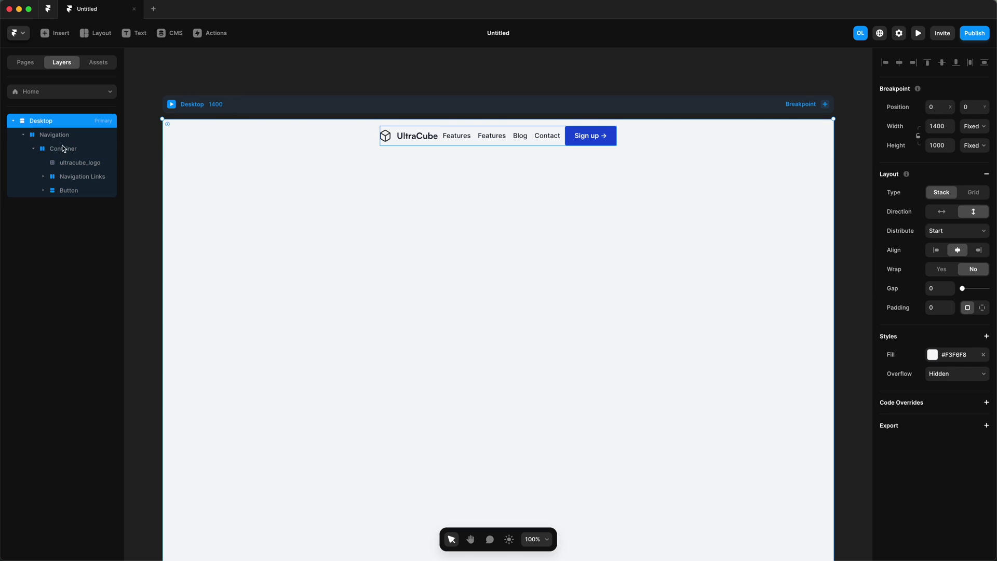
Set the navigation's Container to distribute its contents with Space Between
{"action": "left_click", "coordinate": [61, 148]}
{"action": "left_click", "coordinate": [959, 320]}
{"action": "left_click", "coordinate": [968, 343]}
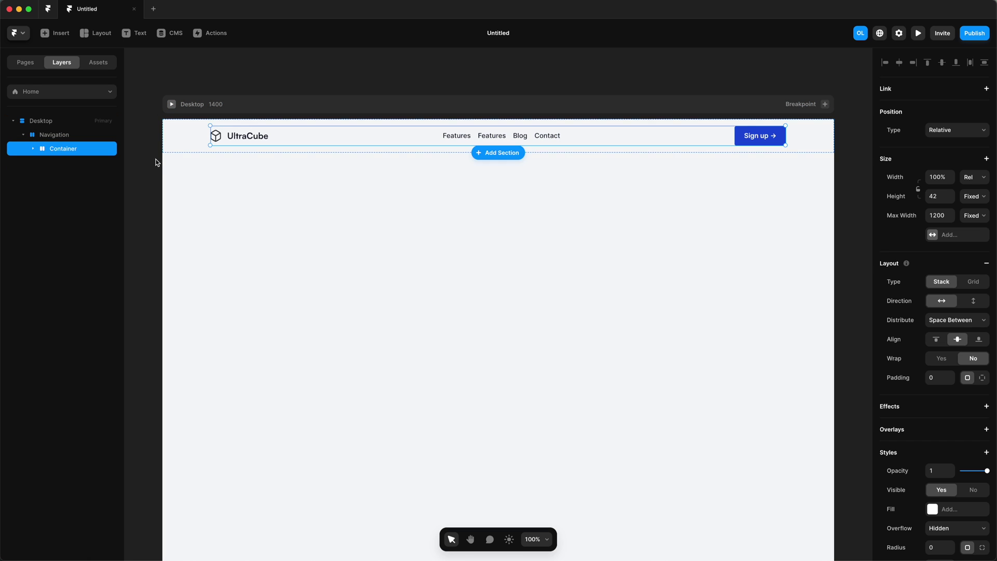
Draw a thin divider frame across the bottom edge of the Navigation section
{"action": "key", "text": "f"}
{"action": "left_click", "coordinate": [819, 156]}
{"action": "key", "text": "Delete"}
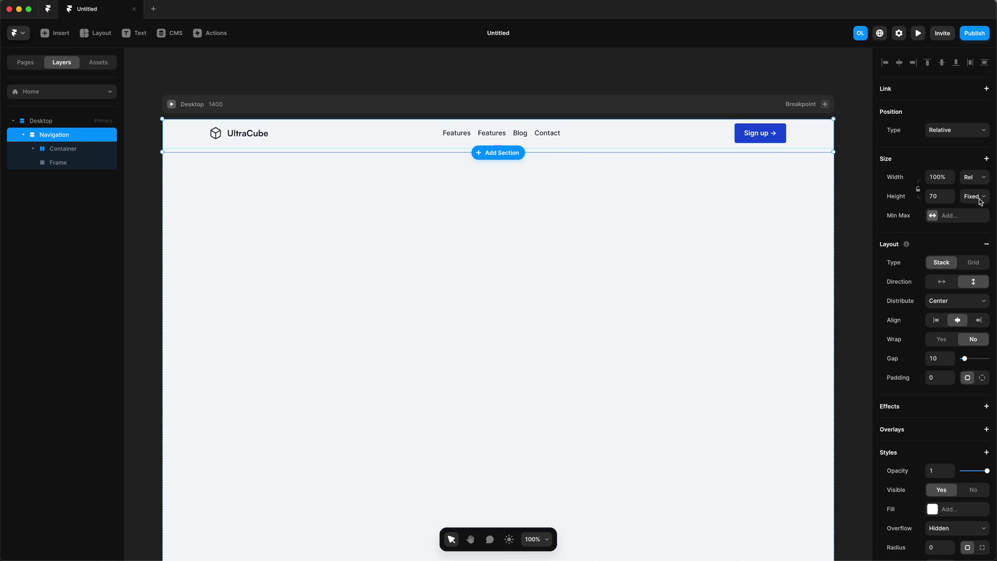
Draw a full-width frame about 676 px high directly below the navigation and rename it Hero
{"action": "key", "text": "f"}
{"action": "mouse_move", "coordinate": [163, 160]}
{"action": "left_mouse_down"}
{"action": "mouse_move", "coordinate": [365, 301]}
{"action": "mouse_move", "coordinate": [696, 394]}
{"action": "mouse_move", "coordinate": [834, 485]}
{"action": "left_mouse_up"}
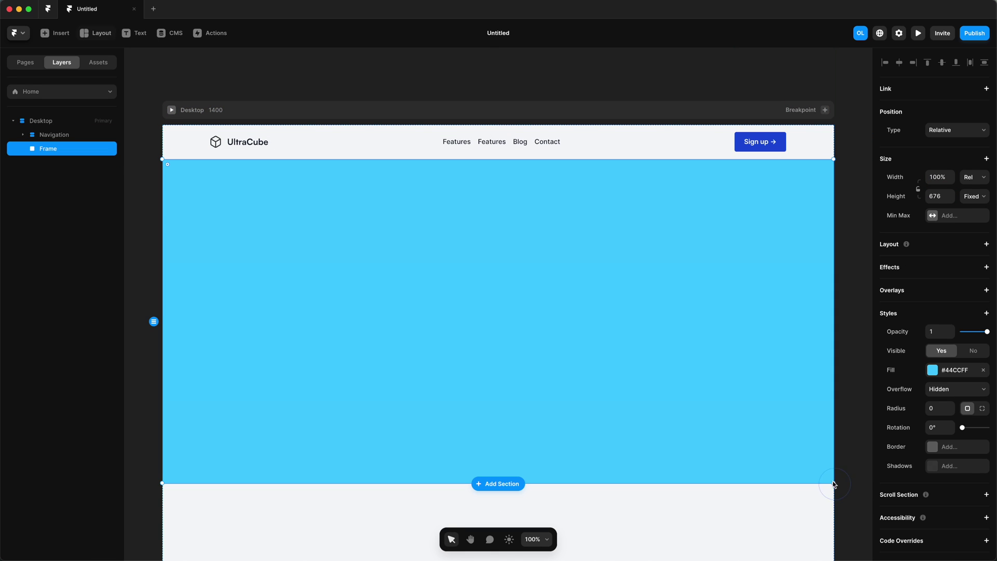
{"action": "double_click", "coordinate": [47, 149]}
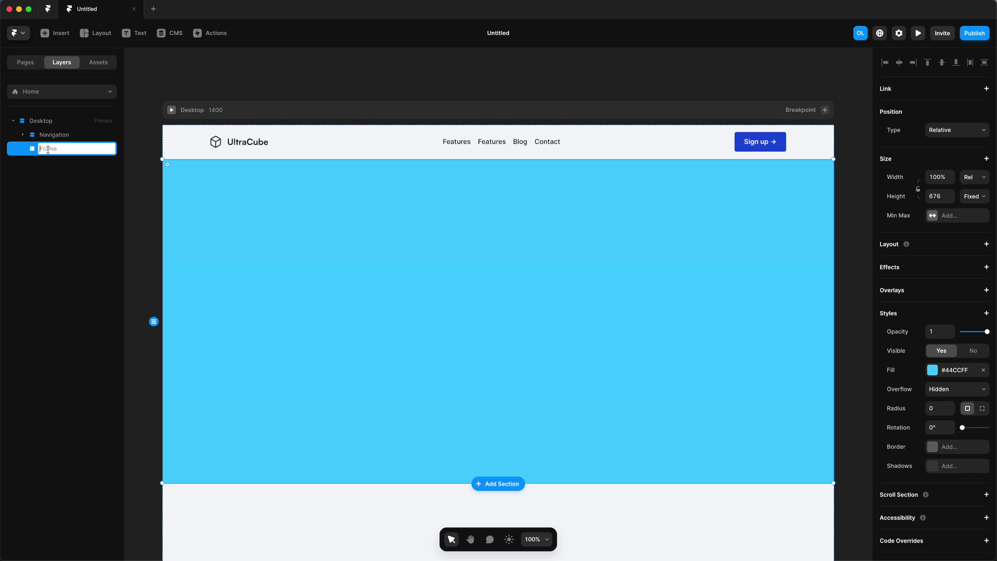
{"action": "type", "text": "Hero"}
{"action": "key", "text": "Return"}
Add three texts to the hero: "Making software easier for creators.", "Never be confused again." and "Going live later this year."
{"action": "key", "text": "t"}
{"action": "scroll", "coordinate": [468, 249], "scroll_direction": "down", "scroll_amount": 1}
{"action": "left_click", "coordinate": [467, 249]}
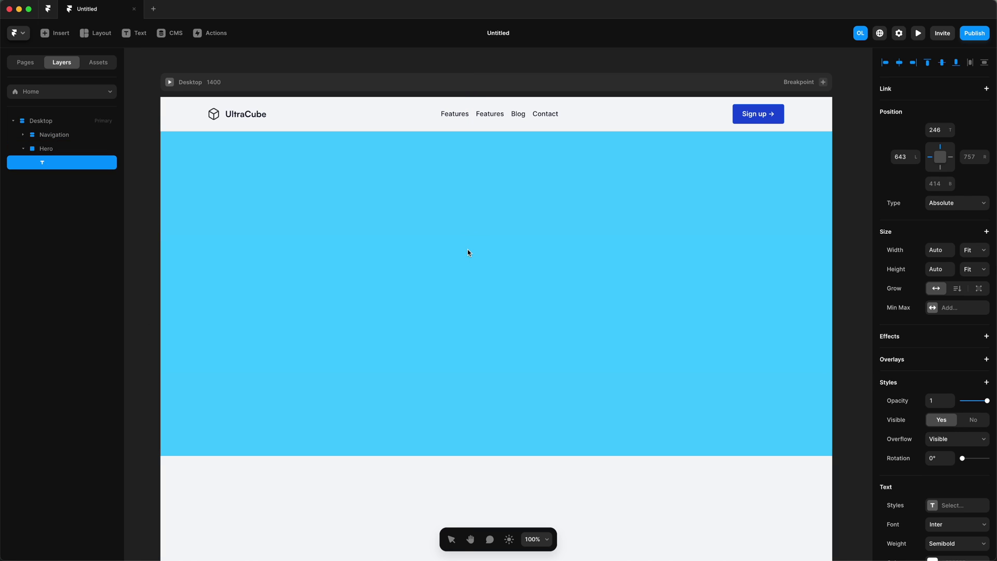
{"action": "type", "text": "Making software easier for creators."}
{"action": "left_click_drag", "start_coordinate": [504, 263], "coordinate": [505, 273]}
{"action": "type", "text": "Never be confused again."}
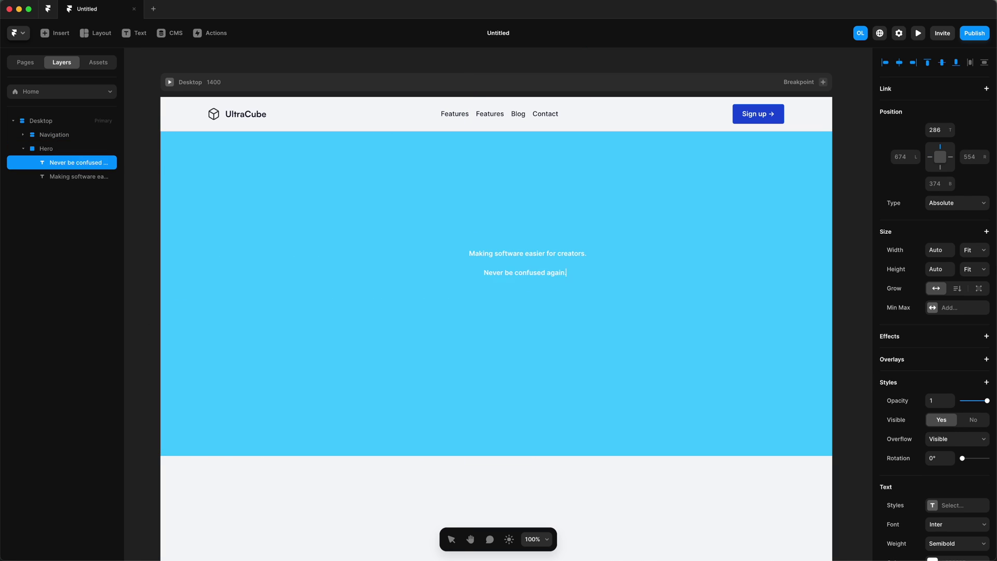
{"action": "type", "text": "Going live later this year."}
Set the Hero section's height to Fit Content with its three texts in a centered vertical stack
{"action": "left_click", "coordinate": [53, 150]}
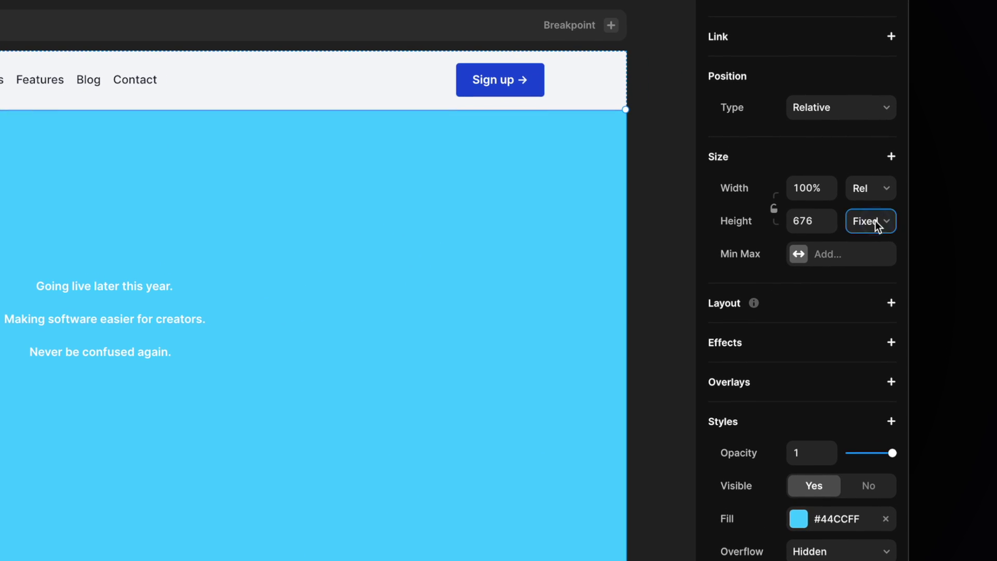
{"action": "left_click", "coordinate": [974, 195]}
{"action": "left_click", "coordinate": [889, 274]}
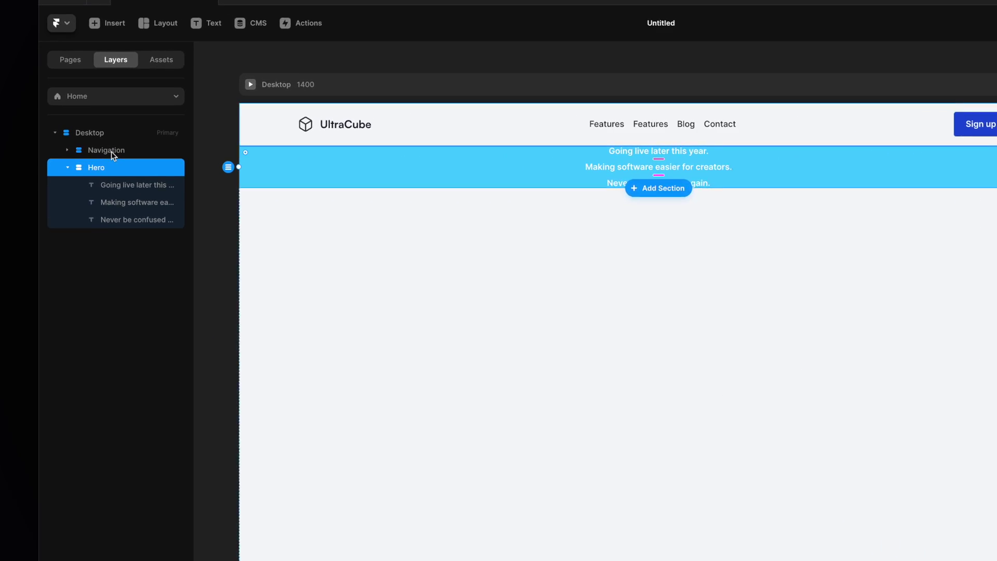
Copy the Container from the Navigation section and paste it into the Hero section
{"action": "left_click", "coordinate": [111, 151]}
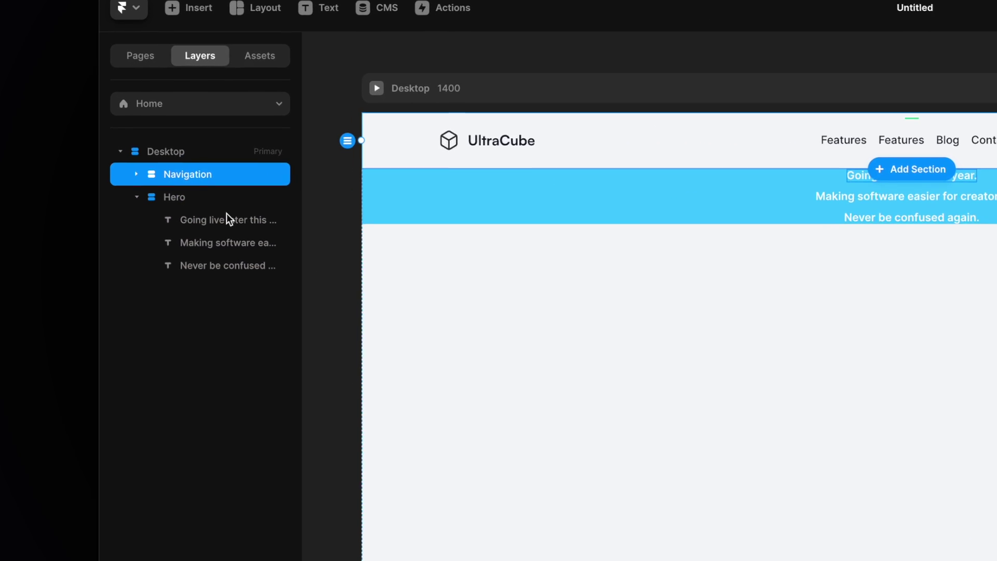
{"action": "left_click", "coordinate": [151, 180]}
{"action": "left_click", "coordinate": [226, 202]}
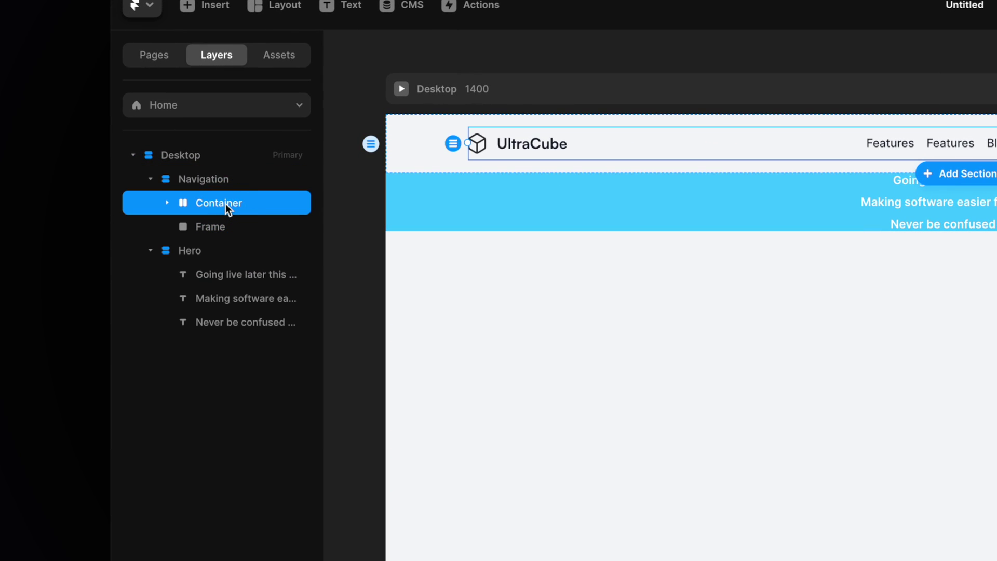
{"action": "left_click", "coordinate": [203, 247]}
{"action": "key", "text": "super+v"}
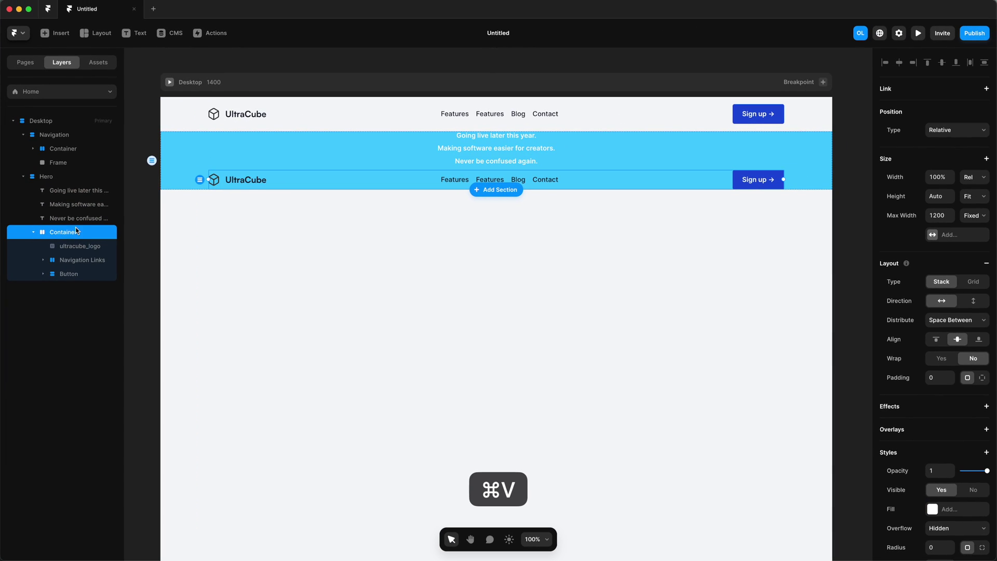
Move the pasted Container above the hero texts and delete its logo, navigation links and button
{"action": "left_click_drag", "start_coordinate": [233, 331], "coordinate": [227, 276]}
{"action": "left_click_drag", "start_coordinate": [72, 193], "coordinate": [72, 191]}
{"action": "left_click", "coordinate": [73, 204]}
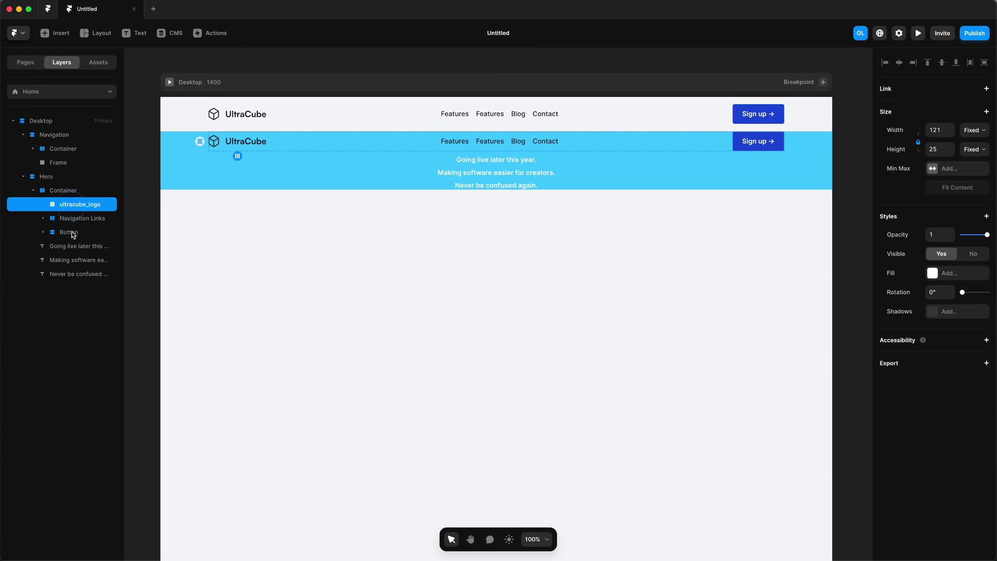
{"action": "left_click", "coordinate": [70, 233], "text": "shift"}
{"action": "key", "text": "BackSpace"}
Move the three hero texts into the empty Container and set its stack direction to vertical
{"action": "left_click", "coordinate": [83, 208]}
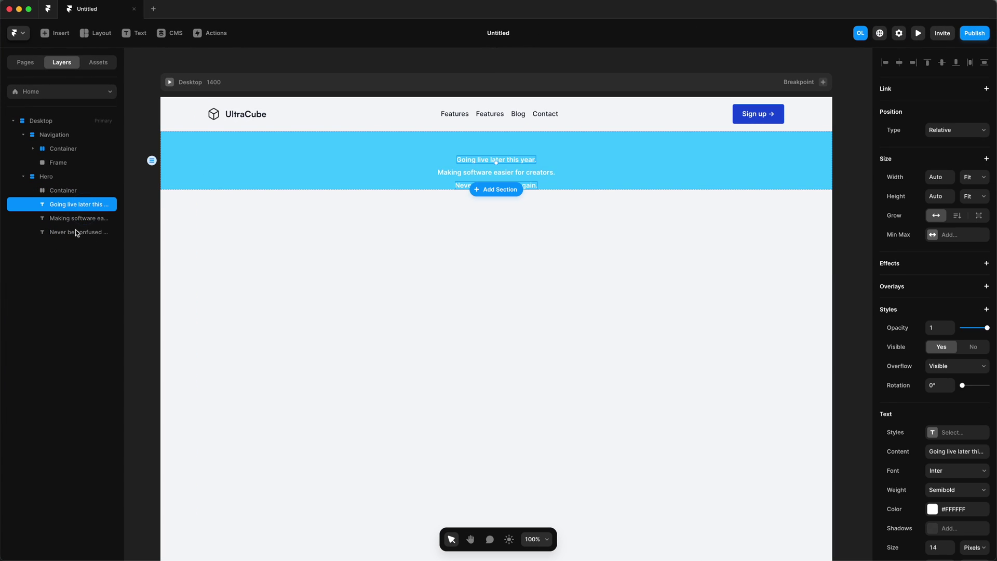
{"action": "left_click", "coordinate": [88, 229], "text": "shift"}
{"action": "left_click_drag", "start_coordinate": [90, 229], "coordinate": [84, 209]}
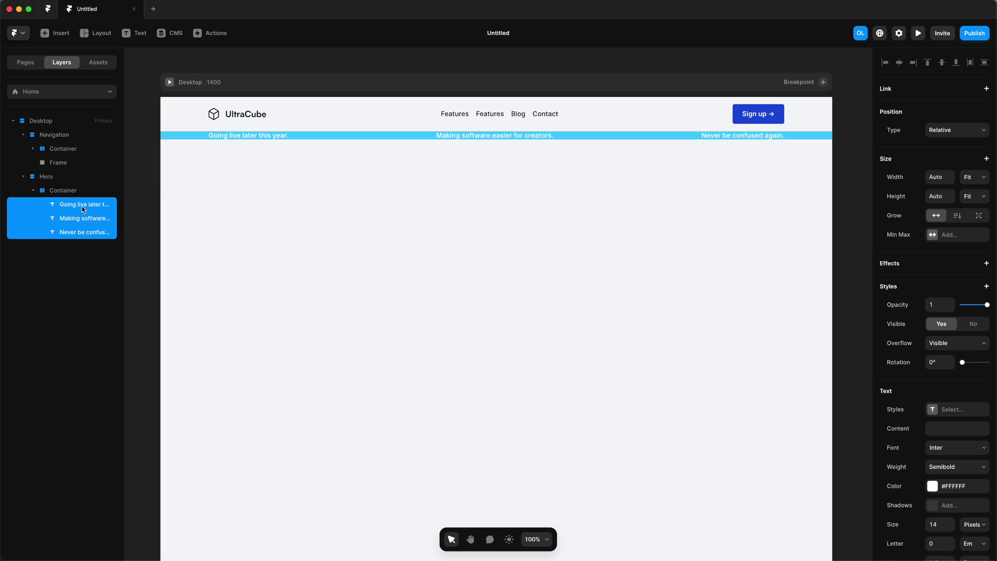
{"action": "left_click", "coordinate": [32, 189]}
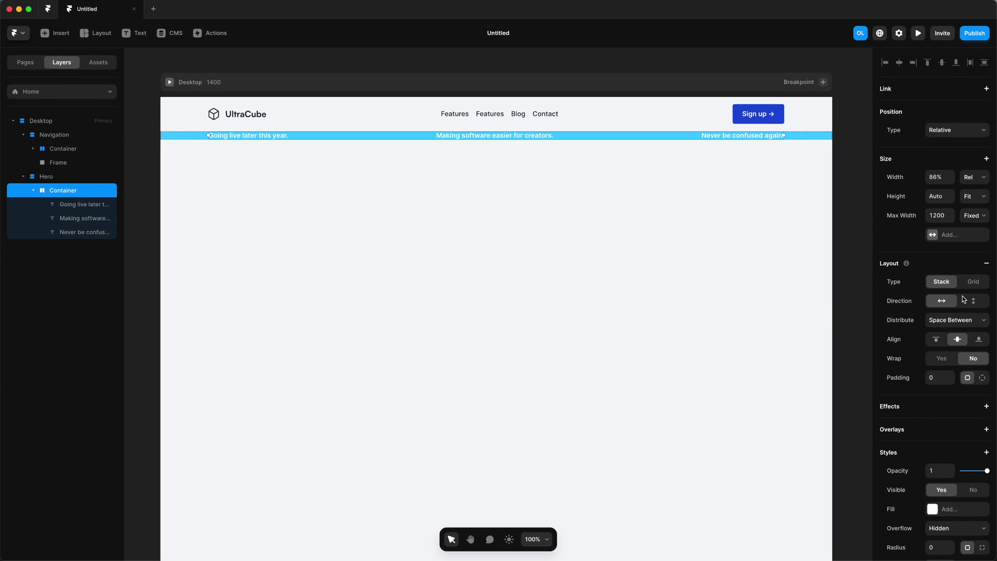
{"action": "left_click", "coordinate": [977, 302]}
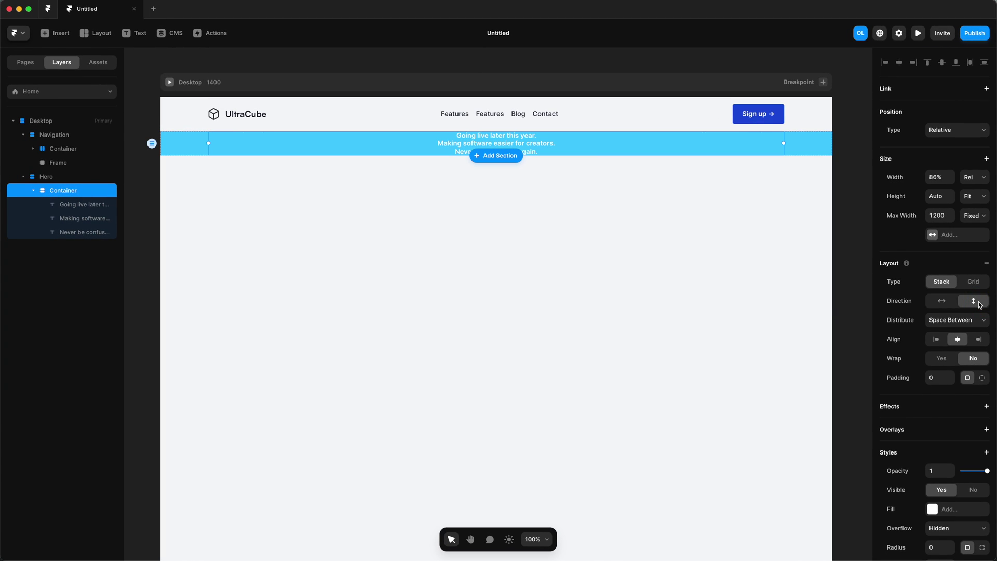
Remove the blue fill from the Hero section
{"action": "left_click", "coordinate": [57, 177]}
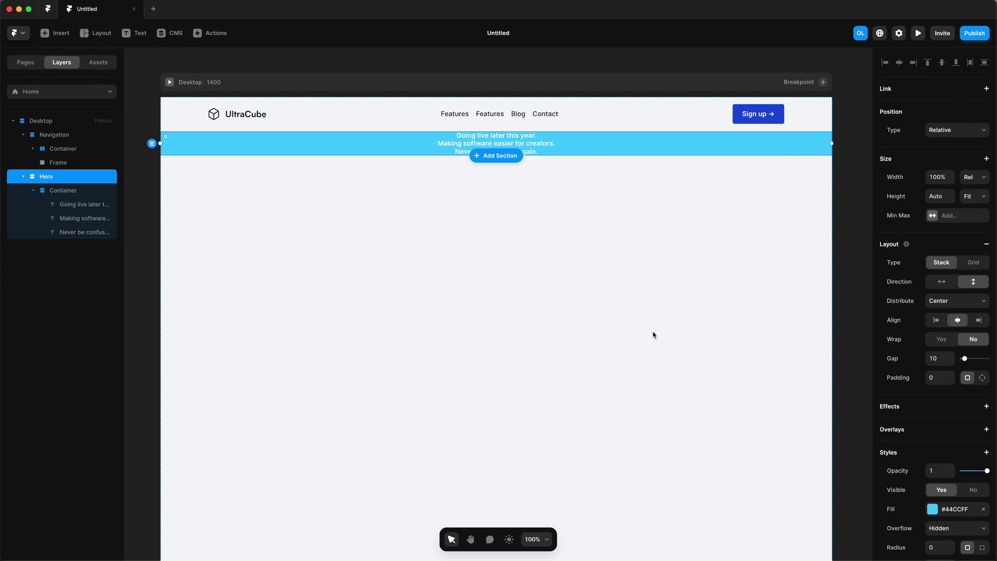
{"action": "left_click", "coordinate": [983, 510]}
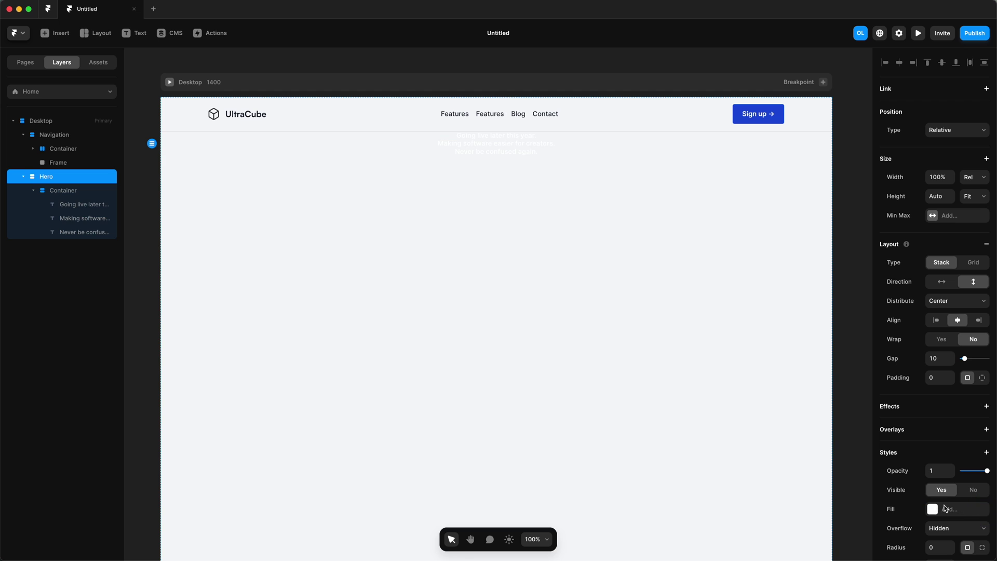
{"action": "left_click", "coordinate": [84, 205]}
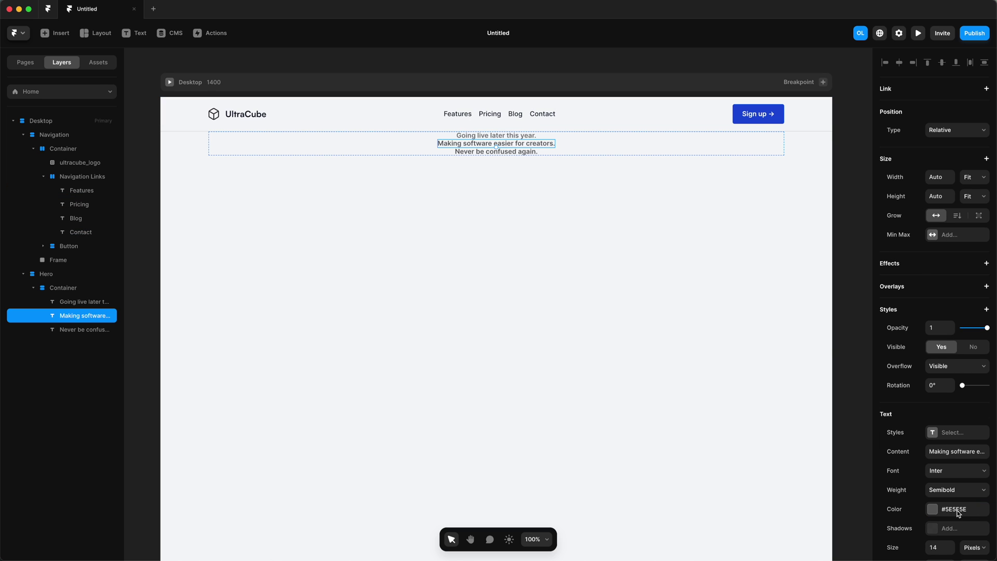
Set the "Making software easier for creators." headline's color to #111827 and its size to 64 pixels
{"action": "left_click", "coordinate": [958, 513]}
{"action": "type", "text": "111827"}
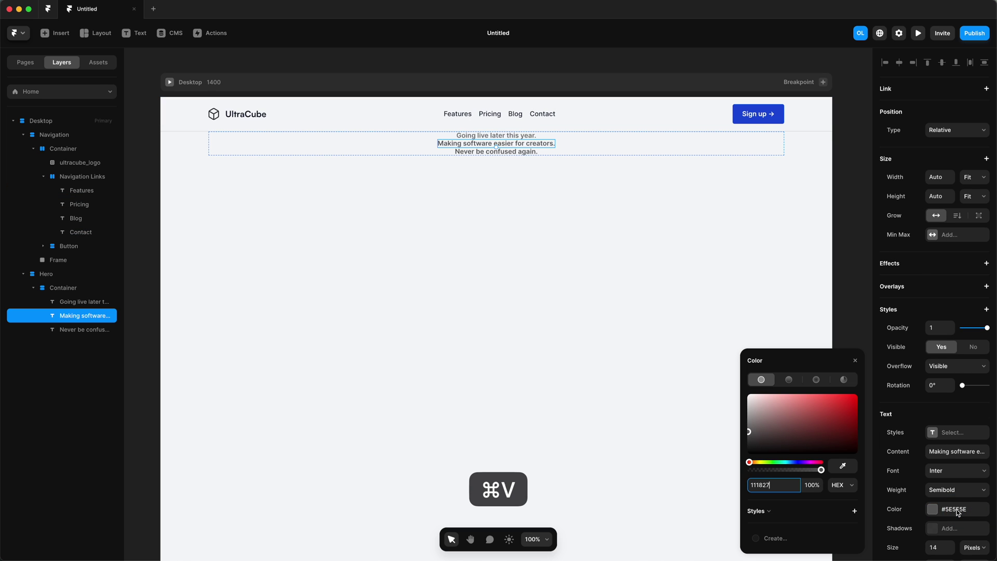
{"action": "key", "text": "Return"}
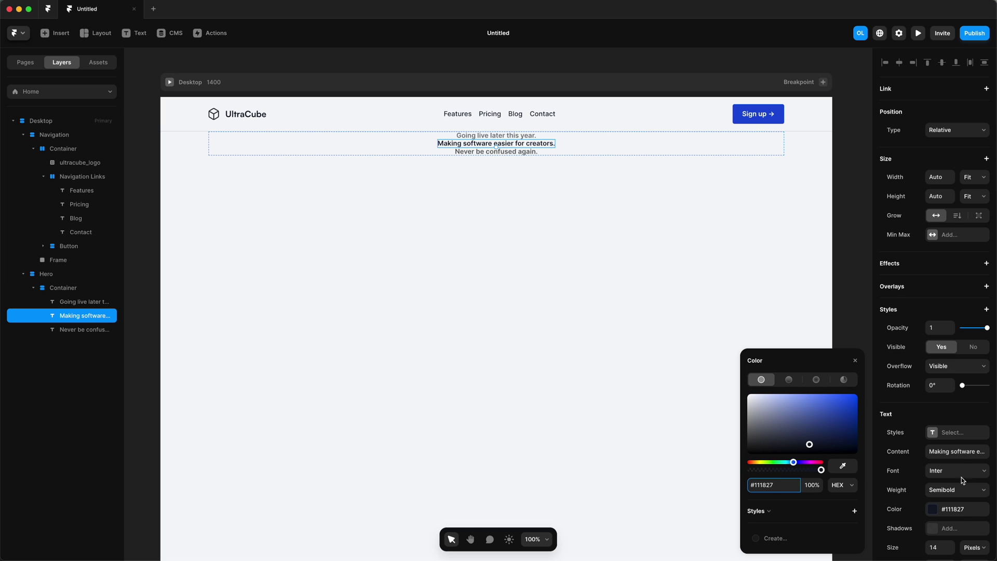
{"action": "scroll", "coordinate": [965, 472], "scroll_direction": "down", "scroll_amount": 2}
{"action": "left_click", "coordinate": [939, 506]}
{"action": "type", "text": "64"}
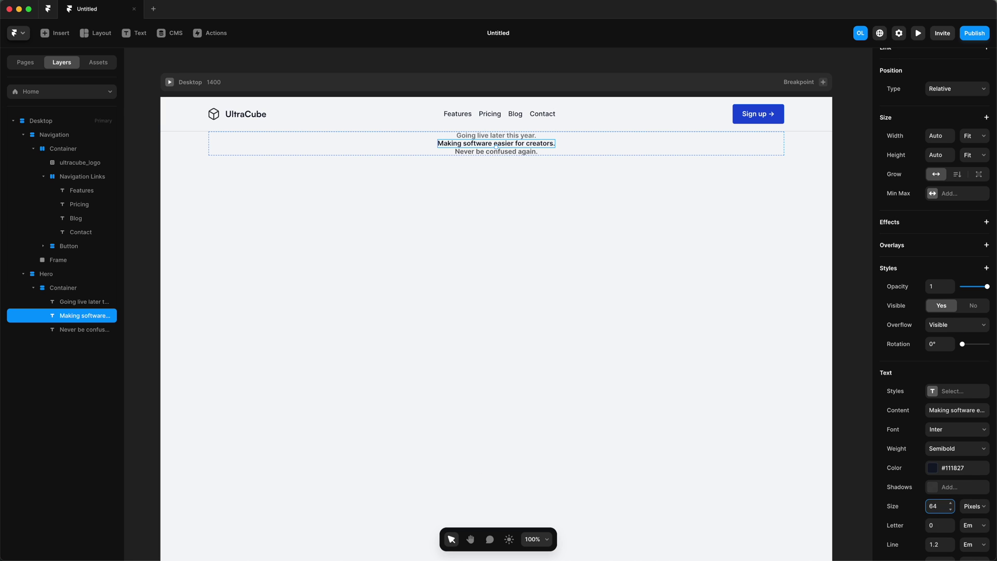
{"action": "key", "text": "Return"}
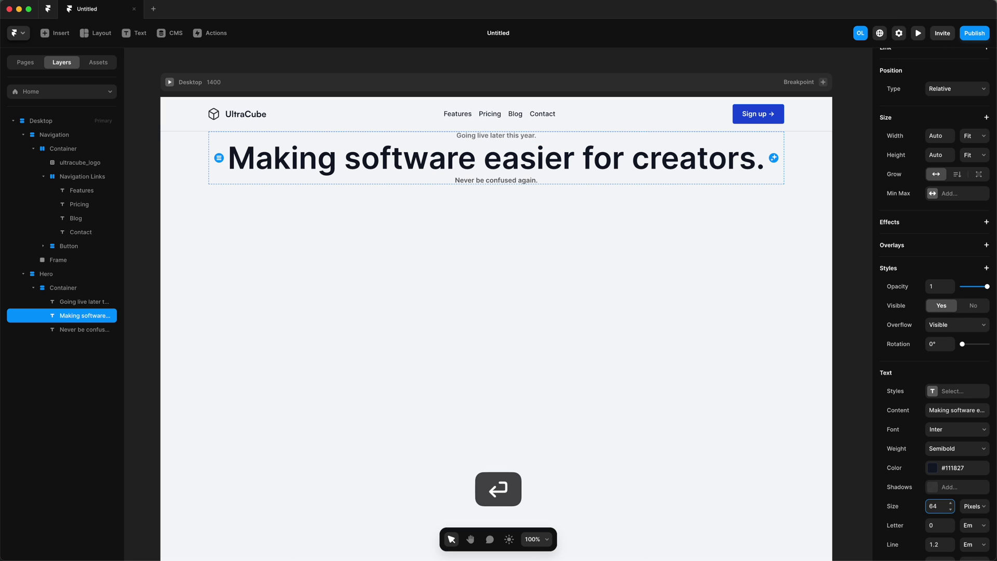
Tighten the headline's letter spacing to -0.05 em
{"action": "key", "text": "Down"}
{"action": "key", "text": "Down"}
{"action": "key", "text": "Down"}
{"action": "key", "text": "Down"}
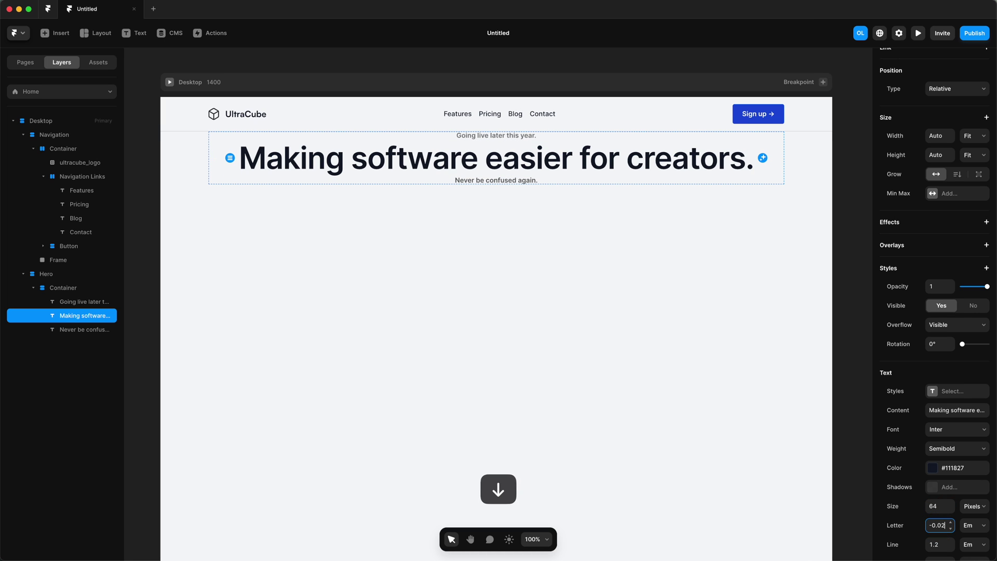
{"action": "key", "text": "Down"}
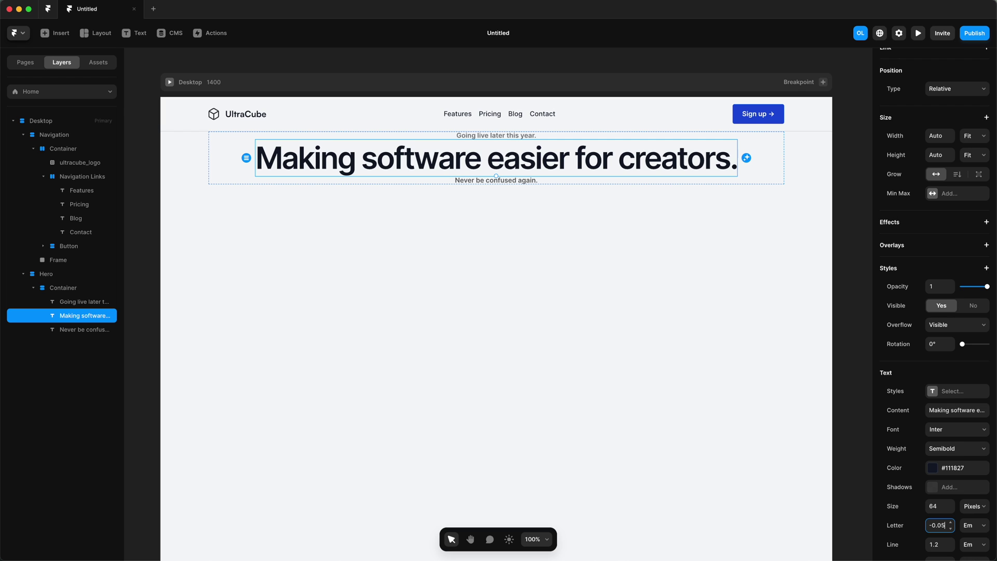
Enclose the "Going live later this year." text in a new frame about 179 × 17 px above the headline
{"action": "left_click", "coordinate": [481, 139]}
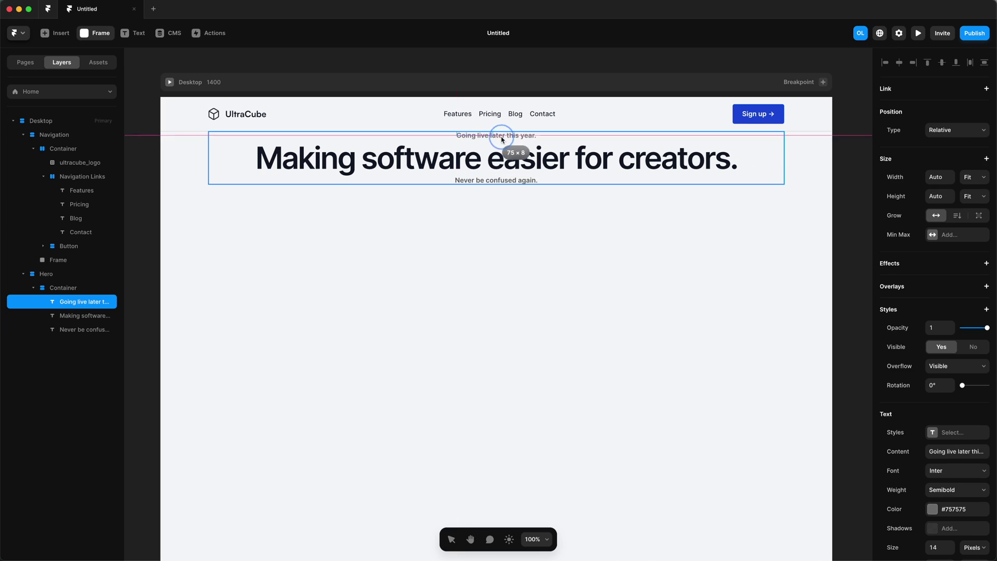
{"action": "key", "text": "super+alt+Return"}
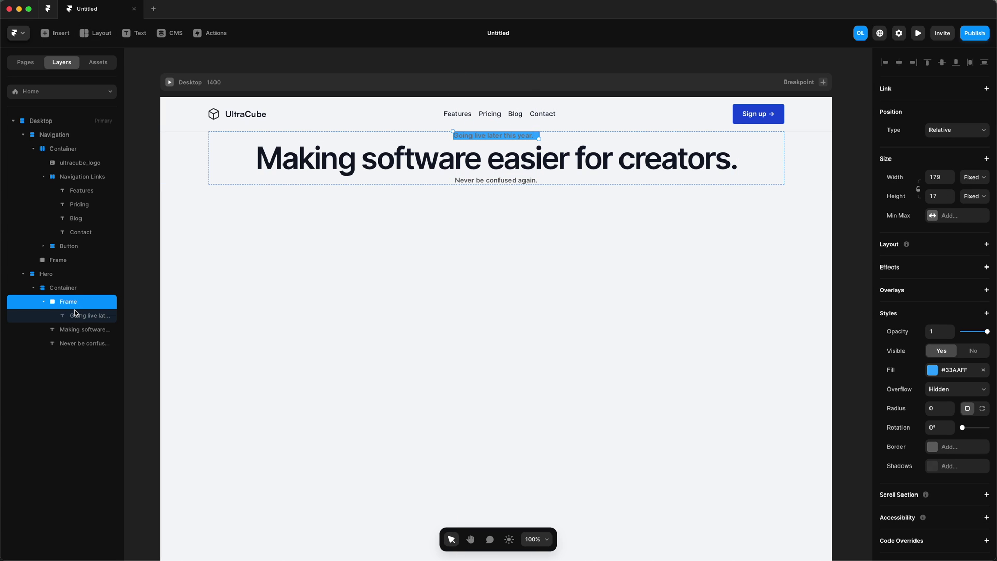
{"action": "mouse_move", "coordinate": [75, 305]}
{"action": "left_mouse_down"}
{"action": "mouse_move", "coordinate": [72, 292]}
{"action": "mouse_move", "coordinate": [82, 304]}
{"action": "left_mouse_up"}
Add a horizontal stack layout to the frame around the "Going live" text and set its width and height to Fit Content
{"action": "left_click", "coordinate": [987, 245]}
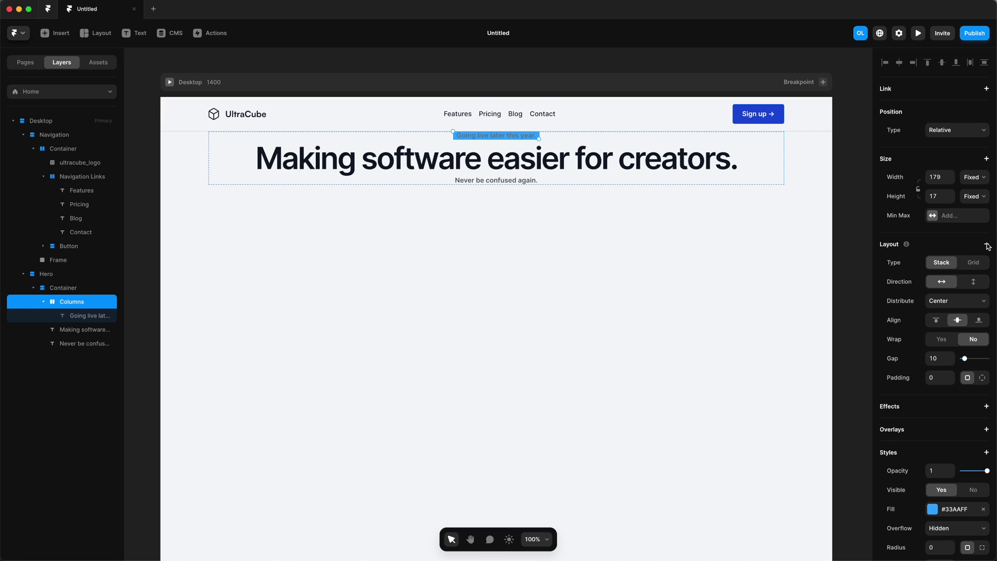
{"action": "left_click", "coordinate": [962, 132]}
{"action": "left_click", "coordinate": [975, 177]}
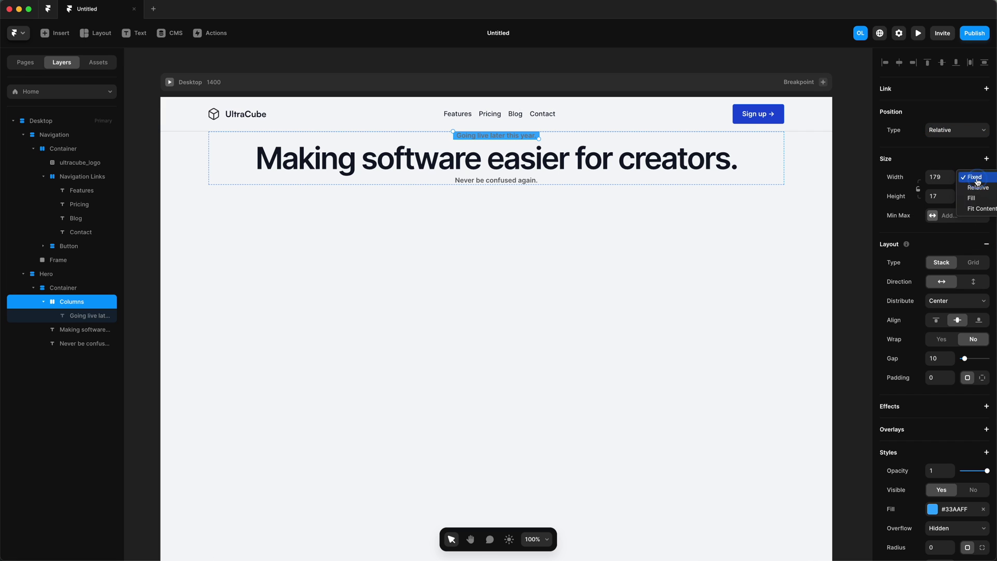
{"action": "left_click", "coordinate": [981, 208]}
{"action": "left_click", "coordinate": [982, 199]}
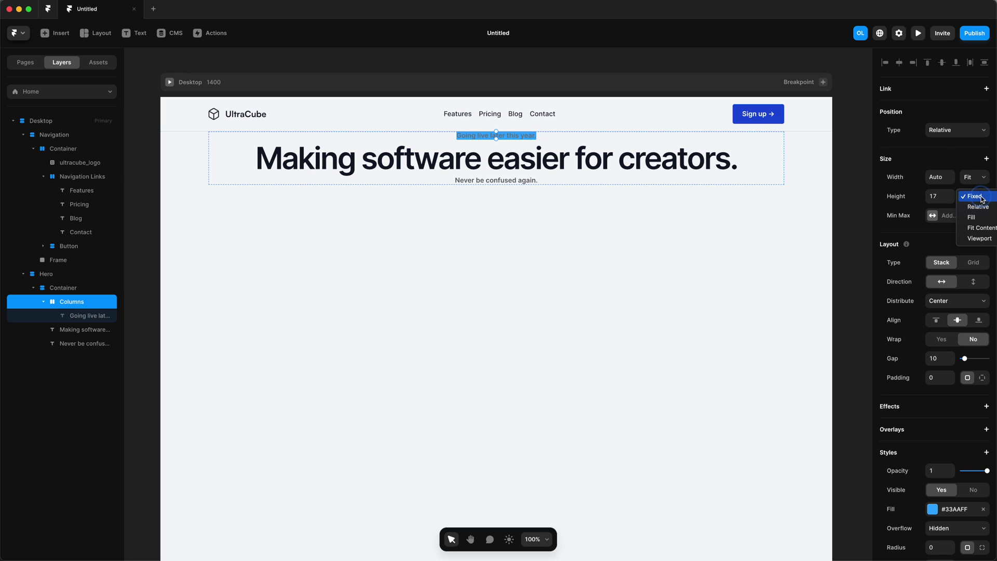
{"action": "left_click", "coordinate": [981, 227]}
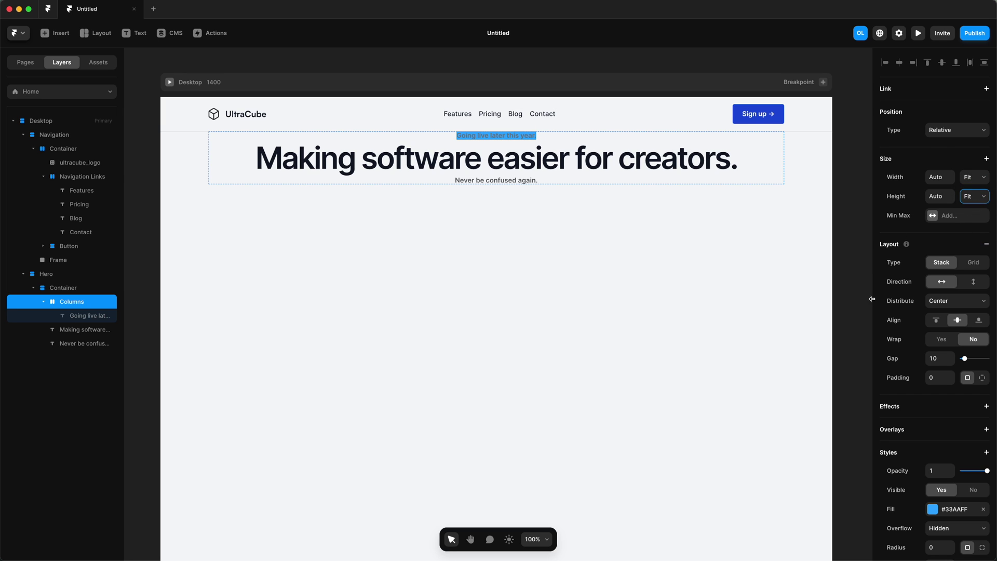
Remove the fill from the "Going live" text's frame and give it a 1 px solid border colored #5036FF
{"action": "left_click", "coordinate": [983, 510]}
{"action": "scroll", "coordinate": [935, 535], "scroll_direction": "down", "scroll_amount": 2}
{"action": "left_click", "coordinate": [934, 532]}
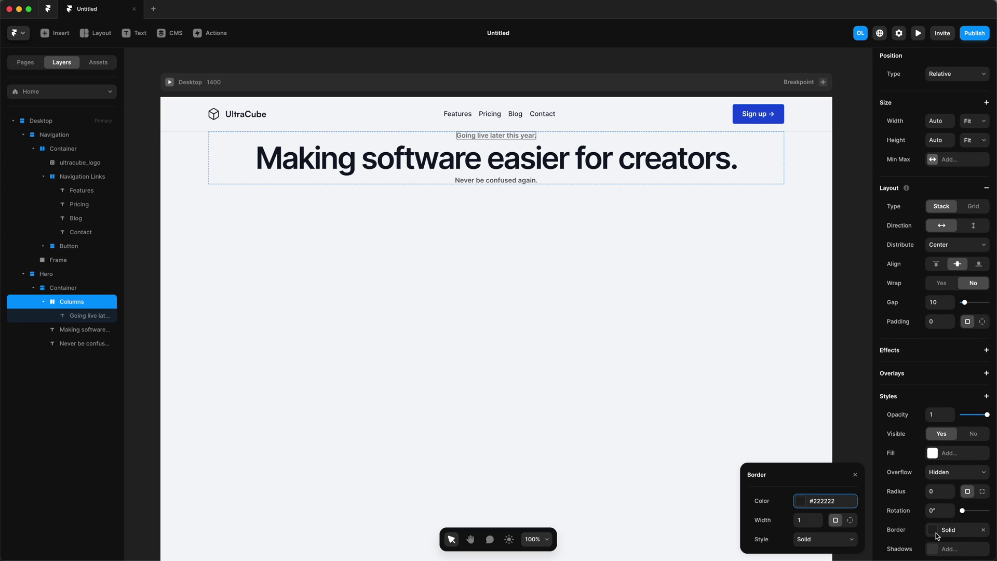
{"action": "left_click", "coordinate": [831, 501]}
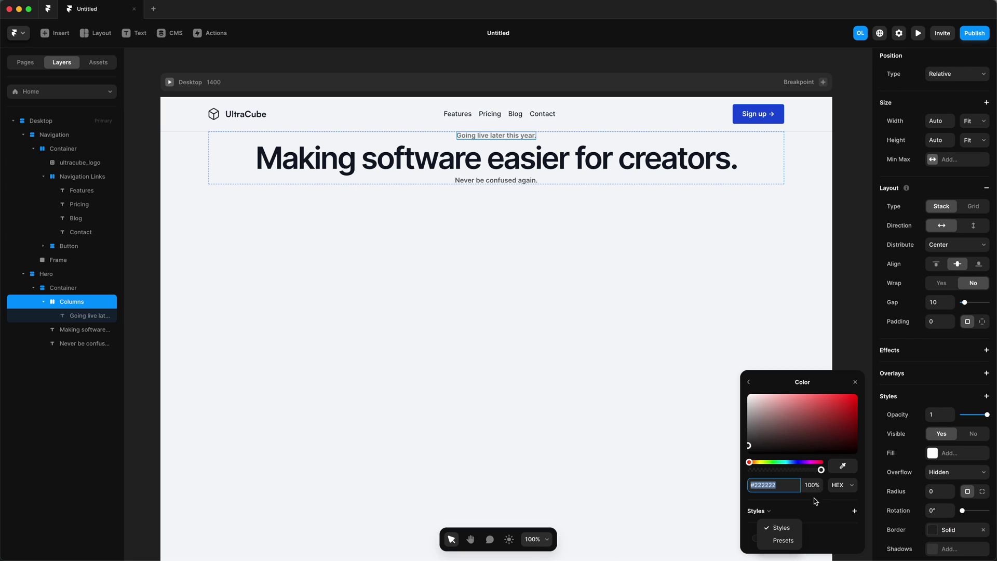
{"action": "left_click", "coordinate": [779, 485]}
{"action": "type", "text": "#5036FF"}
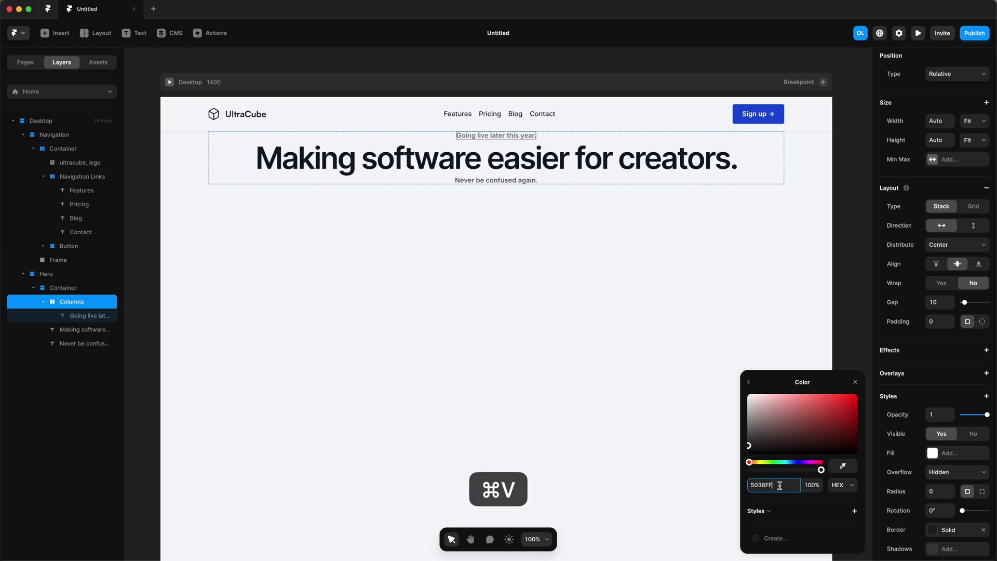
{"action": "key", "text": "Return"}
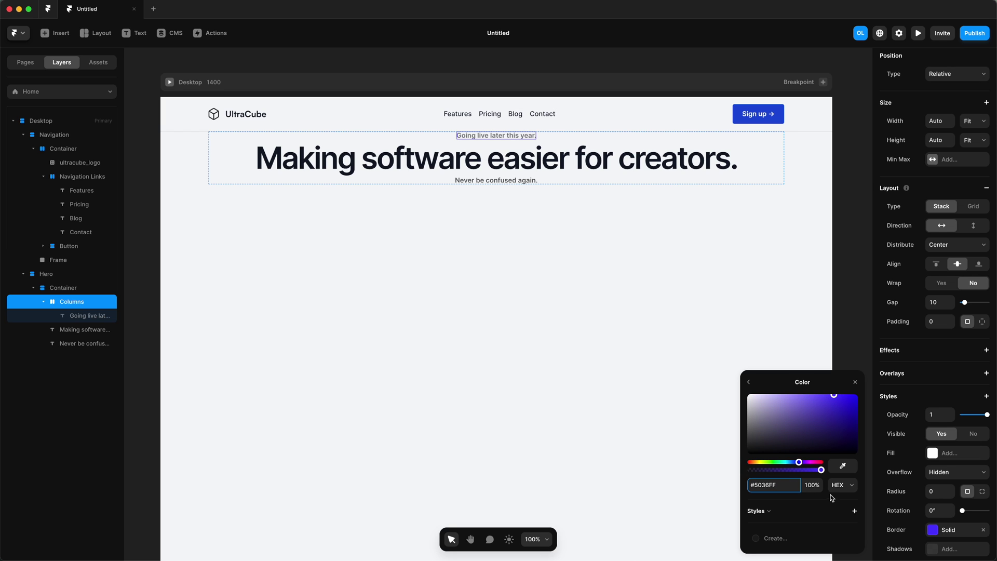
Reduce the opacity of the border color on the "Going live" text's frame to 20%
{"action": "left_click", "coordinate": [812, 486]}
{"action": "type", "text": "20"}
{"action": "key", "text": "Return"}
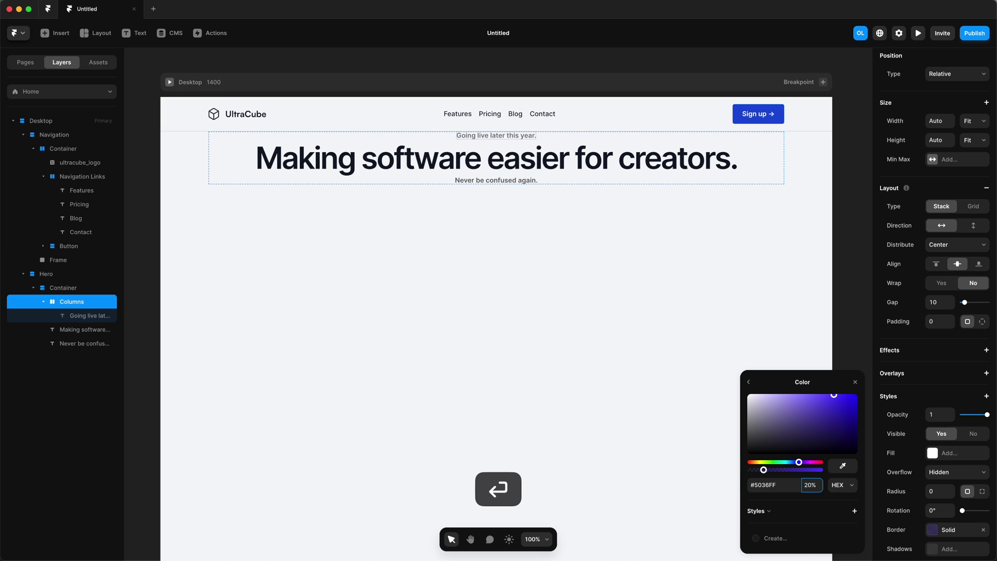
Give the "Going live" frame individual padding of 5 at the top and bottom and 10 on the right and left
{"action": "scroll", "coordinate": [946, 469], "scroll_direction": "down", "scroll_amount": 1}
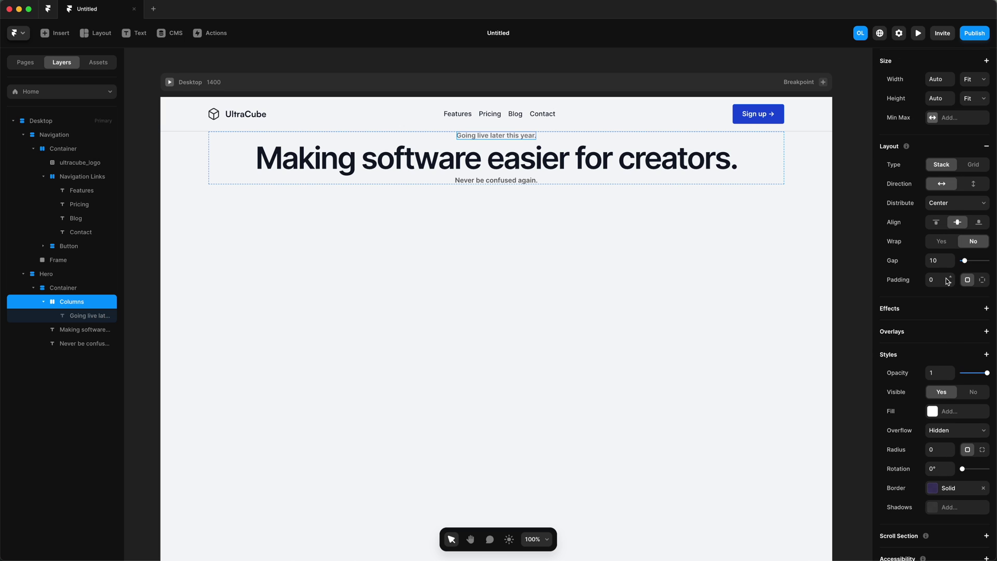
{"action": "left_click", "coordinate": [983, 279]}
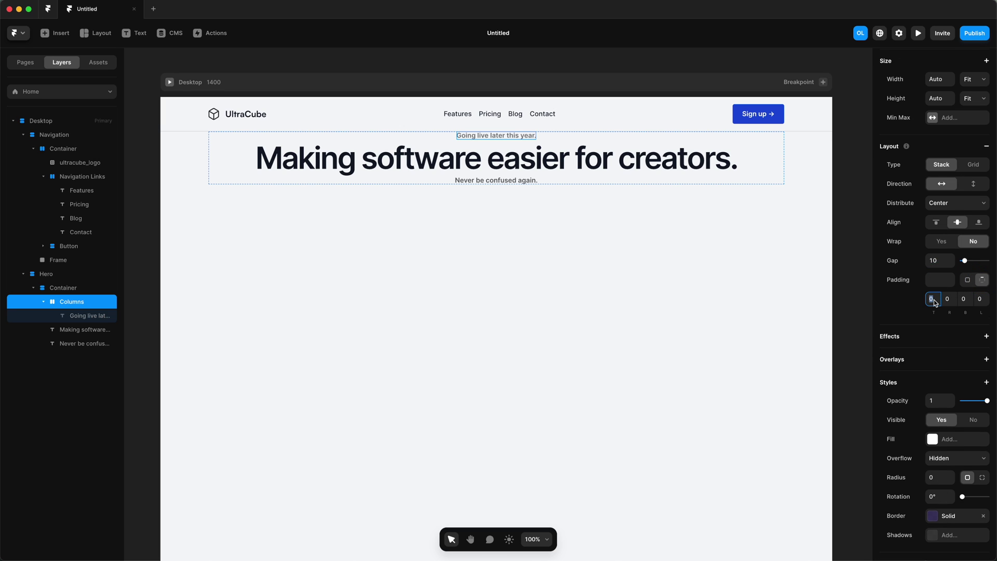
{"action": "key", "text": "Up"}
{"action": "key", "text": "Up"}
{"action": "key", "text": "Up"}
{"action": "key", "text": "Up"}
{"action": "key", "text": "Up"}
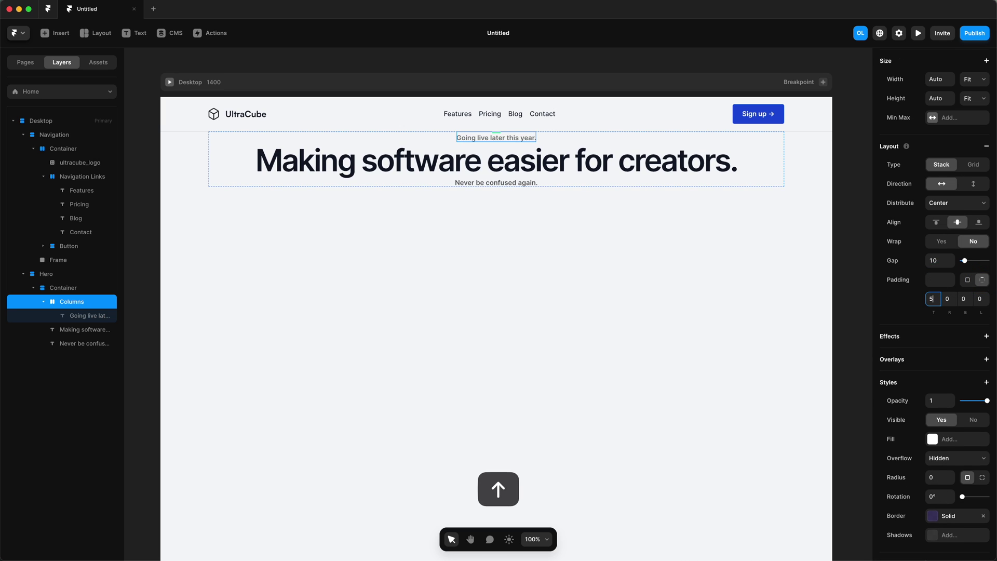
{"action": "left_click", "coordinate": [965, 299]}
{"action": "key", "text": "Up"}
{"action": "key", "text": "Up"}
{"action": "key", "text": "Up"}
{"action": "key", "text": "Up"}
{"action": "key", "text": "Up"}
{"action": "left_click", "coordinate": [949, 299]}
{"action": "key", "text": "shift+Up"}
{"action": "left_click", "coordinate": [981, 299]}
{"action": "key", "text": "shift+Up"}
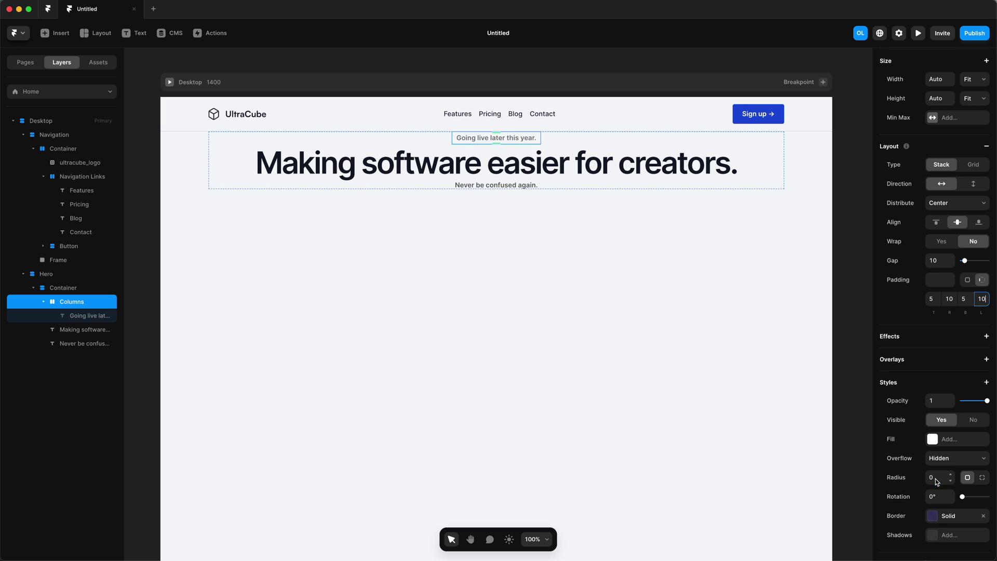
Round the "Going live" frame's corners with a radius of 40
{"action": "left_click", "coordinate": [938, 477]}
{"action": "key", "text": "shift+Up"}
{"action": "key", "text": "shift+Up"}
{"action": "key", "text": "shift+Up"}
{"action": "key", "text": "shift+Up"}
Increase the "Going live" frame's padding to 7 at the top and bottom and 20 on the right and left
{"action": "left_click", "coordinate": [934, 300]}
{"action": "key", "text": "Up"}
{"action": "key", "text": "Up"}
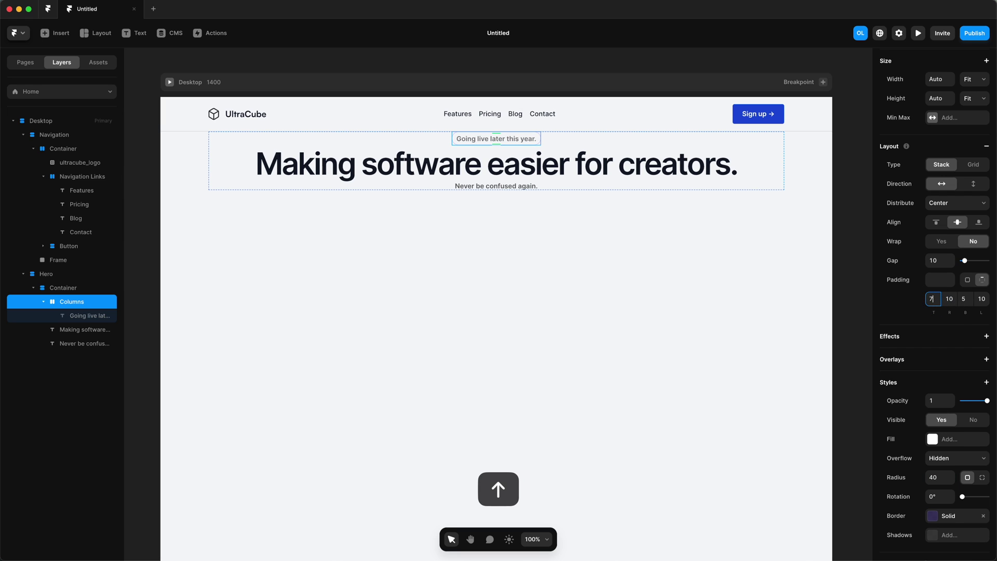
{"action": "left_click", "coordinate": [965, 299]}
{"action": "key", "text": "Up"}
{"action": "key", "text": "Up"}
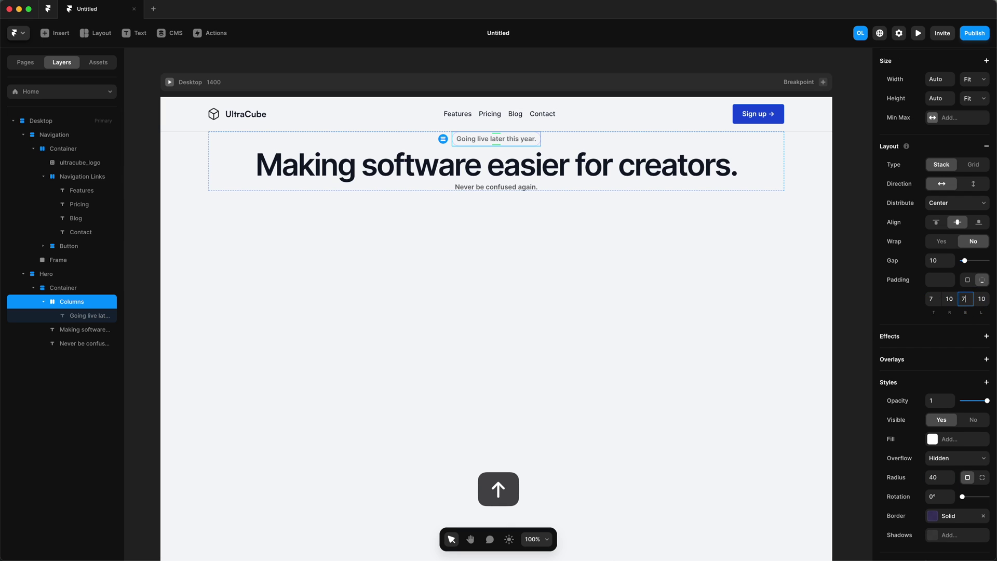
{"action": "left_click", "coordinate": [950, 299]}
{"action": "key", "text": "shift+Up"}
{"action": "left_click", "coordinate": [982, 299]}
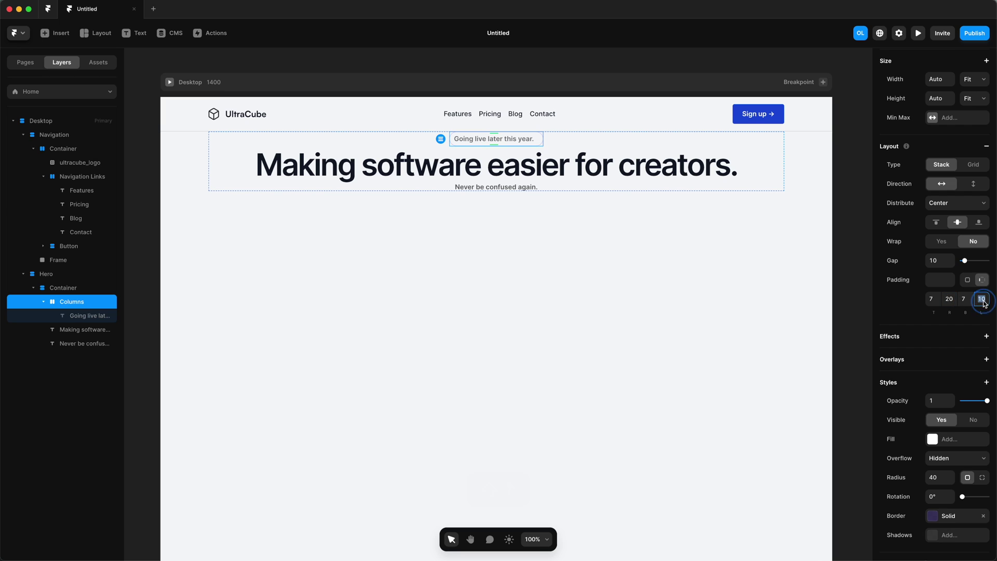
{"action": "key", "text": "shift+Up"}
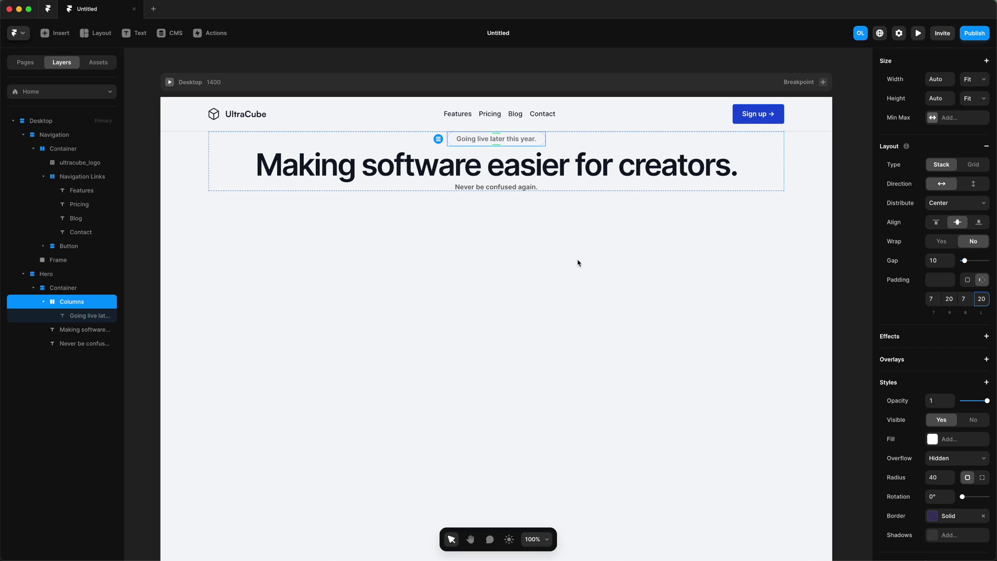
Add an outside box shadow to the frame with X 0, Y 1, blur 2, and color #000000 at 5% opacity
{"action": "left_click", "coordinate": [936, 541]}
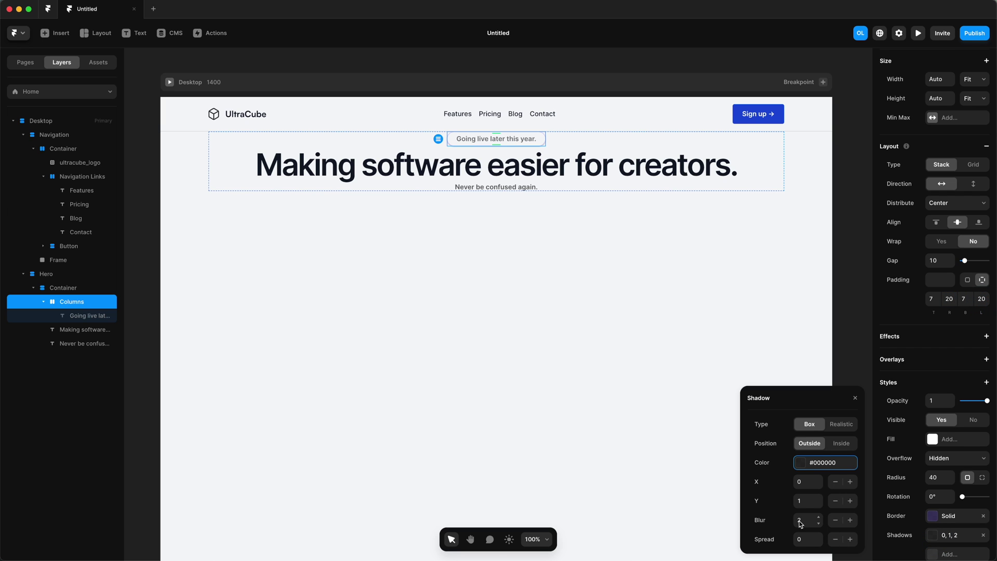
{"action": "left_click", "coordinate": [803, 462]}
{"action": "key", "text": "Return"}
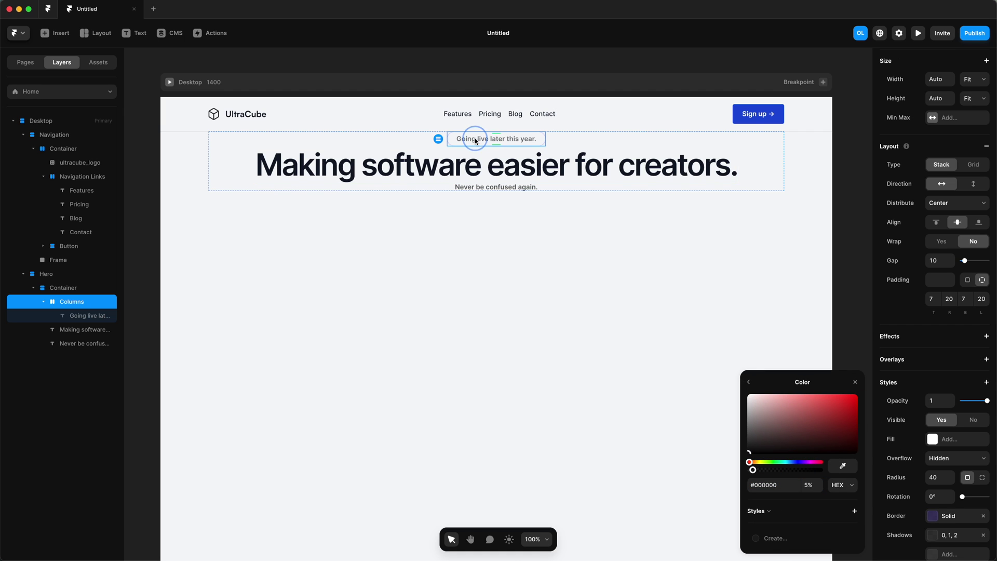
Change the "Going live" text color to a linear gradient with #5036FF at its first stop
{"action": "left_click", "coordinate": [83, 315]}
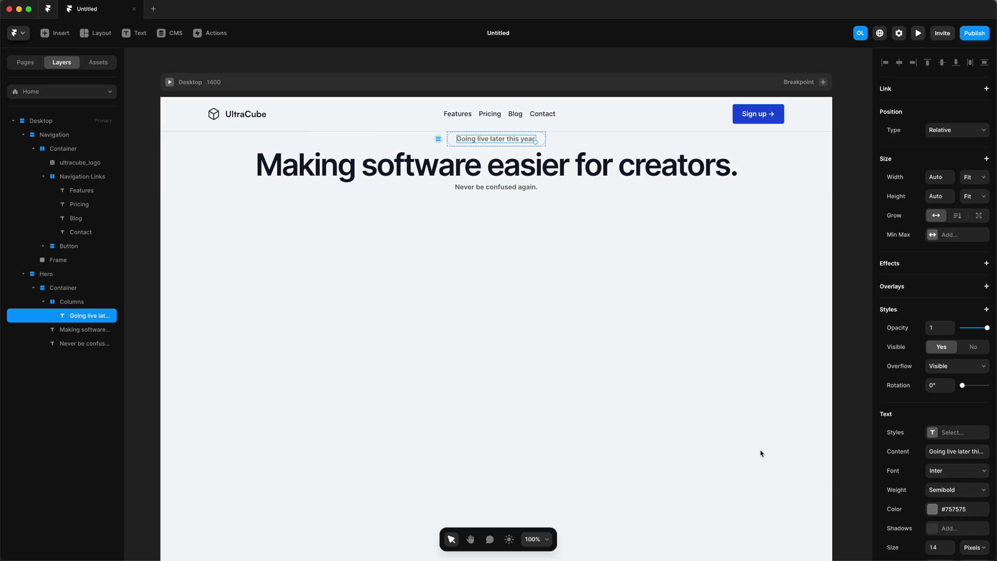
{"action": "left_click", "coordinate": [946, 511]}
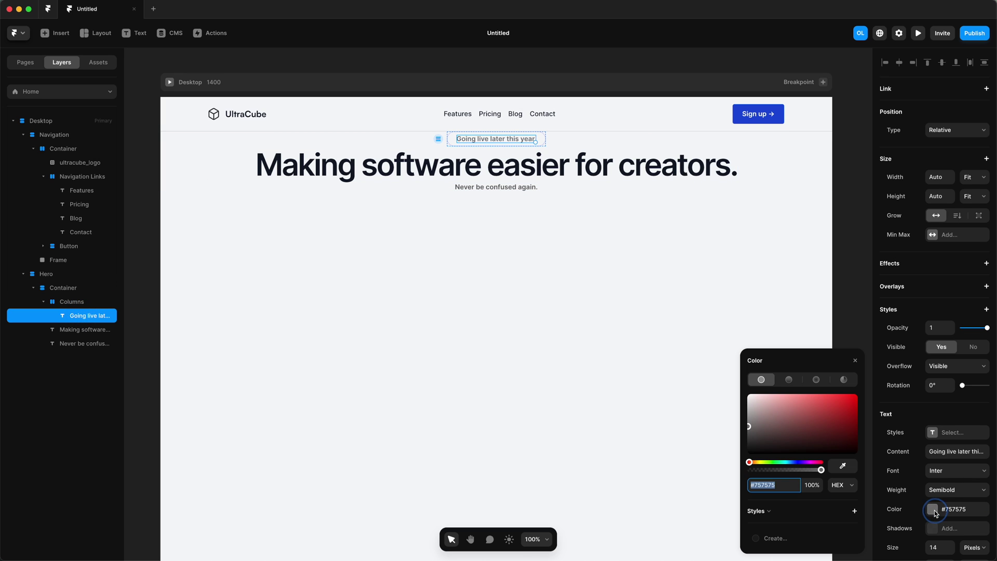
{"action": "left_click", "coordinate": [789, 380]}
{"action": "key", "text": "super+equal"}
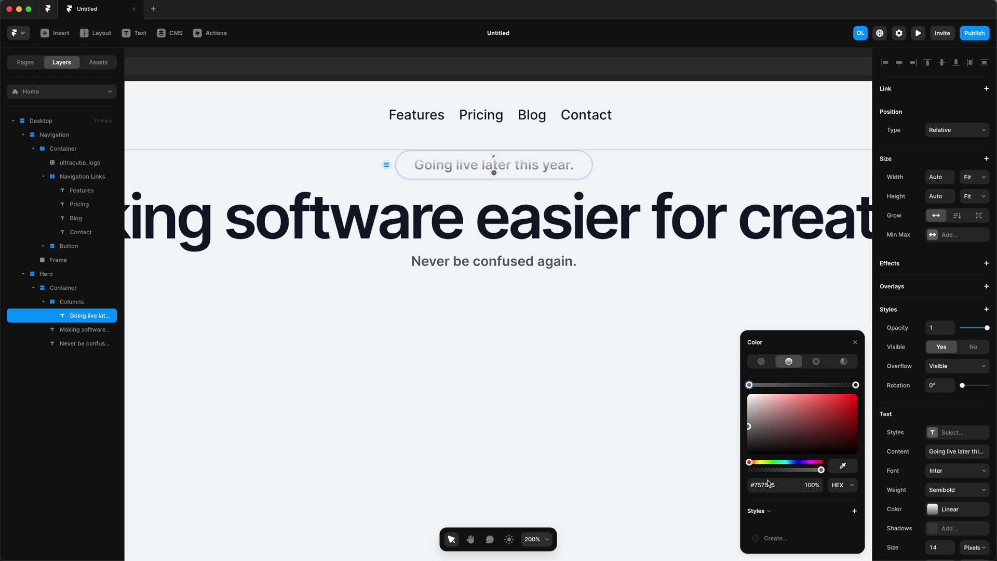
{"action": "left_click", "coordinate": [769, 484]}
{"action": "key", "text": "super+v"}
{"action": "key", "text": "super+z"}
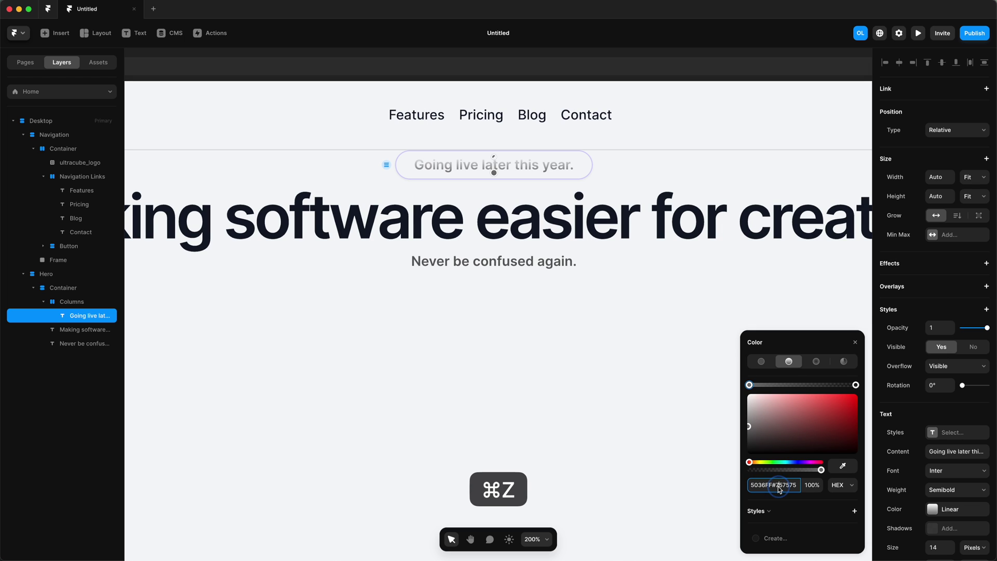
{"action": "key", "text": "Return"}
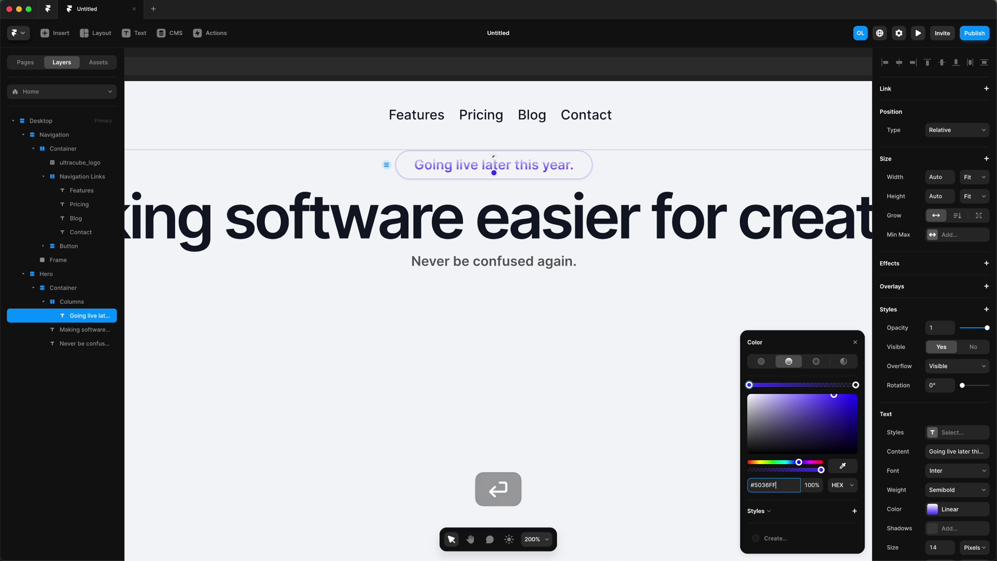
Set the second stop of the text's gradient to #0BA3F8 at 100% opacity
{"action": "key", "text": "super+c"}
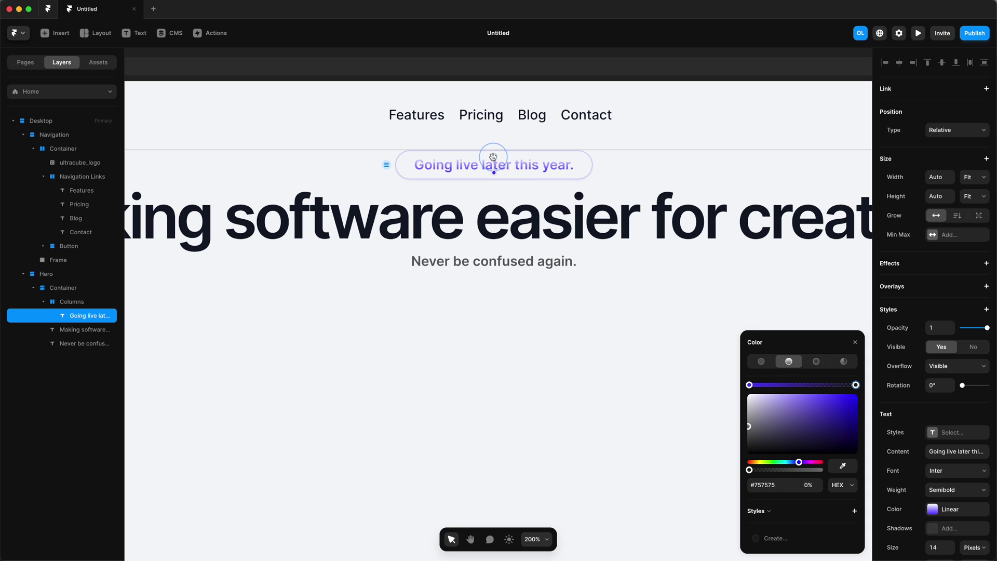
{"action": "key", "text": "super+c"}
{"action": "left_click", "coordinate": [759, 486]}
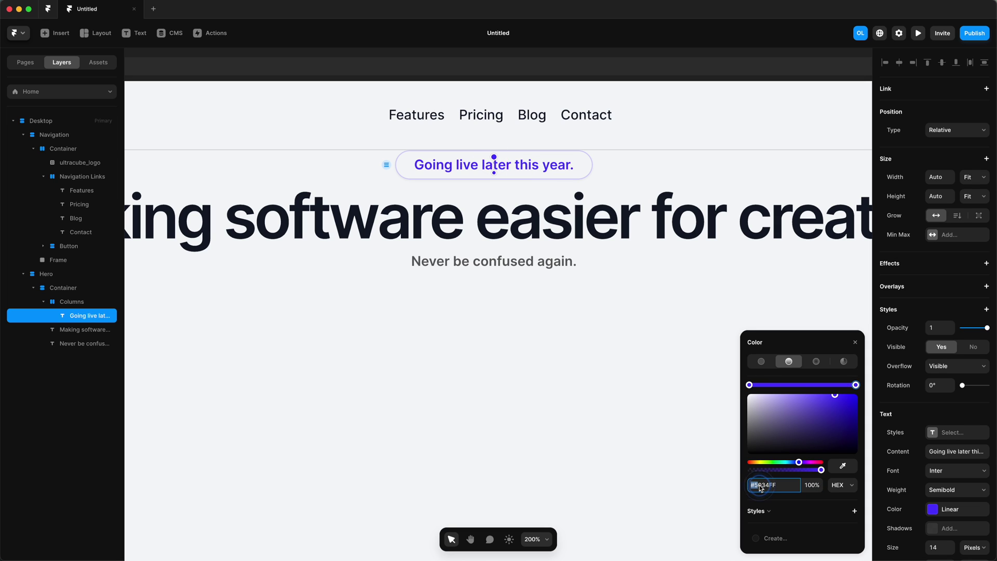
{"action": "key", "text": "super+v"}
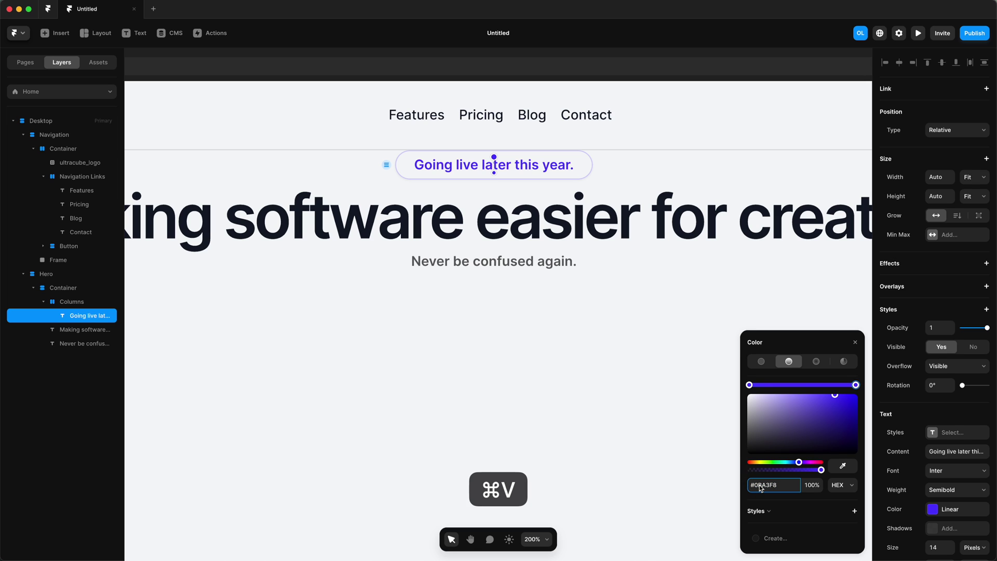
{"action": "key", "text": "Return"}
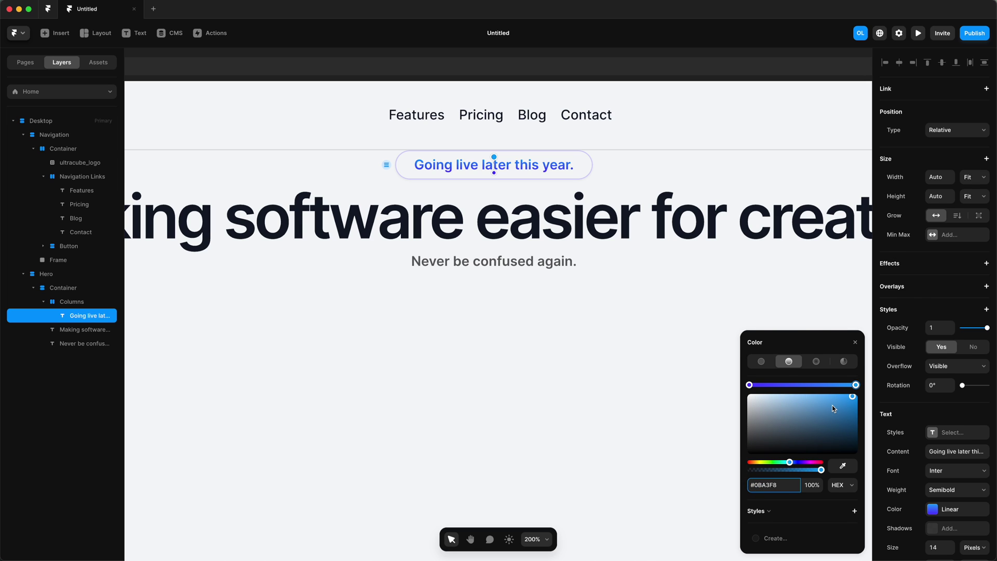
Rotate the text's gradient to 90° so it runs horizontally from purple to light blue
{"action": "key", "text": "super+z"}
{"action": "scroll", "coordinate": [504, 109], "scroll_direction": "up", "scroll_amount": 5}
{"action": "left_click_drag", "start_coordinate": [483, 240], "coordinate": [427, 221]}
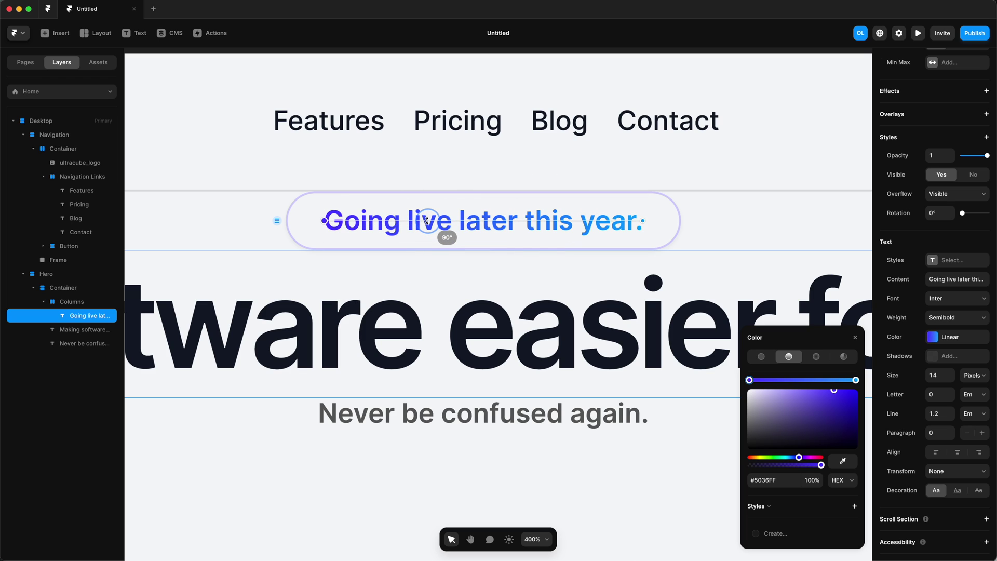
Rename the Columns layer around the "Going live" text to Pill
{"action": "left_click", "coordinate": [680, 229], "text": "super"}
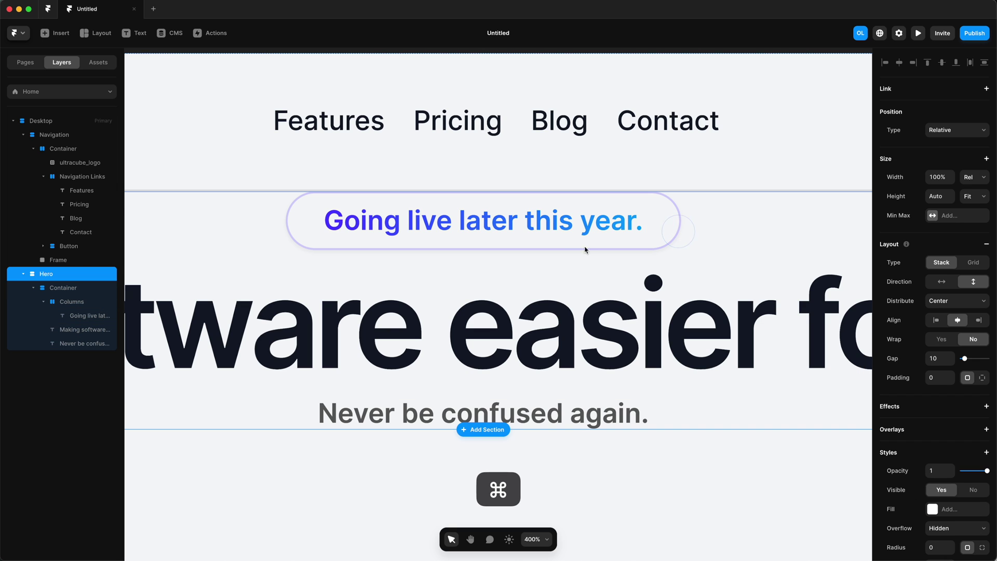
{"action": "left_click", "coordinate": [73, 302]}
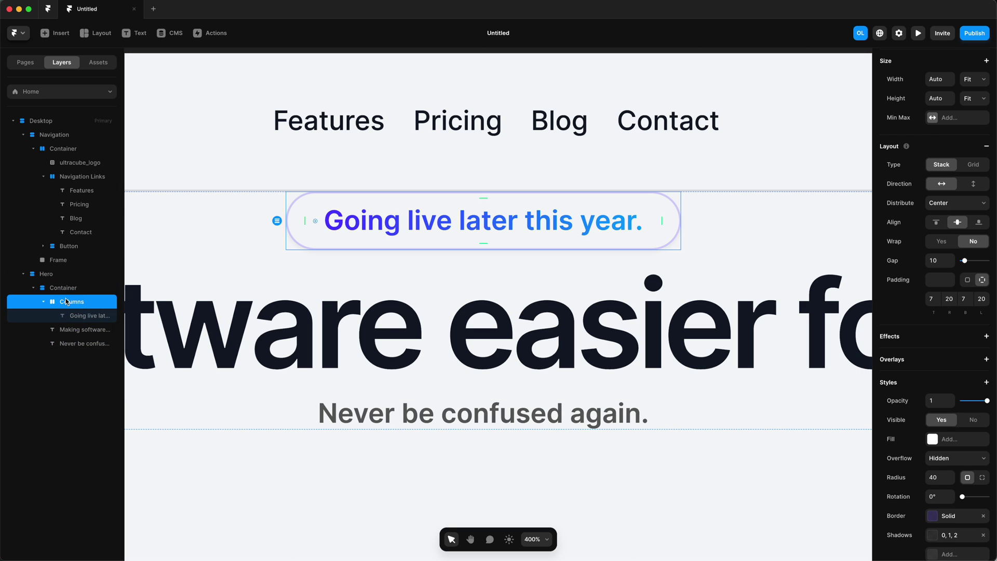
{"action": "double_click", "coordinate": [67, 302]}
{"action": "type", "text": "P"}
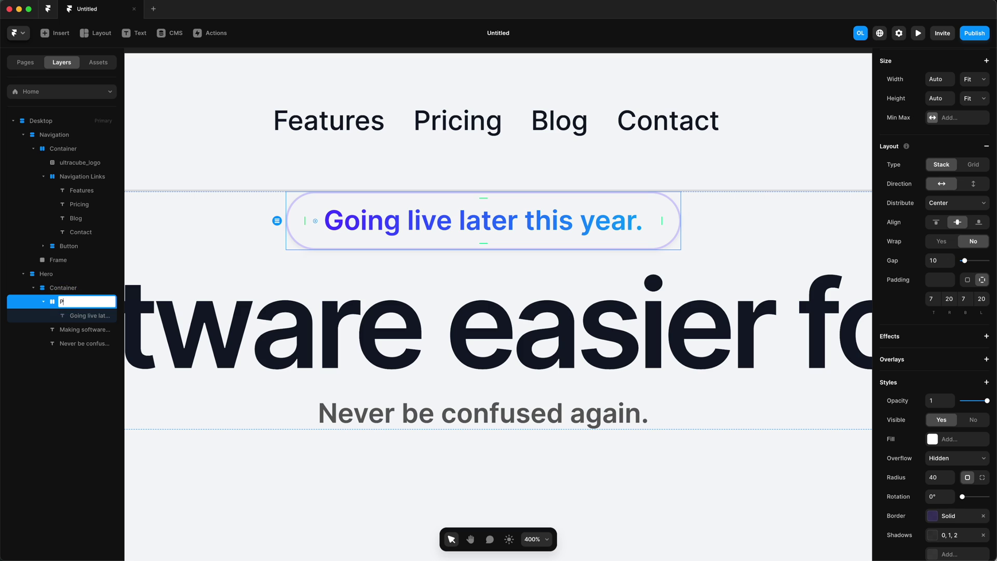
{"action": "type", "text": "ill"}
{"action": "key", "text": "Return"}
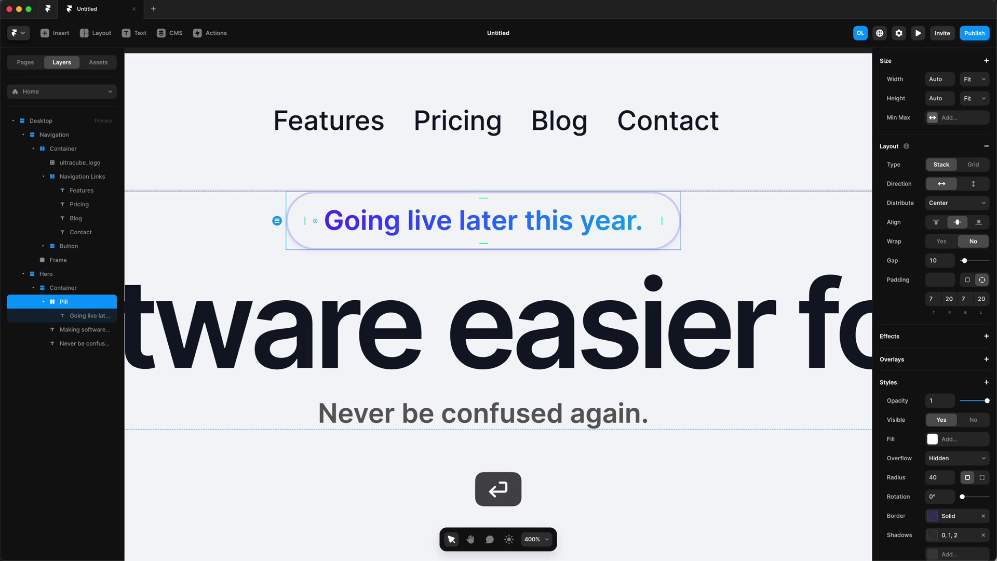
Soften the Pill's border color to a muted blue, #7790E0, at 20% opacity
{"action": "left_click", "coordinate": [933, 517]}
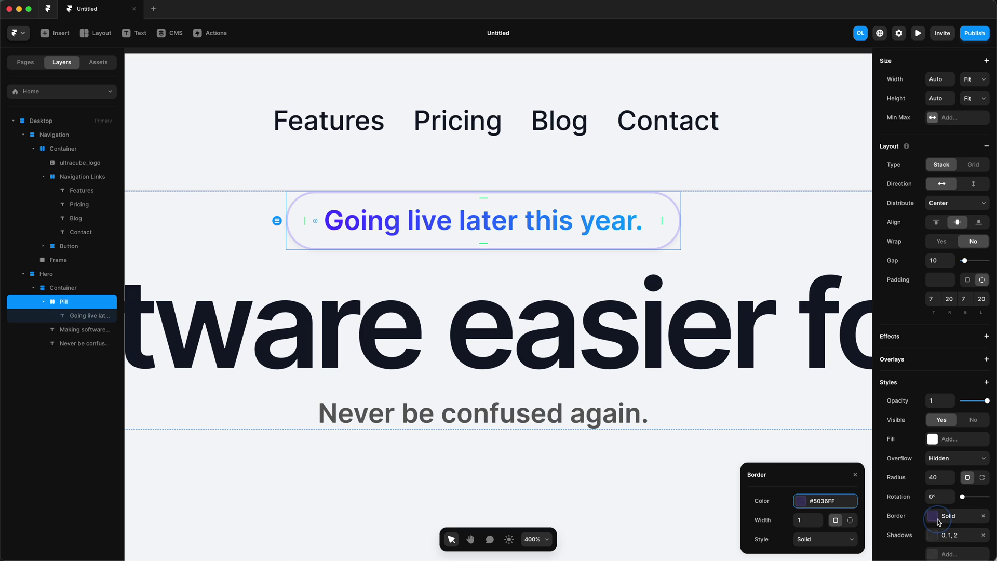
{"action": "left_click", "coordinate": [806, 501]}
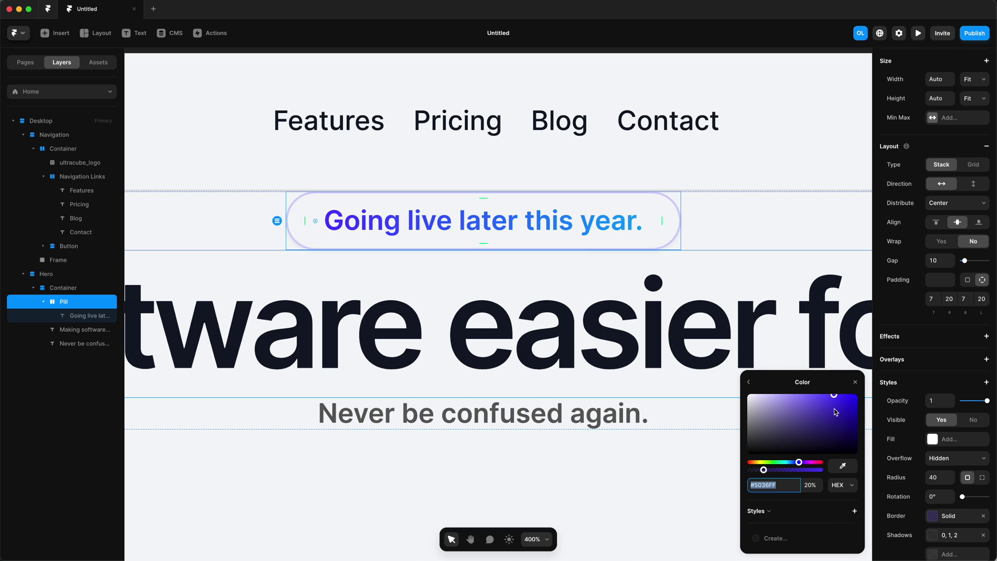
{"action": "left_click_drag", "start_coordinate": [834, 411], "coordinate": [798, 402]}
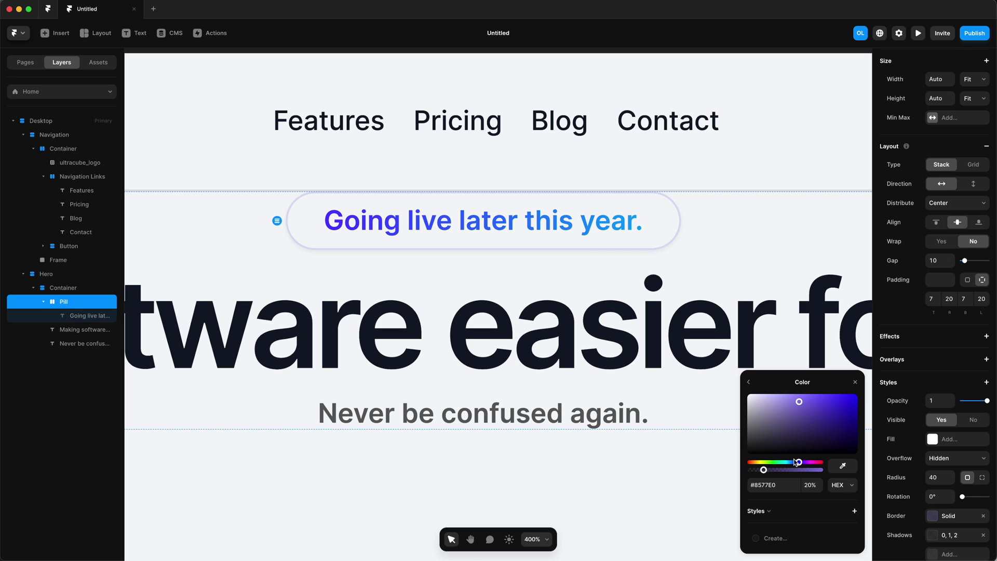
{"action": "left_click_drag", "start_coordinate": [800, 465], "coordinate": [797, 466]}
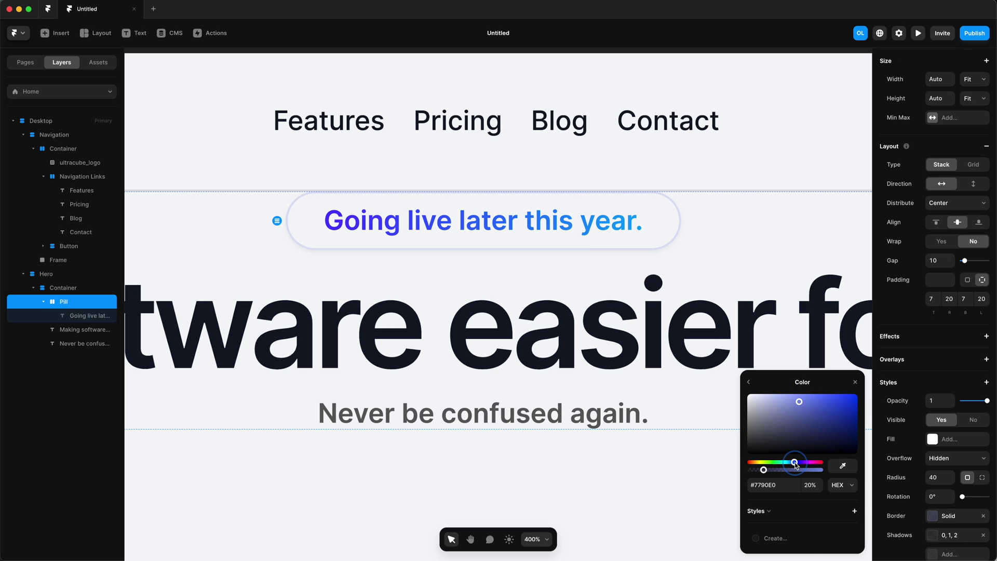
{"action": "left_click", "coordinate": [855, 385]}
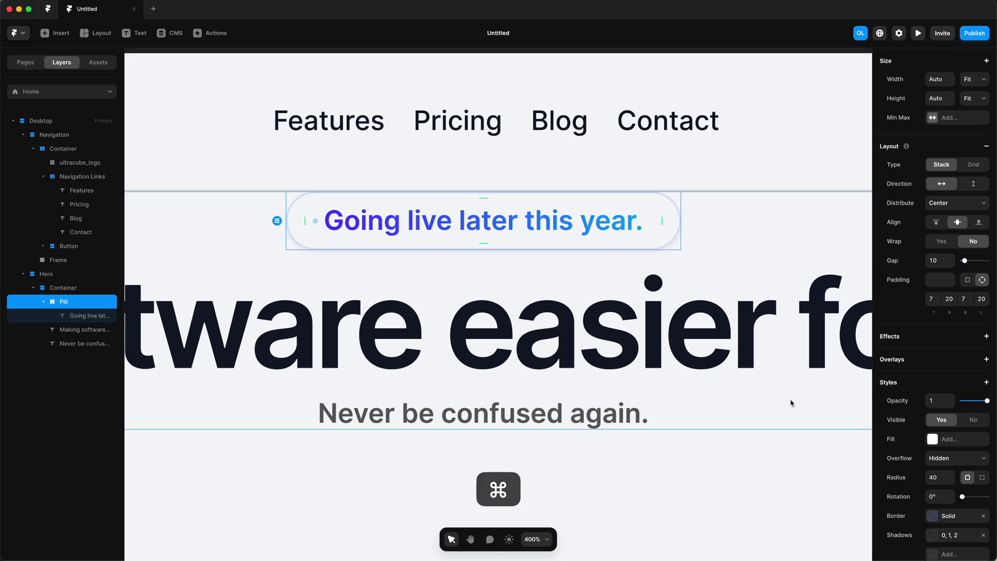
Reduce the "Going live" text's font size to 12 pixels
{"action": "key", "text": "super+minus"}
{"action": "left_click", "coordinate": [791, 403]}
{"action": "key", "text": "super+minus"}
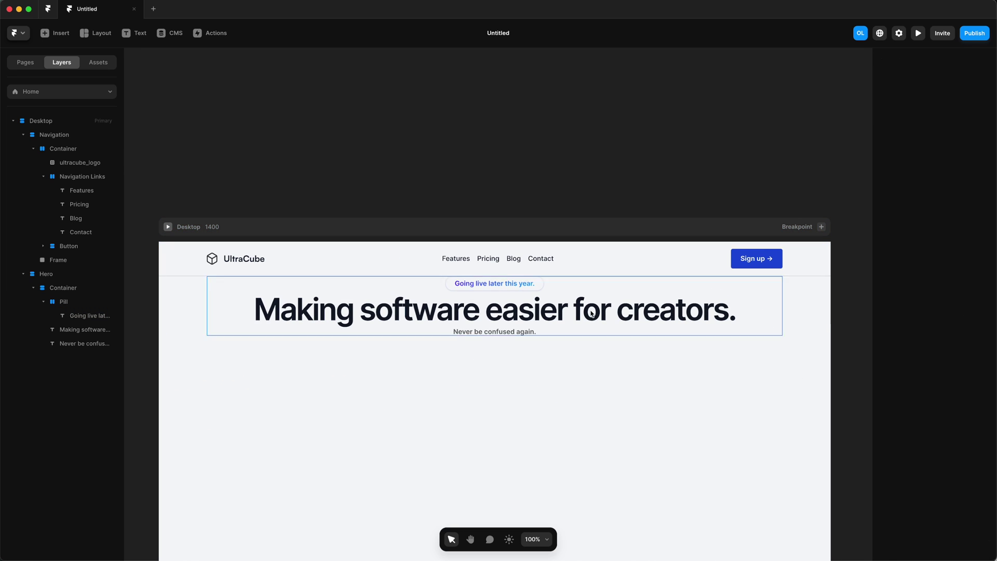
{"action": "left_click", "coordinate": [502, 285]}
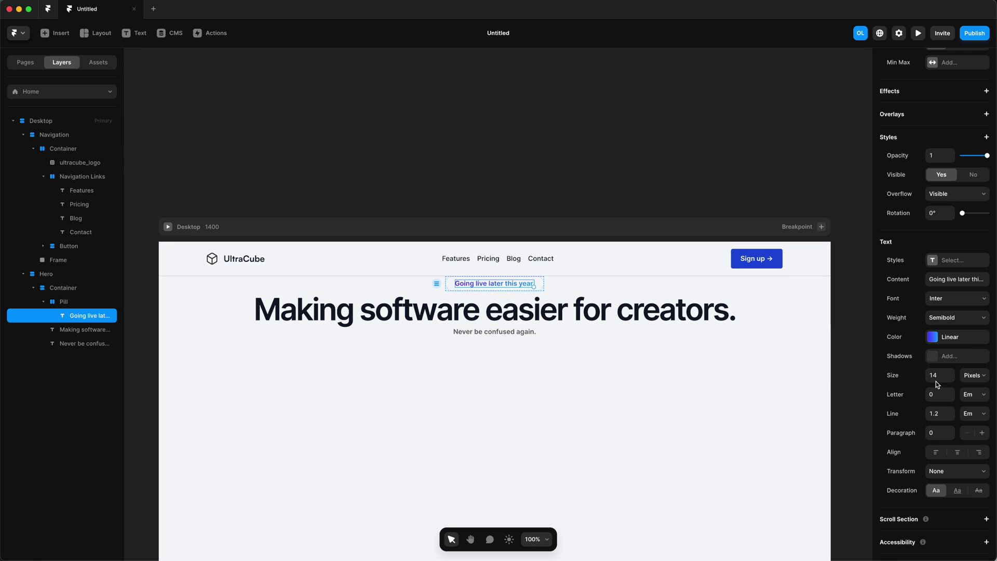
{"action": "key", "text": "Down"}
{"action": "key", "text": "Down"}
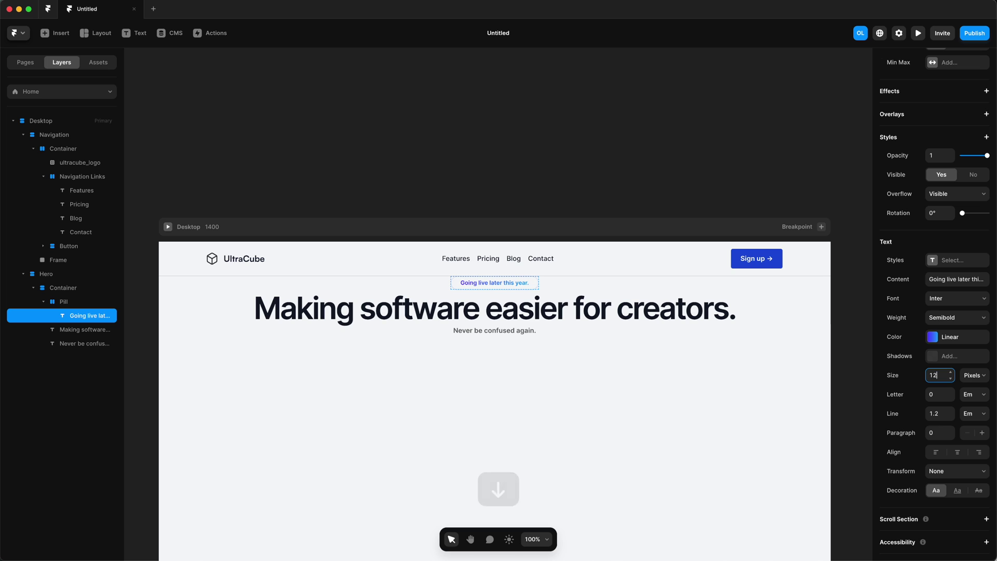
Turn the hero's Pill layer into a reusable component named Pill and return to the Home page
{"action": "left_click", "coordinate": [57, 302]}
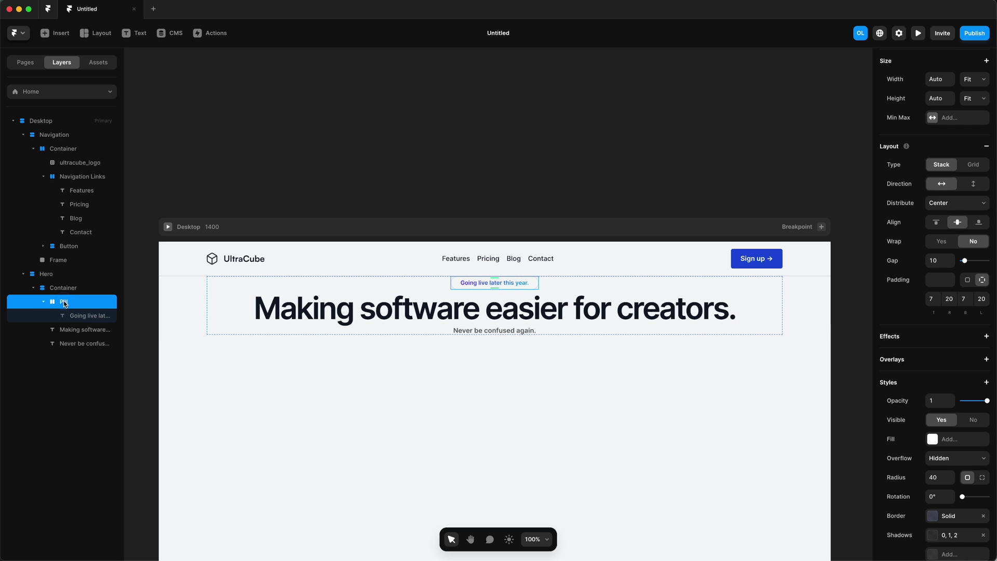
{"action": "right_click", "coordinate": [62, 302]}
{"action": "left_click", "coordinate": [91, 297]}
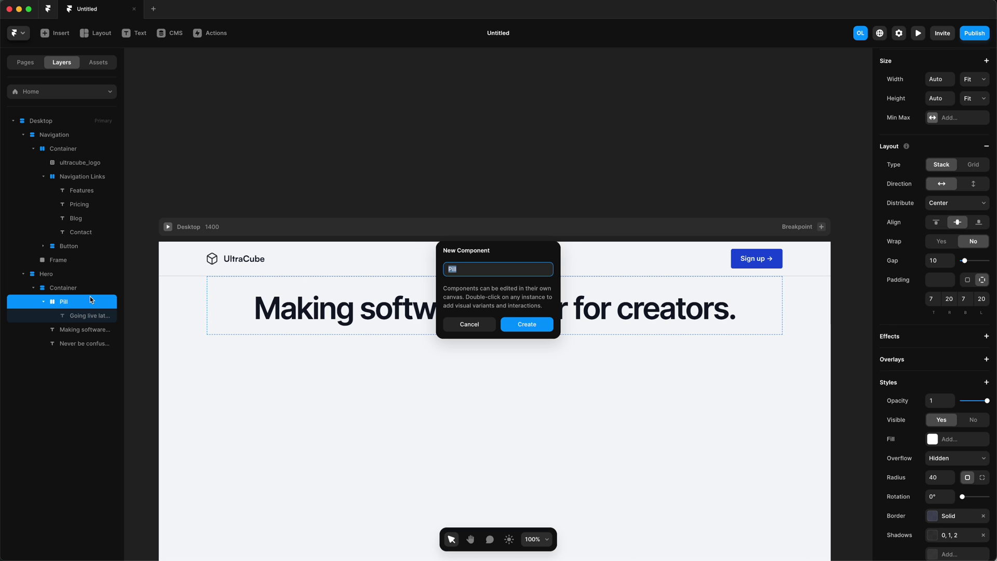
{"action": "key", "text": "Return"}
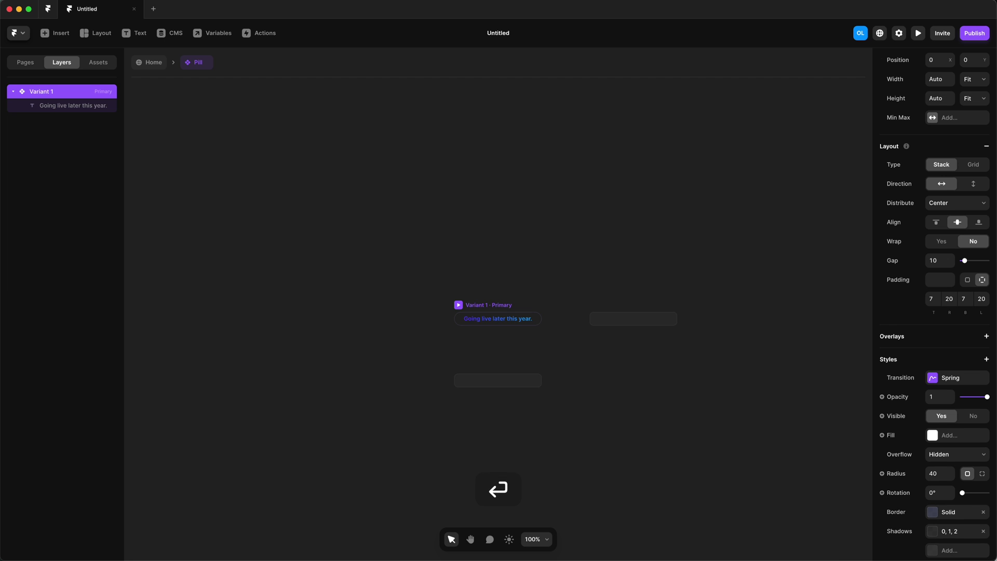
{"action": "left_click", "coordinate": [153, 63]}
Recolor the "Never be confused again." text to #4B5563
{"action": "left_click", "coordinate": [503, 330]}
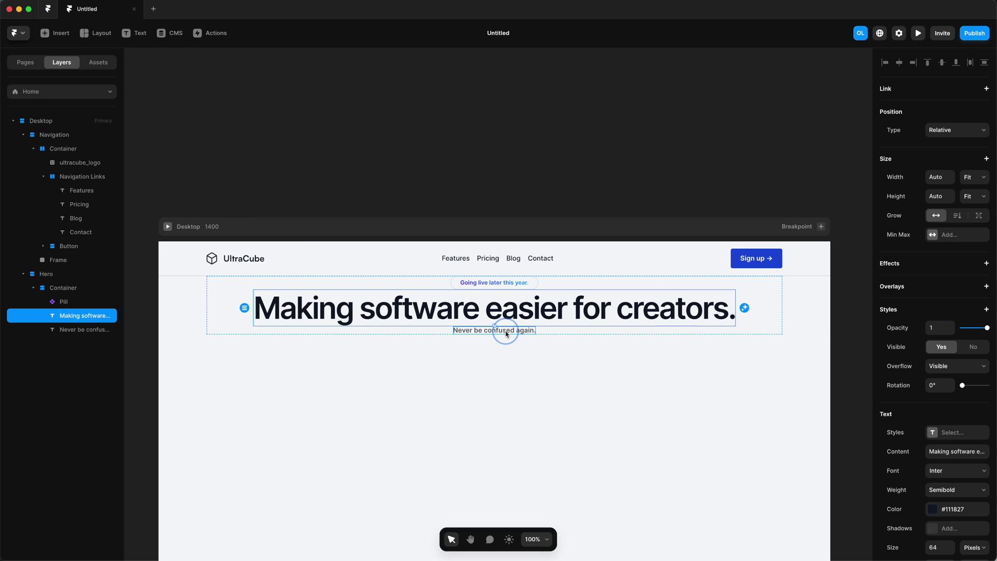
{"action": "left_click", "coordinate": [511, 334], "text": "super"}
{"action": "left_click", "coordinate": [568, 337]}
{"action": "left_click", "coordinate": [513, 330]}
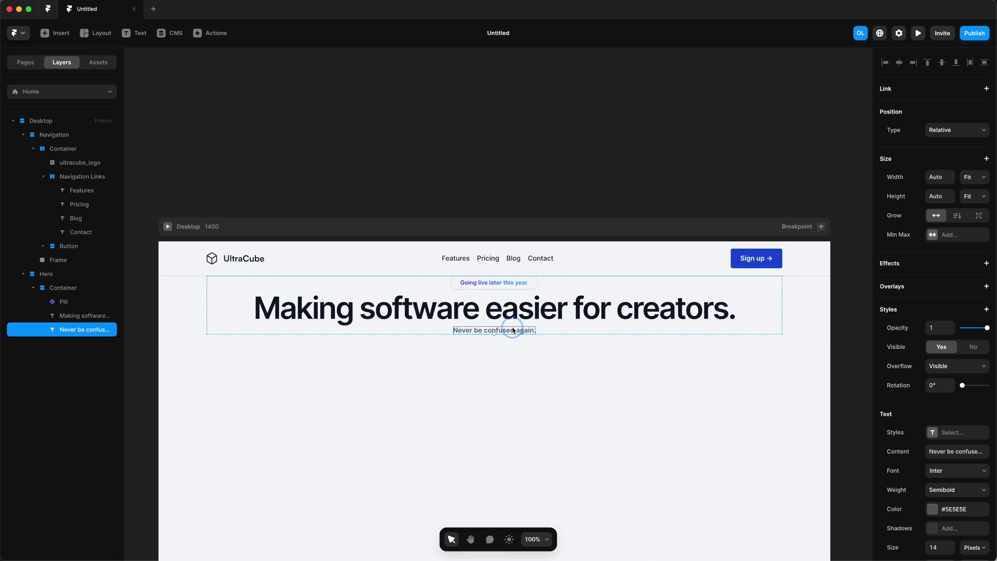
{"action": "scroll", "coordinate": [933, 419], "scroll_direction": "down", "scroll_amount": 2}
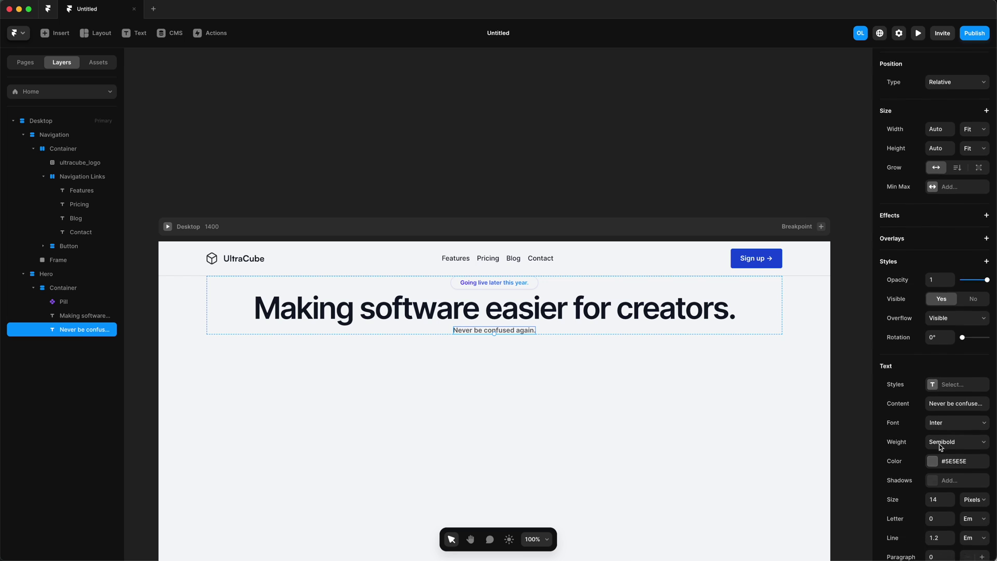
{"action": "key", "text": "super+c"}
{"action": "left_click", "coordinate": [966, 456]}
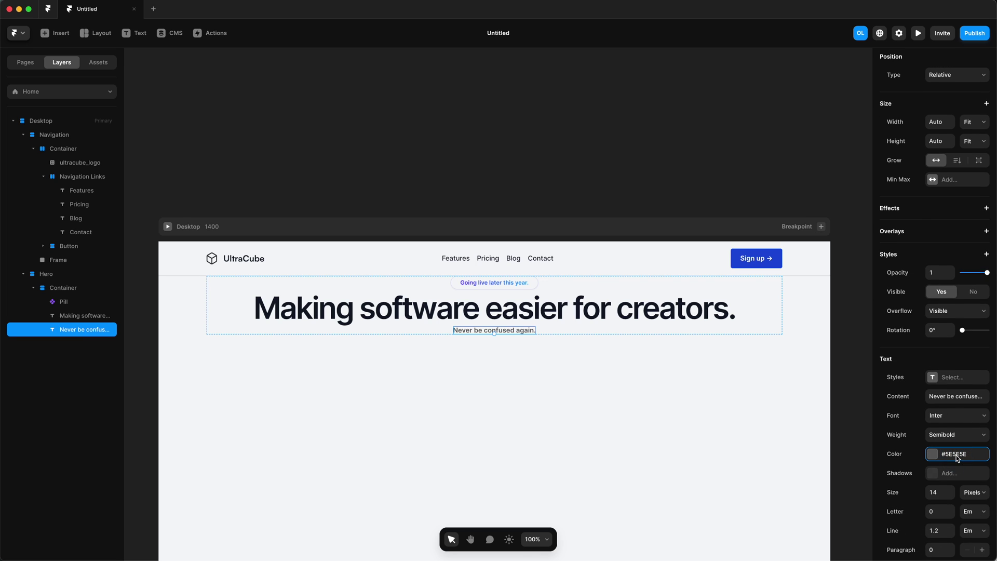
{"action": "left_click", "coordinate": [958, 455]}
{"action": "key", "text": "super+v"}
{"action": "key", "text": "Return"}
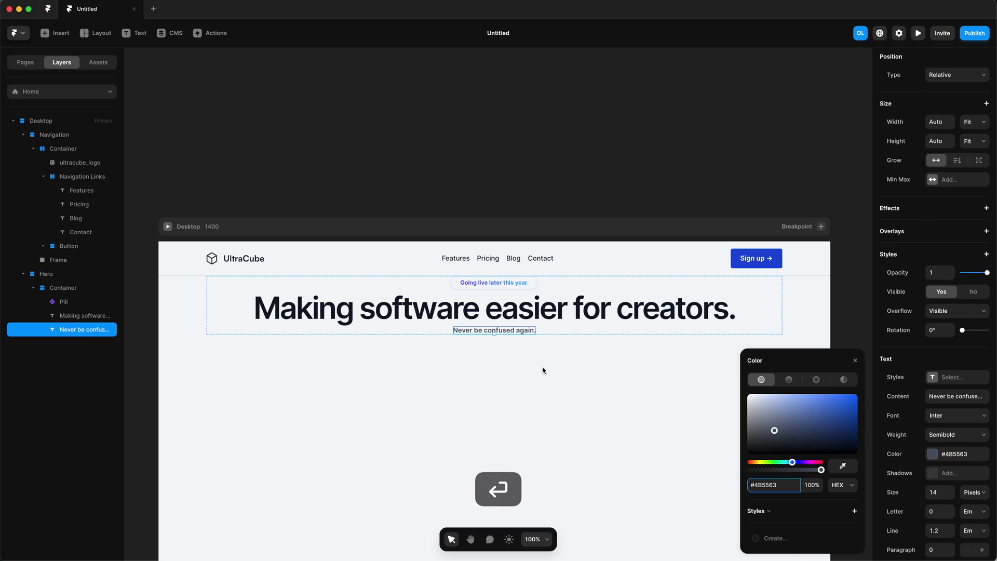
Set the "Never be confused again." text to 16 pixels in Regular weight
{"action": "scroll", "coordinate": [947, 473], "scroll_direction": "down", "scroll_amount": 1}
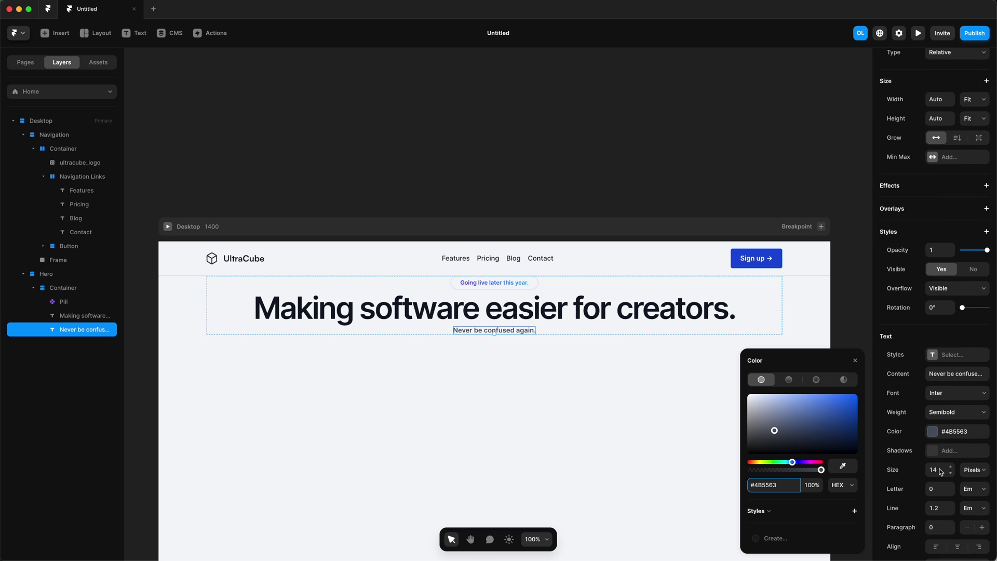
{"action": "left_click", "coordinate": [946, 470]}
{"action": "key", "text": "Up"}
{"action": "key", "text": "Up"}
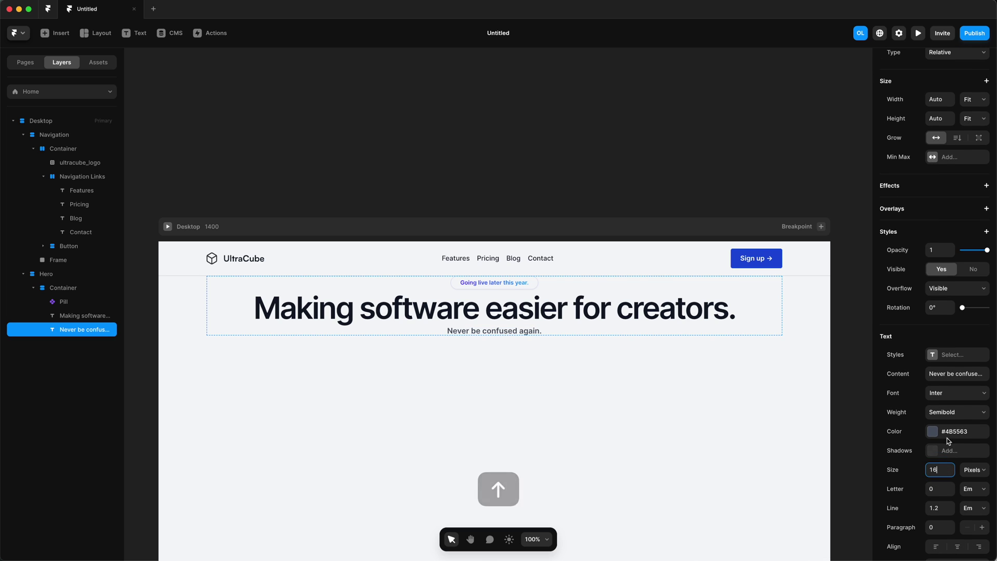
{"action": "left_click", "coordinate": [957, 412]}
{"action": "left_click", "coordinate": [943, 392]}
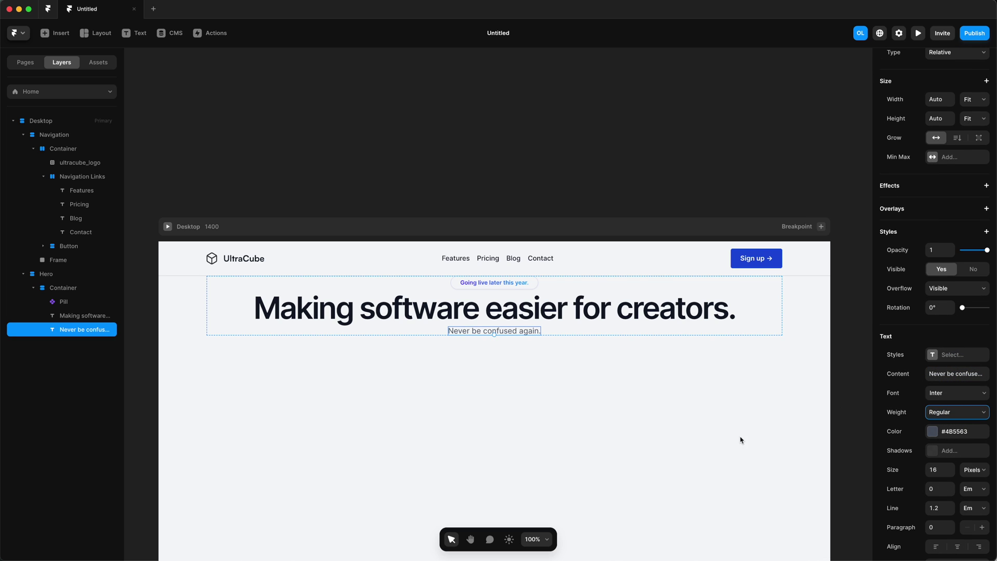
Enlarge the supporting text's font size slightly further and undo the last change to the hero's Container
{"action": "left_click", "coordinate": [940, 471]}
{"action": "key", "text": "Up"}
{"action": "key", "text": "super+z"}
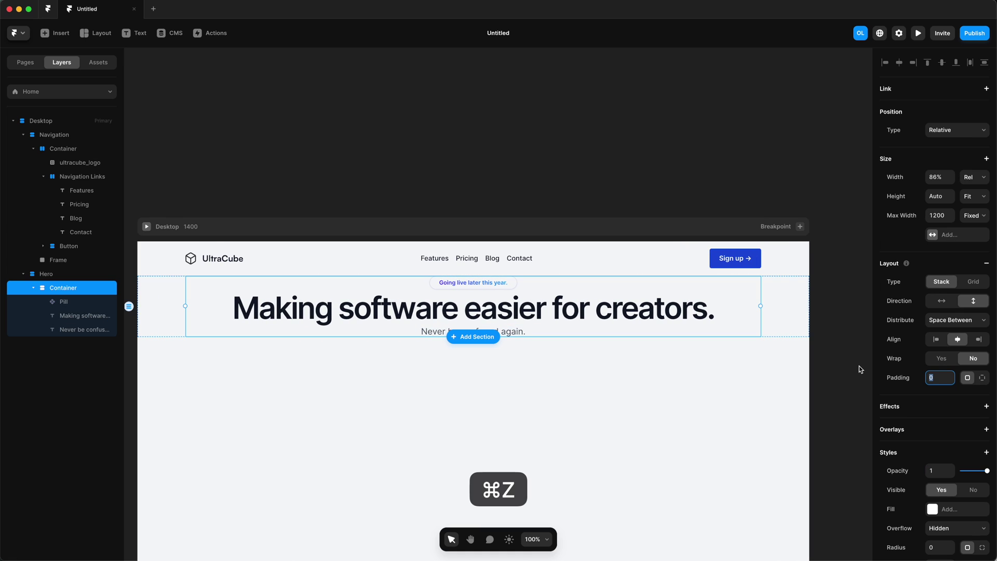
Wrap the Pill, the headline and the supporting text in a new stack named "Hero Text"
{"action": "left_click", "coordinate": [63, 301]}
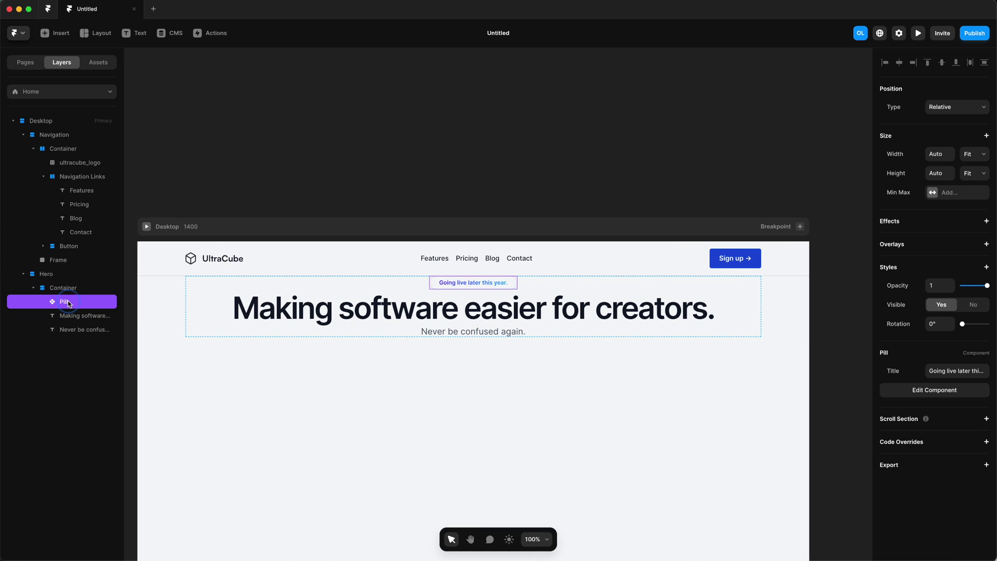
{"action": "left_click", "coordinate": [86, 333], "text": "shift"}
{"action": "right_click", "coordinate": [87, 317]}
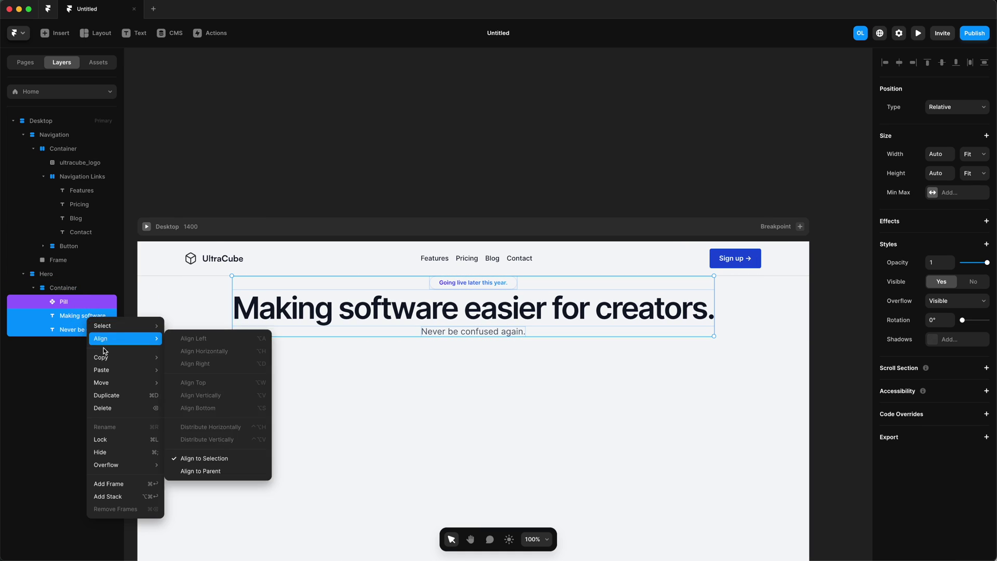
{"action": "left_click", "coordinate": [130, 499]}
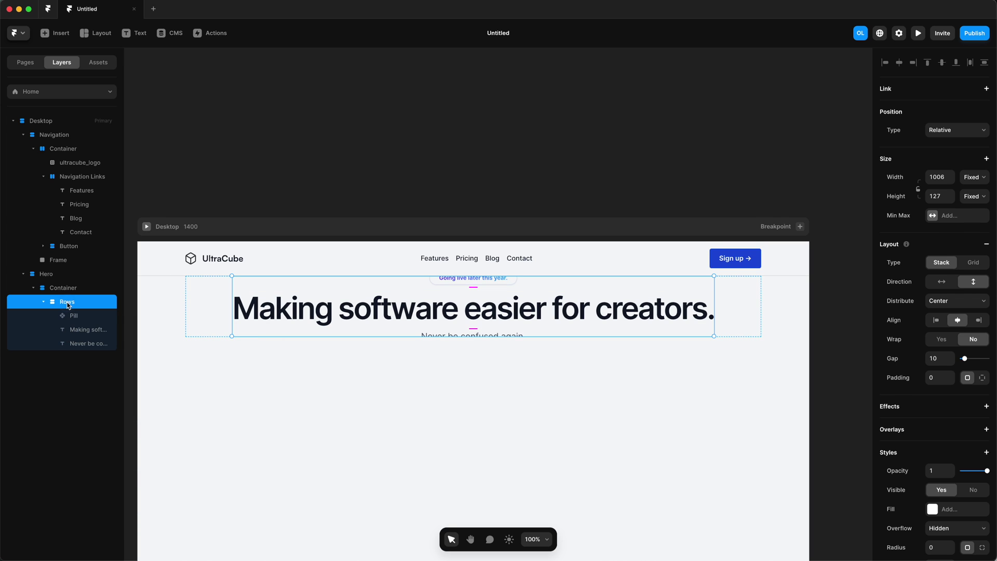
{"action": "double_click", "coordinate": [67, 302]}
{"action": "type", "text": "Hero Text"}
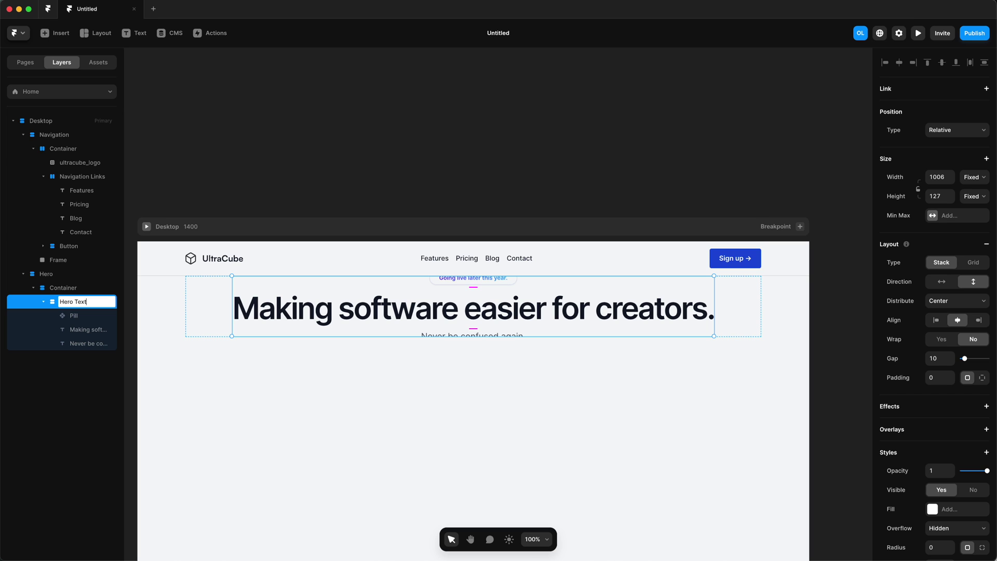
{"action": "key", "text": "Return"}
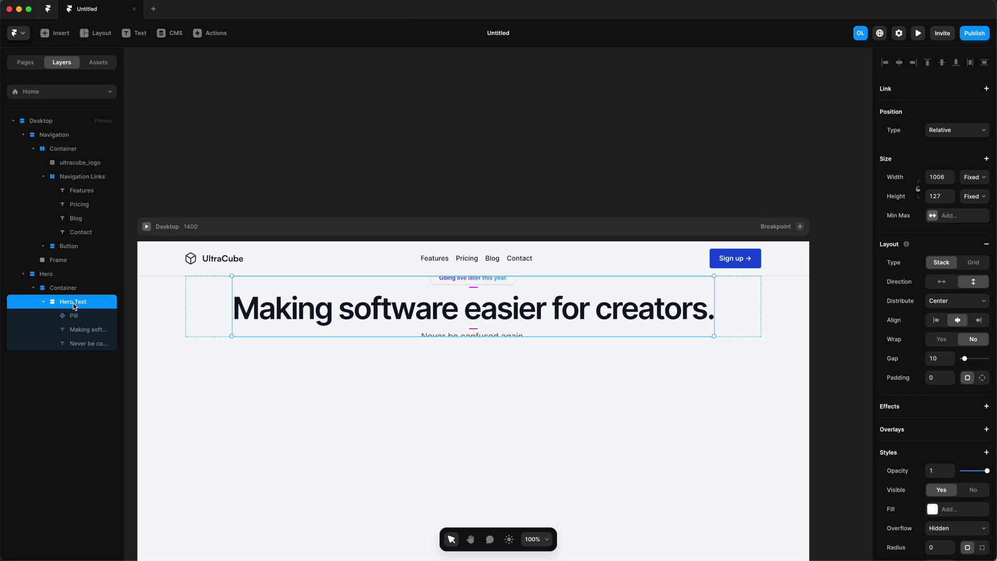
Set the Hero Text stack's height and width to Fit Content and its gap to 20
{"action": "left_click", "coordinate": [974, 196]}
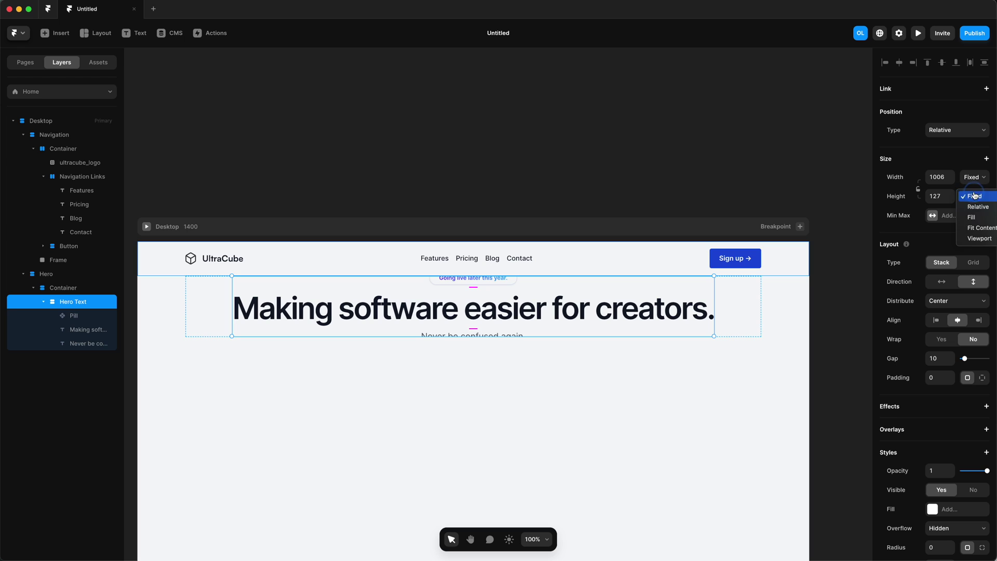
{"action": "left_click", "coordinate": [982, 228]}
{"action": "left_click", "coordinate": [976, 179]}
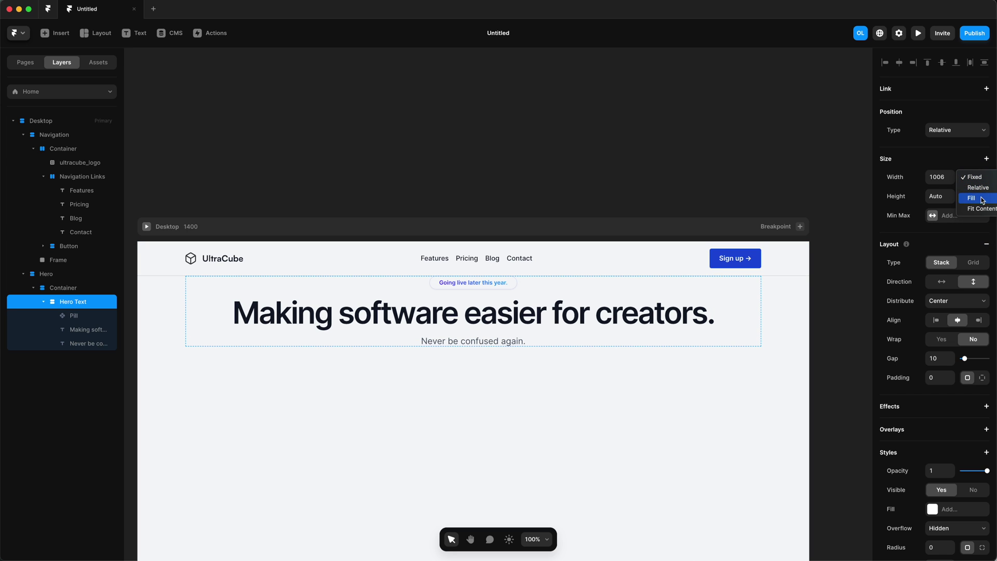
{"action": "left_click", "coordinate": [982, 210]}
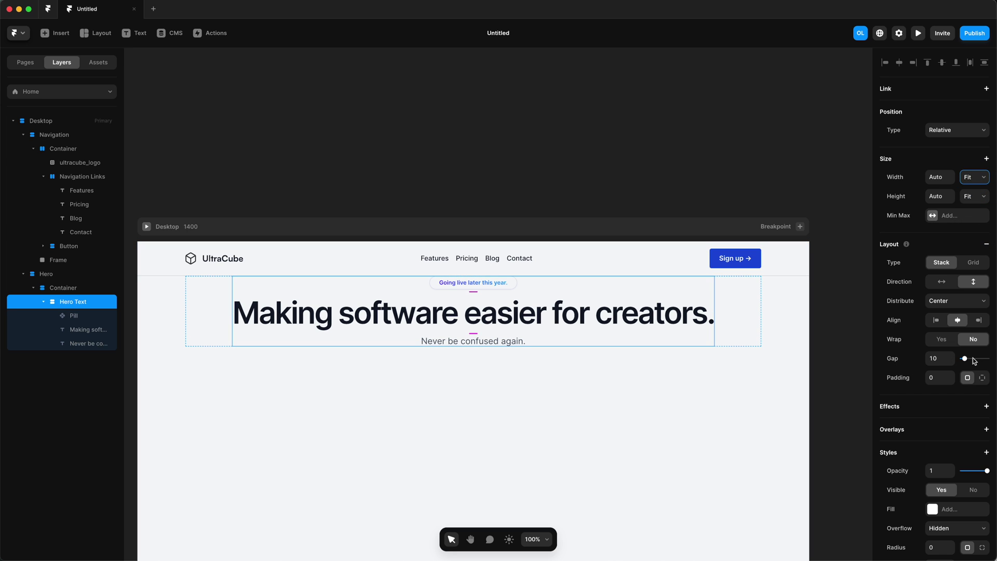
{"action": "left_click", "coordinate": [939, 360]}
{"action": "key", "text": "shift+Up"}
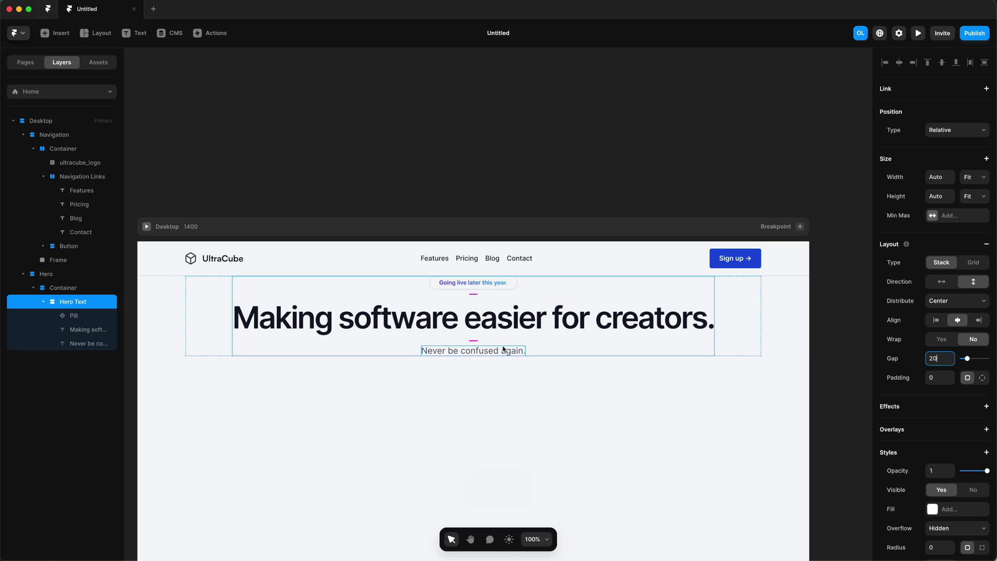
Give the Hero Text stack 100 of top padding only
{"action": "left_click", "coordinate": [77, 302]}
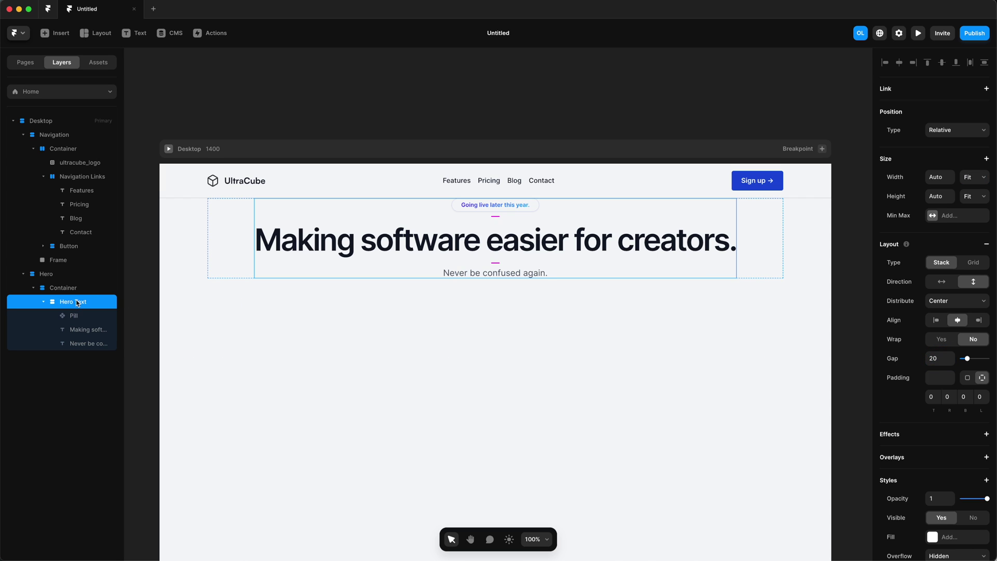
{"action": "left_click", "coordinate": [933, 398]}
{"action": "type", "text": "100"}
{"action": "key", "text": "Return"}
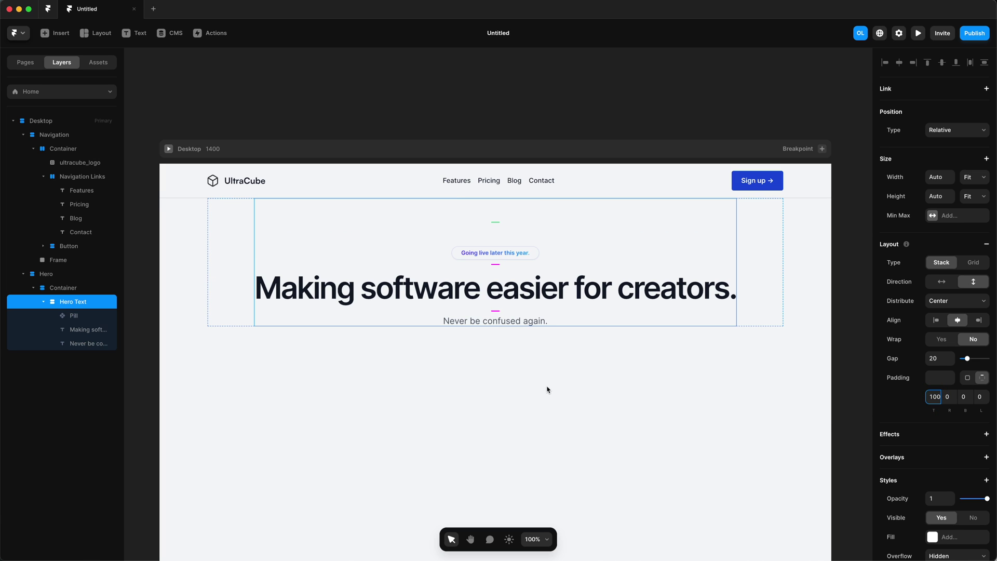
Add a fixed max width of 700 to the "Making software easier for creators." headline
{"action": "left_click", "coordinate": [85, 329]}
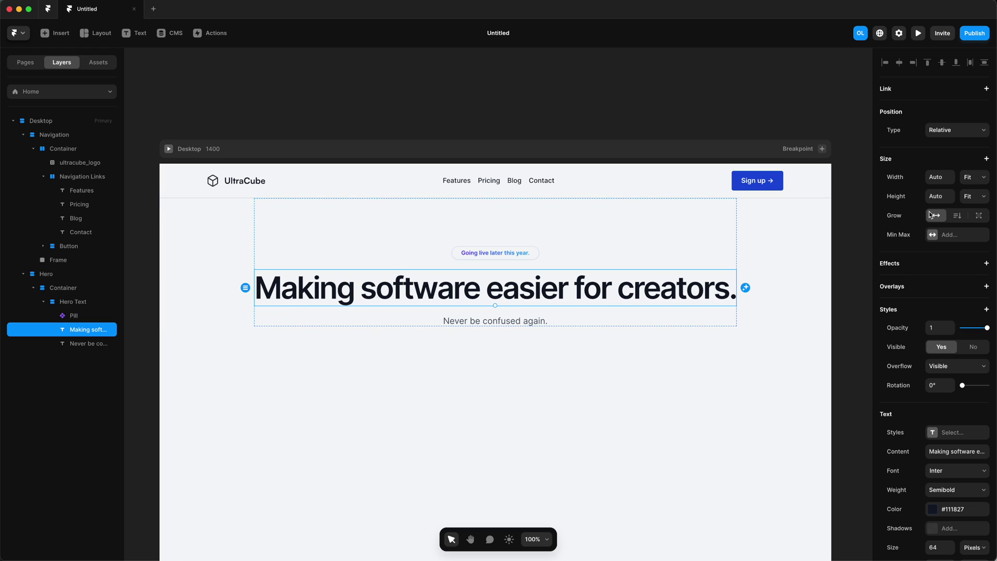
{"action": "left_click", "coordinate": [941, 236]}
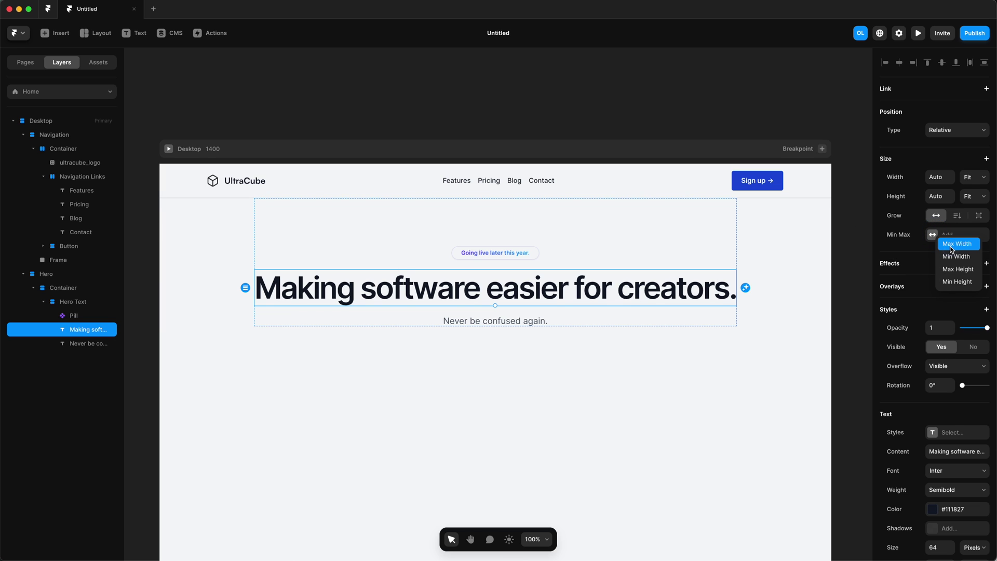
{"action": "left_click", "coordinate": [952, 244]}
{"action": "left_click", "coordinate": [940, 237]}
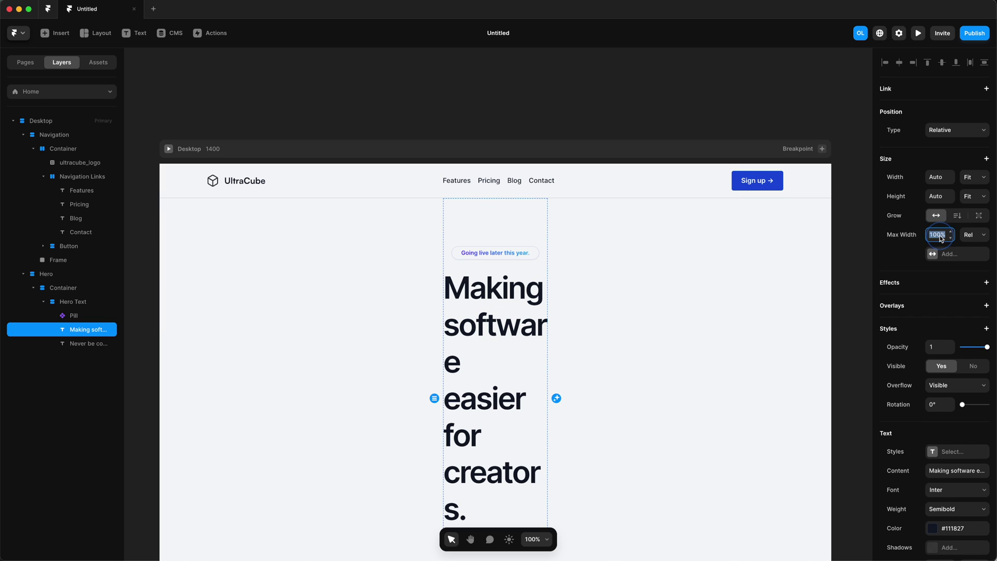
{"action": "type", "text": "700"}
Set the Hero Text stack's width to Fill so it spans its Container
{"action": "left_click", "coordinate": [76, 302]}
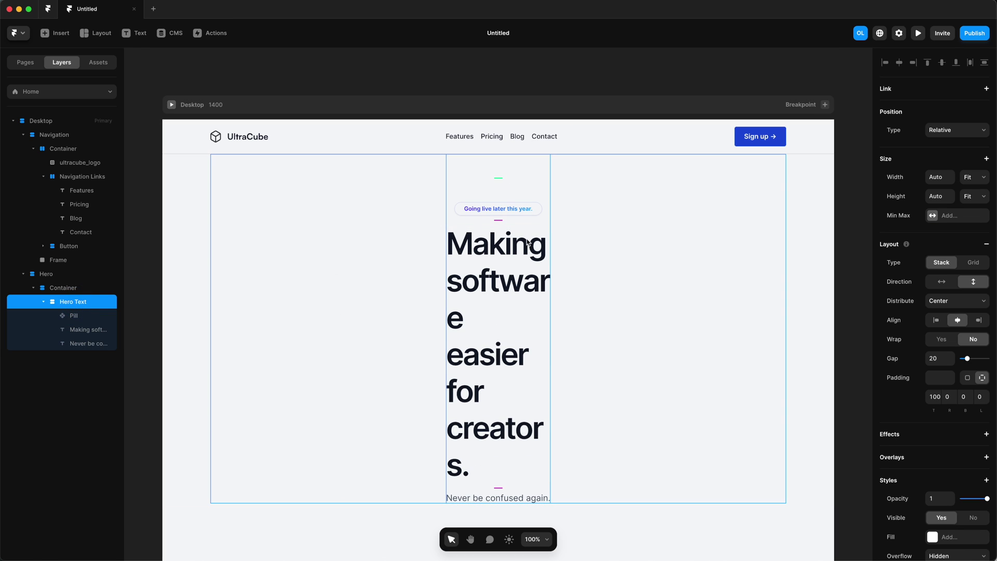
{"action": "left_click", "coordinate": [976, 180]}
{"action": "left_click", "coordinate": [976, 189]}
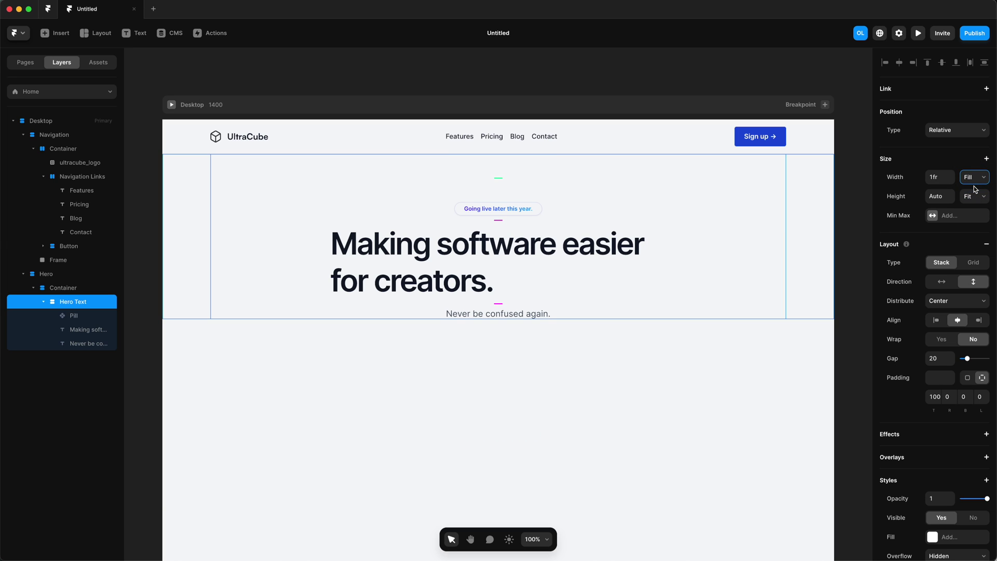
{"action": "left_click", "coordinate": [975, 179]}
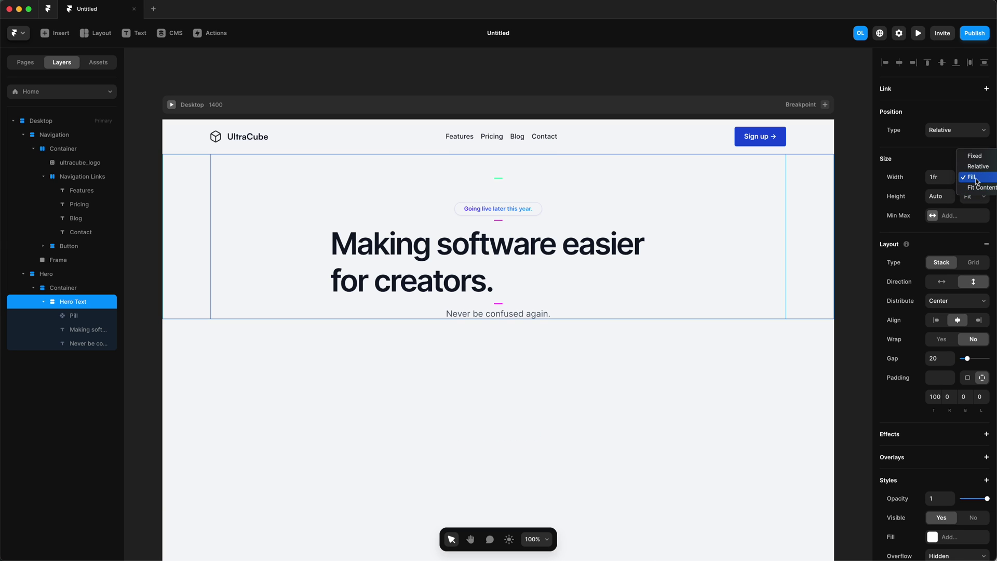
{"action": "left_click", "coordinate": [794, 257]}
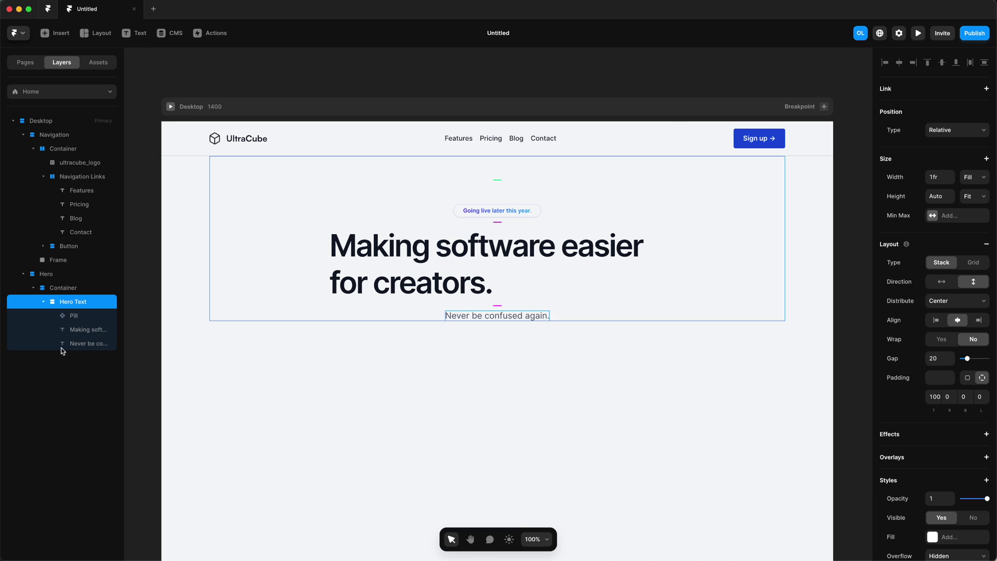
Center-align the text of the "Making software easier for creators." headline
{"action": "left_click", "coordinate": [78, 331]}
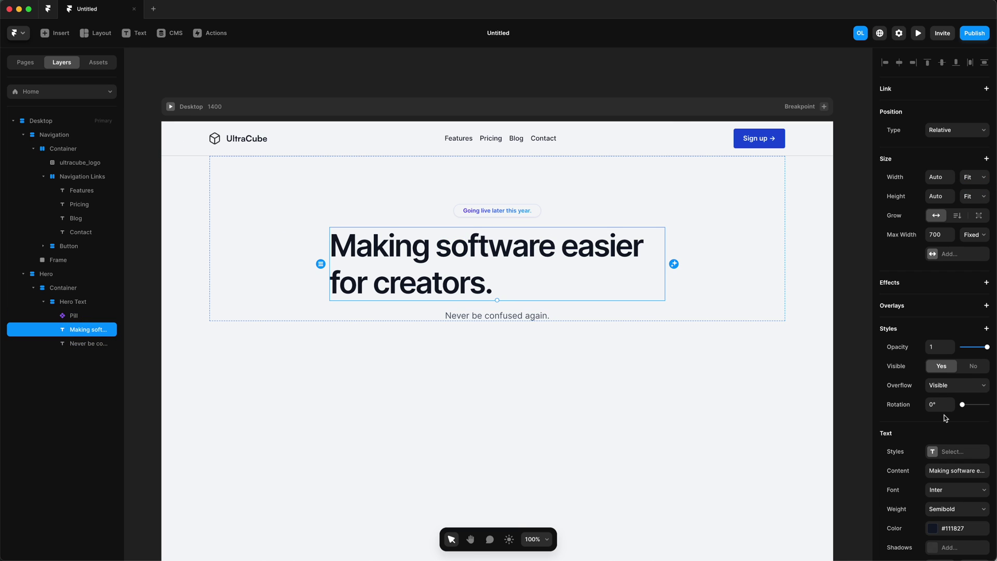
{"action": "scroll", "coordinate": [947, 441], "scroll_direction": "down", "scroll_amount": 4}
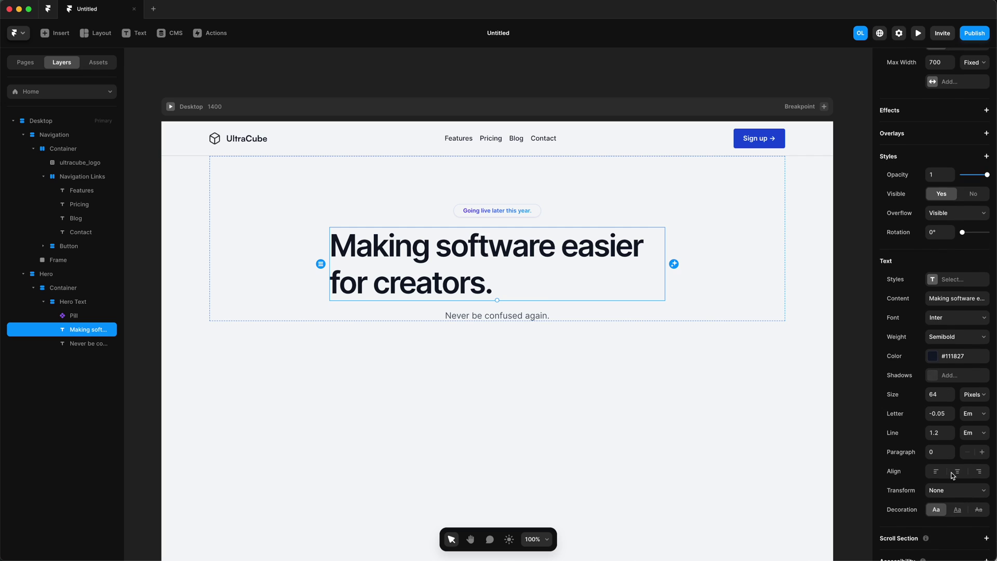
{"action": "left_click", "coordinate": [957, 471]}
{"action": "scroll", "coordinate": [831, 259], "scroll_direction": "up", "scroll_amount": 3}
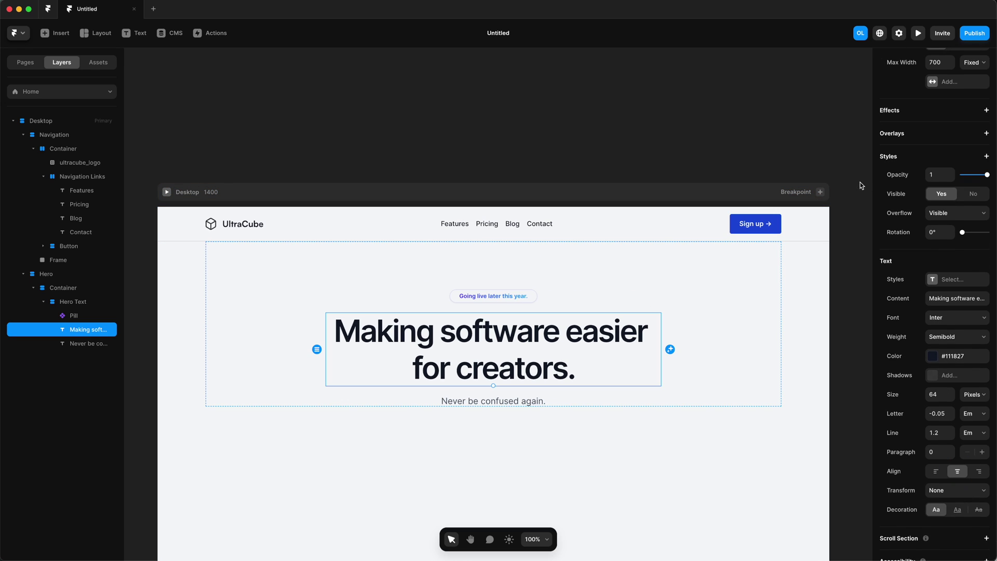
{"action": "scroll", "coordinate": [704, 211], "scroll_direction": "down", "scroll_amount": 4}
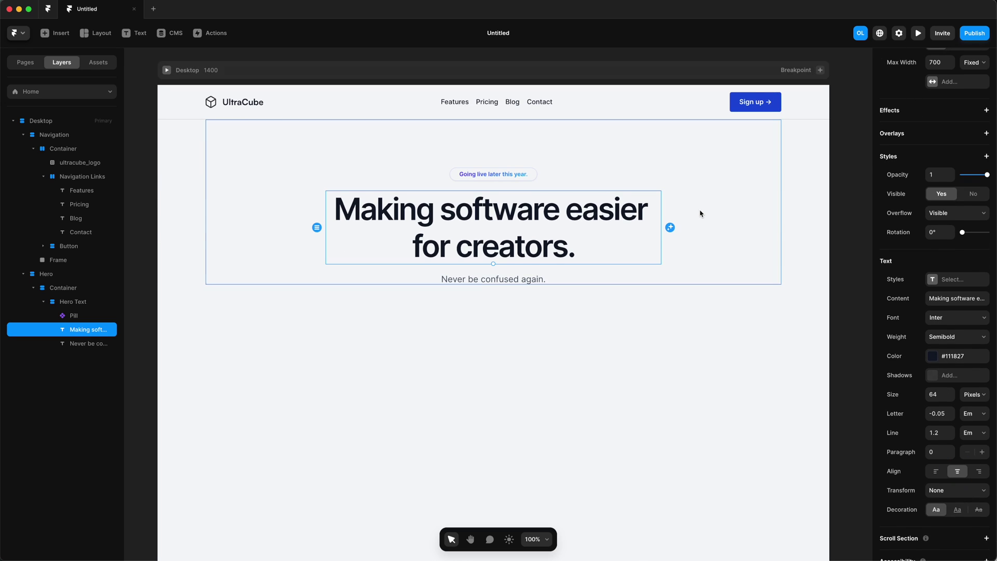
Reduce the headline's max width to 680
{"action": "left_click", "coordinate": [941, 62]}
{"action": "key", "text": "shift+Down"}
{"action": "key", "text": "shift+Down"}
{"action": "key", "text": "shift+Down"}
{"action": "key", "text": "shift+Down"}
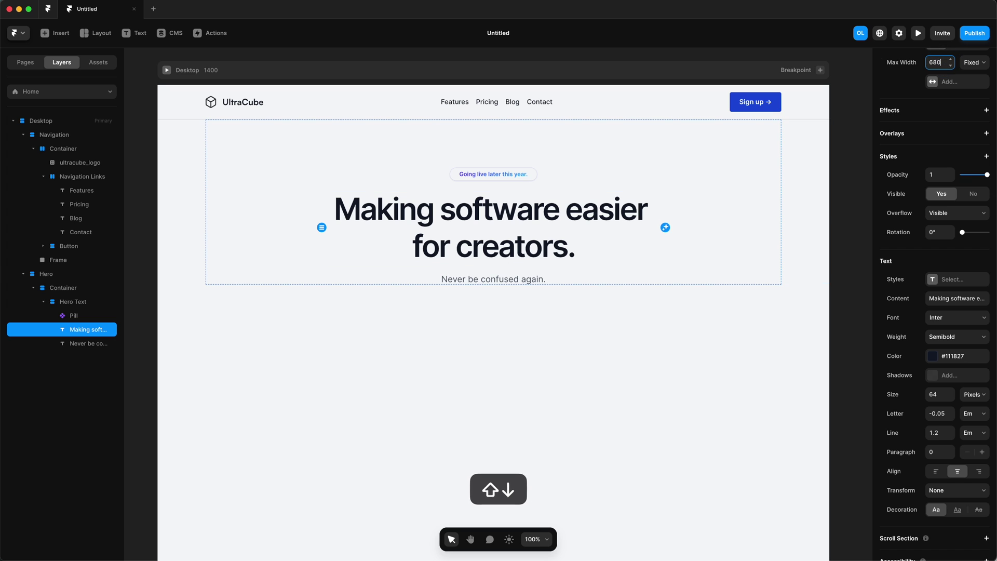
Narrow the headline's max width further so its first line breaks after "Making software"
{"action": "key", "text": "shift+Down"}
{"action": "key", "text": "shift+Down"}
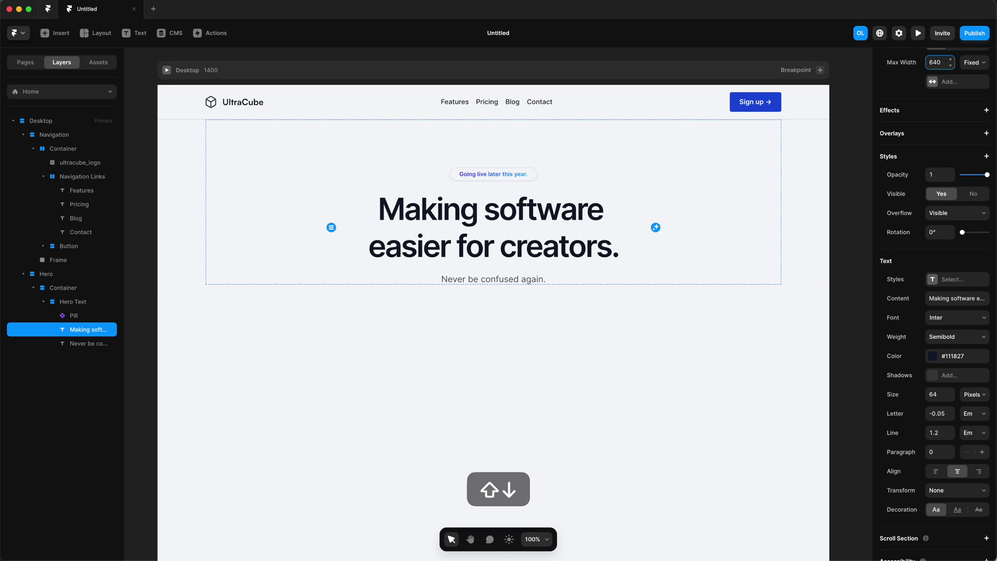
{"action": "key", "text": "shift+Up"}
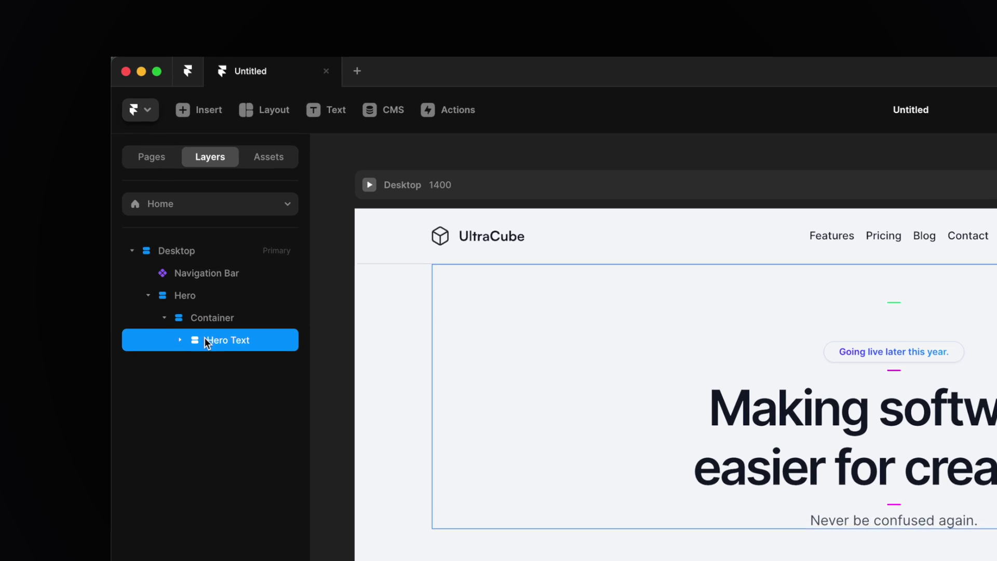
Insert an Input form element and nest it in the hero's Container, directly below the Hero Text stack
{"action": "left_click", "coordinate": [227, 126]}
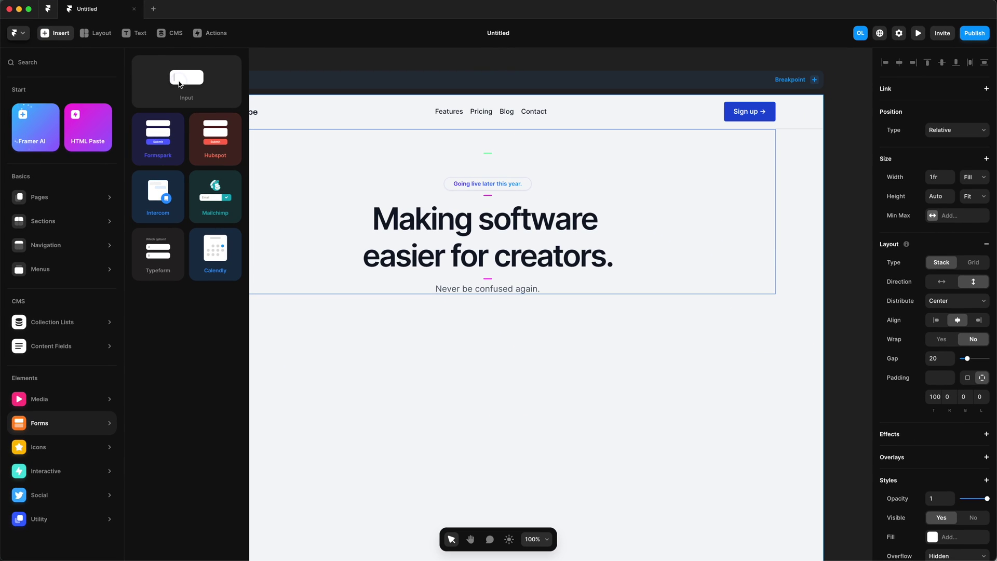
{"action": "left_click_drag", "start_coordinate": [179, 84], "coordinate": [494, 309]}
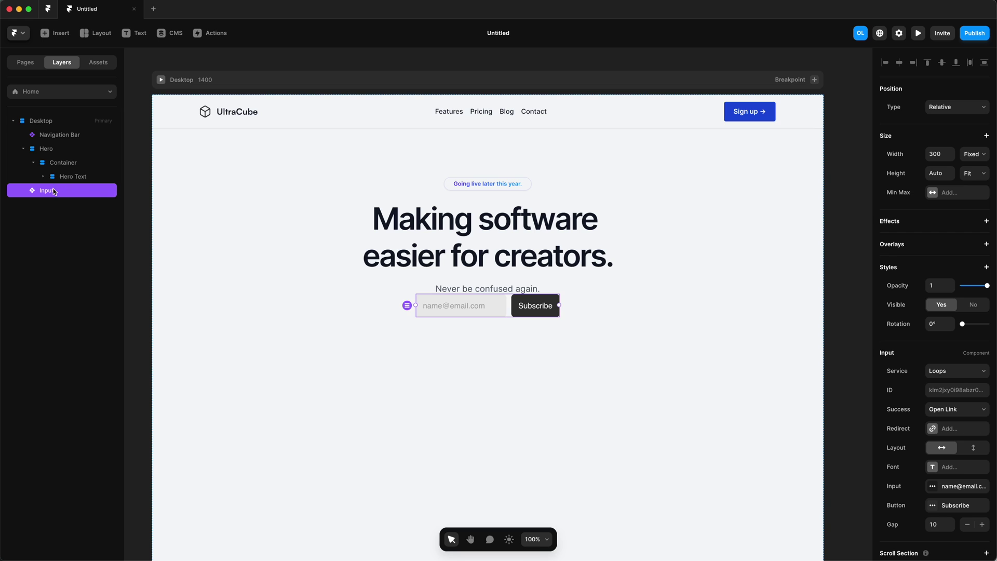
{"action": "left_click", "coordinate": [34, 162]}
{"action": "left_click_drag", "start_coordinate": [54, 177], "coordinate": [55, 163]}
{"action": "left_click", "coordinate": [33, 163]}
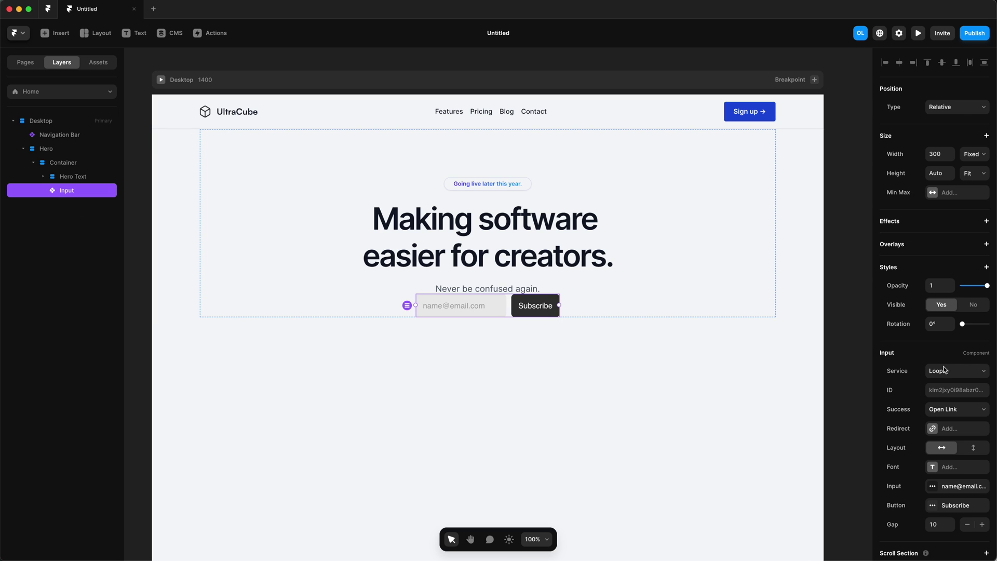
Add a custom Inter font to the Input form and set its size to 14
{"action": "scroll", "coordinate": [944, 369], "scroll_direction": "down", "scroll_amount": 2}
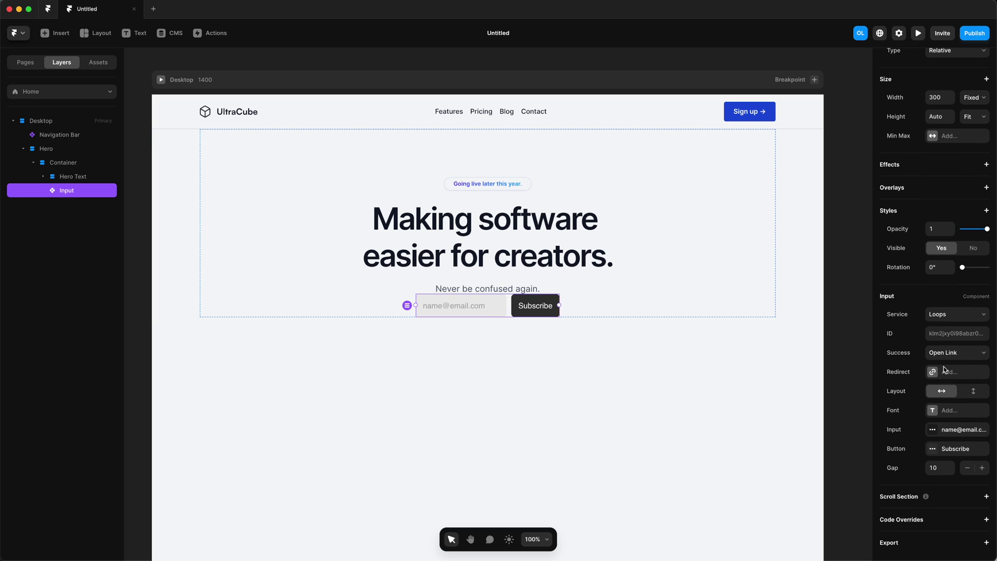
{"action": "left_click", "coordinate": [933, 414]}
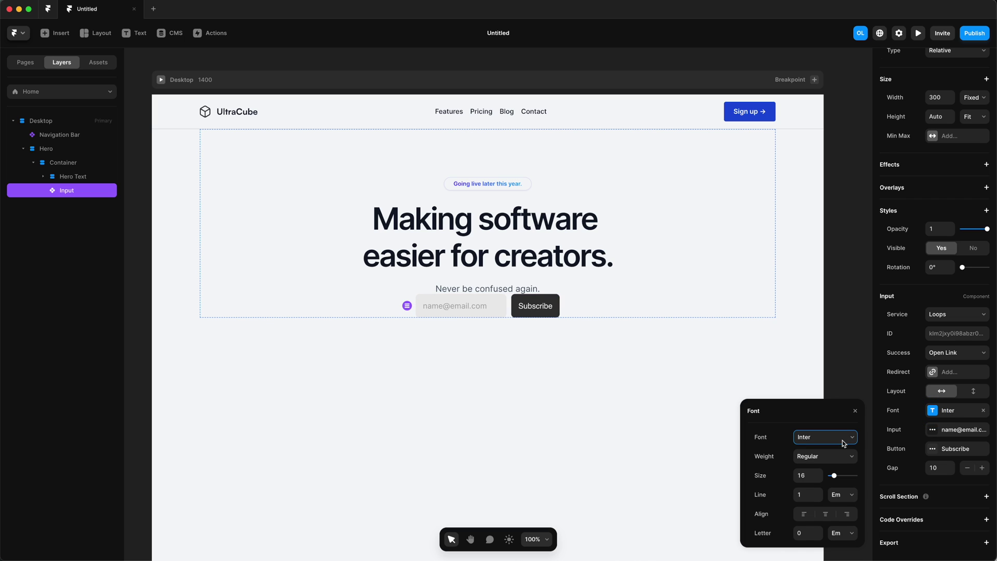
{"action": "left_click", "coordinate": [804, 479]}
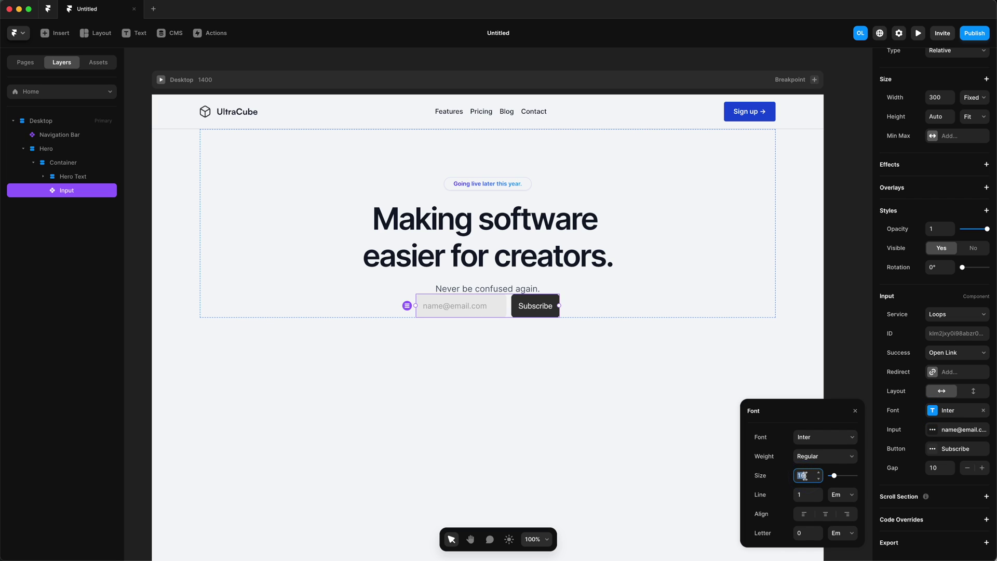
{"action": "type", "text": "14"}
{"action": "key", "text": "Return"}
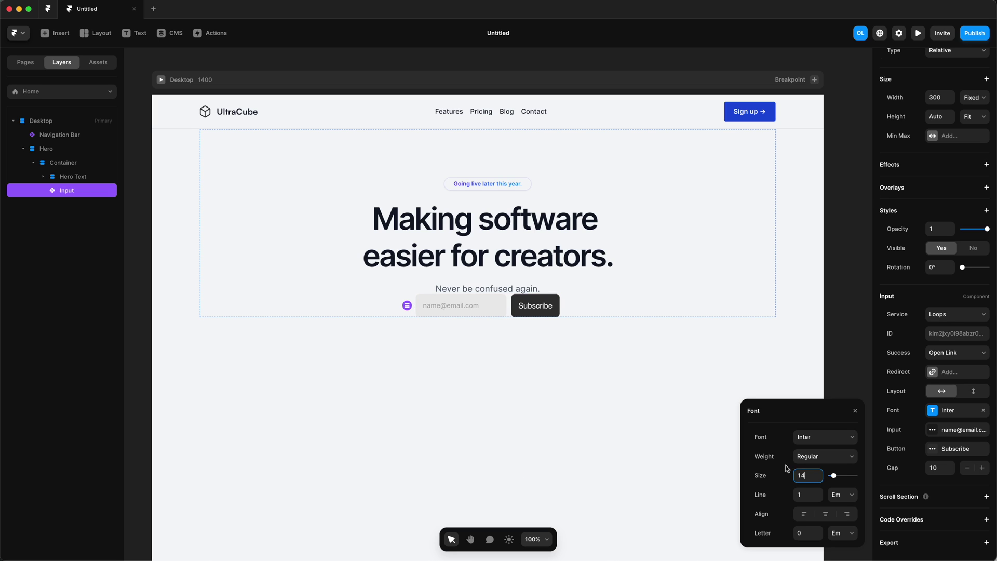
Add an Inter font to the form's Subscribe button and set its size to 14
{"action": "left_click", "coordinate": [950, 449]}
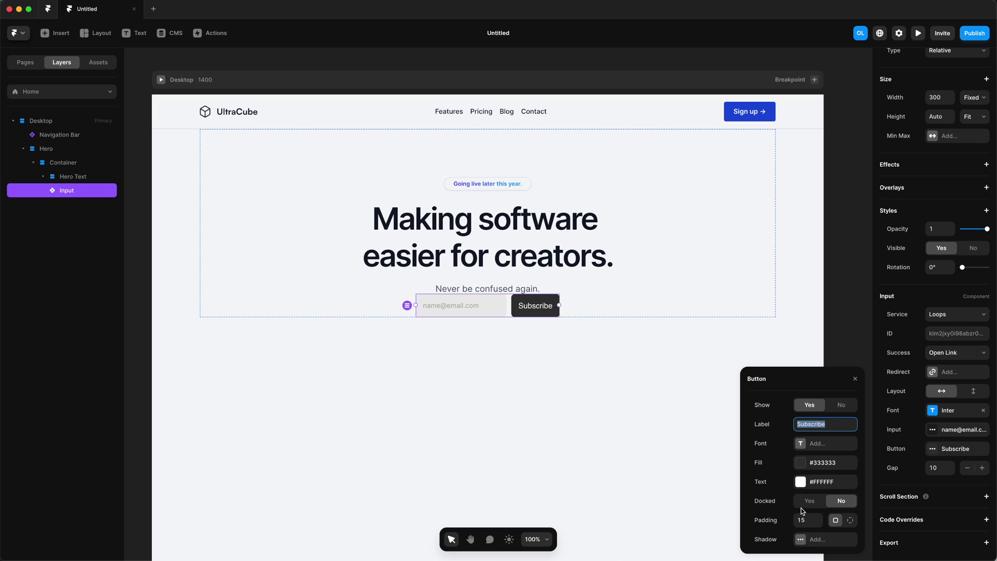
{"action": "left_click", "coordinate": [809, 443]}
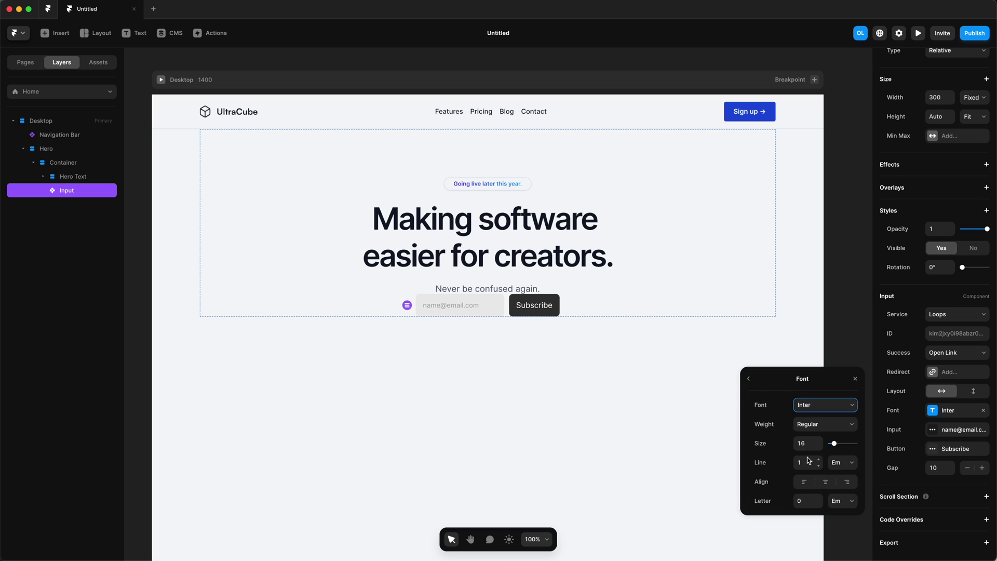
{"action": "left_click", "coordinate": [806, 446]}
{"action": "type", "text": "14"}
{"action": "key", "text": "Return"}
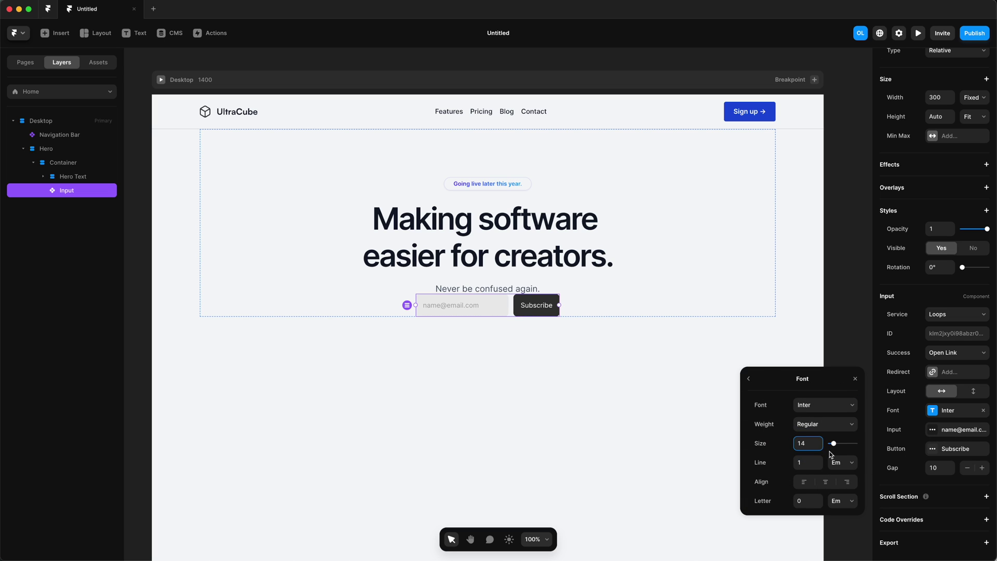
{"action": "left_click", "coordinate": [749, 379]}
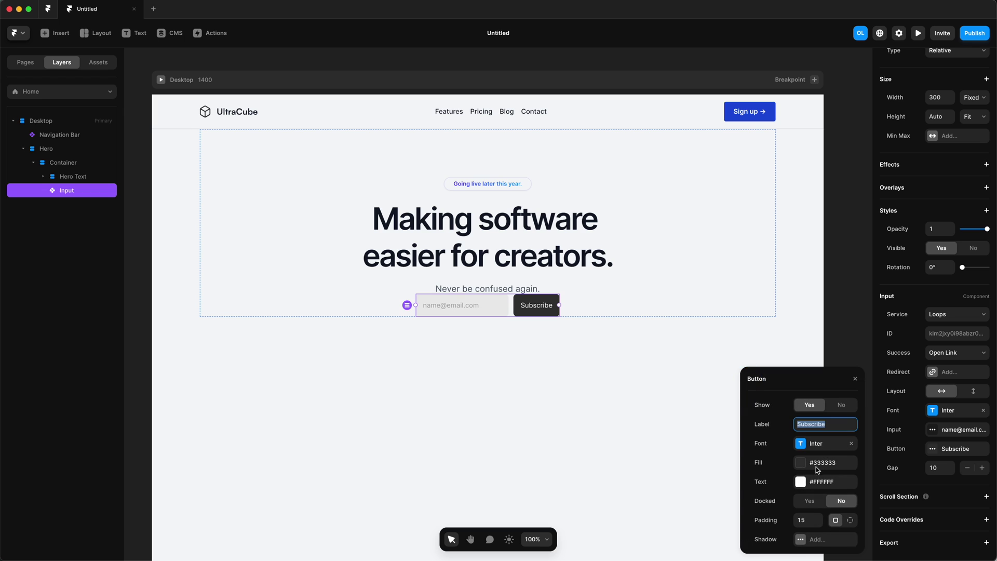
Set the form button's fill color to #1D4ED8
{"action": "left_click", "coordinate": [823, 466]}
{"action": "type", "text": "#1D4ED8"}
{"action": "key", "text": "Return"}
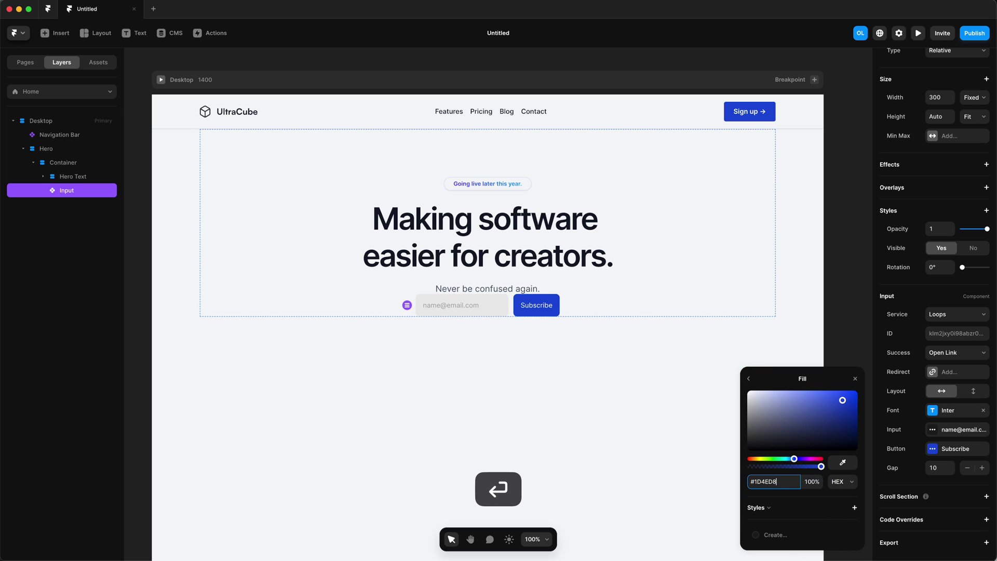
{"action": "left_click", "coordinate": [749, 379]}
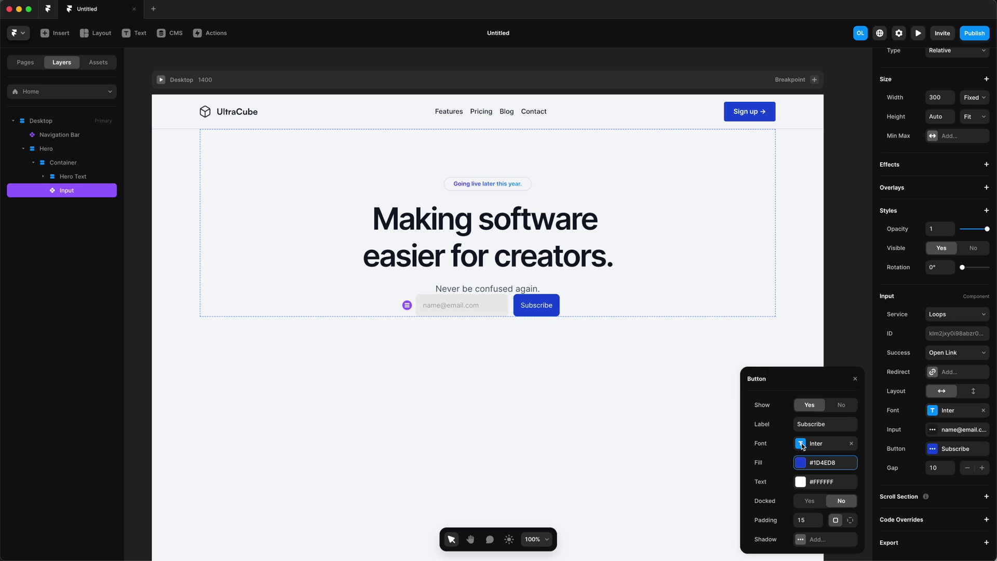
Set the form button's font weight to Semibold and change its label to "Register →"
{"action": "left_click", "coordinate": [803, 446]}
{"action": "left_click", "coordinate": [824, 424]}
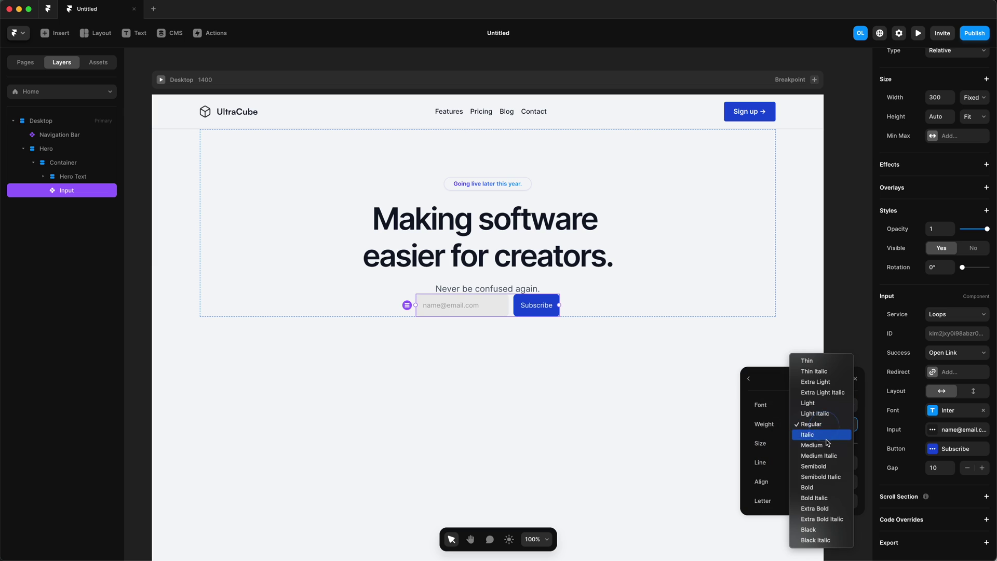
{"action": "left_click", "coordinate": [831, 466]}
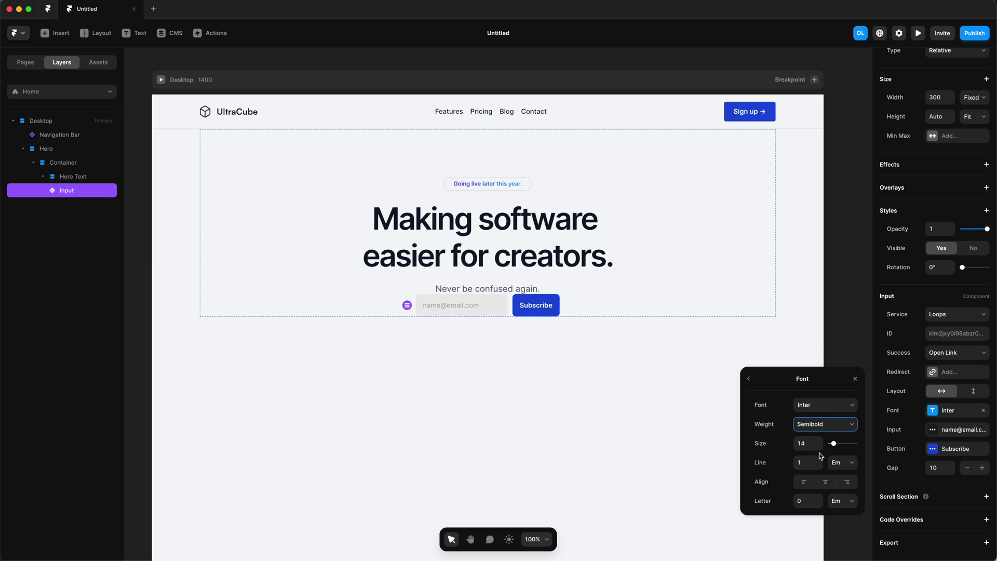
{"action": "left_click", "coordinate": [749, 380]}
{"action": "left_click", "coordinate": [819, 425]}
{"action": "type", "text": "Register →"}
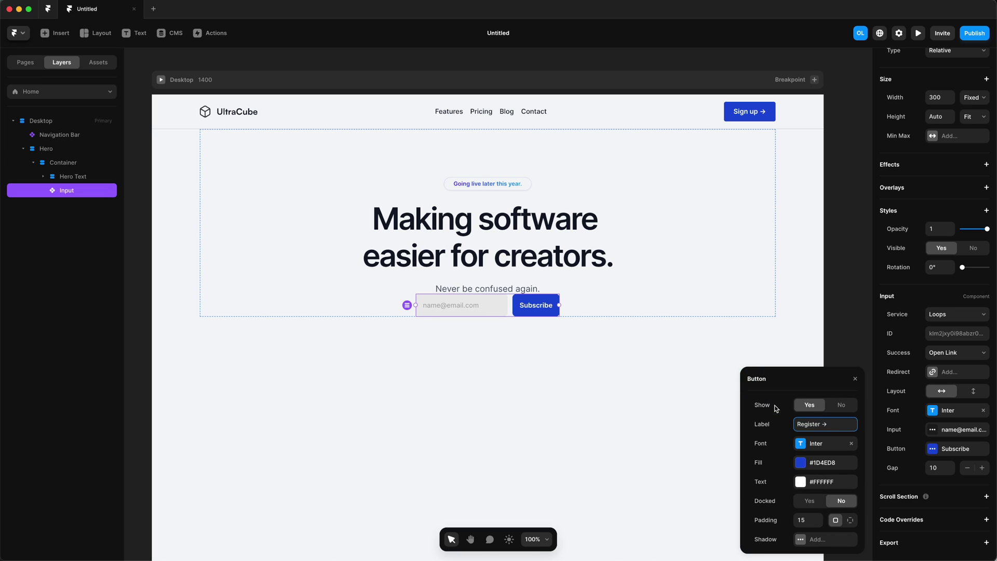
{"action": "key", "text": "Return"}
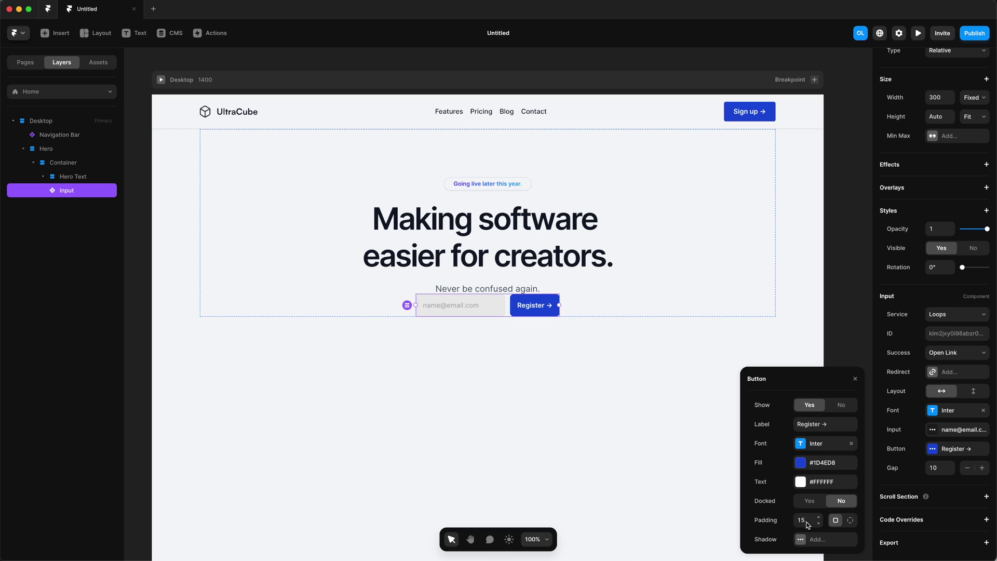
Give the Register button individual side paddings, with 30 on both the right and left
{"action": "left_click", "coordinate": [850, 520]}
{"action": "left_click", "coordinate": [801, 512]}
{"action": "key", "text": "Tab"}
{"action": "type", "text": "30"}
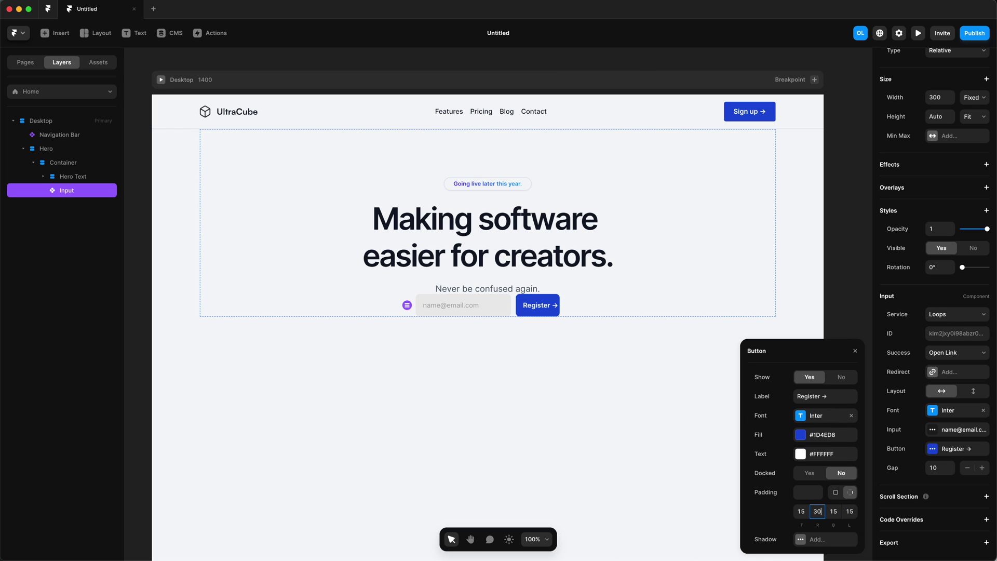
{"action": "key", "text": "Tab"}
{"action": "key", "text": "Tab"}
{"action": "type", "text": "30"}
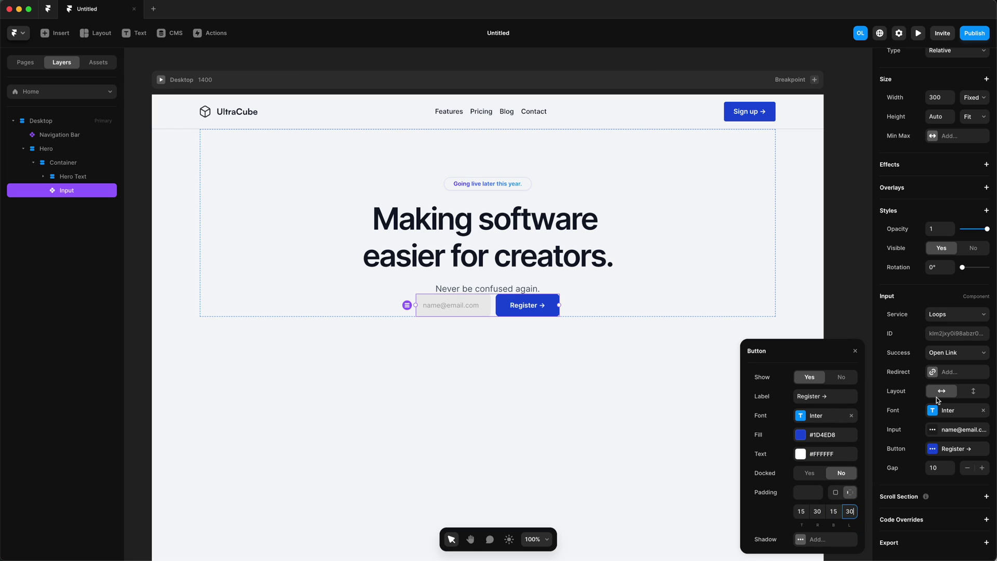
Increase the Input form's fixed width to 400
{"action": "left_click", "coordinate": [941, 98]}
{"action": "key", "text": "shift+Up"}
{"action": "key", "text": "shift+Up"}
{"action": "key", "text": "shift+Up"}
{"action": "key", "text": "shift+Up"}
{"action": "key", "text": "shift+Up"}
{"action": "key", "text": "shift+Up"}
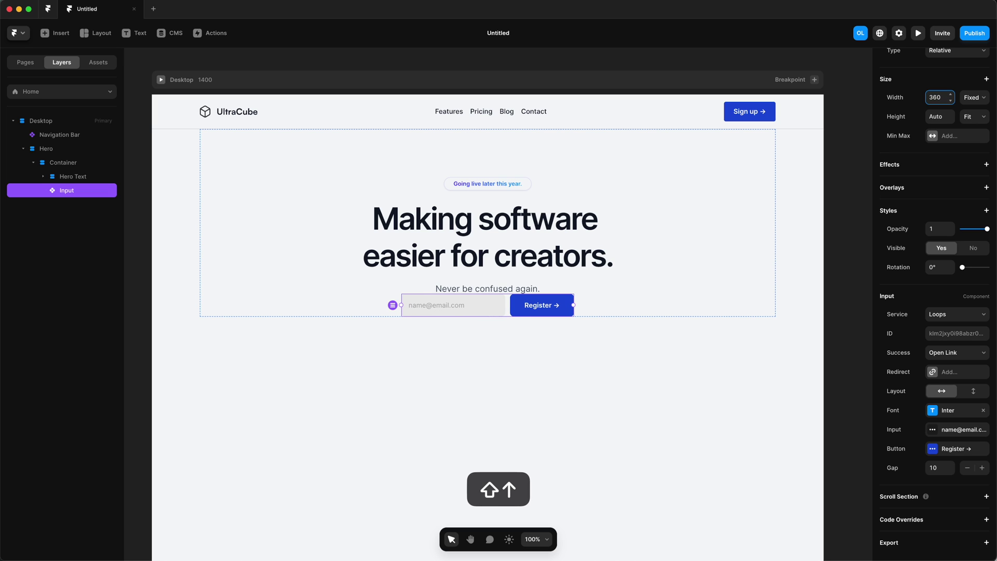
{"action": "key", "text": "shift+Up"}
{"action": "key", "text": "shift+Up"}
{"action": "key", "text": "shift+Up"}
{"action": "key", "text": "shift+Up"}
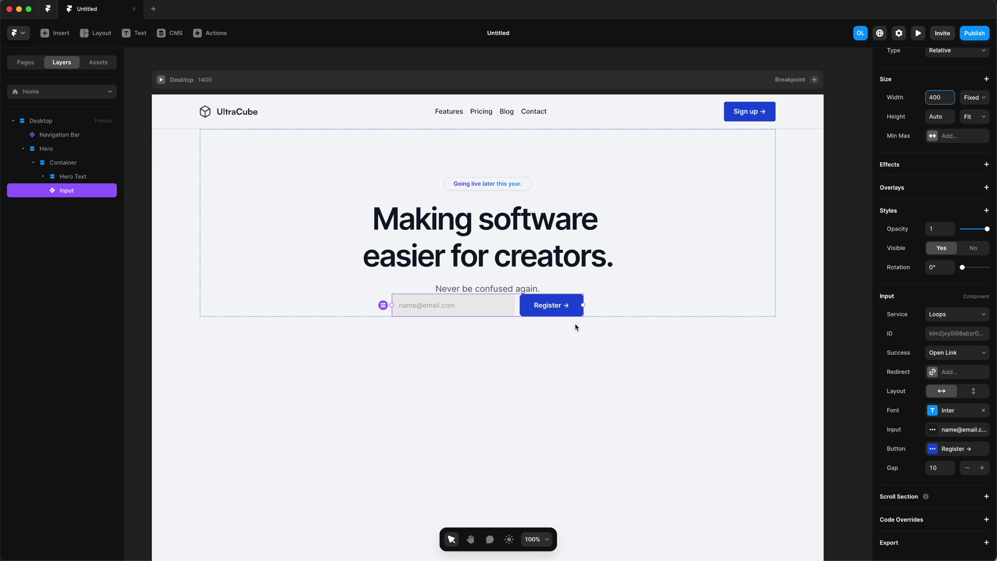
Set the form's corner radius to 4 in its input field settings
{"action": "double_click", "coordinate": [552, 312]}
{"action": "left_click", "coordinate": [807, 482]}
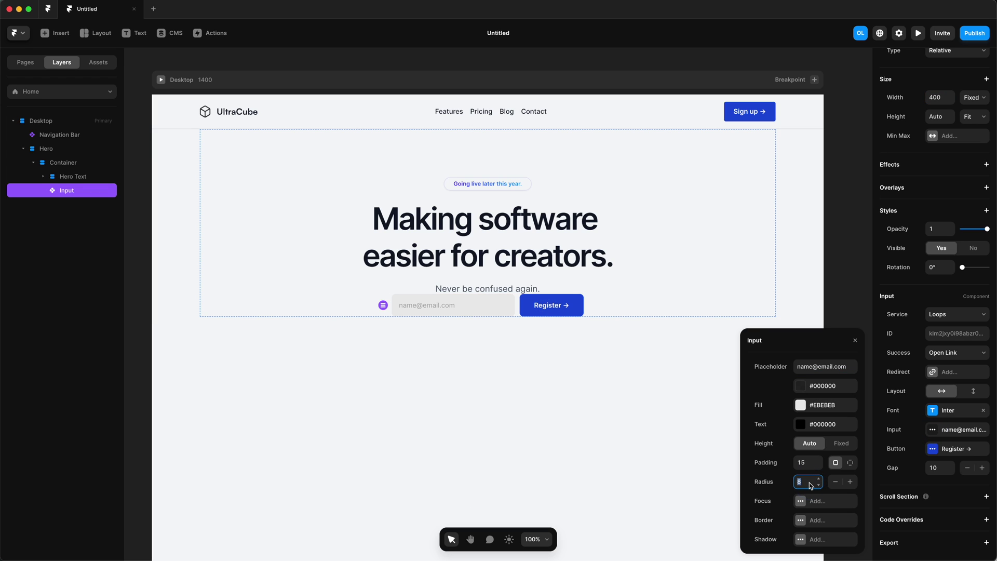
{"action": "type", "text": "4"}
{"action": "key", "text": "Return"}
Change the input field's placeholder text to "Enter your email address"
{"action": "double_click", "coordinate": [812, 366]}
{"action": "key", "text": "ctrl+a"}
{"action": "type", "text": "Ent"}
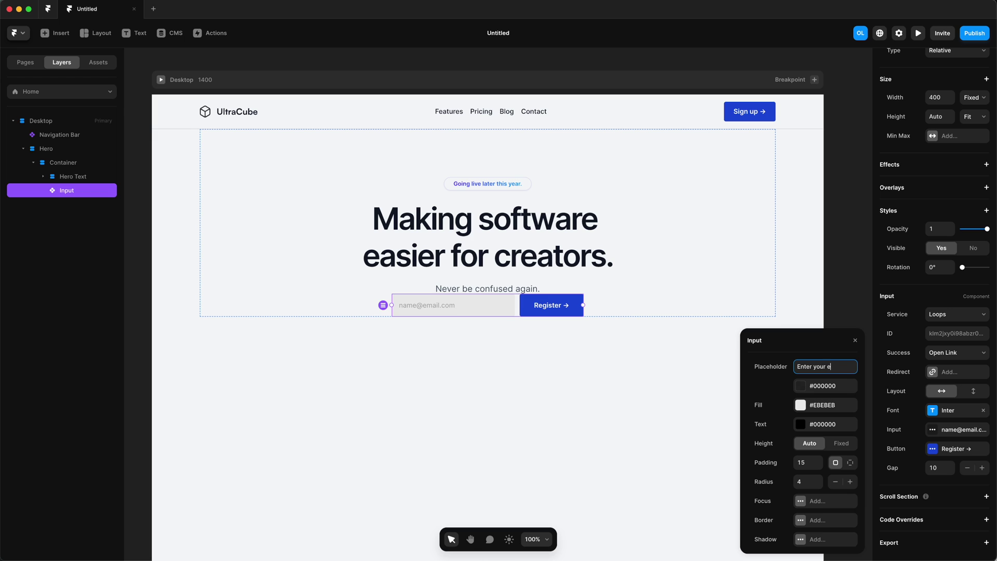
{"action": "type", "text": "er your email address"}
{"action": "left_click", "coordinate": [866, 322]}
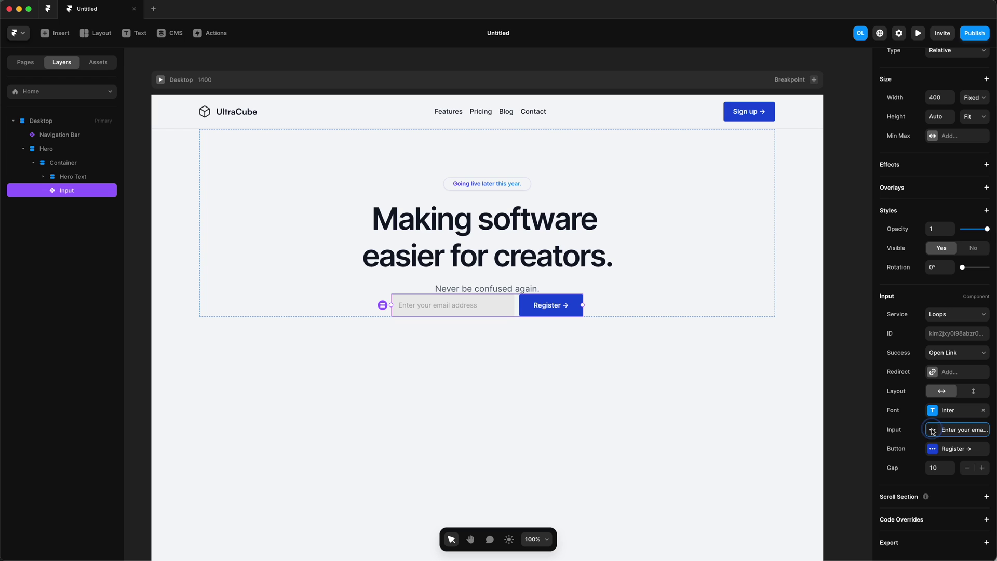
Change the input field's fill to white (#FFFFFF)
{"action": "left_click", "coordinate": [933, 429]}
{"action": "left_click", "coordinate": [803, 408]}
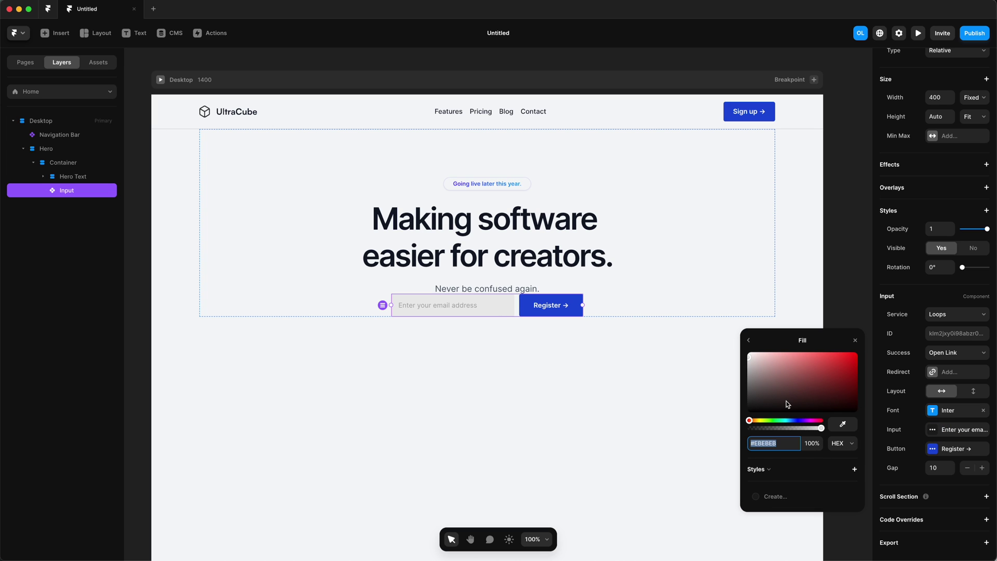
{"action": "left_click_drag", "start_coordinate": [786, 403], "coordinate": [733, 350]}
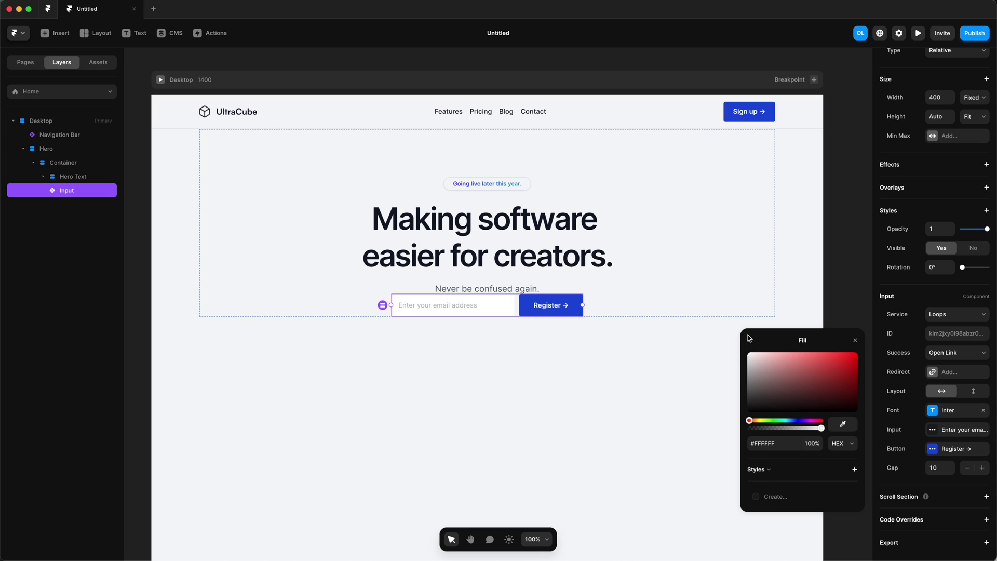
{"action": "left_click", "coordinate": [749, 340]}
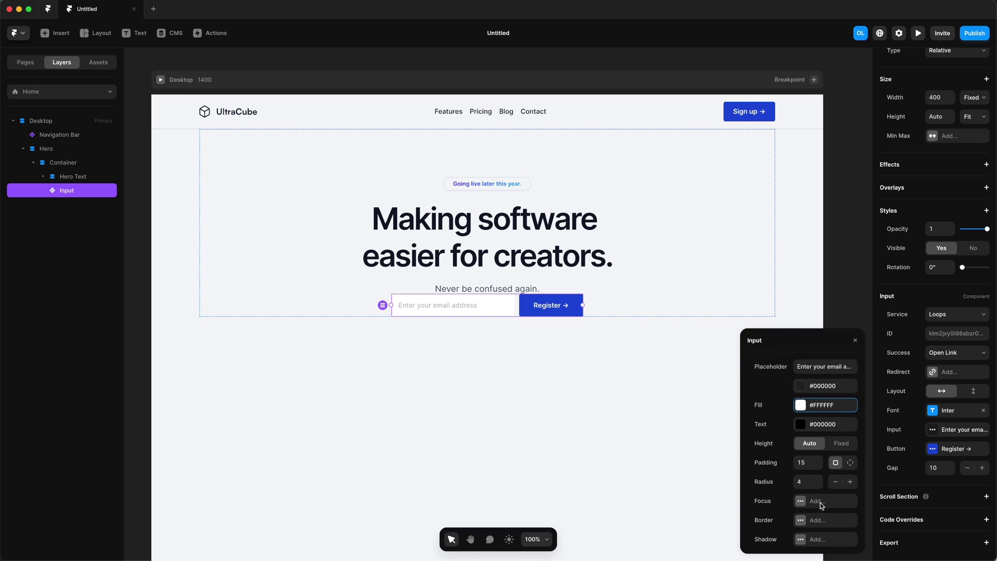
Add a border of width 1 to the input field, colored black (#000000) at 10% opacity
{"action": "left_click", "coordinate": [804, 524]}
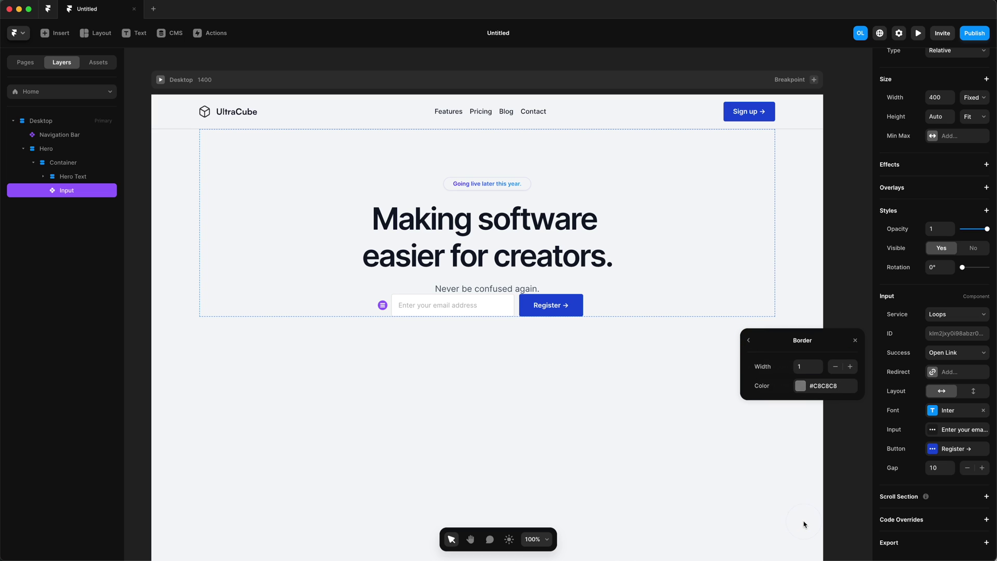
{"action": "left_click", "coordinate": [803, 385]}
{"action": "left_click_drag", "start_coordinate": [789, 401], "coordinate": [726, 426]}
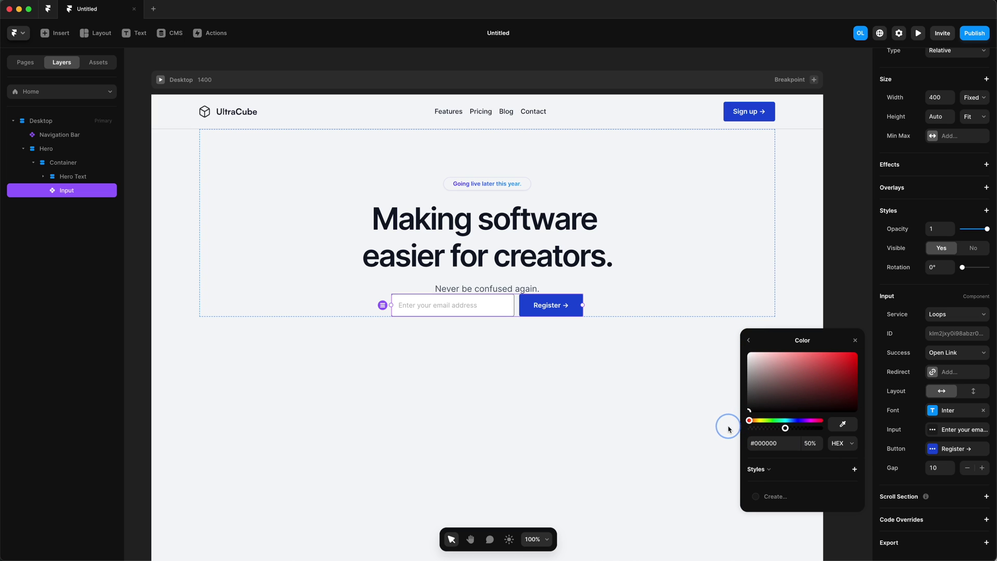
{"action": "left_click", "coordinate": [811, 444]}
{"action": "type", "text": "10"}
{"action": "key", "text": "Return"}
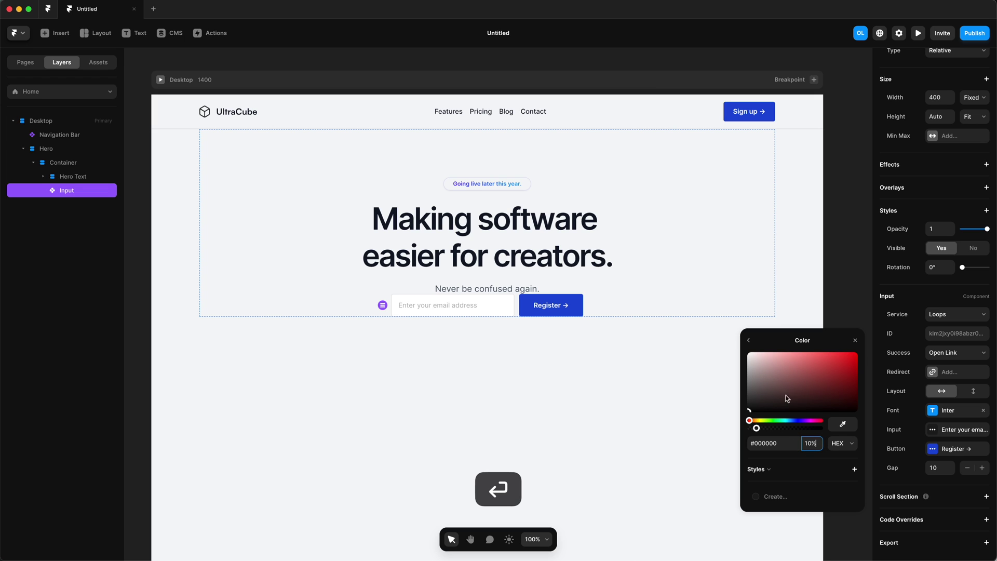
{"action": "left_click", "coordinate": [749, 342]}
{"action": "left_click", "coordinate": [748, 340]}
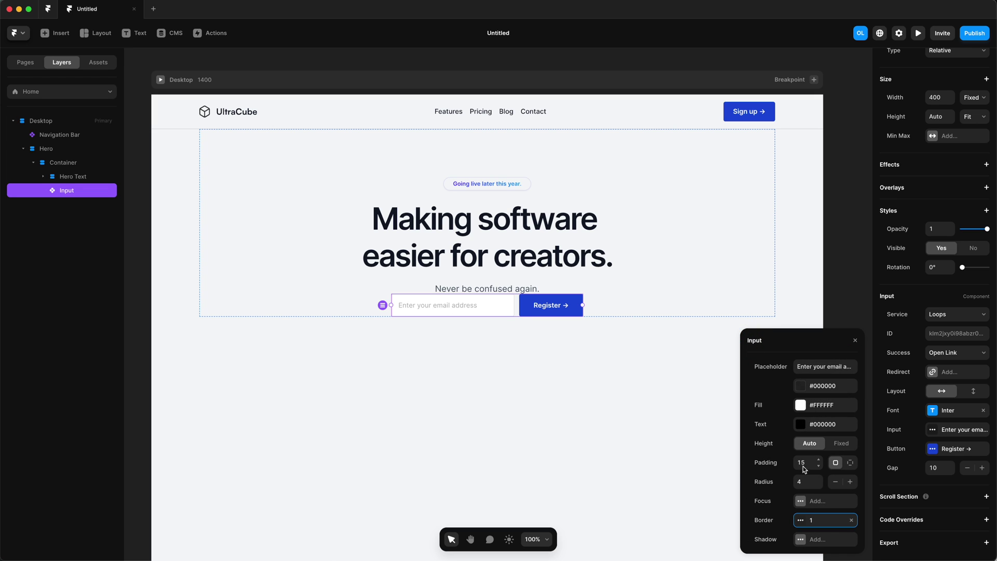
Add a shadow to the input field with a blur of 2 and a Y offset of 1
{"action": "left_click", "coordinate": [801, 539]}
{"action": "left_click", "coordinate": [803, 425]}
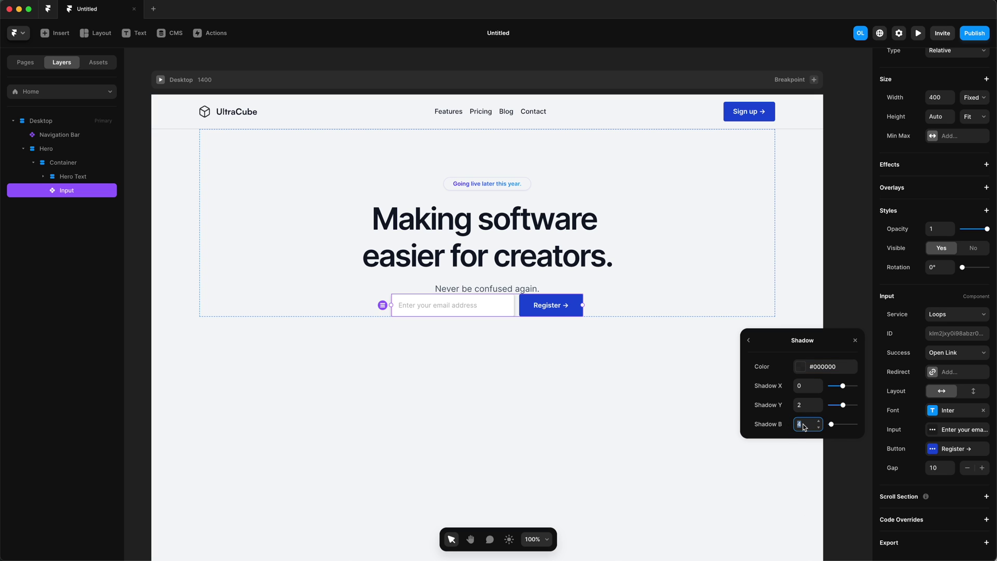
{"action": "type", "text": "2"}
{"action": "key", "text": "Return"}
{"action": "left_click", "coordinate": [810, 405]}
{"action": "type", "text": "1"}
{"action": "key", "text": "Return"}
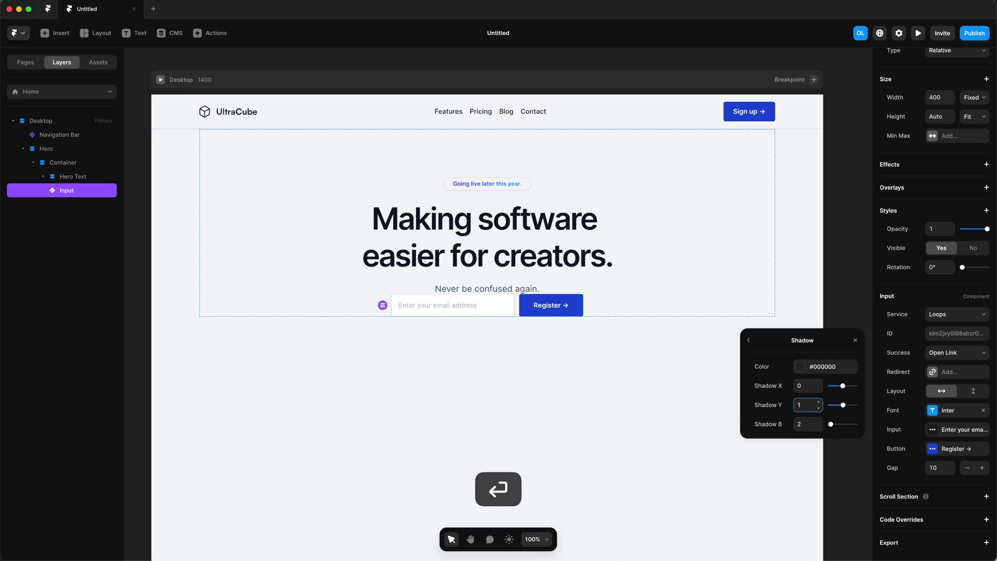
Set the opacity of the input field's black shadow color to 5%
{"action": "left_click", "coordinate": [825, 366]}
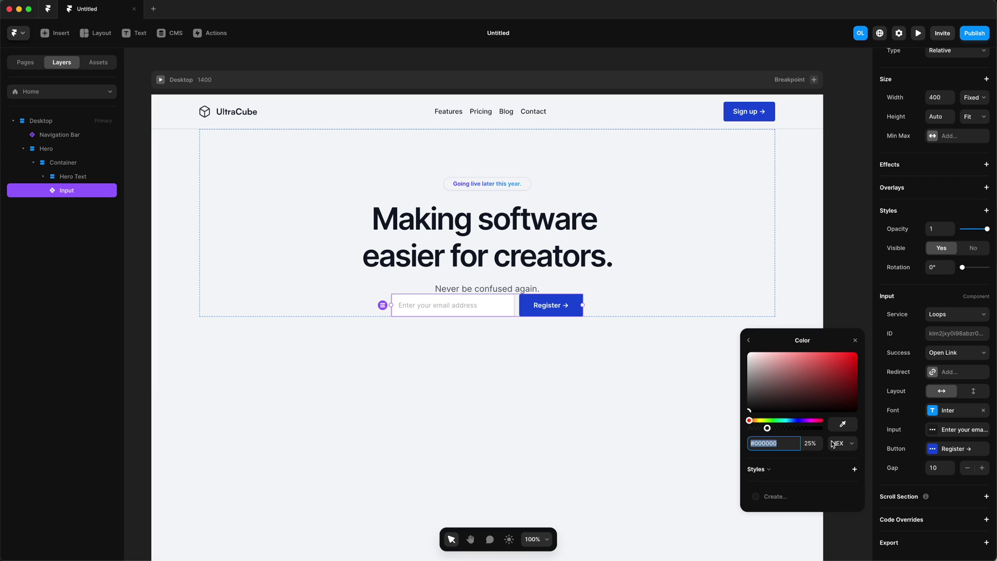
{"action": "left_click", "coordinate": [811, 444]}
{"action": "type", "text": "20"}
{"action": "key", "text": "Return"}
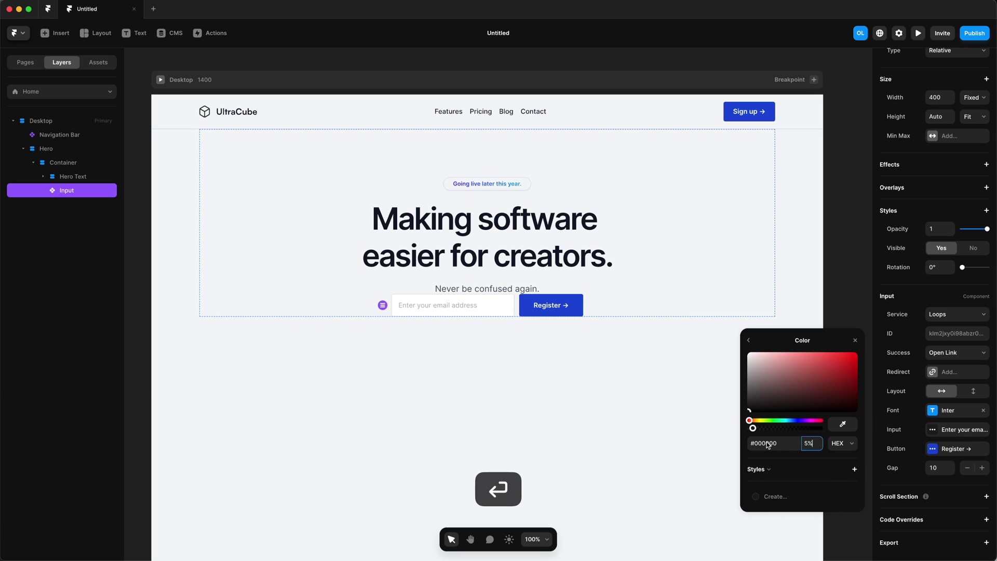
{"action": "left_click", "coordinate": [490, 413]}
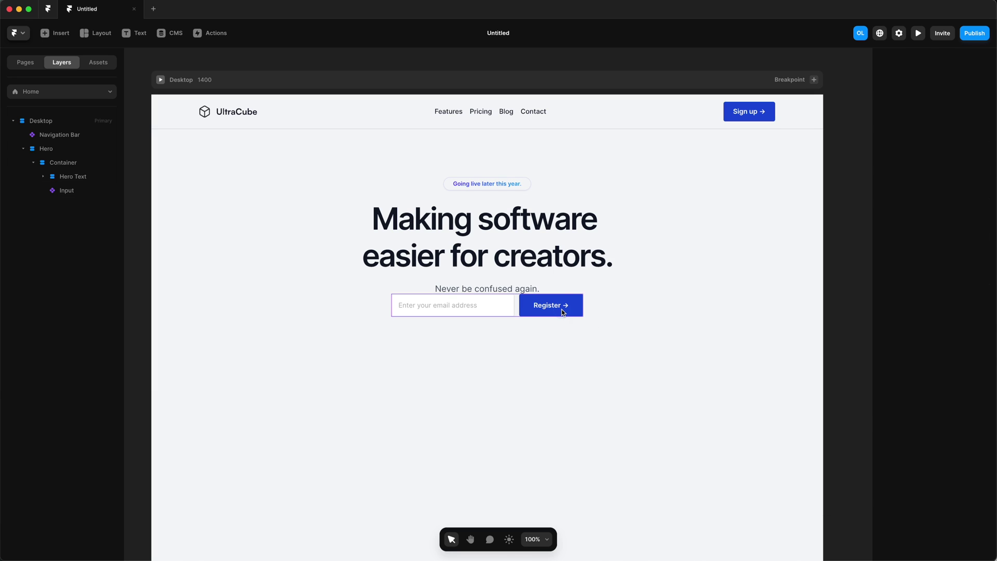
{"action": "left_click", "coordinate": [581, 313]}
{"action": "left_click", "coordinate": [932, 449]}
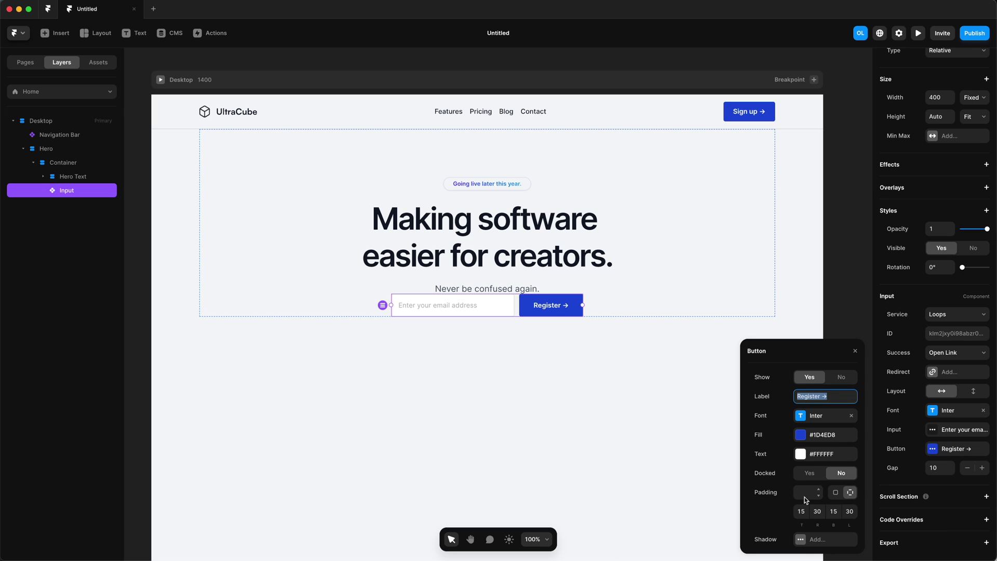
{"action": "left_click", "coordinate": [801, 540]}
{"action": "left_click", "coordinate": [630, 400]}
{"action": "key", "text": "Return"}
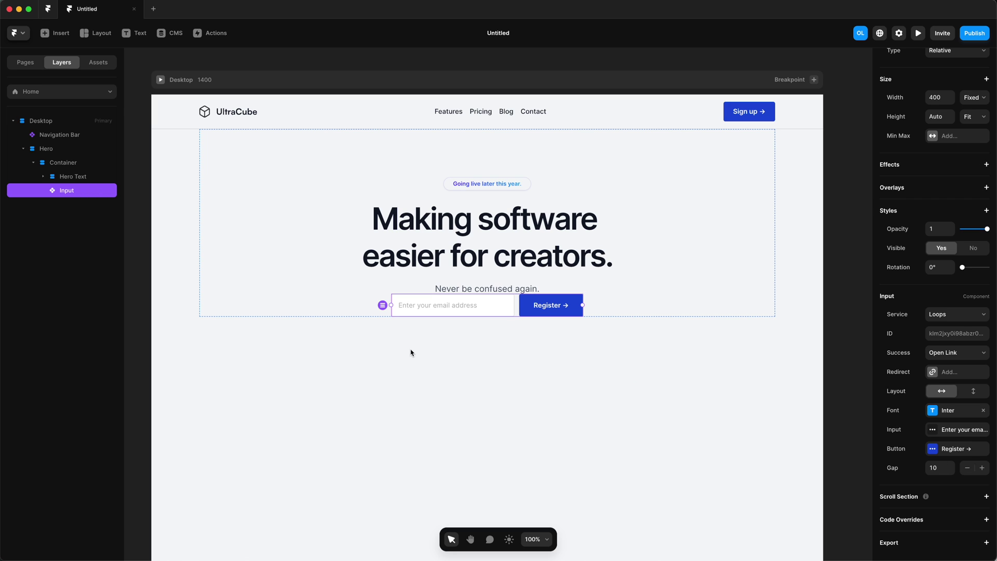
Wrap the Input layer in a stack and rename the stack "Register Form"
{"action": "right_click", "coordinate": [73, 192]}
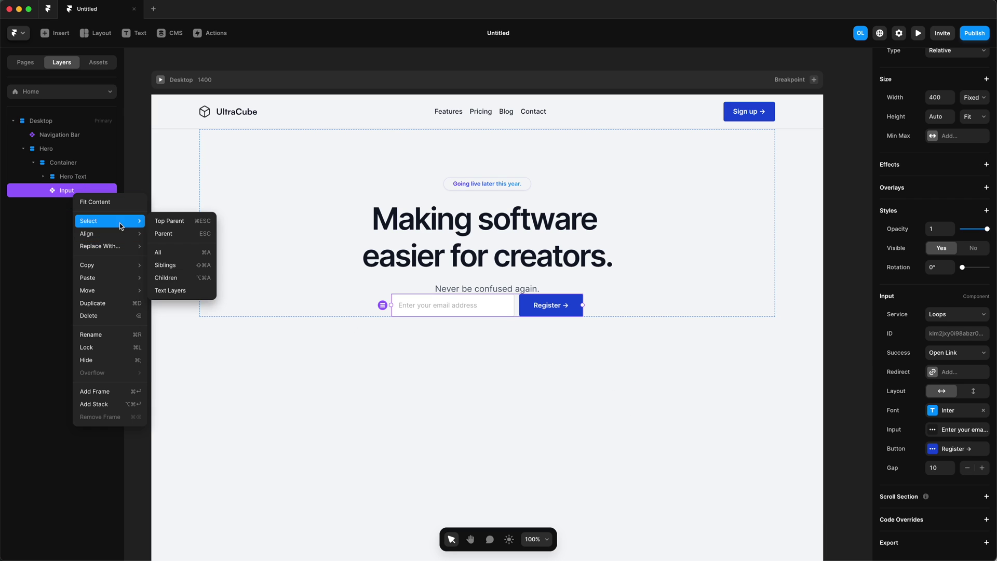
{"action": "left_click", "coordinate": [116, 408]}
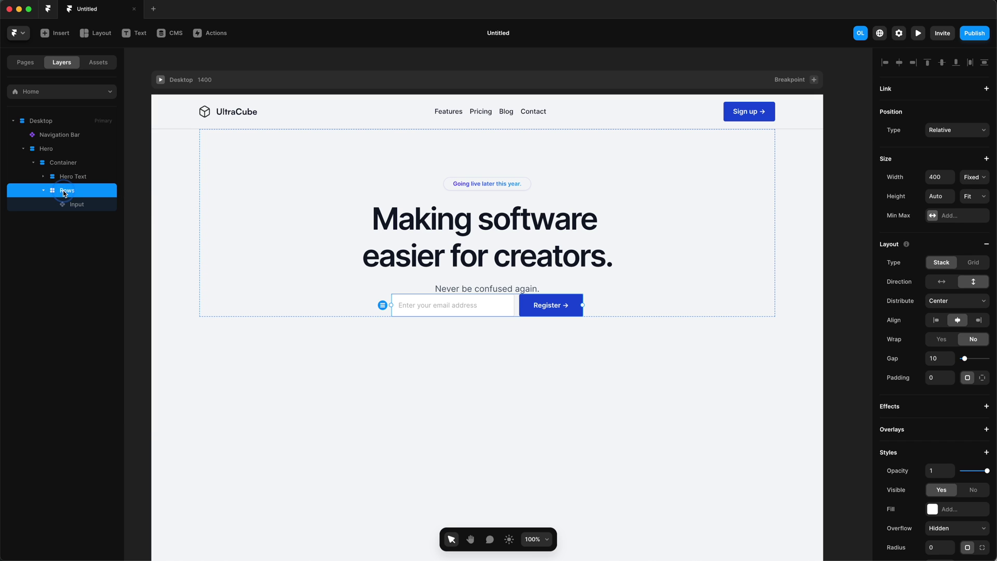
{"action": "double_click", "coordinate": [65, 192]}
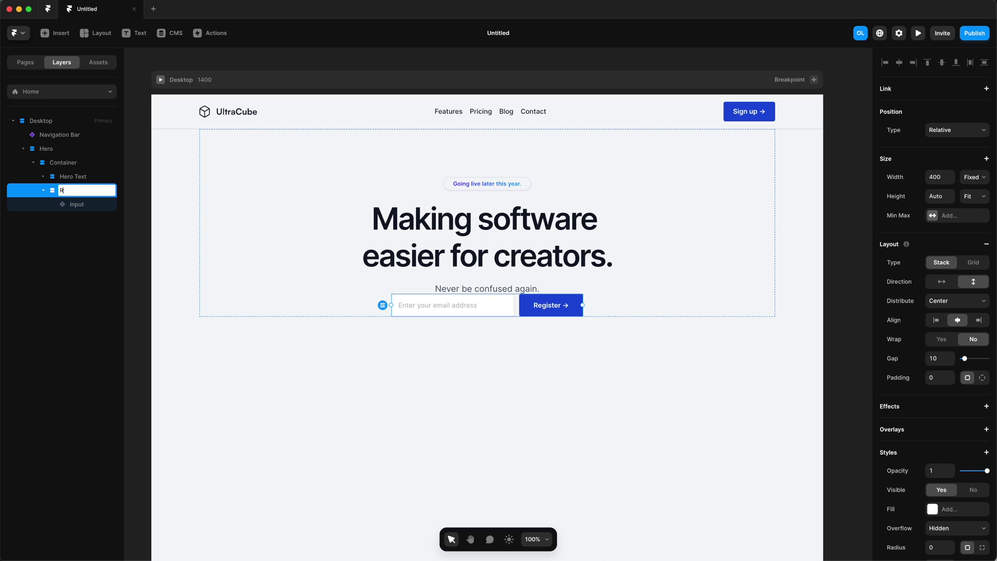
{"action": "type", "text": "Register Form"}
{"action": "key", "text": "Return"}
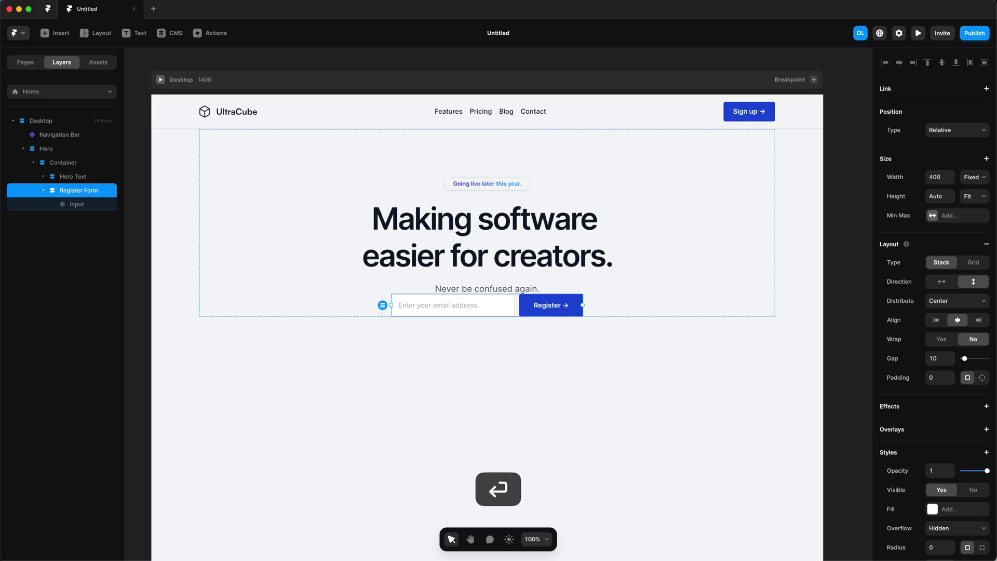
Give the Register Form stack individual side padding with a top padding of 30
{"action": "left_click", "coordinate": [945, 383]}
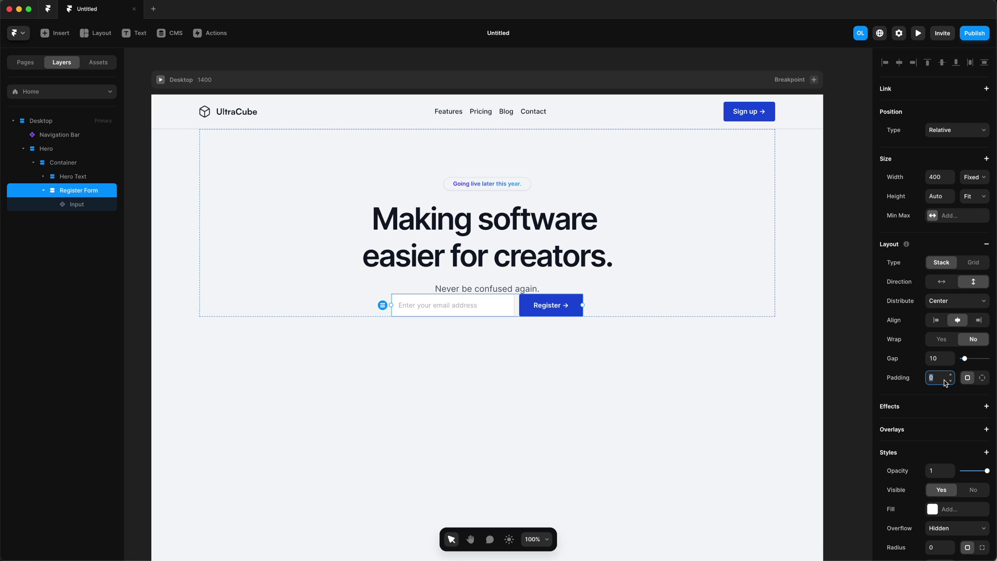
{"action": "left_click", "coordinate": [984, 378]}
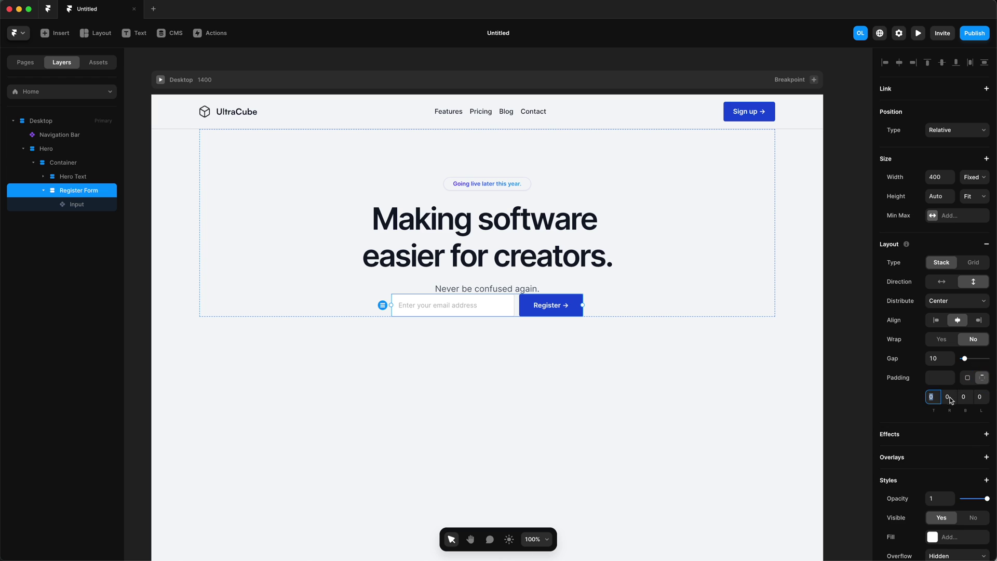
{"action": "key", "text": "shift+Up"}
{"action": "key", "text": "shift+Up"}
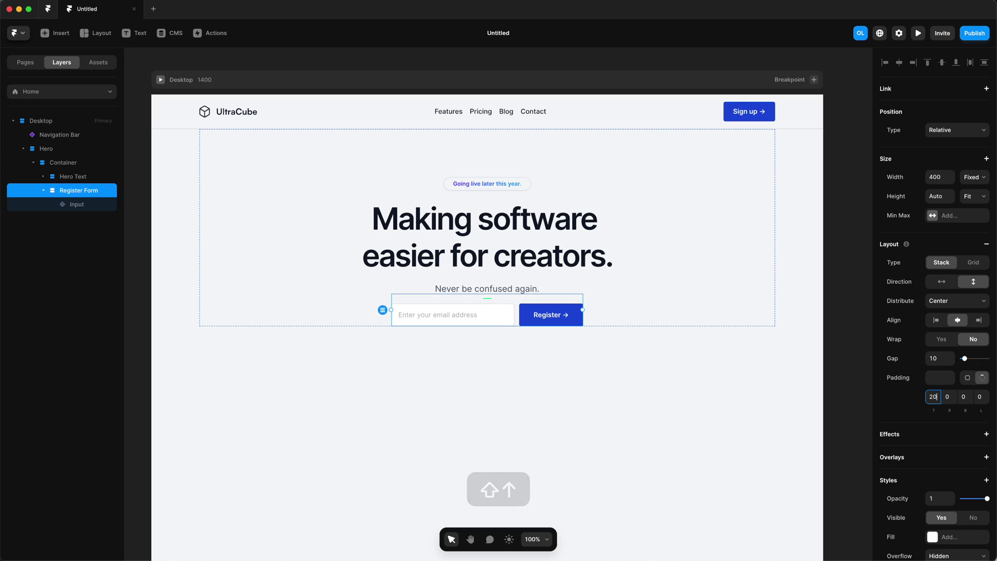
{"action": "key", "text": "shift+Up"}
{"action": "left_click", "coordinate": [855, 379]}
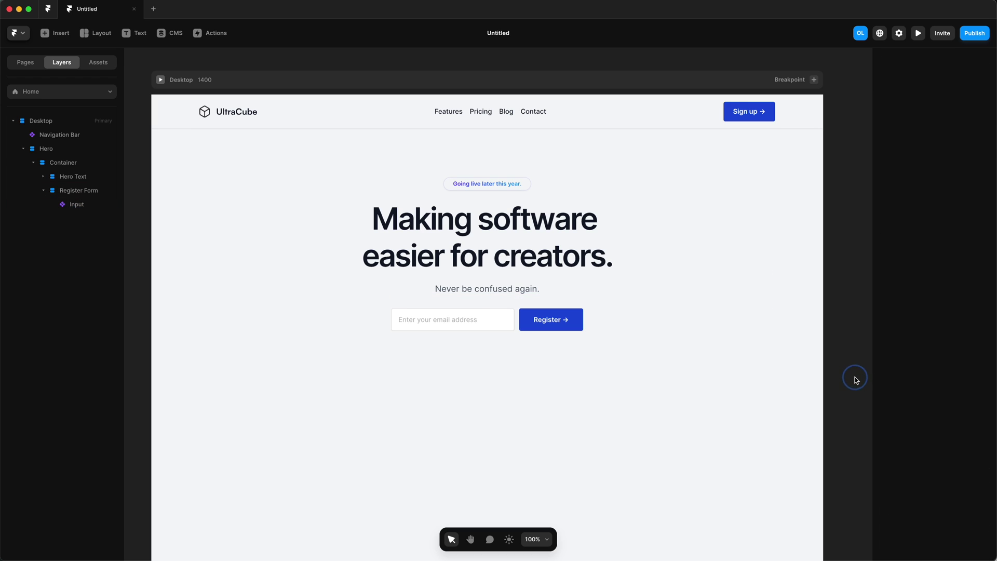
Set the Register Form stack's bottom, right and left padding to 10 each
{"action": "key", "text": "super+z"}
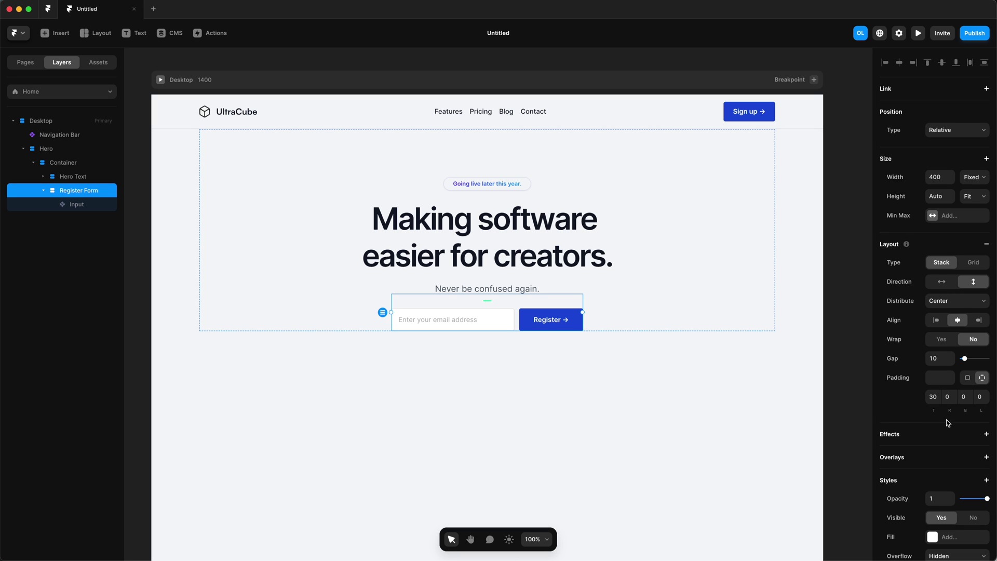
{"action": "left_click", "coordinate": [964, 398]}
{"action": "key", "text": "Return"}
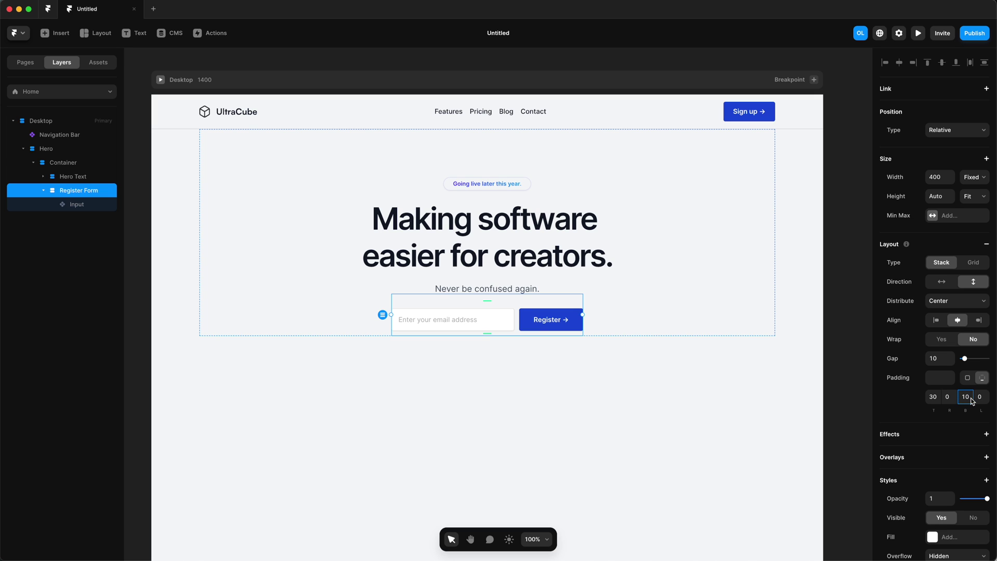
{"action": "left_click", "coordinate": [949, 397]}
{"action": "type", "text": "10"}
{"action": "key", "text": "Return"}
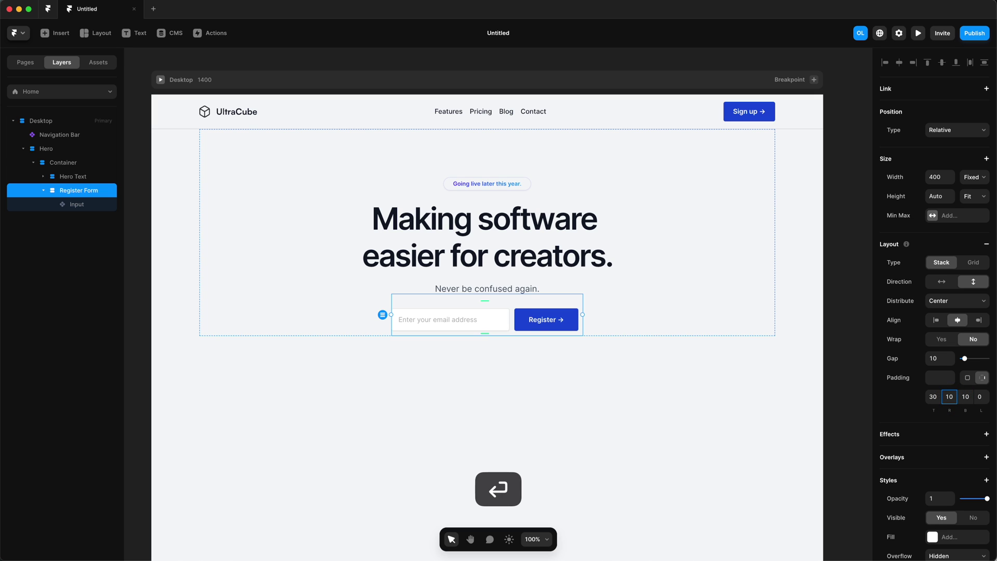
{"action": "left_click", "coordinate": [980, 398]}
{"action": "type", "text": "10"}
{"action": "key", "text": "Return"}
Set the Register Form stack's width to Fit Content
{"action": "left_click", "coordinate": [72, 193]}
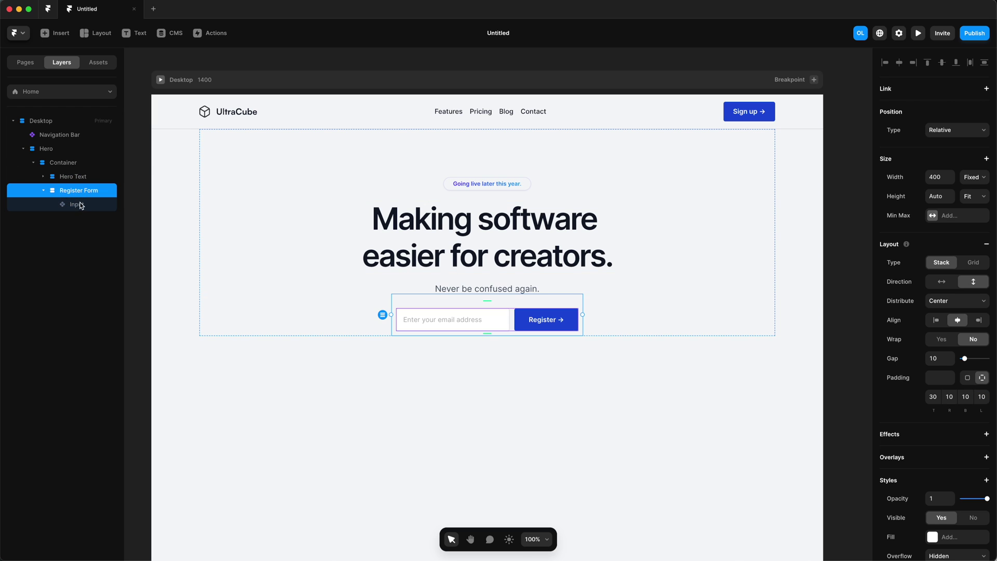
{"action": "left_click", "coordinate": [974, 177]}
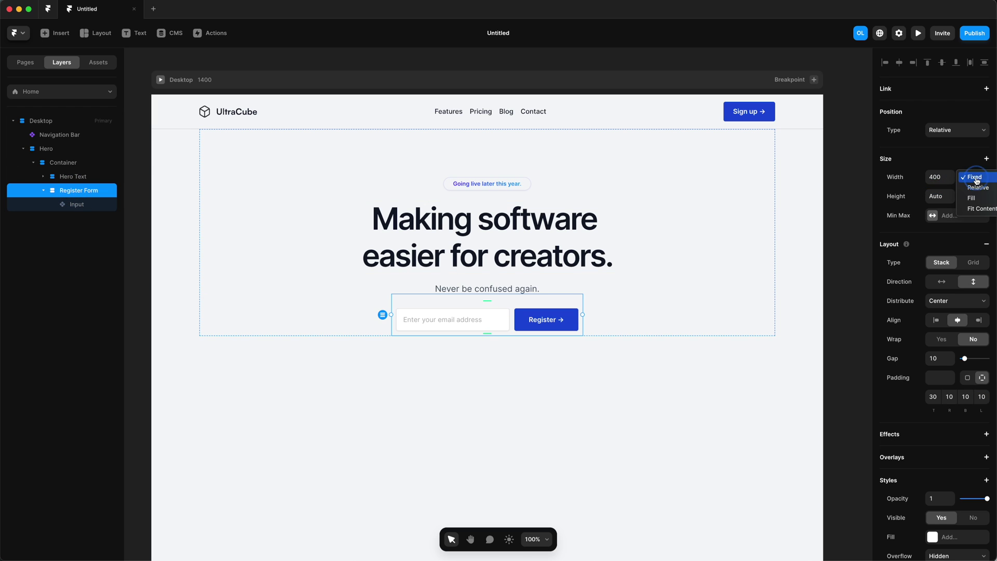
{"action": "key", "text": "Escape"}
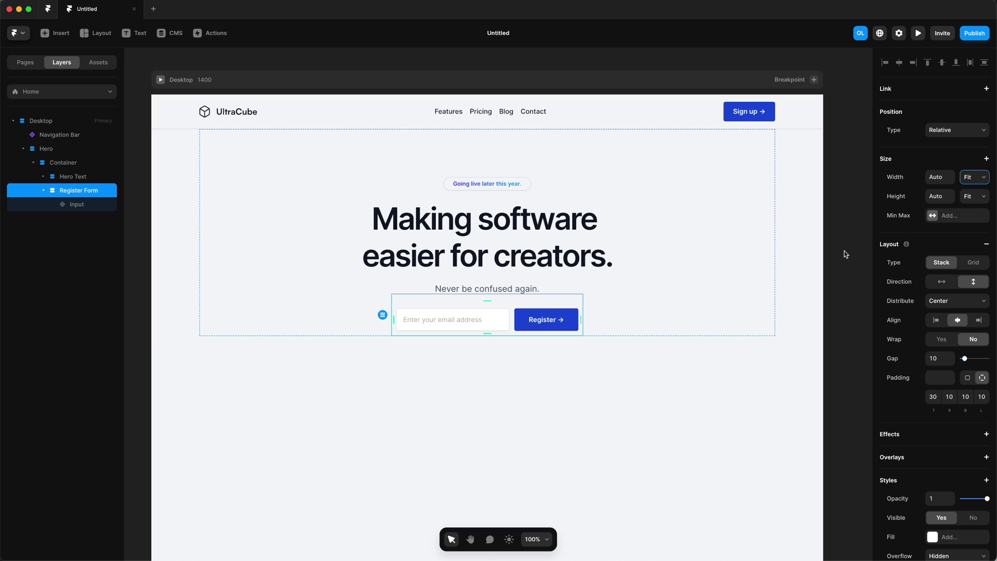
Widen the Input component inside Register Form to 400
{"action": "left_click", "coordinate": [68, 204]}
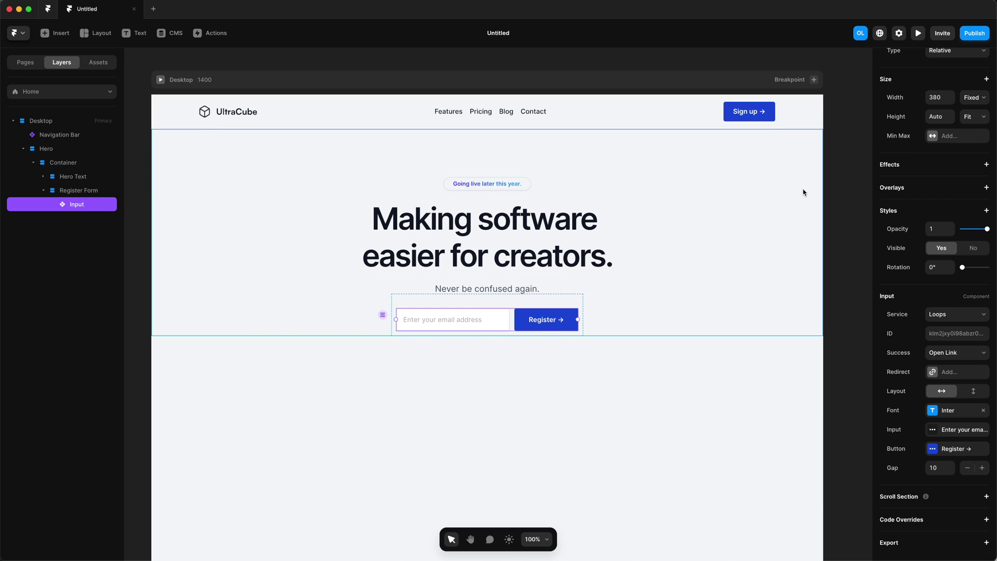
{"action": "left_click", "coordinate": [935, 98]}
{"action": "key", "text": "shift+Up"}
{"action": "key", "text": "shift+Up"}
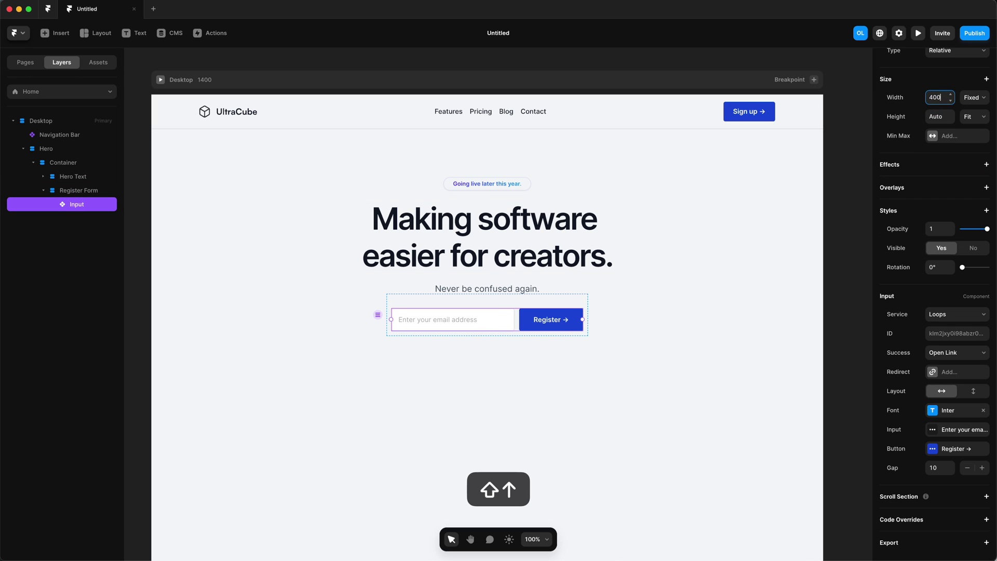
{"action": "left_click", "coordinate": [844, 193]}
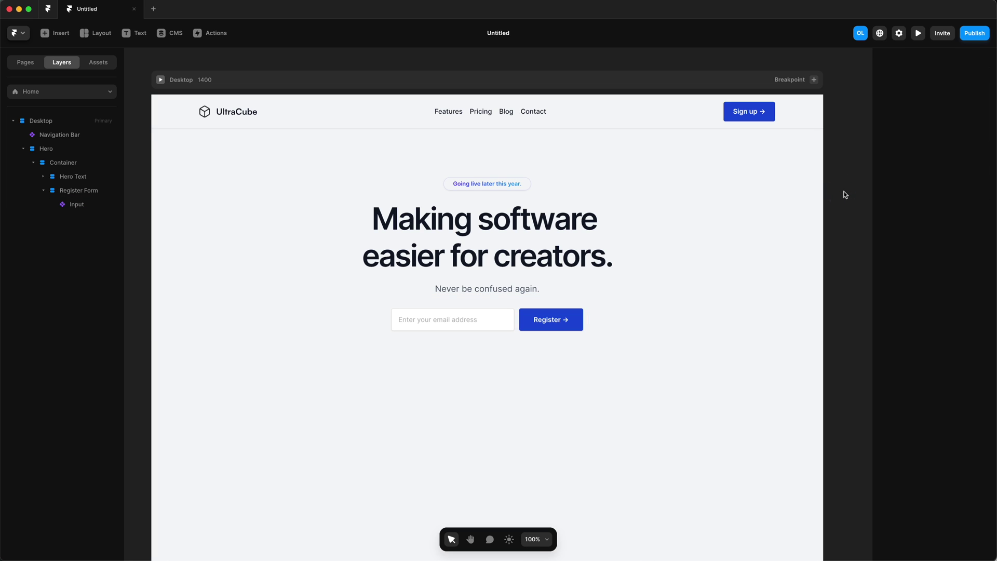
Extend the Desktop breakpoint downward to a height of about 2126
{"action": "scroll", "coordinate": [506, 265], "scroll_direction": "down", "scroll_amount": 5, "text": "ctrl"}
{"action": "left_click", "coordinate": [505, 265]}
{"action": "scroll", "coordinate": [499, 260], "scroll_direction": "down", "scroll_amount": 2}
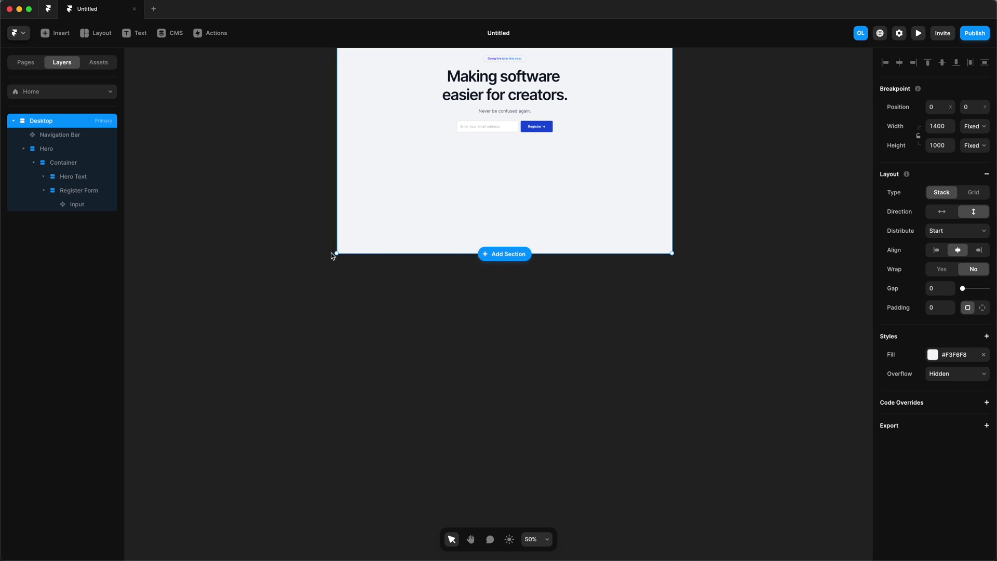
{"action": "left_click_drag", "start_coordinate": [347, 254], "coordinate": [347, 527]}
{"action": "scroll", "coordinate": [497, 270], "scroll_direction": "up", "scroll_amount": 3}
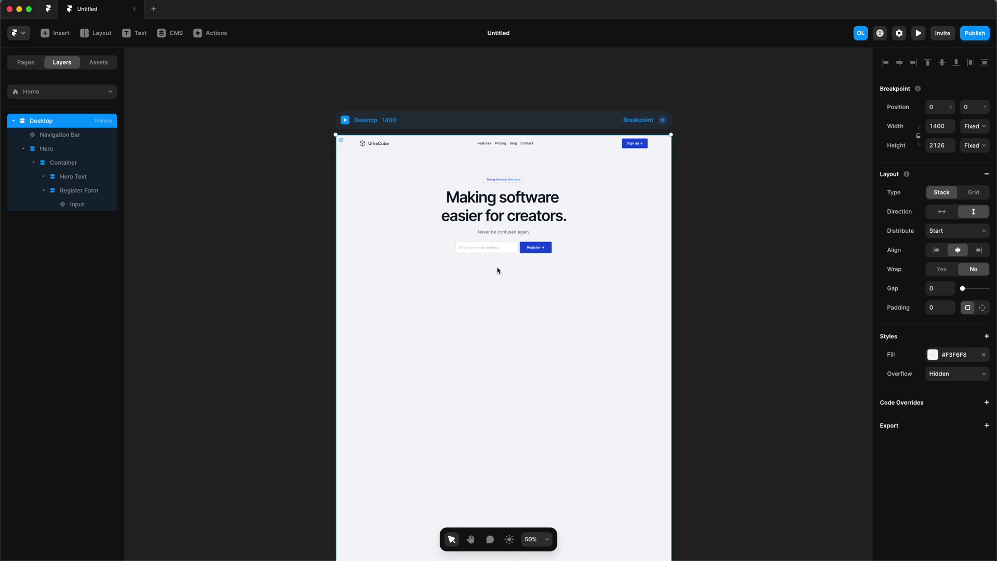
Bring the Browser image into the page and nest it in the hero's Container directly below Register Form
{"action": "key", "text": "super+equal"}
{"action": "left_click_drag", "start_coordinate": [1, 273], "coordinate": [518, 289]}
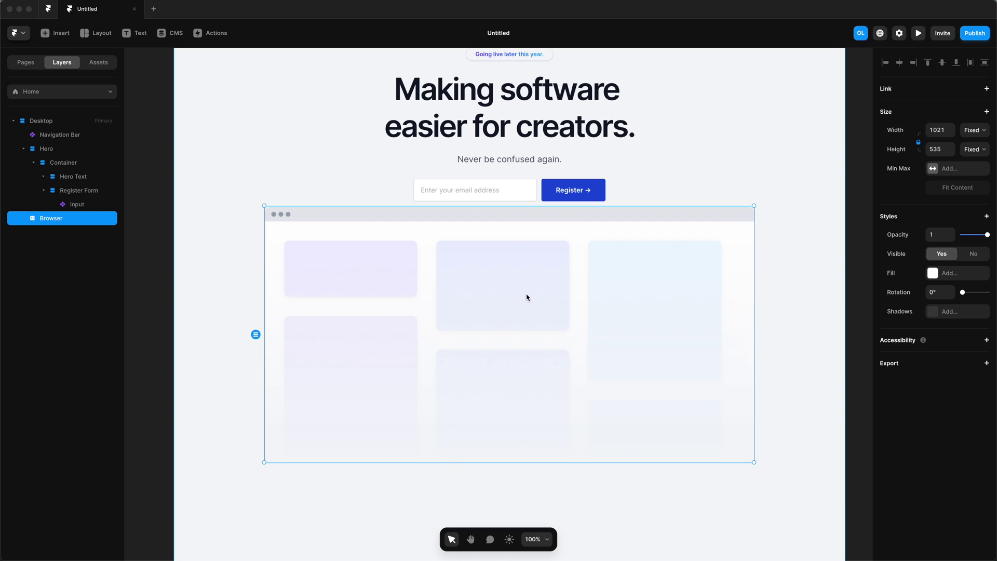
{"action": "left_click", "coordinate": [43, 190]}
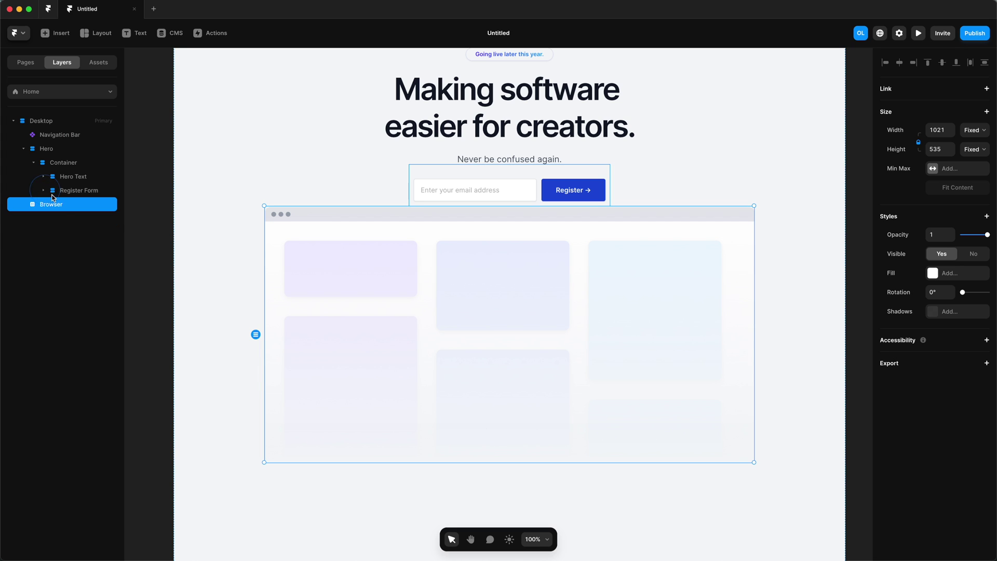
{"action": "left_click_drag", "start_coordinate": [67, 204], "coordinate": [67, 195]}
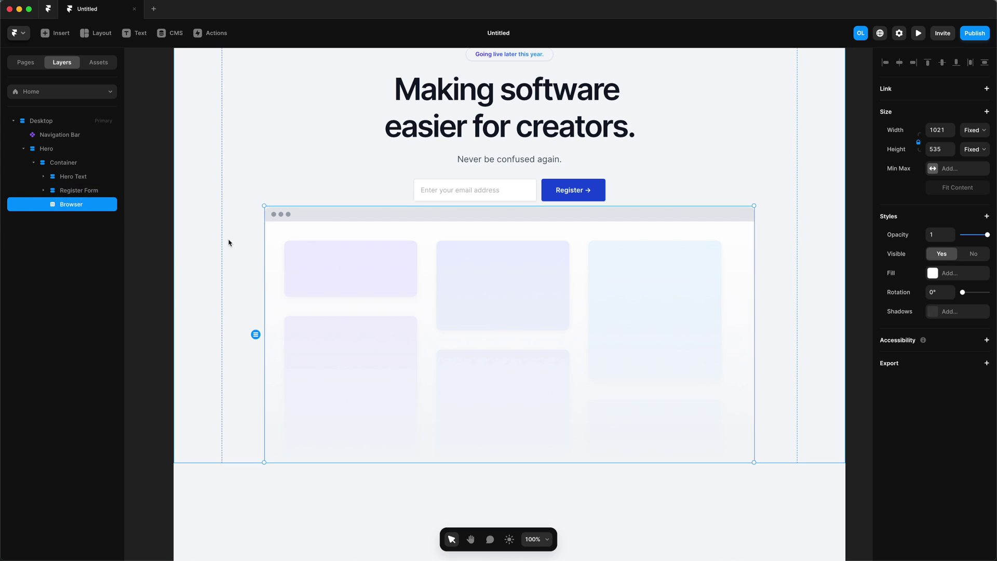
Wrap the Browser image in a stack and give that stack a top padding of 100
{"action": "right_click", "coordinate": [67, 204]}
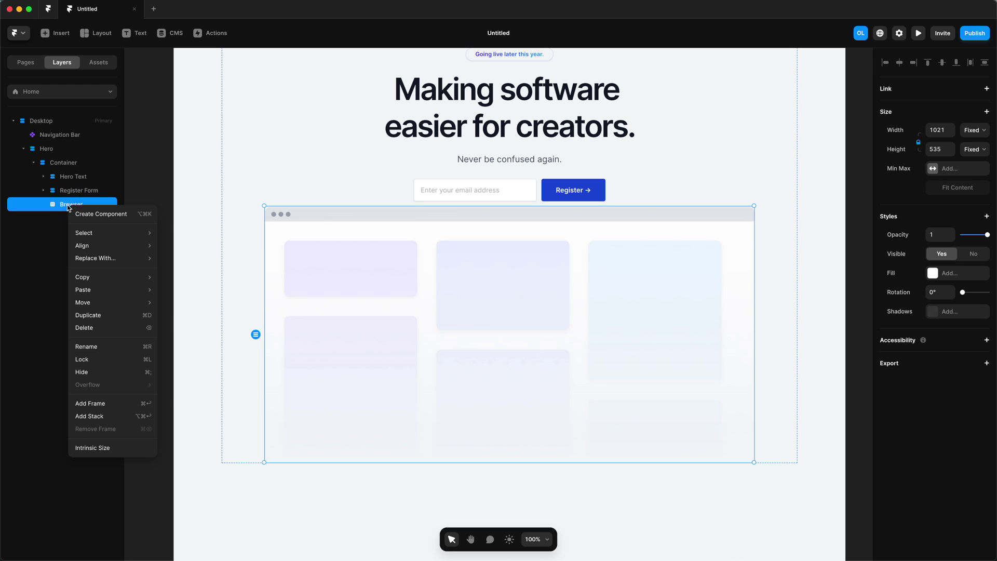
{"action": "left_click", "coordinate": [117, 407]}
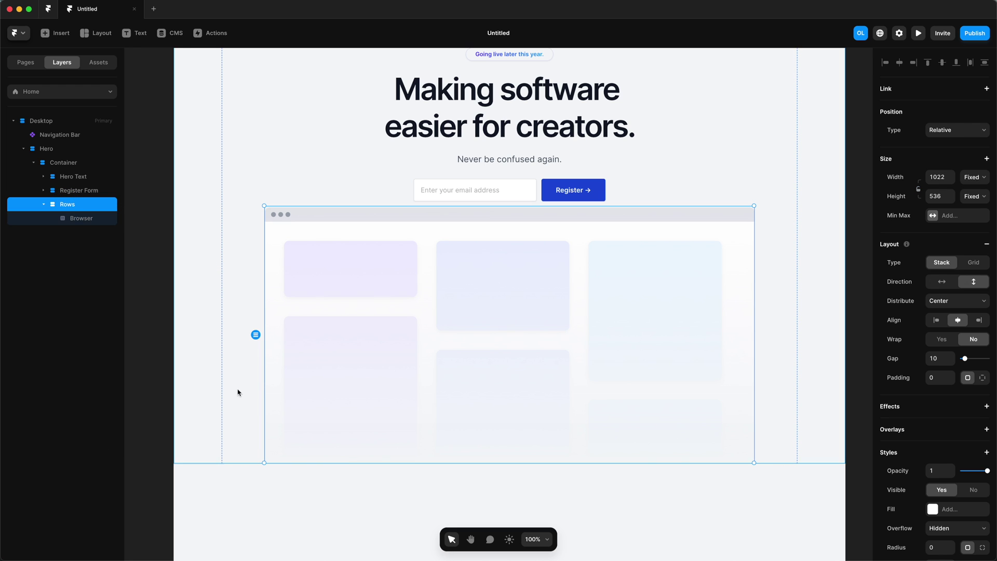
{"action": "left_click", "coordinate": [983, 379]}
{"action": "left_click", "coordinate": [935, 397]}
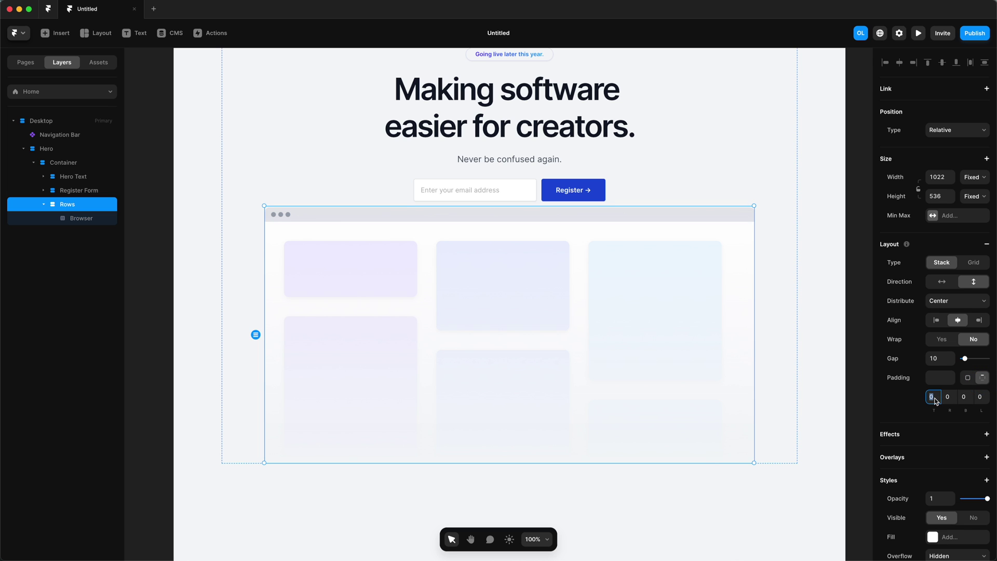
{"action": "type", "text": "90"}
{"action": "key", "text": "Return"}
{"action": "key", "text": "shift+Up"}
{"action": "key", "text": "Return"}
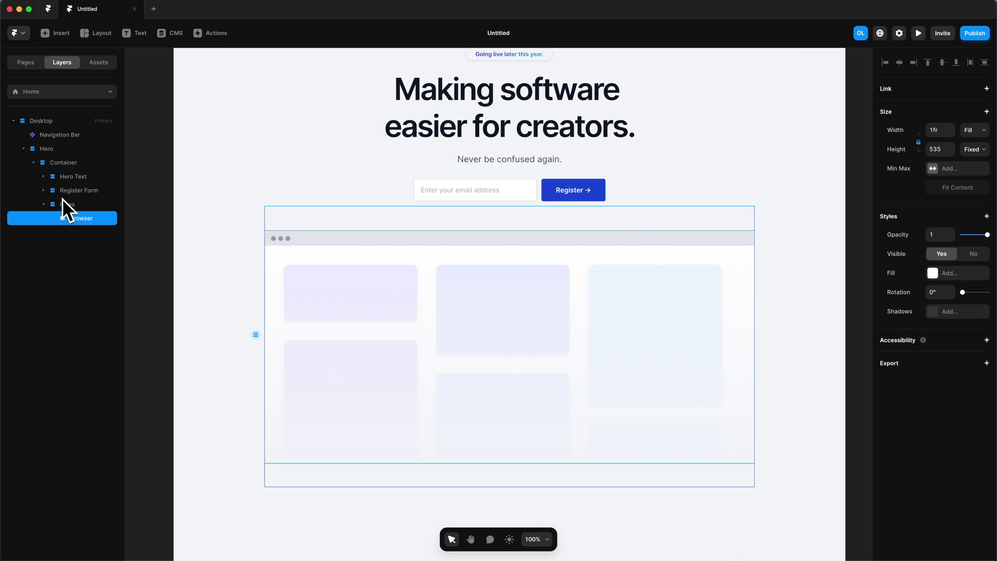
Set the height of the stack around the Browser image to Fit Content
{"action": "left_click", "coordinate": [63, 203]}
{"action": "left_click", "coordinate": [974, 195]}
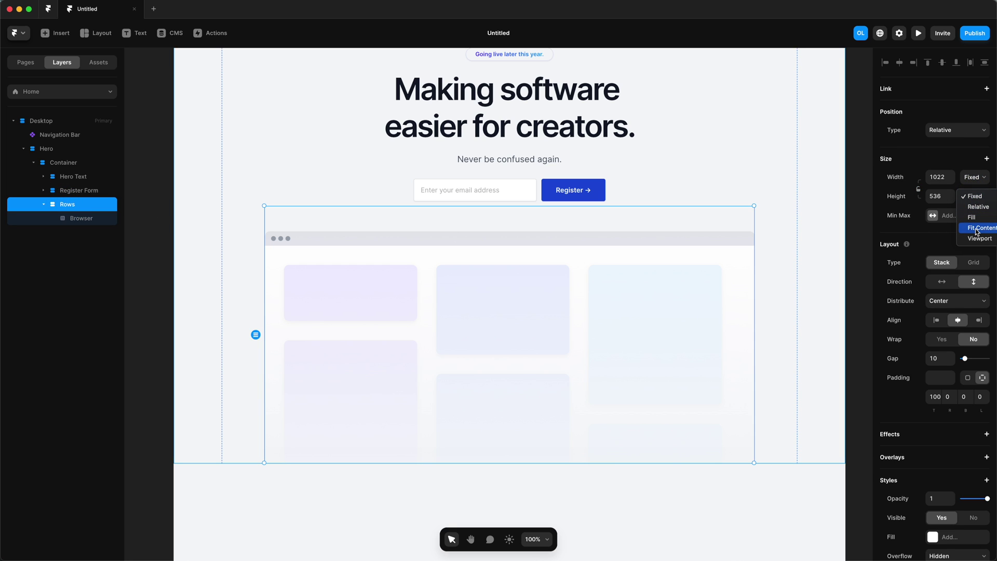
{"action": "left_click", "coordinate": [977, 229]}
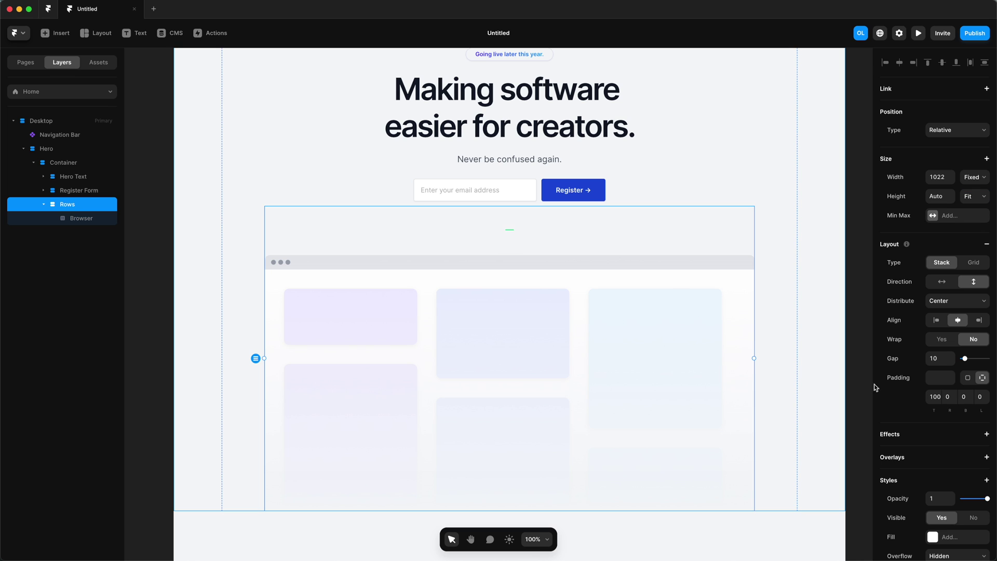
Reduce the top padding of the stack around the Browser image to 60
{"action": "left_click", "coordinate": [935, 398]}
{"action": "key", "text": "shift+Down"}
{"action": "key", "text": "shift+Down"}
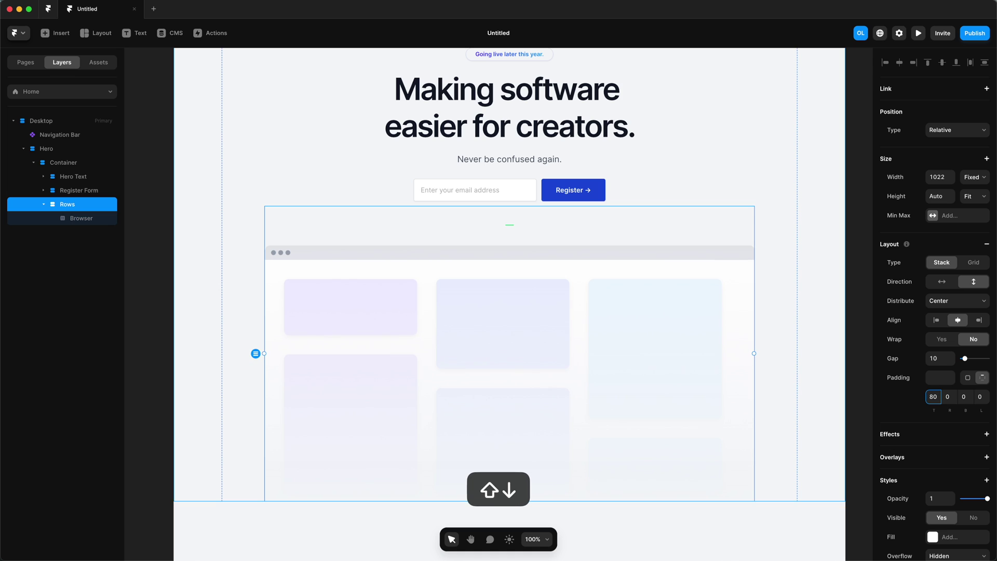
{"action": "key", "text": "shift+Down"}
{"action": "key", "text": "shift+Down"}
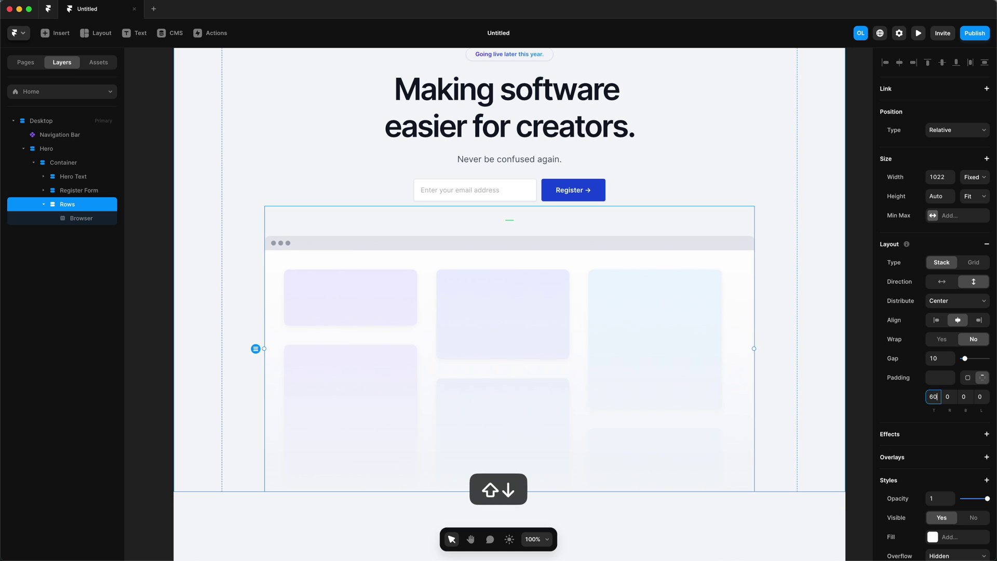
Rename the stack around the Browser image as Browser Image and collapse its layers
{"action": "scroll", "coordinate": [509, 311], "scroll_direction": "down", "scroll_amount": 3}
{"action": "double_click", "coordinate": [63, 204]}
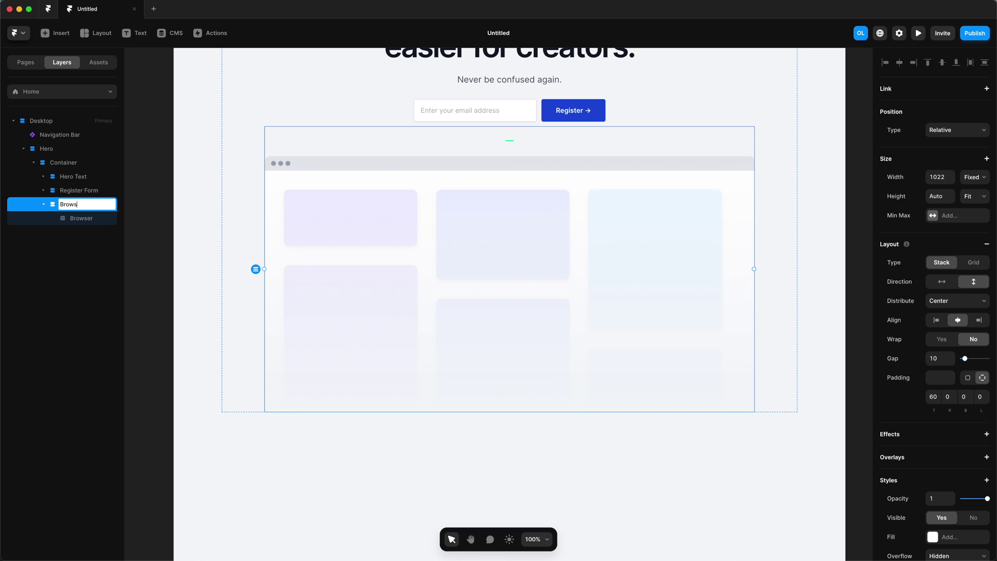
{"action": "type", "text": "Browser Image"}
{"action": "key", "text": "Return"}
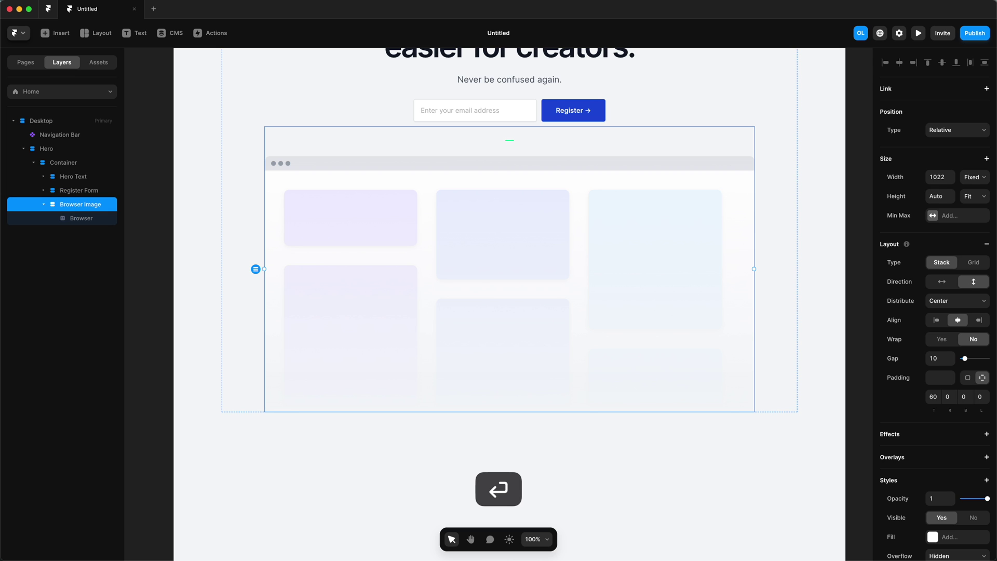
{"action": "left_click", "coordinate": [44, 205]}
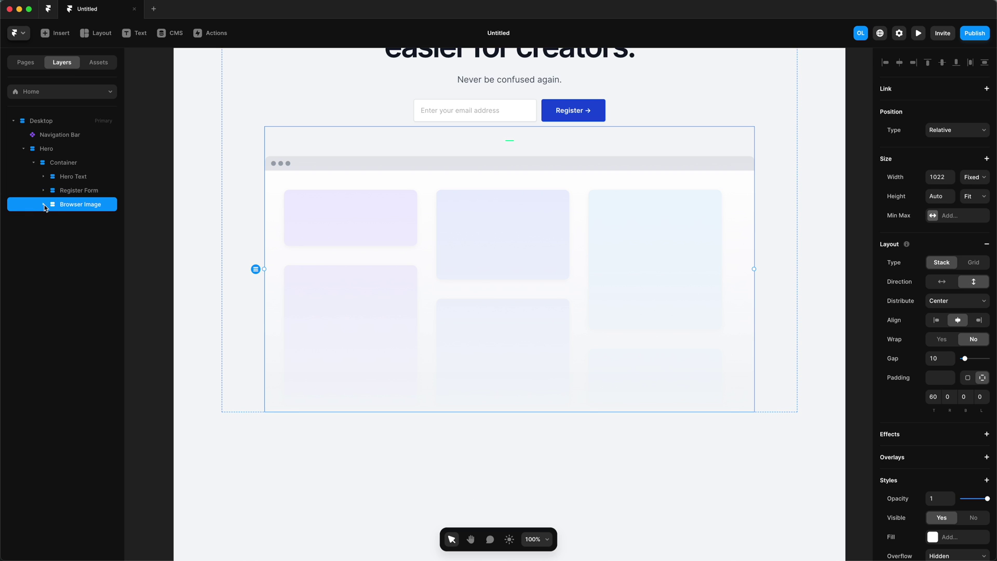
Duplicate the Hero section and nest the copy inside Desktop directly below the original Hero
{"action": "left_click", "coordinate": [35, 163]}
{"action": "left_click", "coordinate": [24, 149]}
{"action": "left_click", "coordinate": [49, 150]}
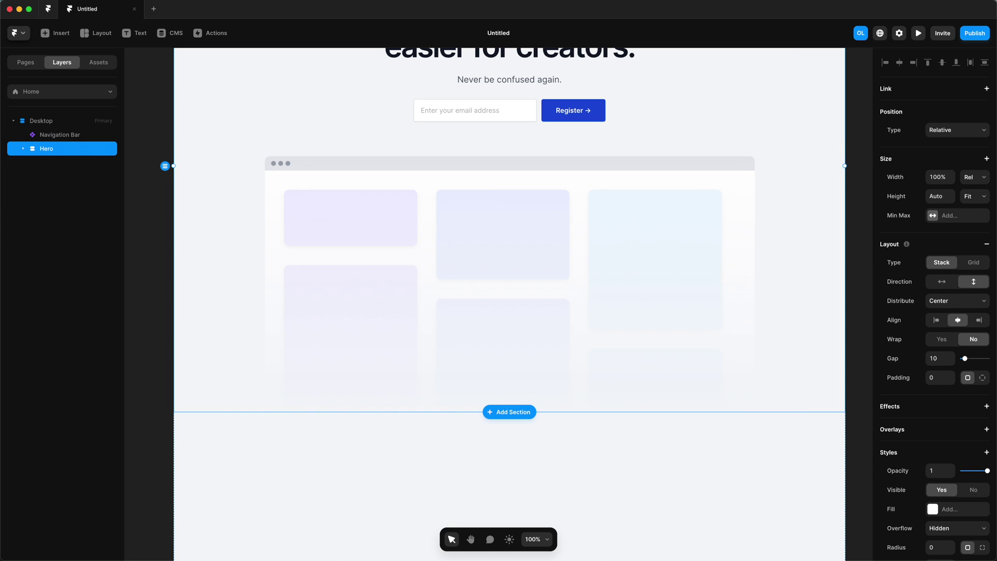
{"action": "key", "text": "super+v"}
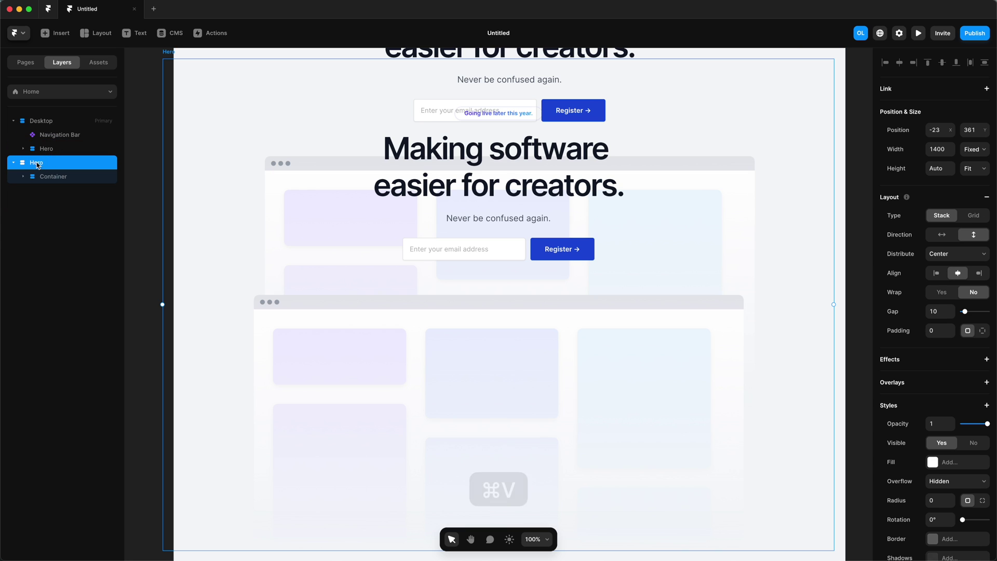
{"action": "mouse_move", "coordinate": [36, 165]}
{"action": "left_mouse_down"}
{"action": "mouse_move", "coordinate": [39, 151]}
{"action": "mouse_move", "coordinate": [51, 171]}
{"action": "left_mouse_up"}
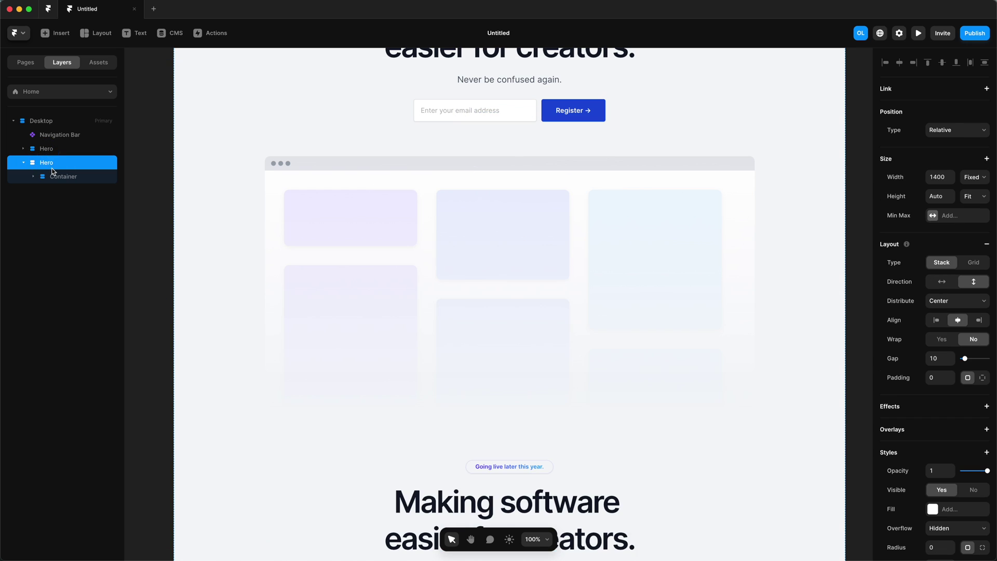
{"action": "scroll", "coordinate": [406, 296], "scroll_direction": "down", "scroll_amount": 2}
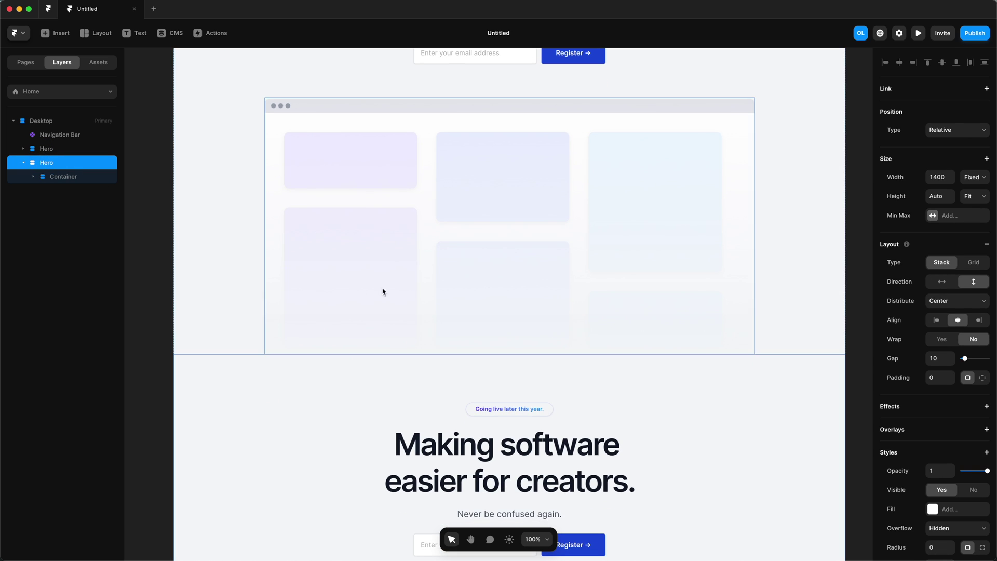
Rename the duplicated Hero section as Features and expand its Container
{"action": "double_click", "coordinate": [46, 163]}
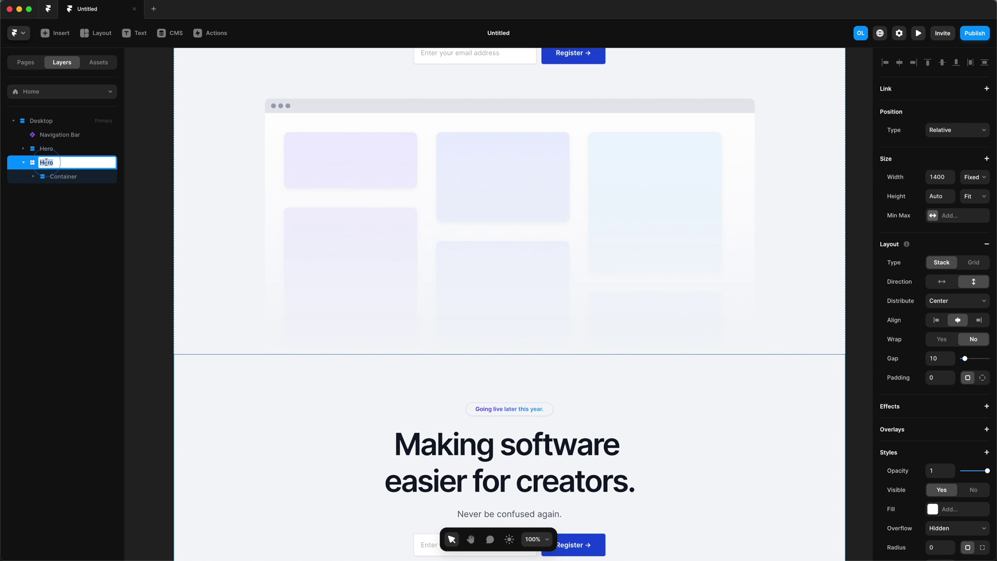
{"action": "left_click", "coordinate": [52, 176]}
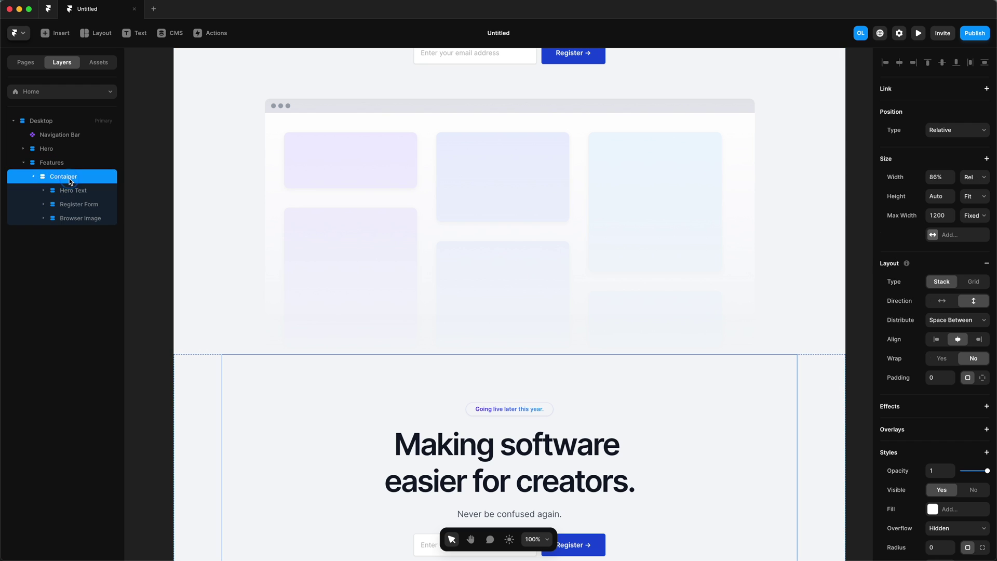
{"action": "scroll", "coordinate": [540, 340], "scroll_direction": "down", "scroll_amount": 5}
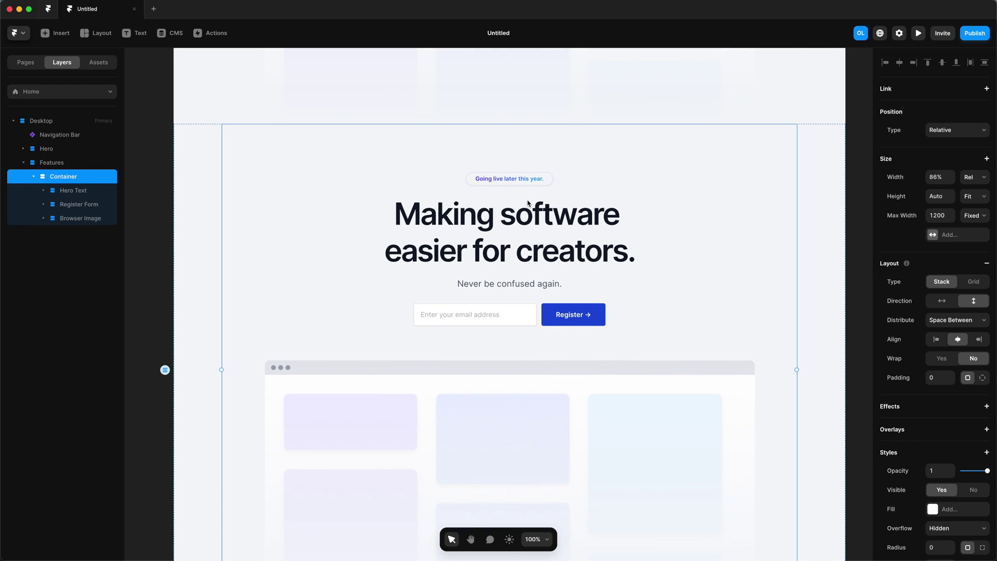
Change the title of the Pill in the Features section to "Next level features"
{"action": "left_click", "coordinate": [507, 180]}
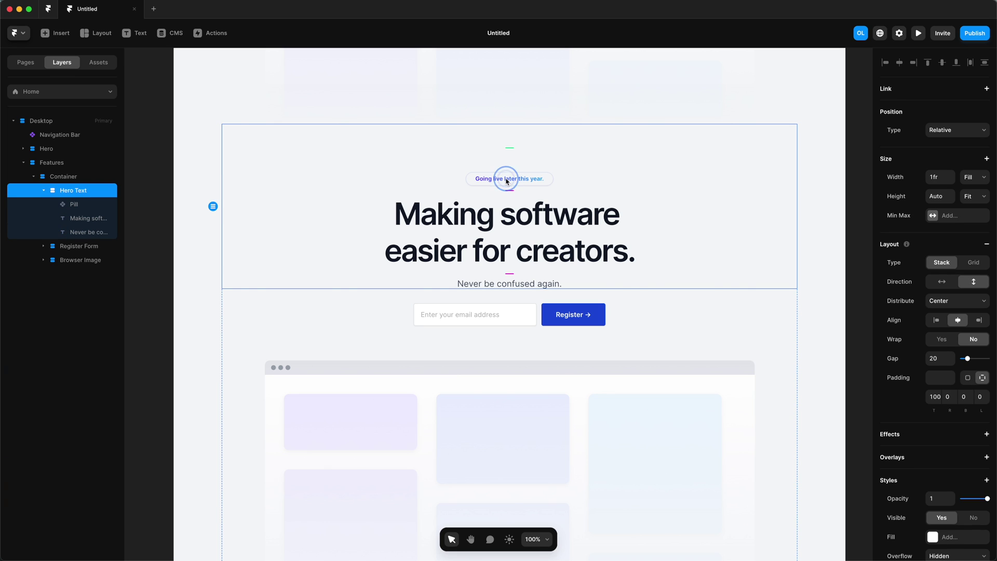
{"action": "left_click", "coordinate": [507, 179]}
{"action": "left_click", "coordinate": [957, 372]}
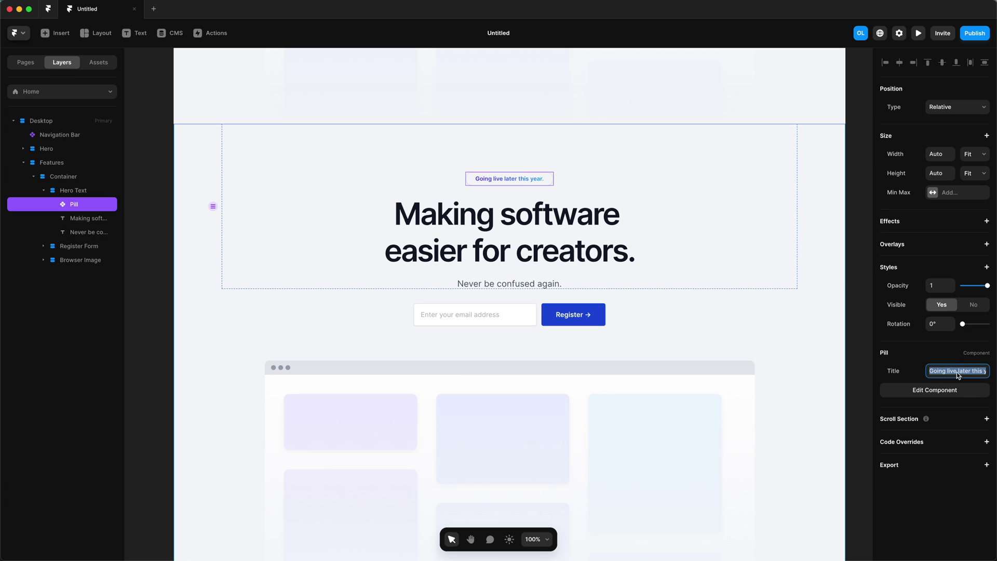
{"action": "type", "text": "Next level features"}
{"action": "left_click", "coordinate": [696, 255]}
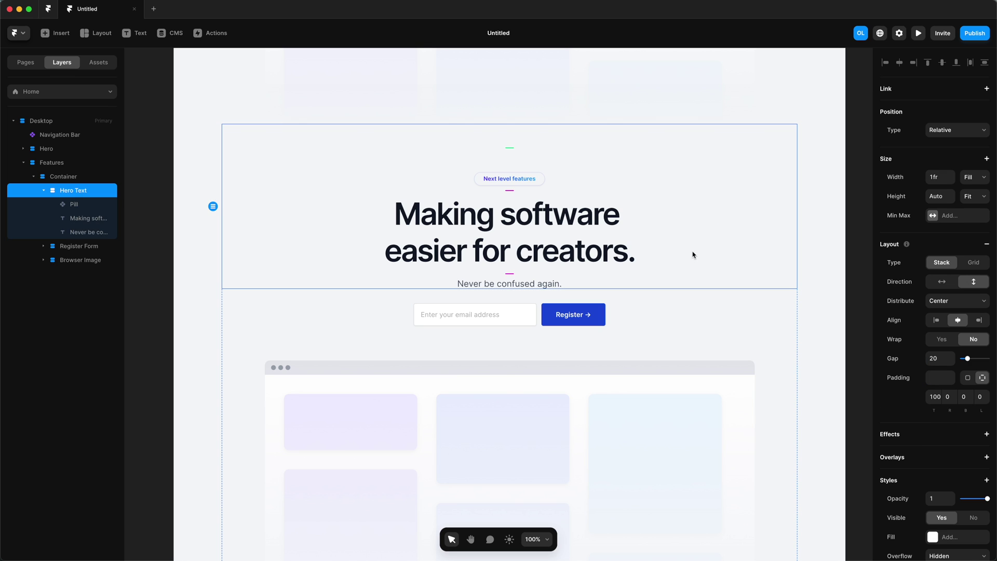
Replace the Features section's headline with the text "Experimental and creative"
{"action": "left_click", "coordinate": [525, 230]}
{"action": "double_click", "coordinate": [513, 227]}
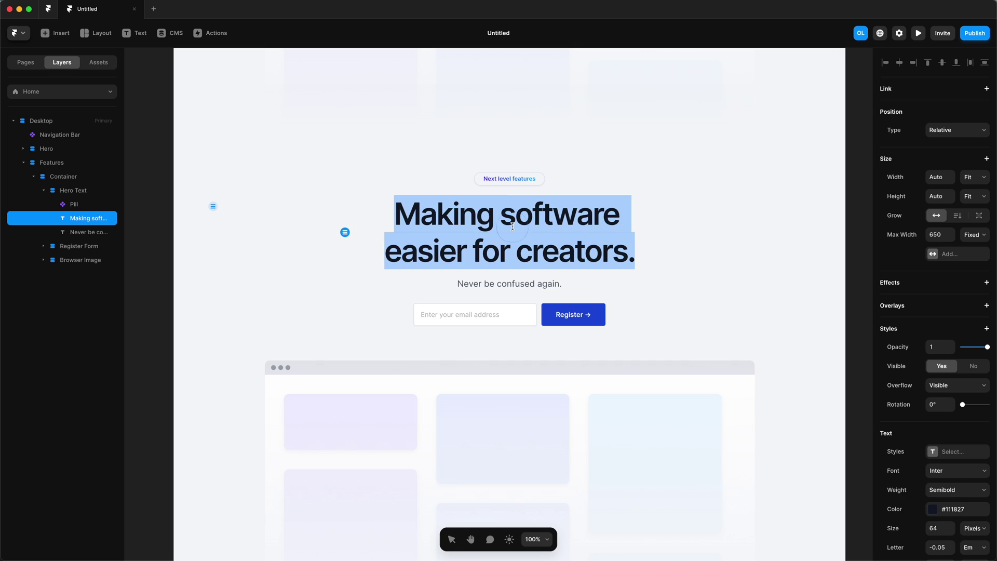
{"action": "type", "text": "Experi"}
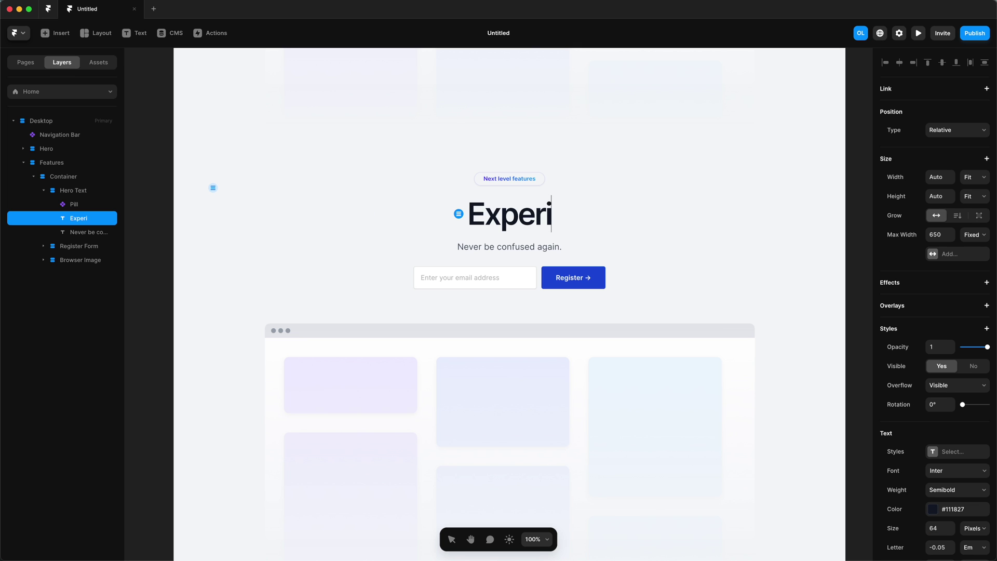
{"action": "type", "text": "mental and creative"}
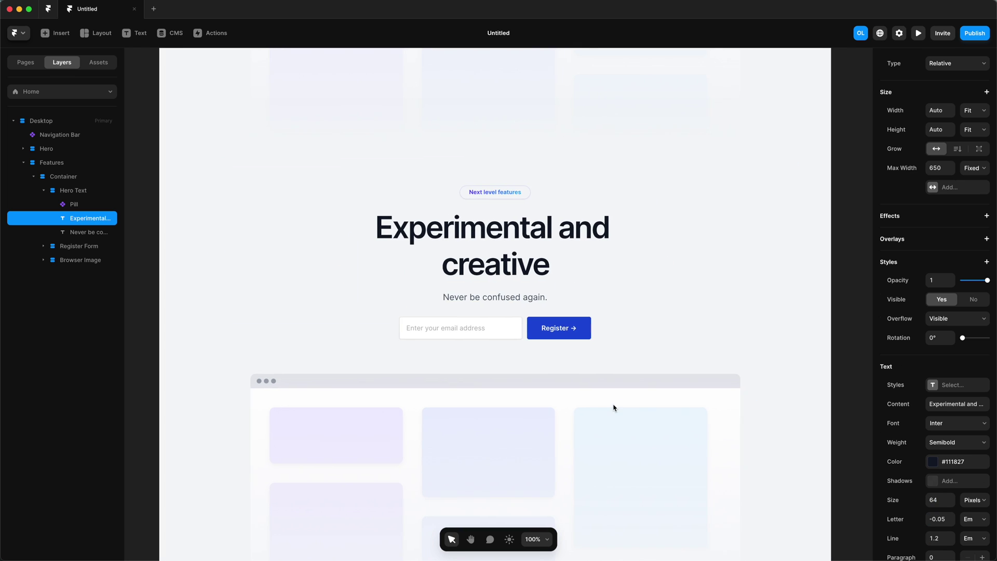
{"action": "key", "text": "Escape"}
Set the letter spacing of the Features headline to -0.03 em
{"action": "left_click", "coordinate": [940, 519]}
{"action": "key", "text": "Down"}
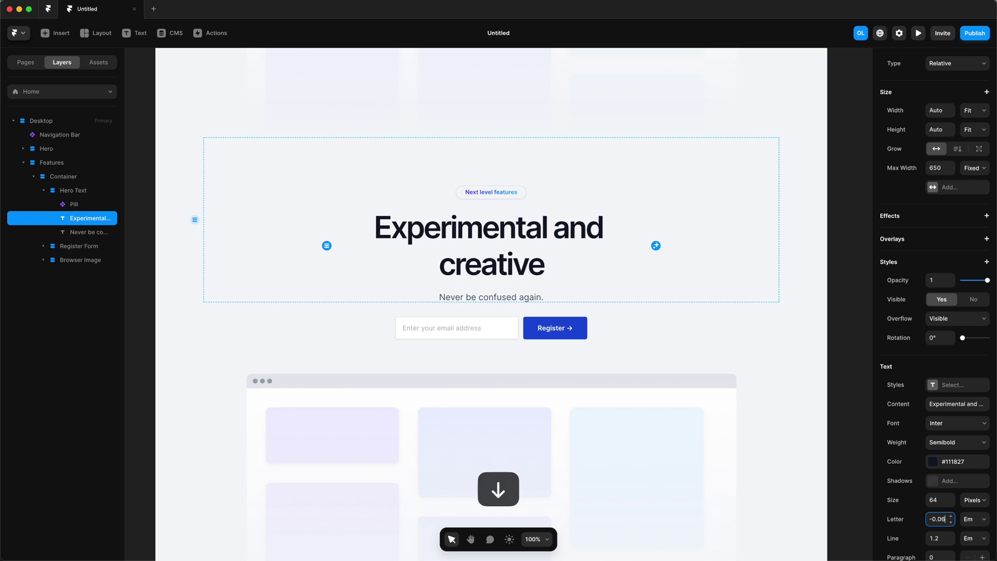
{"action": "key", "text": "Up"}
{"action": "key", "text": "Up"}
{"action": "key", "text": "Up"}
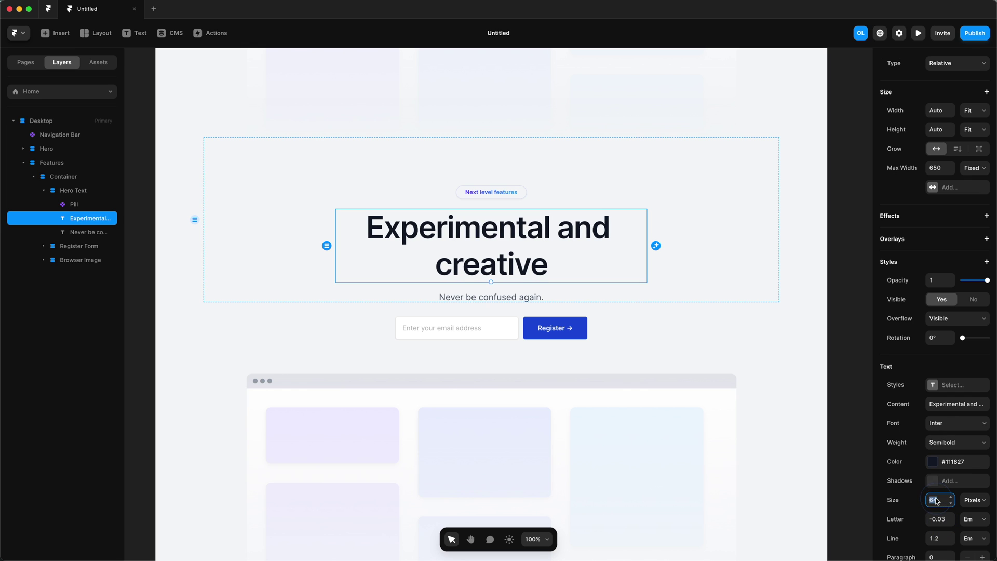
Reduce the font size of the Features headline so that the text fits on a single line
{"action": "key", "text": "Down"}
{"action": "key", "text": "Down"}
{"action": "key", "text": "Down"}
{"action": "key", "text": "Down"}
{"action": "key", "text": "Down"}
{"action": "key", "text": "Down"}
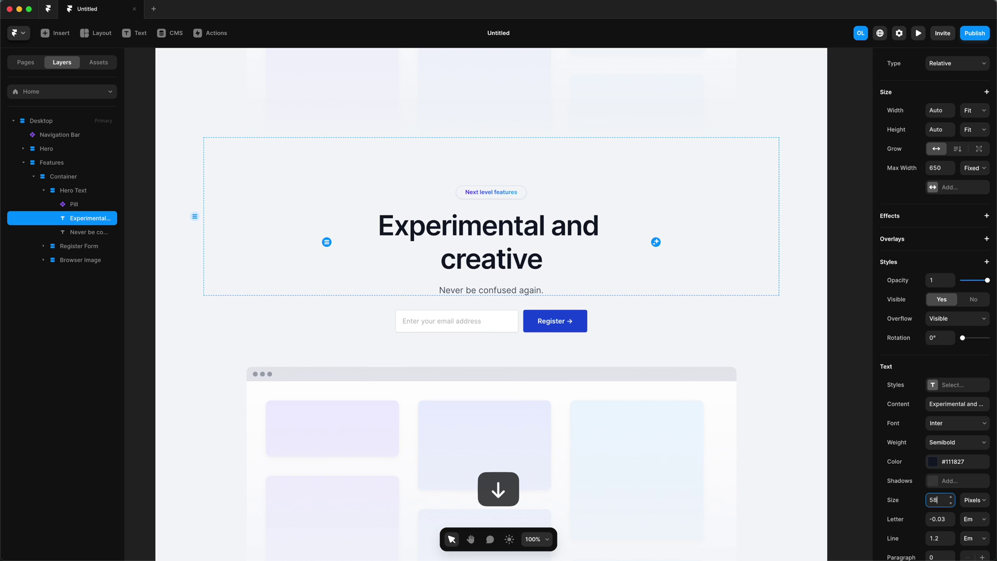
Replace the subheading under the Features headline with "Designed to bring out the creativity in you."
{"action": "left_click", "coordinate": [475, 250]}
{"action": "double_click", "coordinate": [475, 251]}
{"action": "key", "text": "super+v"}
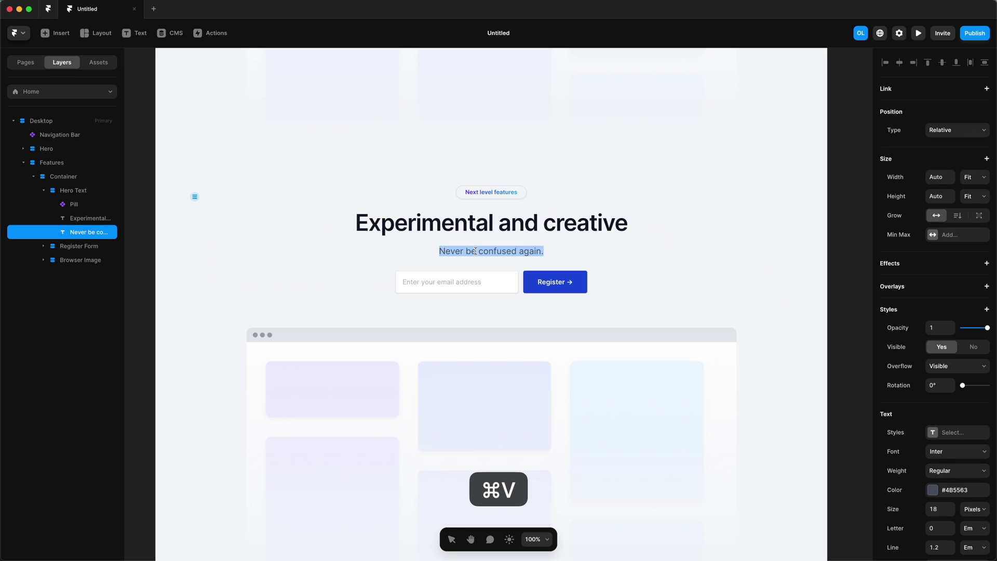
{"action": "key", "text": "Escape"}
Delete the email input and its Register Form stack from the Features section
{"action": "left_click", "coordinate": [466, 283]}
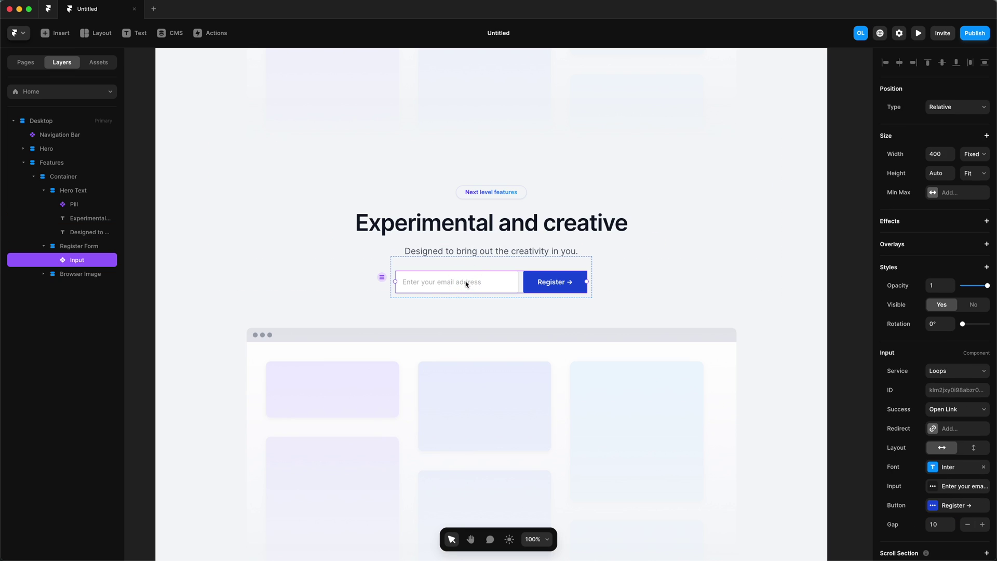
{"action": "key", "text": "Delete"}
{"action": "key", "text": "Delete"}
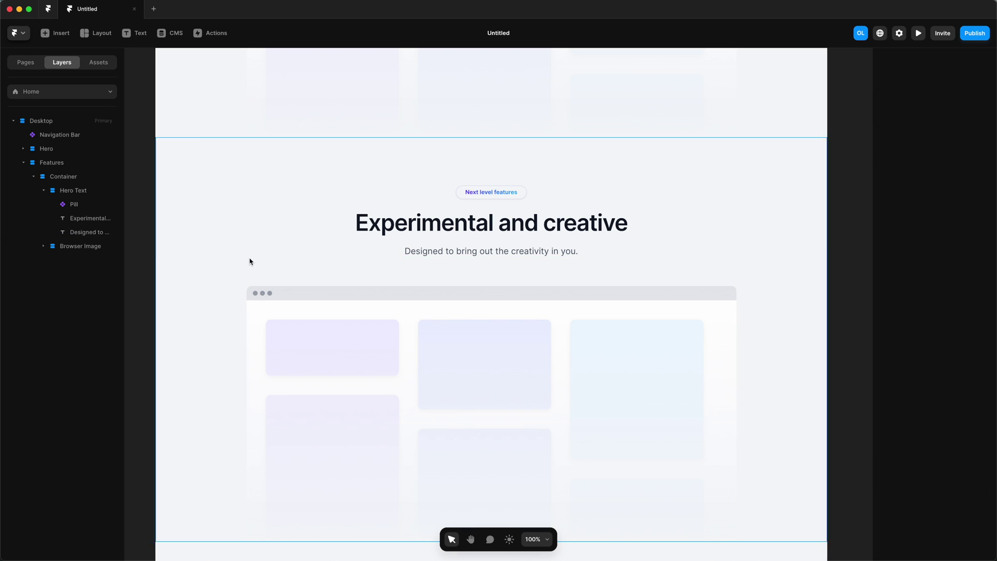
Delete the Browser mockup and its Browser Image stack from the Features section
{"action": "left_click", "coordinate": [559, 309]}
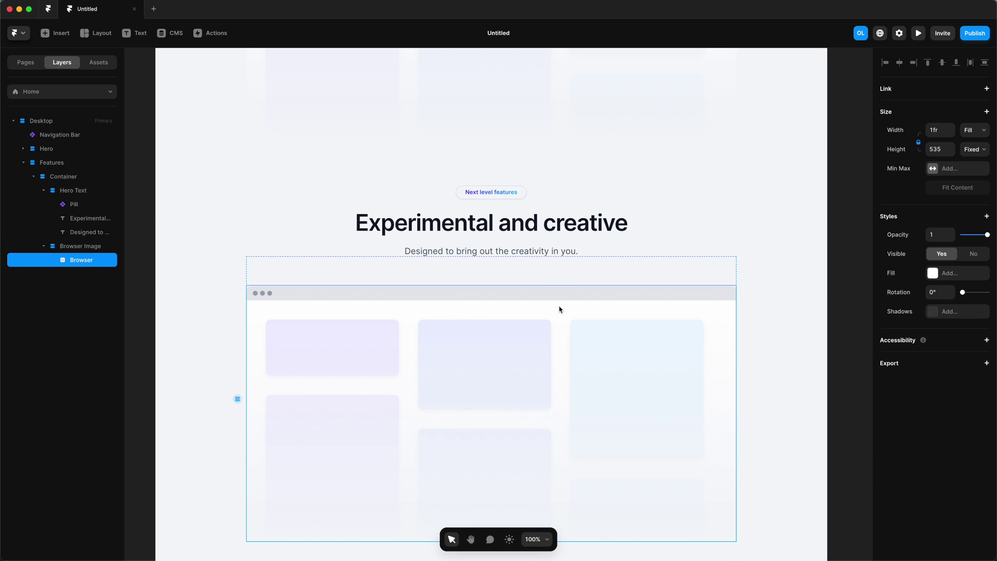
{"action": "key", "text": "Delete"}
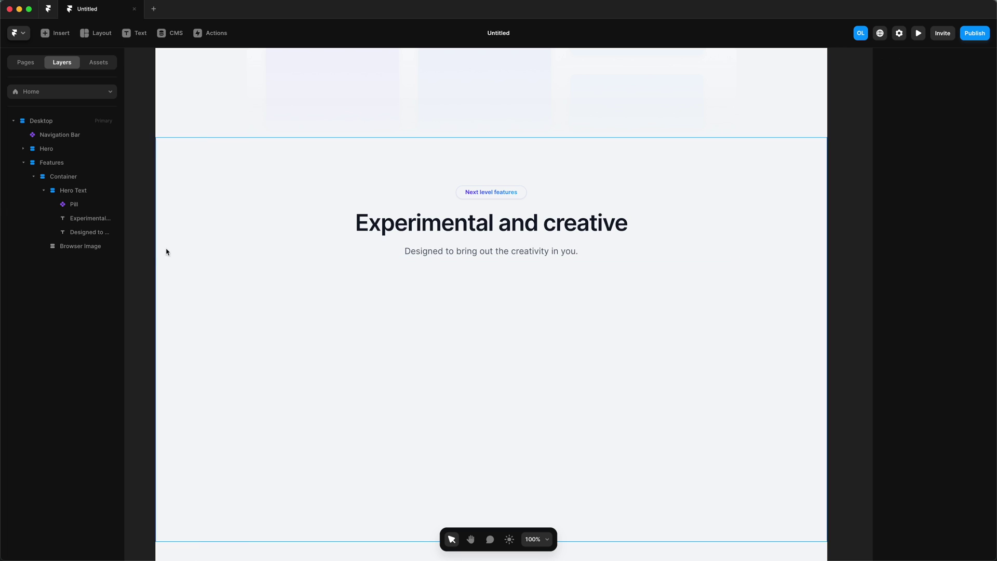
{"action": "left_click", "coordinate": [73, 246]}
{"action": "key", "text": "Delete"}
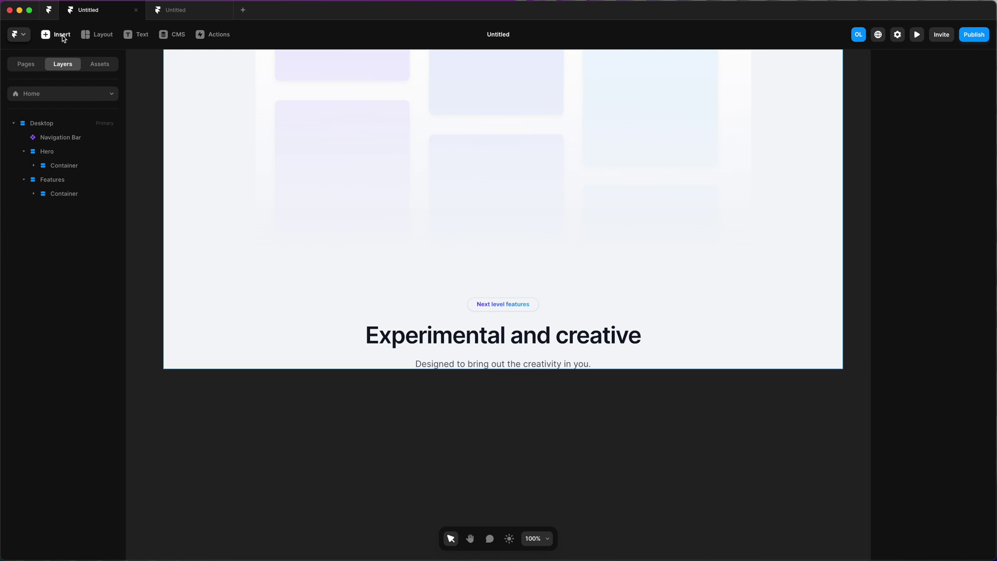
Insert the ready-made Grid 2 section below the Features section and detach it from its component
{"action": "left_click", "coordinate": [58, 34]}
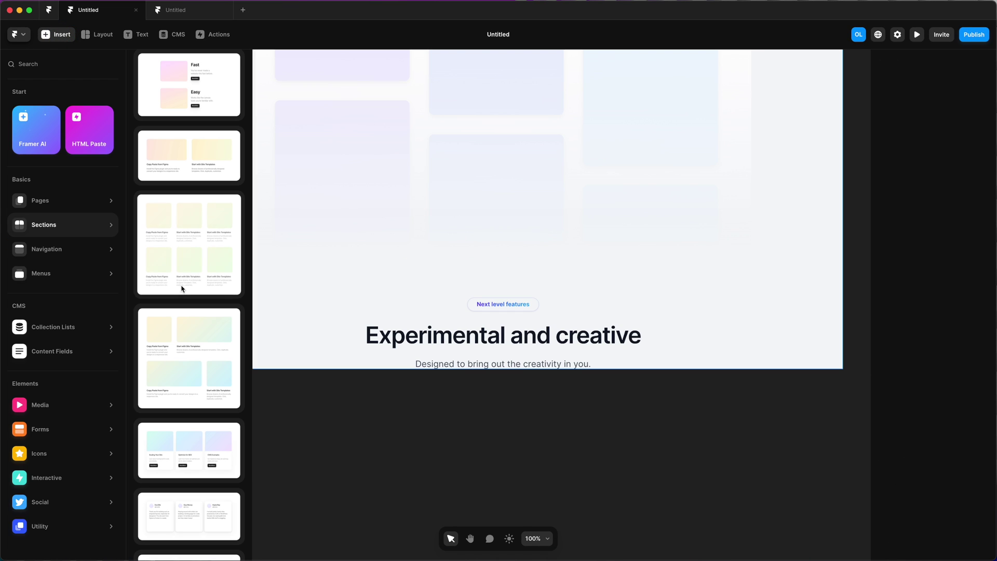
{"action": "left_click_drag", "start_coordinate": [191, 361], "coordinate": [464, 370]}
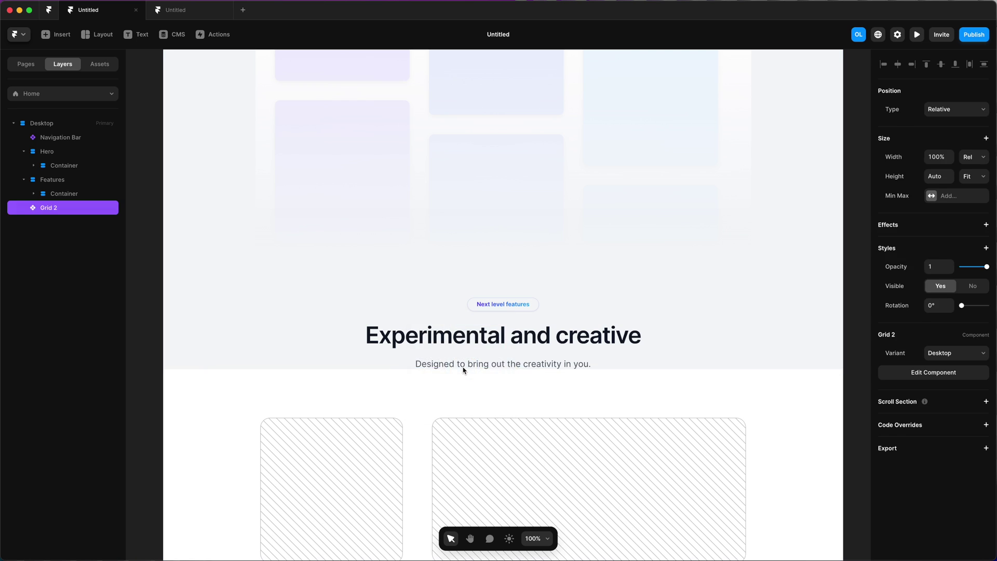
{"action": "scroll", "coordinate": [301, 348], "scroll_direction": "down", "scroll_amount": 3}
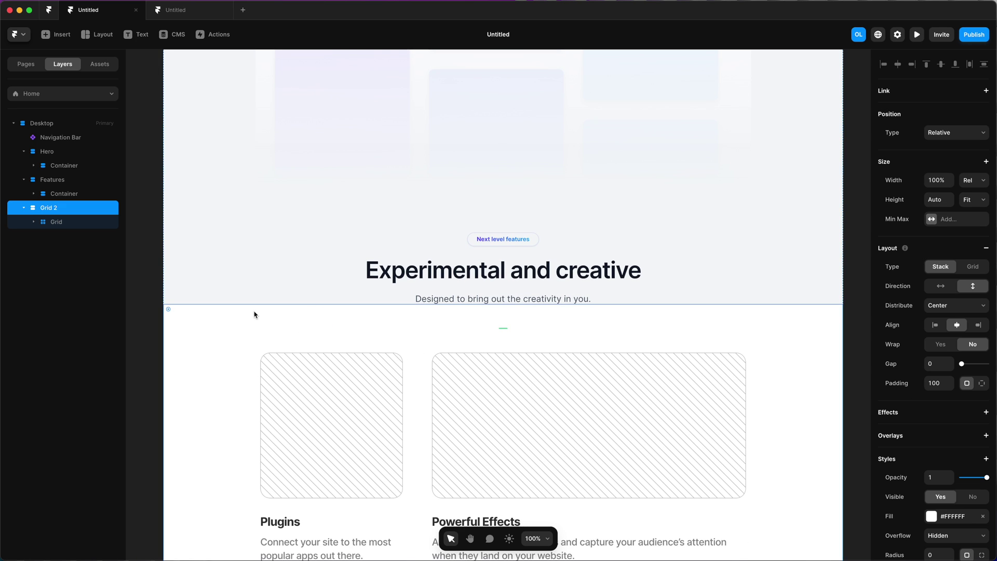
Remove the white fill from the Grid 2 section
{"action": "scroll", "coordinate": [939, 312], "scroll_direction": "down", "scroll_amount": 2}
{"action": "scroll", "coordinate": [938, 312], "scroll_direction": "down", "scroll_amount": 2}
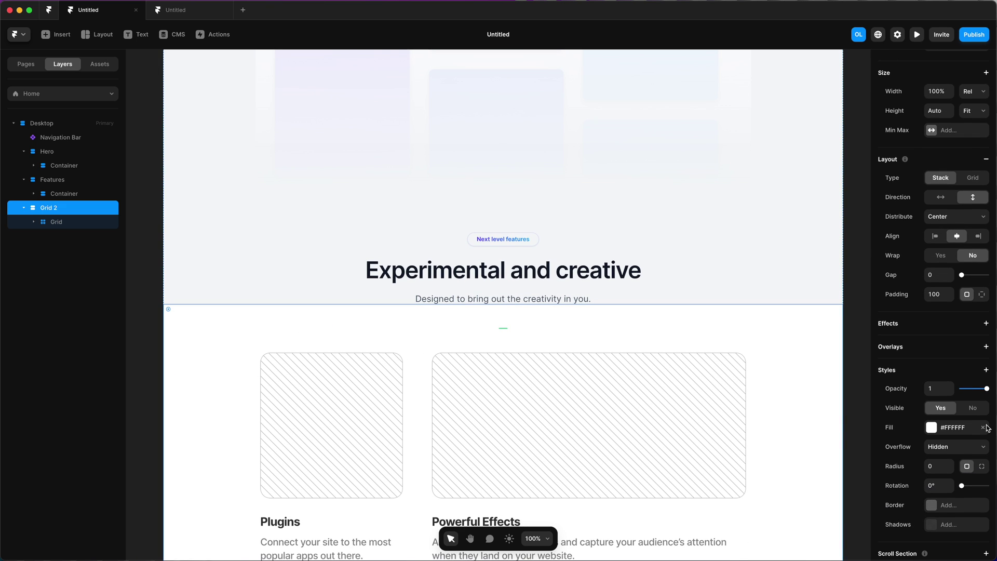
{"action": "left_click", "coordinate": [982, 427]}
{"action": "scroll", "coordinate": [720, 349], "scroll_direction": "down", "scroll_amount": 4}
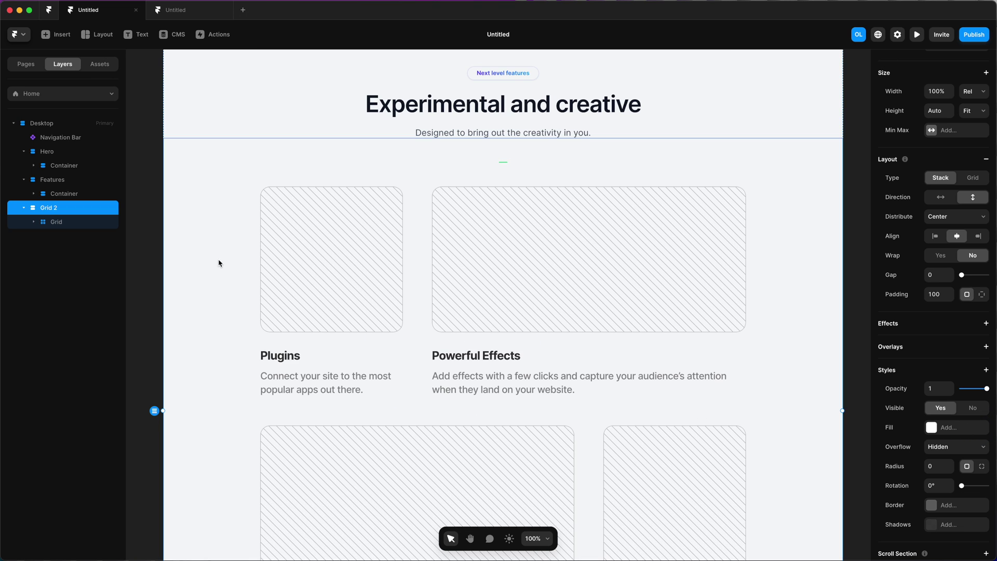
Set the max width of the Grid inside Grid 2 to 1200
{"action": "left_click", "coordinate": [69, 223]}
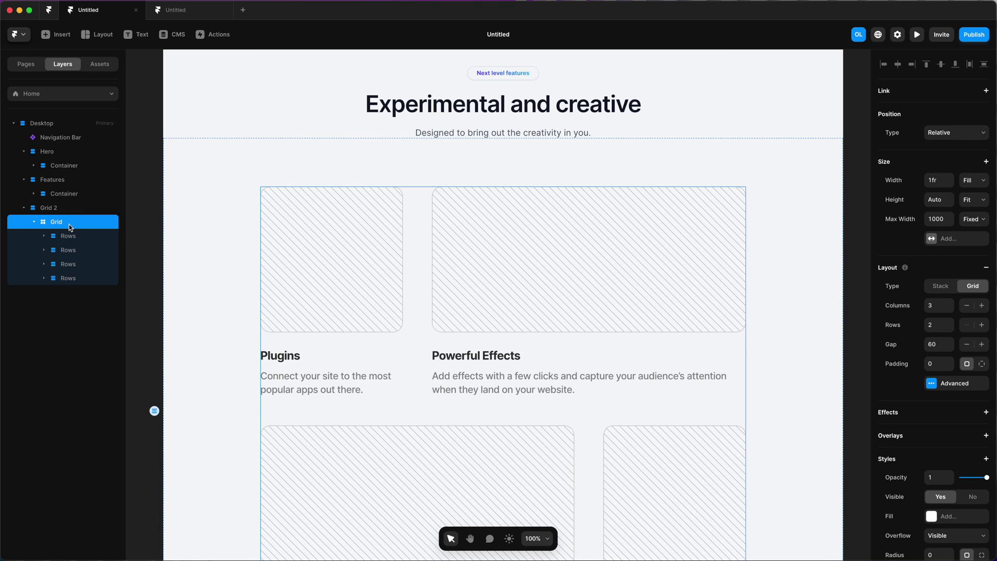
{"action": "left_click", "coordinate": [935, 221]}
{"action": "type", "text": "1200"}
{"action": "key", "text": "Return"}
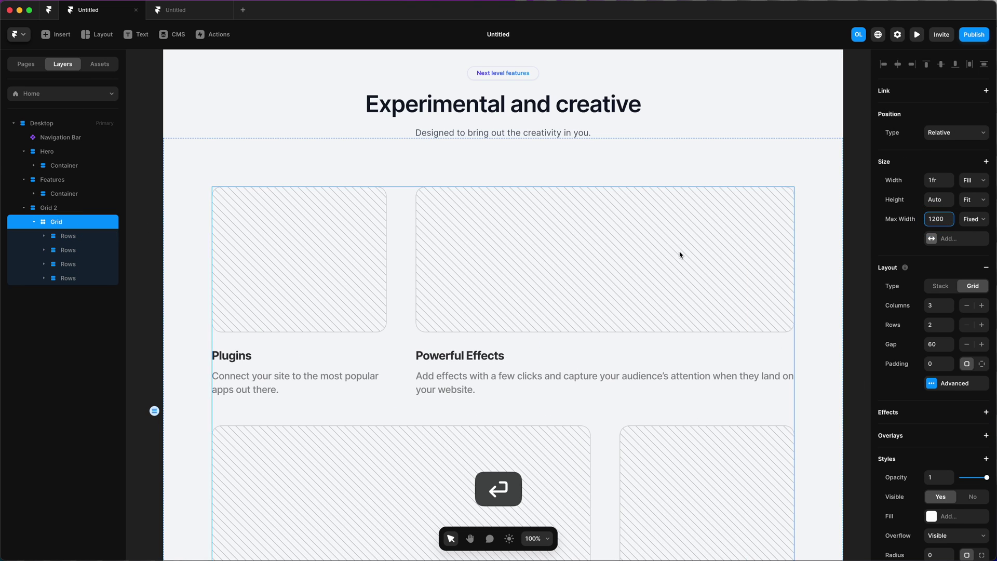
Delete the two cards in the second row of the grid, keeping only Plugins and Powerful Effects
{"action": "scroll", "coordinate": [680, 255], "scroll_direction": "down", "scroll_amount": 4}
{"action": "left_click", "coordinate": [76, 265]}
{"action": "key", "text": "Delete"}
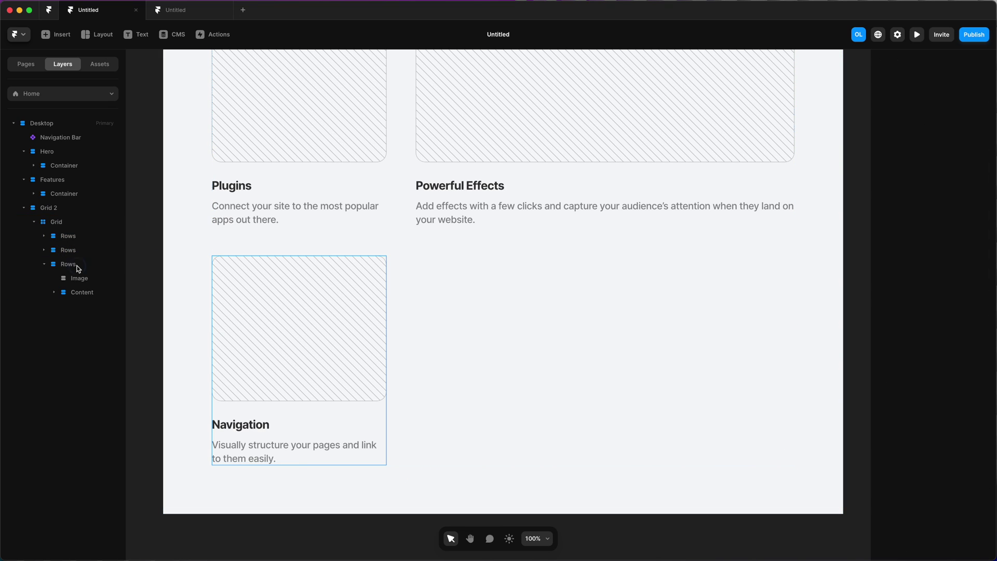
{"action": "left_click", "coordinate": [76, 265]}
{"action": "key", "text": "Delete"}
{"action": "scroll", "coordinate": [370, 275], "scroll_direction": "up", "scroll_amount": 5}
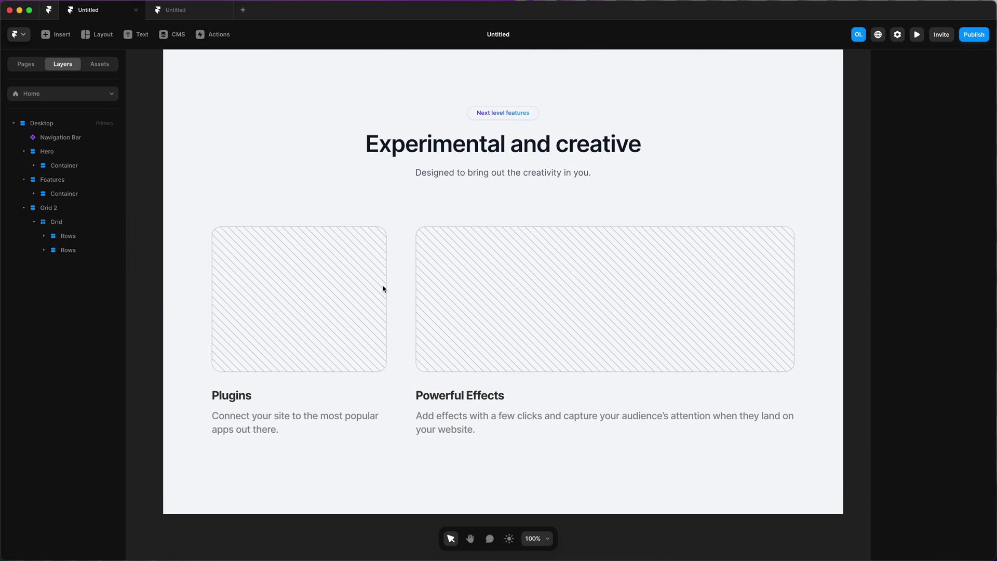
Move the wide Powerful Effects card ahead of the Plugins card and place the Content stack above the Image in both cards
{"action": "left_click", "coordinate": [488, 306]}
{"action": "left_click", "coordinate": [73, 279]}
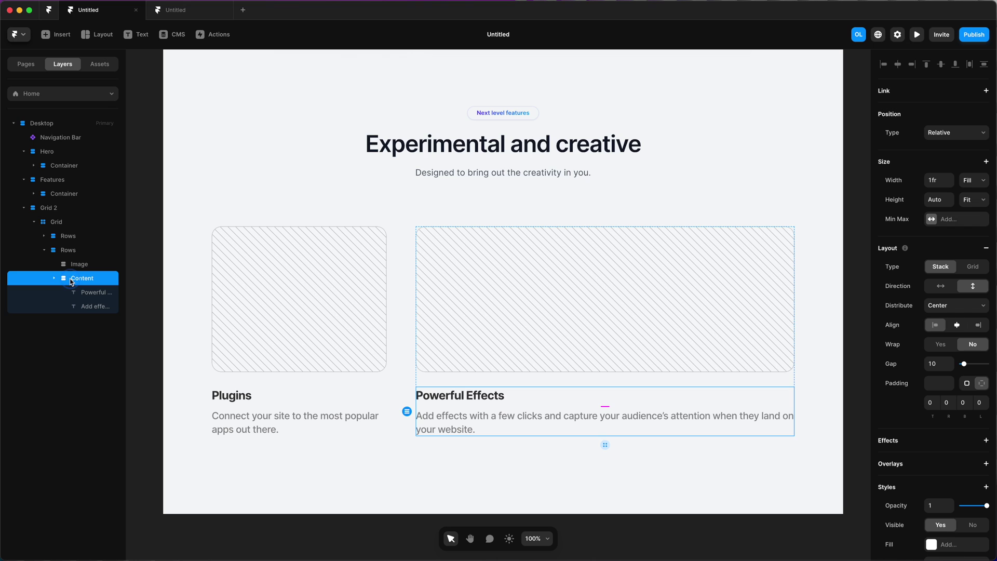
{"action": "left_click", "coordinate": [64, 250]}
{"action": "mouse_move", "coordinate": [79, 246]}
{"action": "left_mouse_down"}
{"action": "mouse_move", "coordinate": [79, 231]}
{"action": "mouse_move", "coordinate": [79, 254]}
{"action": "mouse_move", "coordinate": [75, 243]}
{"action": "left_mouse_up"}
{"action": "left_click", "coordinate": [407, 298]}
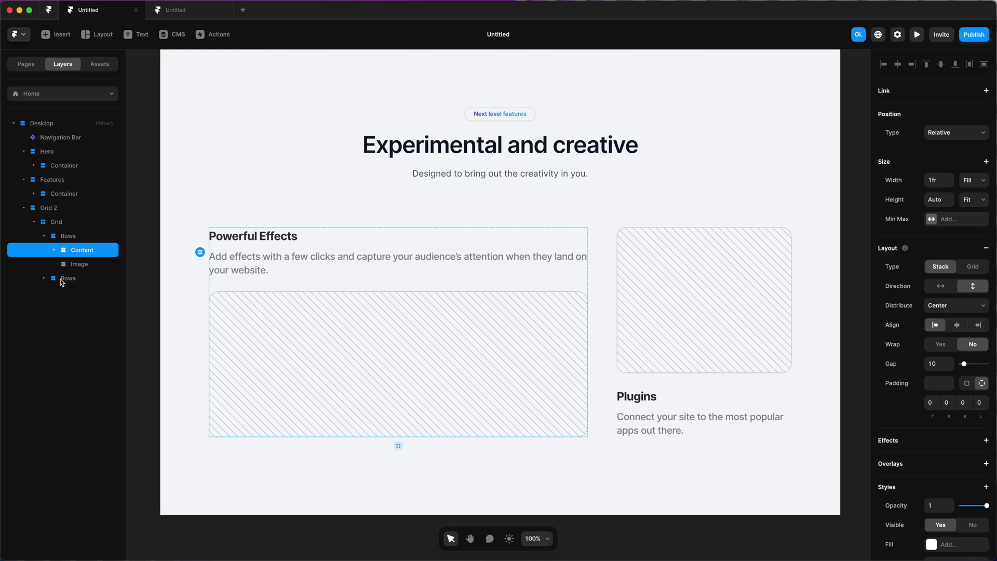
{"action": "left_click", "coordinate": [44, 279]}
{"action": "left_click_drag", "start_coordinate": [79, 306], "coordinate": [79, 286]}
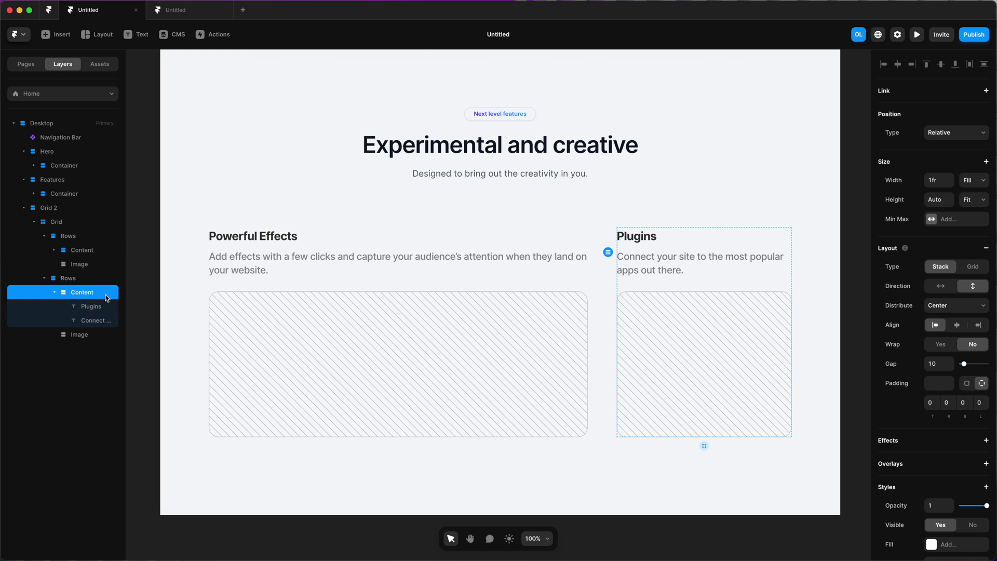
Retitle the wide card "All of the functions" with the description "Every function you’re used to is included. You’ll never miss out on any feature."
{"action": "left_click", "coordinate": [81, 251]}
{"action": "key", "text": "Return"}
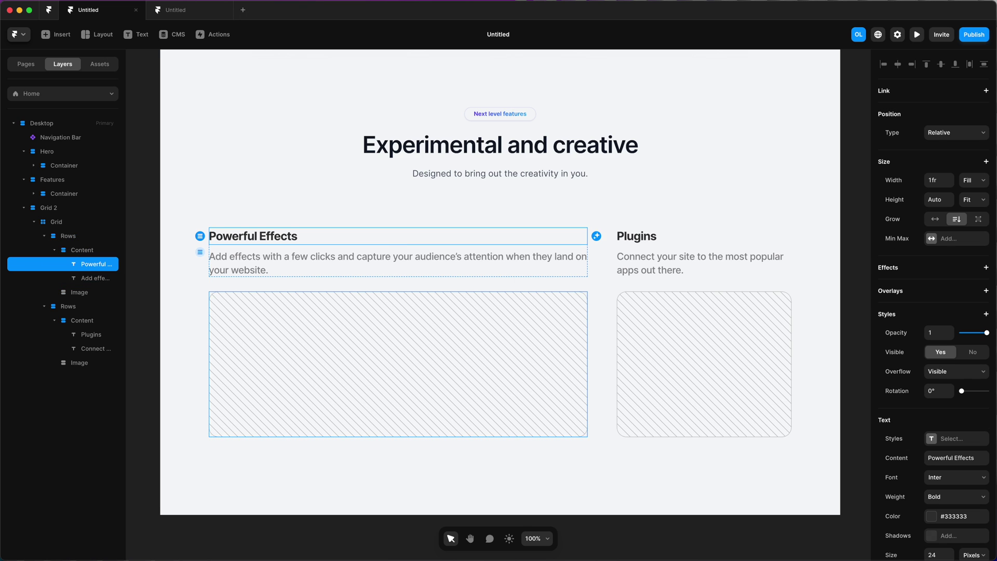
{"action": "type", "text": "All of the functions"}
{"action": "left_click", "coordinate": [246, 263]}
{"action": "key", "text": "super+a"}
{"action": "double_click", "coordinate": [246, 261]}
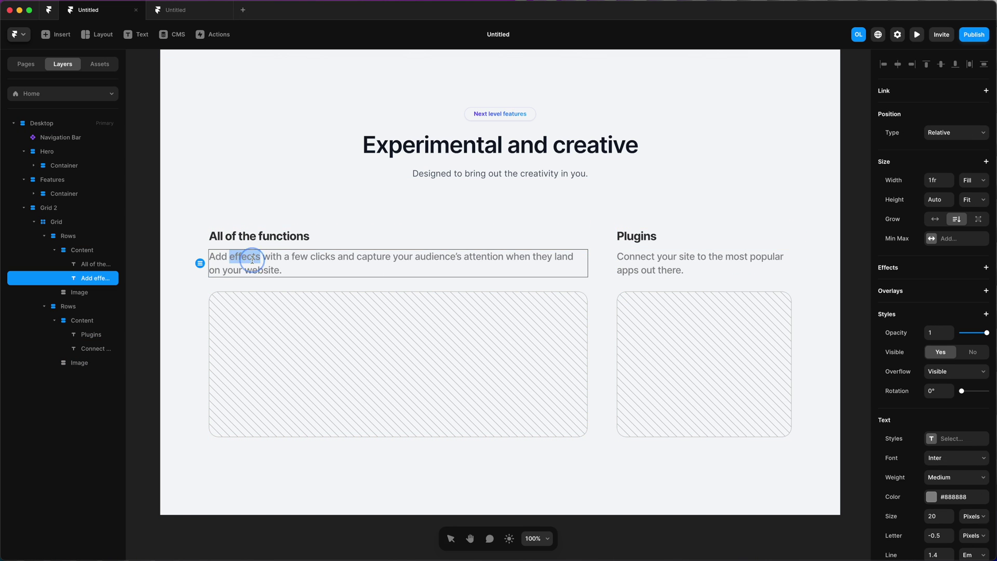
{"action": "key", "text": "super+a"}
{"action": "type", "text": "Every function you’re used to is included. You’ll never miss out on any feature."}
Style the "All of the functions" heading with Semibold weight and the color #111827
{"action": "left_click", "coordinate": [95, 264]}
{"action": "left_click", "coordinate": [956, 439]}
{"action": "scroll", "coordinate": [948, 467], "scroll_direction": "down", "scroll_amount": 1}
{"action": "left_click", "coordinate": [956, 466]}
{"action": "left_click", "coordinate": [947, 454]}
{"action": "left_click", "coordinate": [932, 486]}
{"action": "left_click", "coordinate": [771, 485]}
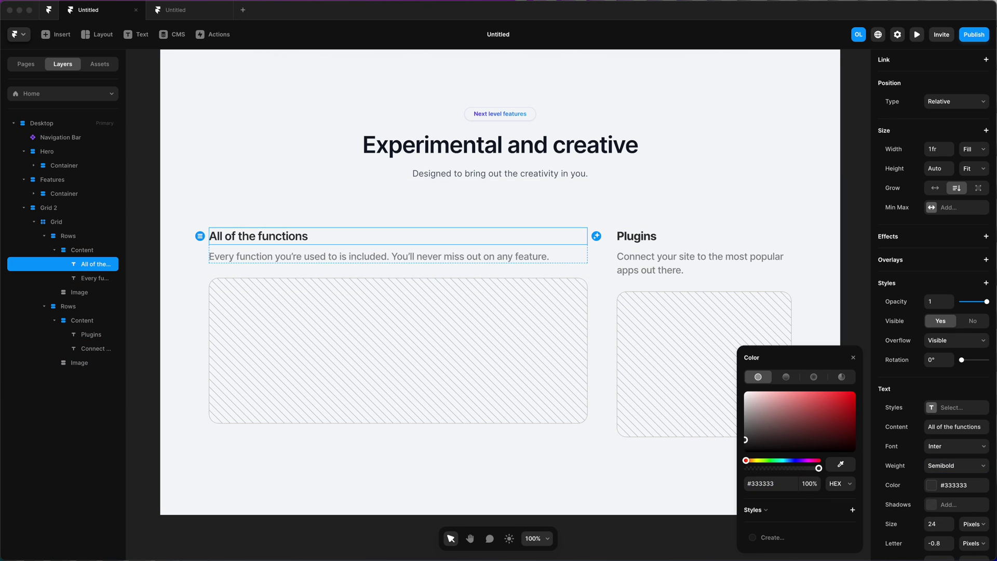
{"action": "type", "text": "#111827"}
{"action": "key", "text": "Return"}
Set the color of the description below the "All of the functions" heading to #4B5563
{"action": "key", "text": "super+c"}
{"action": "double_click", "coordinate": [391, 256]}
{"action": "left_click", "coordinate": [771, 484]}
{"action": "key", "text": "super+v"}
{"action": "key", "text": "Return"}
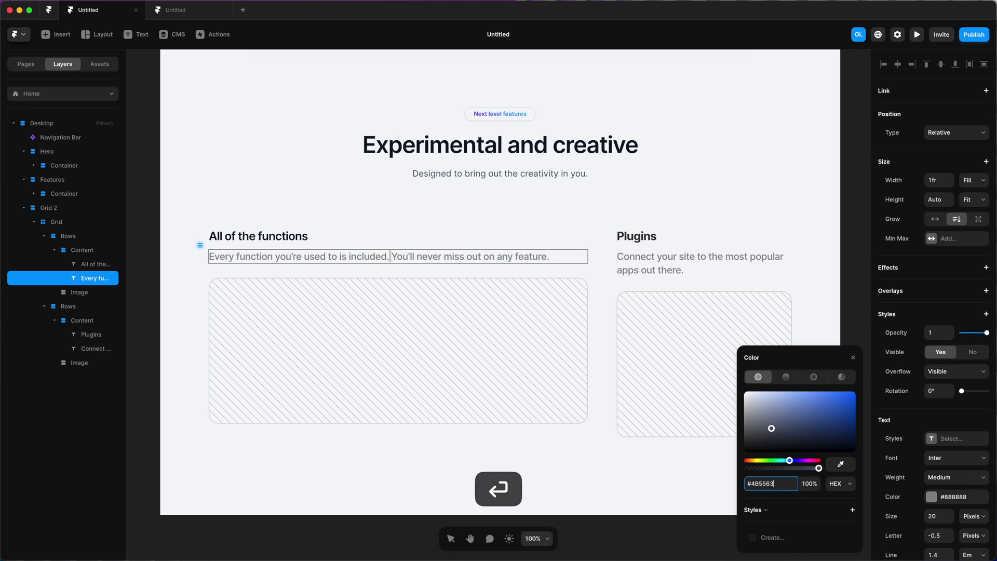
{"action": "left_click", "coordinate": [772, 484]}
{"action": "key", "text": "super+v"}
{"action": "key", "text": "Return"}
Set the description to size 14 px, letter spacing 0, line height 1.5 em and Regular weight
{"action": "scroll", "coordinate": [948, 467], "scroll_direction": "down", "scroll_amount": 2}
{"action": "left_click", "coordinate": [939, 489]}
{"action": "type", "text": "14"}
{"action": "key", "text": "Return"}
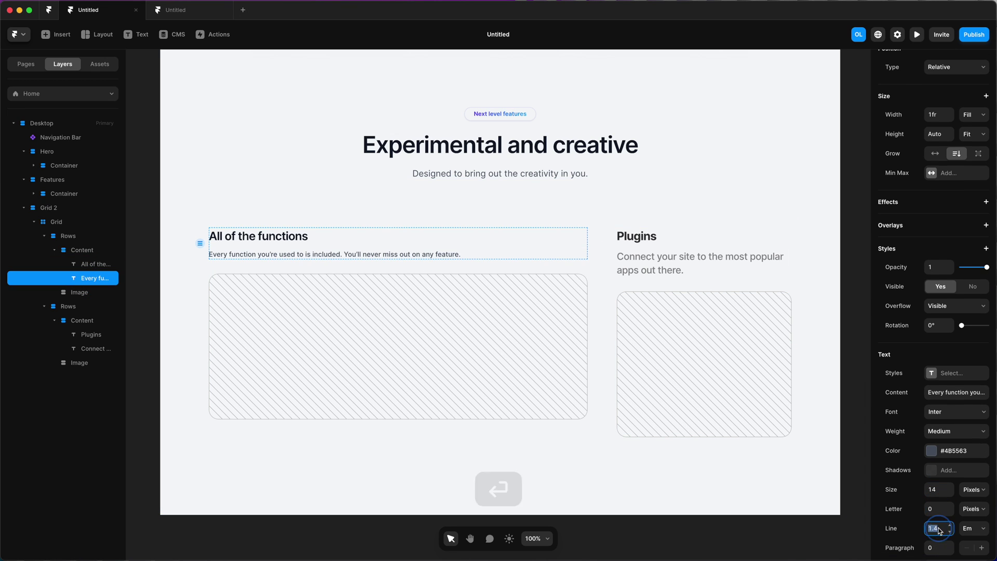
{"action": "left_click", "coordinate": [956, 431]}
{"action": "left_click", "coordinate": [852, 419]}
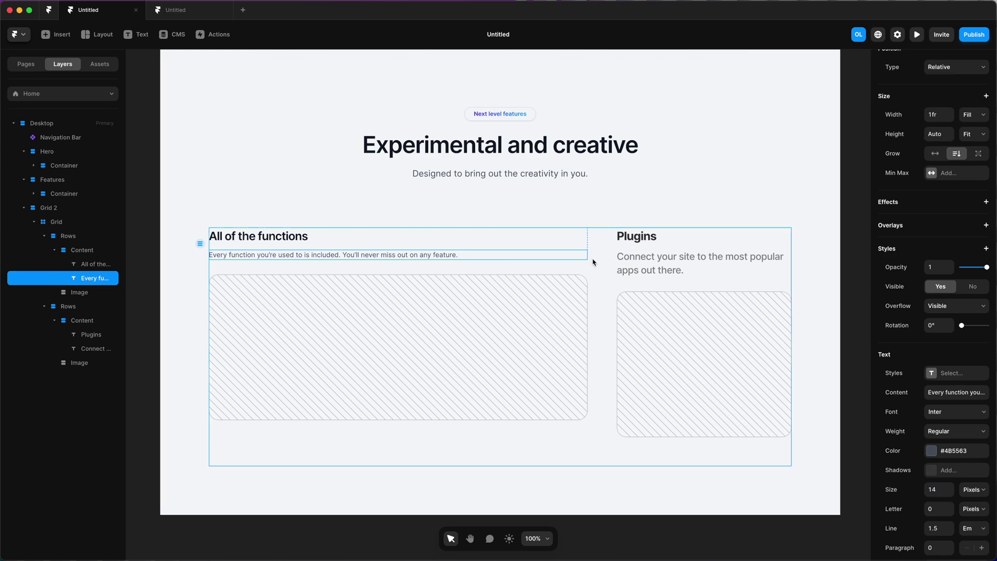
Limit the wide card's description to a fixed max width of 300 so it wraps onto two lines
{"action": "scroll", "coordinate": [964, 262], "scroll_direction": "up", "scroll_amount": 3}
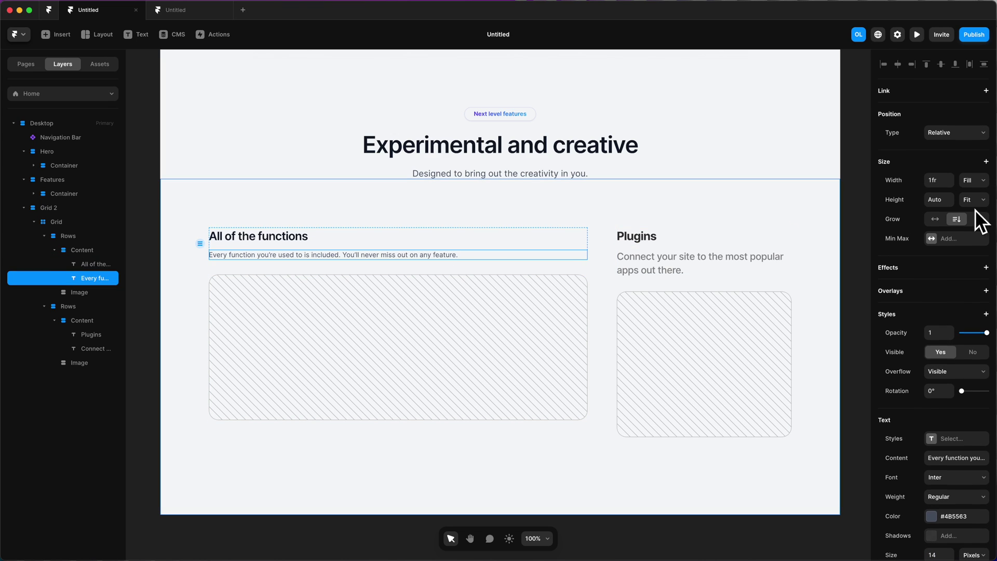
{"action": "left_click", "coordinate": [975, 182]}
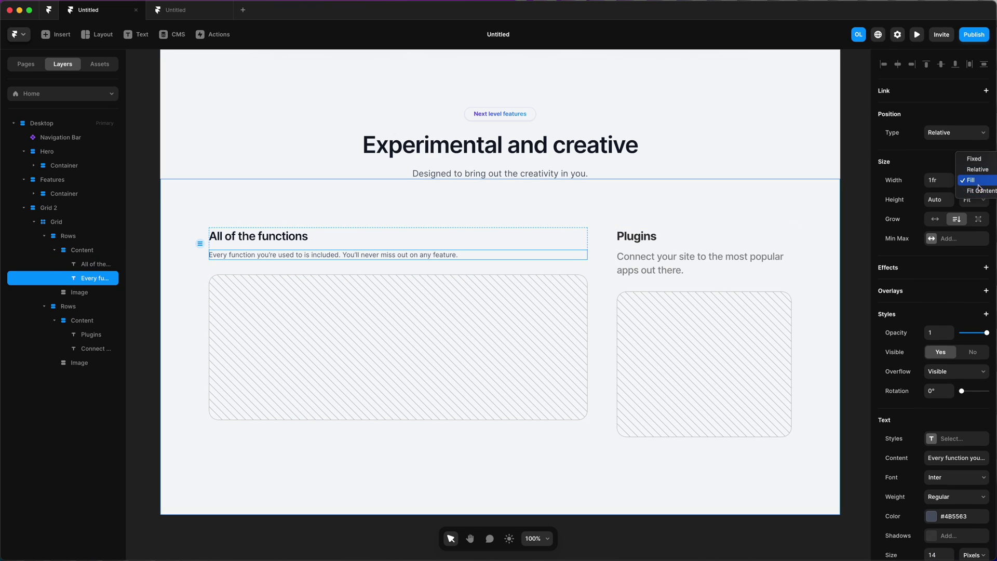
{"action": "left_click", "coordinate": [954, 240]}
{"action": "left_click", "coordinate": [933, 240]}
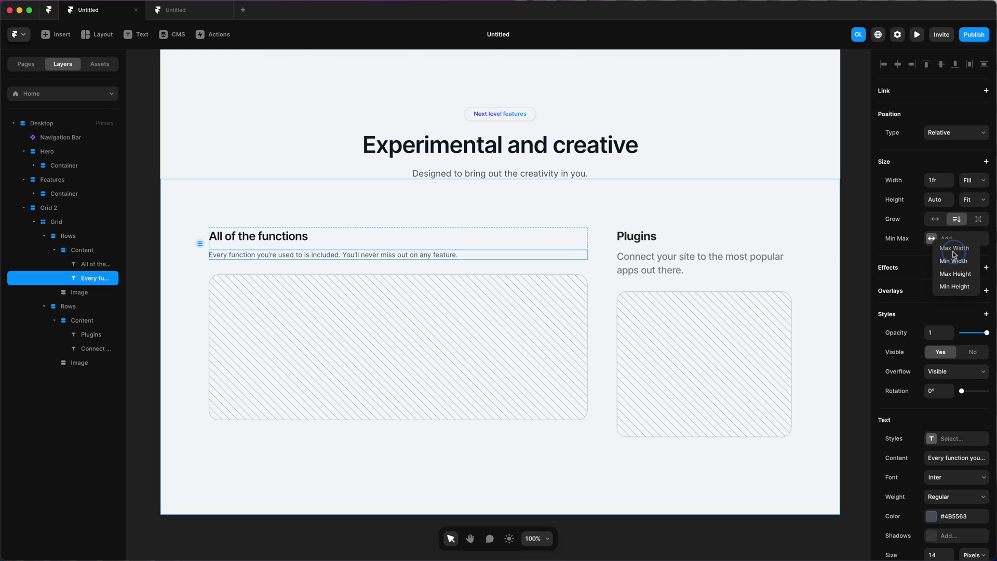
{"action": "left_click", "coordinate": [951, 253]}
{"action": "left_click", "coordinate": [940, 240]}
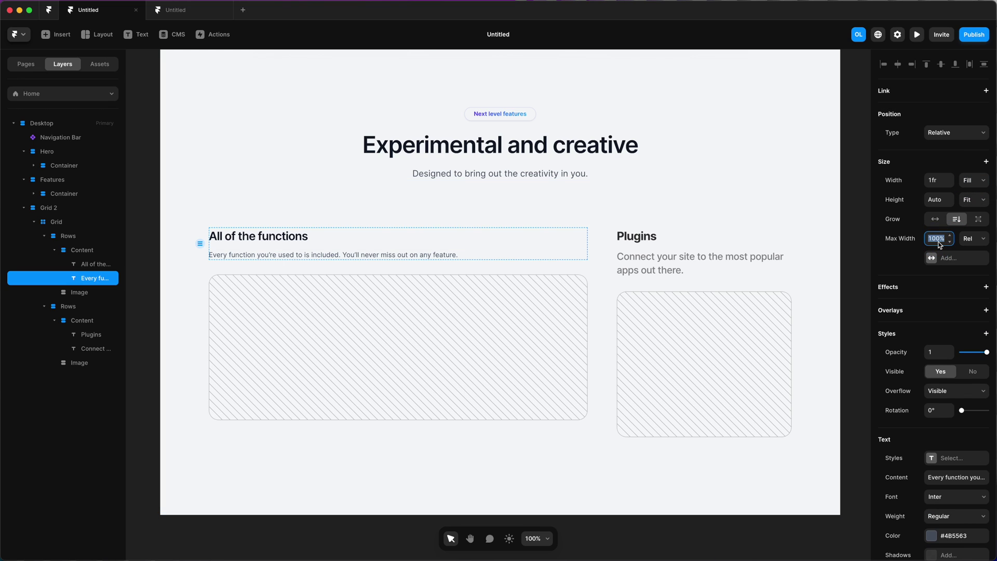
{"action": "type", "text": "500px"}
{"action": "key", "text": "Return"}
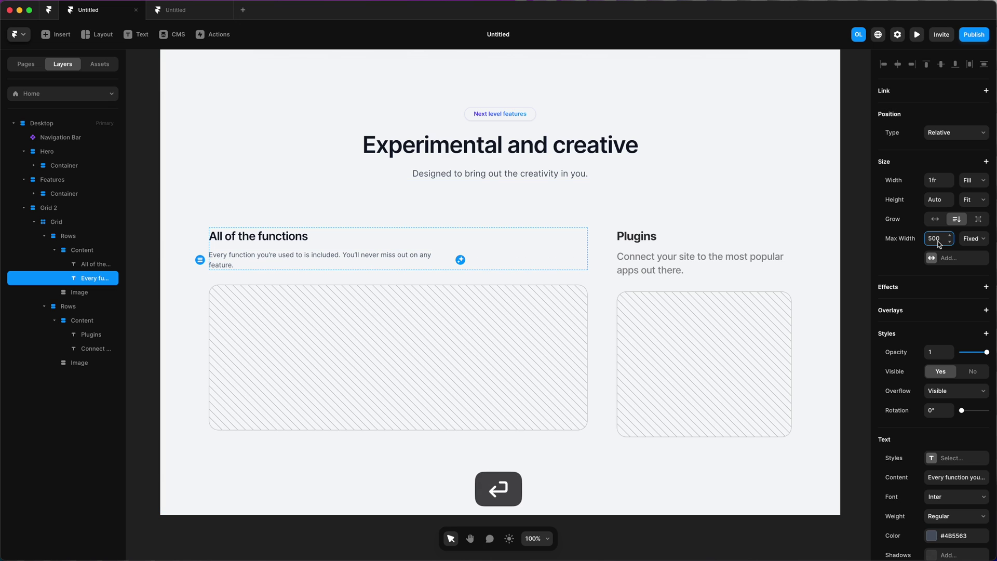
{"action": "key", "text": "shift+Down"}
{"action": "key", "text": "shift+Down"}
{"action": "key", "text": "shift+Down"}
{"action": "key", "text": "shift+Down"}
{"action": "key", "text": "shift+Down"}
{"action": "key", "text": "shift+Down"}
{"action": "key", "text": "shift+Down"}
{"action": "key", "text": "shift+Down"}
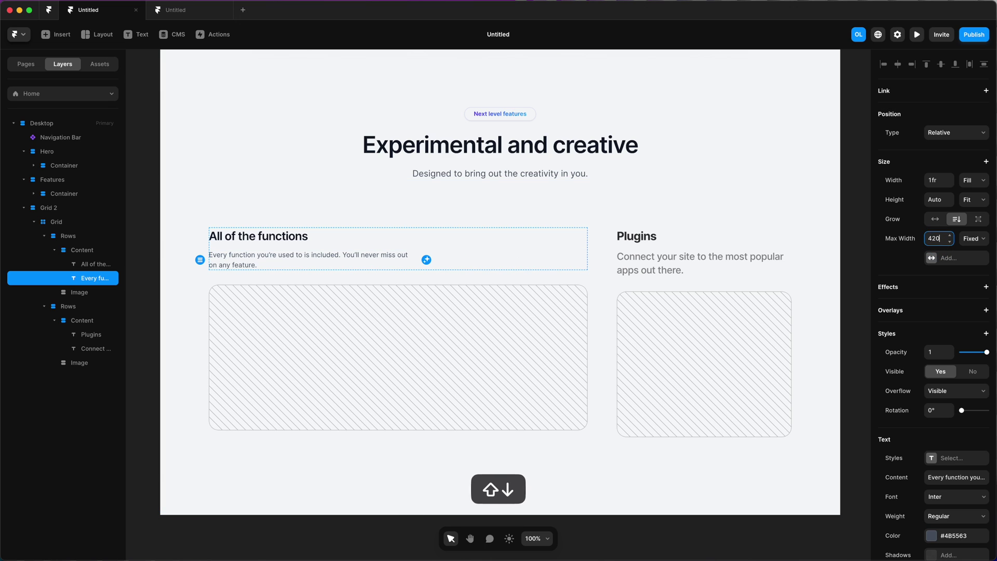
{"action": "key", "text": "shift+Down"}
{"action": "key", "text": "shift+Down"}
{"action": "key", "text": "shift+Down"}
{"action": "key", "text": "shift+Down"}
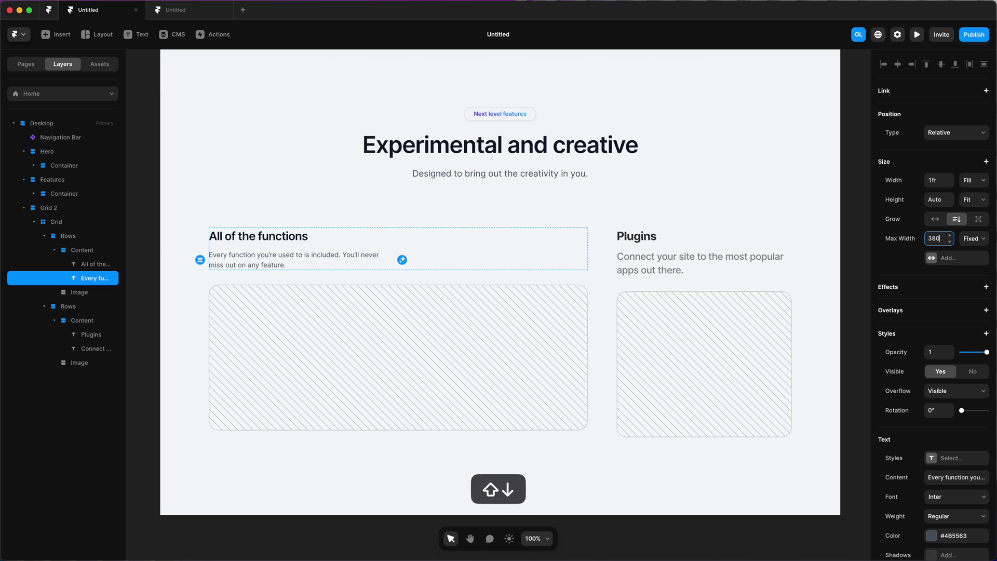
{"action": "key", "text": "shift+Down"}
{"action": "key", "text": "shift+Down"}
{"action": "key", "text": "shift+Down"}
{"action": "key", "text": "shift+Down"}
{"action": "key", "text": "shift+Down"}
{"action": "key", "text": "shift+Down"}
{"action": "key", "text": "shift+Down"}
{"action": "key", "text": "shift+Down"}
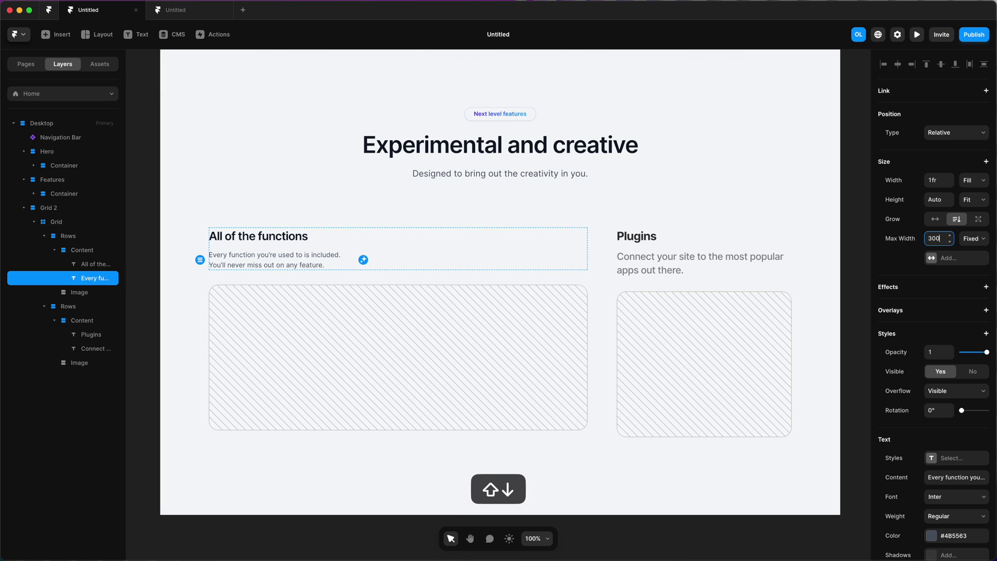
Import the Cards graphic and nest it inside the wide card's Image frame
{"action": "left_click", "coordinate": [398, 358]}
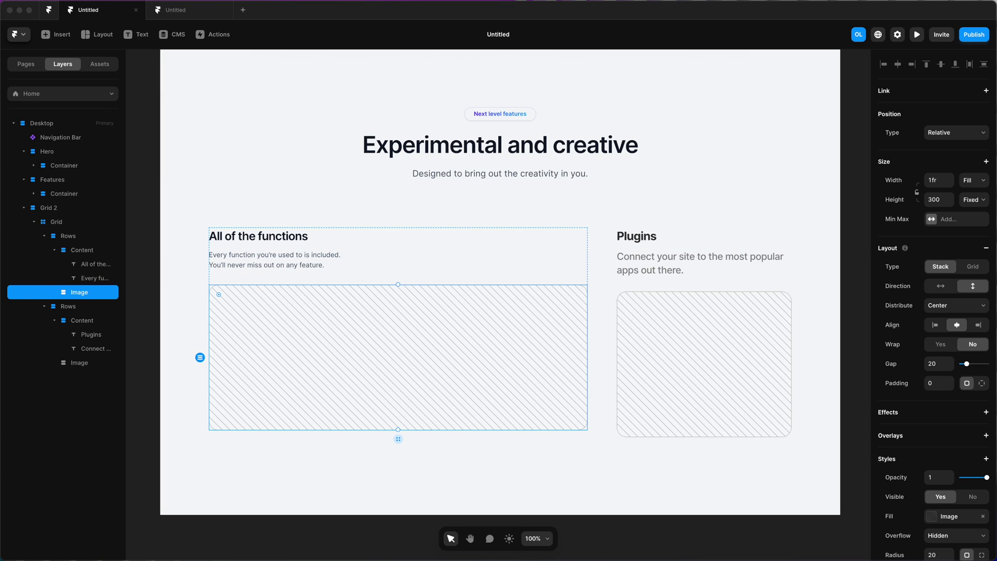
{"action": "left_click_drag", "start_coordinate": [10, 259], "coordinate": [335, 334]}
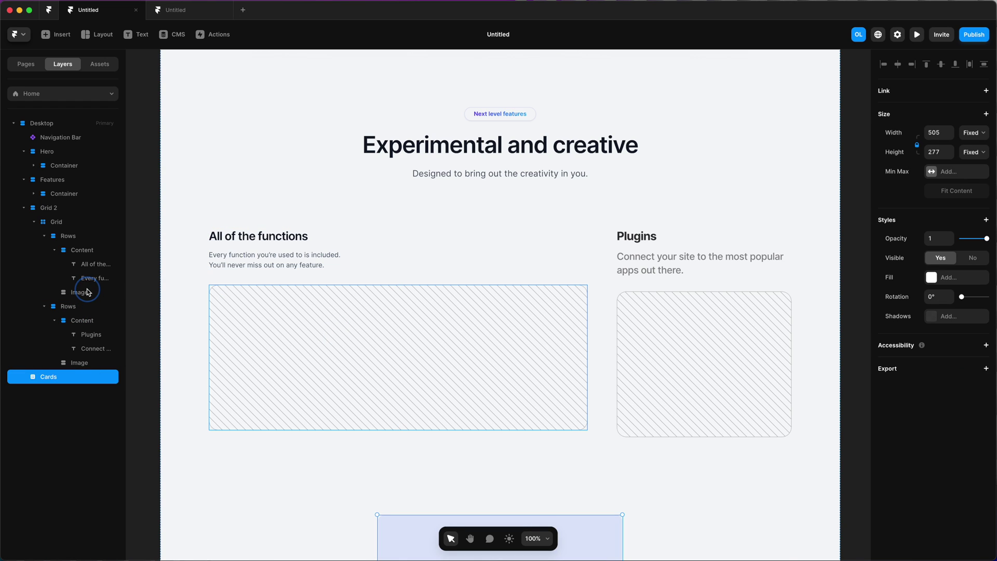
{"action": "left_click_drag", "start_coordinate": [47, 377], "coordinate": [71, 286]}
{"action": "mouse_move", "coordinate": [67, 289]}
{"action": "left_mouse_down"}
{"action": "mouse_move", "coordinate": [83, 298]}
{"action": "mouse_move", "coordinate": [75, 308]}
{"action": "left_mouse_up"}
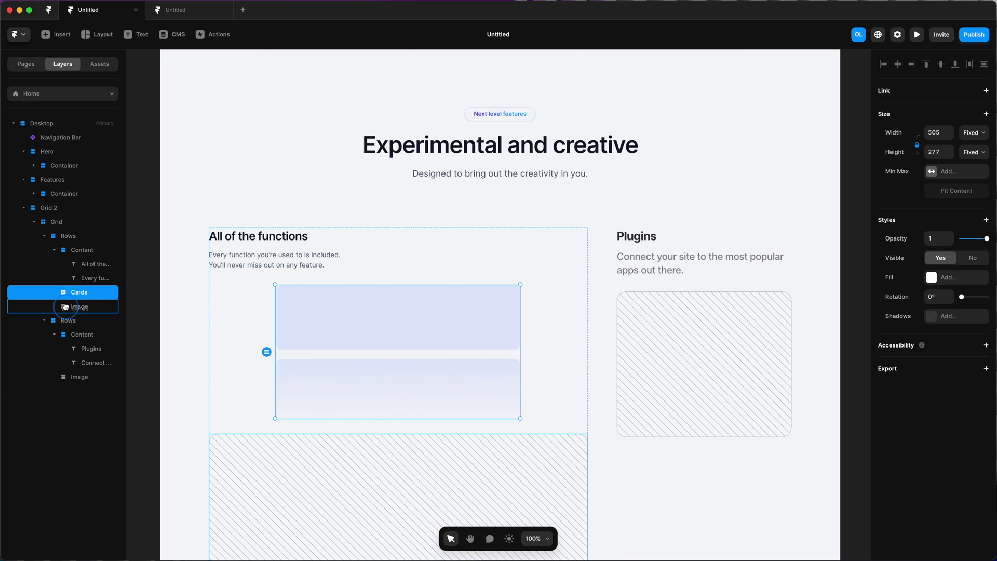
Remove the placeholder image fill from the wide card's Image frame
{"action": "left_click", "coordinate": [78, 292]}
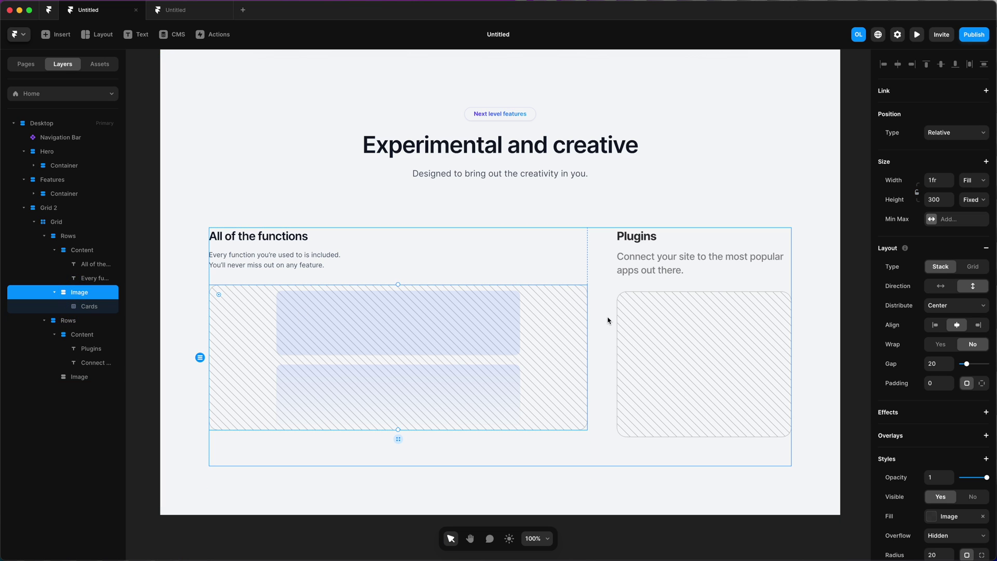
{"action": "scroll", "coordinate": [927, 396], "scroll_direction": "down", "scroll_amount": 2}
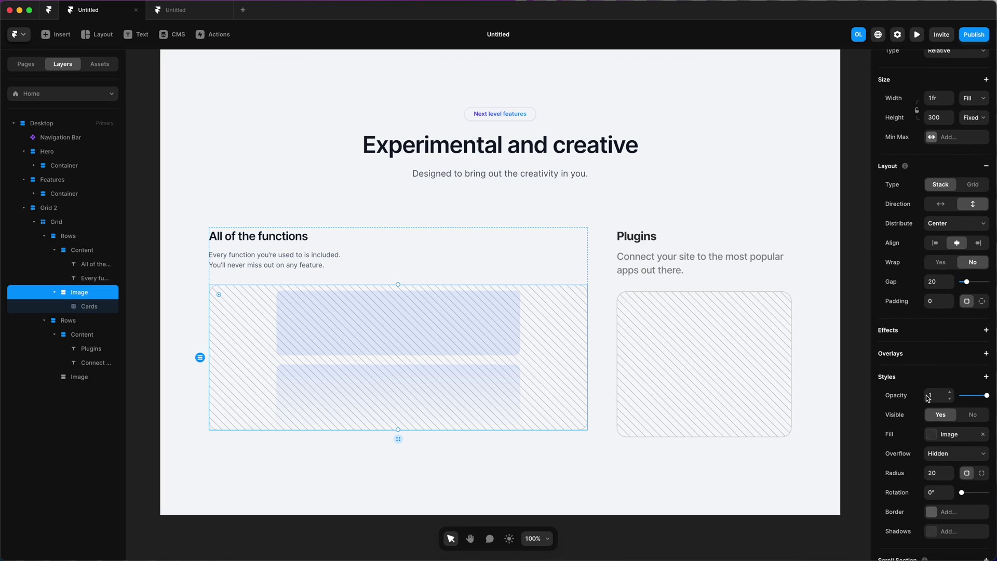
{"action": "left_click", "coordinate": [983, 435]}
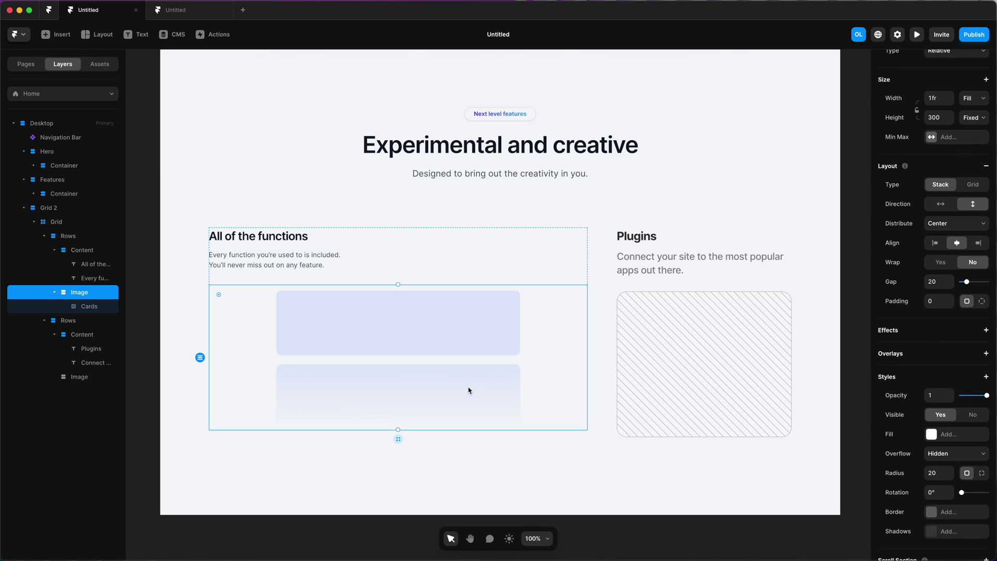
Give the wide card's Rows stack a 1 px solid #000000 border with reduced opacity and a corner radius of 10
{"action": "left_click", "coordinate": [69, 238]}
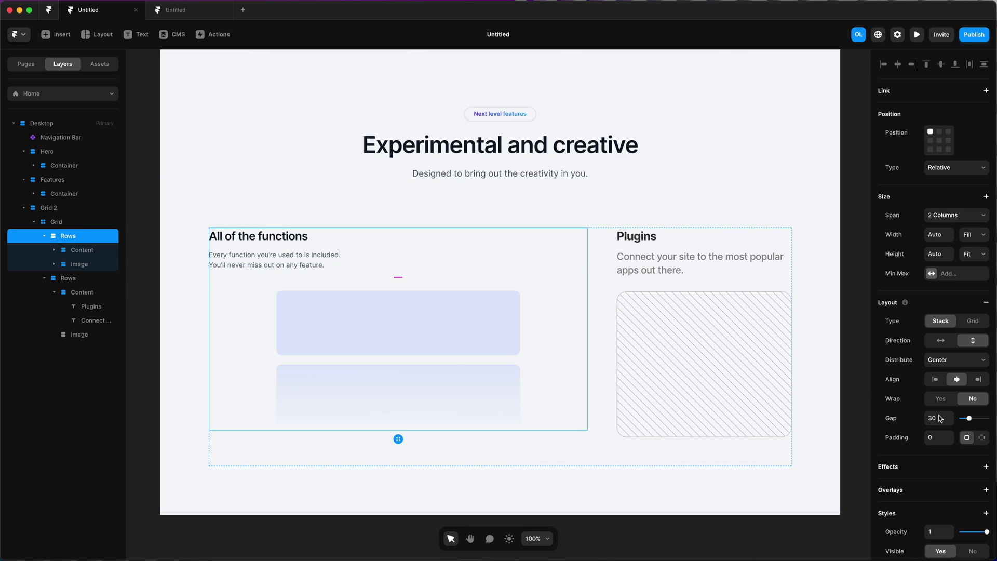
{"action": "scroll", "coordinate": [940, 418], "scroll_direction": "down", "scroll_amount": 5}
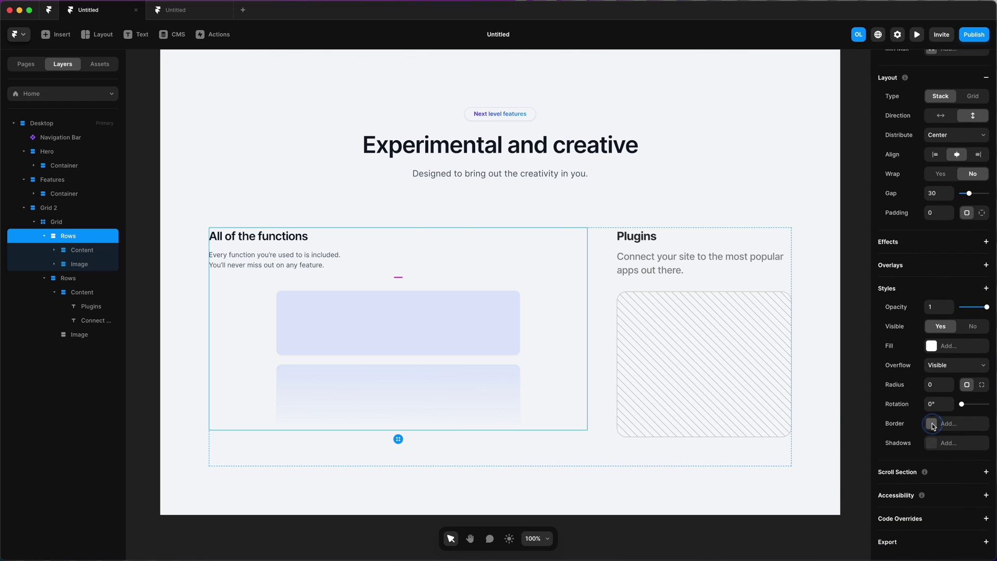
{"action": "left_click", "coordinate": [932, 426]}
{"action": "left_click", "coordinate": [841, 457]}
{"action": "key", "text": "Return"}
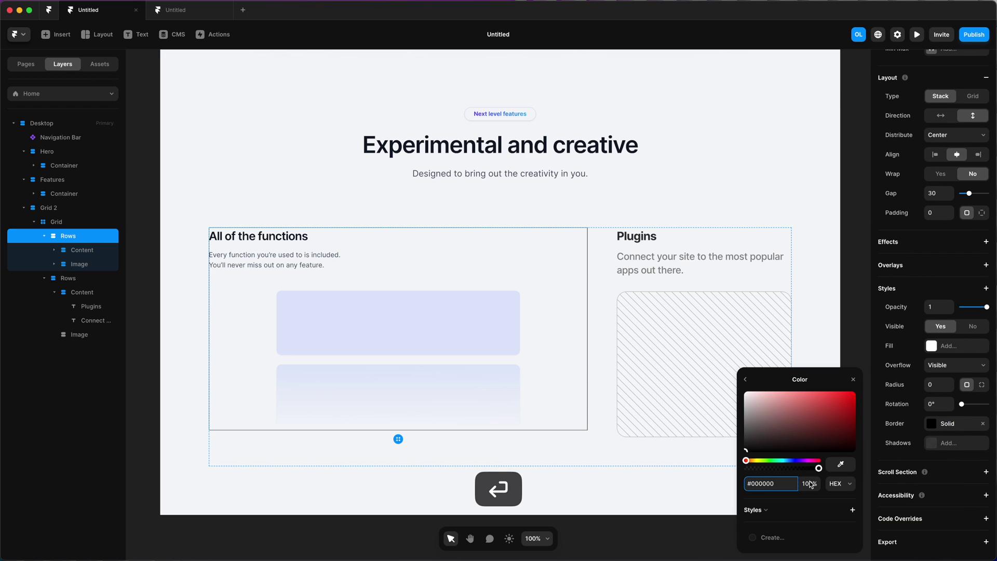
{"action": "key", "text": "Return"}
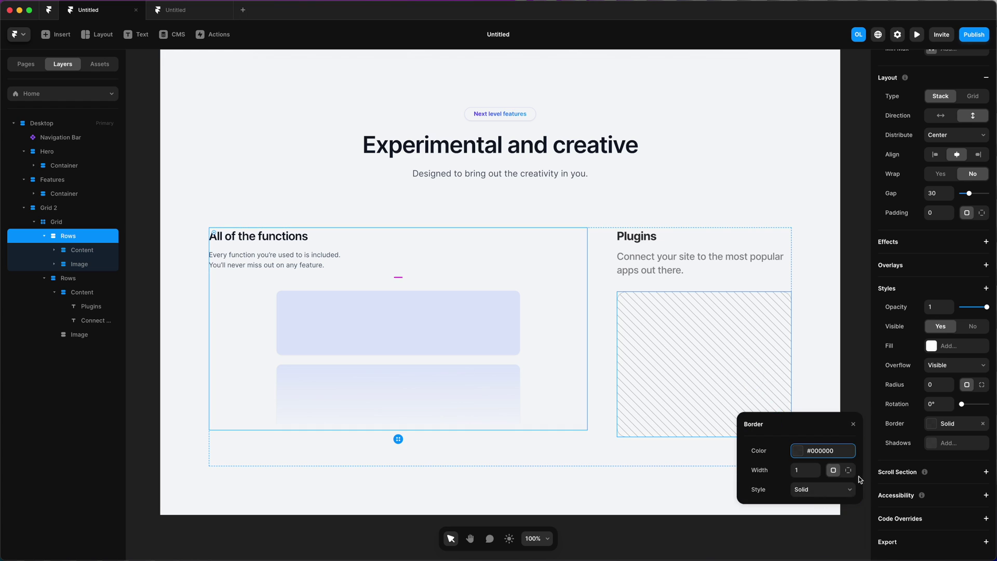
{"action": "left_click", "coordinate": [937, 386]}
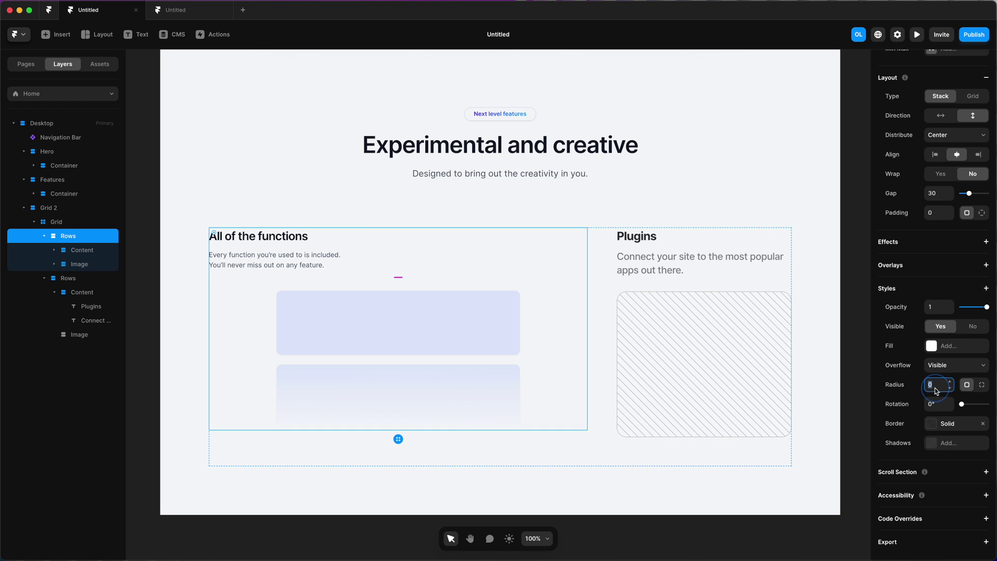
{"action": "key", "text": "shift+Up"}
Rename the wide card's Content layer as Text
{"action": "left_click", "coordinate": [83, 251]}
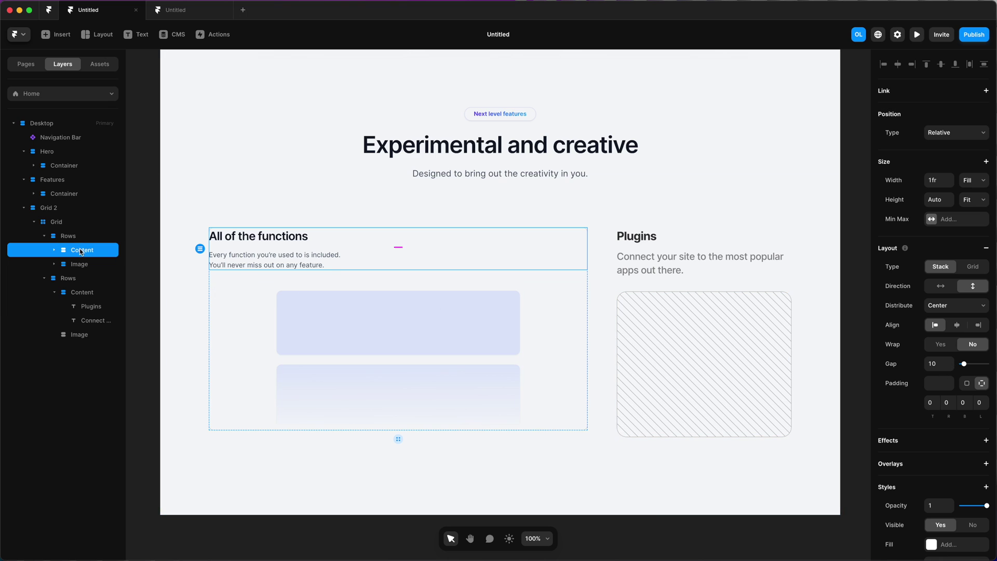
{"action": "double_click", "coordinate": [80, 249]}
{"action": "type", "text": "Text"}
{"action": "key", "text": "Return"}
Set the Text stack's padding to 40 at its top, right and left, keeping 0 at its bottom
{"action": "left_click", "coordinate": [932, 402]}
{"action": "key", "text": "shift+Up"}
{"action": "key", "text": "shift+Up"}
{"action": "key", "text": "shift+Up"}
{"action": "key", "text": "shift+Up"}
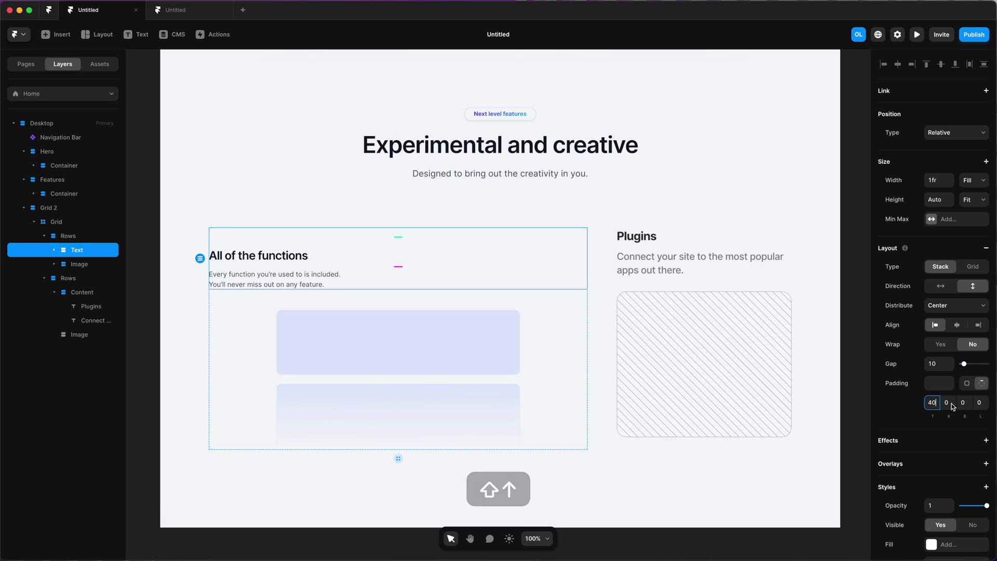
{"action": "left_click", "coordinate": [946, 402]}
{"action": "type", "text": "40"}
{"action": "key", "text": "Return"}
{"action": "left_click", "coordinate": [979, 402]}
{"action": "type", "text": "40"}
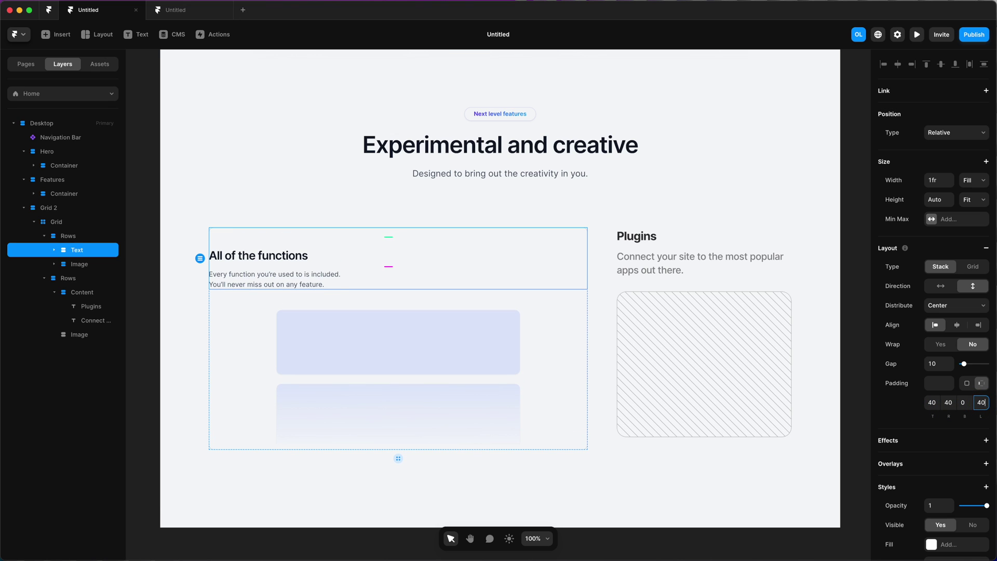
{"action": "key", "text": "Return"}
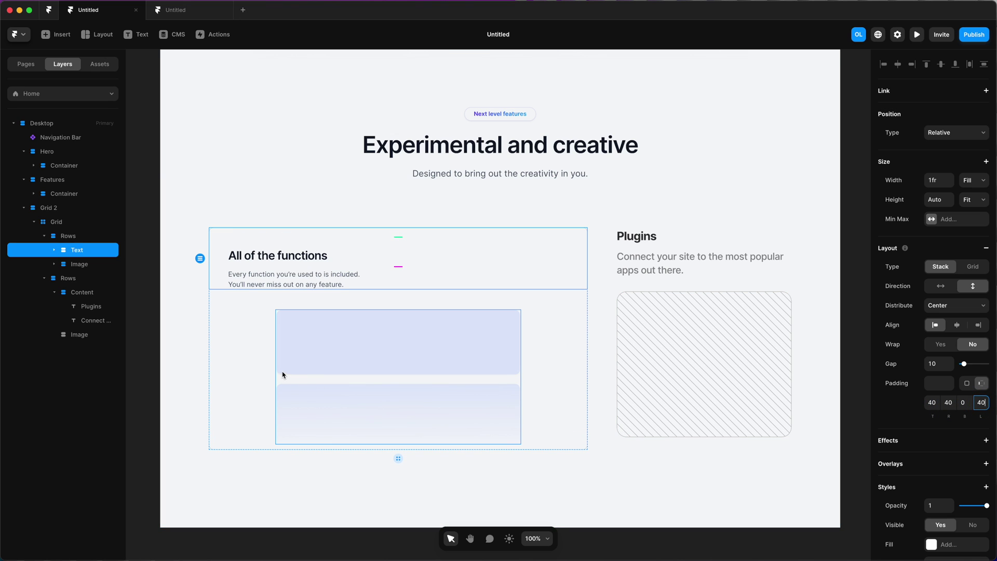
Replace the Plugins card's Content and Image layers with copies of the wide card's Text and Image layers
{"action": "left_click", "coordinate": [80, 263], "text": "super"}
{"action": "key", "text": "super+c"}
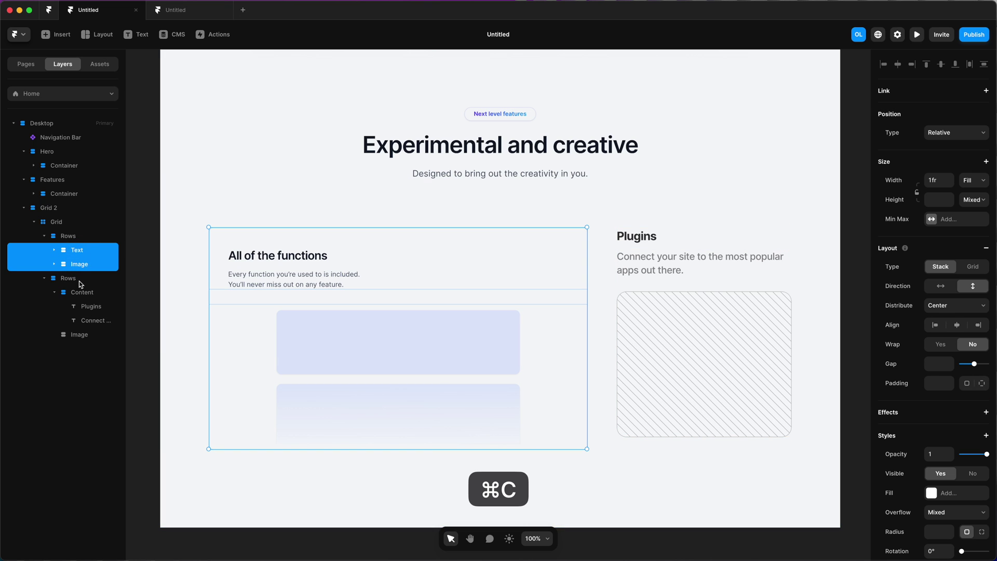
{"action": "left_click", "coordinate": [73, 281]}
{"action": "key", "text": "super+v"}
{"action": "left_click", "coordinate": [83, 292]}
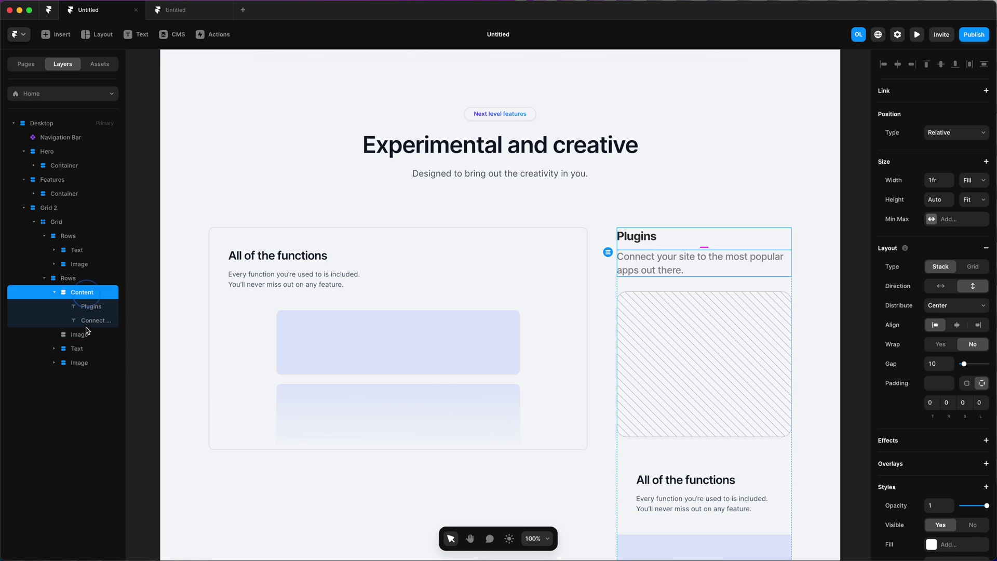
{"action": "left_click", "coordinate": [83, 335], "text": "shift"}
{"action": "key", "text": "Delete"}
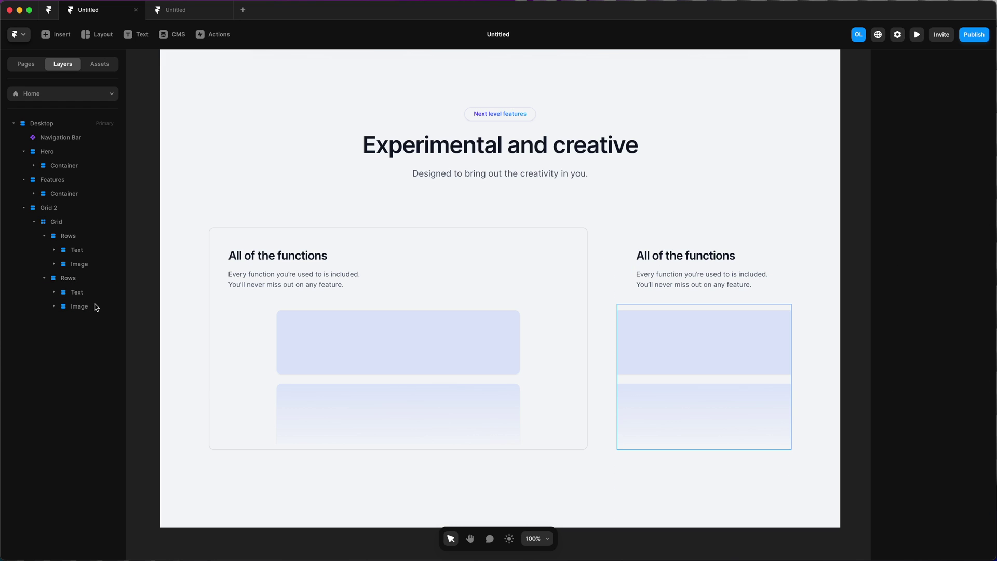
Change the narrow card's heading to "Connectivity" and its description to "Rest assured you'll be able to connect to all of your favourite apps and services."
{"action": "left_click", "coordinate": [79, 293]}
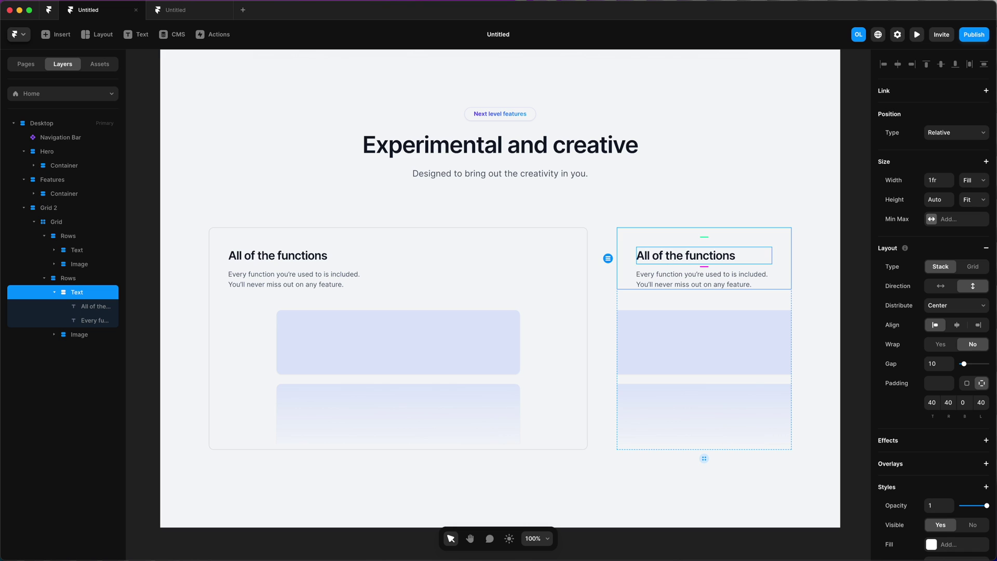
{"action": "key", "text": "super+c"}
{"action": "left_click", "coordinate": [681, 258]}
{"action": "double_click", "coordinate": [680, 258]}
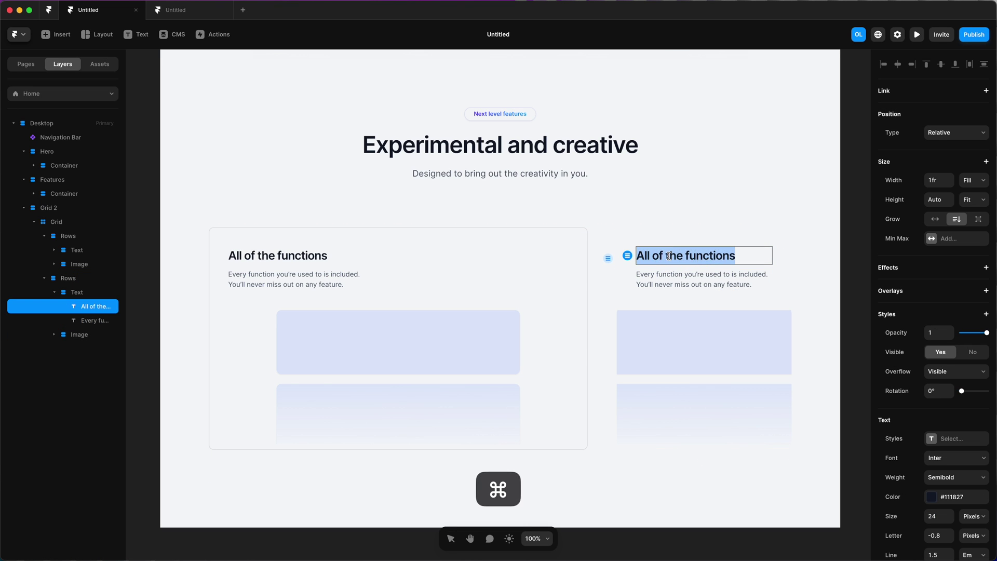
{"action": "key", "text": "super+v"}
{"action": "key", "text": "Escape"}
{"action": "left_click", "coordinate": [99, 322]}
{"action": "key", "text": "super+v"}
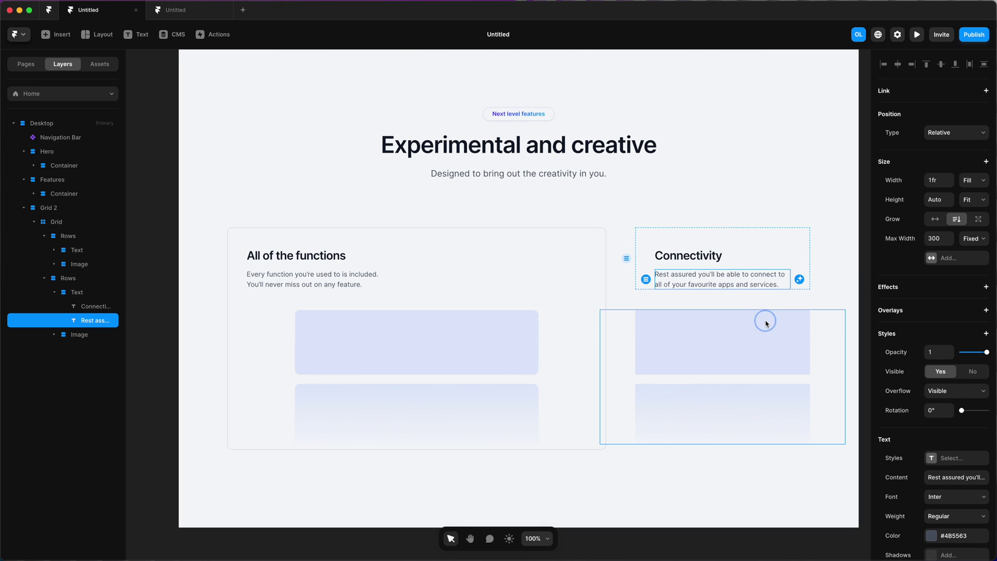
Replace the Cards graphic in the Connectivity card's Image stack with the rings graphic
{"action": "left_click", "coordinate": [730, 347]}
{"action": "scroll", "coordinate": [734, 350], "scroll_direction": "down", "scroll_amount": 2}
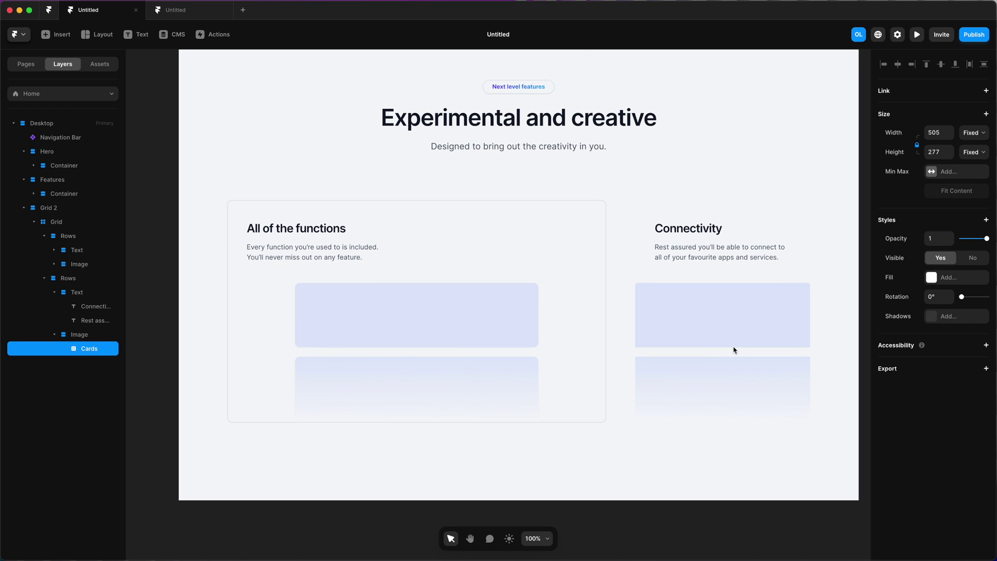
{"action": "left_click_drag", "start_coordinate": [62, 274], "coordinate": [696, 385]}
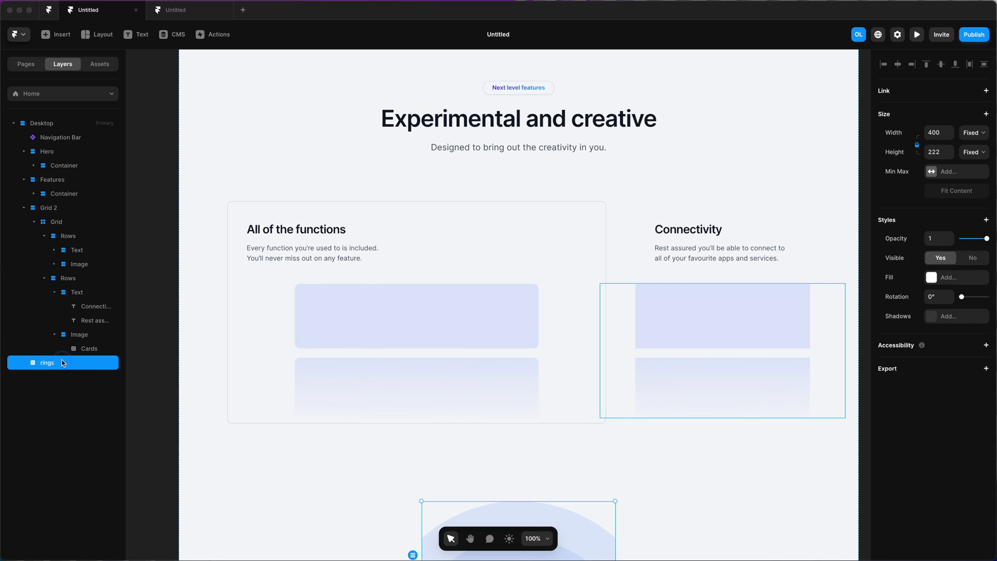
{"action": "left_click_drag", "start_coordinate": [61, 362], "coordinate": [82, 359]}
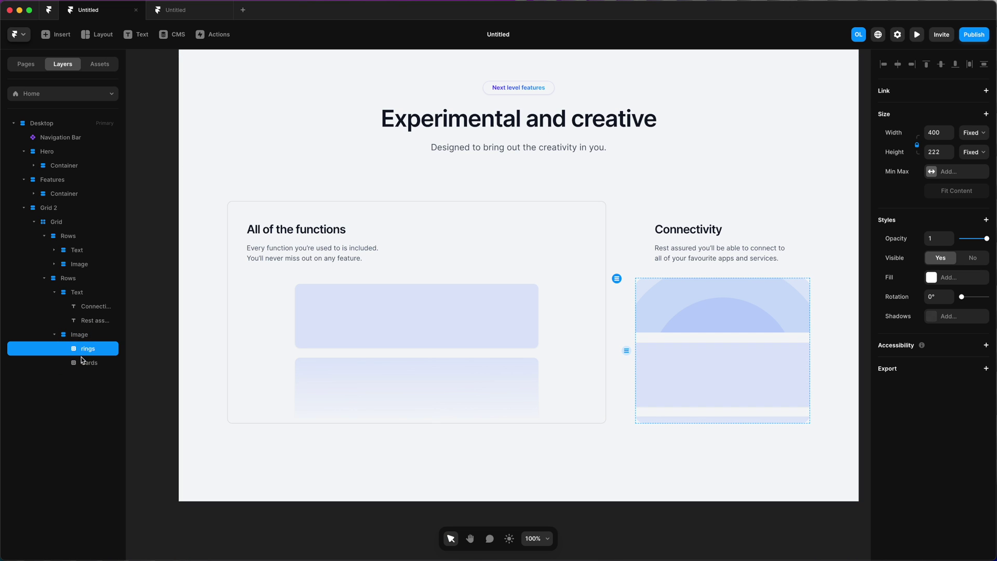
{"action": "left_click", "coordinate": [81, 364]}
{"action": "key", "text": "Delete"}
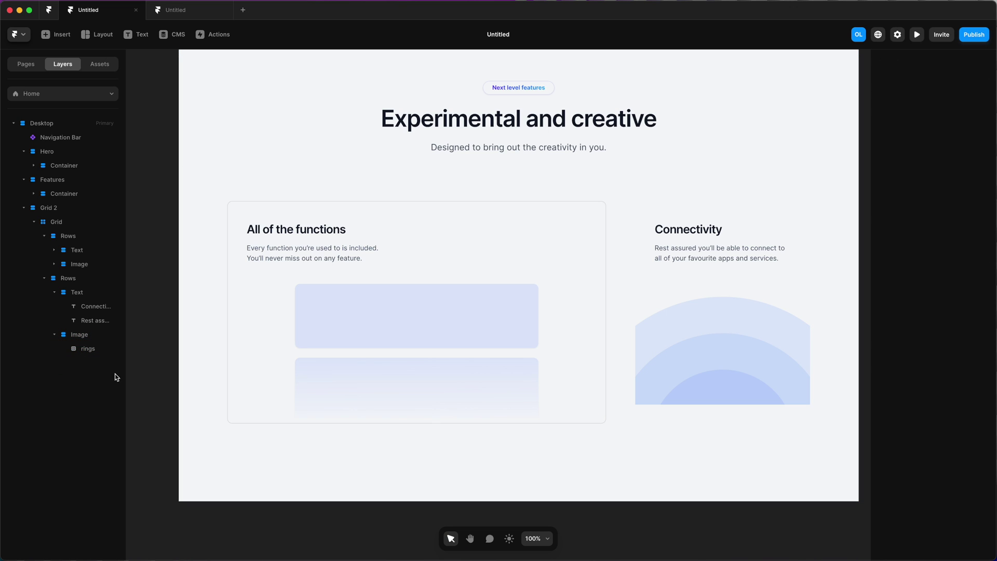
Give the Connectivity card's Rows stack a solid #000000 border at 10% opacity
{"action": "left_click", "coordinate": [44, 278]}
{"action": "left_click", "coordinate": [66, 278]}
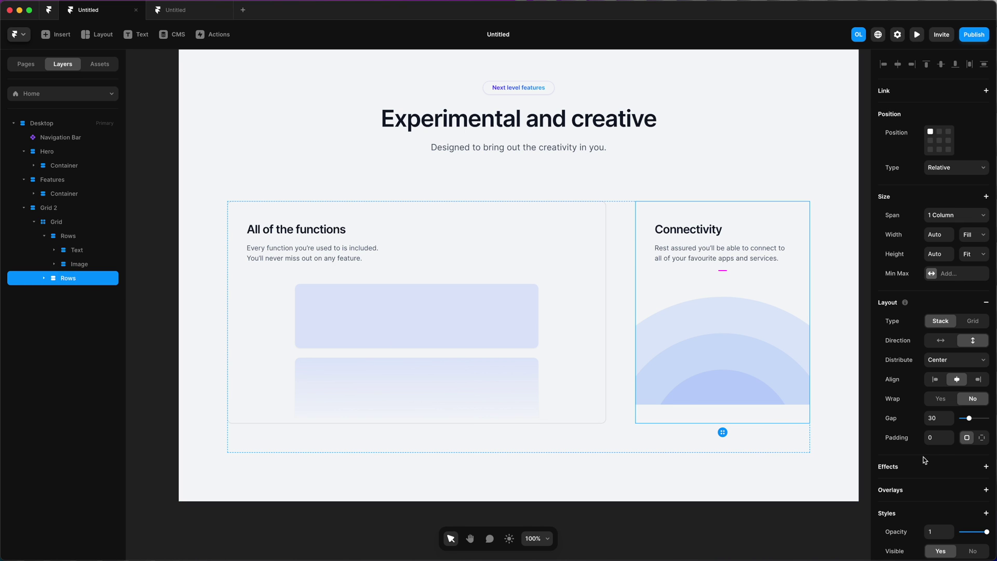
{"action": "scroll", "coordinate": [927, 464], "scroll_direction": "down", "scroll_amount": 5}
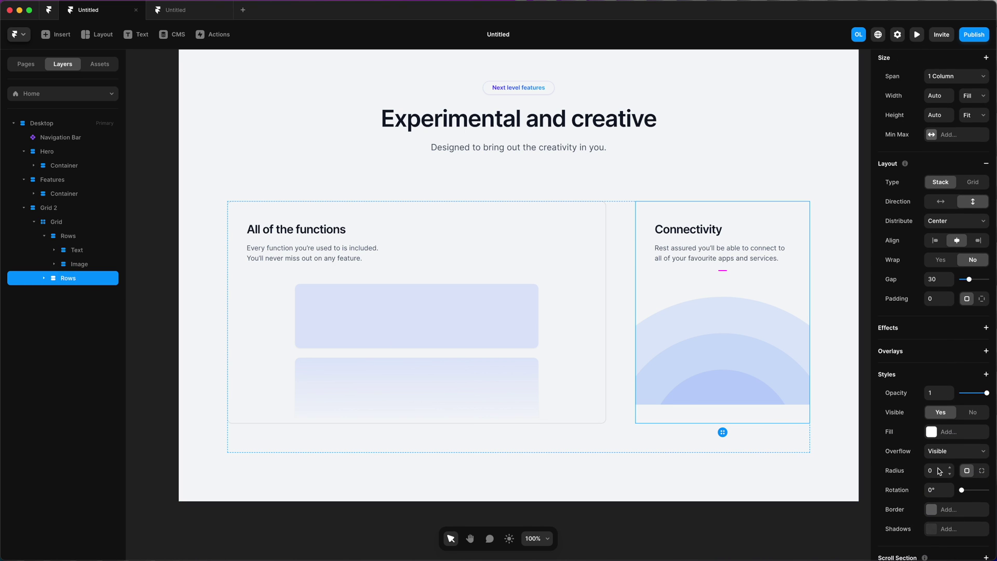
{"action": "left_click", "coordinate": [933, 511]}
{"action": "left_click", "coordinate": [824, 503]}
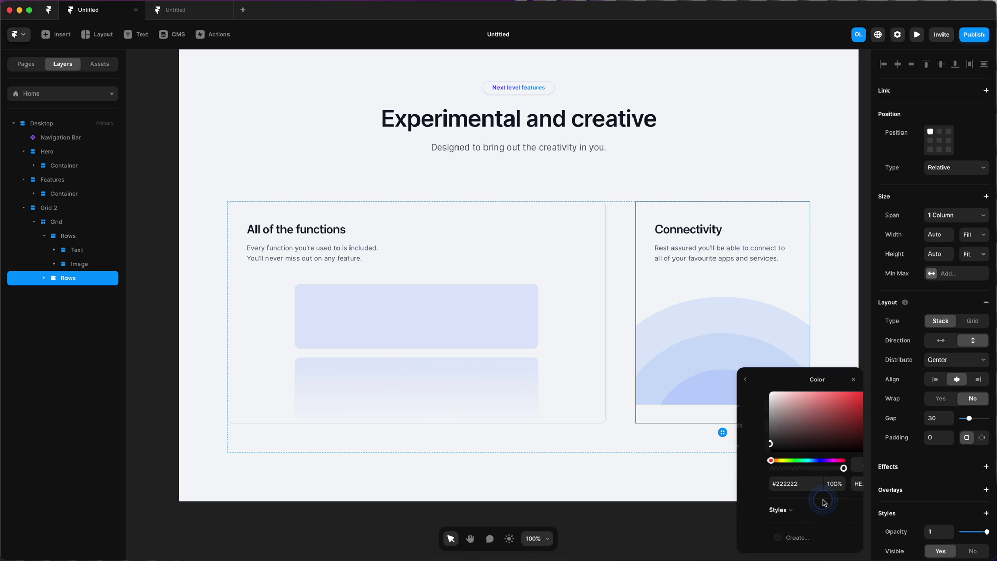
{"action": "type", "text": "00"}
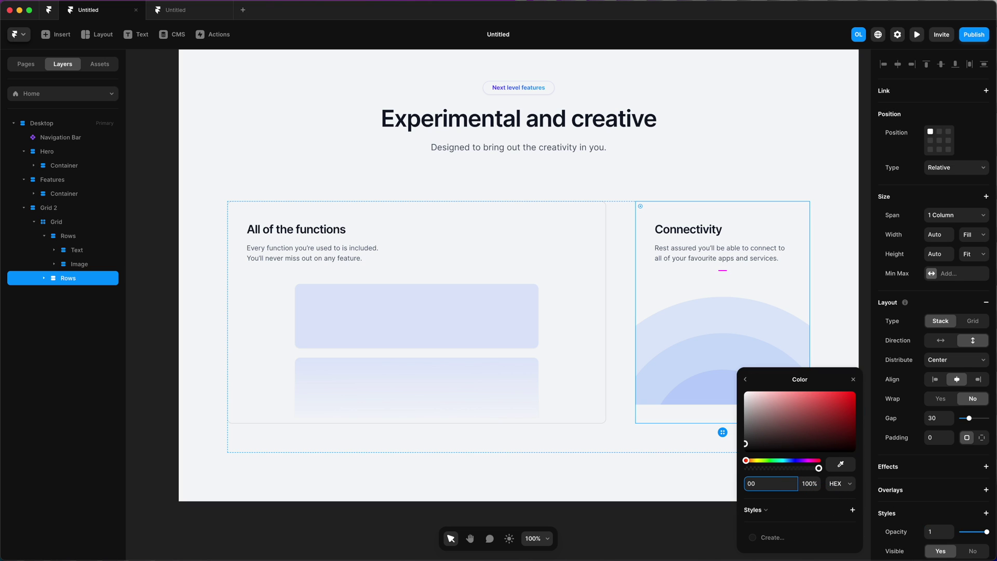
{"action": "type", "text": "0"}
{"action": "left_click", "coordinate": [809, 483]}
{"action": "type", "text": "10"}
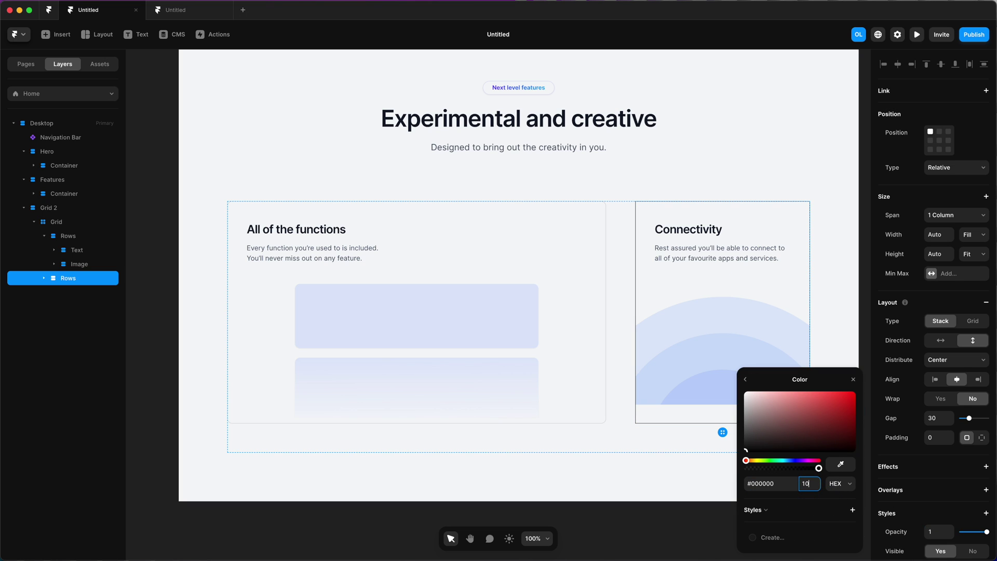
{"action": "key", "text": "Return"}
Set the Connectivity card's corner radius to 10
{"action": "scroll", "coordinate": [921, 506], "scroll_direction": "down", "scroll_amount": 5}
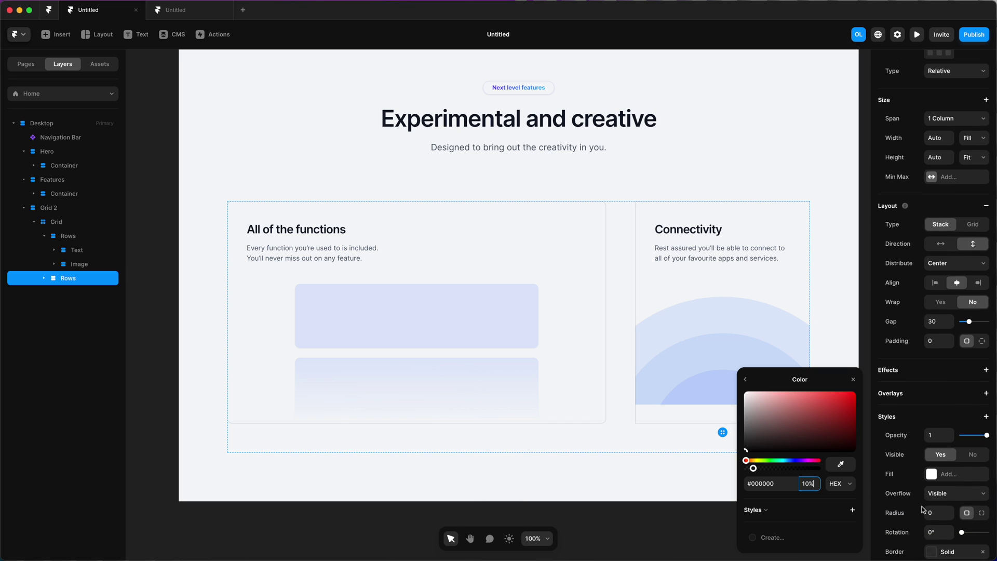
{"action": "left_click", "coordinate": [936, 488]}
{"action": "key", "text": "shift+Up"}
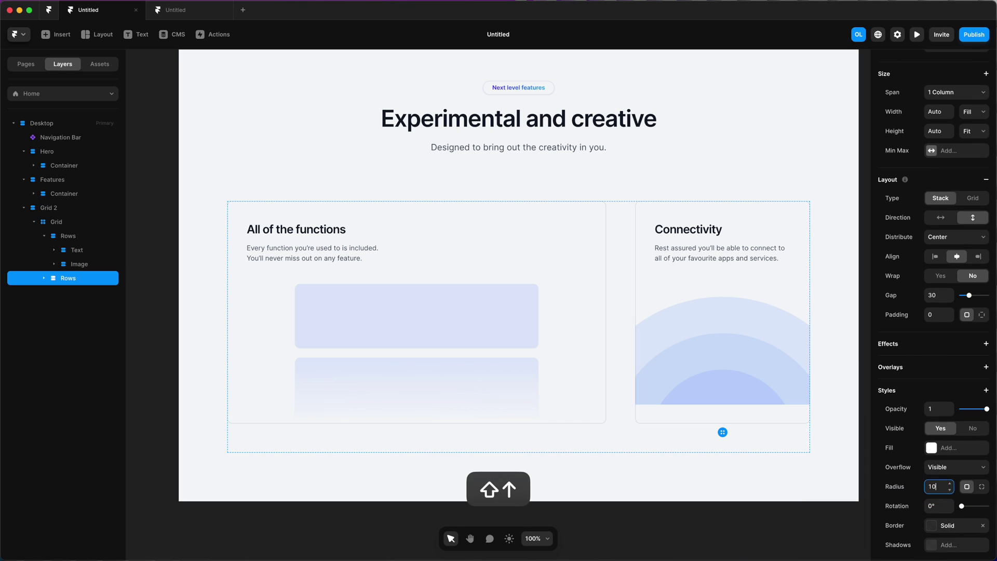
Set the top padding of the Connectivity card's Image stack to 80, keeping the other sides at 0
{"action": "left_click", "coordinate": [743, 378]}
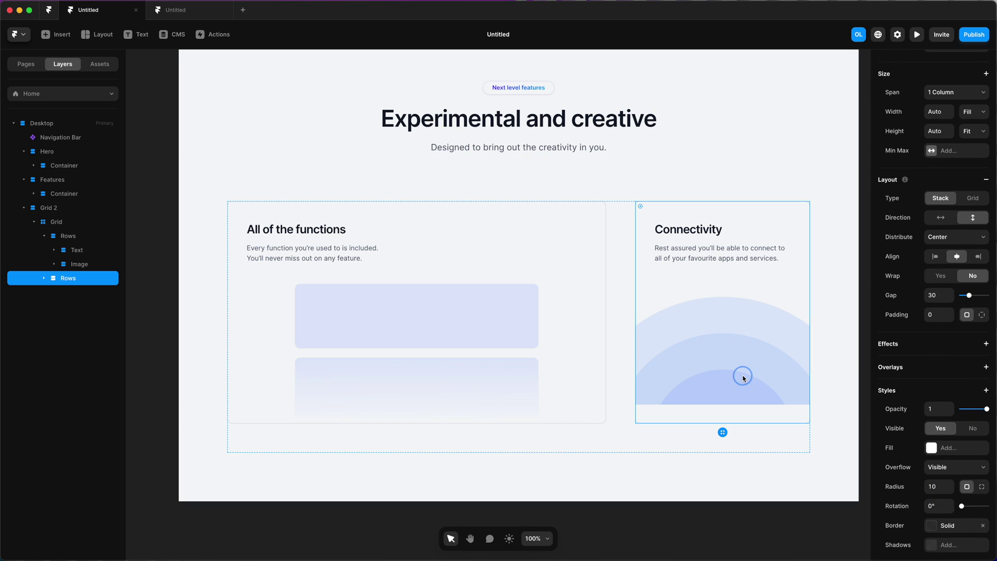
{"action": "left_click", "coordinate": [741, 377]}
{"action": "left_click", "coordinate": [982, 383]}
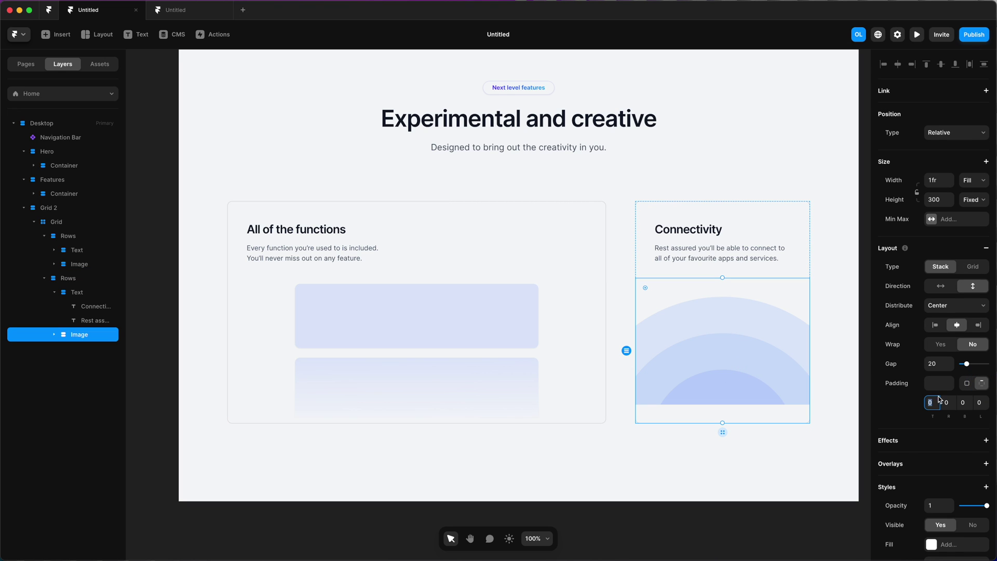
{"action": "key", "text": "shift+Up"}
{"action": "key", "text": "shift+Up"}
{"action": "key", "text": "shift+Up"}
{"action": "key", "text": "shift+Up"}
{"action": "key", "text": "shift+Up"}
{"action": "key", "text": "shift+Up"}
{"action": "key", "text": "shift+Up"}
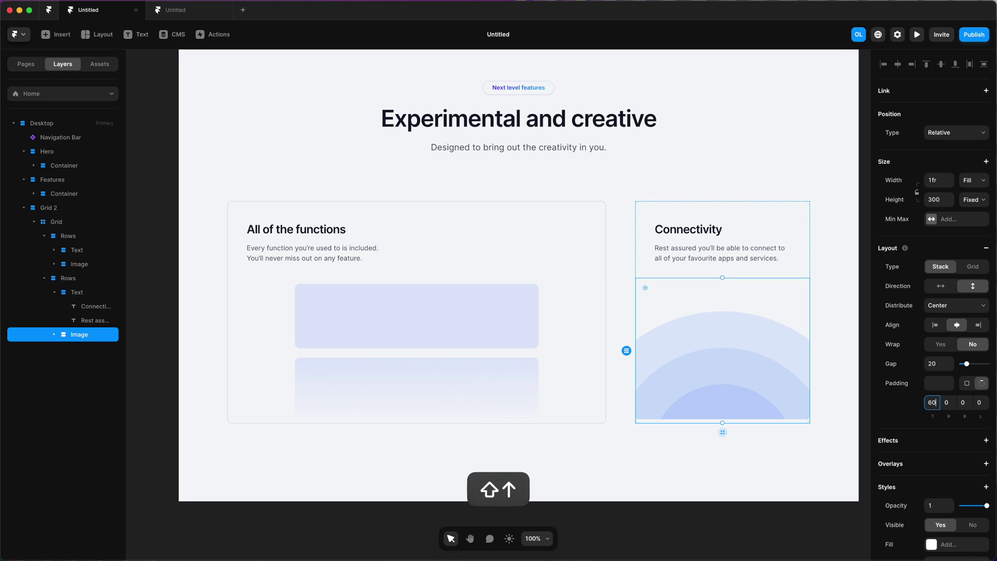
{"action": "key", "text": "shift+Up"}
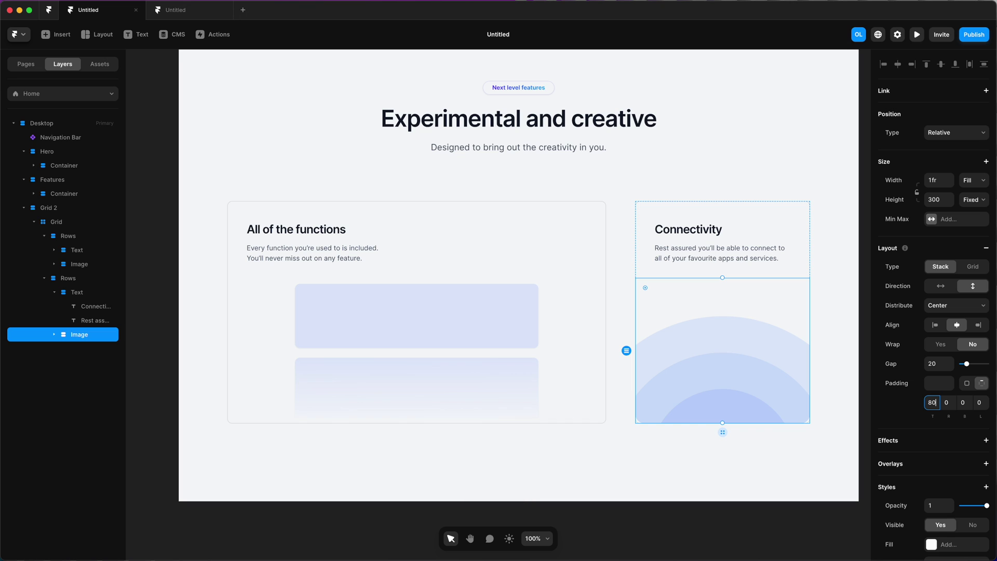
Rename the Grid 2 section as Large Features
{"action": "left_click", "coordinate": [830, 385]}
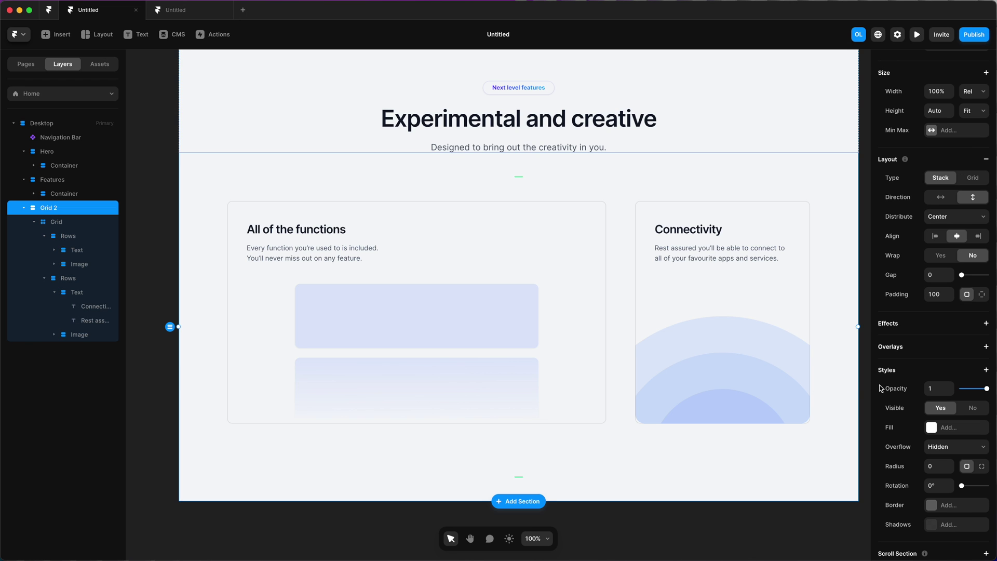
{"action": "left_click", "coordinate": [53, 208]}
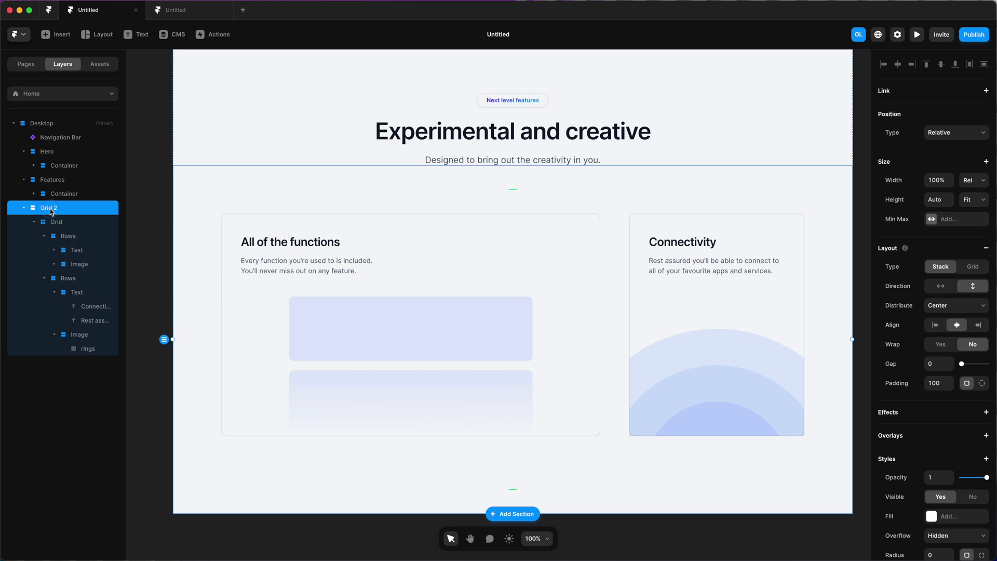
{"action": "double_click", "coordinate": [51, 210]}
{"action": "type", "text": "Larg"}
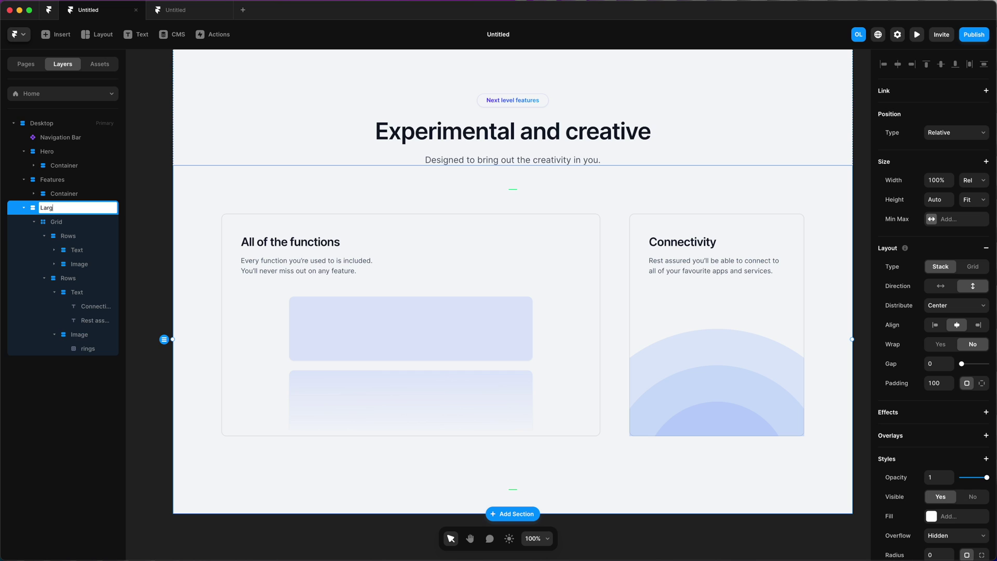
{"action": "type", "text": "e Features"}
{"action": "key", "text": "Return"}
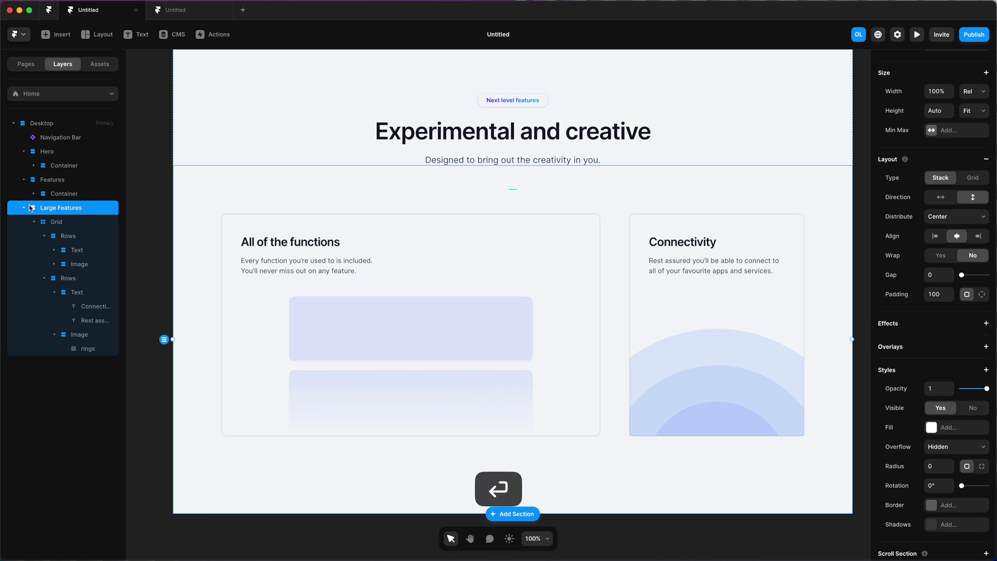
Set the Large Features section's padding to 60 on all sides
{"action": "left_click", "coordinate": [936, 299]}
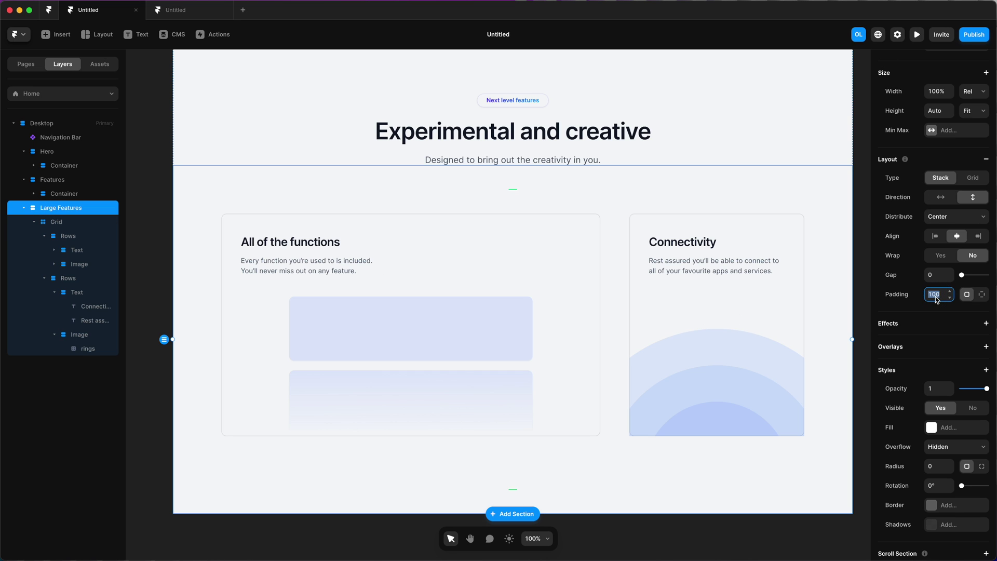
{"action": "key", "text": "shift+Down"}
{"action": "key", "text": "shift+Down"}
{"action": "key", "text": "shift+Down"}
{"action": "key", "text": "shift+Down"}
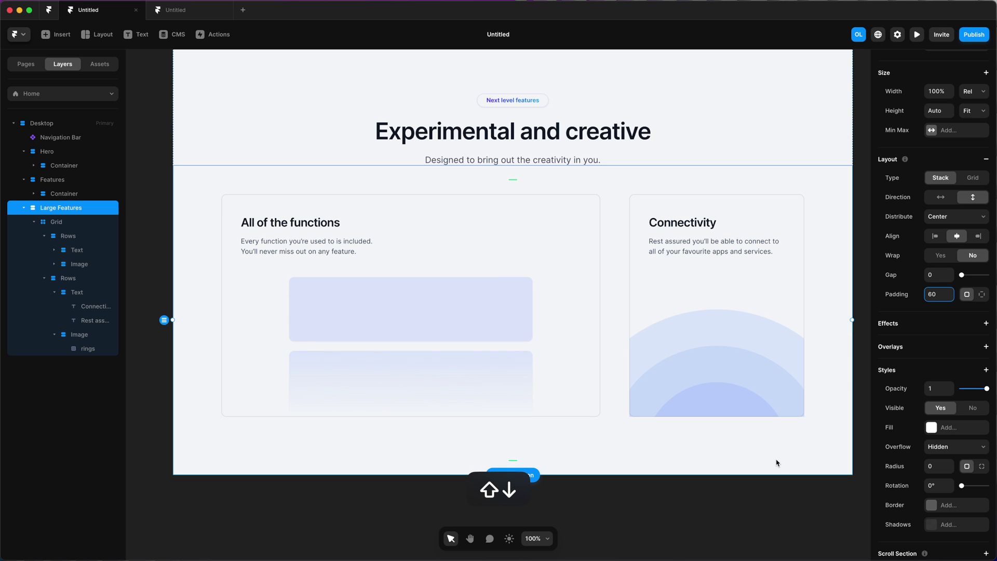
{"action": "left_click", "coordinate": [779, 525]}
Add a copy of the Large Features section directly below the original
{"action": "left_click", "coordinate": [352, 249]}
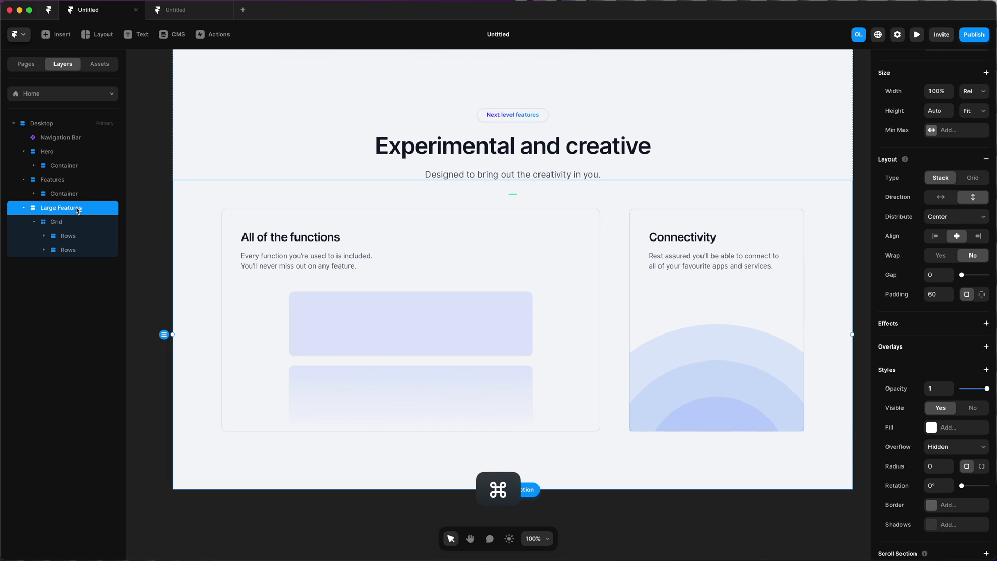
{"action": "key", "text": "super+v"}
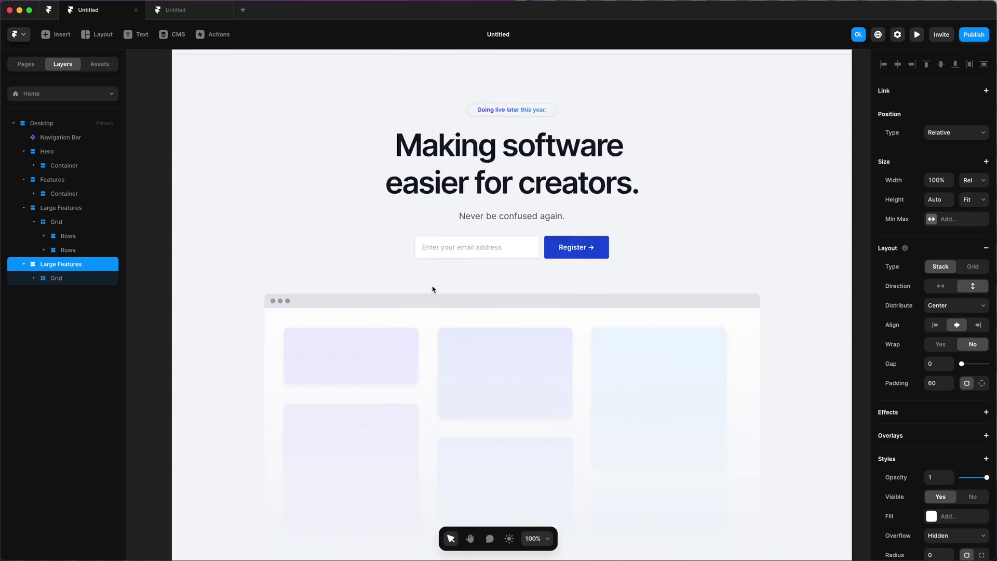
{"action": "scroll", "coordinate": [432, 289], "scroll_direction": "down", "scroll_amount": 15}
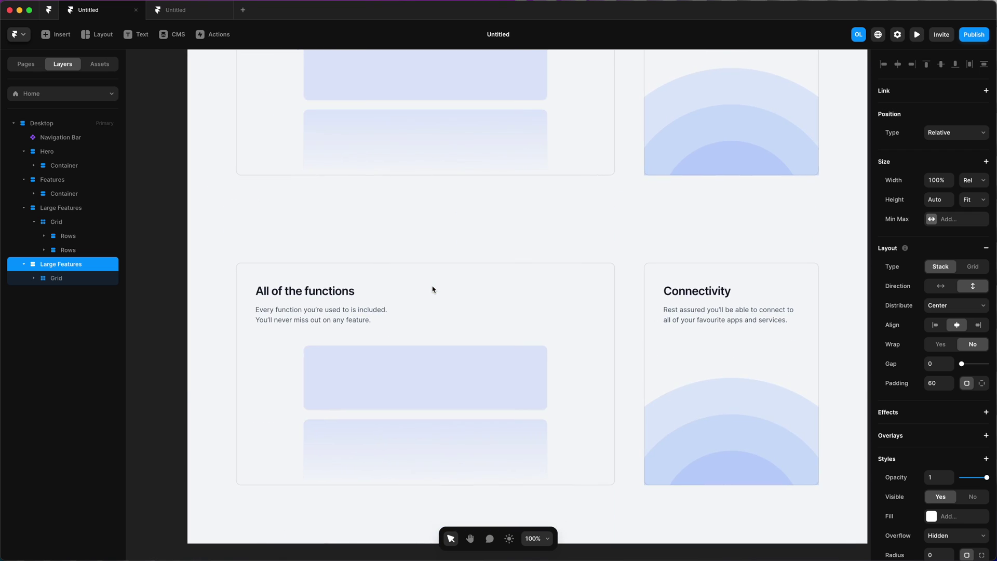
Rename the copied Large Features section as Small Features
{"action": "double_click", "coordinate": [48, 265]}
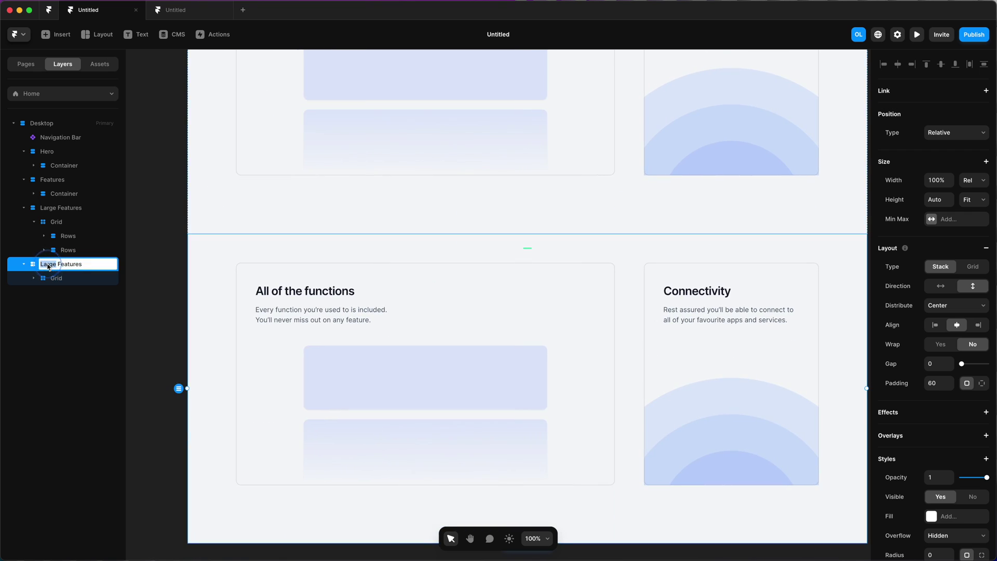
{"action": "type", "text": "Small"}
{"action": "key", "text": "Return"}
Delete the wide "All of the functions" card from the Small Features grid
{"action": "left_click", "coordinate": [45, 281]}
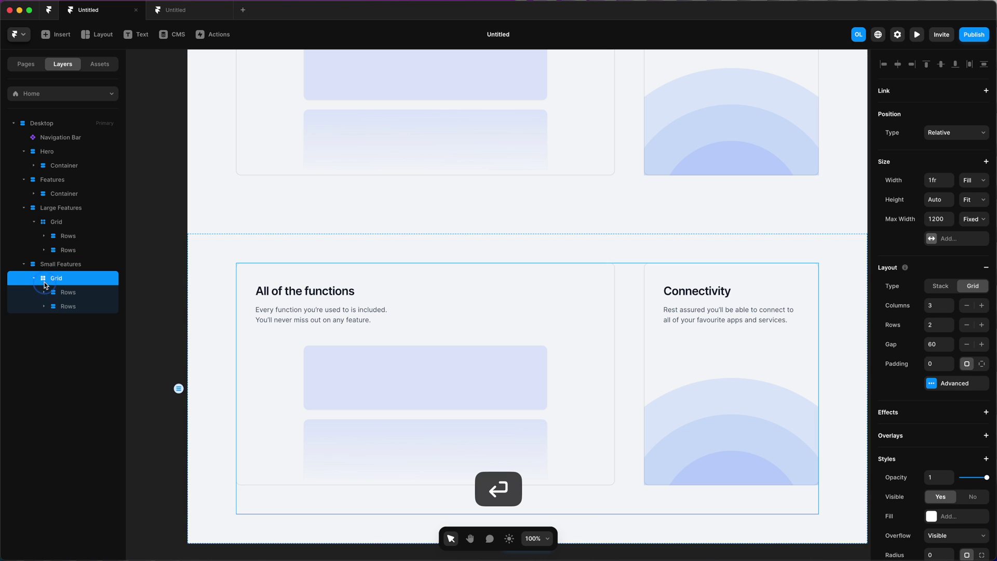
{"action": "left_click", "coordinate": [68, 293]}
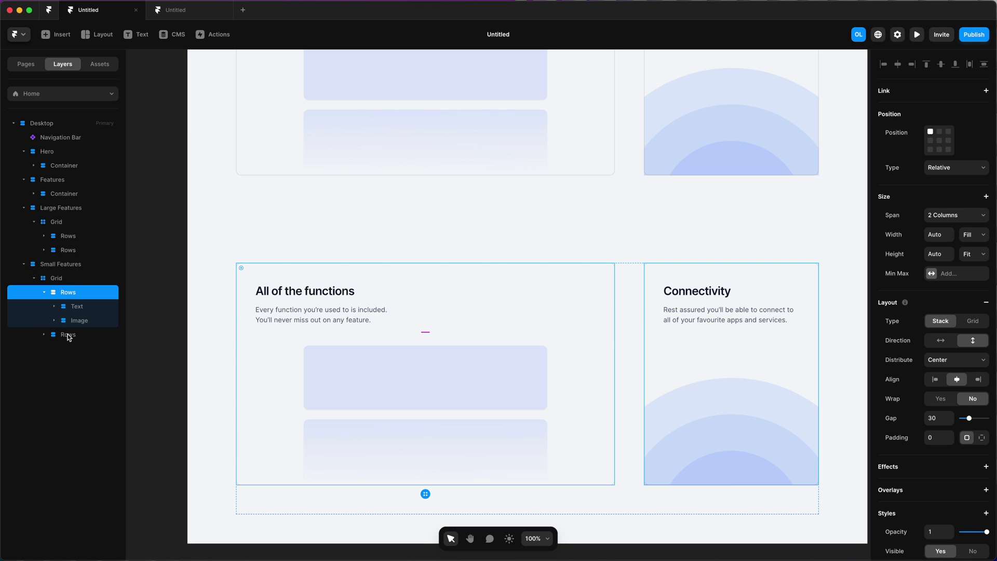
{"action": "left_click", "coordinate": [68, 335]}
{"action": "left_click", "coordinate": [79, 291]}
{"action": "key", "text": "Delete"}
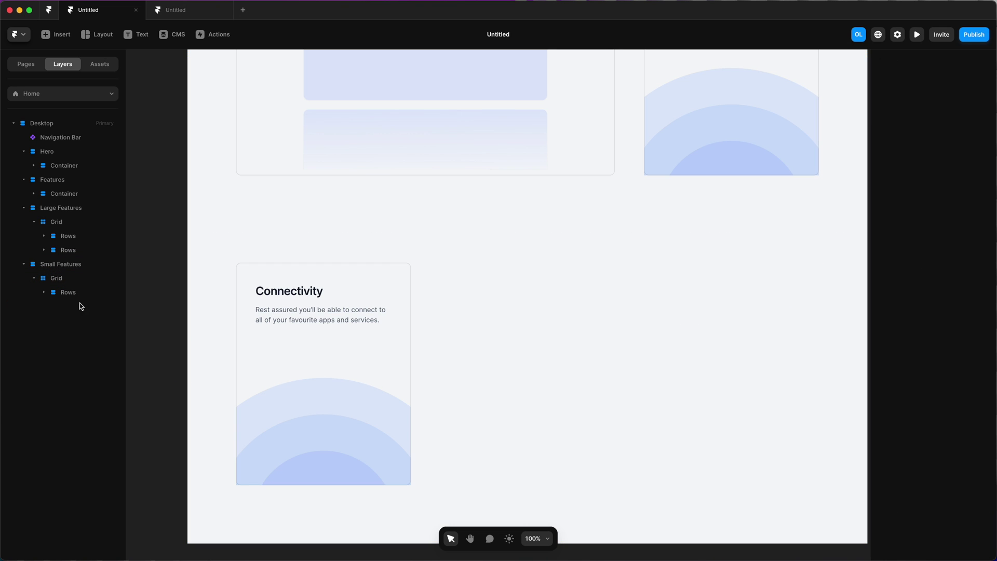
Rename the remaining Rows stack in the Small Features grid as Feature
{"action": "left_click", "coordinate": [88, 294]}
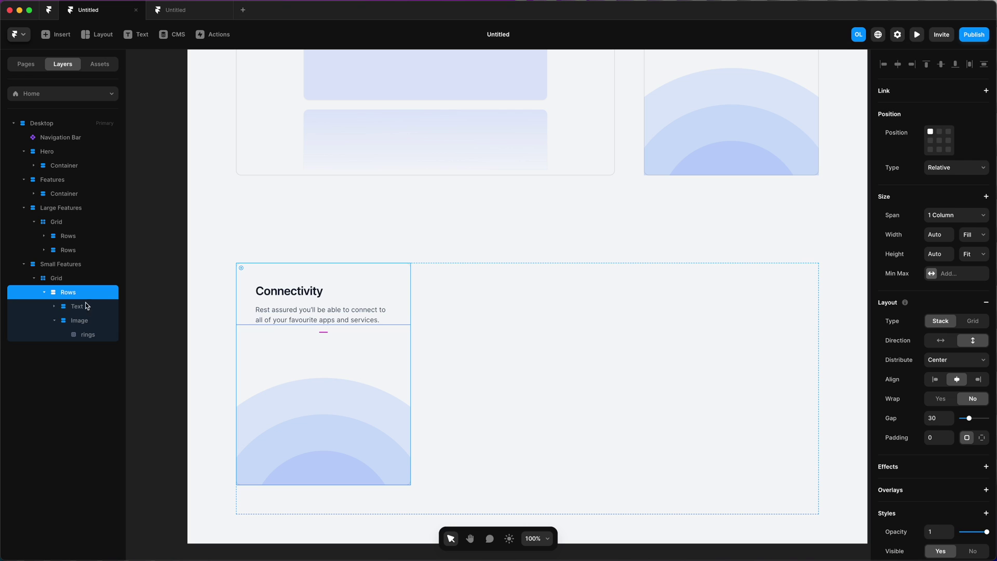
{"action": "double_click", "coordinate": [70, 293]}
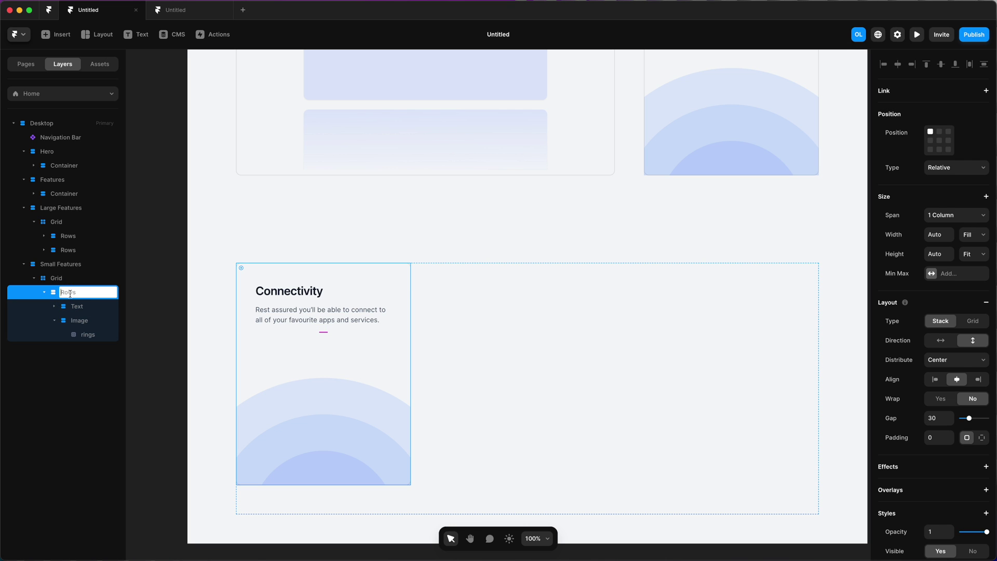
{"action": "type", "text": "Feature"}
{"action": "key", "text": "Return"}
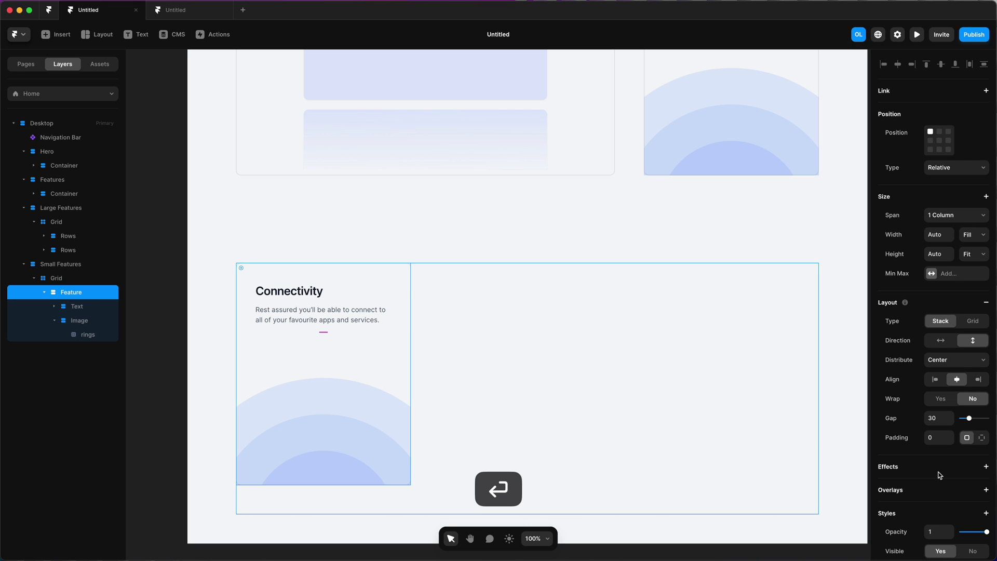
{"action": "scroll", "coordinate": [940, 475], "scroll_direction": "down", "scroll_amount": 5}
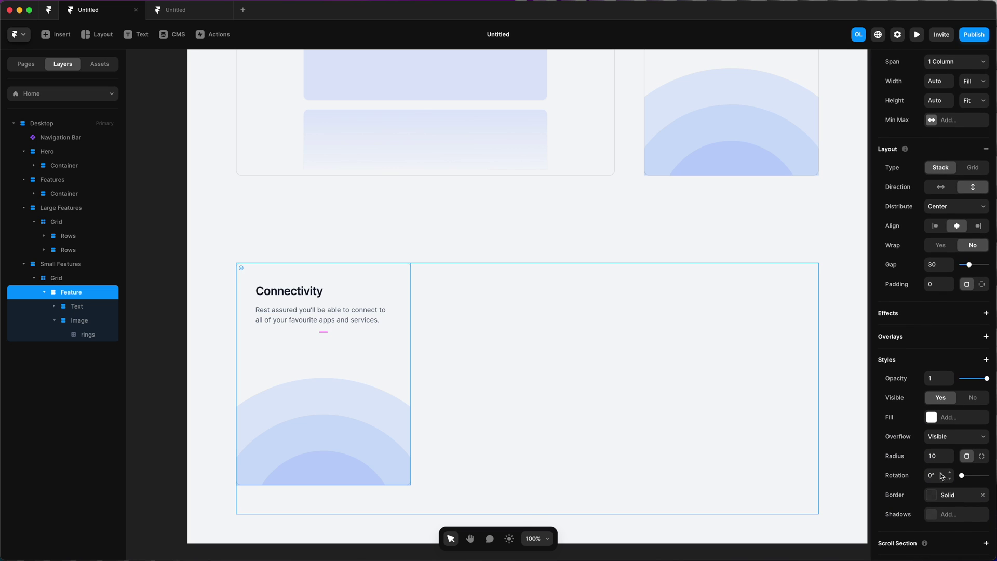
Set the corner radius of the Feature card in the Small Features grid to 0
{"action": "left_click", "coordinate": [940, 458]}
{"action": "type", "text": "0"}
{"action": "key", "text": "Return"}
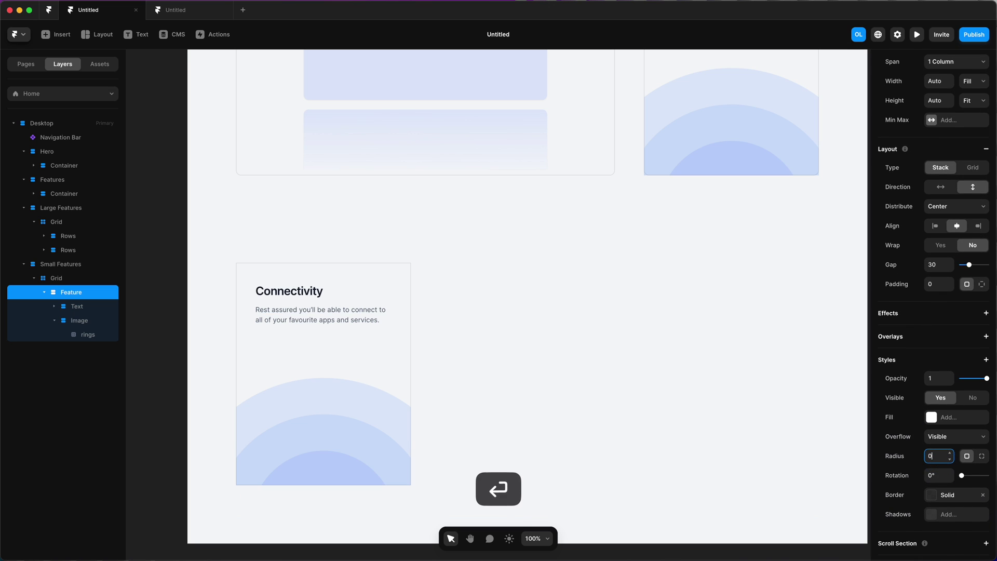
Delete the Image stack from the Feature card and set the remaining Text stack's padding to 0 on all sides
{"action": "left_click", "coordinate": [75, 320]}
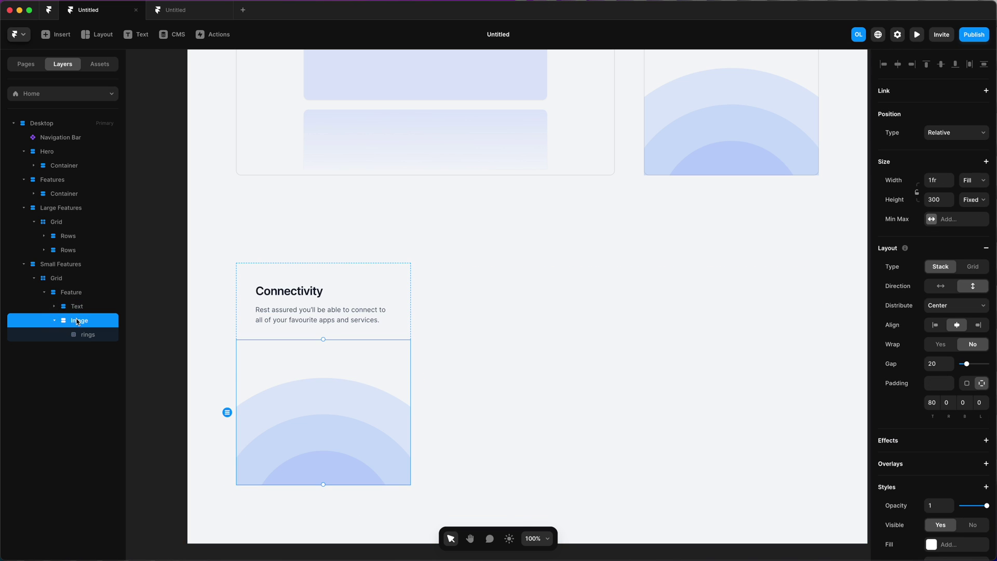
{"action": "key", "text": "Delete"}
{"action": "left_click", "coordinate": [79, 310]}
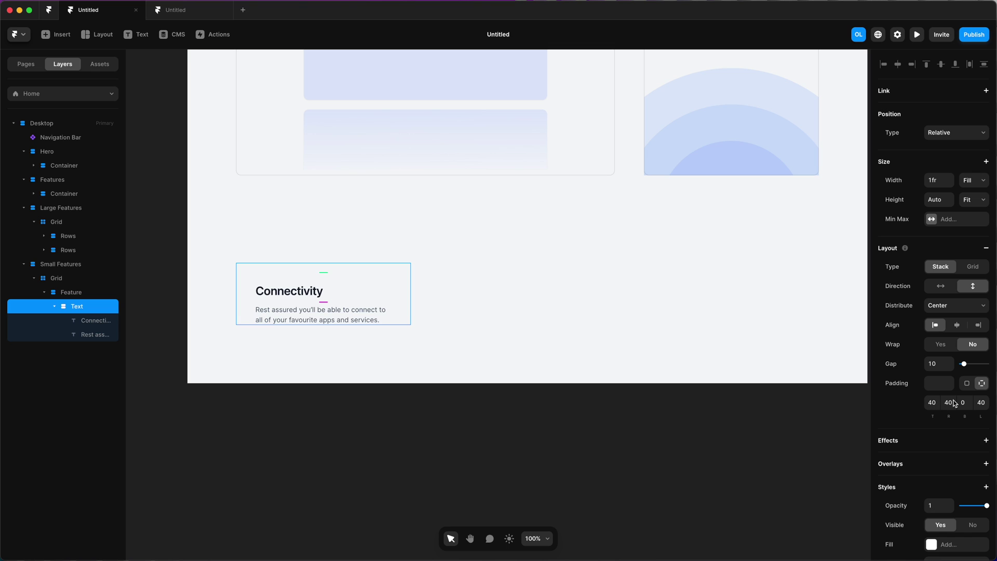
{"action": "left_click", "coordinate": [966, 384]}
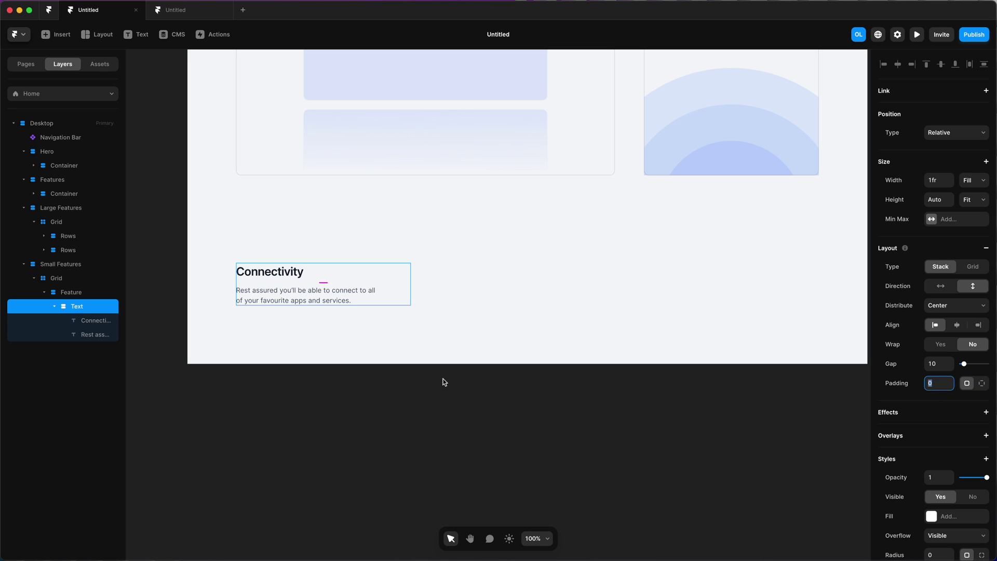
Replace the Feature description with the 'Secure Design Layering' paragraph and change its heading to "Secure and encrypted"
{"action": "type", "text": "Includes 'Secure Design Layering', a feature offering AES 256-bit encryption for data security and a data masking tool for sensitive design elements, providing advanced privacy control during collaboration and storage."}
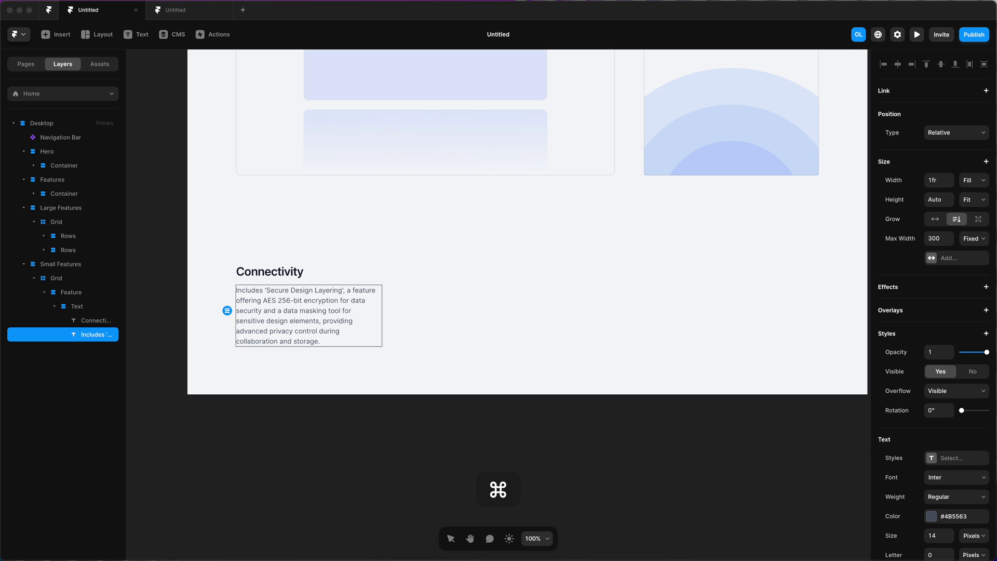
{"action": "left_click", "coordinate": [269, 275], "text": "super"}
{"action": "type", "text": "Secure and encrypted"}
Make the 'Secure Design Layering' paragraph's maximum width relative and set it to 100%
{"action": "left_click", "coordinate": [328, 308]}
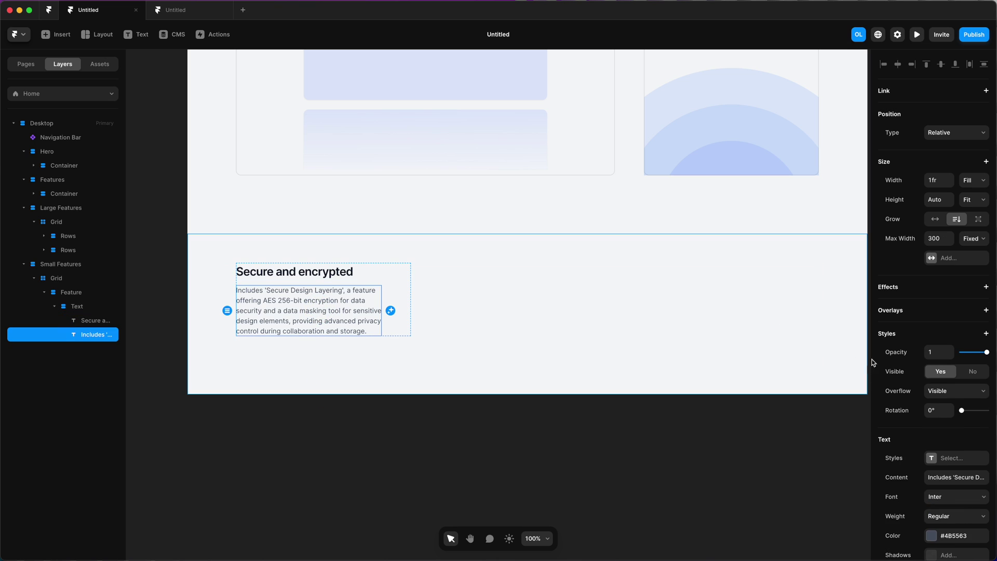
{"action": "left_click", "coordinate": [974, 238]}
{"action": "left_click", "coordinate": [983, 226]}
{"action": "left_click", "coordinate": [940, 238]}
{"action": "type", "text": "100"}
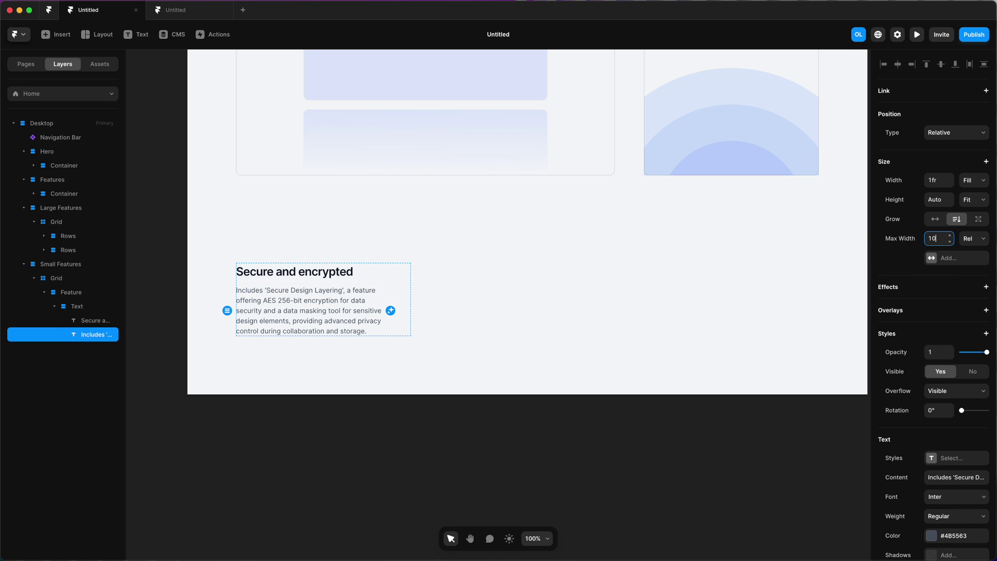
{"action": "key", "text": "Return"}
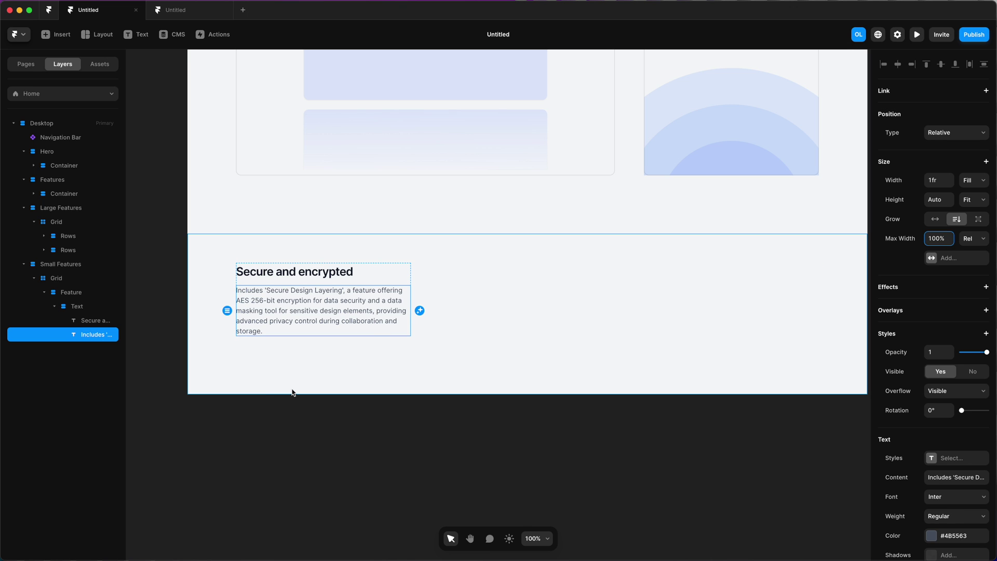
Insert the secure shield icon and place it above the heading inside the Feature's Text stack
{"action": "left_click", "coordinate": [373, 485]}
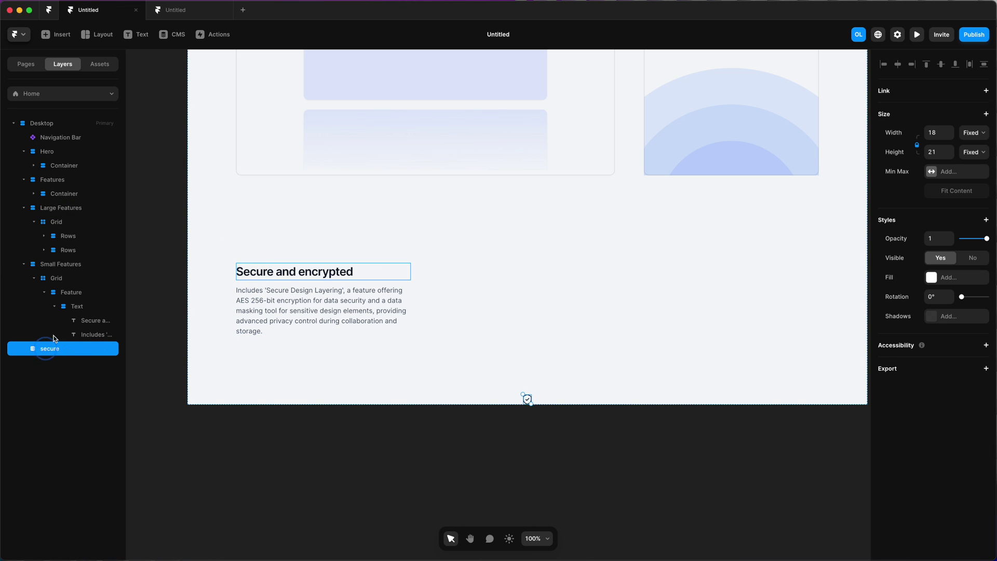
{"action": "left_click_drag", "start_coordinate": [63, 349], "coordinate": [82, 318]}
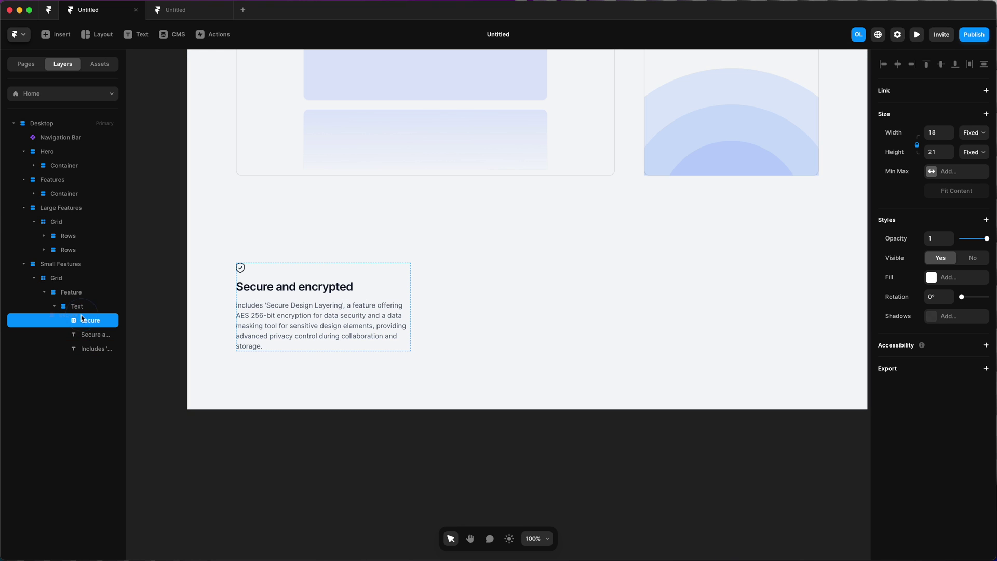
Set the "Secure and encrypted" heading's font size to 16 pixels and its letter spacing to 0
{"action": "left_click", "coordinate": [85, 335]}
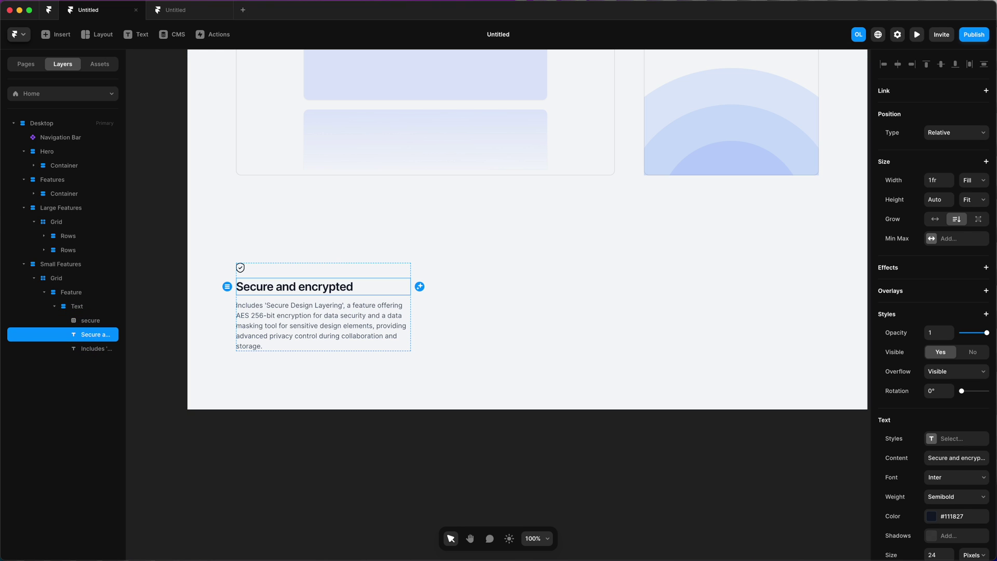
{"action": "scroll", "coordinate": [933, 306], "scroll_direction": "down", "scroll_amount": 3}
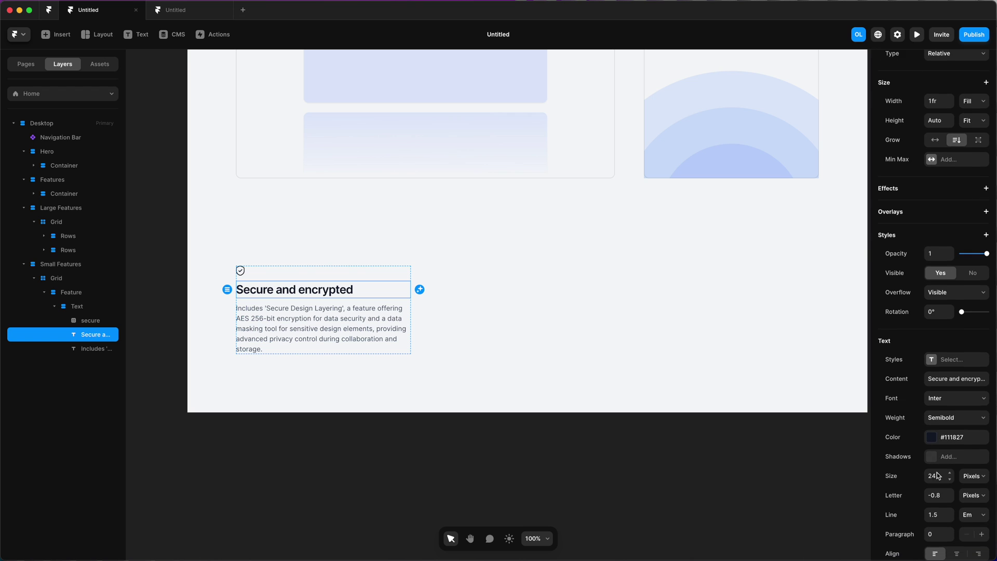
{"action": "left_click", "coordinate": [940, 476]}
{"action": "type", "text": "16"}
{"action": "key", "text": "Return"}
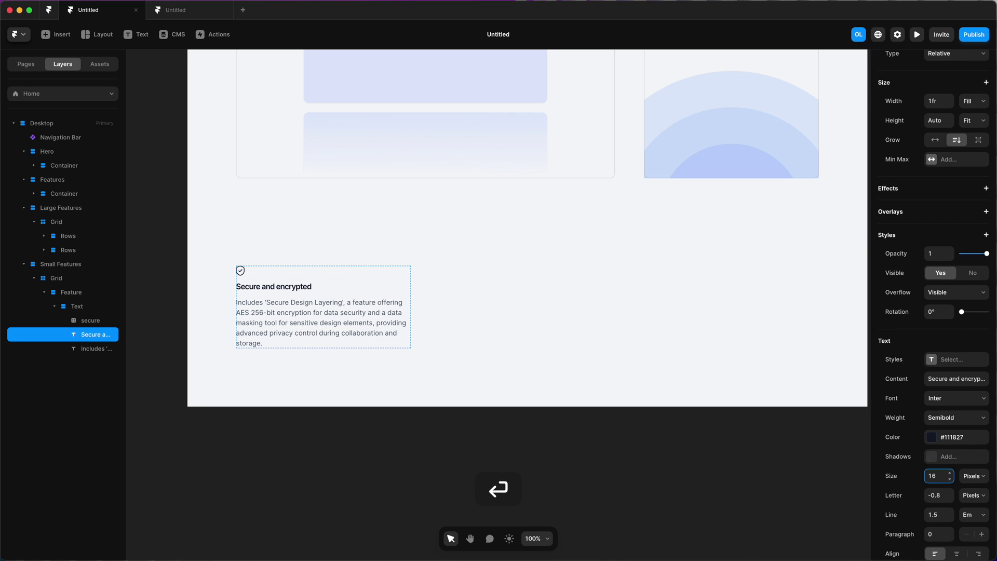
{"action": "left_click", "coordinate": [940, 494]}
{"action": "type", "text": "0"}
{"action": "key", "text": "Return"}
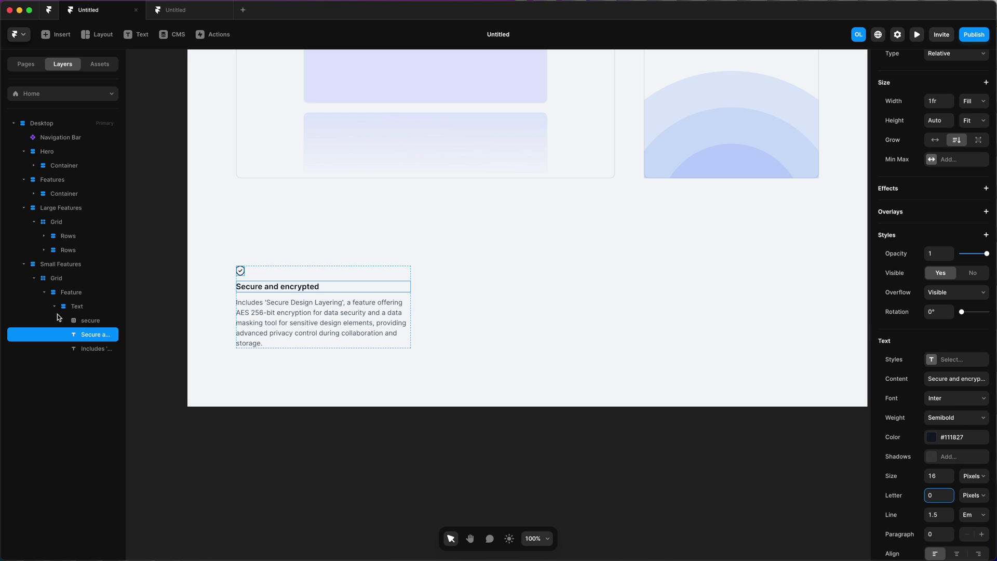
Wrap the shield icon and heading in a horizontal stack whose height fits its content
{"action": "left_click", "coordinate": [85, 323], "text": "shift"}
{"action": "right_click", "coordinate": [85, 323]}
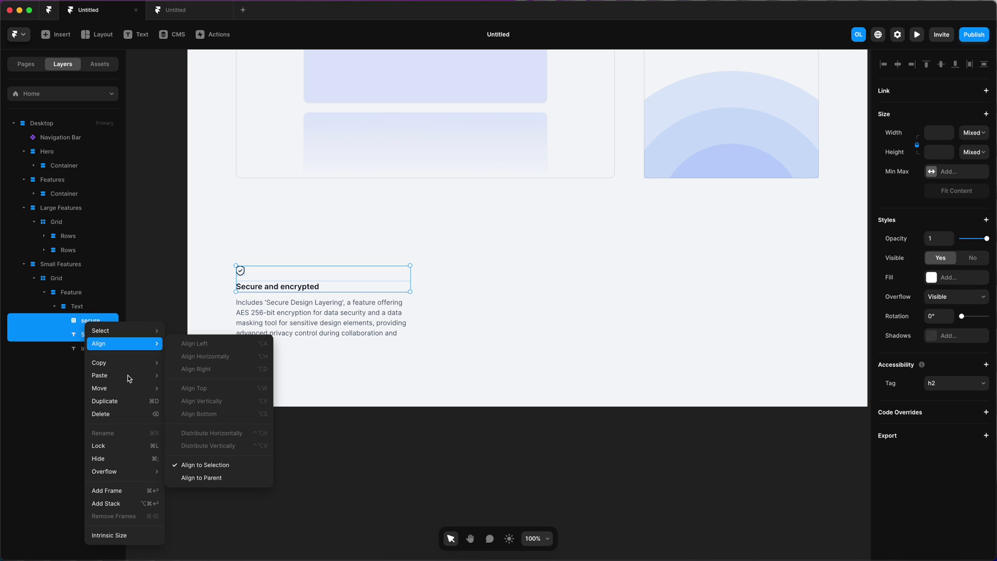
{"action": "left_click", "coordinate": [125, 504]}
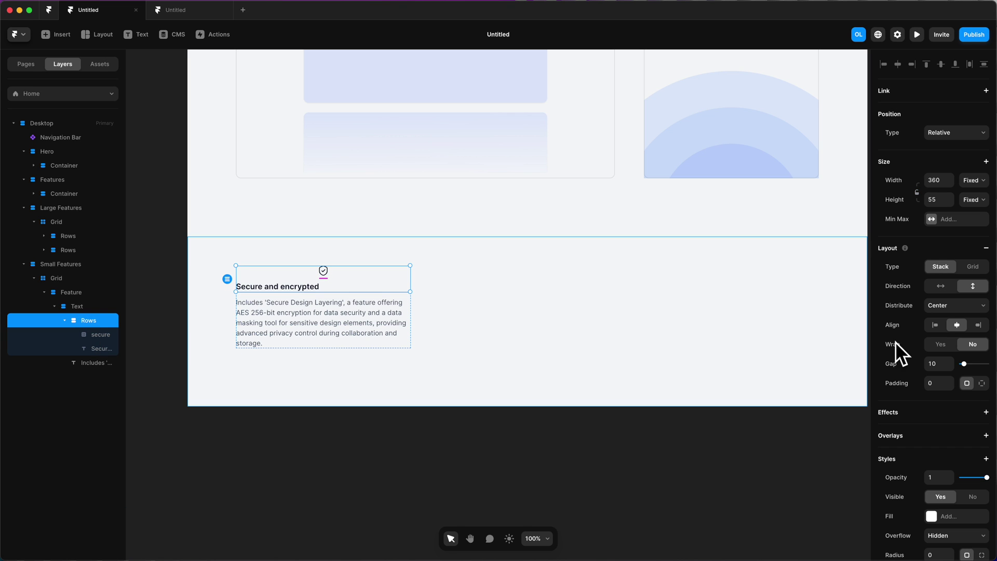
{"action": "left_click", "coordinate": [941, 287]}
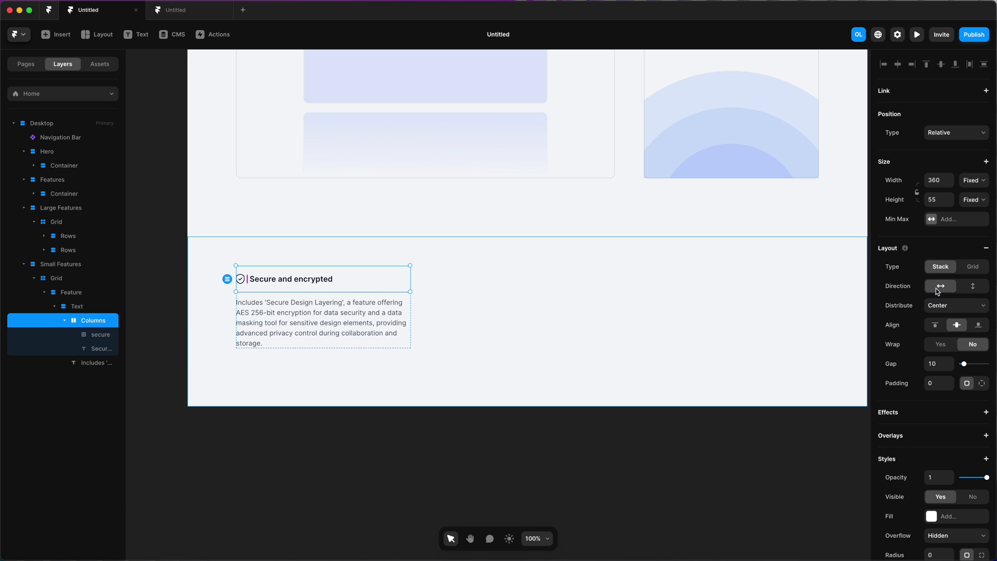
{"action": "left_click", "coordinate": [971, 200]}
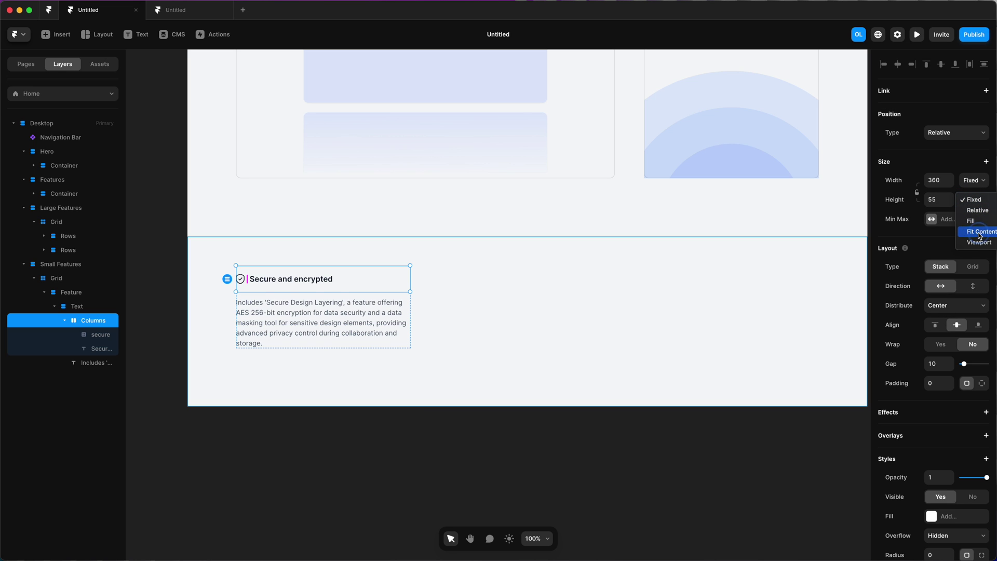
{"action": "left_click", "coordinate": [980, 231]}
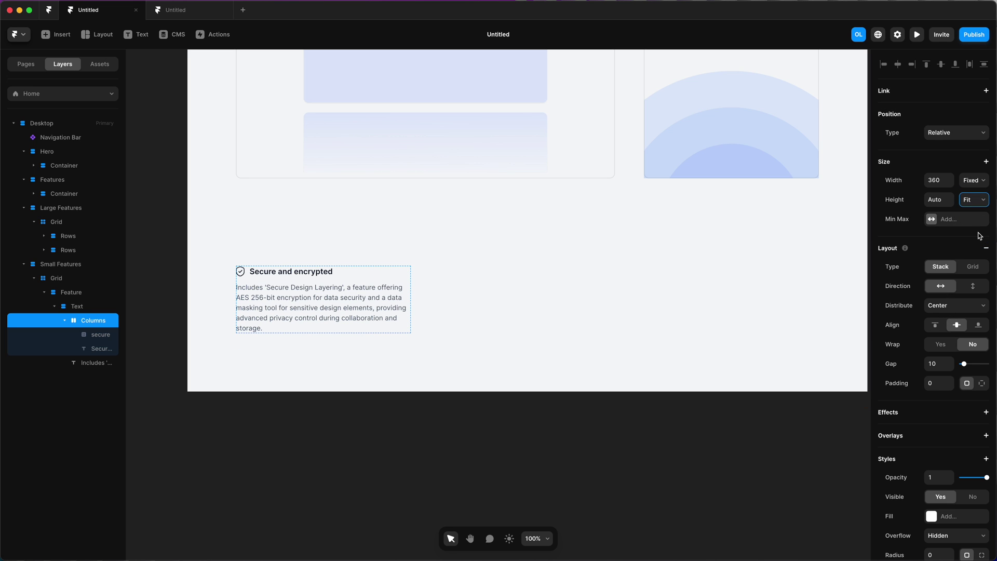
Slightly increase the gap between the shield icon and the "Secure and encrypted" heading
{"action": "left_click", "coordinate": [937, 364]}
{"action": "key", "text": "Up"}
{"action": "key", "text": "Up"}
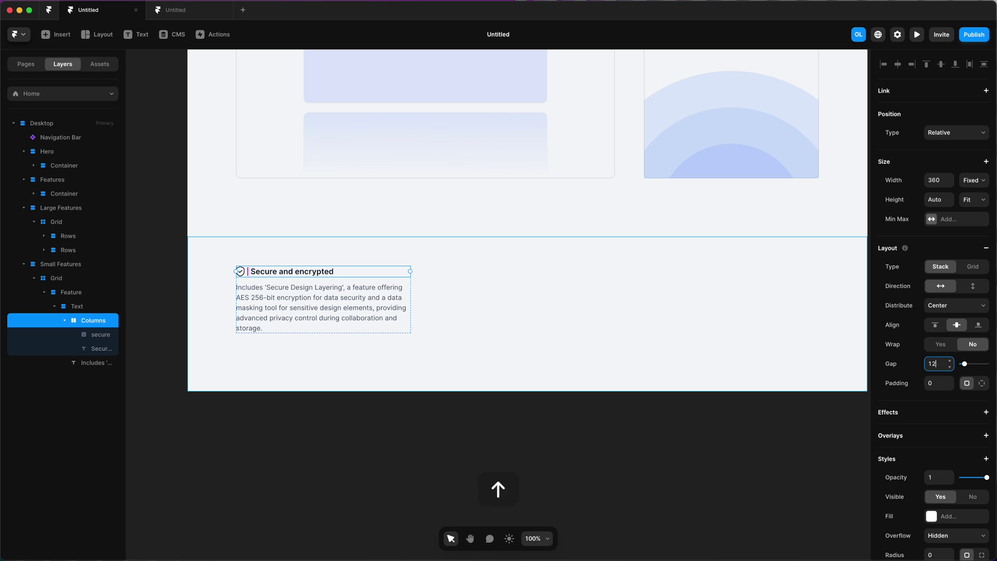
{"action": "key", "text": "Up"}
{"action": "key", "text": "Up"}
{"action": "left_click", "coordinate": [592, 429]}
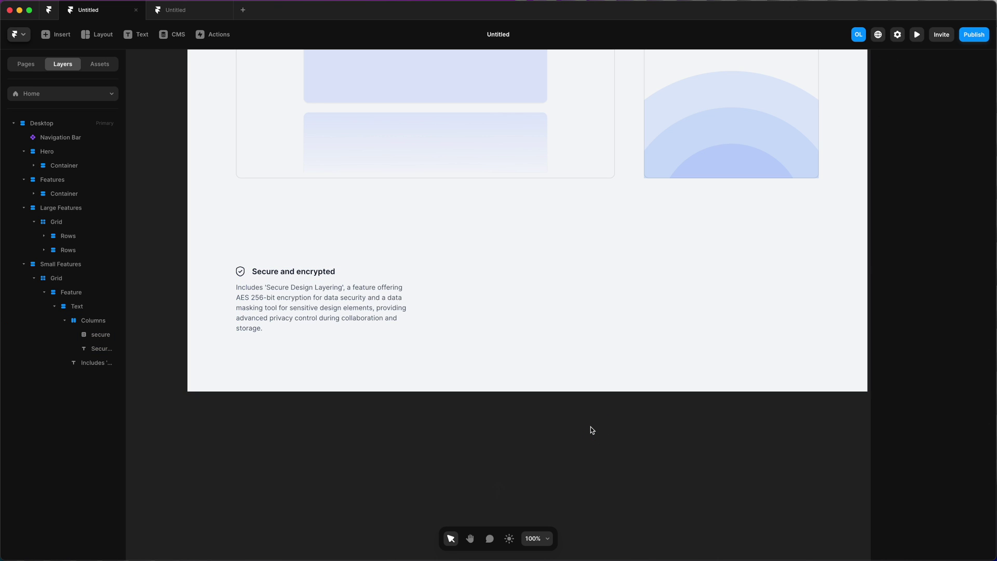
Give the Large Features section individual side padding, with 60 at the top and 0 at the bottom
{"action": "left_click", "coordinate": [65, 208]}
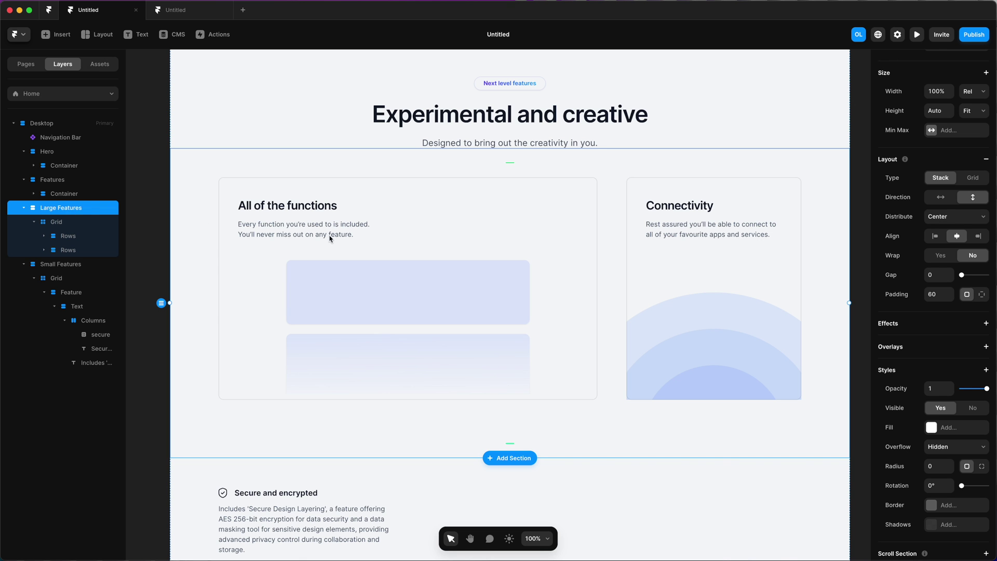
{"action": "left_click", "coordinate": [981, 294]}
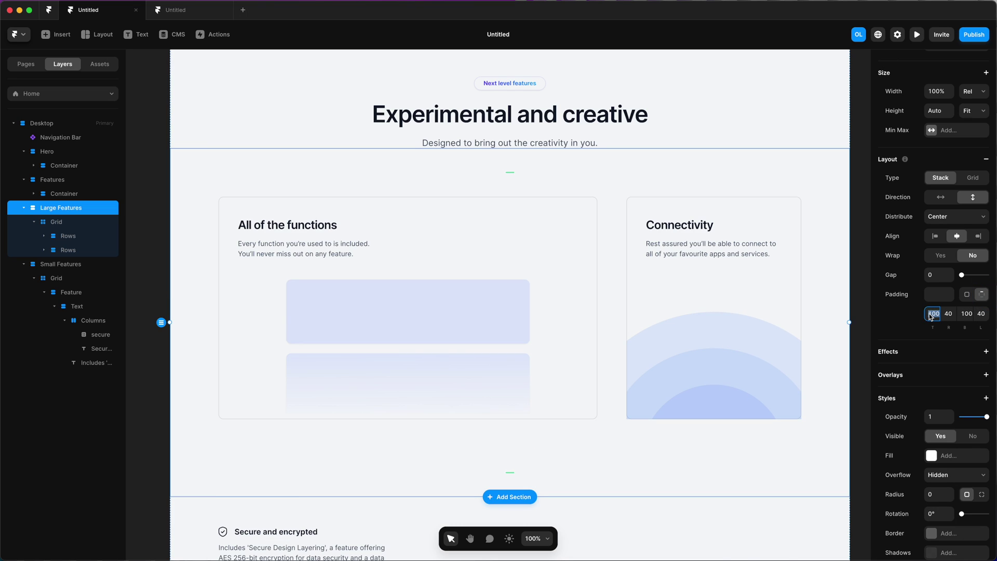
{"action": "type", "text": "60"}
{"action": "key", "text": "Return"}
{"action": "left_click", "coordinate": [966, 313]}
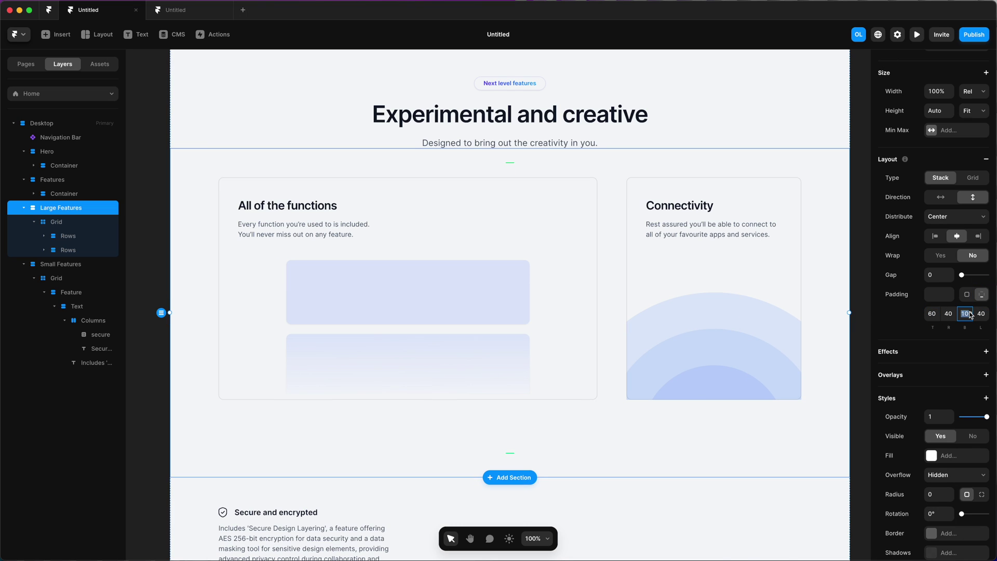
{"action": "type", "text": "60"}
{"action": "key", "text": "Return"}
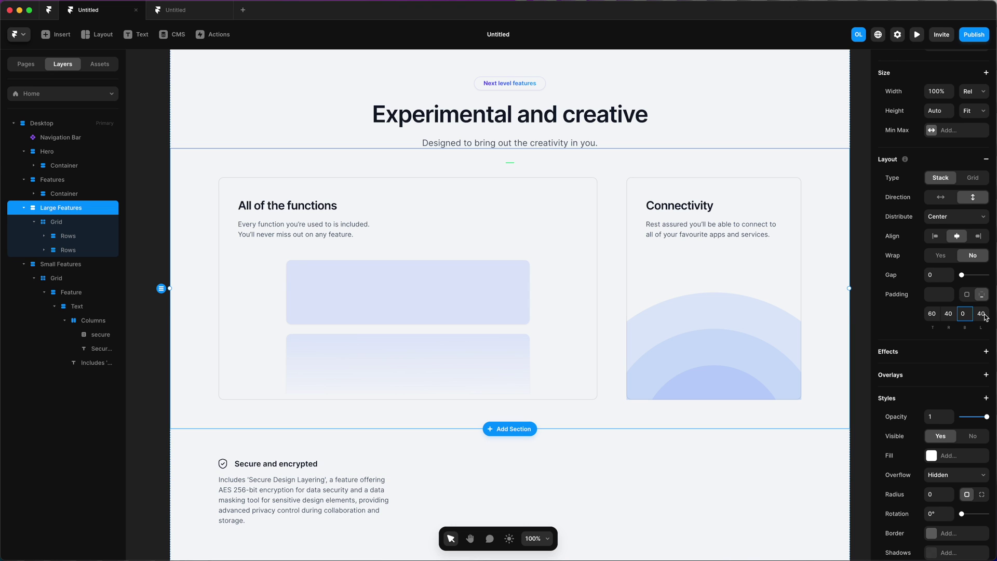
Set the Small Features section's top and bottom padding to 0
{"action": "scroll", "coordinate": [454, 310], "scroll_direction": "down", "scroll_amount": 5}
{"action": "left_click", "coordinate": [448, 325]}
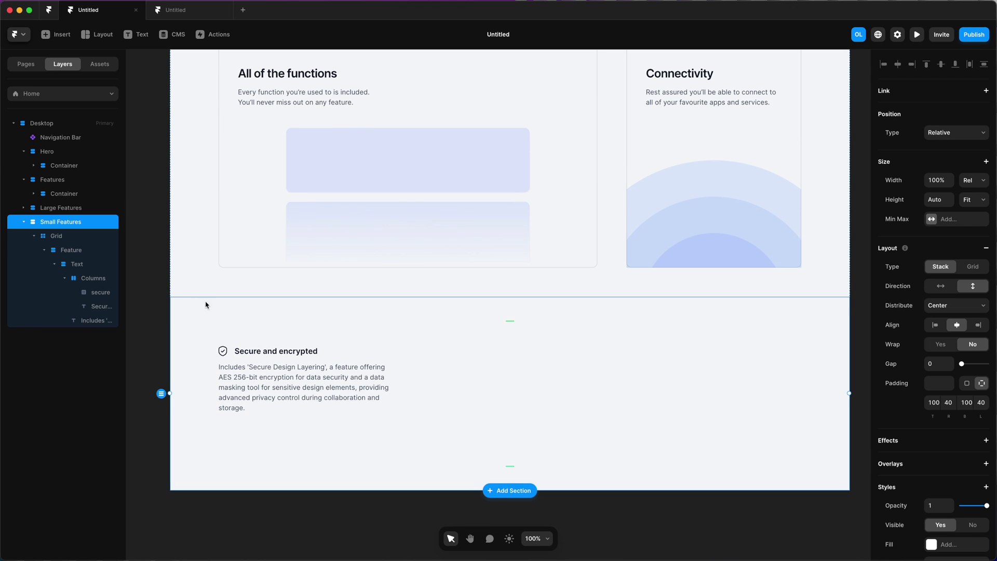
{"action": "left_click", "coordinate": [45, 251]}
{"action": "left_click", "coordinate": [49, 238]}
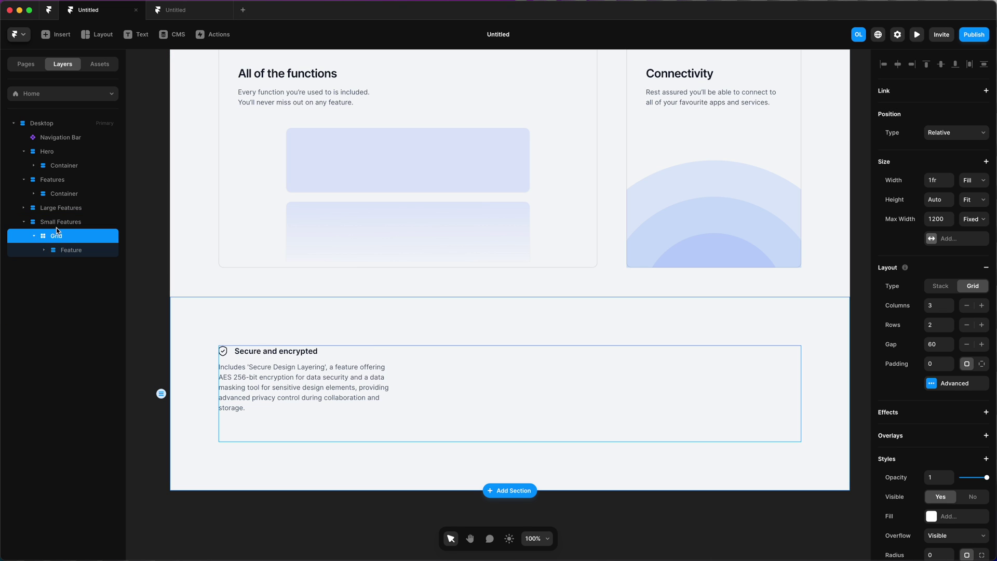
{"action": "left_click", "coordinate": [61, 223]}
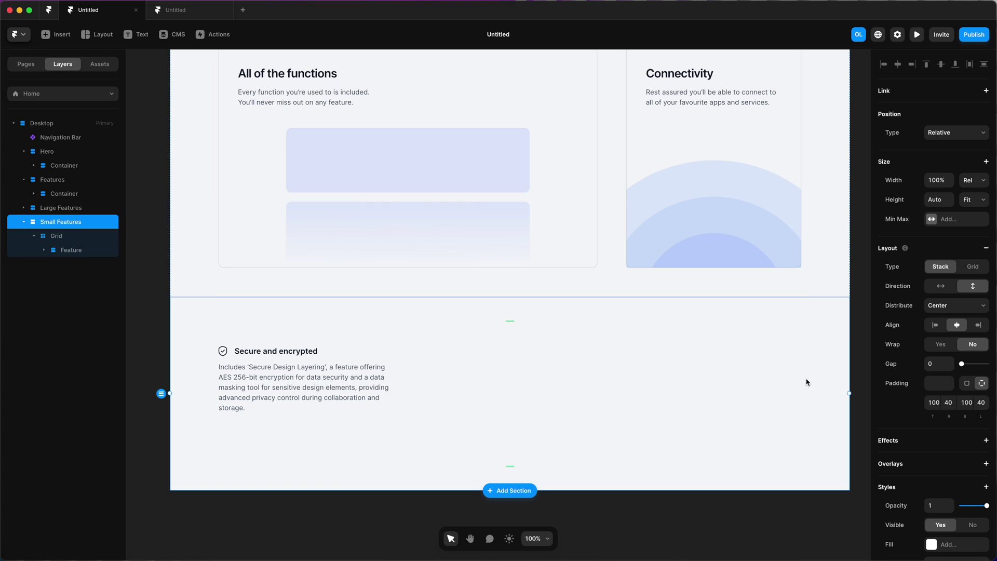
{"action": "left_click", "coordinate": [933, 403]}
{"action": "type", "text": "0"}
{"action": "key", "text": "Return"}
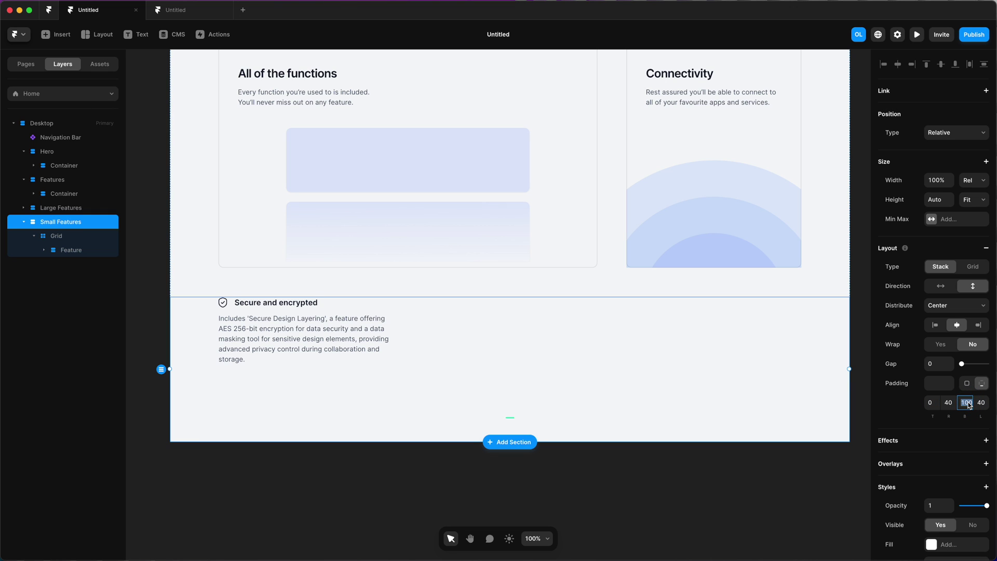
{"action": "key", "text": "Return"}
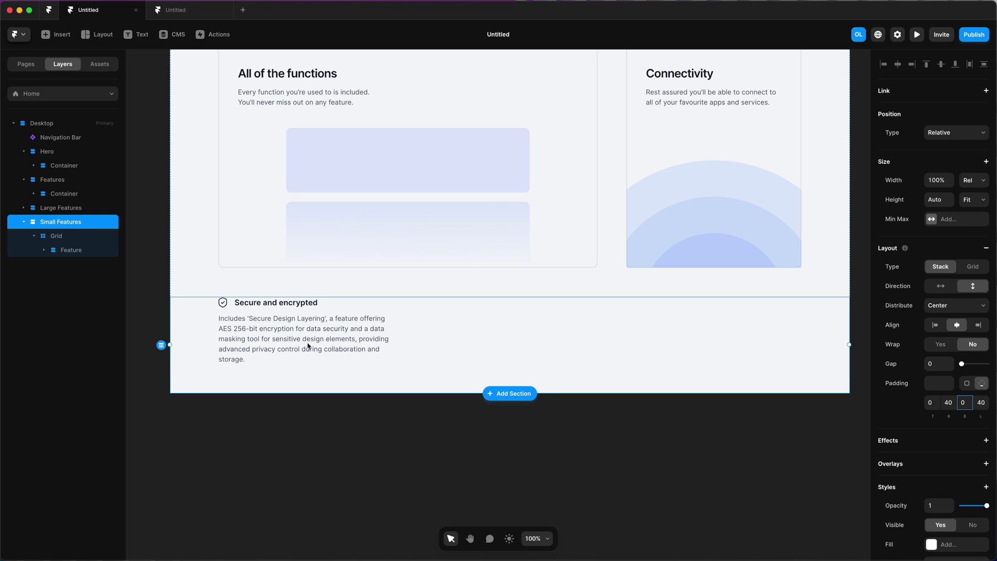
Add two copies of the Feature card to fill the three columns of the Small Features grid
{"action": "left_click", "coordinate": [73, 251]}
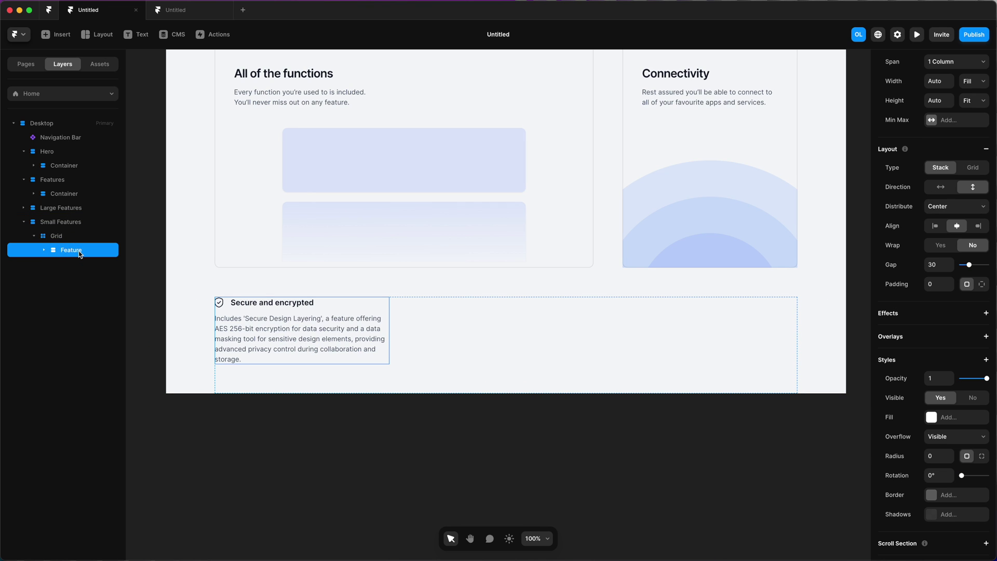
{"action": "key", "text": "super+v"}
{"action": "key", "text": "super+v"}
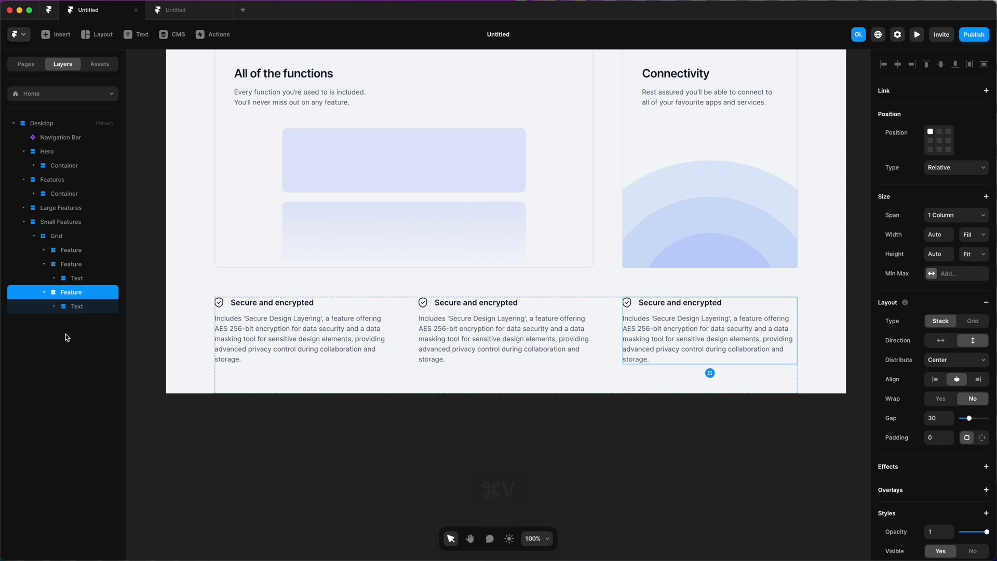
Change the second feature to "Easy connectivity" with the 'Connected Creatives' description and the connectivity icon
{"action": "left_click", "coordinate": [470, 329]}
{"action": "key", "text": "super+v"}
{"action": "left_click", "coordinate": [423, 303]}
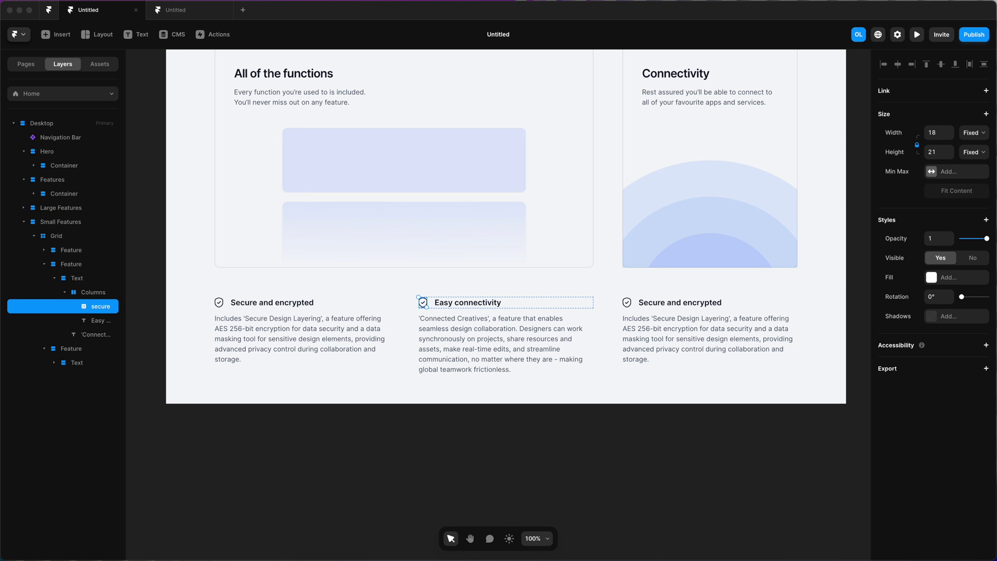
{"action": "key", "text": "super+v"}
Change the third feature to "Cost effective" with the receipt icon and the description of the in-built resource tracking tool
{"action": "key", "text": "super+v"}
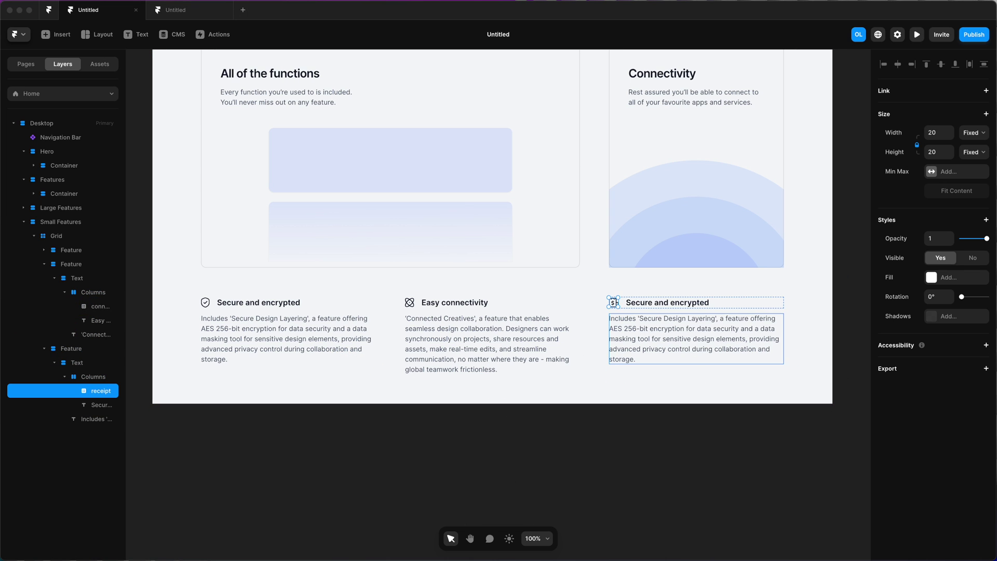
{"action": "key", "text": "super+v"}
{"action": "left_click", "coordinate": [842, 409]}
{"action": "scroll", "coordinate": [842, 409], "scroll_direction": "up", "scroll_amount": 3}
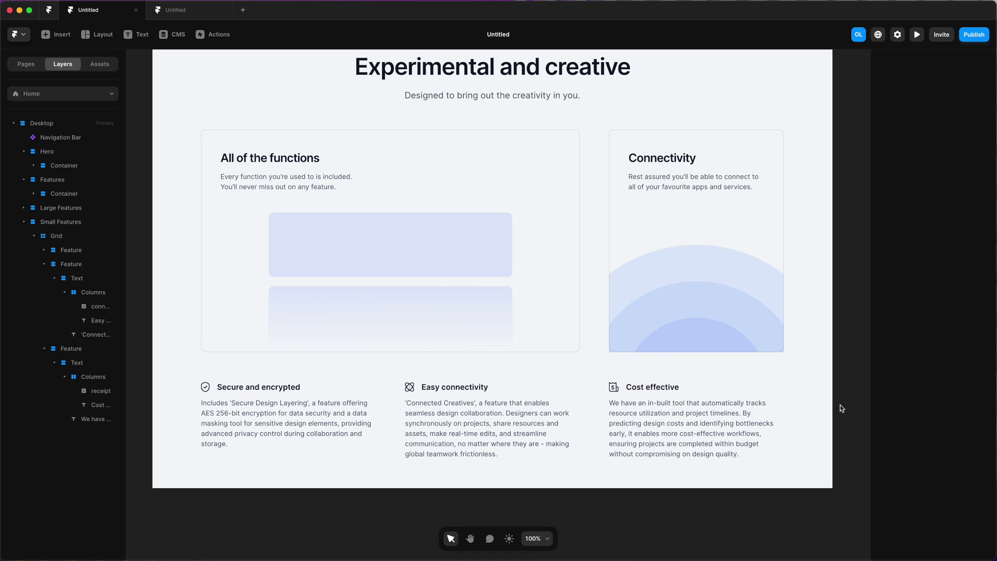
Insert the prebuilt Header Image section with the "Ship sites with style." heading below Small Features as editable layers
{"action": "scroll", "coordinate": [842, 409], "scroll_direction": "down", "scroll_amount": 1}
{"action": "left_click", "coordinate": [59, 36]}
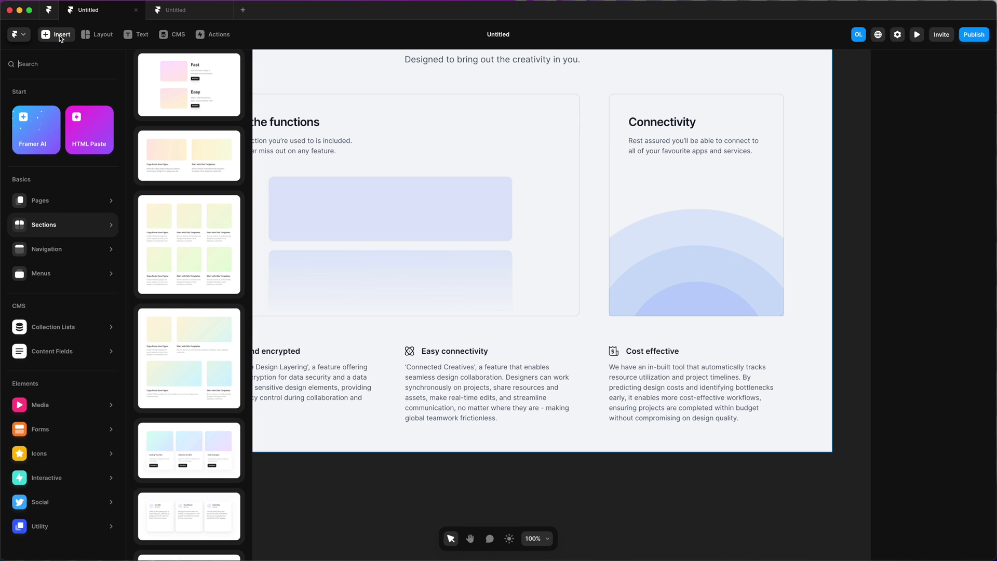
{"action": "mouse_move", "coordinate": [41, 201]}
{"action": "mouse_move", "coordinate": [209, 289]}
{"action": "mouse_move", "coordinate": [44, 224]}
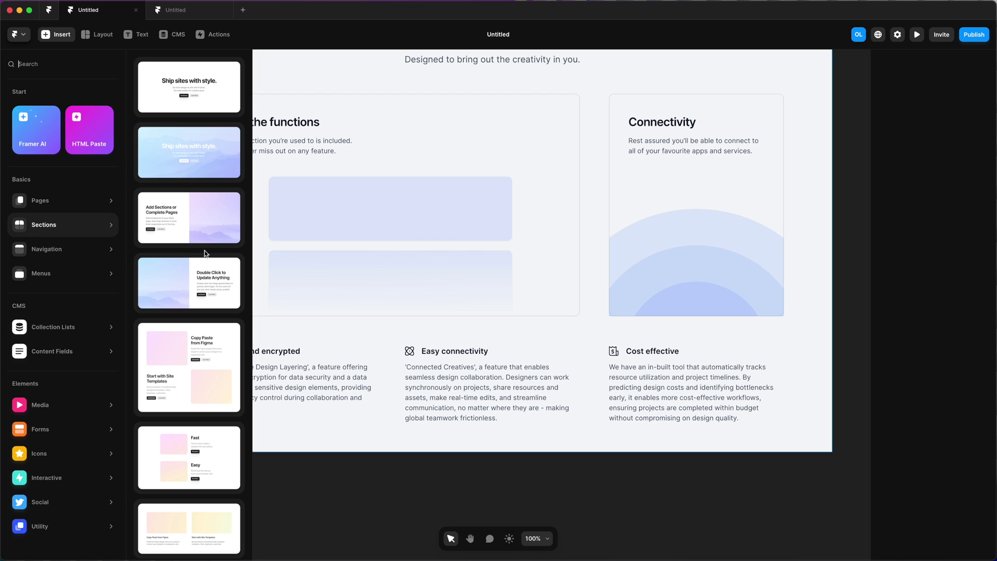
{"action": "left_click", "coordinate": [197, 152]}
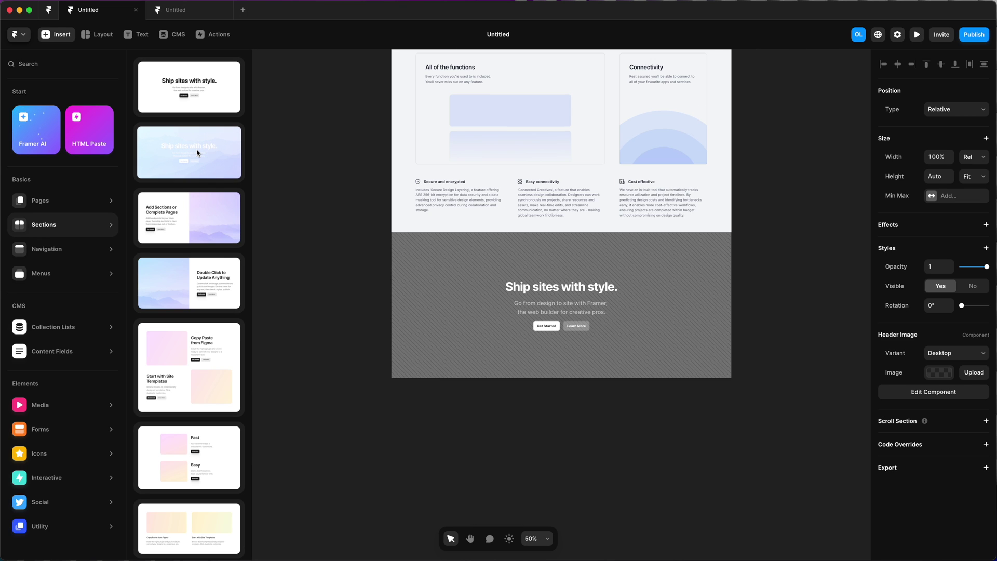
{"action": "left_click", "coordinate": [704, 315]}
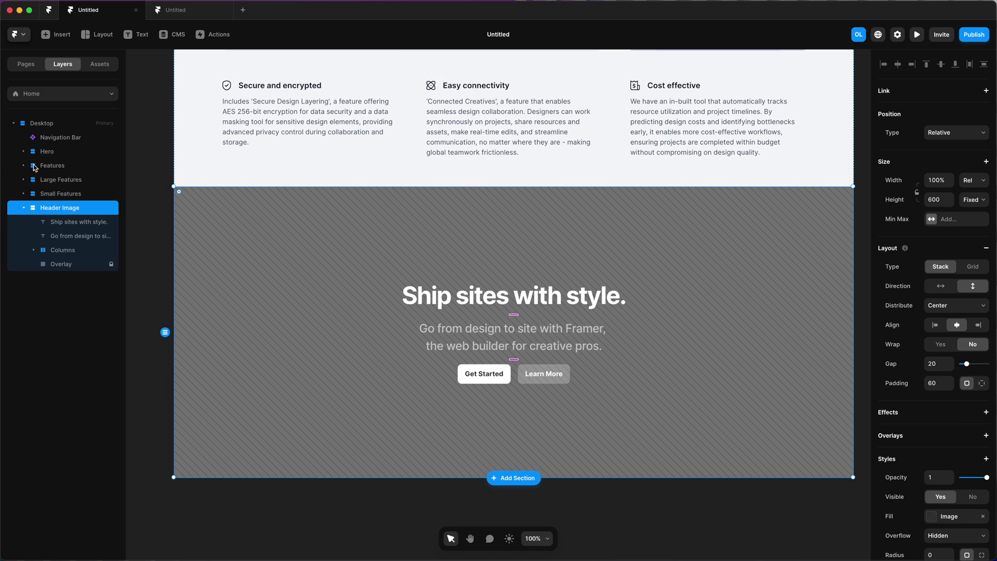
Copy the Hero section's Container into the Header Image section and place it as the section's first layer
{"action": "left_click", "coordinate": [23, 151]}
{"action": "left_click", "coordinate": [63, 166]}
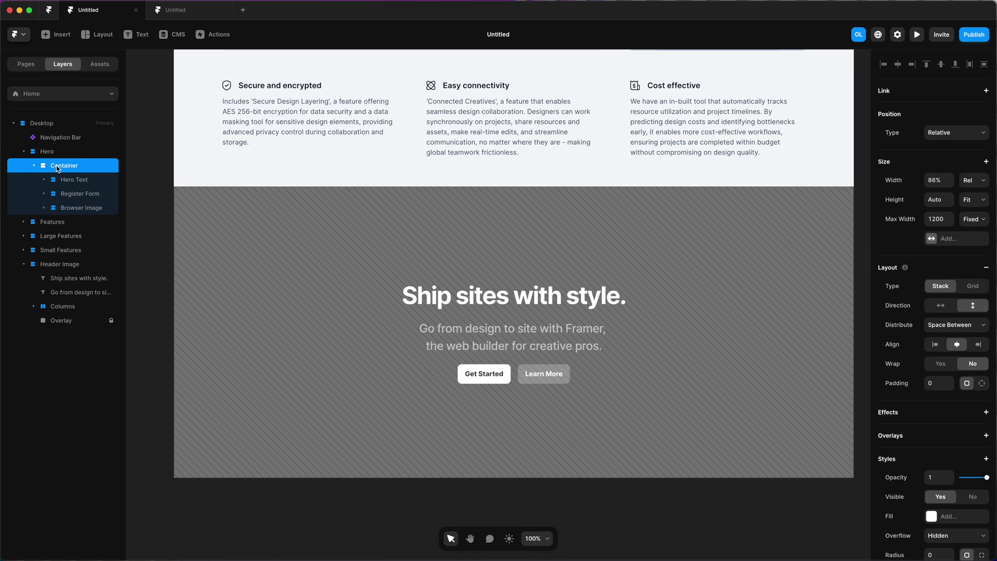
{"action": "key", "text": "super+c"}
{"action": "left_click", "coordinate": [75, 265]}
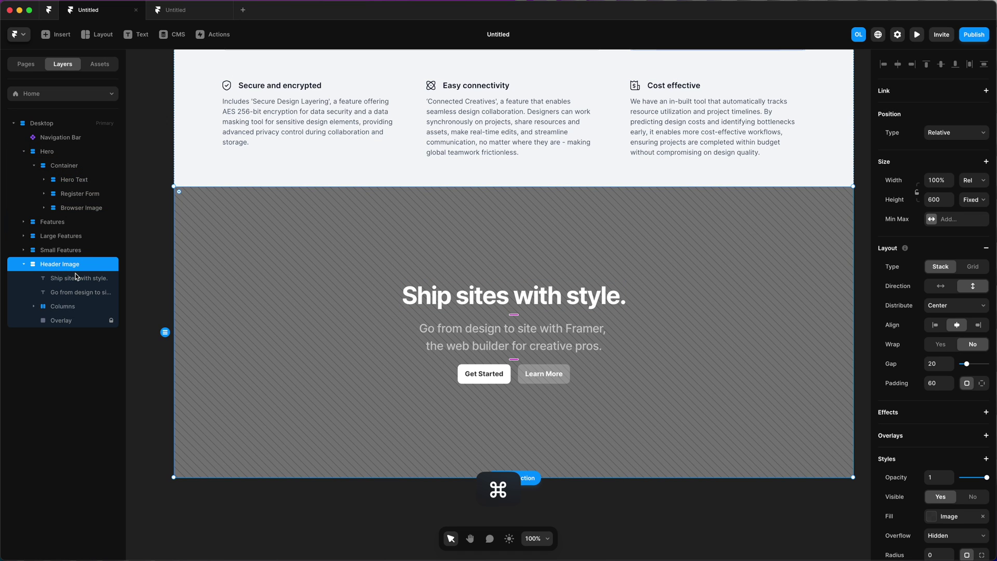
{"action": "key", "text": "super+v"}
{"action": "left_click_drag", "start_coordinate": [66, 338], "coordinate": [68, 281]}
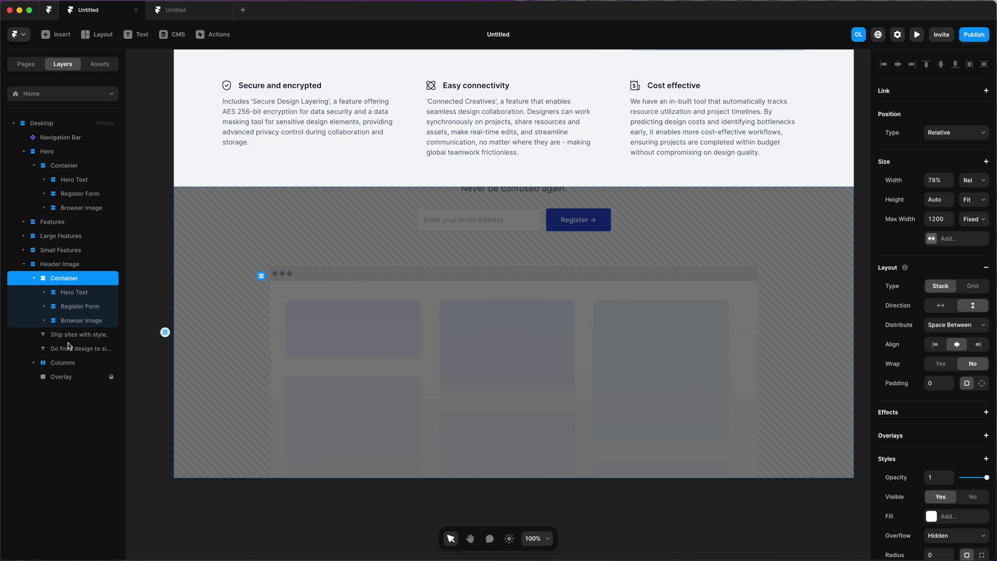
Delete the Hero Text, Register Form and Browser Image from the Container inside Header Image
{"action": "left_click", "coordinate": [72, 291]}
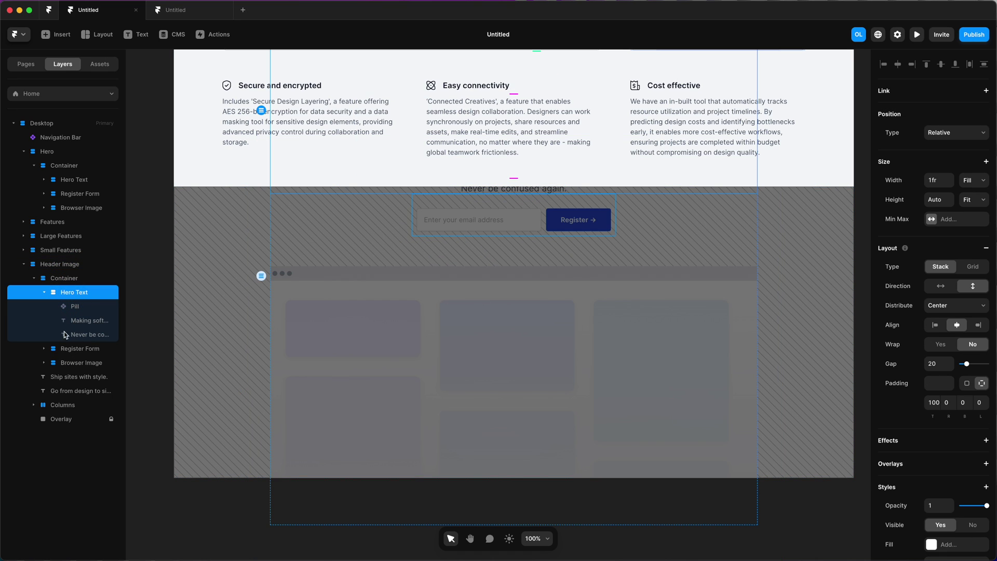
{"action": "left_click", "coordinate": [64, 320], "text": "shift"}
{"action": "key", "text": "Delete"}
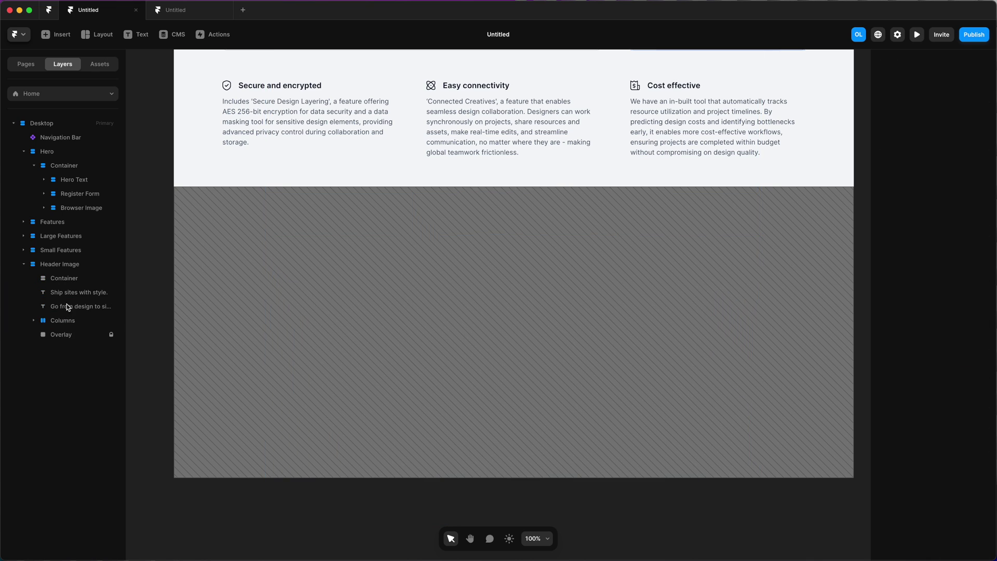
Move the heading, paragraph, Columns and Overlay of Header Image into its Container, and delete the Overlay
{"action": "left_click", "coordinate": [66, 292]}
{"action": "left_click", "coordinate": [62, 336], "text": "shift"}
{"action": "left_click_drag", "start_coordinate": [63, 336], "coordinate": [67, 281]}
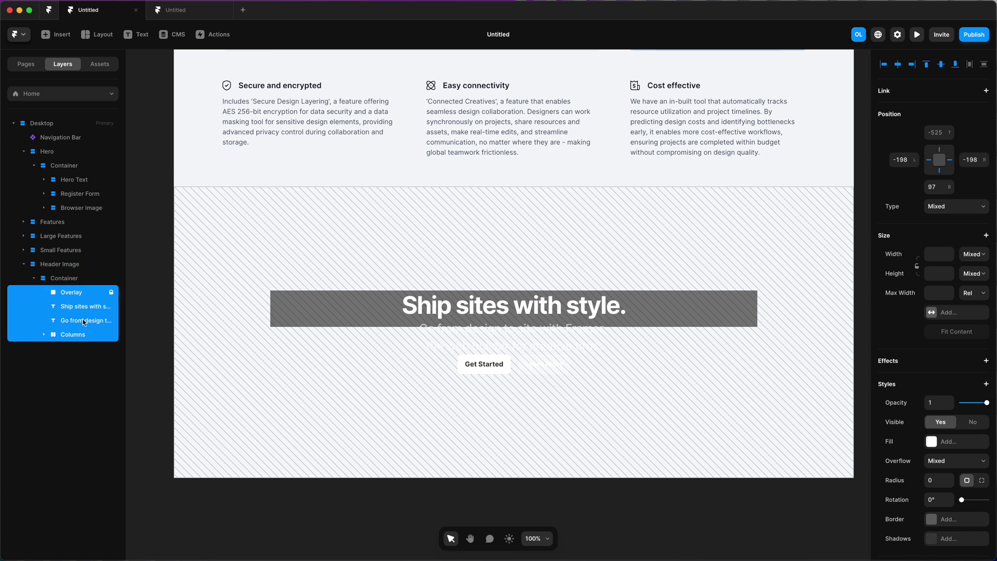
{"action": "left_click", "coordinate": [79, 371]}
{"action": "left_click", "coordinate": [76, 292]}
{"action": "key", "text": "Delete"}
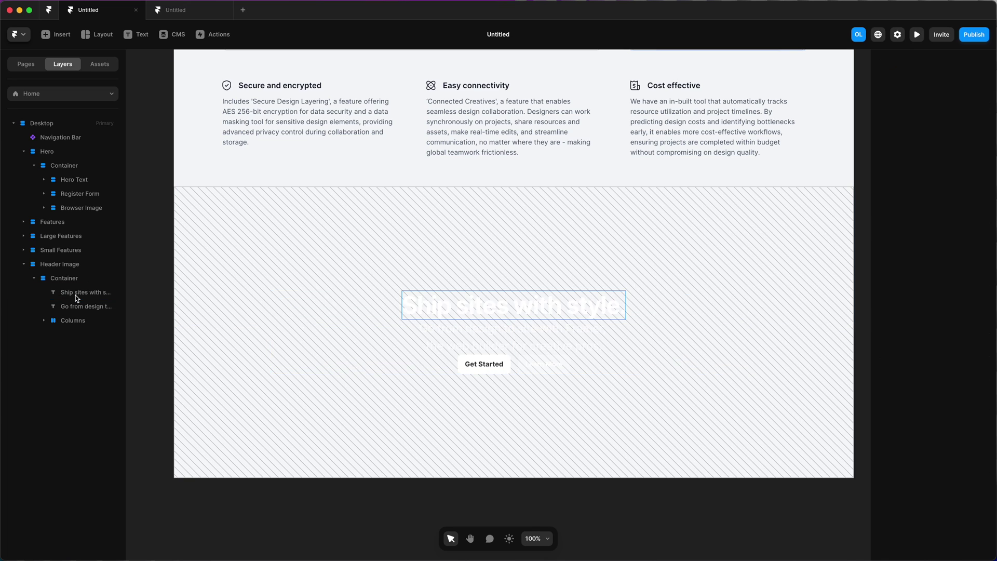
Remove the image fill from the Header Image section
{"action": "left_click", "coordinate": [73, 321]}
{"action": "left_click", "coordinate": [74, 279]}
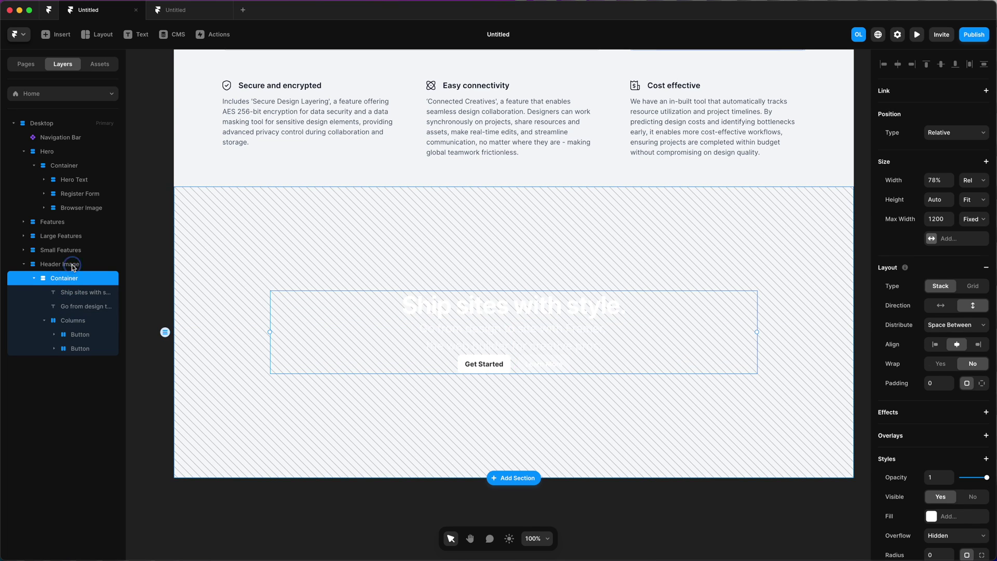
{"action": "left_click", "coordinate": [59, 264]}
{"action": "left_click", "coordinate": [984, 516]}
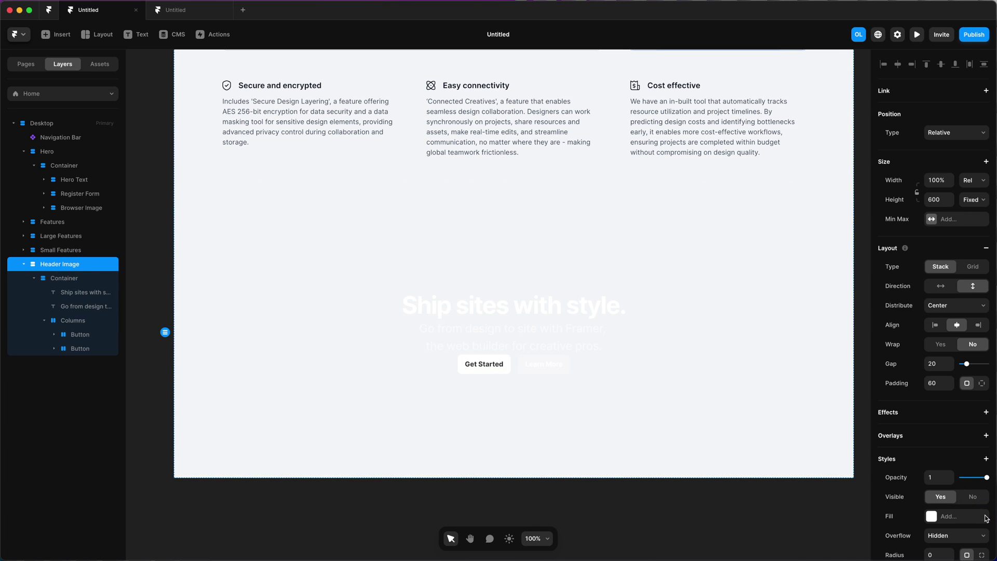
Change the section heading to "Ready to create?" in Semibold at 48 pixels with a purple-to-blue linear gradient
{"action": "left_click", "coordinate": [63, 281]}
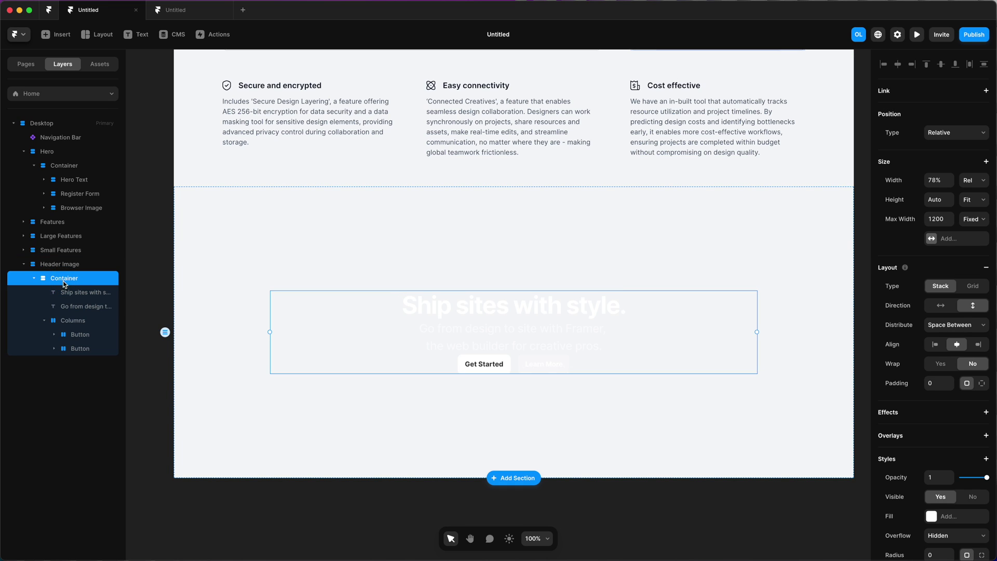
{"action": "left_click", "coordinate": [472, 303]}
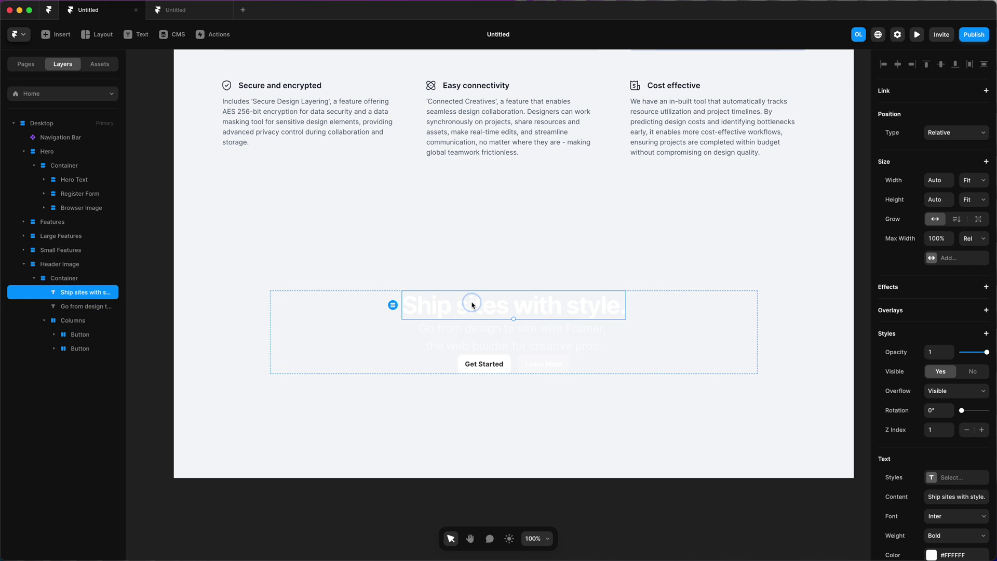
{"action": "double_click", "coordinate": [470, 304]}
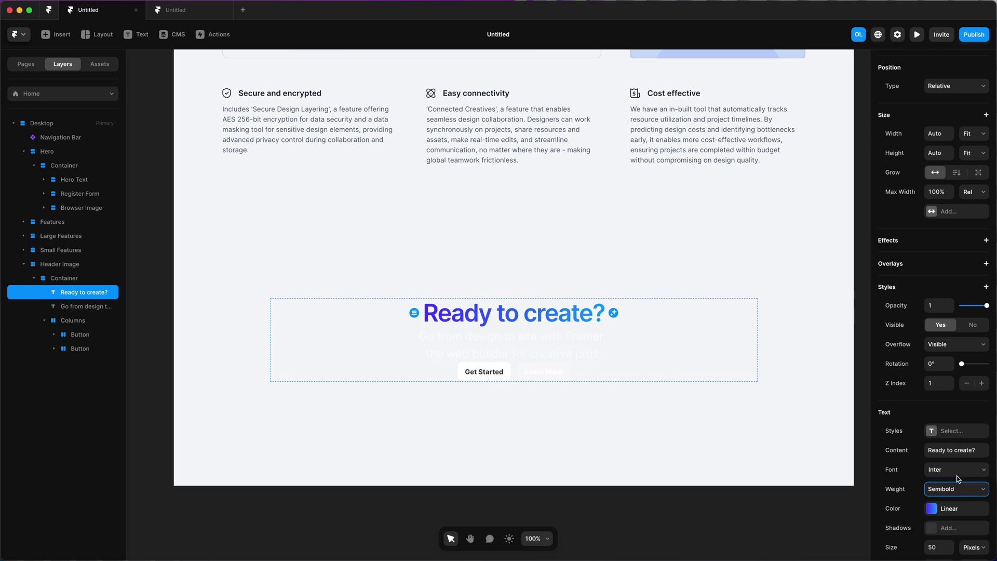
{"action": "key", "text": "Tab"}
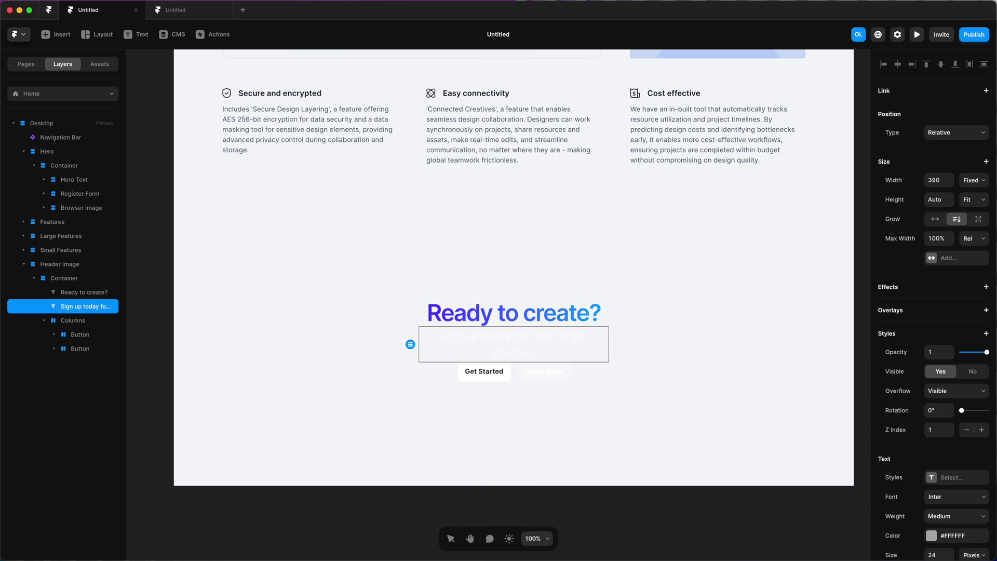
Change the paragraph to "Sign up today for free to get started." in Regular at 16 pixels, colour #4B5563, line height 1.5
{"action": "left_click", "coordinate": [955, 508]}
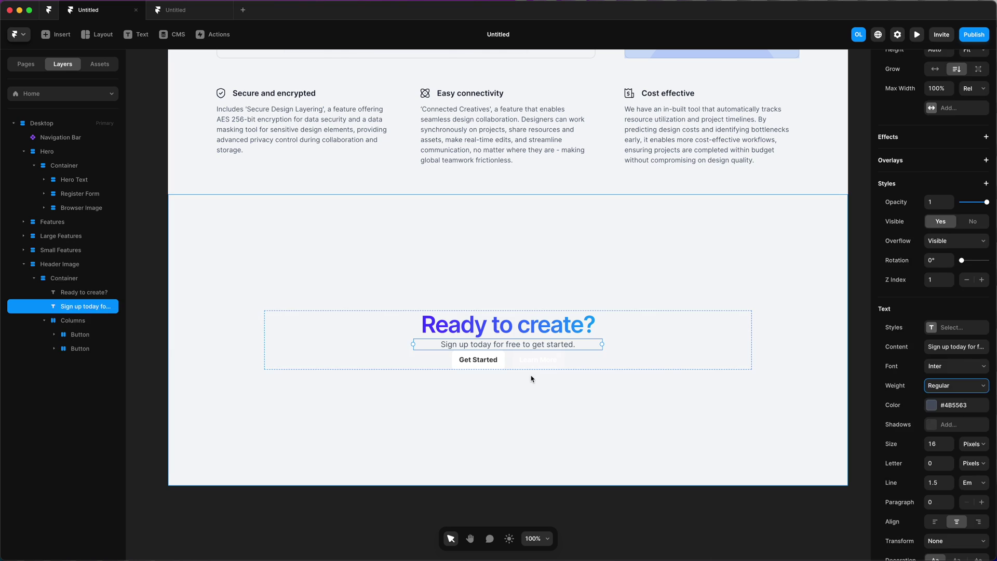
{"action": "key", "text": "shift+Tab"}
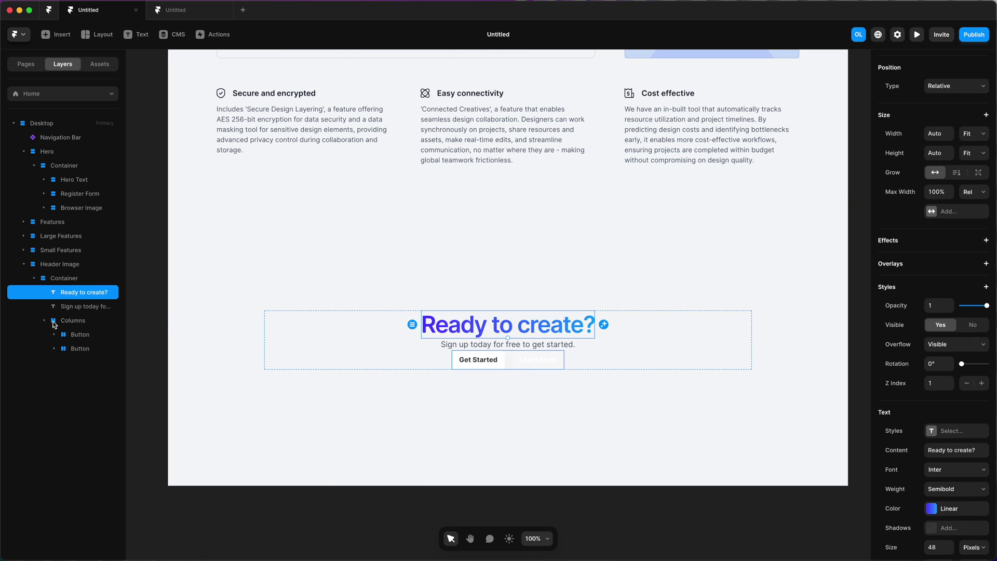
Wrap the "Ready to create?" heading, the sign-up paragraph and the button Columns together in a stack
{"action": "left_click", "coordinate": [45, 321]}
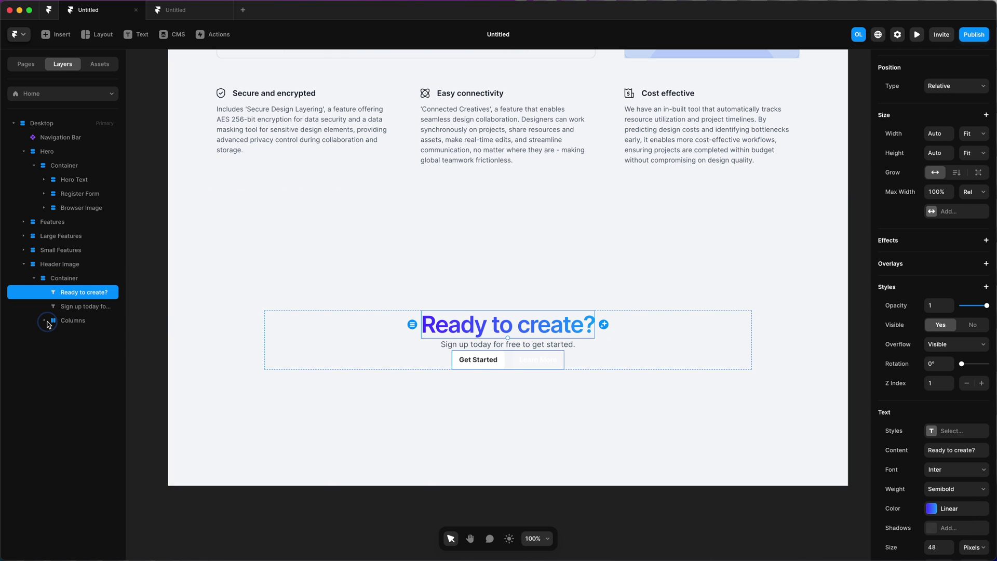
{"action": "left_click", "coordinate": [82, 319], "text": "shift"}
{"action": "right_click", "coordinate": [82, 317]}
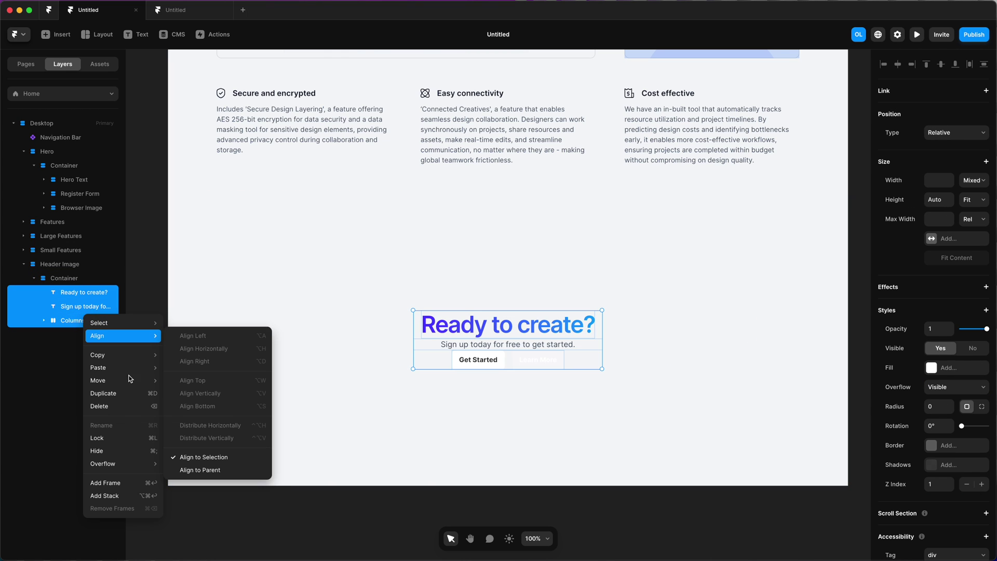
{"action": "left_click", "coordinate": [130, 497]}
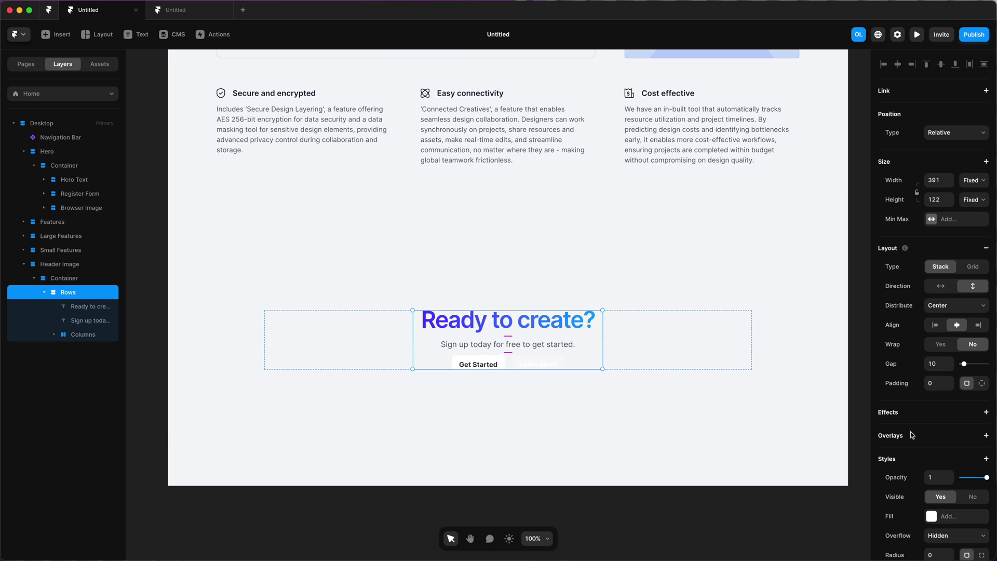
Set the Rows stack's gap to 20 and both its width and height to Fit Content
{"action": "left_click", "coordinate": [941, 367]}
{"action": "key", "text": "shift+Up"}
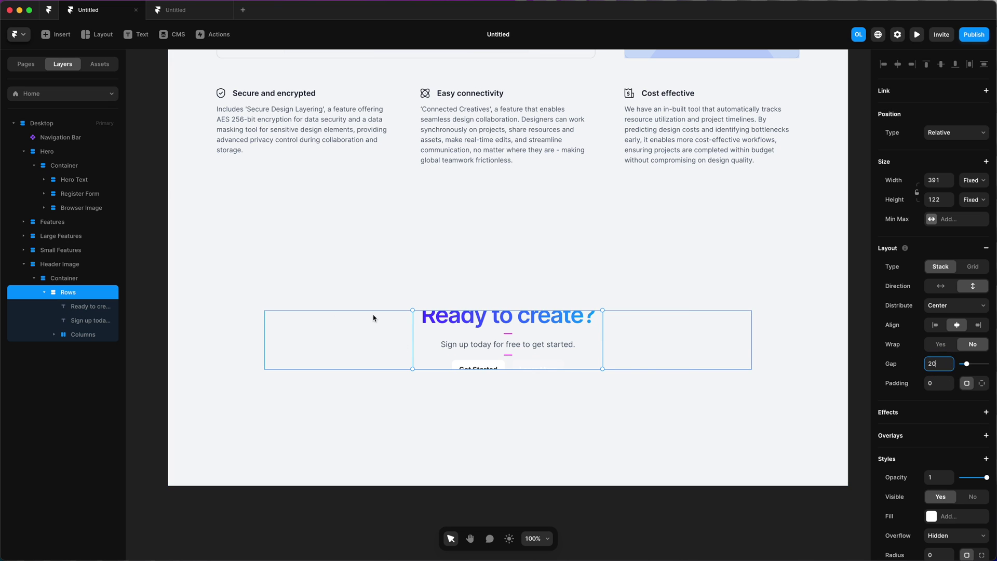
{"action": "left_click", "coordinate": [974, 180]}
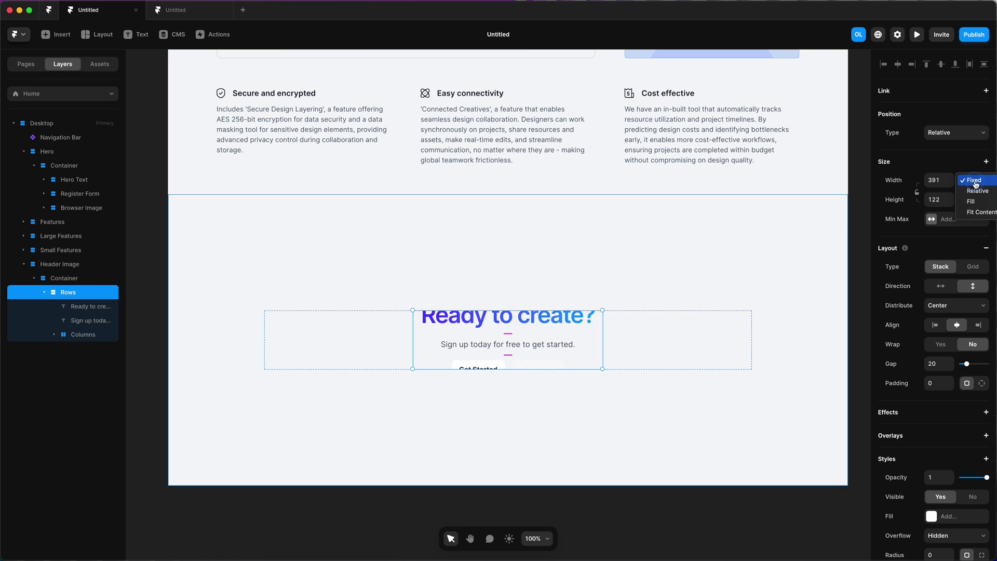
{"action": "left_click", "coordinate": [978, 213]}
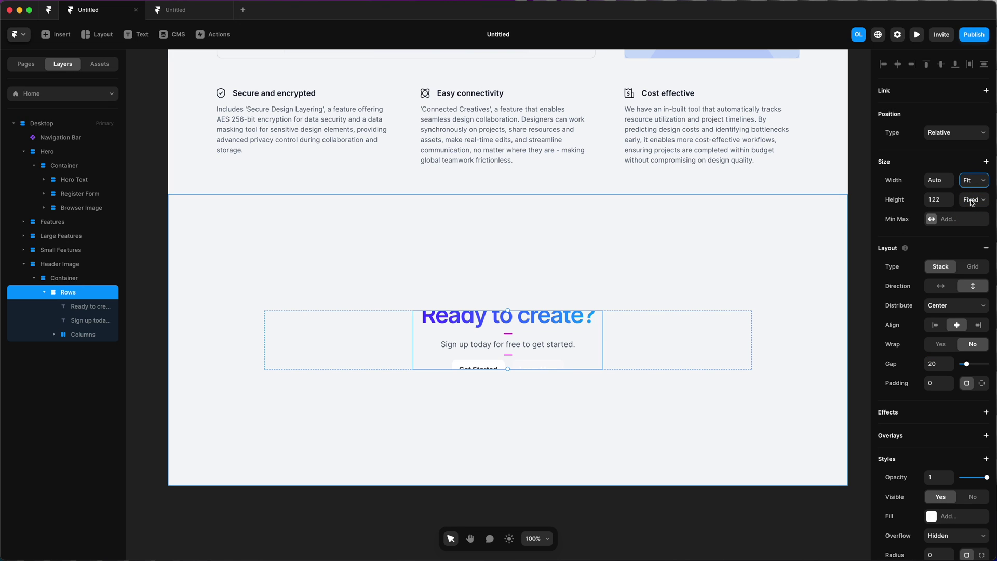
{"action": "left_click", "coordinate": [972, 200]}
{"action": "left_click", "coordinate": [985, 234]}
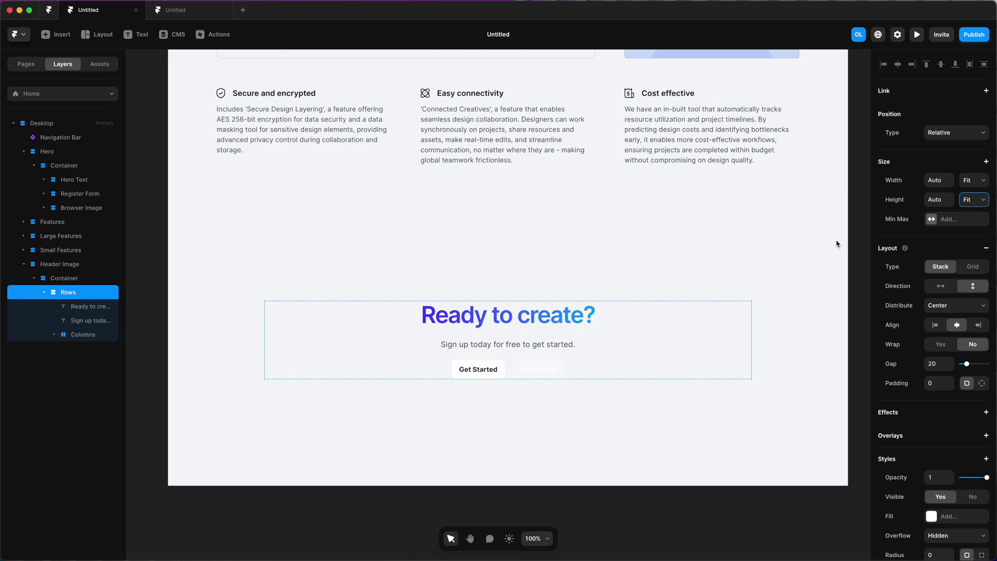
Set the Header Image section's height to Fit Content and rename the section "Call to action"
{"action": "left_click", "coordinate": [518, 261]}
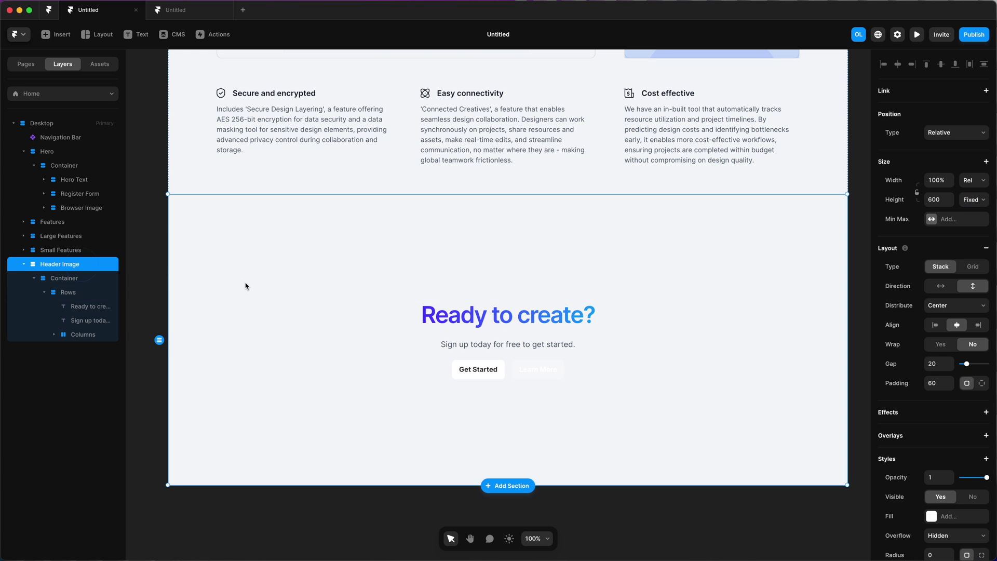
{"action": "scroll", "coordinate": [967, 351], "scroll_direction": "down", "scroll_amount": 2}
{"action": "left_click", "coordinate": [973, 166]}
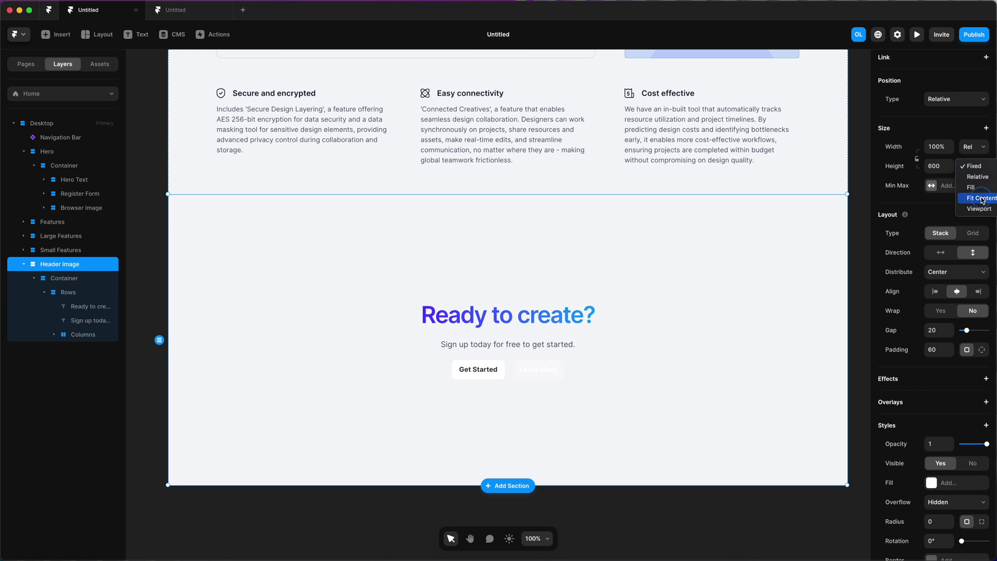
{"action": "left_click", "coordinate": [982, 200]}
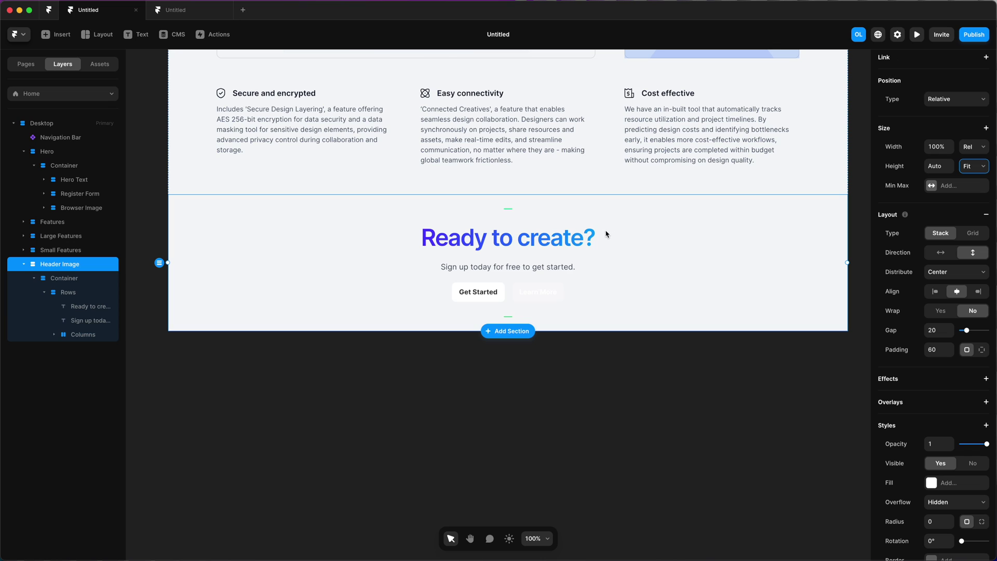
{"action": "double_click", "coordinate": [69, 266]}
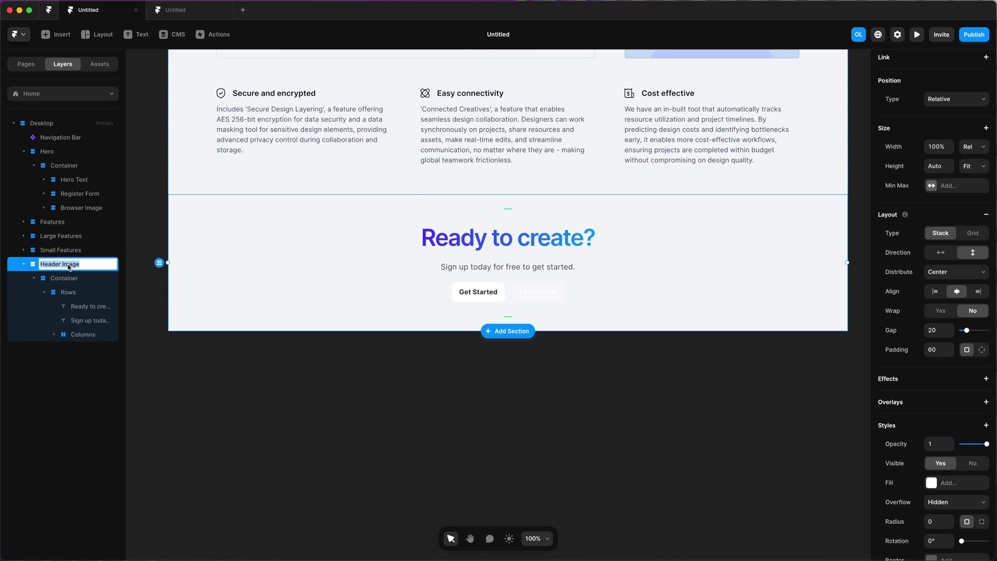
{"action": "type", "text": "Call to action"}
{"action": "key", "text": "Return"}
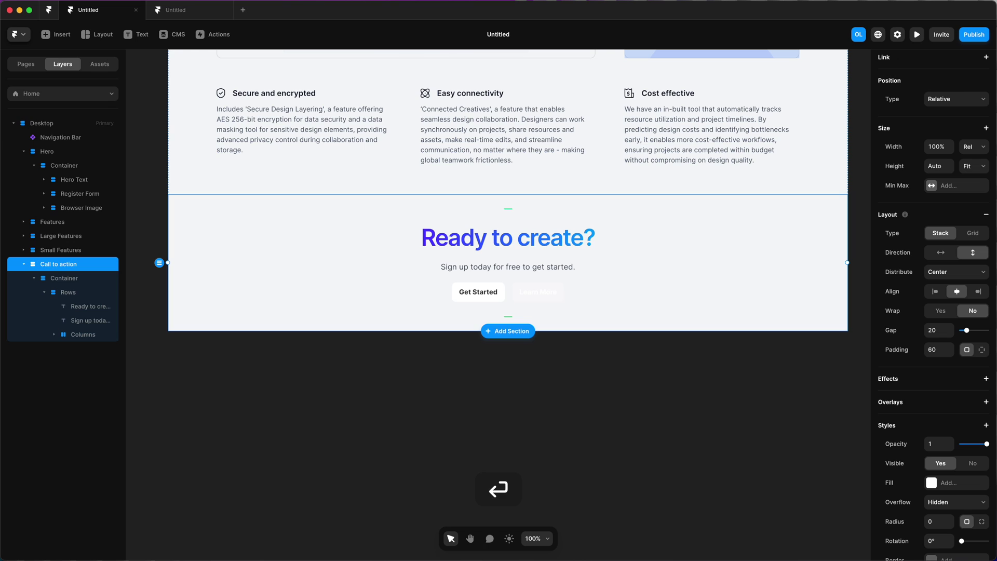
Set the width of the Container inside the Call to action section to 100%
{"action": "key", "text": "Return"}
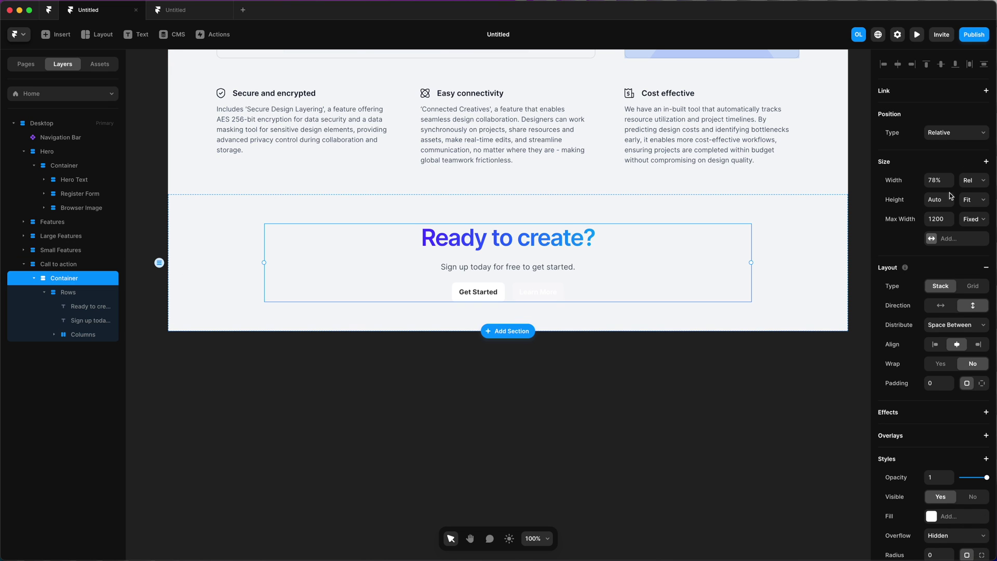
{"action": "left_click", "coordinate": [937, 182]}
{"action": "key", "text": "Return"}
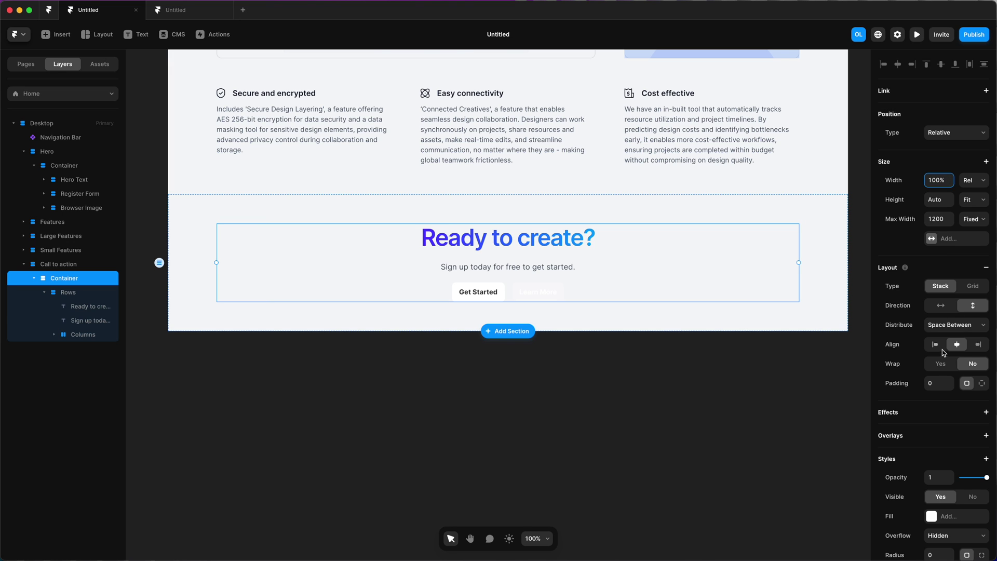
Fill the Call to action Container with a linear gradient running diagonally from its upper-right corner to its lower-left corner
{"action": "scroll", "coordinate": [943, 349], "scroll_direction": "down", "scroll_amount": 5}
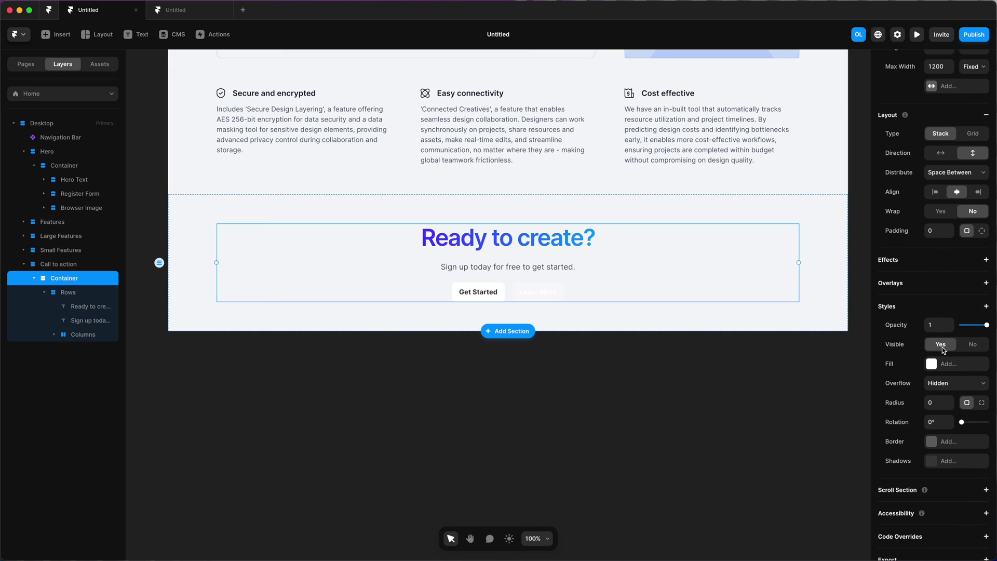
{"action": "scroll", "coordinate": [943, 347], "scroll_direction": "down", "scroll_amount": 1}
{"action": "left_click", "coordinate": [943, 347]}
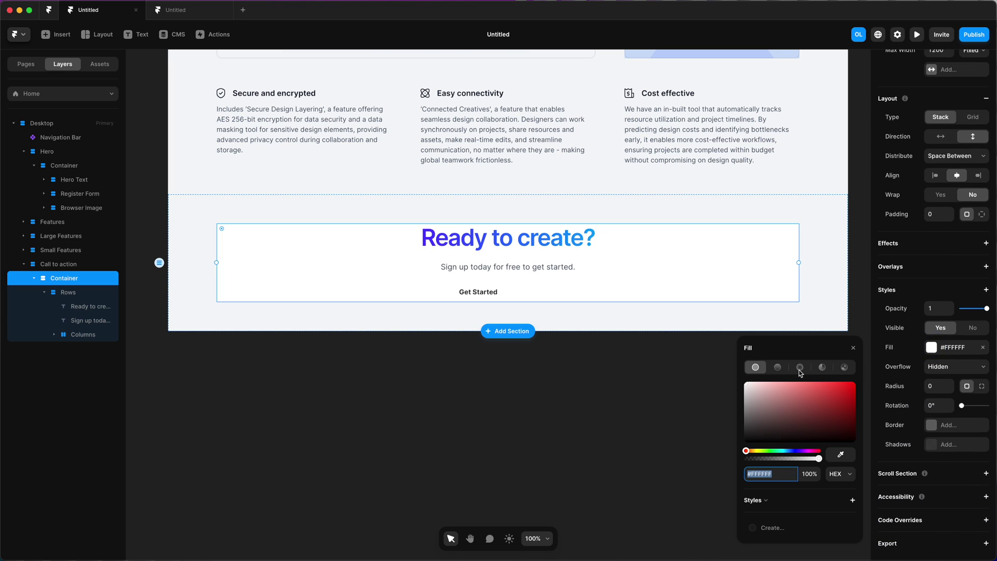
{"action": "left_click", "coordinate": [782, 368]}
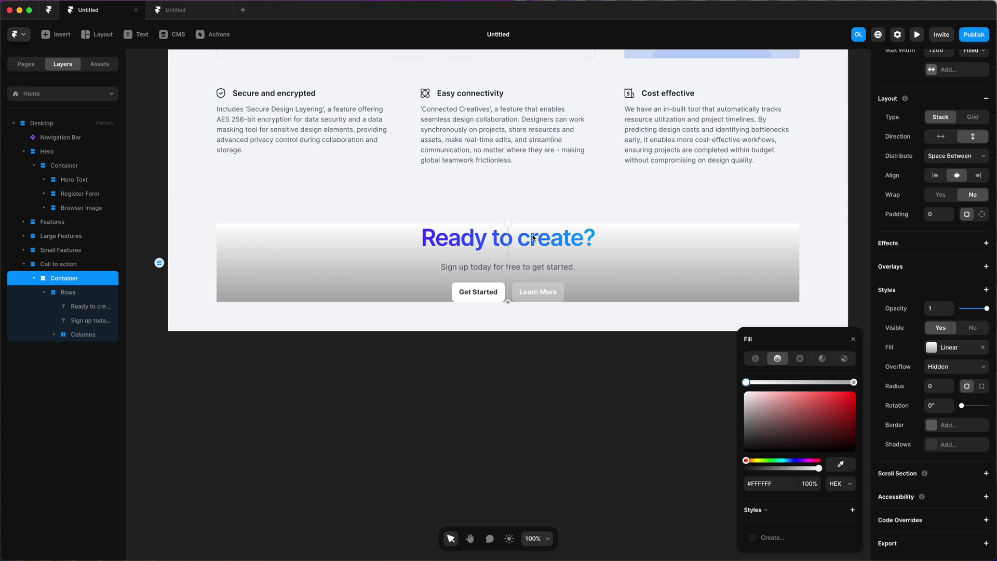
{"action": "left_click_drag", "start_coordinate": [509, 220], "coordinate": [591, 253]}
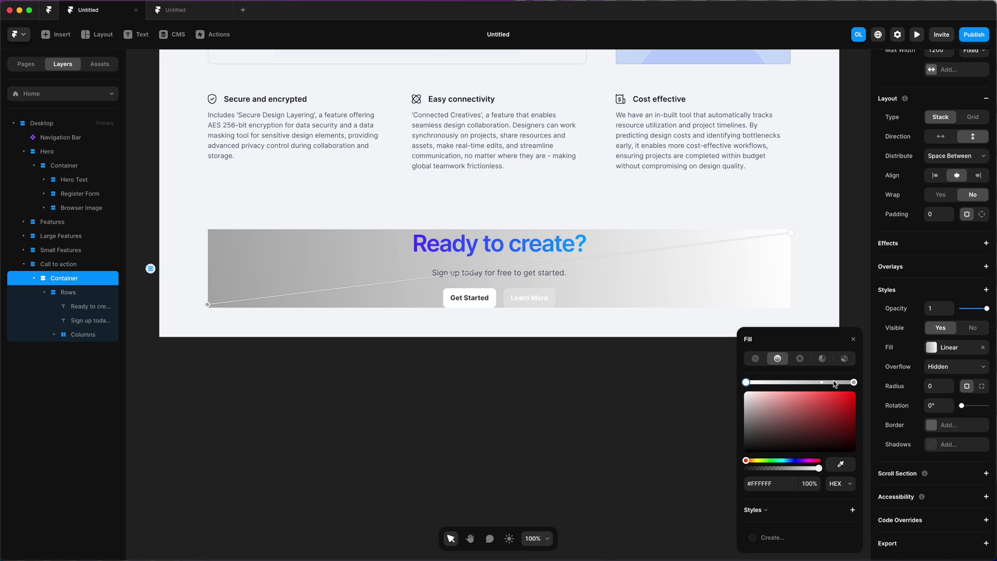
Colour the gradient's lower-left stop vivid blue-purple and its upper-right stop #0DA2F8 at 5% opacity
{"action": "left_click", "coordinate": [854, 383]}
{"action": "key", "text": "super+v"}
{"action": "left_click", "coordinate": [763, 483]}
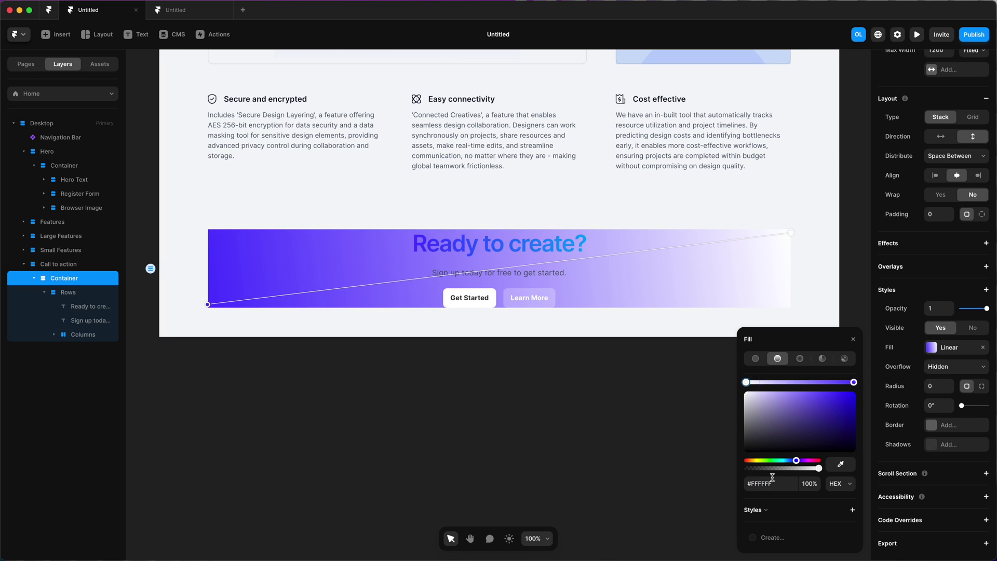
{"action": "type", "text": "0DA2E8FF"}
{"action": "key", "text": "Return"}
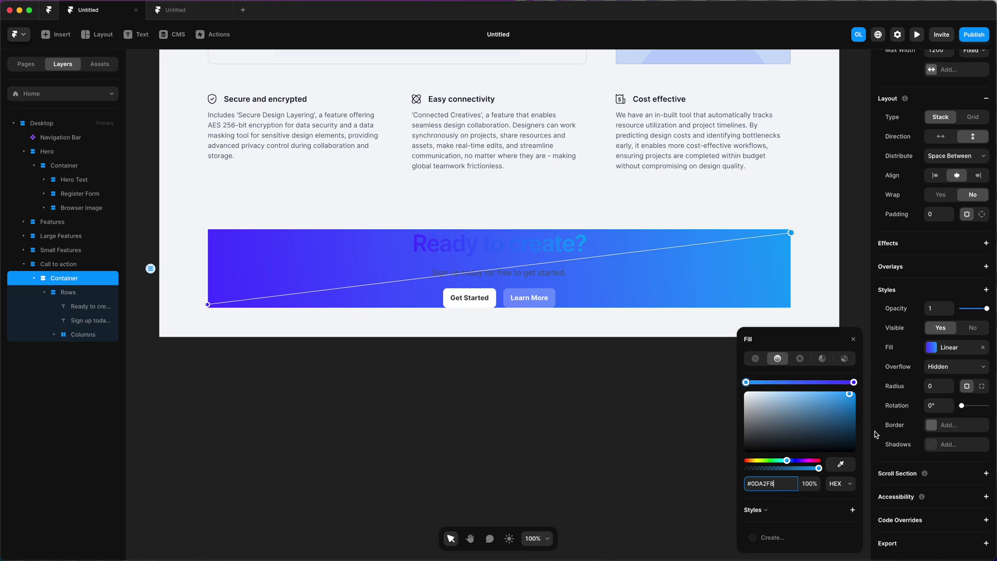
{"action": "left_click", "coordinate": [813, 487]}
{"action": "key", "text": "Return"}
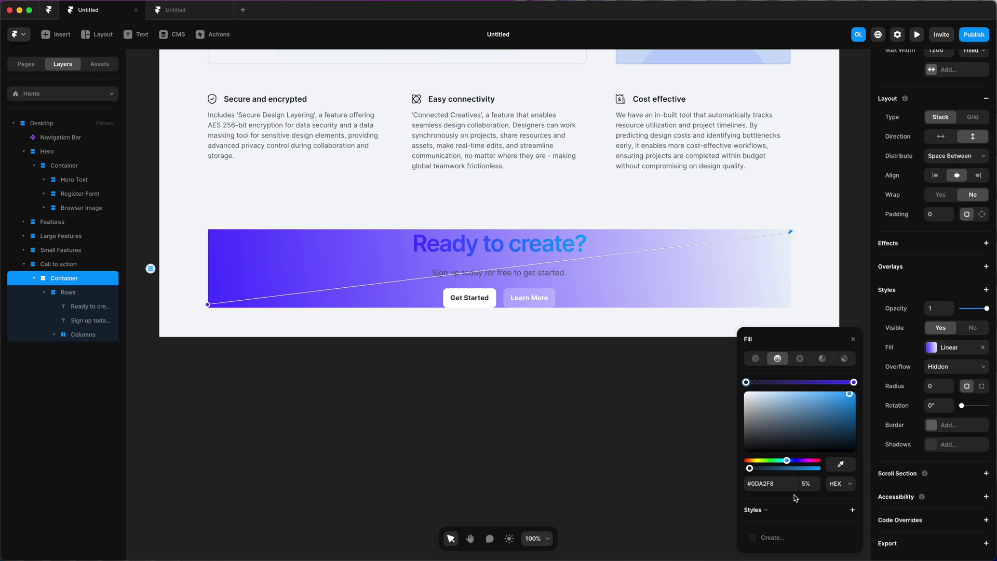
Set the opacity of the #5036FF stop in the call-to-action container's linear gradient fill to 5%
{"action": "left_click", "coordinate": [807, 488]}
{"action": "left_click", "coordinate": [854, 383]}
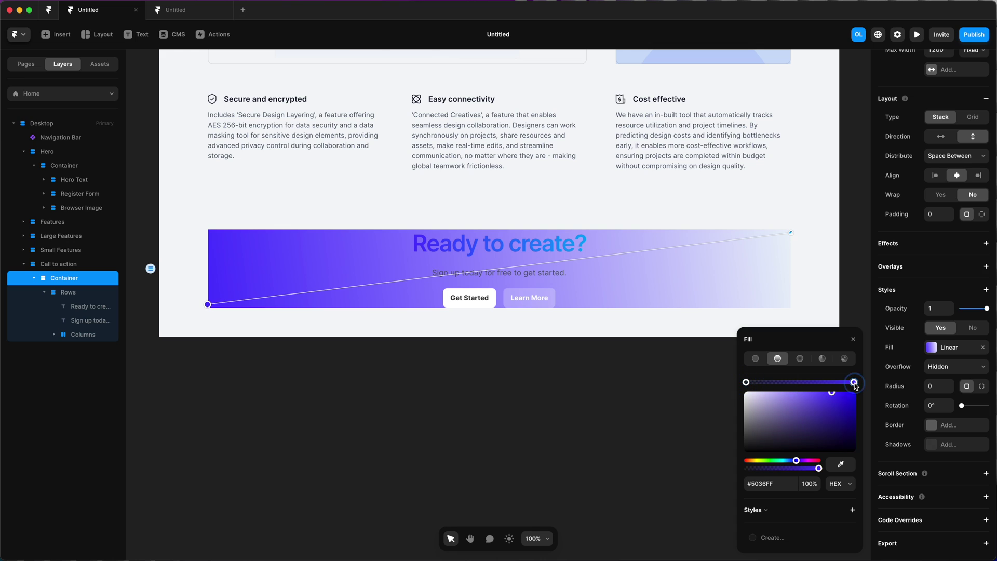
{"action": "left_click", "coordinate": [810, 484]}
{"action": "type", "text": "5"}
{"action": "key", "text": "Return"}
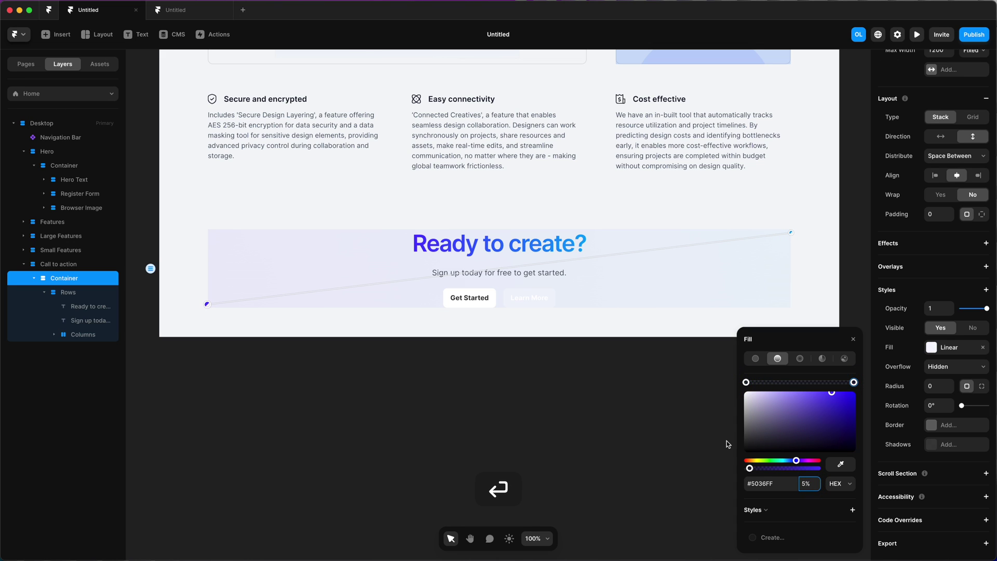
{"action": "left_click", "coordinate": [853, 339]}
Add a solid 1 px border to the call-to-action container in #000000 at 5% opacity
{"action": "left_click", "coordinate": [930, 424]}
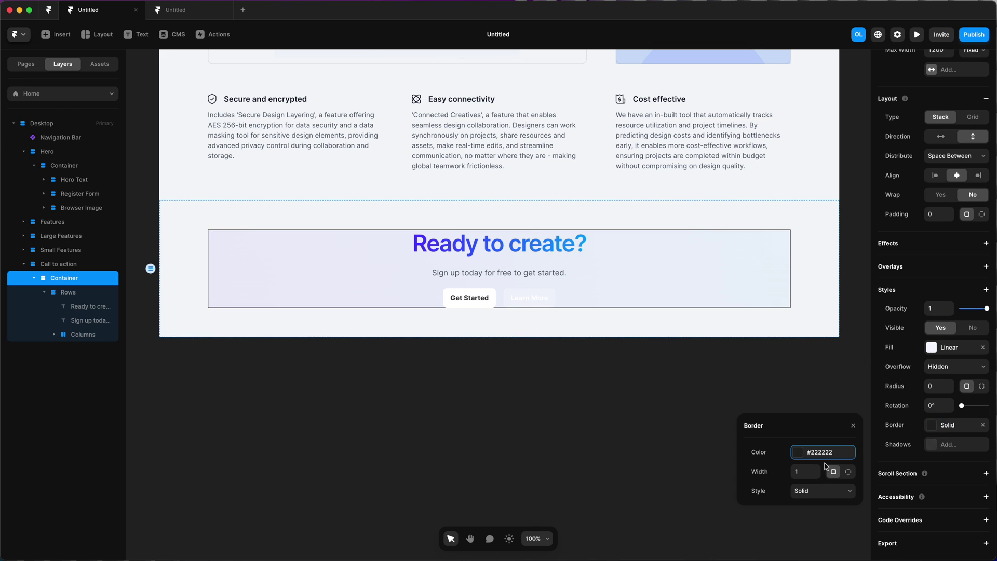
{"action": "left_click", "coordinate": [803, 456]}
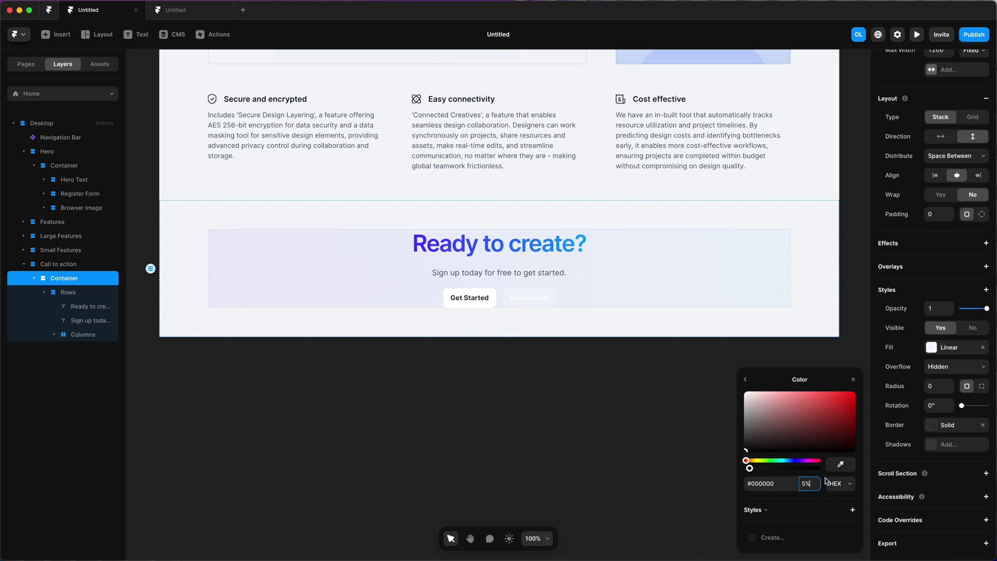
{"action": "left_click", "coordinate": [975, 401]}
Set the call-to-action container's corner radius to 10 and its padding to 60
{"action": "left_click", "coordinate": [940, 388]}
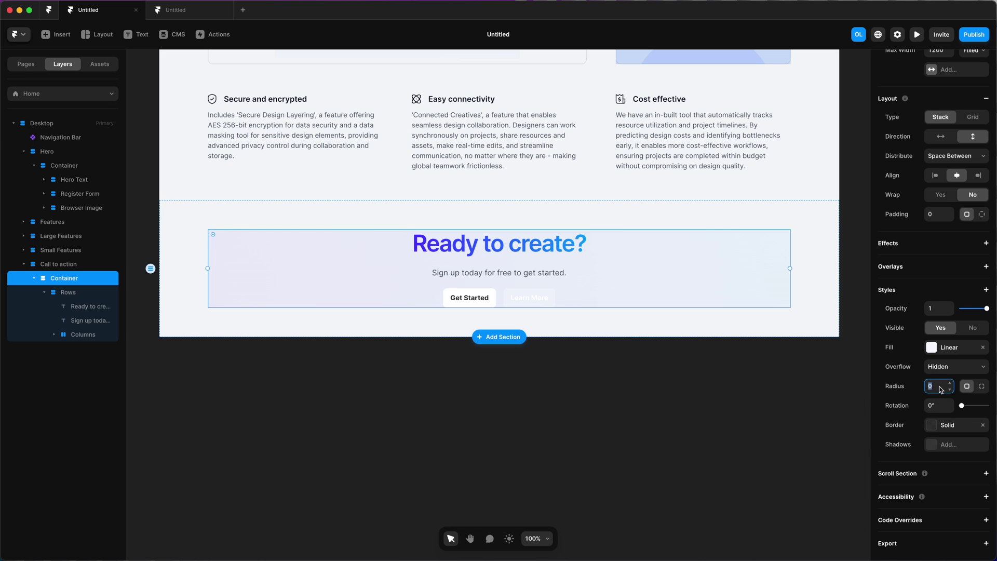
{"action": "key", "text": "shift+Up"}
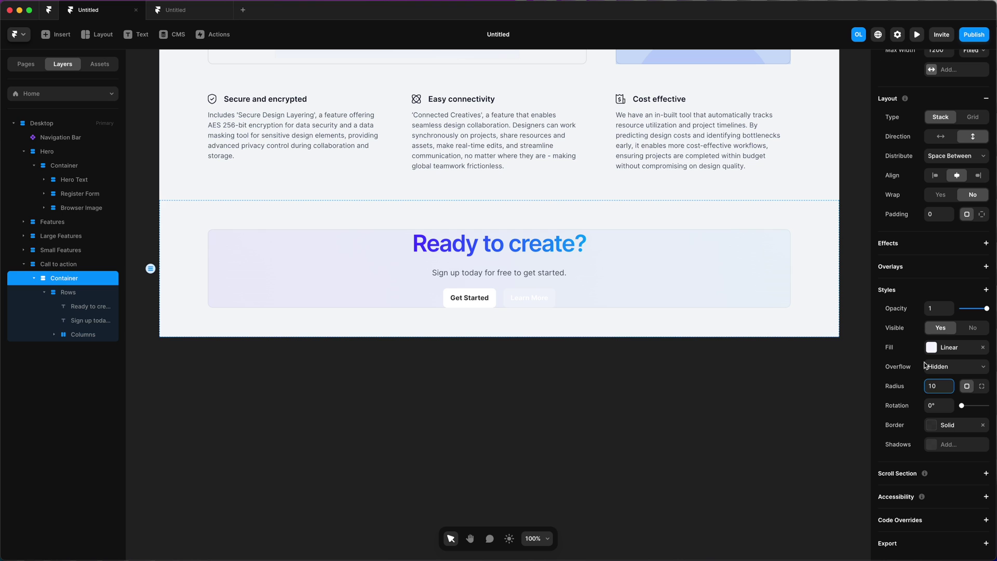
{"action": "left_click", "coordinate": [939, 215]}
{"action": "type", "text": "60"}
{"action": "key", "text": "Return"}
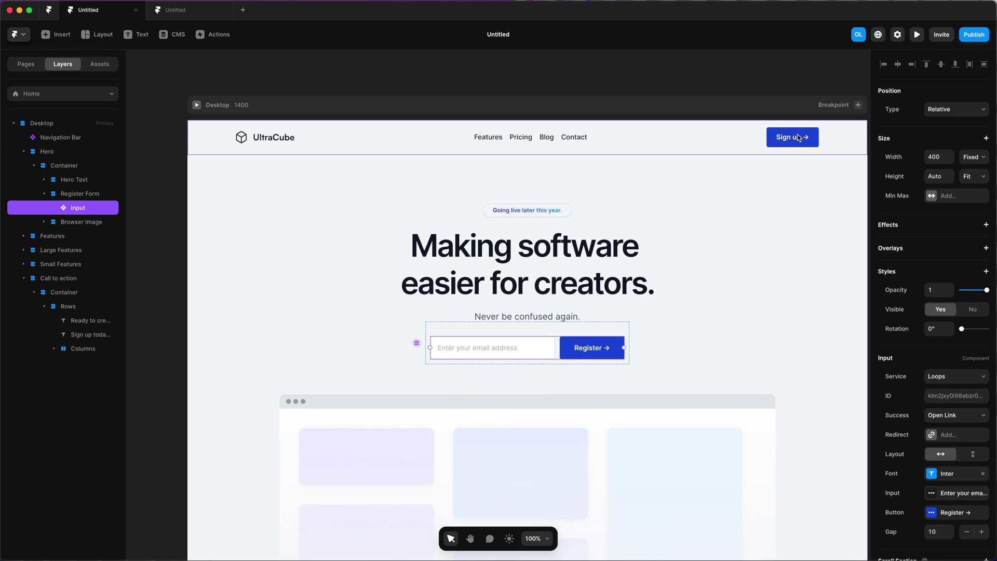
Open the Navigation Bar component and copy its Sign up button
{"action": "double_click", "coordinate": [797, 135]}
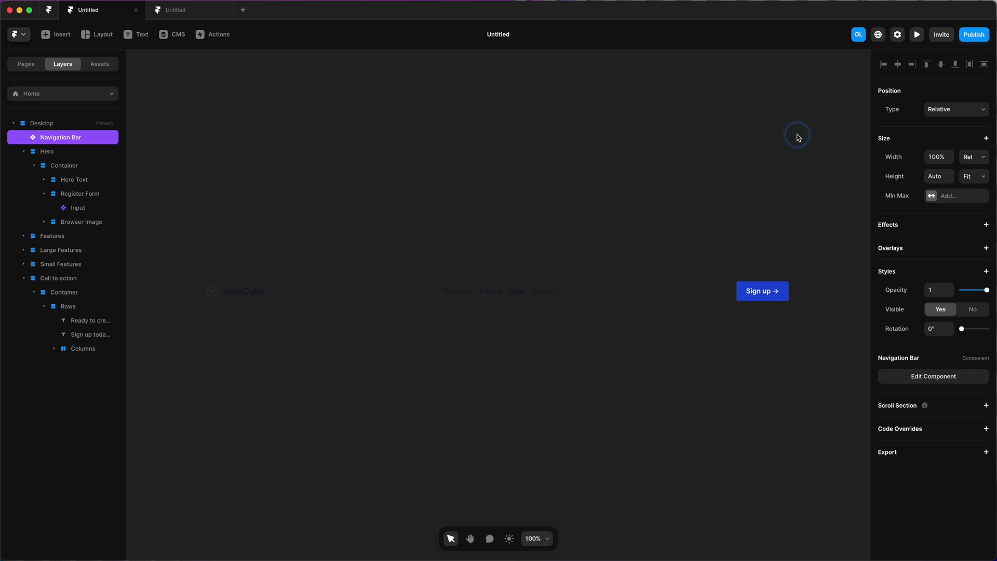
{"action": "double_click", "coordinate": [764, 295]}
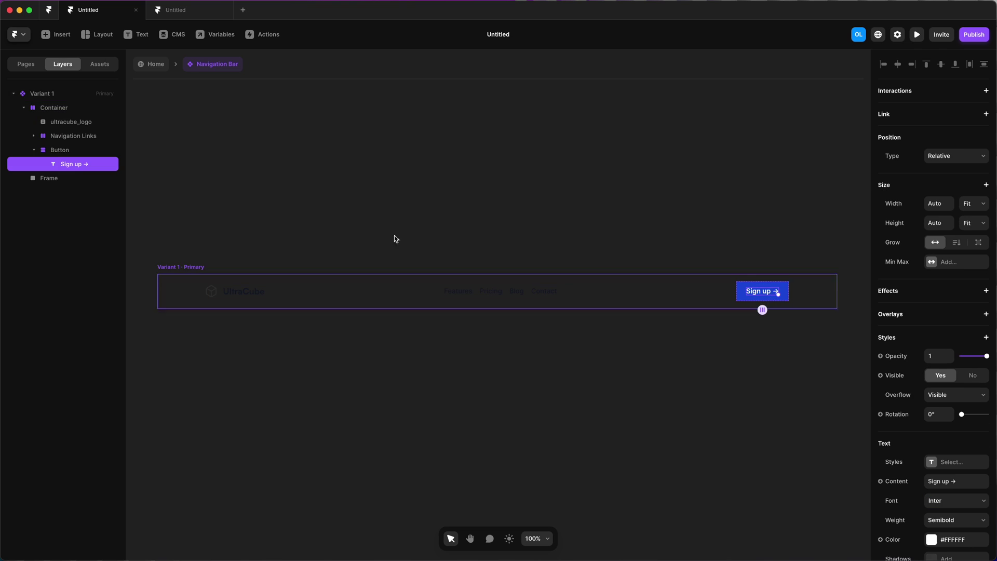
{"action": "left_click", "coordinate": [62, 150]}
{"action": "key", "text": "super+c"}
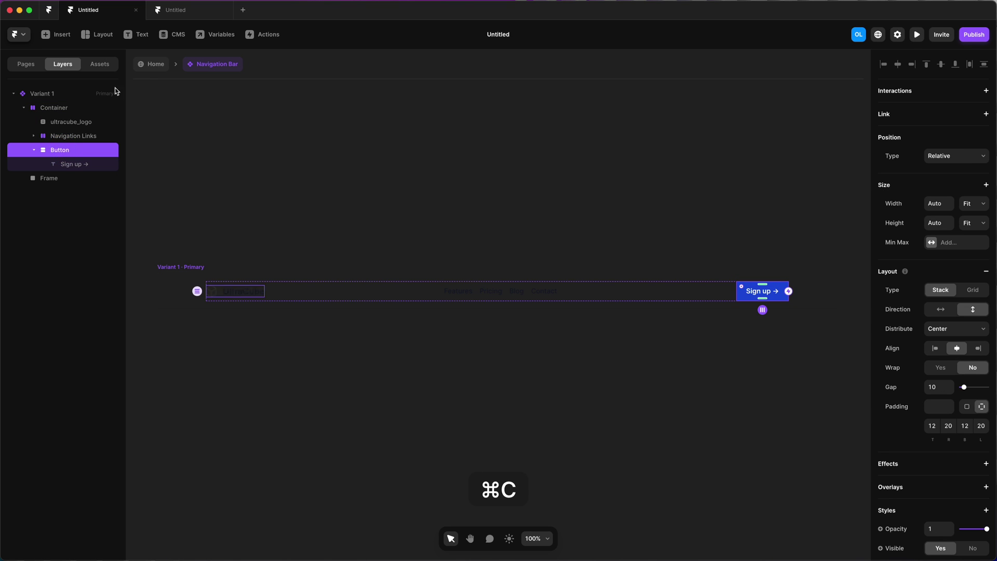
Return to the Home page and paste the Sign up button as the first item in the call-to-action's Columns stack
{"action": "left_click", "coordinate": [150, 64]}
{"action": "scroll", "coordinate": [602, 263], "scroll_direction": "down", "scroll_amount": 20}
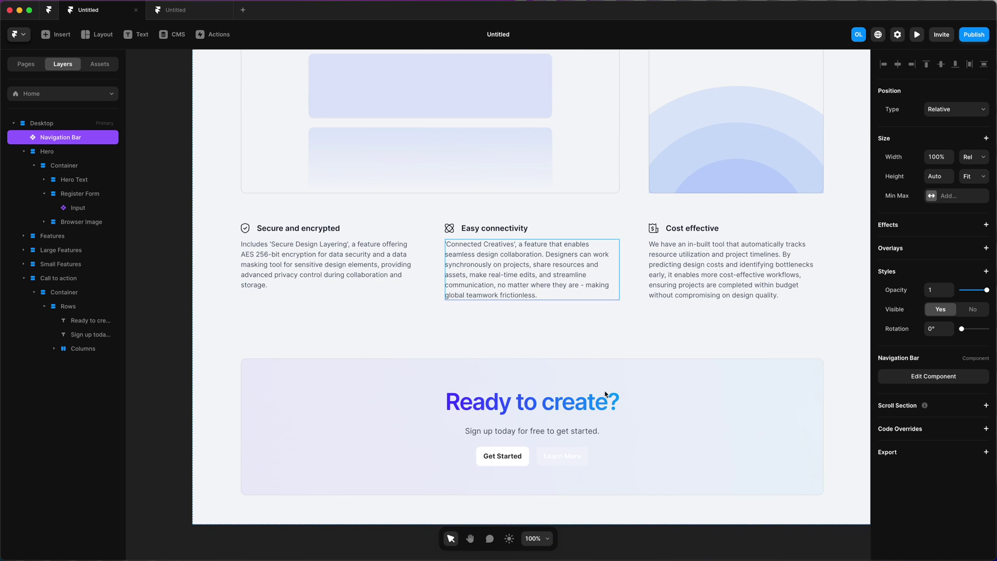
{"action": "double_click", "coordinate": [515, 457]}
{"action": "left_click", "coordinate": [77, 348]}
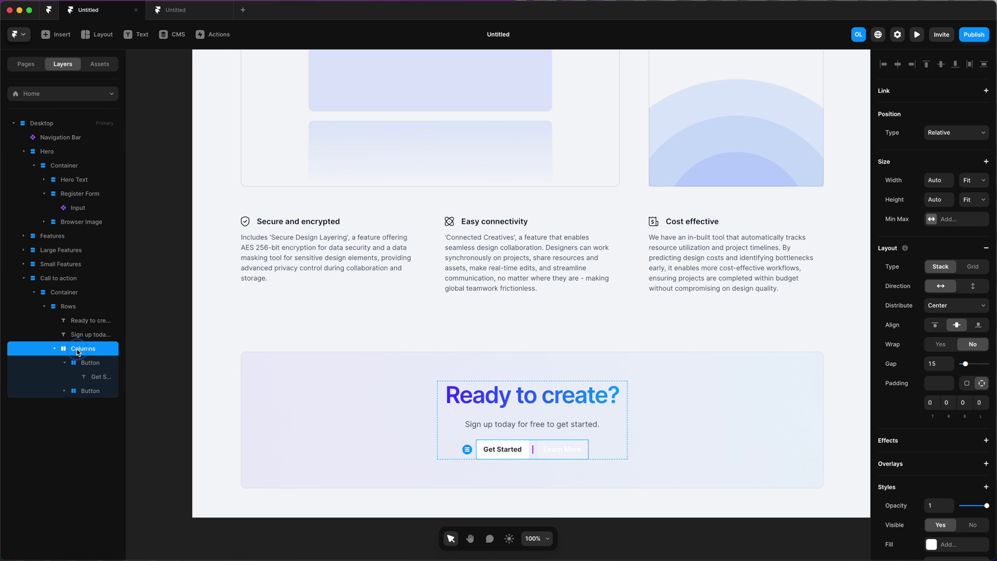
{"action": "key", "text": "super+v"}
{"action": "left_click_drag", "start_coordinate": [78, 362], "coordinate": [83, 357]}
Delete the original Get Started and Learn More buttons from the call-to-action's Columns stack
{"action": "left_click", "coordinate": [88, 390]}
{"action": "left_click", "coordinate": [90, 422], "text": "shift"}
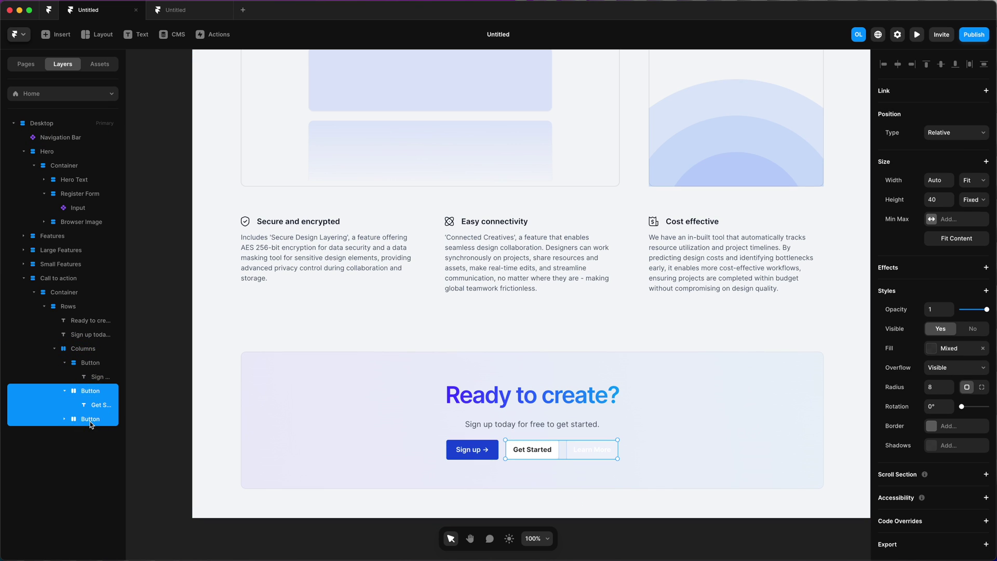
{"action": "key", "text": "Delete"}
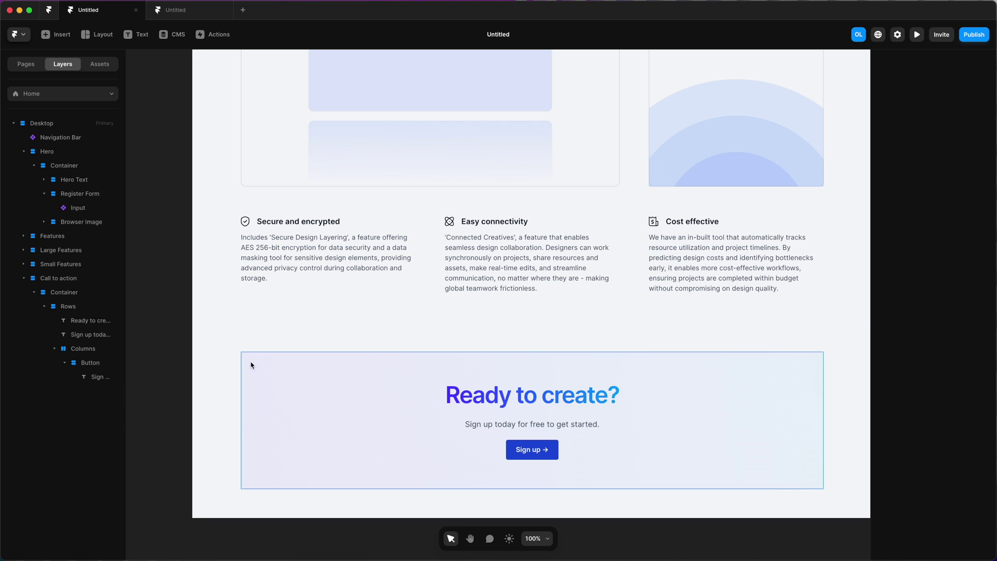
Change the pasted button's label wording to "Regsiter", keeping the arrow
{"action": "left_click", "coordinate": [86, 378]}
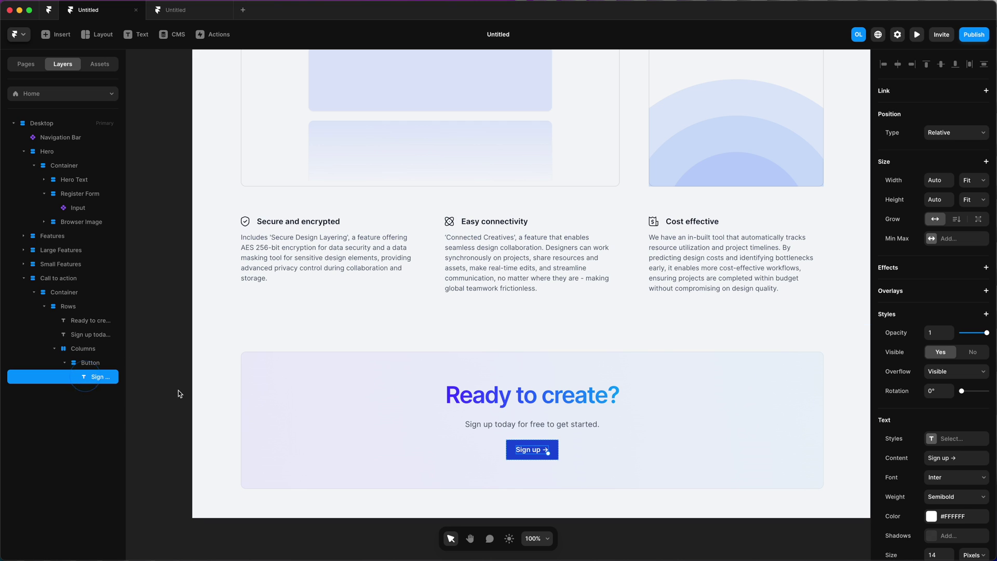
{"action": "double_click", "coordinate": [528, 451]}
{"action": "double_click", "coordinate": [537, 451]}
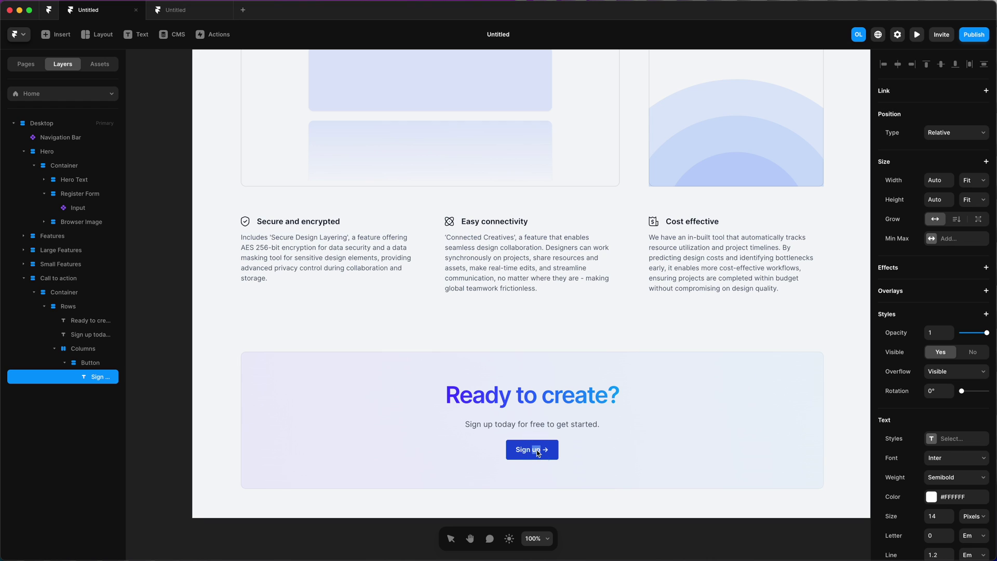
{"action": "key", "text": "super+a"}
{"action": "type", "text": "Regsiter"}
{"action": "key", "text": "Escape"}
Duplicate the "Regsiter" button beside itself and change the copy's label wording to "Learn more", keeping the arrow
{"action": "key", "text": "super+c"}
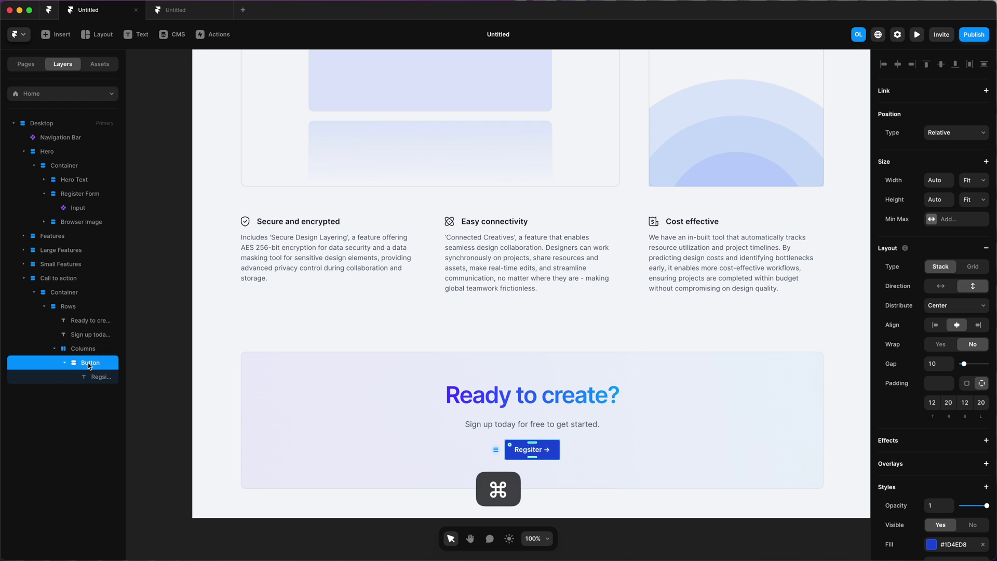
{"action": "key", "text": "super+v"}
{"action": "scroll", "coordinate": [595, 452], "scroll_direction": "down", "scroll_amount": 2}
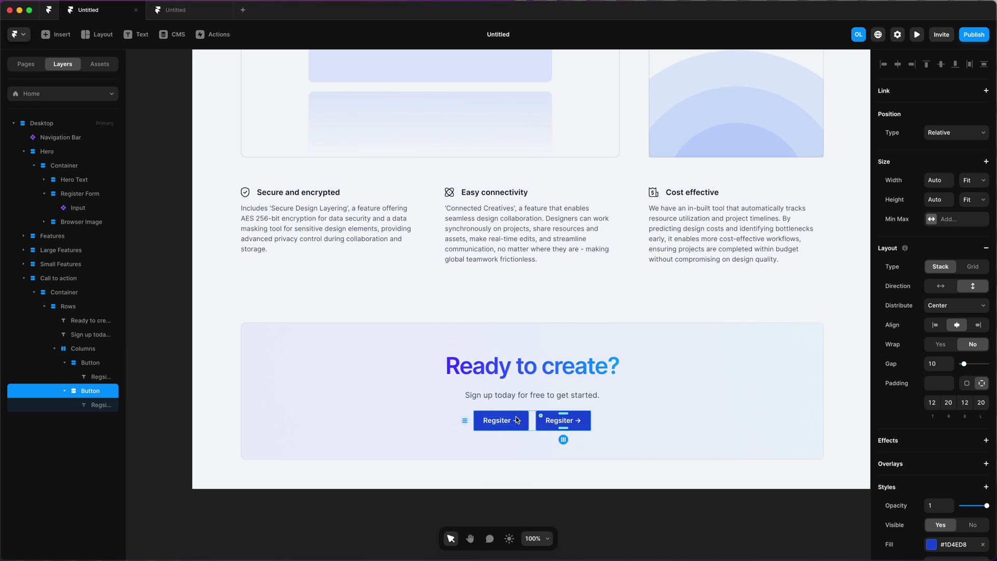
{"action": "left_click", "coordinate": [563, 423]}
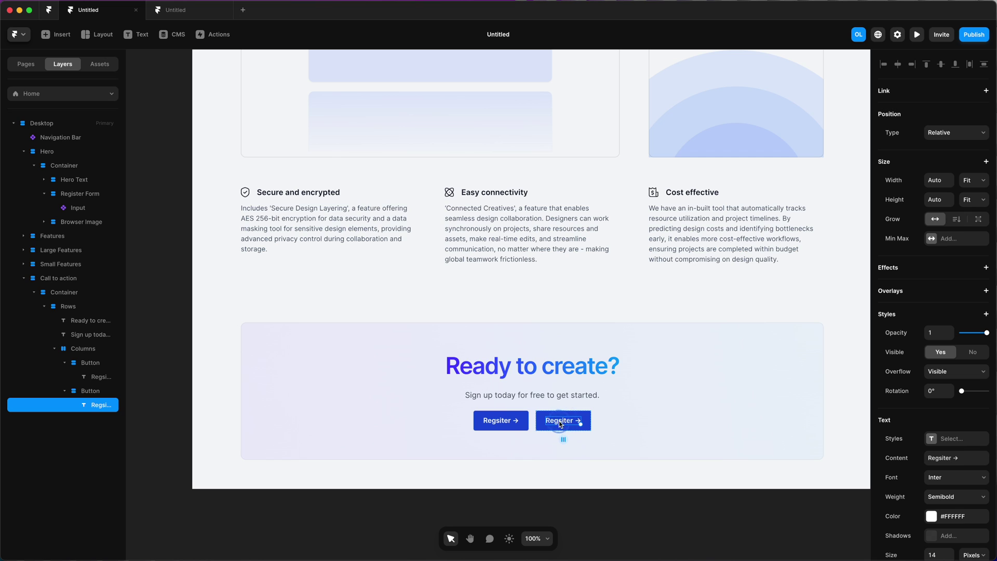
{"action": "double_click", "coordinate": [560, 424]}
{"action": "type", "text": "Learn more"}
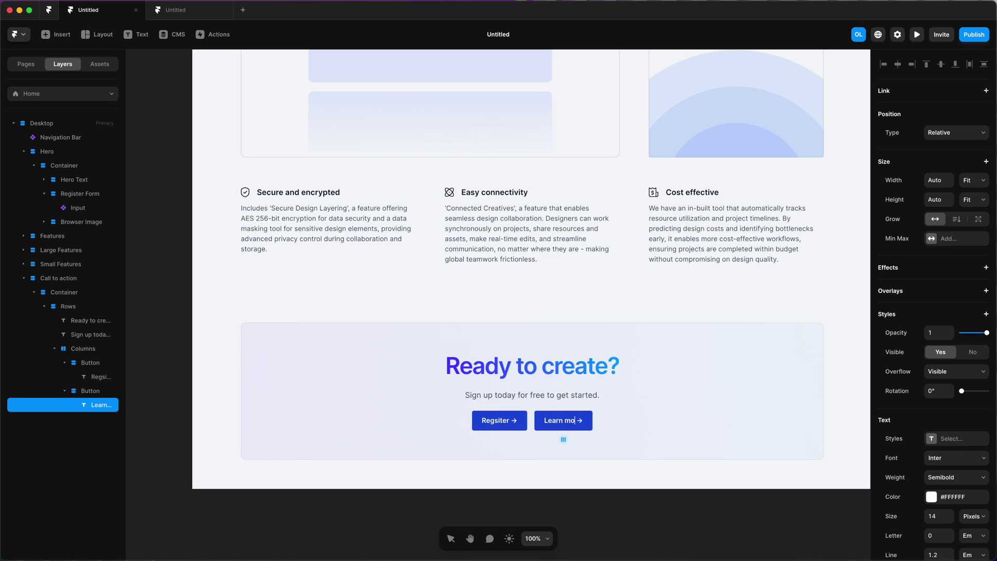
{"action": "left_click", "coordinate": [627, 463]}
Try a muted grey-blue fill on the Learn more button
{"action": "key", "text": "Escape"}
{"action": "scroll", "coordinate": [935, 416], "scroll_direction": "down", "scroll_amount": 1}
{"action": "left_click", "coordinate": [931, 403]}
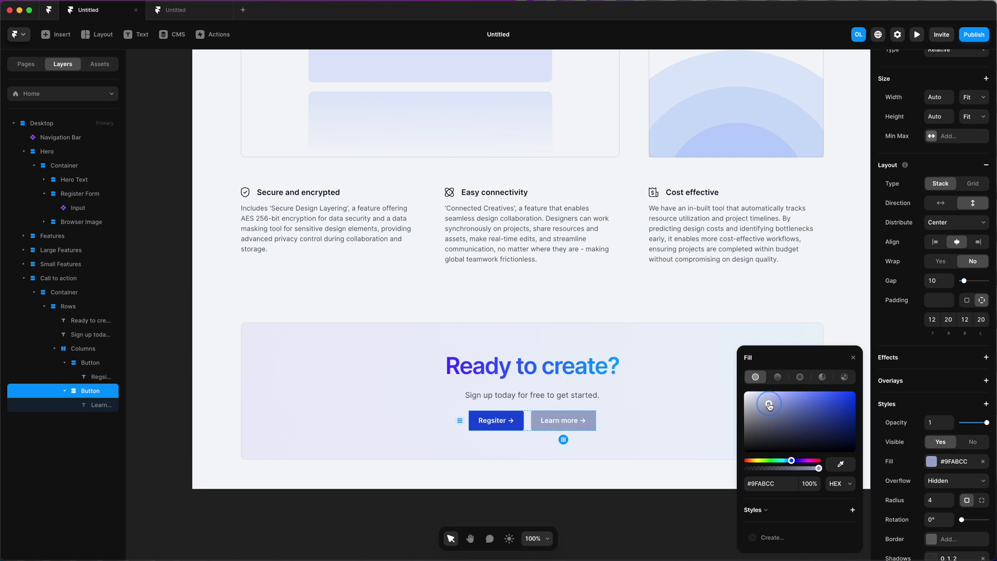
{"action": "left_click_drag", "start_coordinate": [756, 393], "coordinate": [753, 407]}
{"action": "left_click", "coordinate": [808, 442]}
{"action": "key", "text": "super+z"}
{"action": "left_click", "coordinate": [931, 461]}
{"action": "left_click", "coordinate": [772, 414]}
{"action": "left_click", "coordinate": [828, 516]}
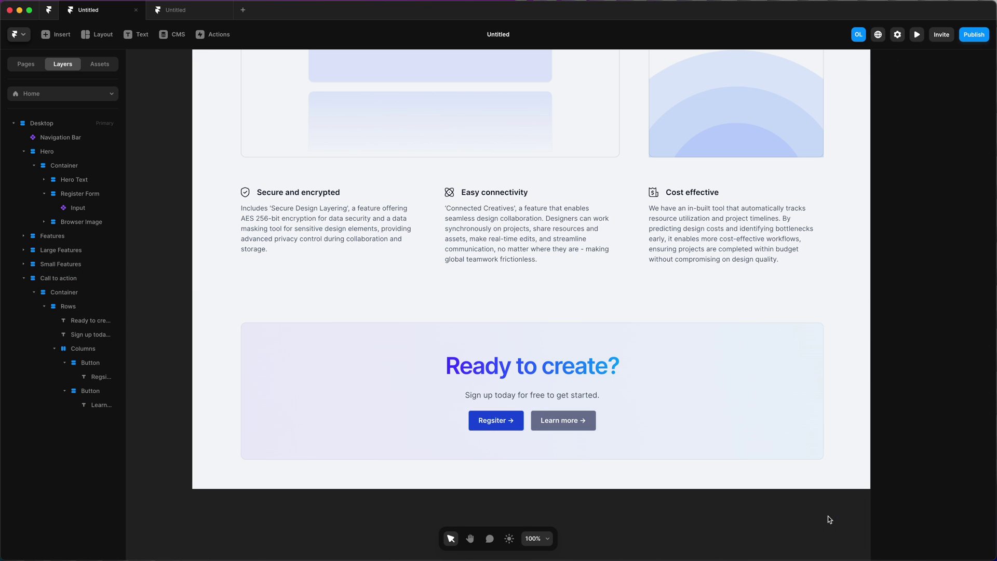
{"action": "key", "text": "super+z"}
Remove the Learn more button's fill and give it a solid, low-opacity #000000 border
{"action": "scroll", "coordinate": [936, 452], "scroll_direction": "down", "scroll_amount": 1}
{"action": "left_click", "coordinate": [932, 434]}
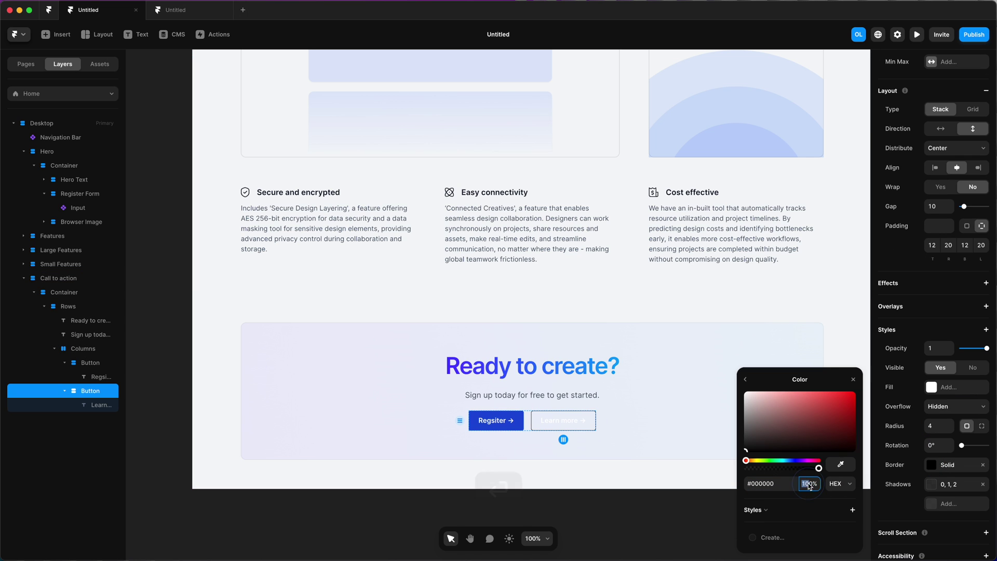
{"action": "left_click", "coordinate": [496, 421]}
{"action": "left_click", "coordinate": [760, 484]}
{"action": "left_click", "coordinate": [564, 420]}
{"action": "scroll", "coordinate": [935, 452], "scroll_direction": "down", "scroll_amount": 3}
{"action": "left_click", "coordinate": [931, 466]}
{"action": "left_click", "coordinate": [803, 491]}
{"action": "left_click", "coordinate": [852, 379]}
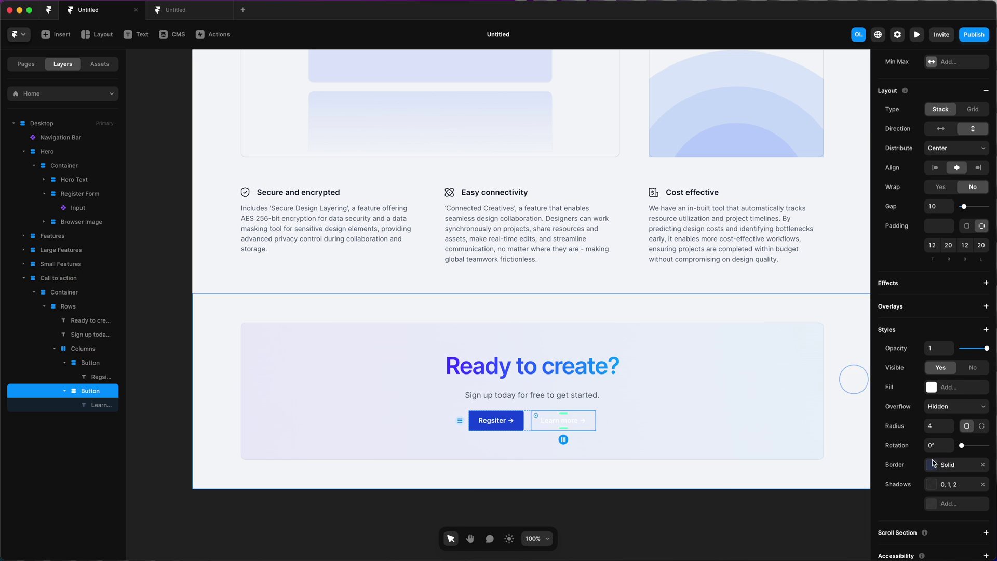
Set the Learn more label's text color to #4B5563
{"action": "left_click", "coordinate": [564, 420]}
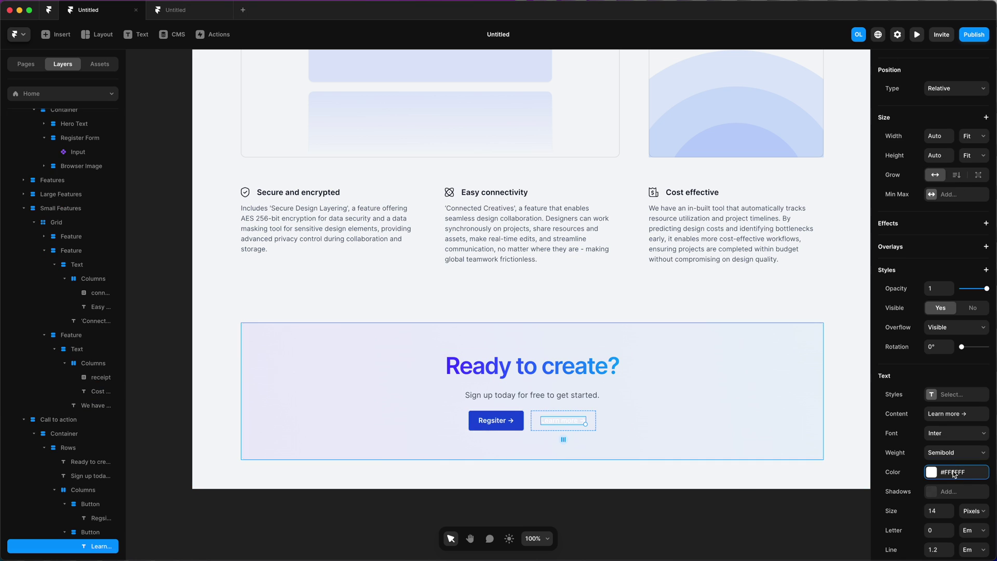
{"action": "left_click", "coordinate": [955, 473]}
{"action": "key", "text": "Return"}
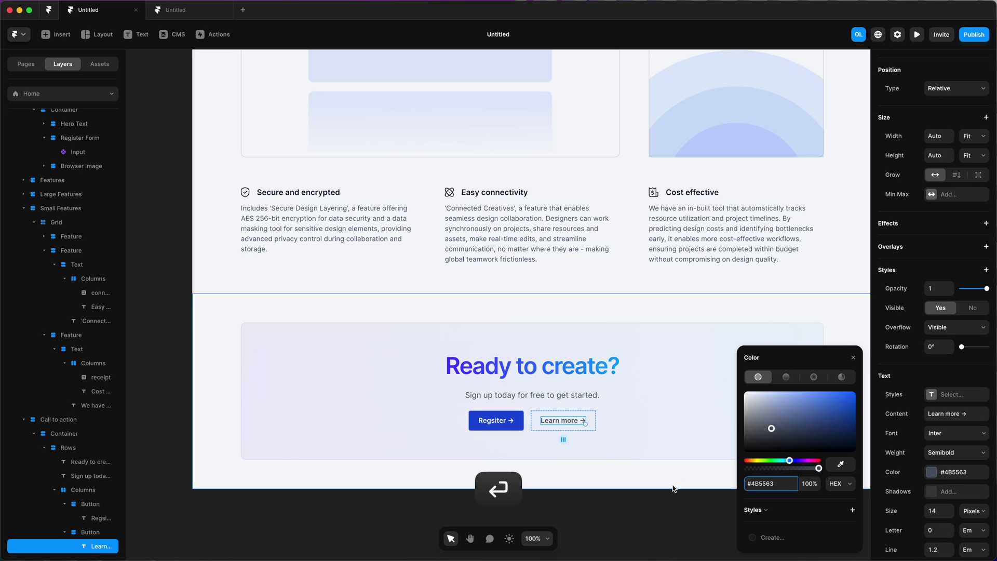
{"action": "left_click", "coordinate": [642, 499]}
{"action": "scroll", "coordinate": [733, 519], "scroll_direction": "down", "scroll_amount": 2}
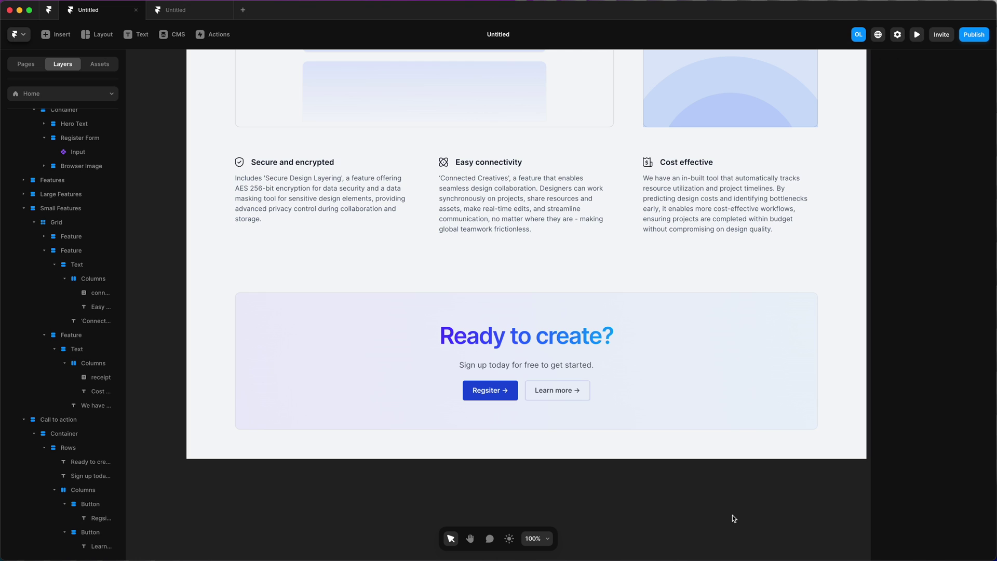
Group the "Ready to create?" heading and the "Sign up today" text into their own stack
{"action": "scroll", "coordinate": [78, 517], "scroll_direction": "up", "scroll_amount": 2}
{"action": "left_click", "coordinate": [78, 517]}
{"action": "left_click", "coordinate": [91, 532], "text": "super"}
{"action": "right_click", "coordinate": [91, 532]}
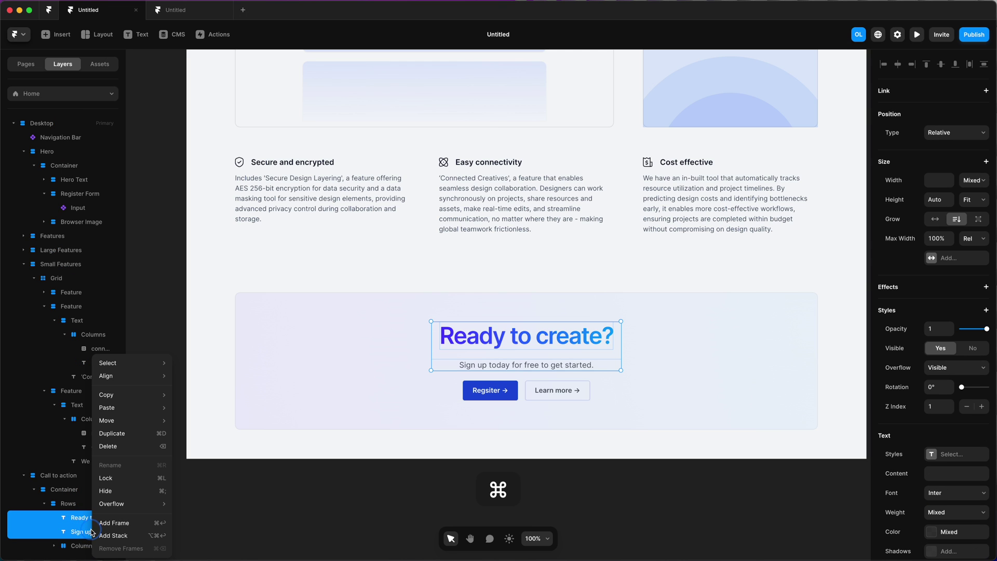
{"action": "left_click", "coordinate": [122, 535]}
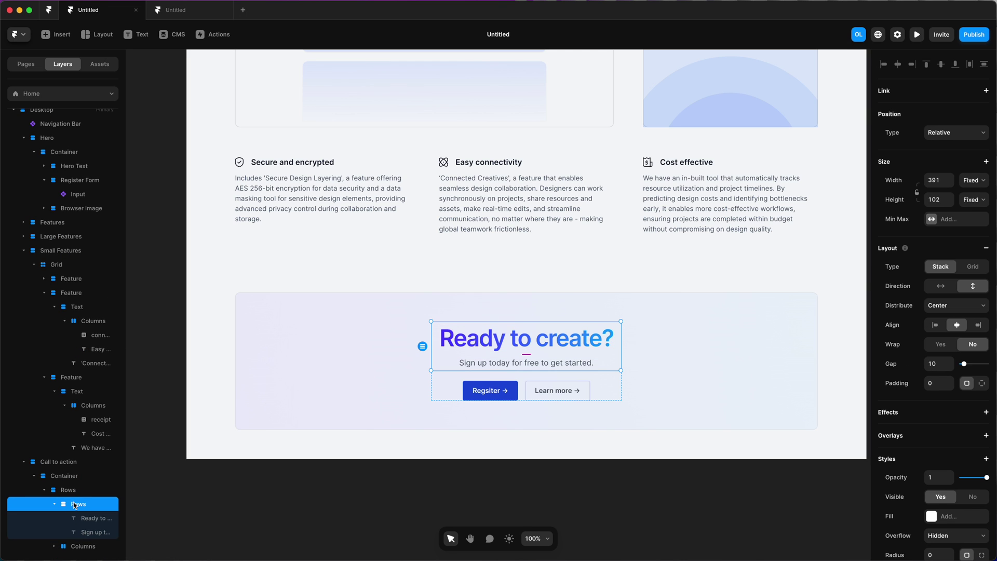
Set the gap of the outer Rows stack, between the text group and the buttons, to 30
{"action": "left_click", "coordinate": [78, 493]}
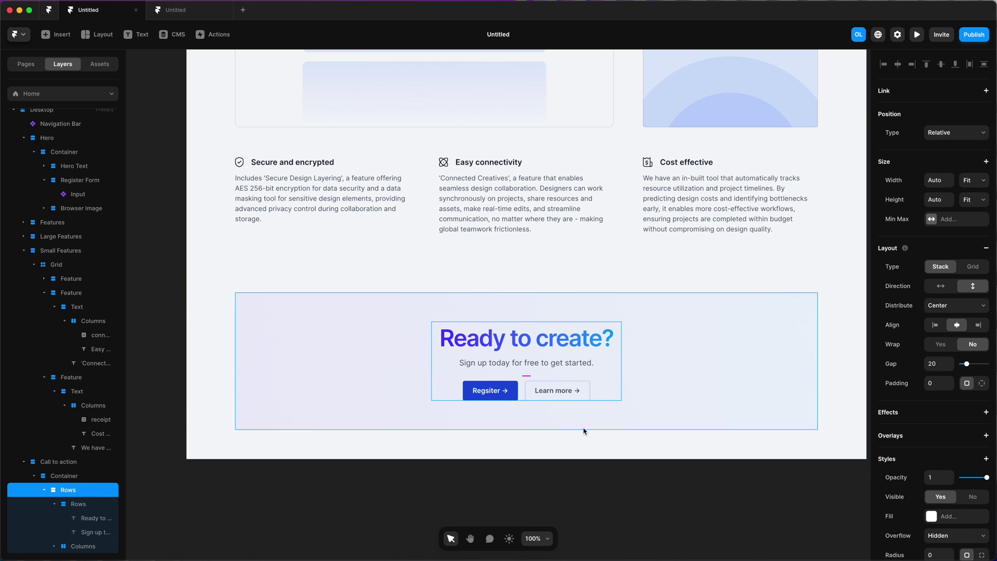
{"action": "left_click", "coordinate": [933, 364]}
{"action": "key", "text": "shift+Up"}
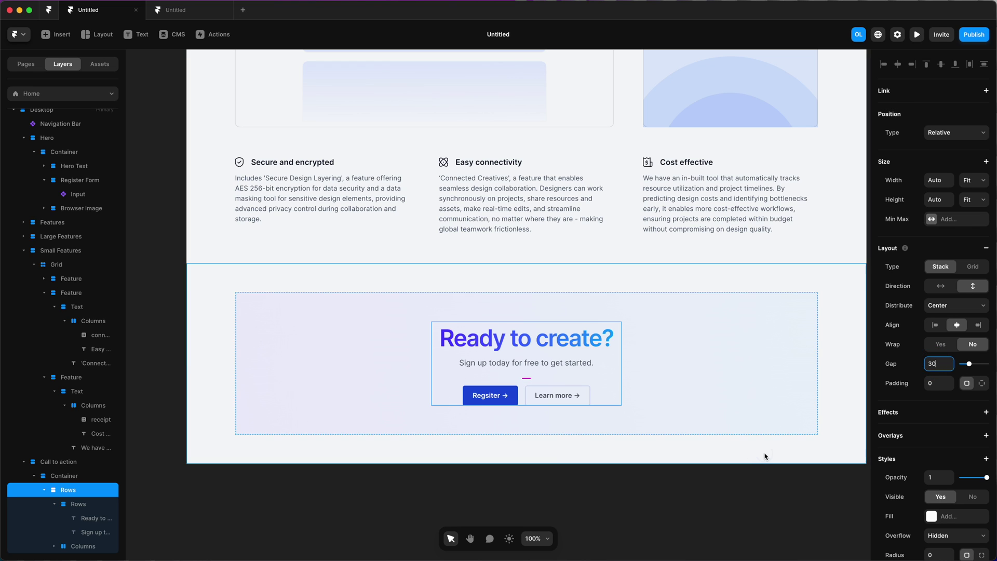
Set the call-to-action container's padding to 80
{"action": "left_click", "coordinate": [685, 392]}
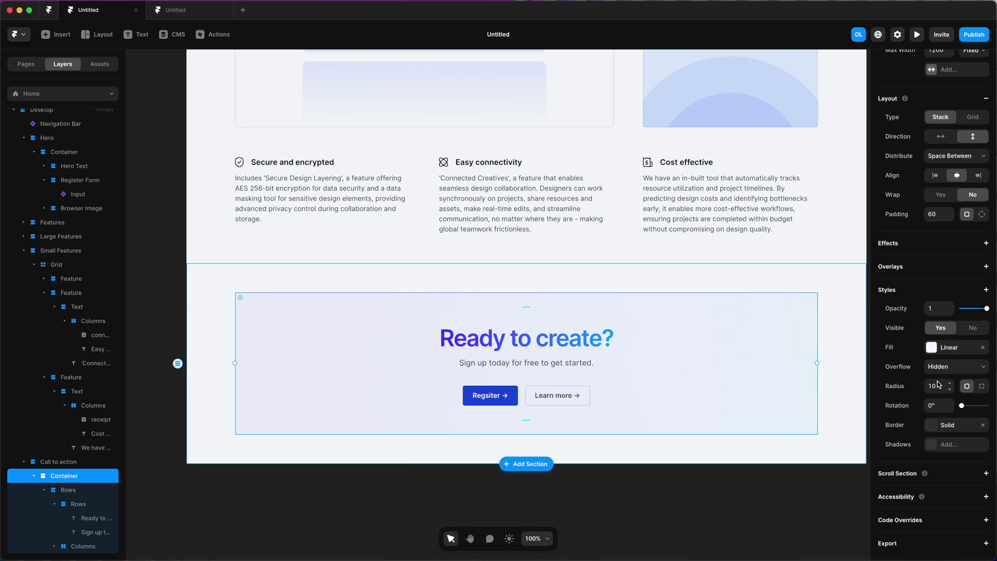
{"action": "left_click", "coordinate": [935, 214]}
{"action": "key", "text": "shift+Up"}
{"action": "key", "text": "shift+Up"}
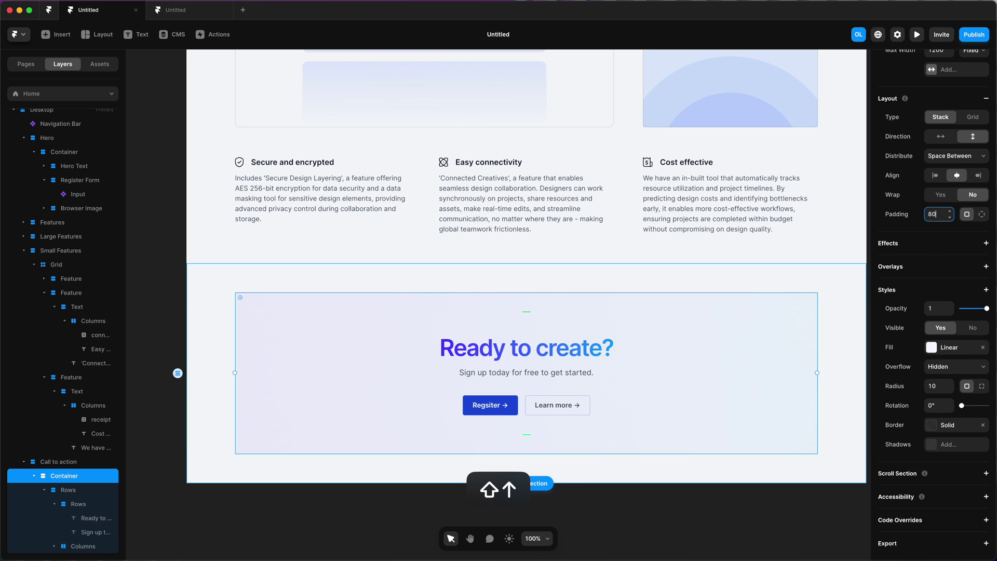
{"action": "key", "text": "shift+Up"}
{"action": "key", "text": "shift+Down"}
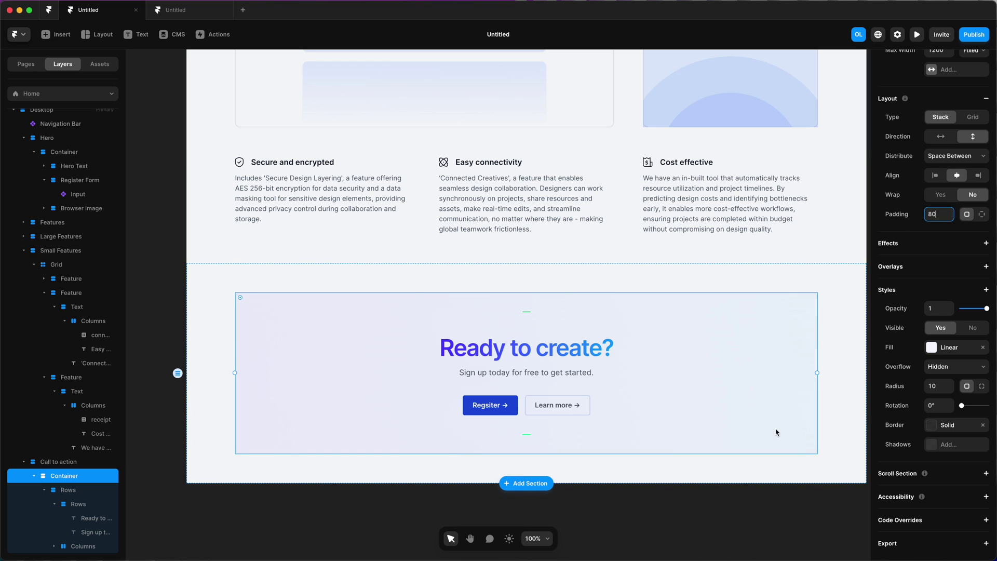
Insert the prebuilt section with a six-item image-and-text grid below the call-to-action section
{"action": "left_click", "coordinate": [776, 494]}
{"action": "scroll", "coordinate": [537, 419], "scroll_direction": "down", "scroll_amount": 1}
{"action": "left_click", "coordinate": [522, 423]}
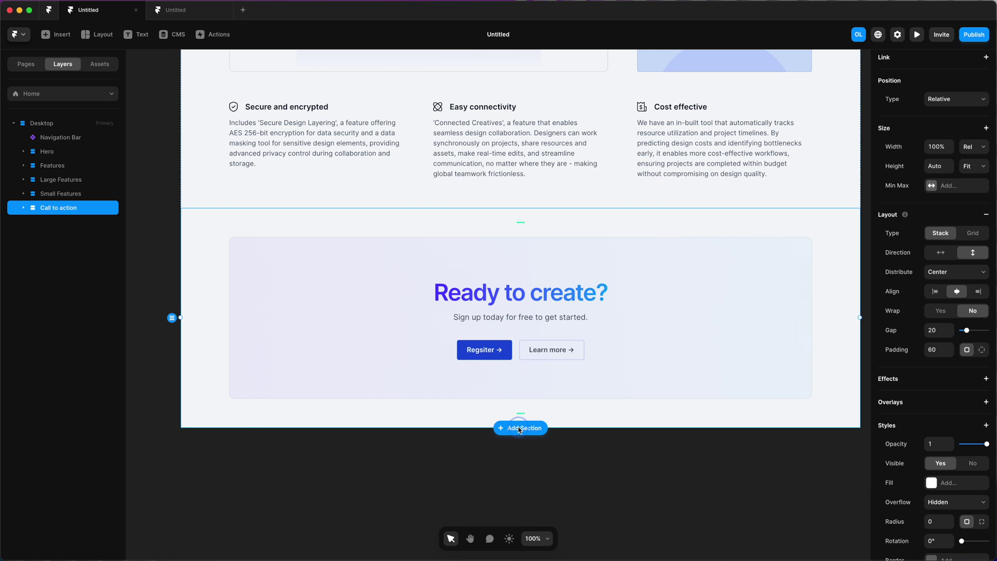
{"action": "left_click", "coordinate": [519, 428]}
{"action": "mouse_move", "coordinate": [98, 251]}
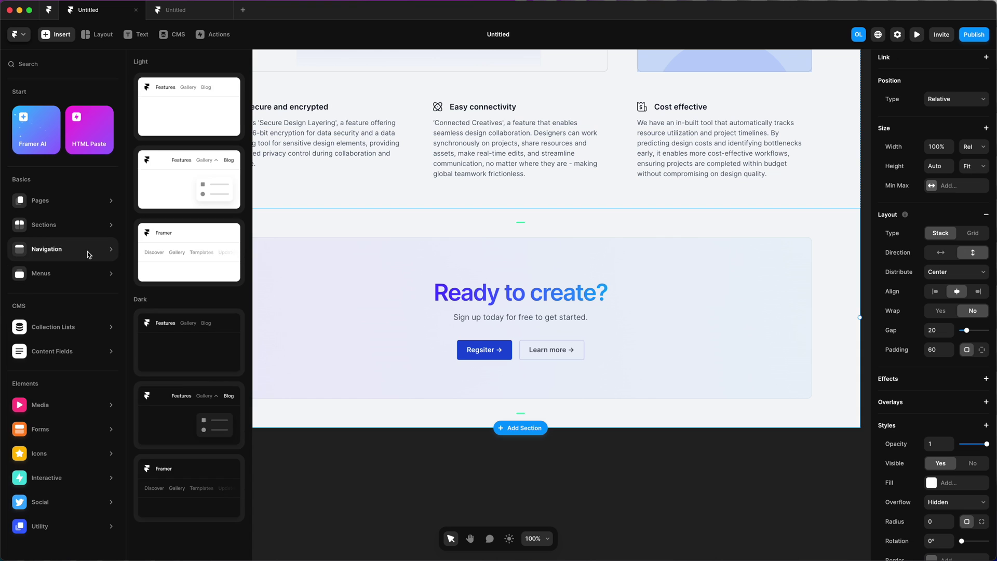
{"action": "mouse_move", "coordinate": [85, 208]}
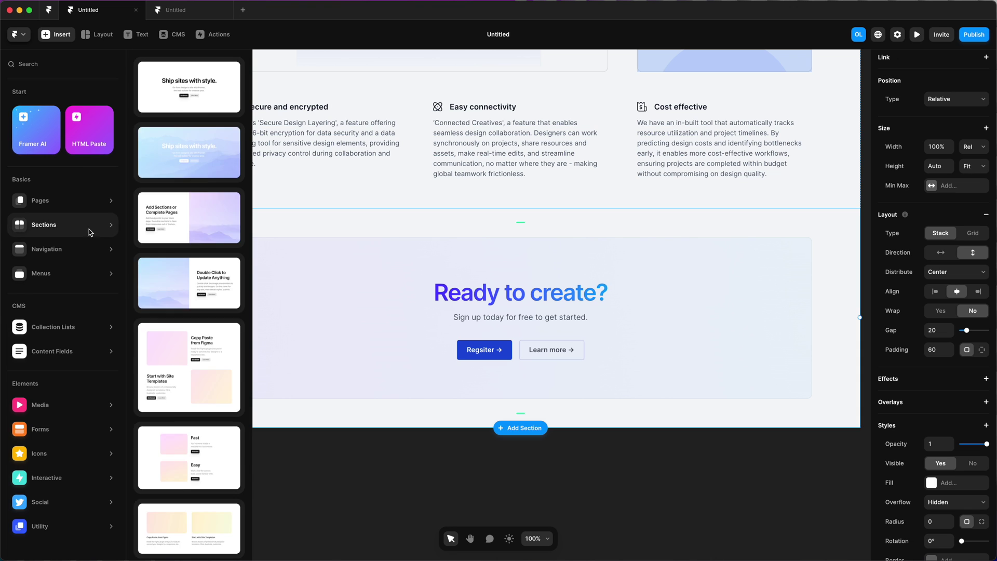
{"action": "mouse_move", "coordinate": [89, 226]}
{"action": "scroll", "coordinate": [193, 258], "scroll_direction": "down", "scroll_amount": 10}
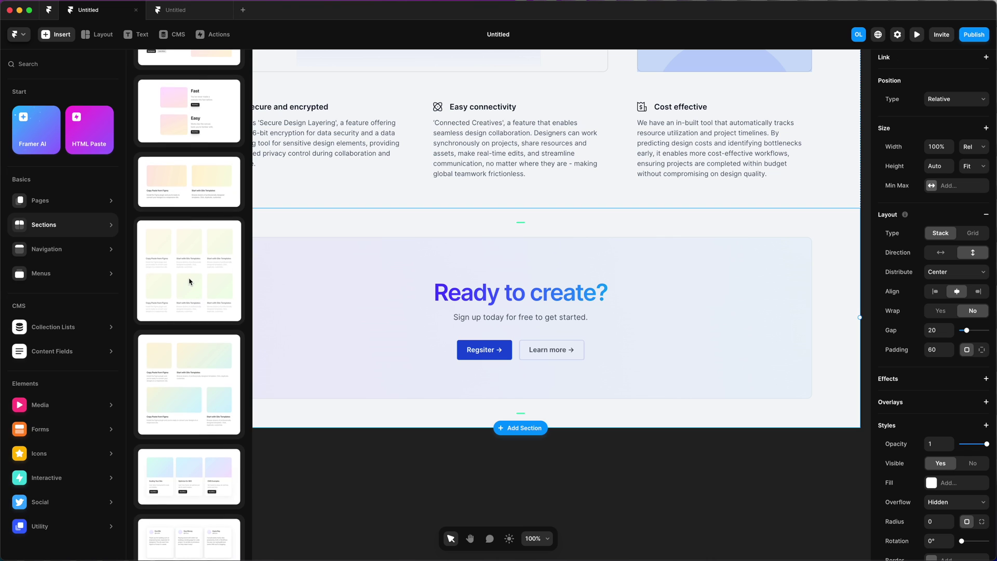
{"action": "left_click", "coordinate": [190, 282]}
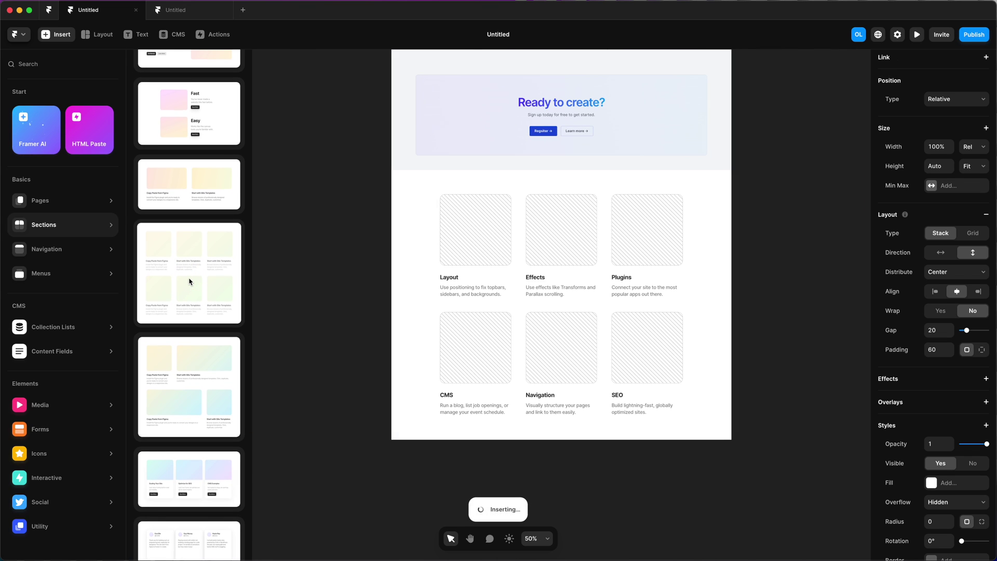
{"action": "left_click", "coordinate": [542, 350]}
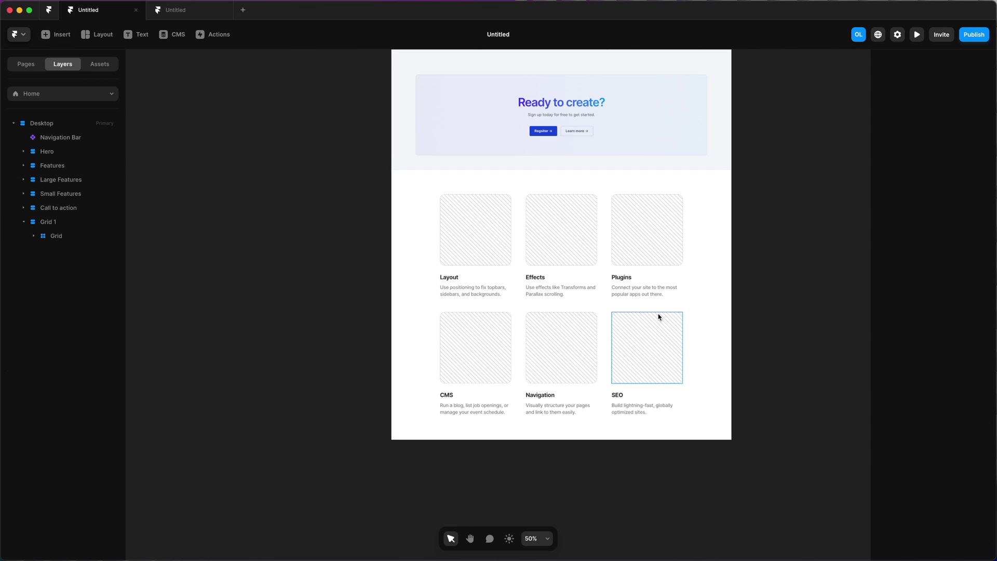
{"action": "scroll", "coordinate": [659, 318], "scroll_direction": "up", "scroll_amount": 1}
{"action": "key", "text": "super+equal"}
{"action": "scroll", "coordinate": [658, 318], "scroll_direction": "up", "scroll_amount": 2}
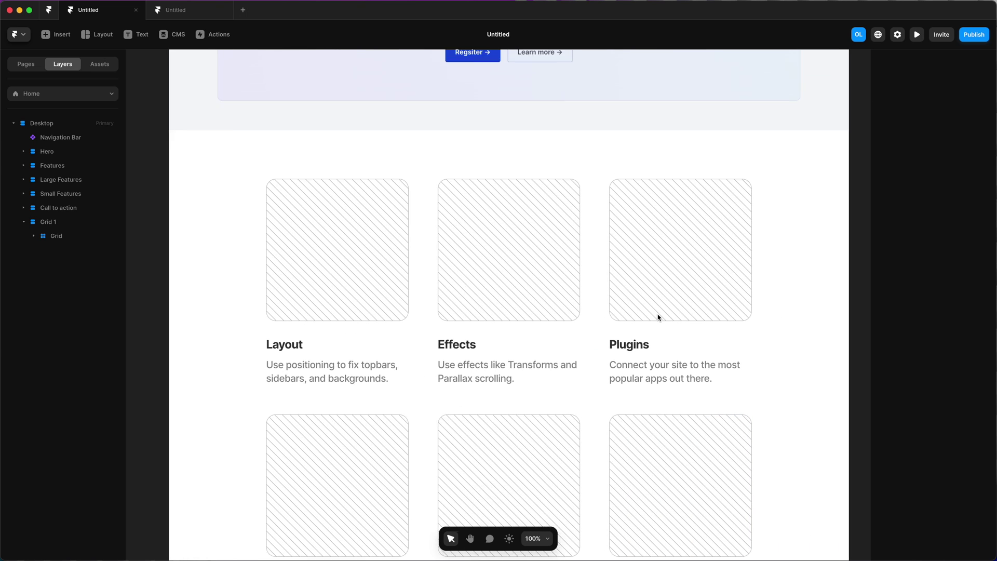
Set the new section's grid to 4 columns
{"action": "left_click", "coordinate": [338, 260]}
{"action": "left_click", "coordinate": [62, 237]}
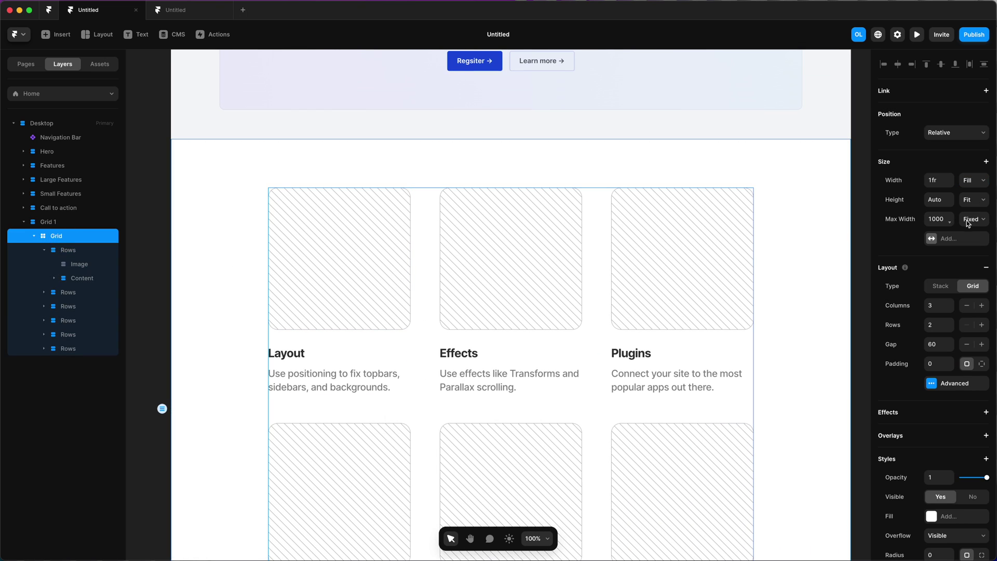
{"action": "left_click", "coordinate": [942, 310]}
{"action": "key", "text": "Up"}
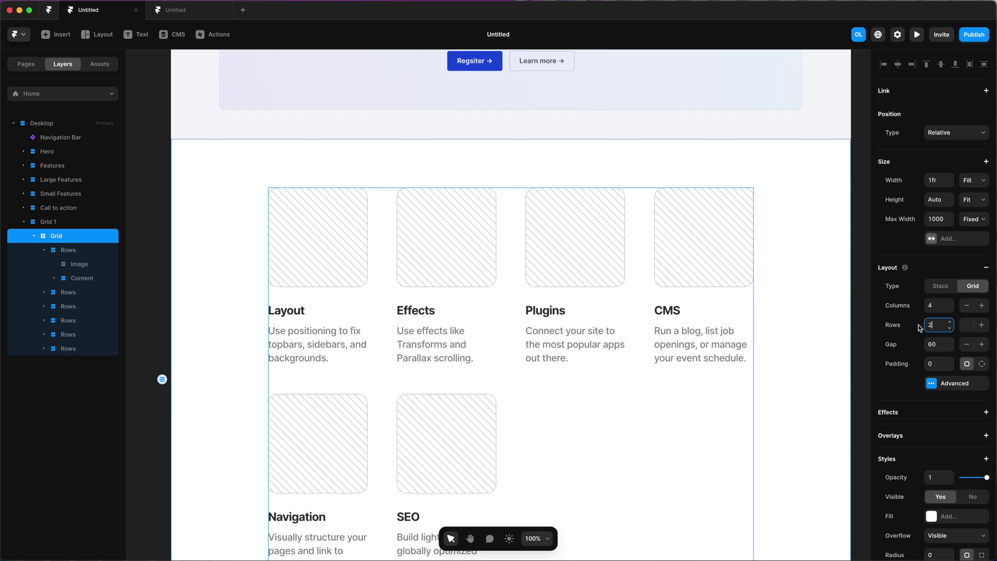
Delete the Navigation and SEO items from the grid's second row
{"action": "left_click", "coordinate": [74, 333]}
{"action": "key", "text": "Delete"}
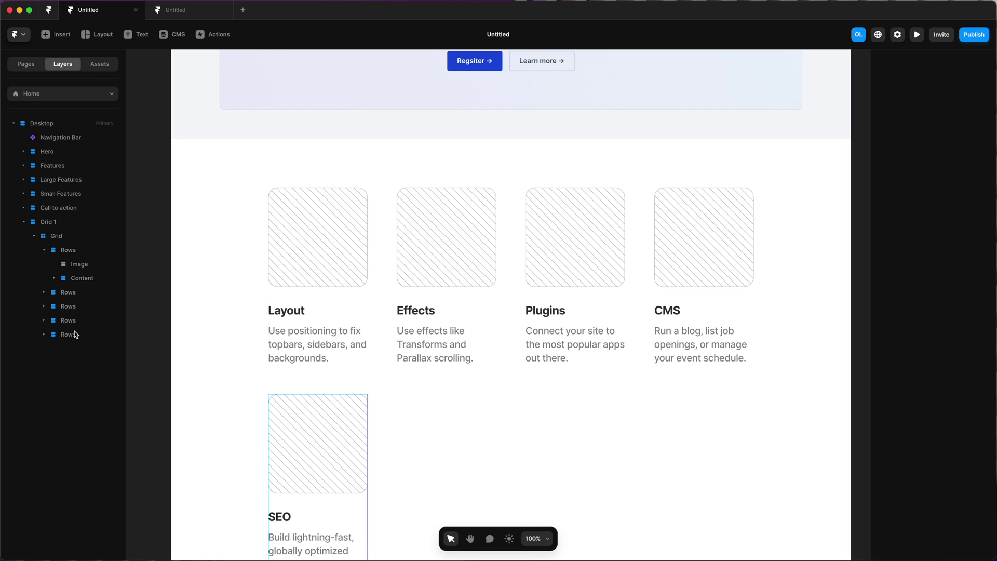
{"action": "left_click", "coordinate": [73, 331]}
{"action": "key", "text": "Delete"}
Set the grid to 1 row and its maximum width to 1200
{"action": "left_click", "coordinate": [78, 237]}
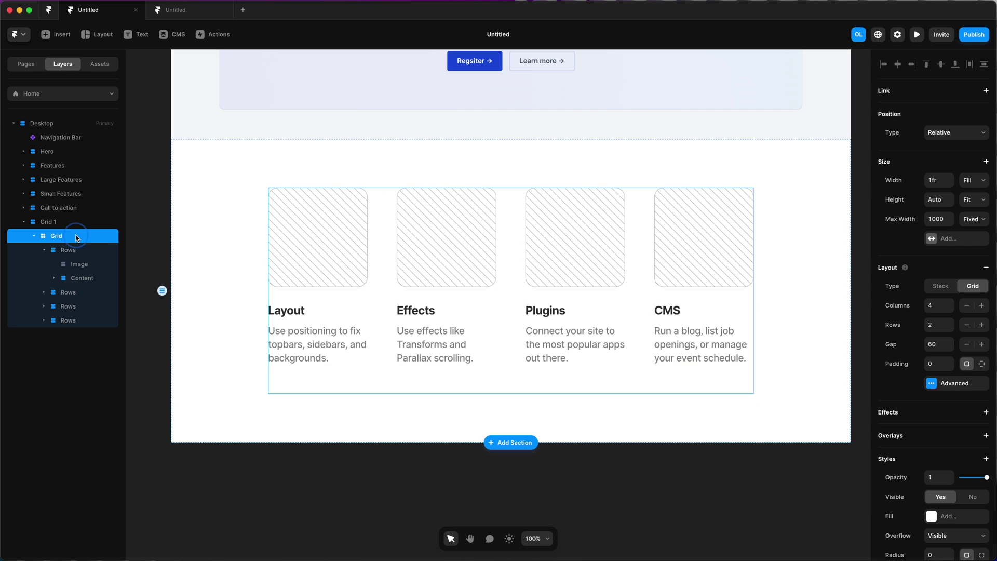
{"action": "left_click", "coordinate": [938, 325]}
{"action": "type", "text": "1"}
{"action": "key", "text": "Return"}
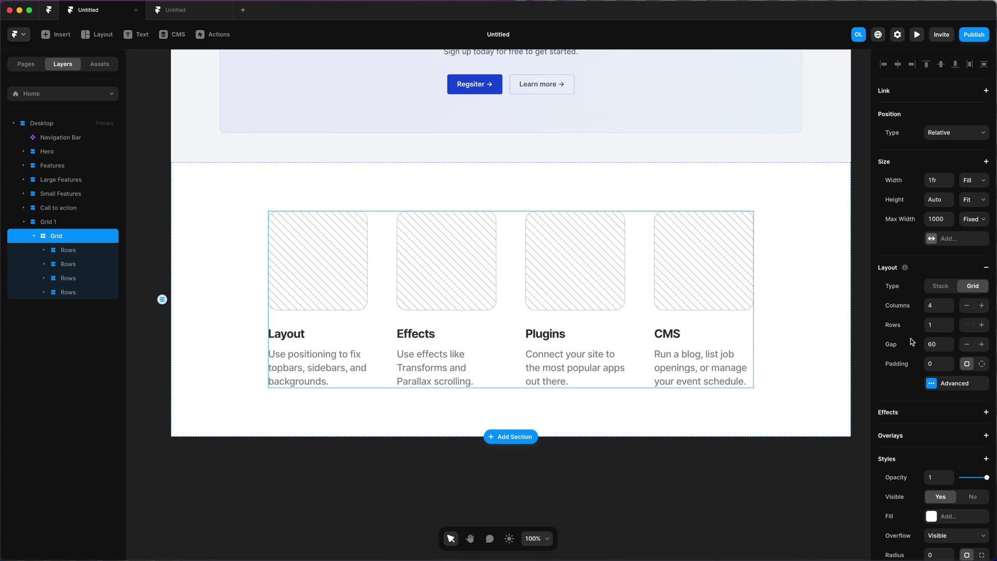
{"action": "left_click", "coordinate": [938, 219]}
{"action": "type", "text": "1200"}
{"action": "key", "text": "Return"}
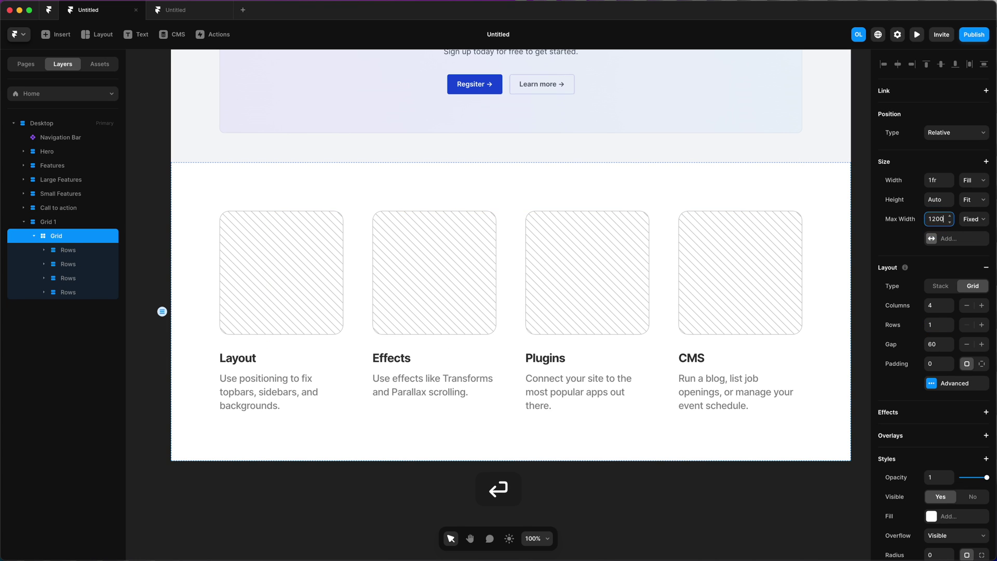
Delete the Effects, Plugins and CMS items, keeping only the Layout item in the grid
{"action": "left_click", "coordinate": [70, 278]}
{"action": "left_click", "coordinate": [72, 292], "text": "shift"}
{"action": "left_click", "coordinate": [71, 264], "text": "shift"}
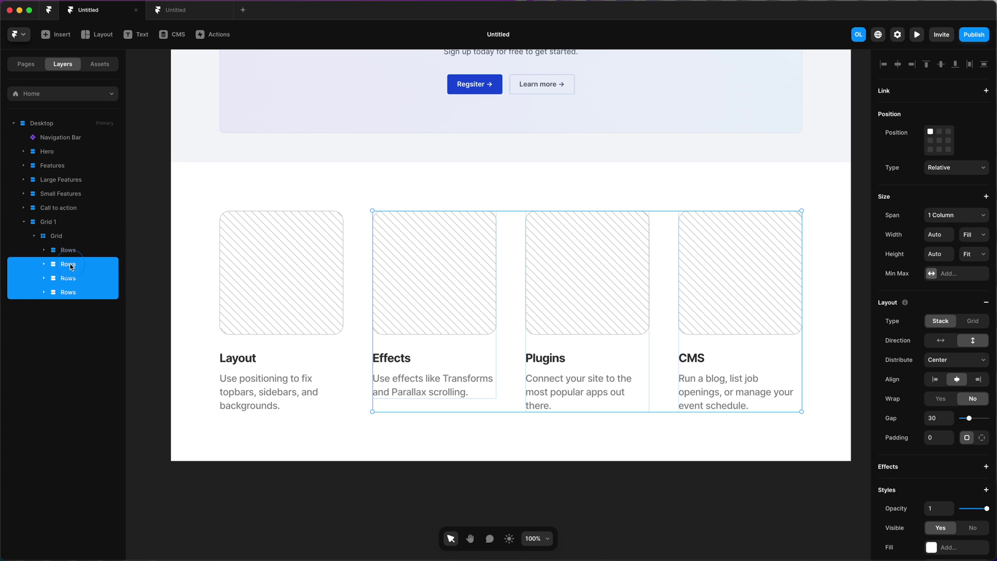
{"action": "key", "text": "BackSpace"}
Empty the remaining Rows stack by deleting its image and its text content
{"action": "left_click", "coordinate": [71, 252]}
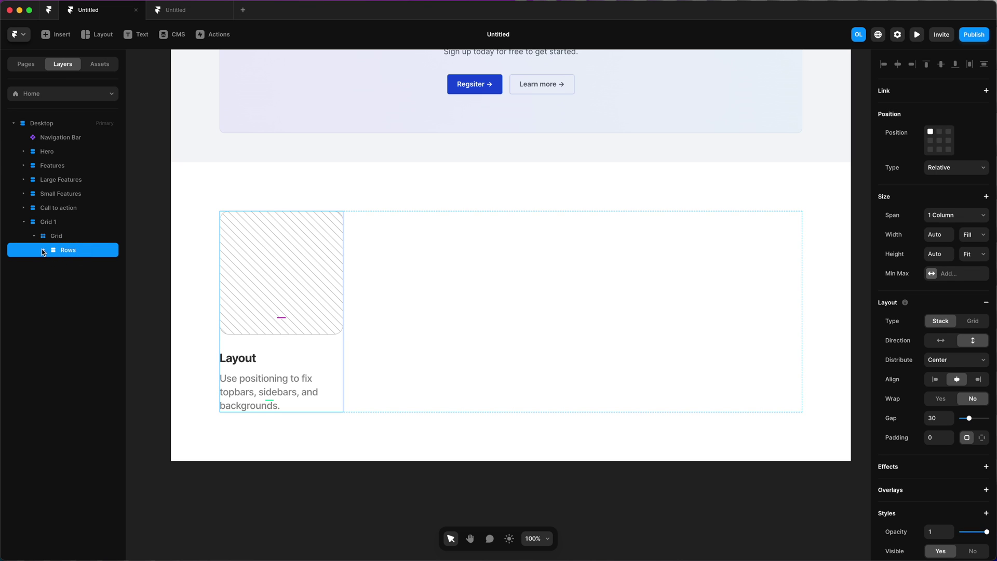
{"action": "left_click", "coordinate": [84, 265]}
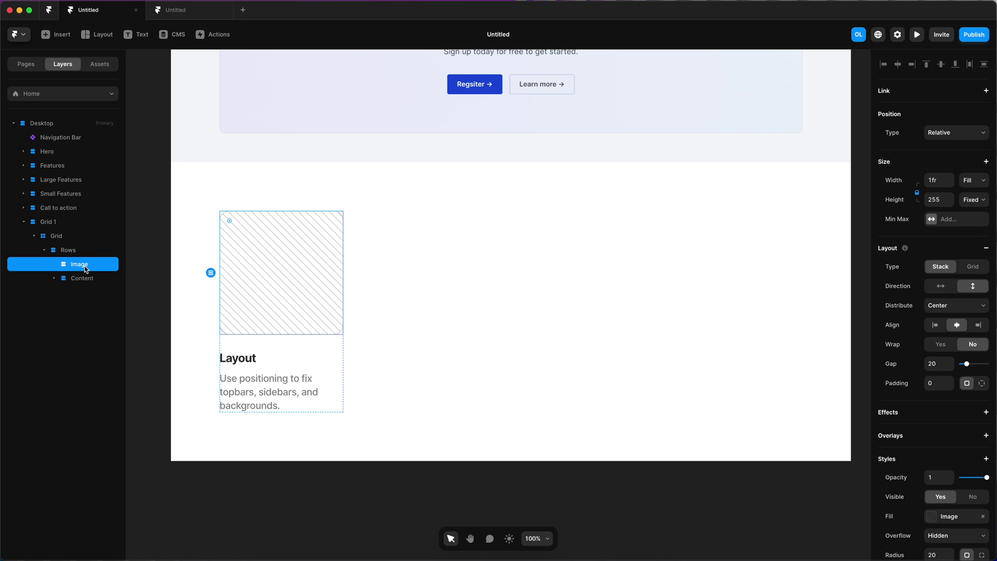
{"action": "key", "text": "BackSpace"}
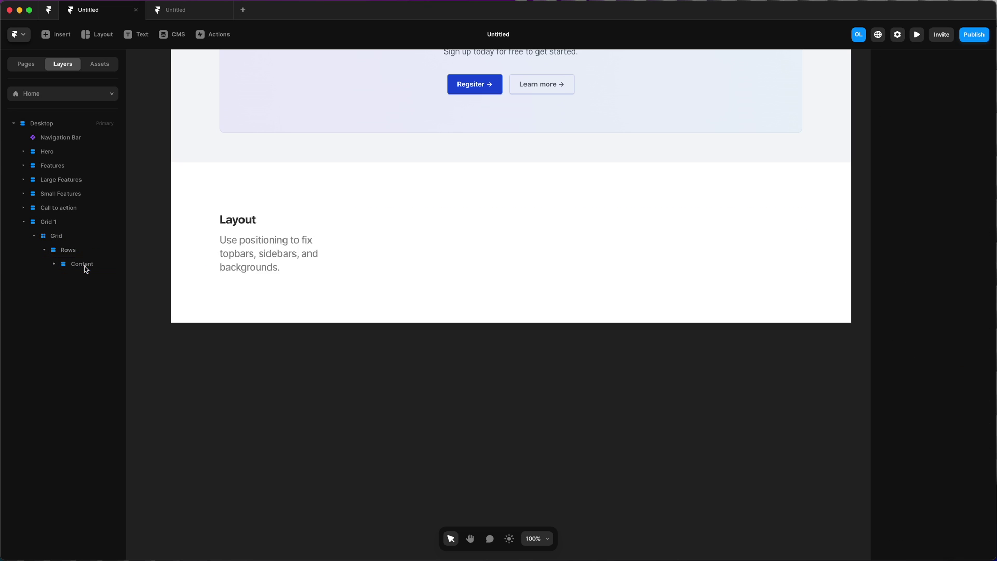
{"action": "left_click", "coordinate": [85, 268]}
{"action": "key", "text": "BackSpace"}
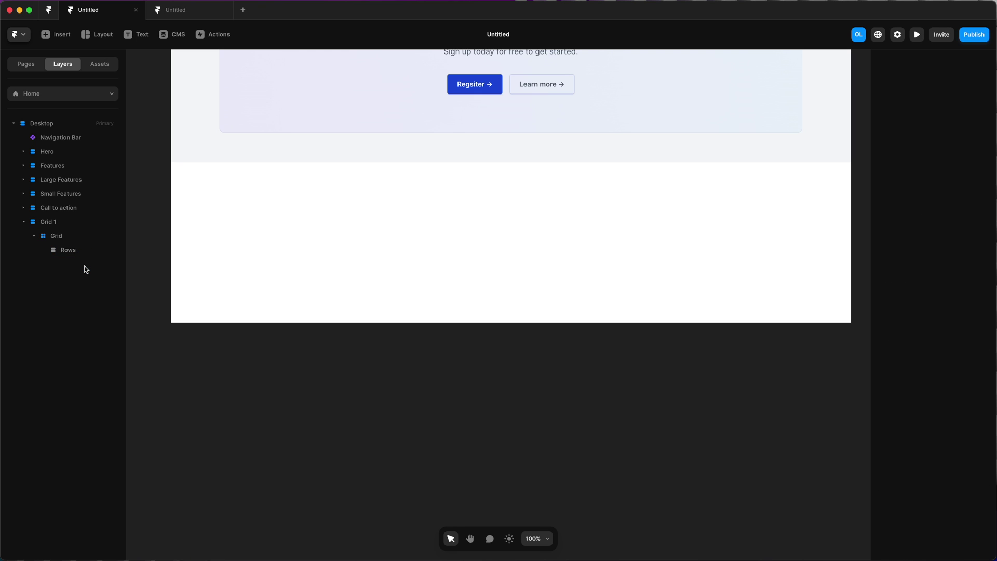
Add the ultracube_logo graphic to the page and nest it inside the empty Rows stack
{"action": "left_click", "coordinate": [68, 250]}
{"action": "left_click_drag", "start_coordinate": [68, 250], "coordinate": [304, 235]}
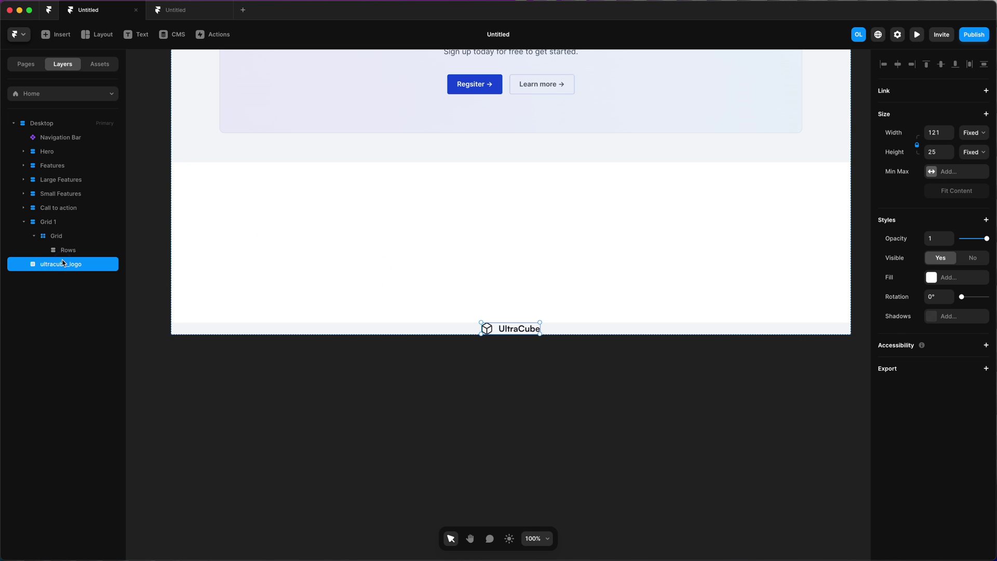
{"action": "left_click_drag", "start_coordinate": [63, 263], "coordinate": [64, 251]}
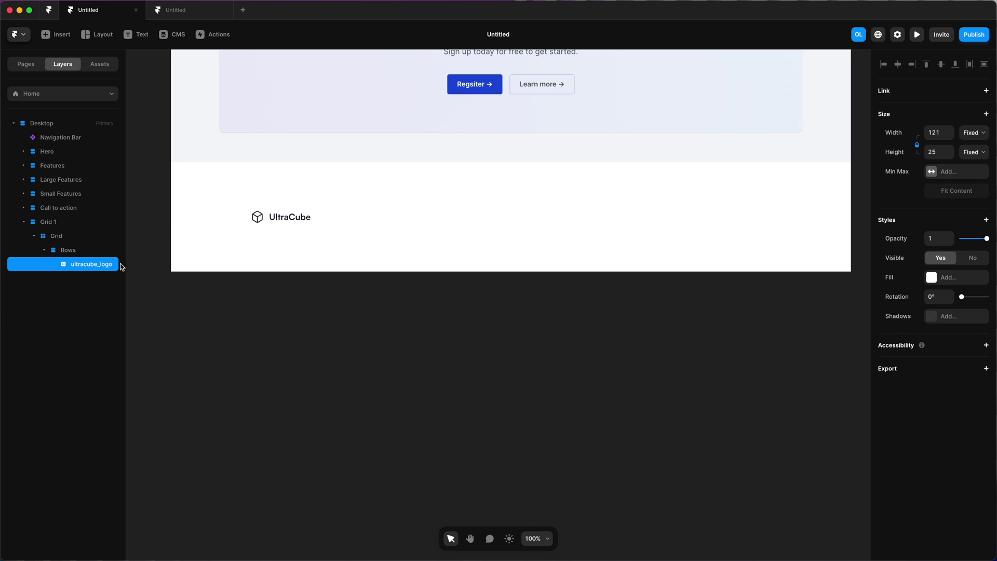
Rename the new section Footer and remove its white fill
{"action": "left_click", "coordinate": [82, 224]}
{"action": "double_click", "coordinate": [49, 221]}
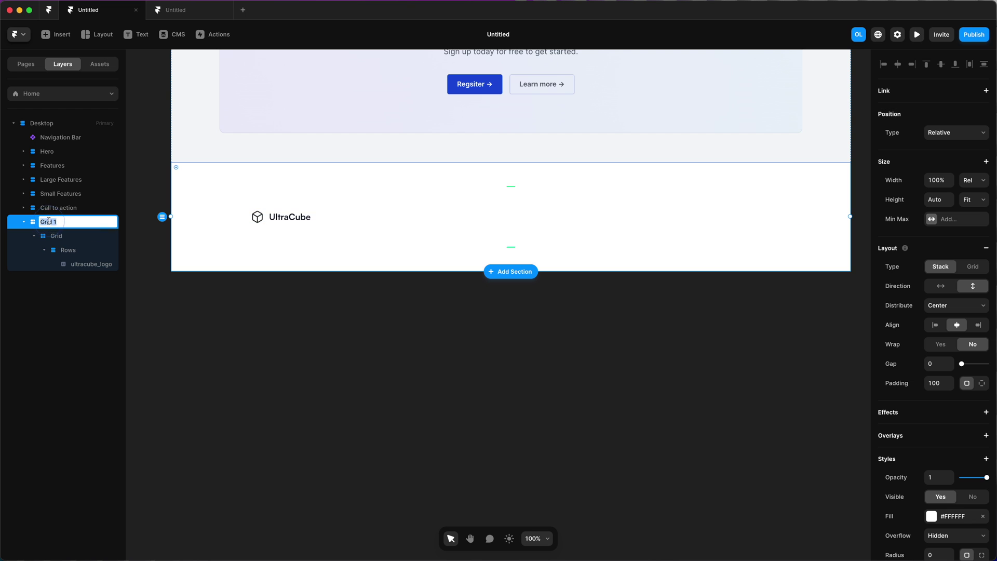
{"action": "type", "text": "Footer"}
{"action": "key", "text": "Return"}
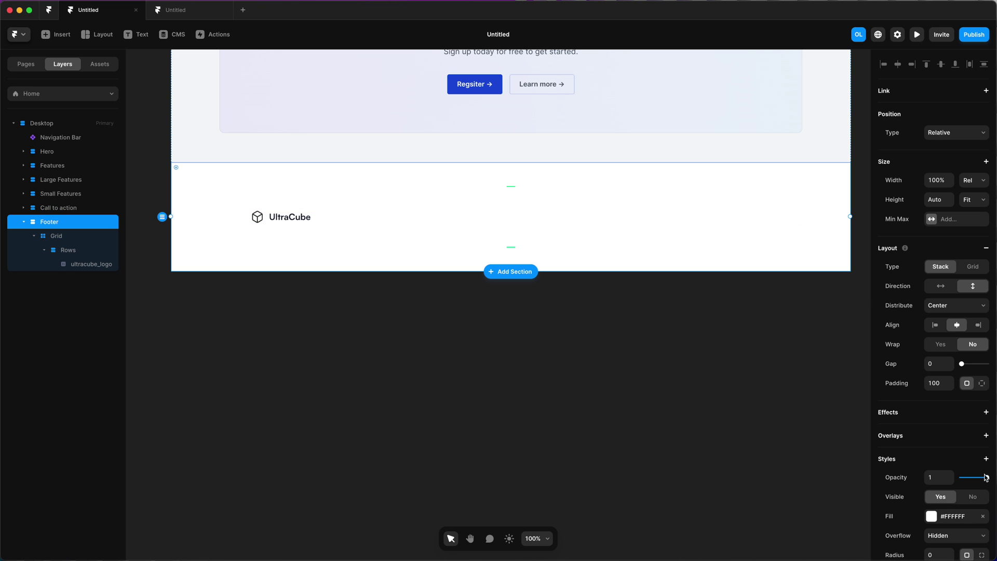
{"action": "left_click", "coordinate": [983, 516]}
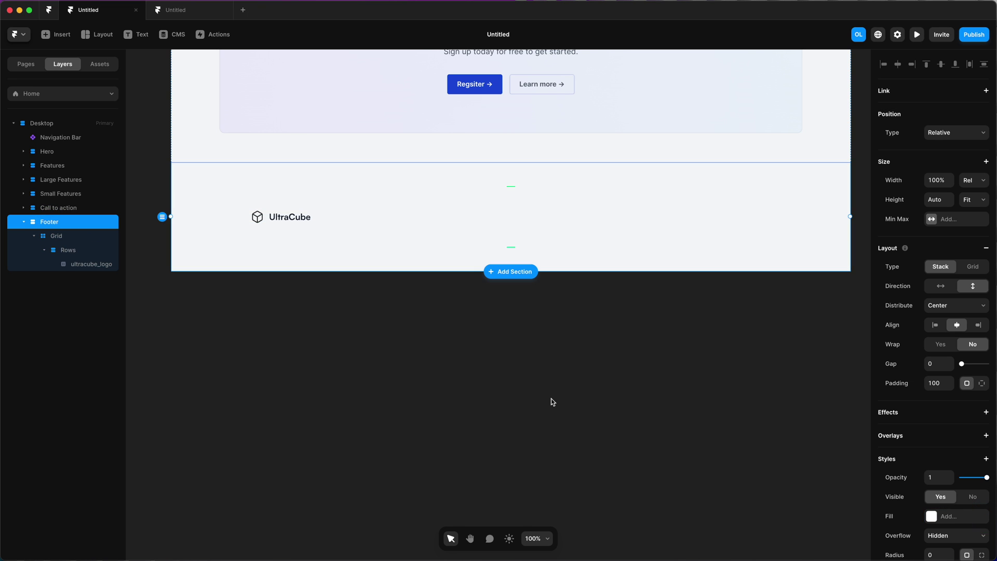
Set the logo's Rows stack to distribute from Start and align its content to the left
{"action": "left_click", "coordinate": [446, 343]}
{"action": "left_click", "coordinate": [64, 236]}
{"action": "left_click", "coordinate": [66, 250]}
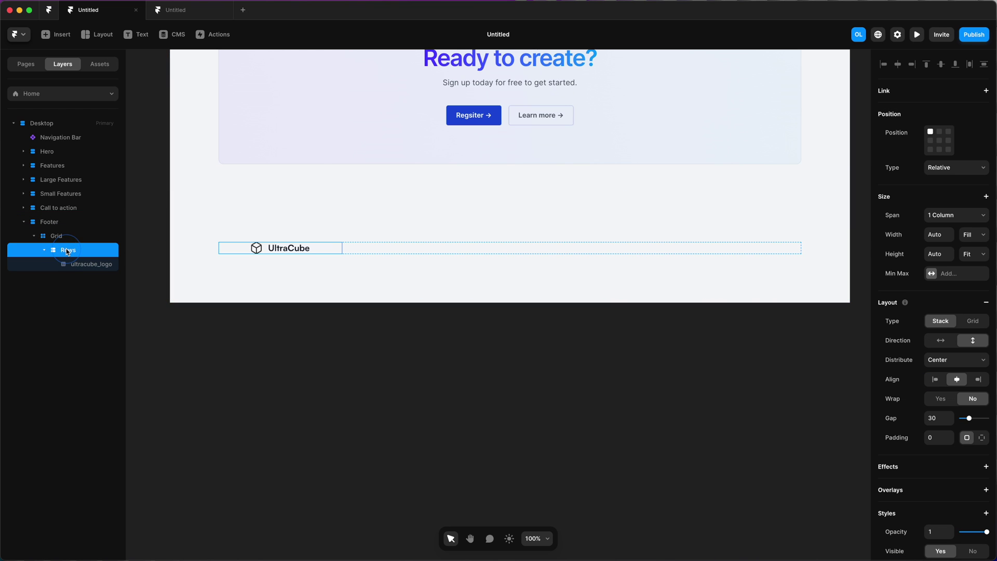
{"action": "left_click", "coordinate": [950, 360]}
{"action": "left_click", "coordinate": [951, 348]}
{"action": "left_click", "coordinate": [935, 379]}
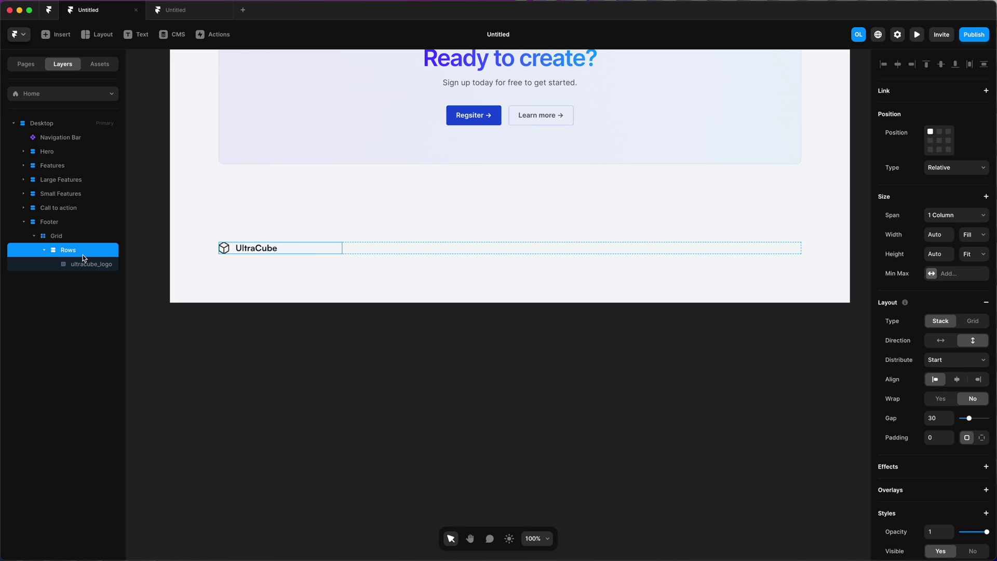
Duplicate the logo's Rows stack in the footer grid and add a text layer reading "Pricing"
{"action": "left_click", "coordinate": [44, 250]}
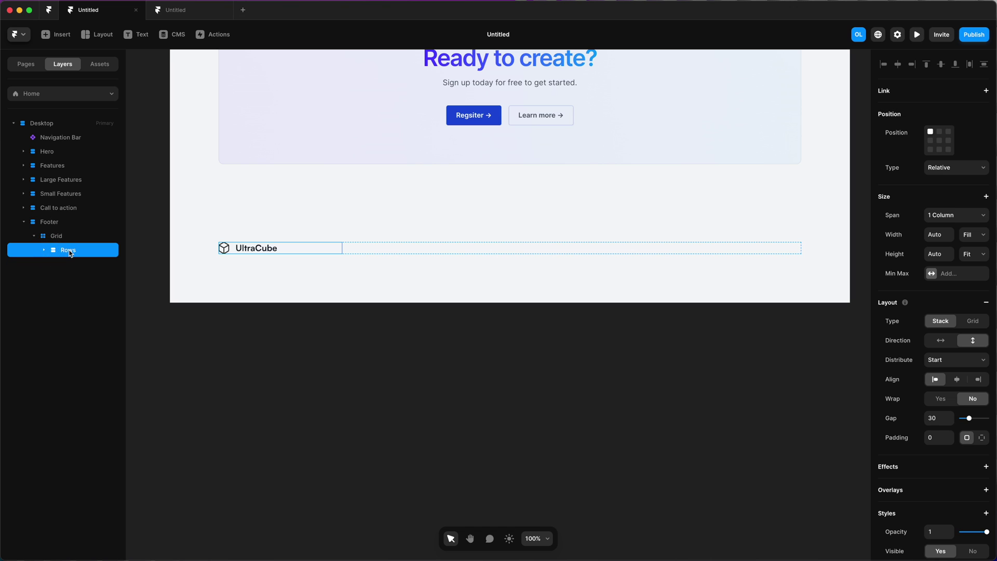
{"action": "key", "text": "super+v"}
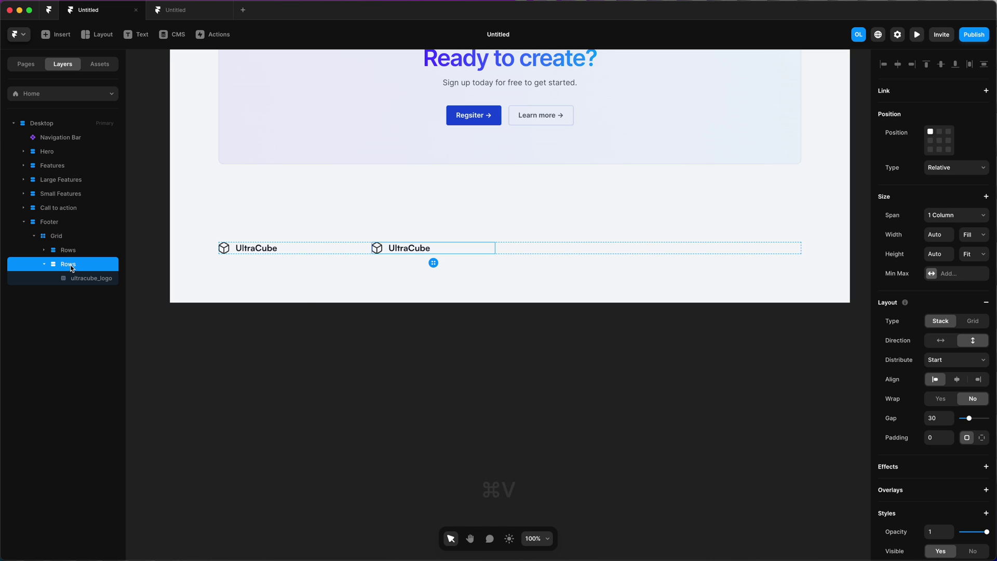
{"action": "left_click", "coordinate": [80, 278]}
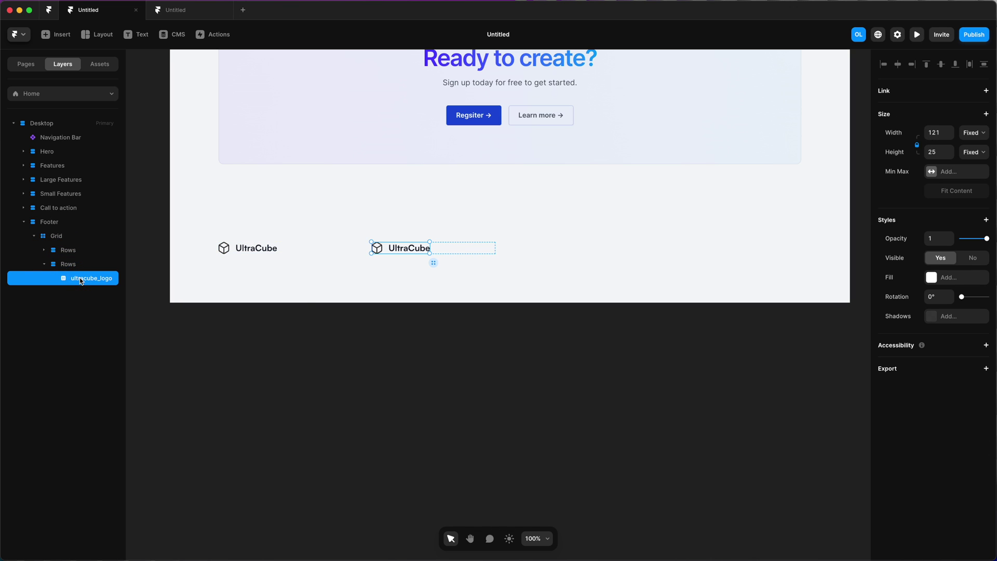
{"action": "key", "text": "r"}
{"action": "key", "text": "t"}
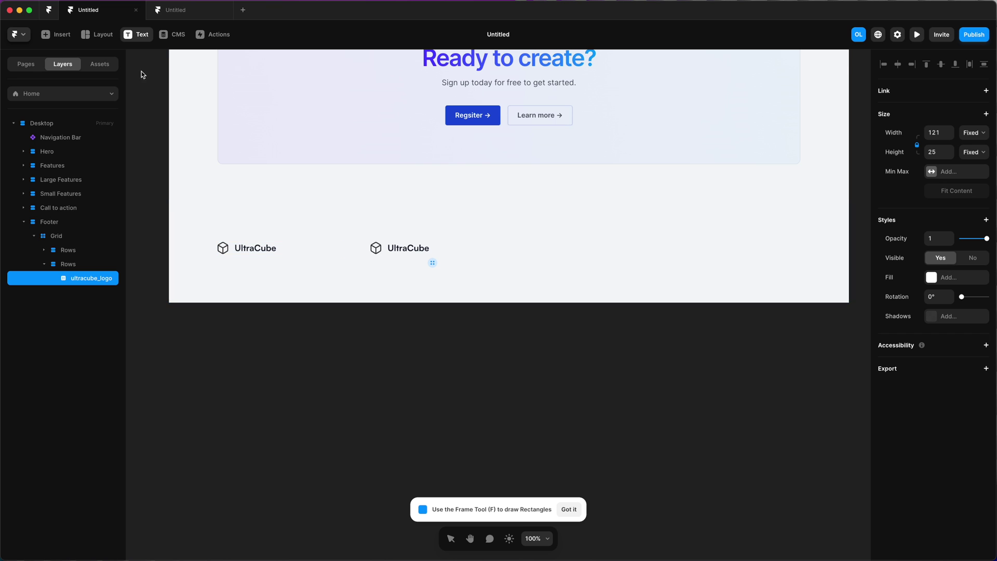
{"action": "left_click", "coordinate": [375, 259]}
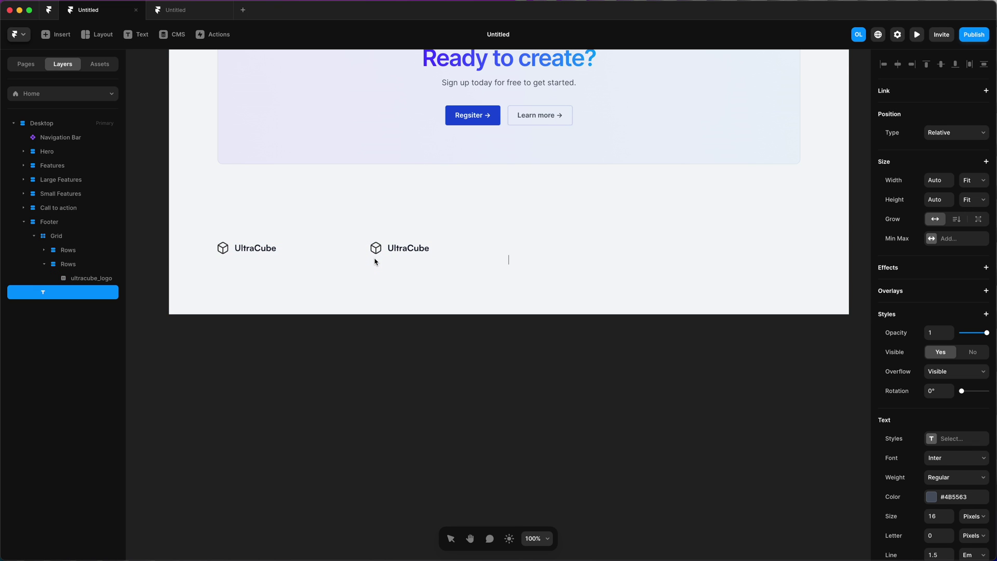
{"action": "type", "text": "Pricing"}
{"action": "left_click", "coordinate": [384, 368]}
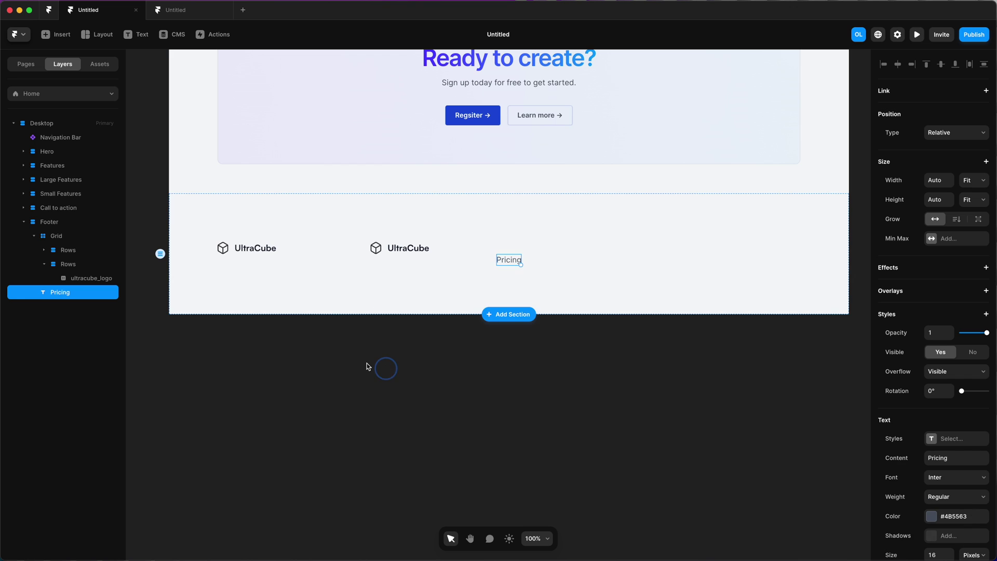
Move the Pricing text into the second Rows stack and delete the logo copy there
{"action": "mouse_move", "coordinate": [73, 291]}
{"action": "left_mouse_down"}
{"action": "mouse_move", "coordinate": [76, 263]}
{"action": "mouse_move", "coordinate": [87, 287]}
{"action": "left_mouse_up"}
{"action": "left_click", "coordinate": [80, 289]}
{"action": "key", "text": "Delete"}
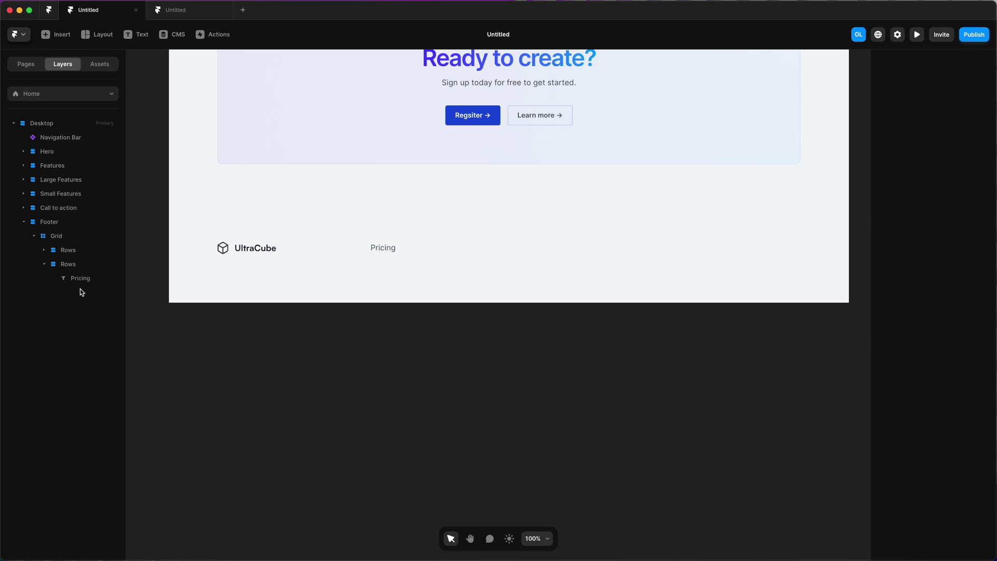
Set the Pricing text's font size to 14 pixels and its color to #9CA3AF
{"action": "left_click", "coordinate": [83, 279]}
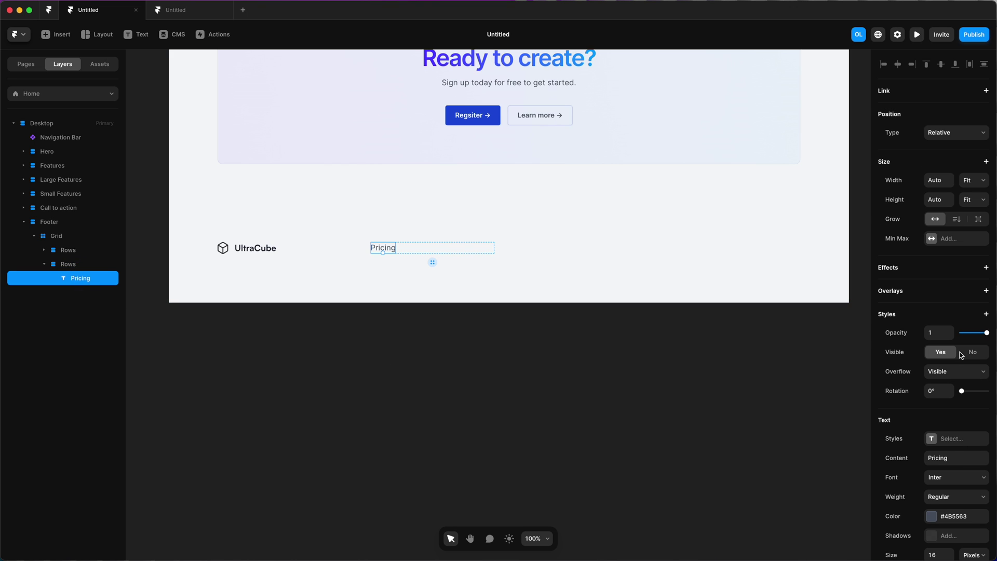
{"action": "scroll", "coordinate": [943, 275], "scroll_direction": "down", "scroll_amount": 3}
{"action": "left_click", "coordinate": [938, 450]}
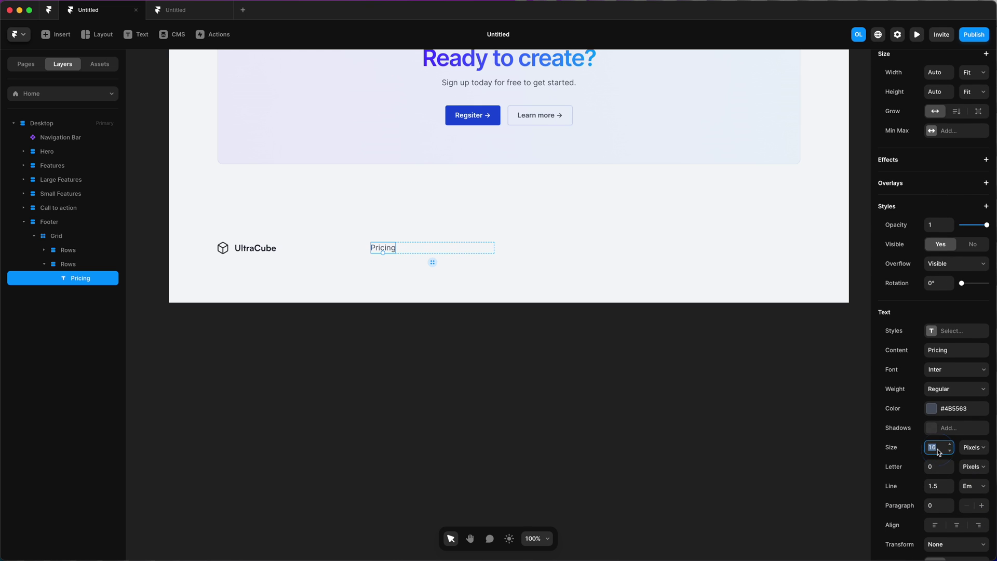
{"action": "key", "text": "Down"}
{"action": "key", "text": "Down"}
{"action": "scroll", "coordinate": [940, 453], "scroll_direction": "up", "scroll_amount": 3}
{"action": "scroll", "coordinate": [945, 468], "scroll_direction": "down", "scroll_amount": 1}
{"action": "left_click", "coordinate": [951, 481]}
{"action": "type", "text": "#9CA3AF"}
{"action": "key", "text": "Return"}
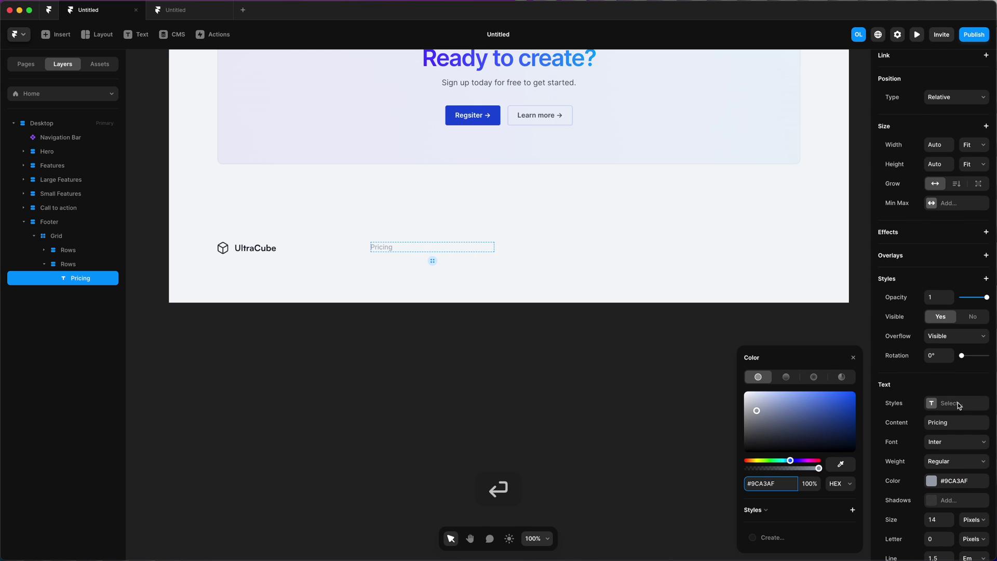
Set the Pricing text's font weight to Medium
{"action": "left_click", "coordinate": [956, 461]}
{"action": "left_click", "coordinate": [943, 481]}
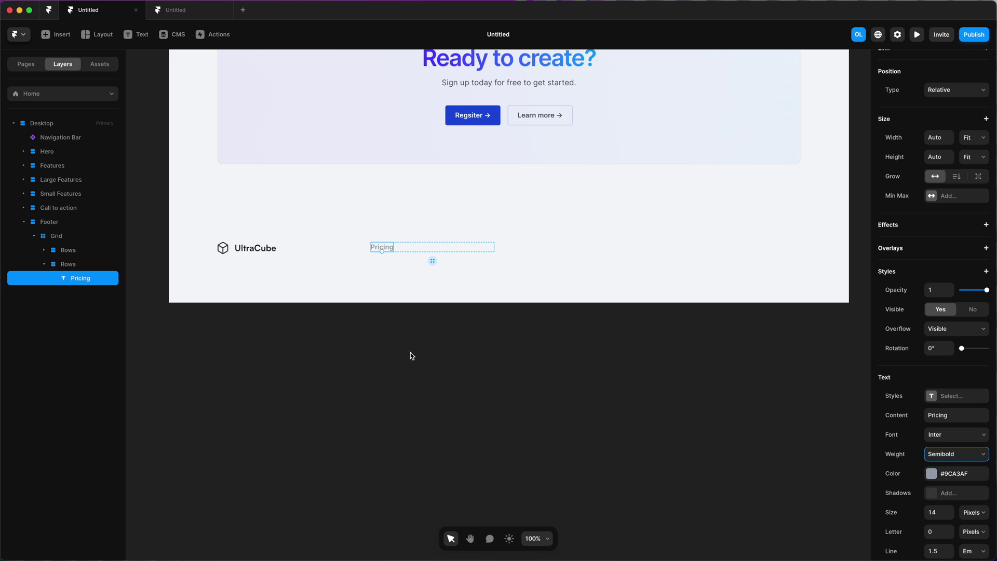
{"action": "key", "text": "Up"}
{"action": "scroll", "coordinate": [950, 96], "scroll_direction": "down", "scroll_amount": 1}
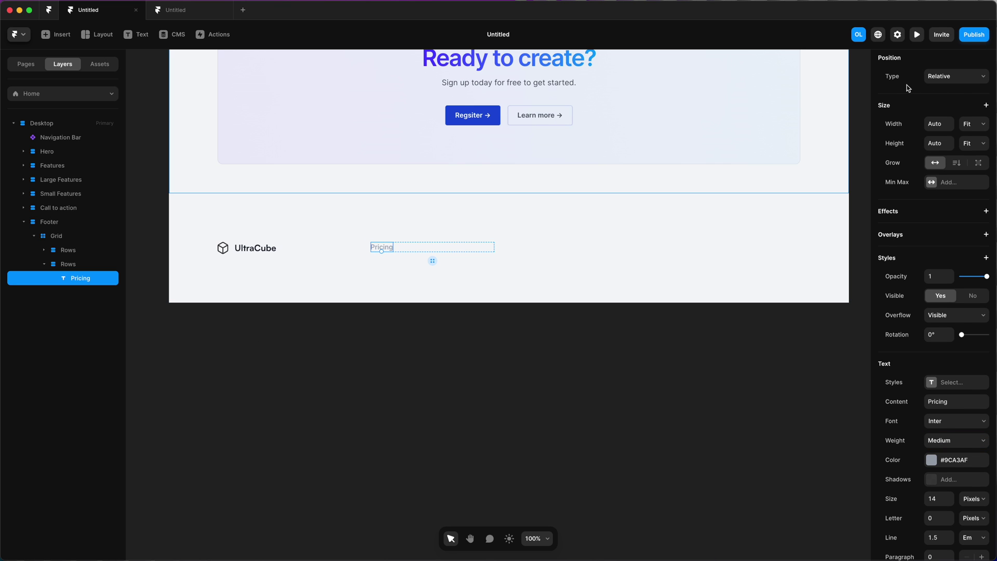
Add a link to the Pricing text that points to the Home page
{"action": "scroll", "coordinate": [907, 85], "scroll_direction": "up", "scroll_amount": 3}
{"action": "left_click", "coordinate": [949, 111]}
{"action": "type", "text": "#"}
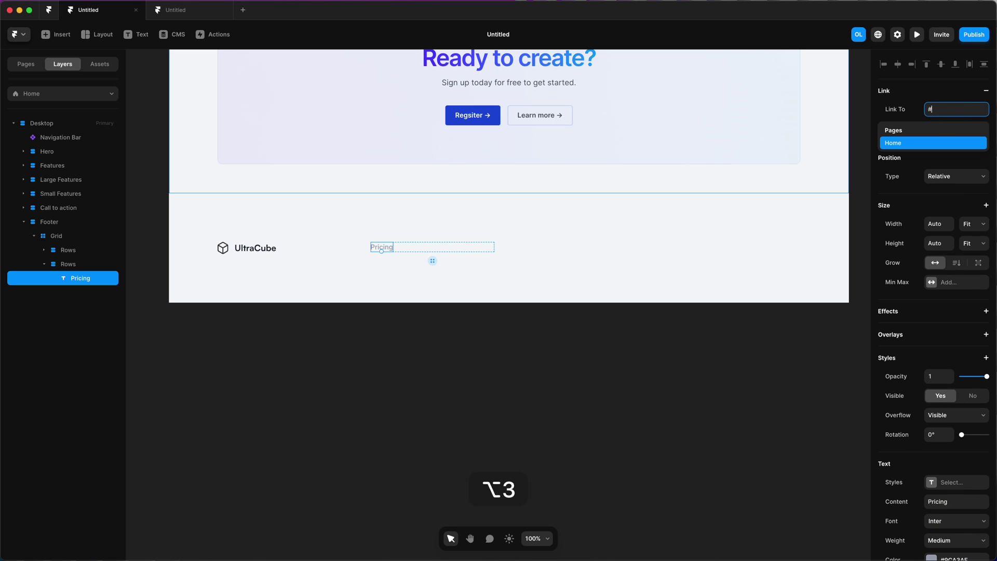
{"action": "key", "text": "Return"}
{"action": "key", "text": "super+z"}
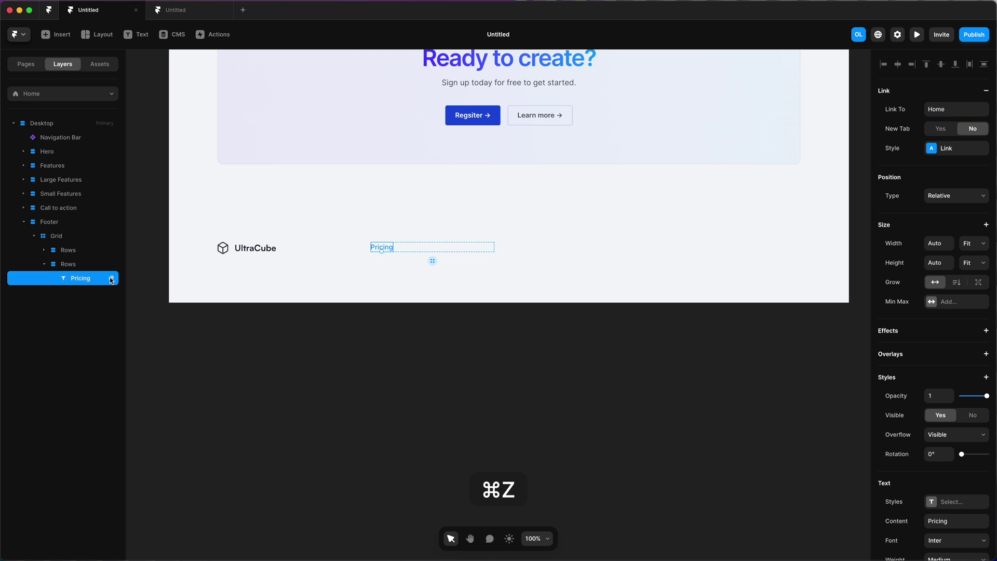
Create a new link style for the Pricing link and name it "Footer Links"
{"action": "left_click", "coordinate": [929, 151]}
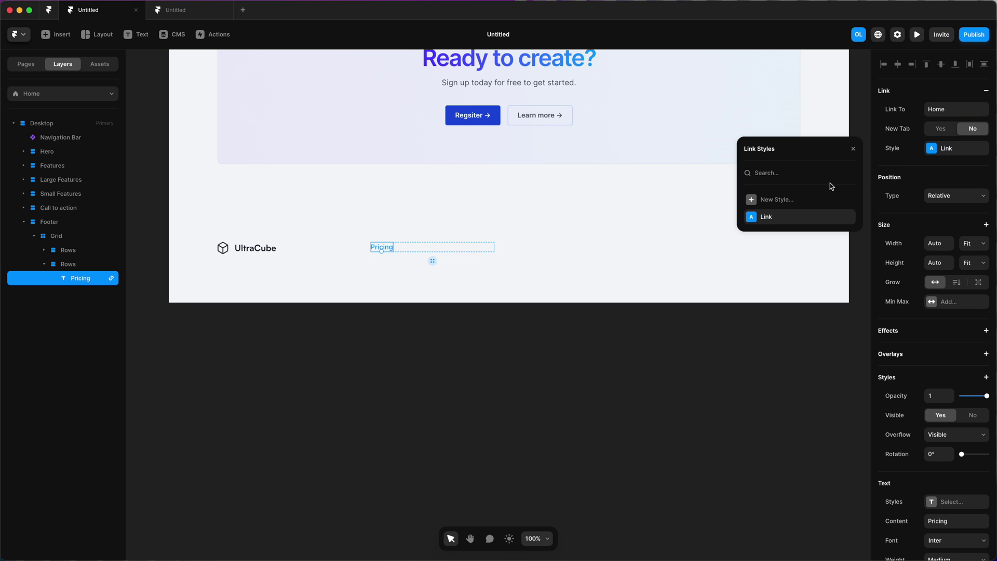
{"action": "left_click", "coordinate": [752, 200]}
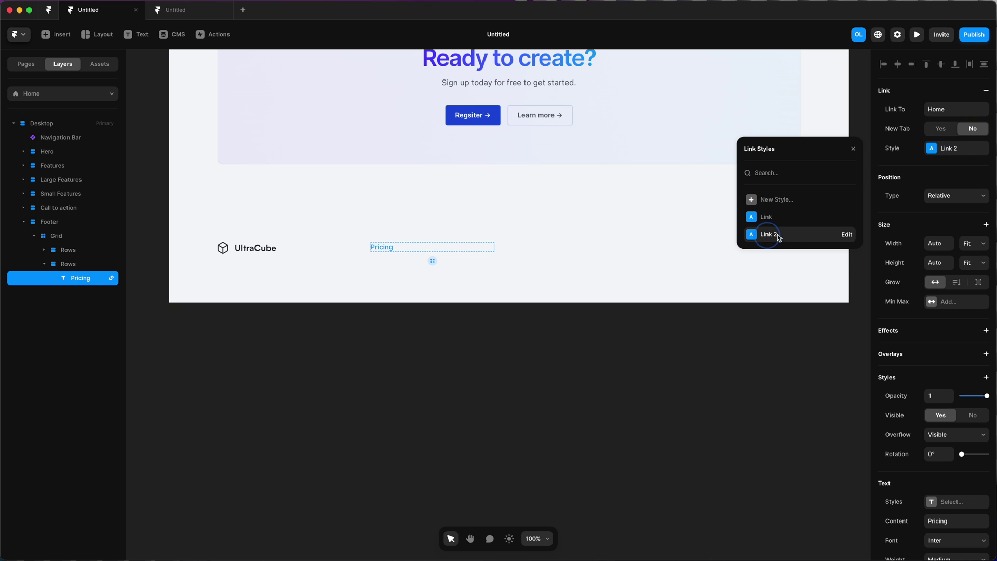
{"action": "left_click", "coordinate": [847, 234]}
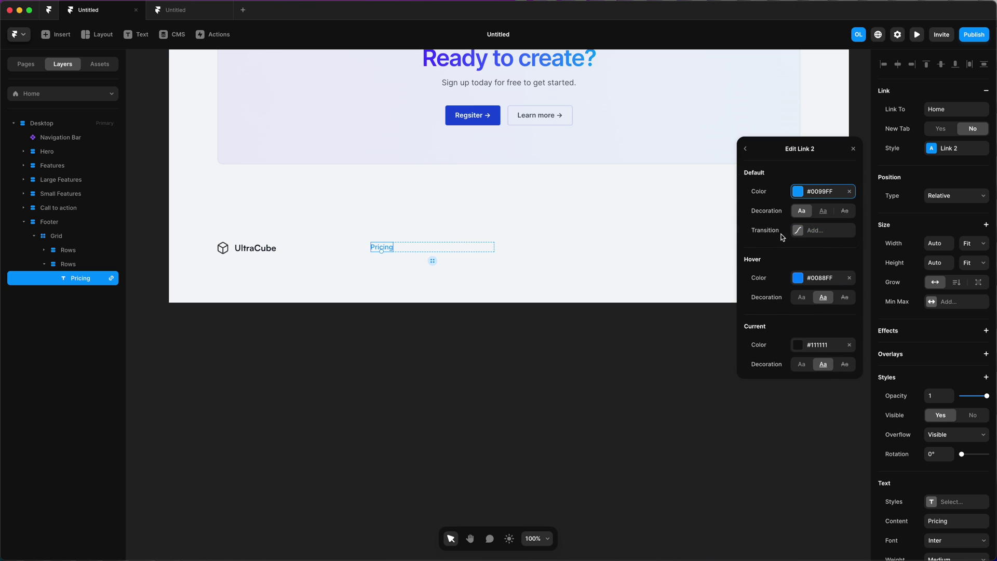
{"action": "left_click", "coordinate": [745, 148]}
{"action": "right_click", "coordinate": [783, 238]}
{"action": "left_click", "coordinate": [792, 254]}
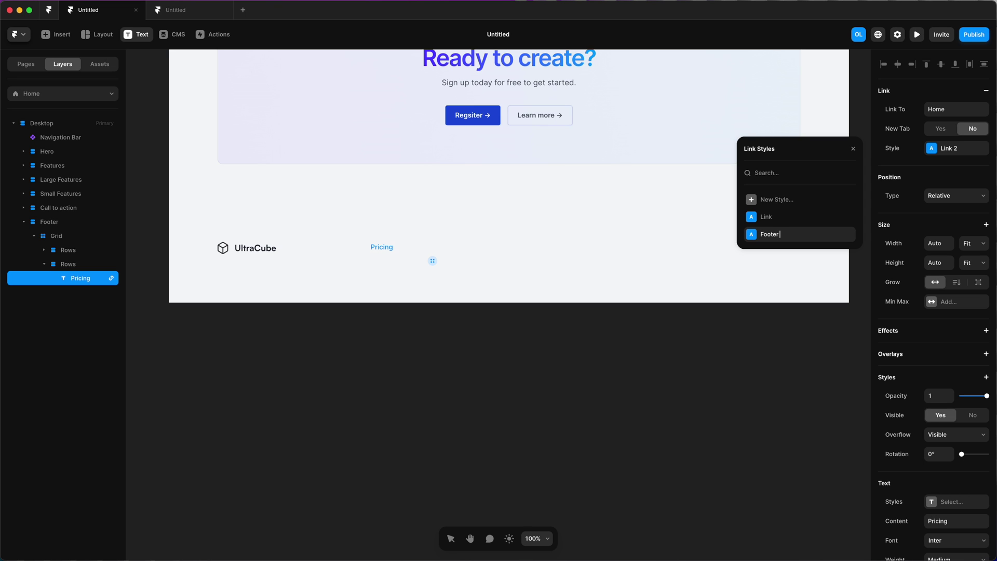
{"action": "type", "text": "Footer Links"}
{"action": "key", "text": "Return"}
Set the default color of the Footer Links style to #9CA3AF
{"action": "left_click", "coordinate": [846, 234]}
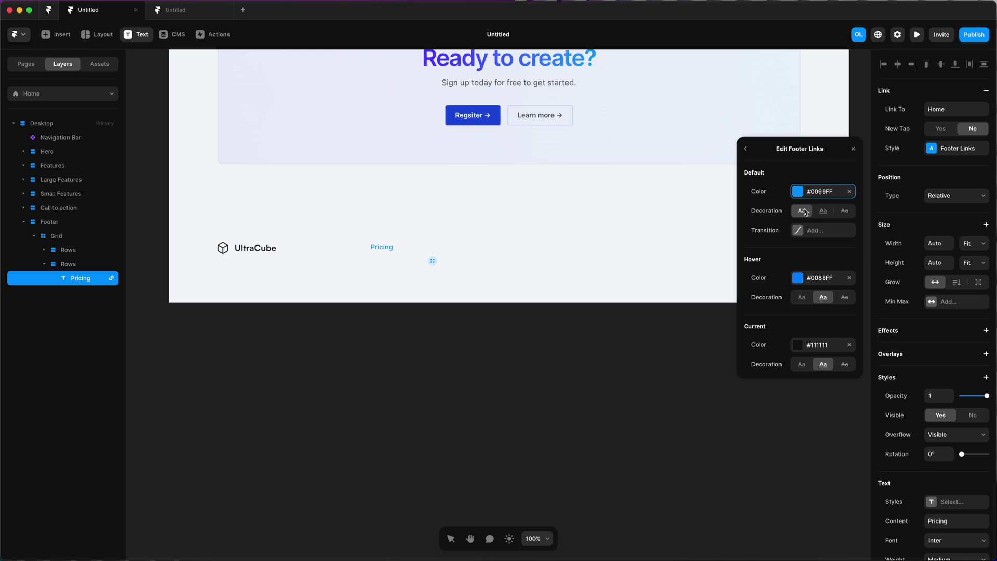
{"action": "left_click", "coordinate": [799, 192]}
{"action": "type", "text": "#9CA3AF"}
{"action": "key", "text": "Return"}
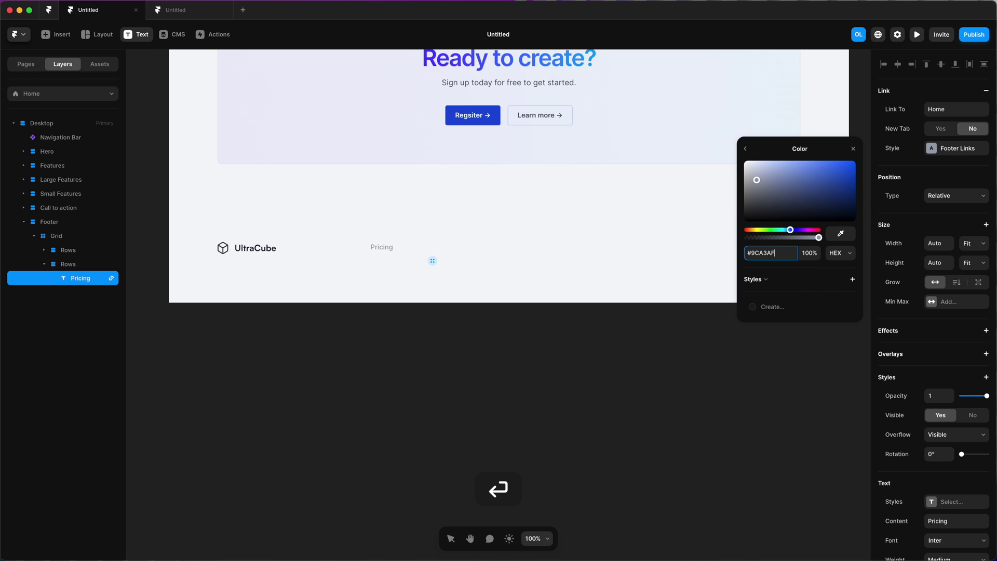
{"action": "left_click", "coordinate": [746, 149]}
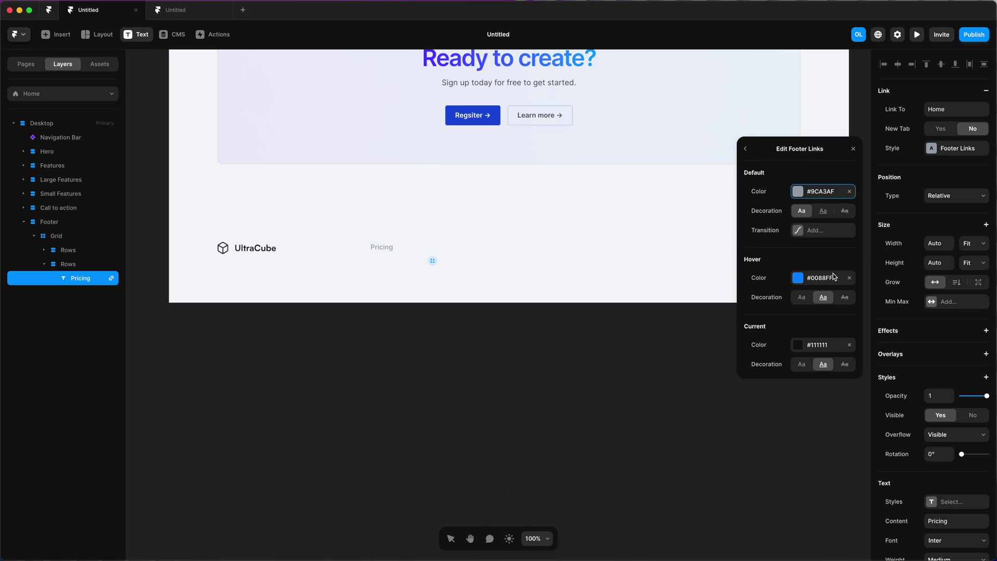
Set the Footer Links style's hover color to #1D4ED8 and add an Ease In Out transition
{"action": "left_click", "coordinate": [798, 278]}
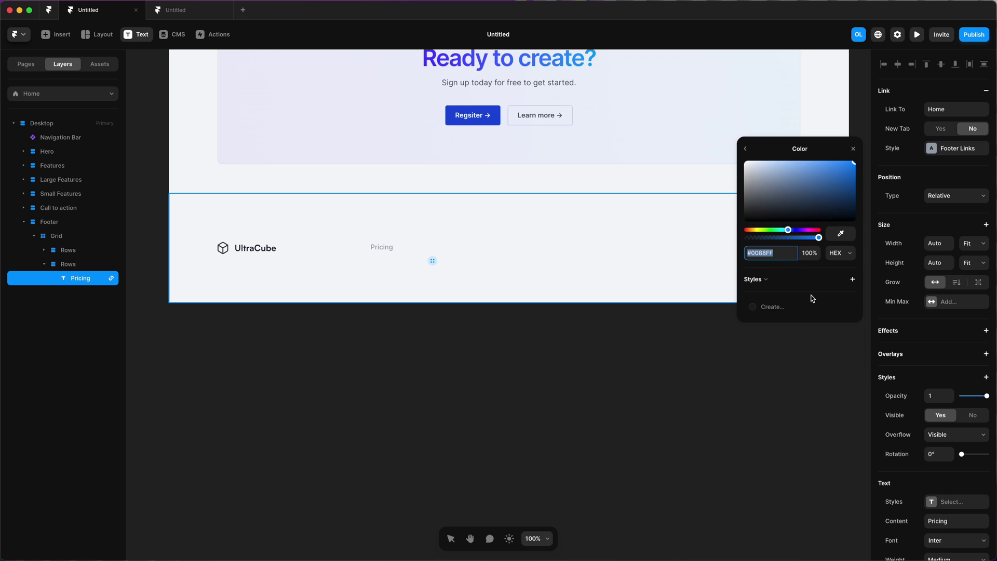
{"action": "type", "text": "#1D4ED8"}
{"action": "key", "text": "Return"}
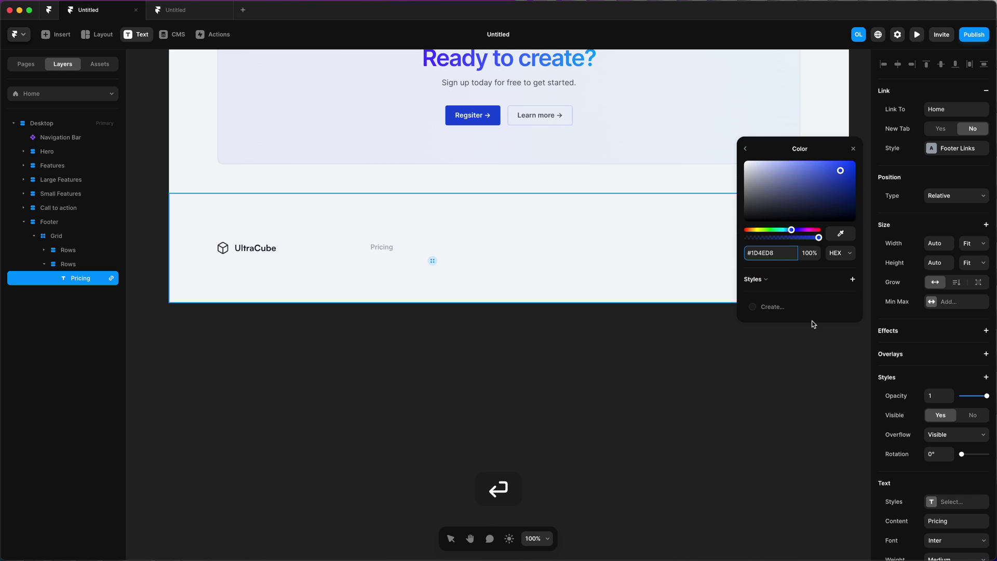
{"action": "left_click", "coordinate": [746, 149]}
{"action": "left_click", "coordinate": [797, 233]}
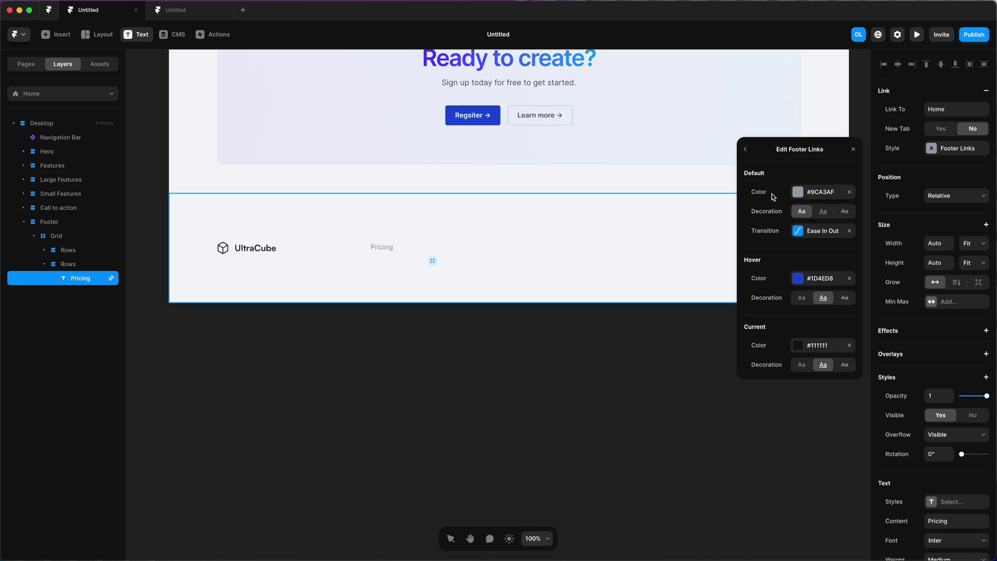
{"action": "left_click", "coordinate": [746, 151]}
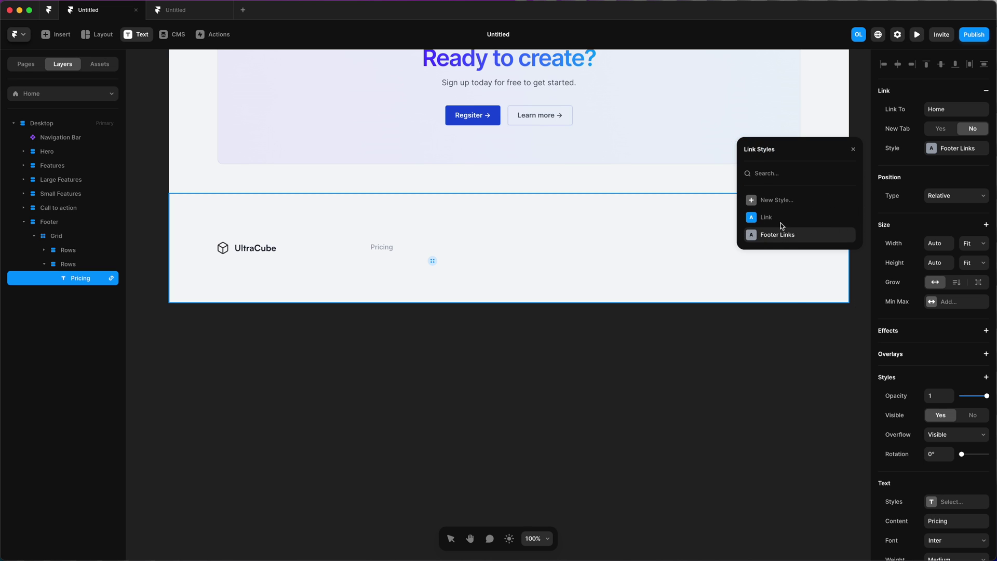
Paste four copies of the Pricing link below the original in the second Rows stack
{"action": "left_click", "coordinate": [138, 340]}
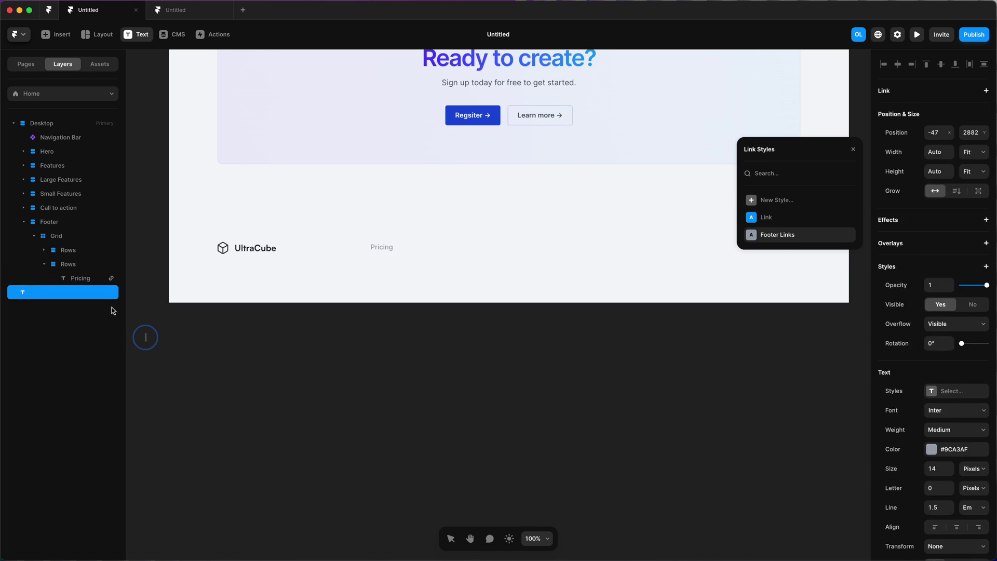
{"action": "left_click", "coordinate": [62, 292]}
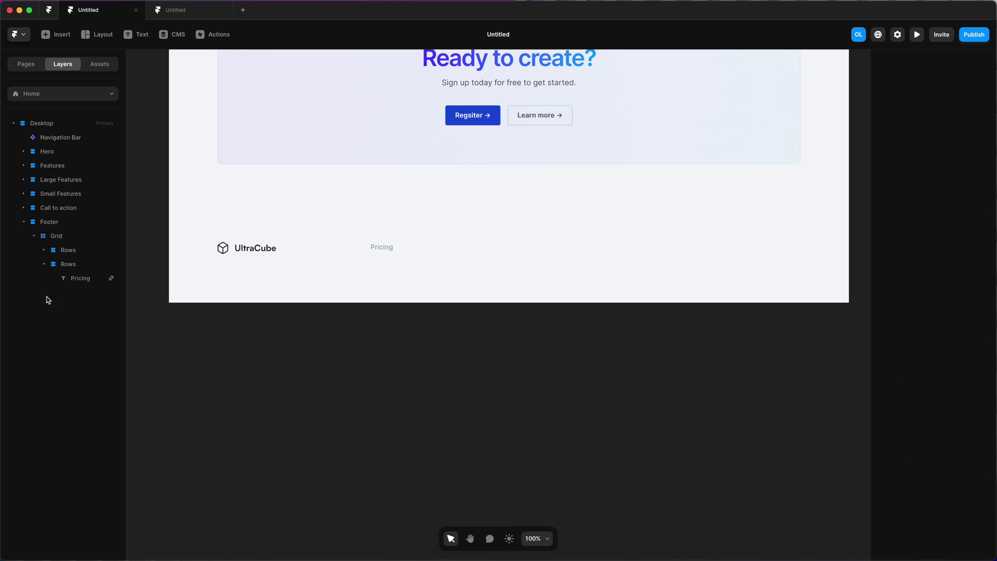
{"action": "left_click", "coordinate": [72, 279]}
{"action": "key", "text": "super+v"}
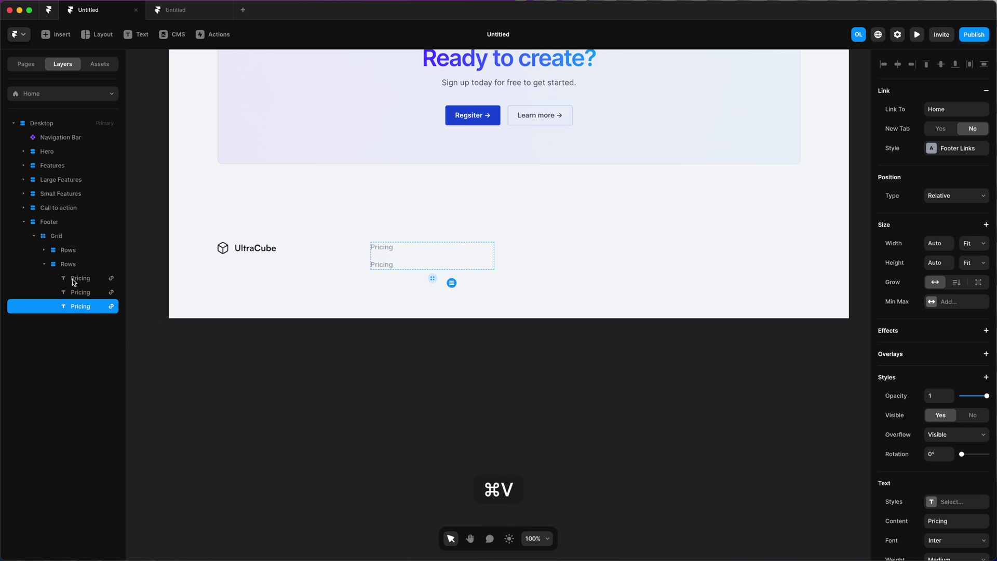
{"action": "key", "text": "super+v"}
{"action": "key", "text": "super+v"}
{"action": "key", "text": "super+v"}
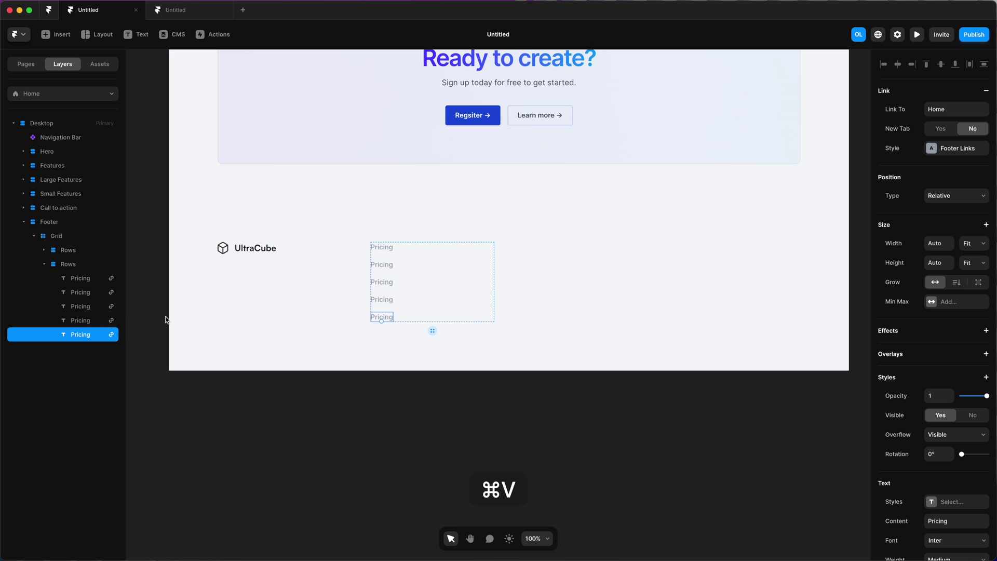
Change the four Pricing copies to read "About", "Contact", "Blog" and "Updates"
{"action": "double_click", "coordinate": [379, 265]}
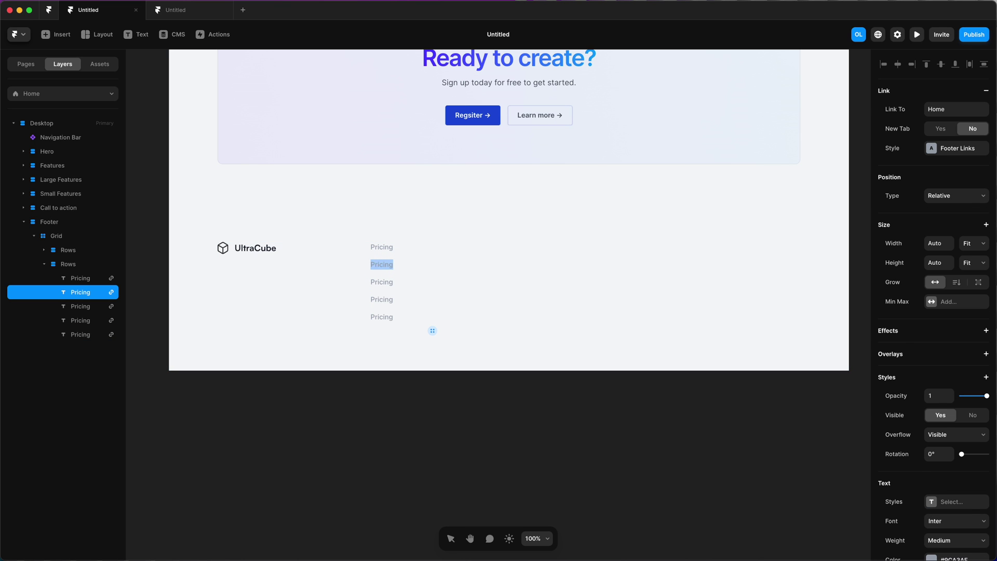
{"action": "type", "text": "About"}
{"action": "key", "text": "Tab"}
{"action": "type", "text": "Contact"}
{"action": "key", "text": "Tab"}
{"action": "type", "text": "Blog"}
{"action": "key", "text": "Tab"}
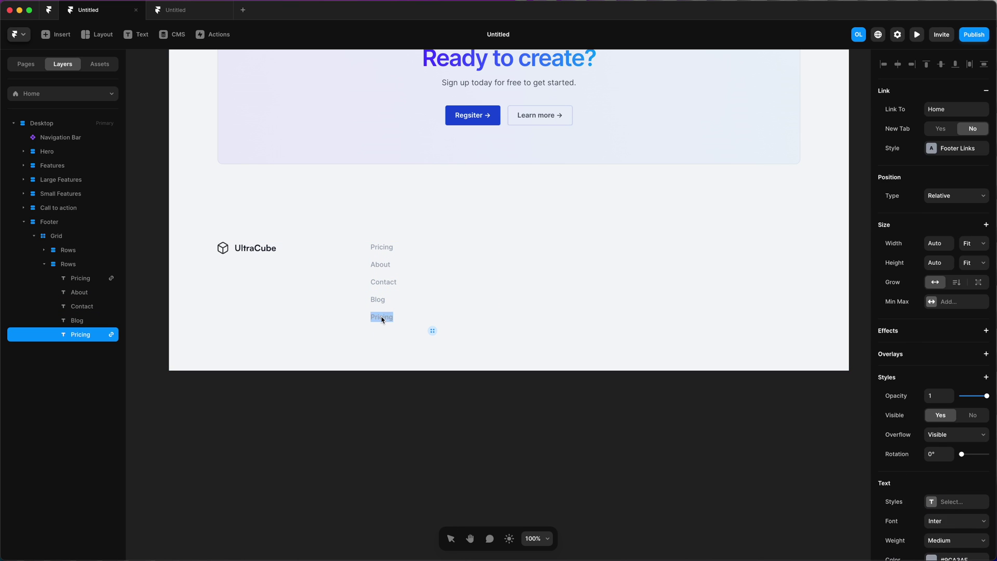
{"action": "type", "text": "Updates"}
{"action": "key", "text": "Escape"}
Copy the link column's Rows stack and paste it twice to fill the footer grid
{"action": "left_click", "coordinate": [75, 266]}
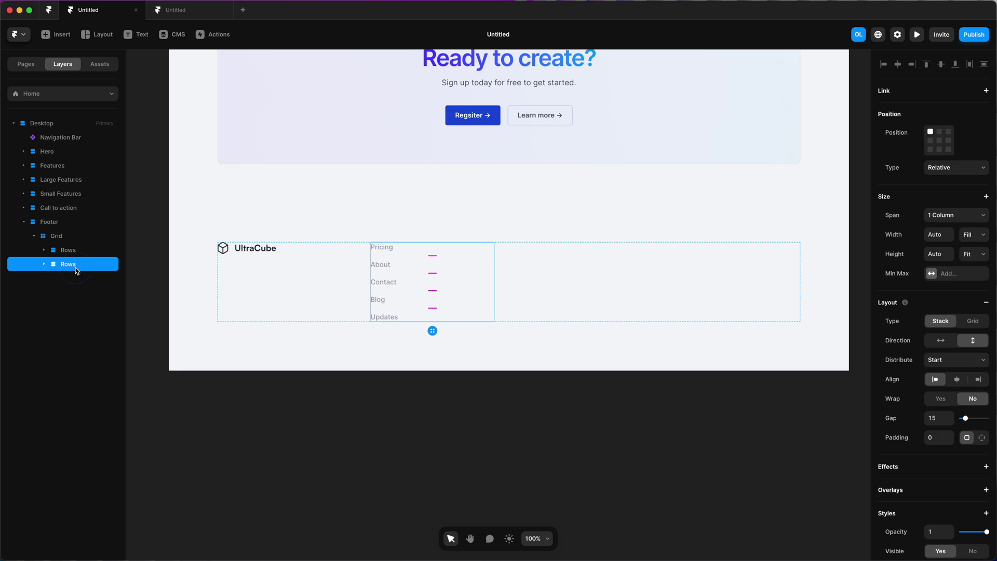
{"action": "key", "text": "super+c"}
{"action": "key", "text": "super+v"}
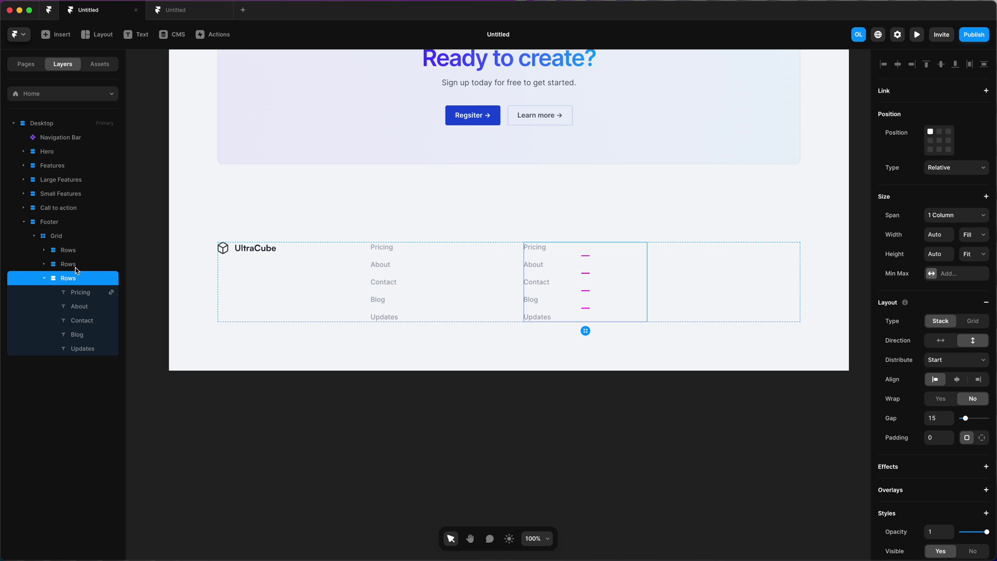
{"action": "key", "text": "super+v"}
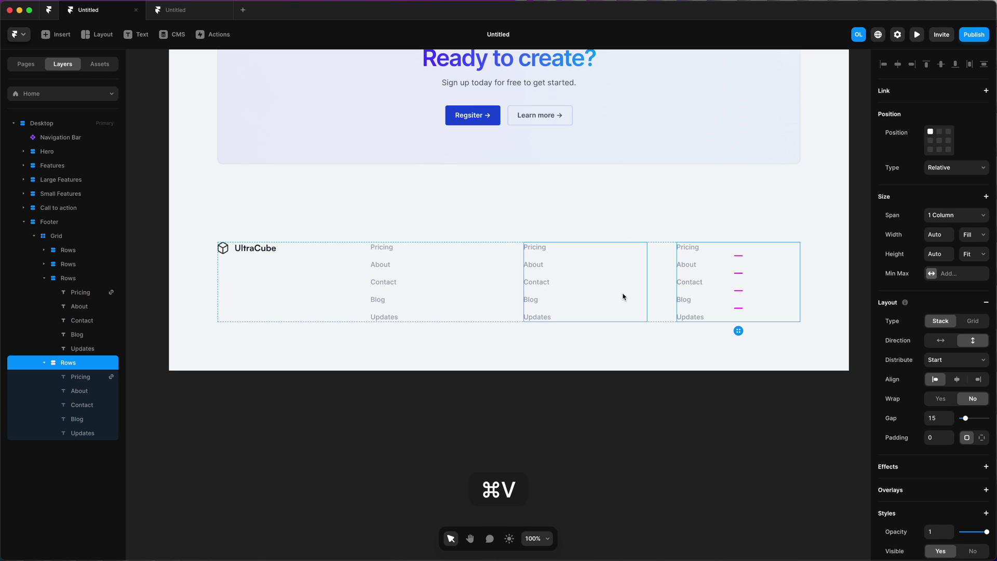
Change the second link column's texts to "Documentation", "Resources", "How To", "Tutorials" and "Academy"
{"action": "double_click", "coordinate": [534, 252]}
{"action": "type", "text": "Documentation"}
{"action": "key", "text": "Tab"}
{"action": "type", "text": "Resources"}
{"action": "key", "text": "Tab"}
{"action": "type", "text": "How To"}
{"action": "key", "text": "Tab"}
{"action": "type", "text": "Tutorials"}
{"action": "key", "text": "Tab"}
{"action": "type", "text": "Academy"}
{"action": "key", "text": "Tab"}
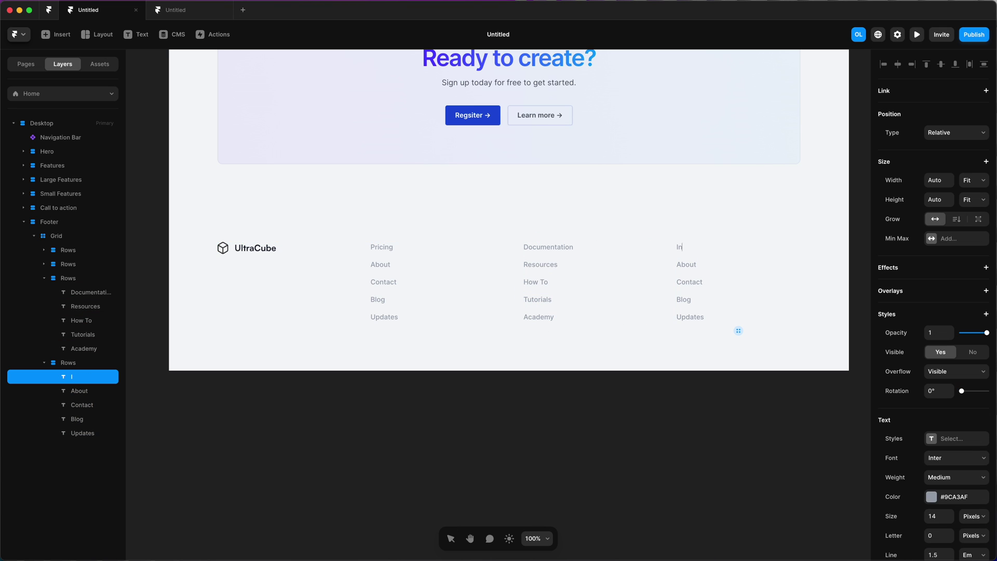
Change the third link column's texts to "Instagram", "YouTube", "Twitter / X", "TikTok" and "Press"
{"action": "type", "text": "Instagram\tYouTube\tTwitter / X"}
{"action": "key", "text": "Tab"}
{"action": "type", "text": "TikTok\tPress"}
Add a text layer below the footer grid reading "2023 UltraCube. All Rights Reserved."
{"action": "left_click", "coordinate": [227, 339]}
{"action": "left_click", "coordinate": [227, 338]}
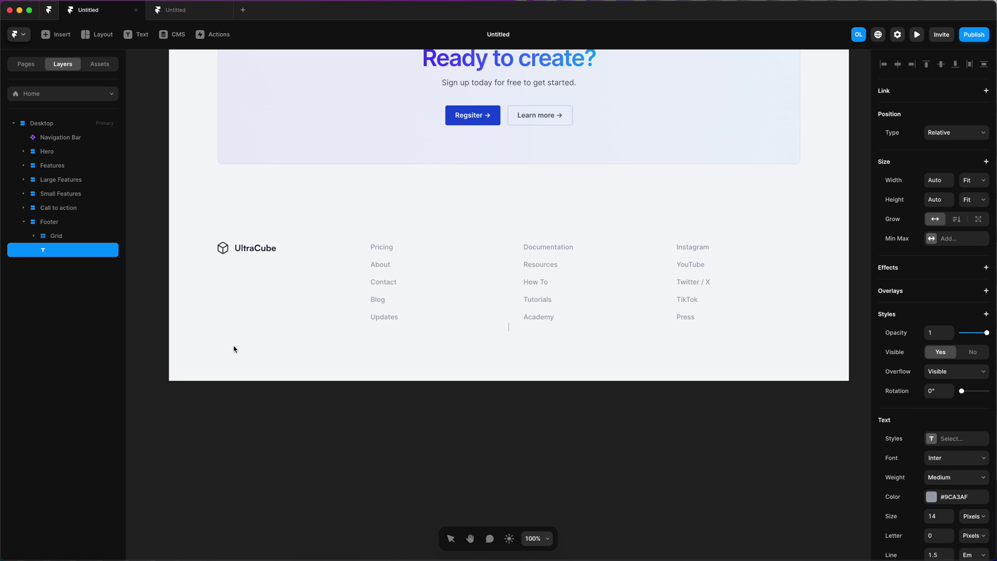
{"action": "type", "text": "2023 UltraCube. All Rights Reserved"}
{"action": "key", "text": "Escape"}
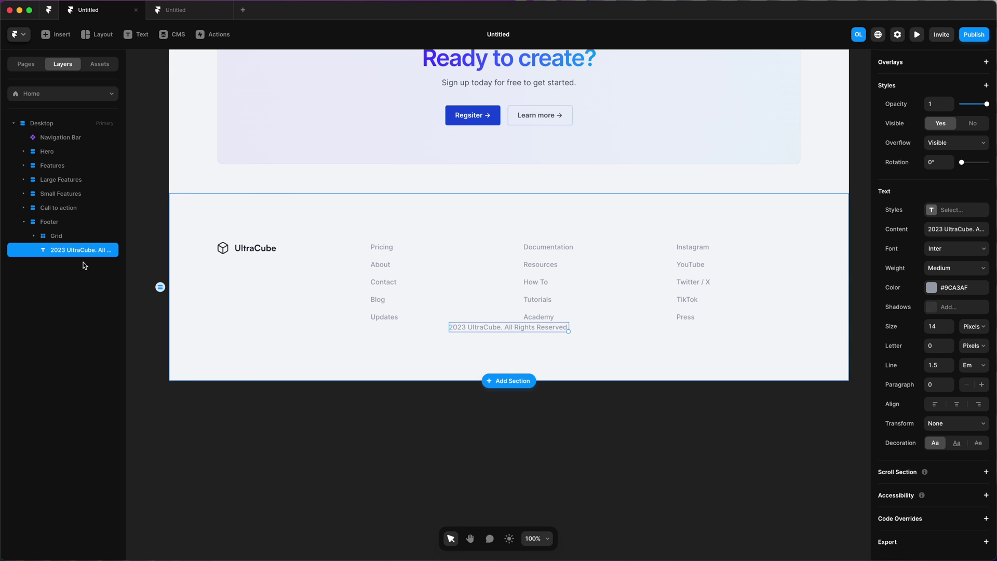
Wrap the rights-reserved text in a stack and rename the stack "Copyright"
{"action": "right_click", "coordinate": [44, 250]}
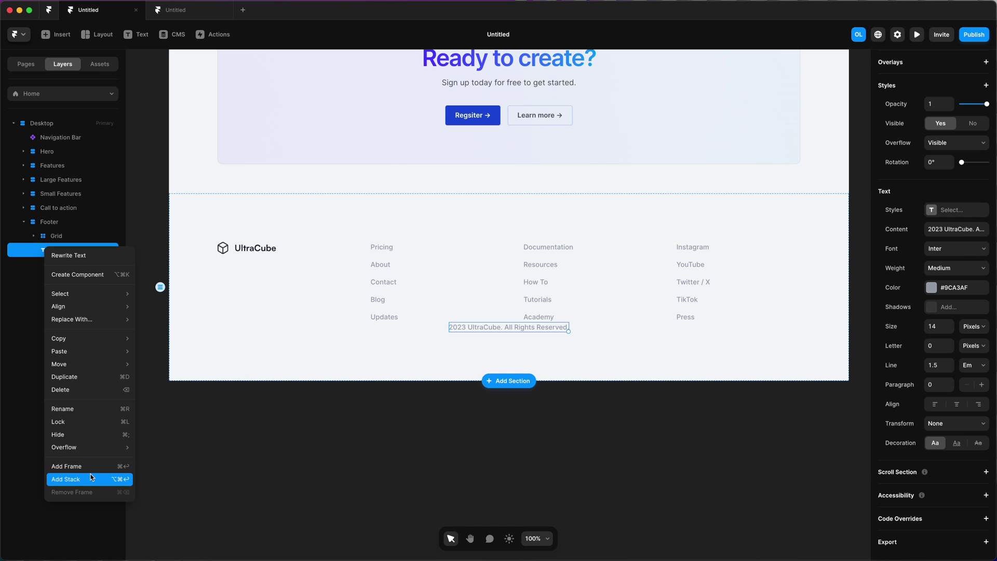
{"action": "left_click", "coordinate": [66, 478]}
{"action": "double_click", "coordinate": [60, 251]}
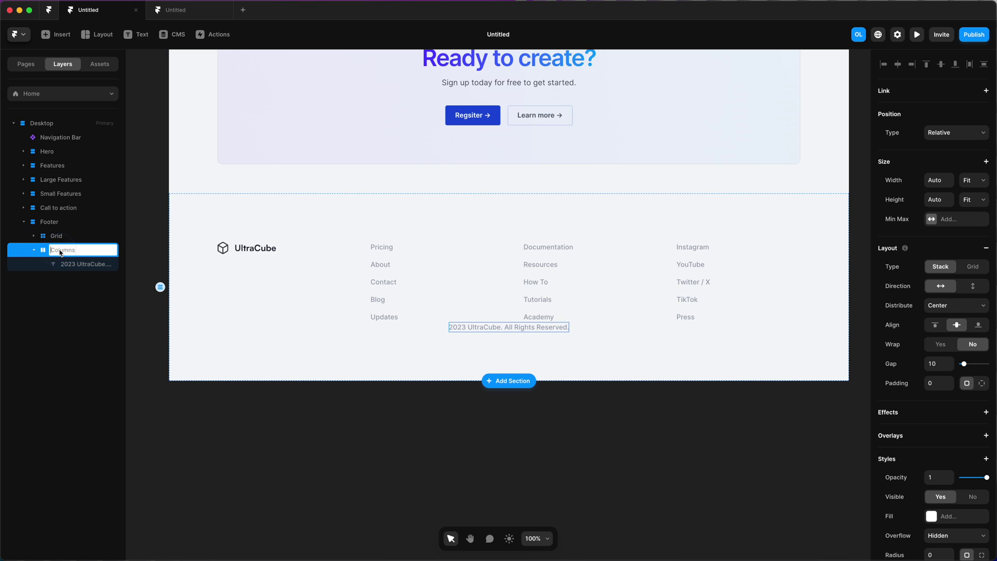
{"action": "type", "text": "Copyright"}
{"action": "key", "text": "Return"}
Insert a © symbol in front of "2023" in the copyright text
{"action": "key", "text": "super+c"}
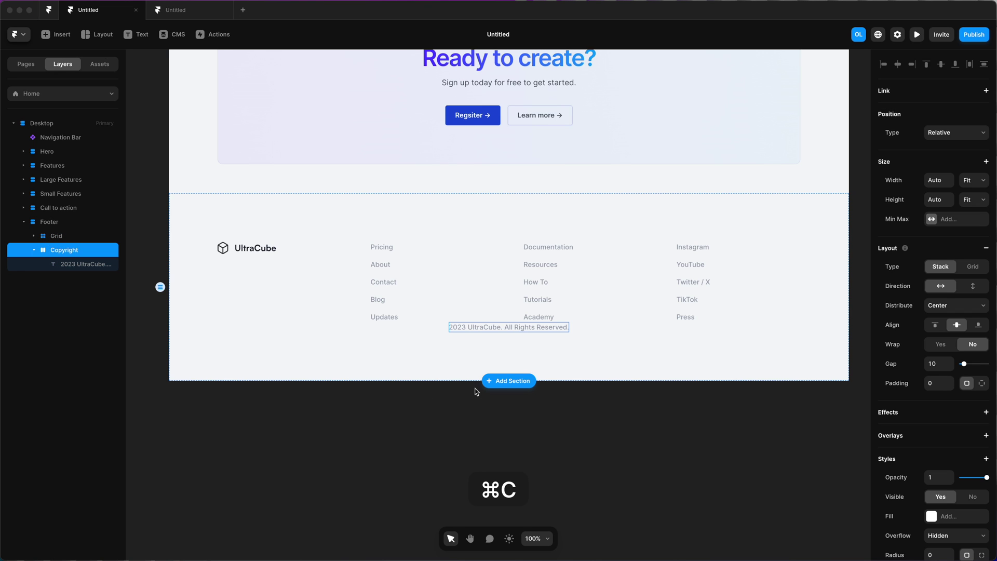
{"action": "double_click", "coordinate": [457, 328]}
{"action": "key", "text": "Left"}
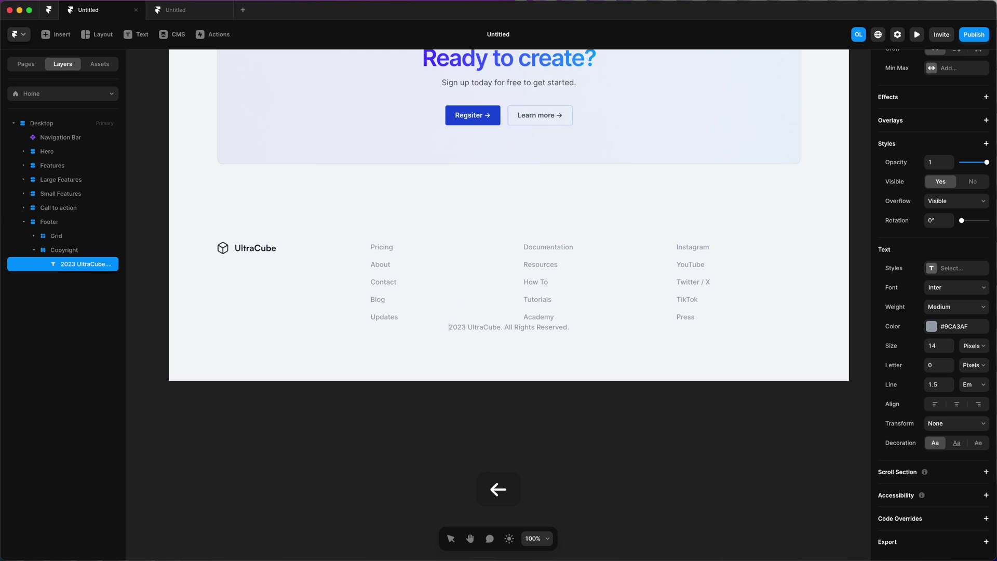
{"action": "key", "text": "super+v"}
{"action": "key", "text": "Escape"}
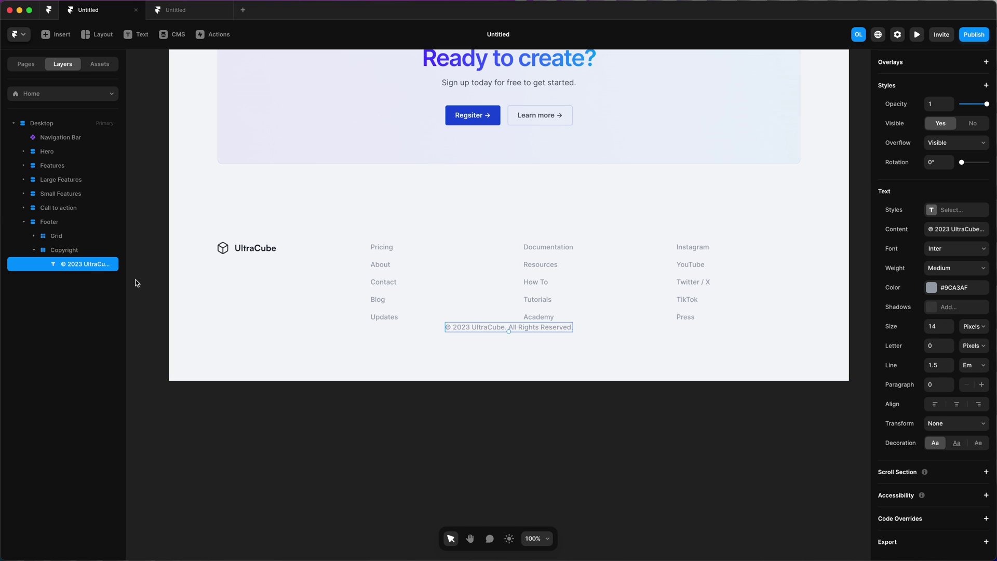
Give the Copyright stack individual side paddings with a top padding of 60
{"action": "left_click", "coordinate": [63, 252]}
{"action": "left_click", "coordinate": [982, 314]}
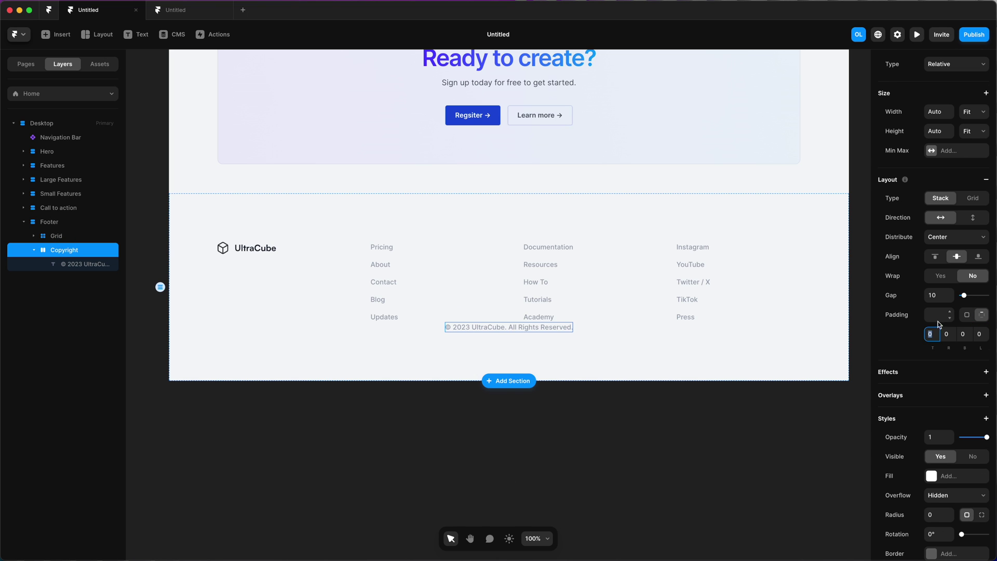
{"action": "left_click", "coordinate": [933, 334]}
{"action": "key", "text": "shift+Up"}
{"action": "key", "text": "shift+Up"}
{"action": "key", "text": "shift+Up"}
{"action": "key", "text": "shift+Up"}
{"action": "key", "text": "shift+Up"}
{"action": "key", "text": "shift+Up"}
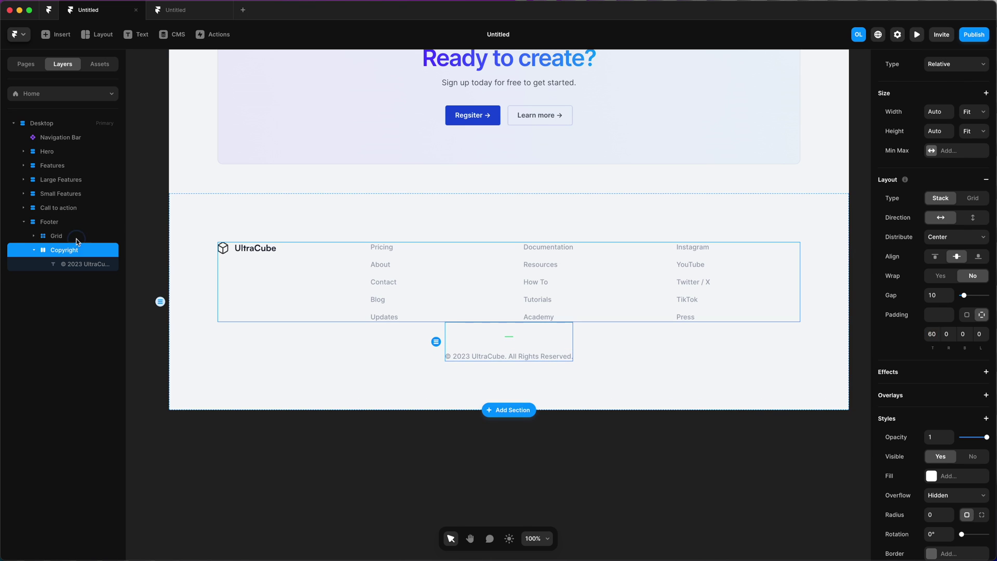
Give the Footer individual side paddings and set its bottom padding to 30
{"action": "left_click", "coordinate": [76, 224]}
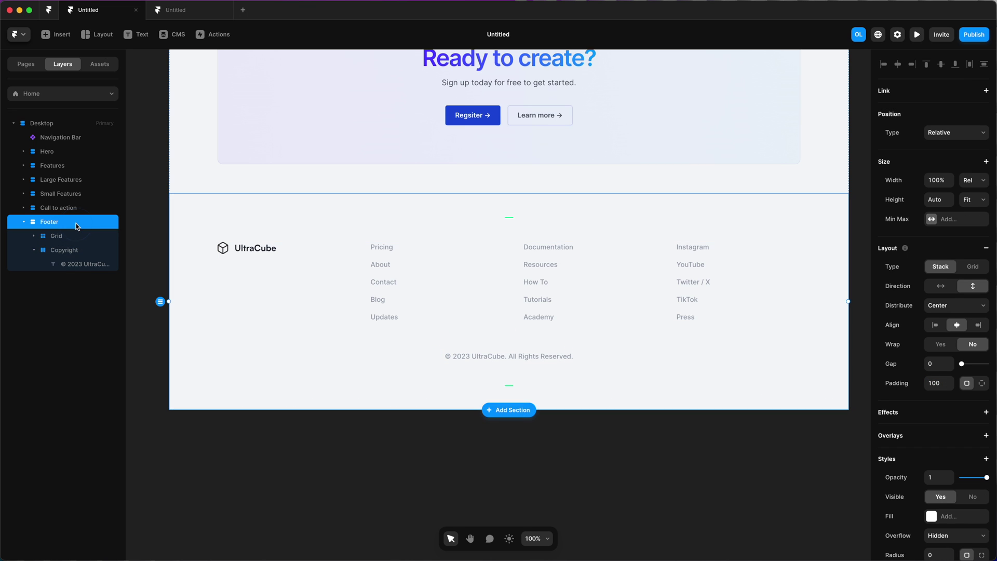
{"action": "left_click", "coordinate": [982, 383]}
{"action": "left_click", "coordinate": [967, 402]}
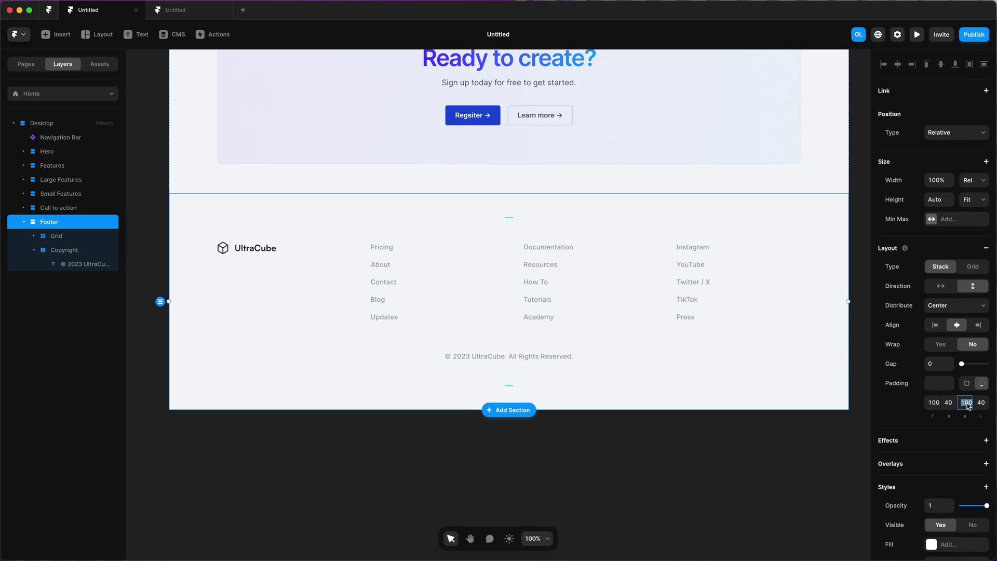
{"action": "type", "text": "0"}
{"action": "key", "text": "Return"}
{"action": "key", "text": "shift+Up"}
{"action": "key", "text": "shift+Up"}
{"action": "key", "text": "shift+Up"}
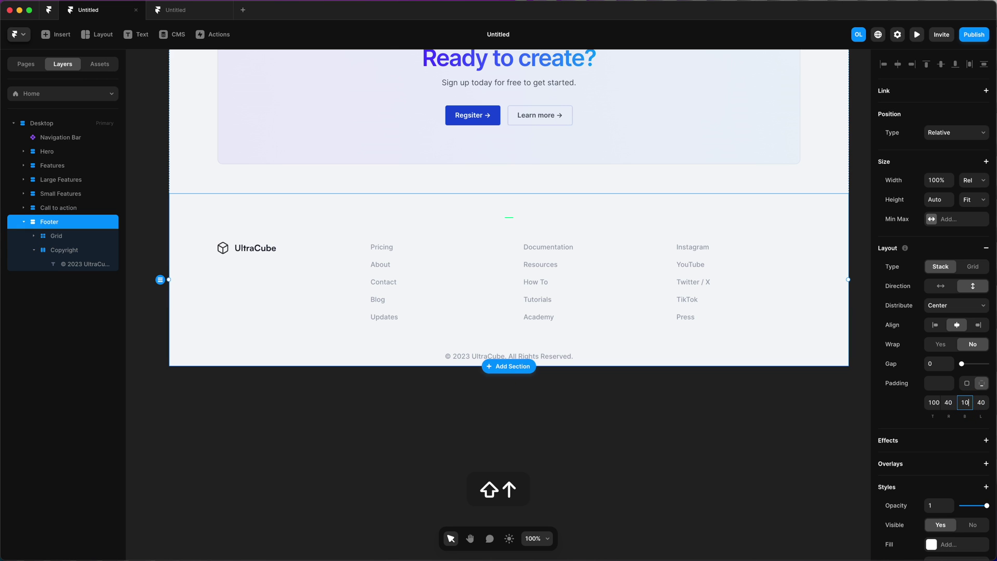
Reduce the Footer's top padding to 60
{"action": "left_click", "coordinate": [933, 402]}
{"action": "key", "text": "shift+Down"}
{"action": "key", "text": "shift+Down"}
{"action": "key", "text": "shift+Down"}
{"action": "key", "text": "shift+Down"}
{"action": "key", "text": "shift+Down"}
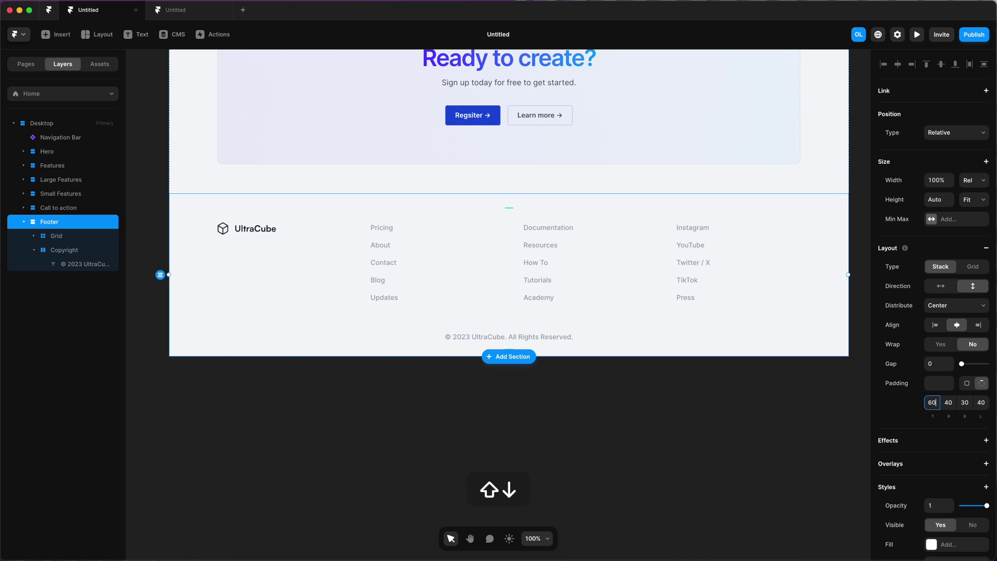
Set the Copyright stack's width to 100% relative
{"action": "left_click", "coordinate": [515, 327]}
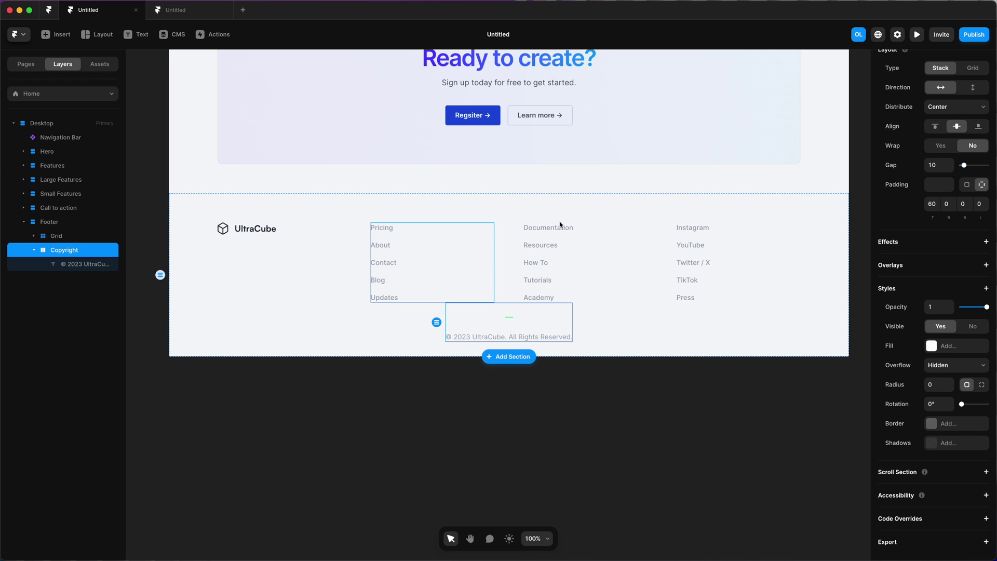
{"action": "scroll", "coordinate": [928, 208], "scroll_direction": "up", "scroll_amount": 5}
{"action": "left_click", "coordinate": [938, 180]}
{"action": "type", "text": "100%"}
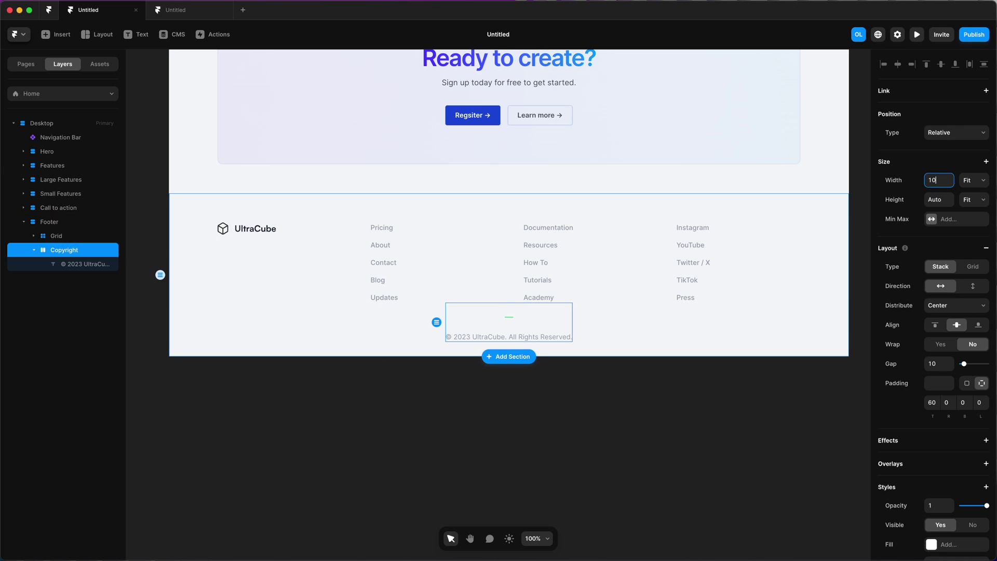
{"action": "key", "text": "Return"}
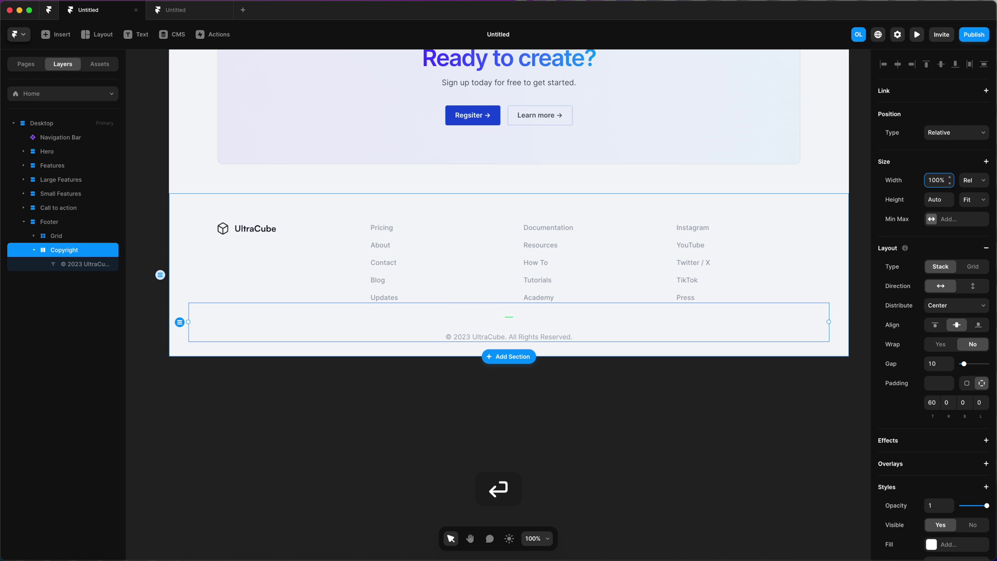
Set the width of the copyright text inside the Copyright stack to 100%
{"action": "left_click", "coordinate": [75, 264]}
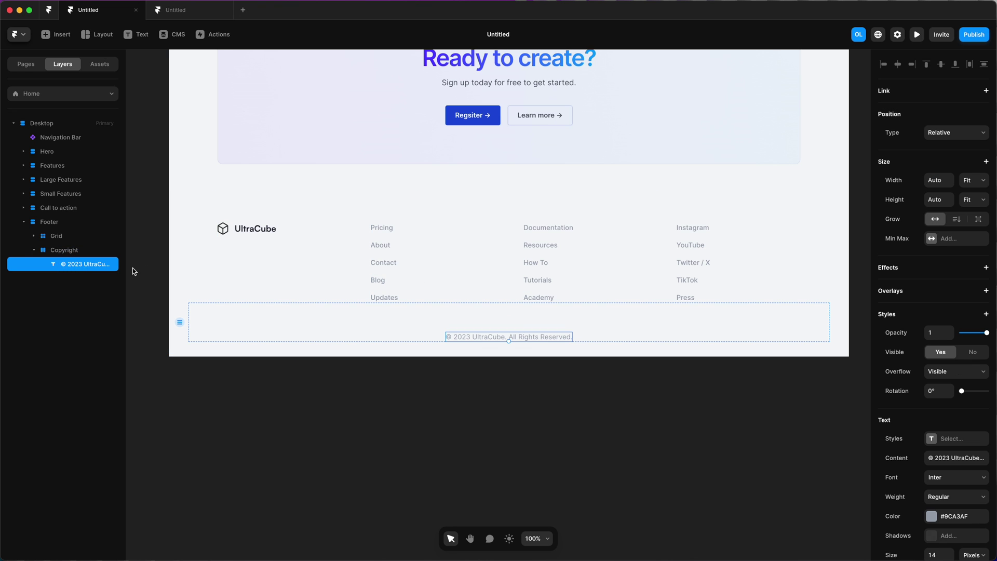
{"action": "left_click", "coordinate": [936, 180]}
{"action": "type", "text": "100%"}
{"action": "key", "text": "Return"}
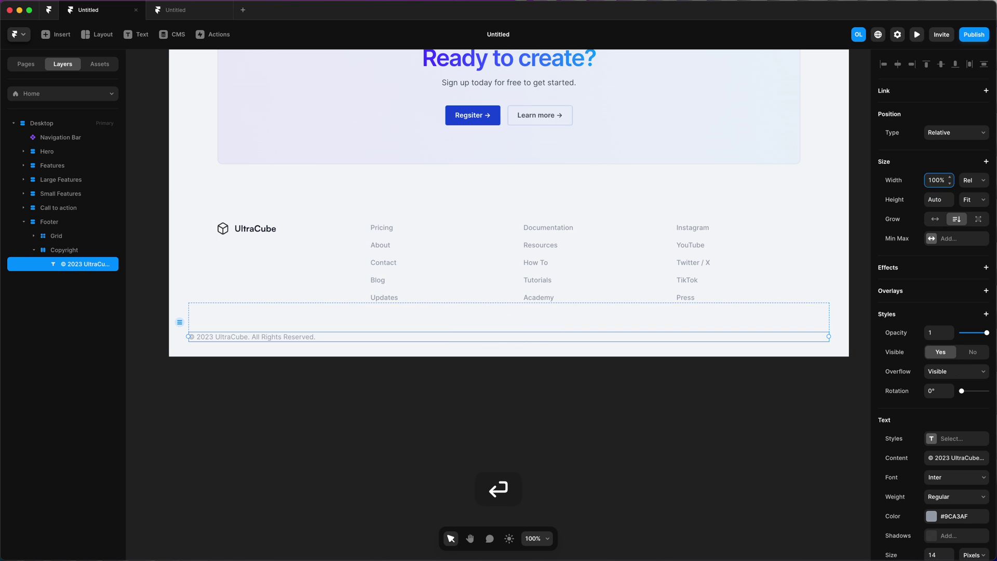
Add a max width of 1200px to the Copyright stack
{"action": "left_click", "coordinate": [64, 250]}
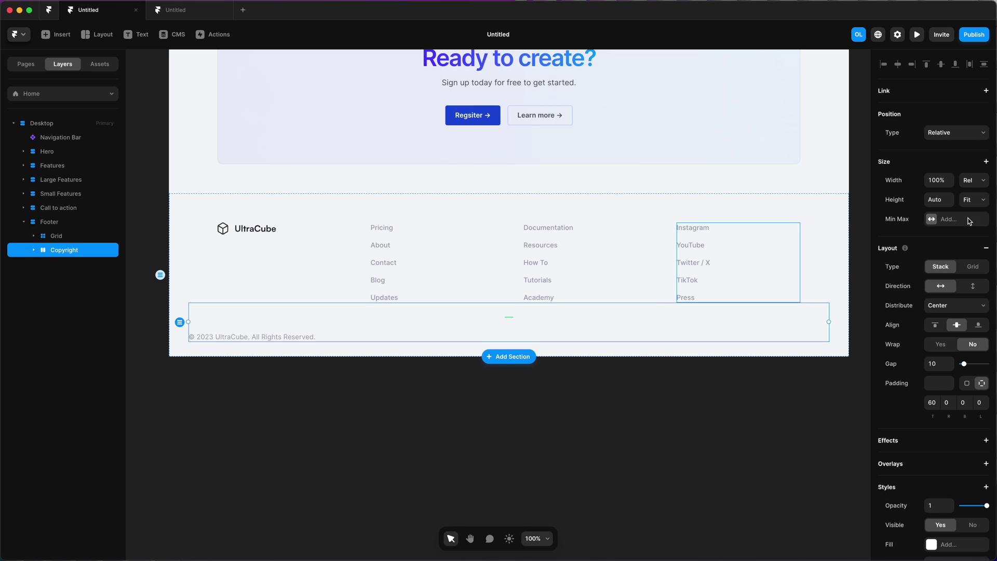
{"action": "left_click", "coordinate": [937, 181]}
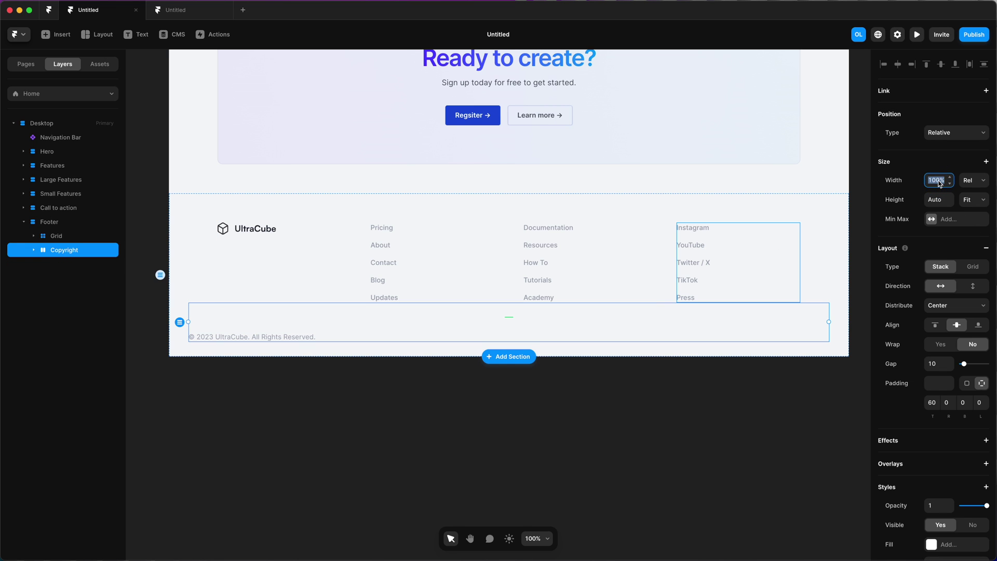
{"action": "left_click", "coordinate": [945, 214]}
{"action": "left_click", "coordinate": [950, 226]}
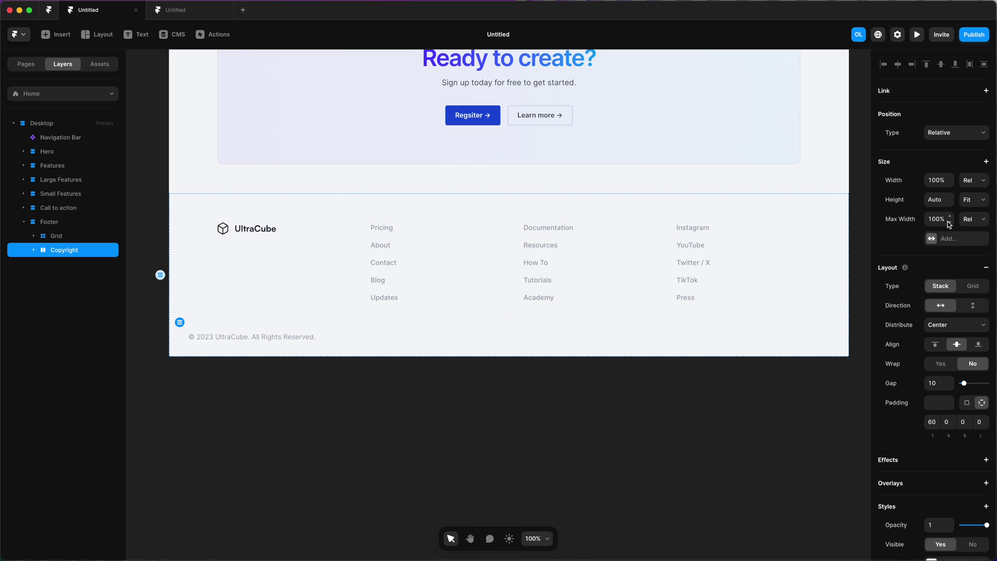
{"action": "left_click", "coordinate": [939, 219]}
{"action": "type", "text": "120"}
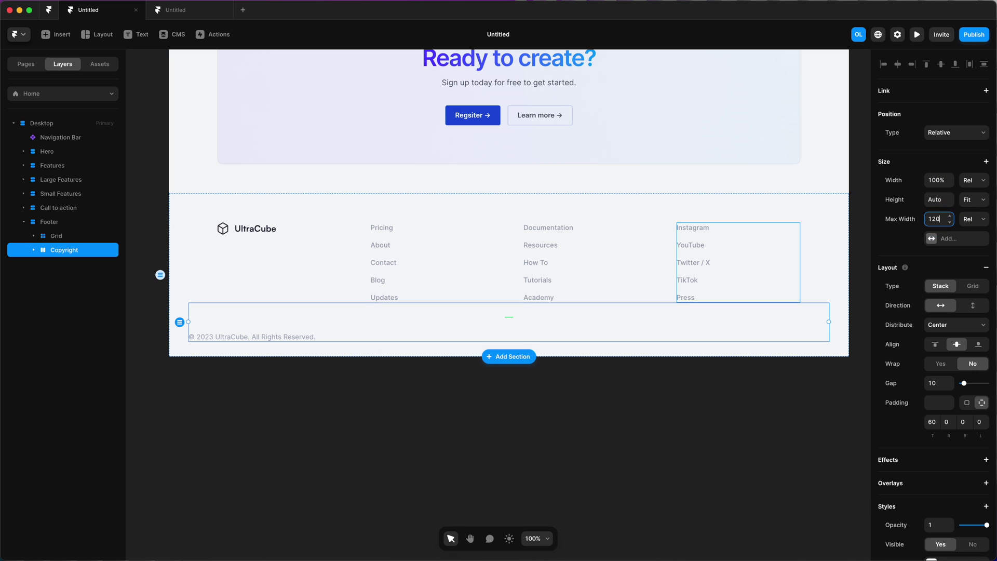
{"action": "type", "text": "0px"}
{"action": "key", "text": "Return"}
Turn the Footer into a component named "Footer" and return to the Home page
{"action": "left_click", "coordinate": [46, 221]}
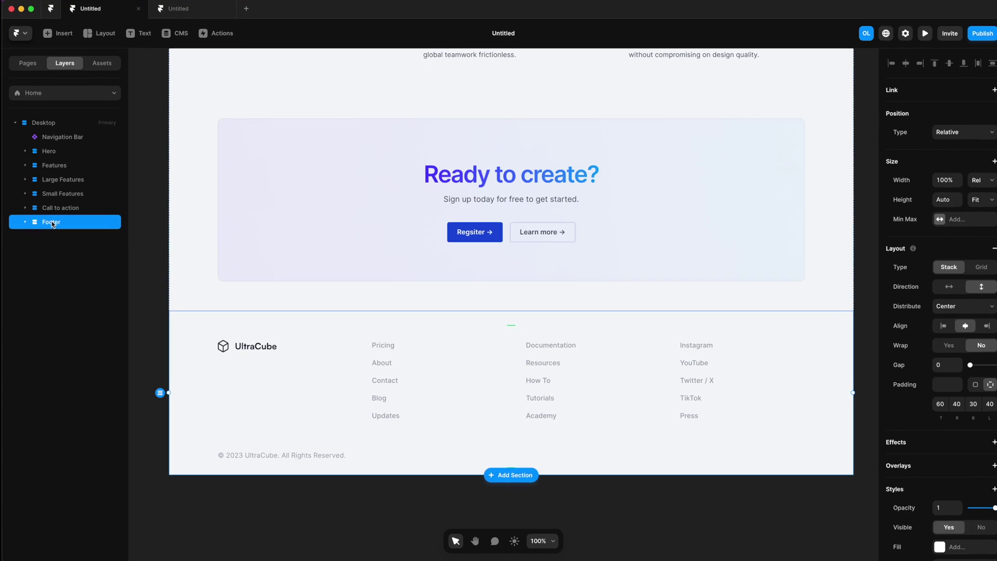
{"action": "right_click", "coordinate": [182, 240]}
{"action": "left_click", "coordinate": [296, 253]}
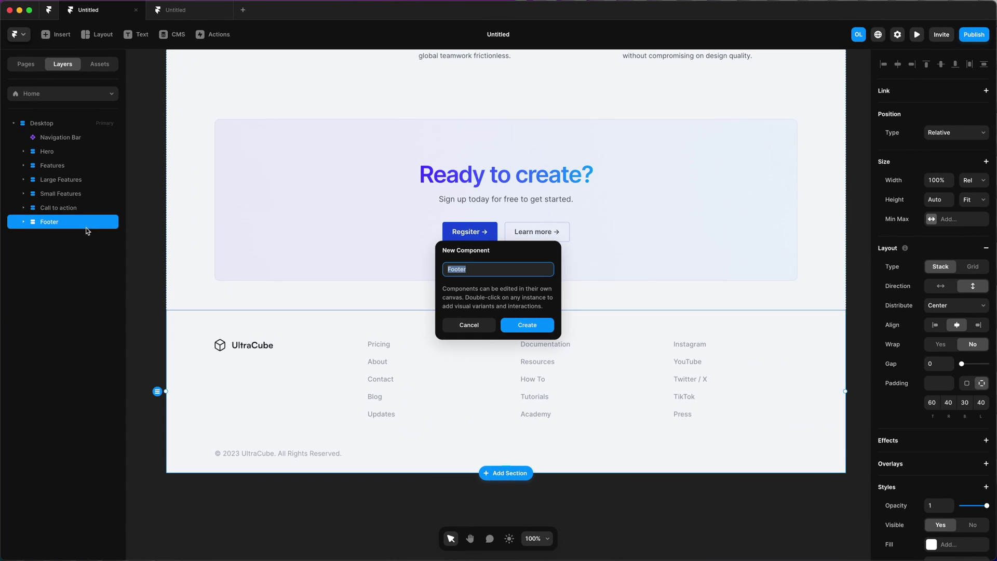
{"action": "key", "text": "Return"}
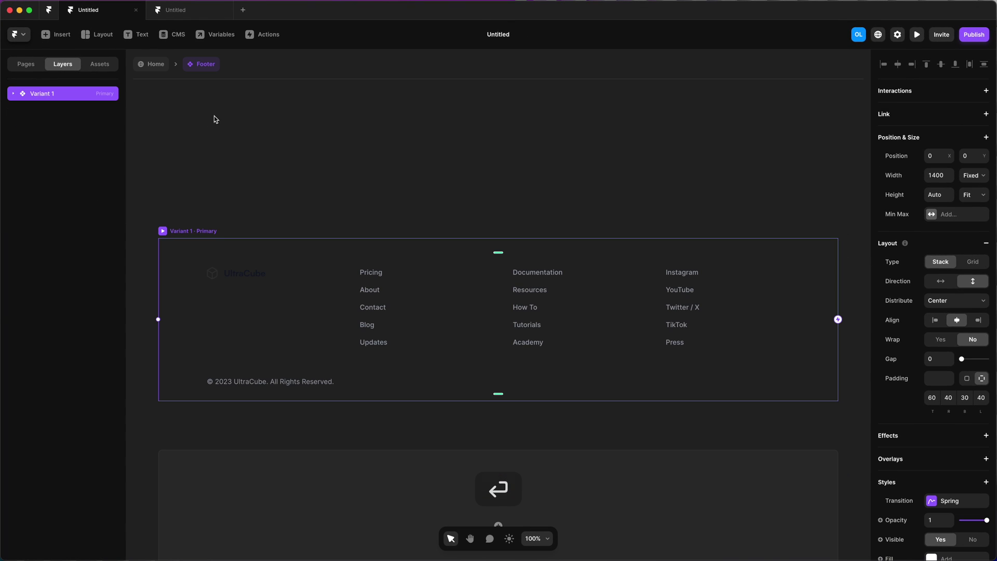
{"action": "left_click", "coordinate": [150, 63]}
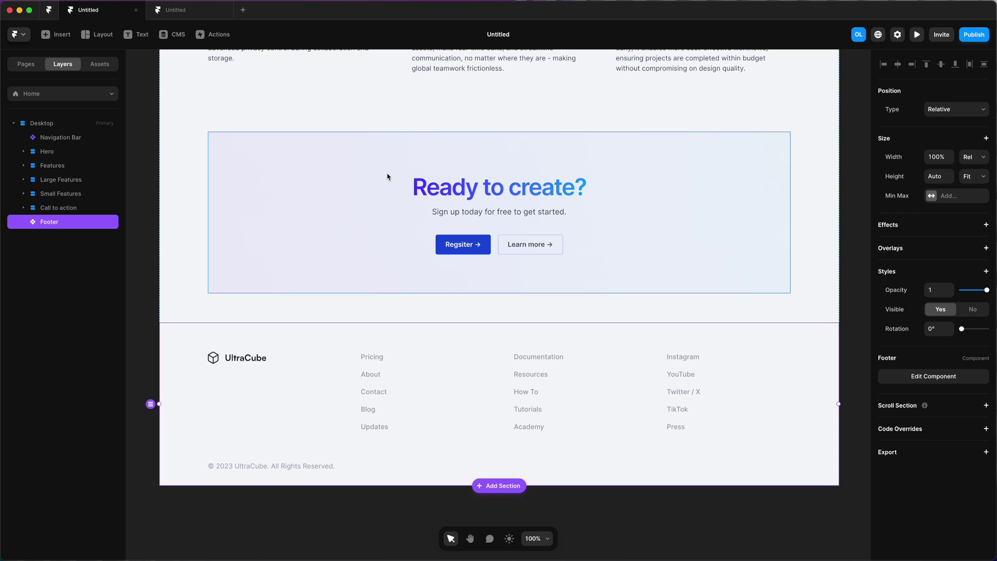
Add a Tablet breakpoint with a width of 810 to the Desktop page
{"action": "left_click", "coordinate": [853, 213]}
{"action": "scroll", "coordinate": [852, 211], "scroll_direction": "up", "scroll_amount": 20}
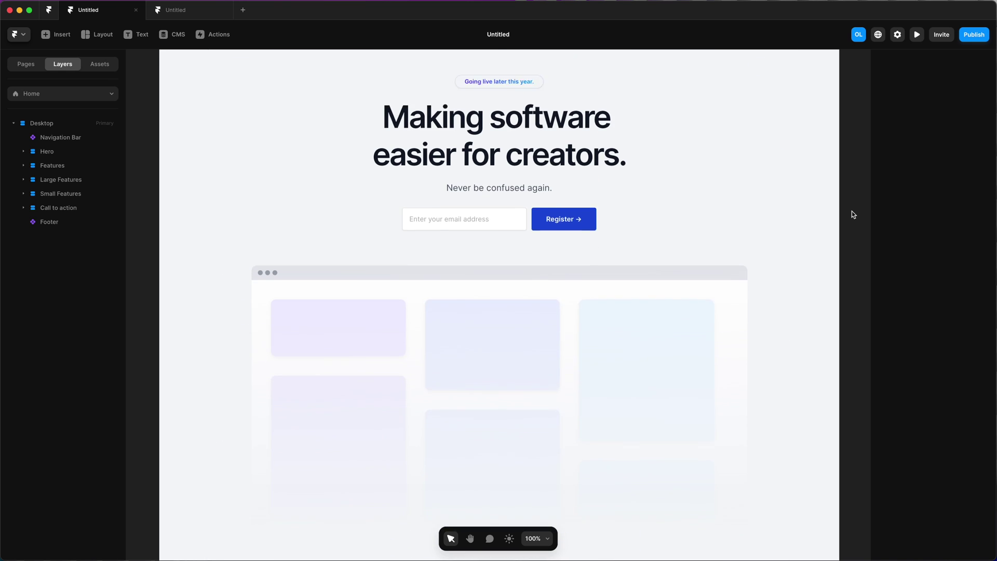
{"action": "left_click", "coordinate": [829, 83]}
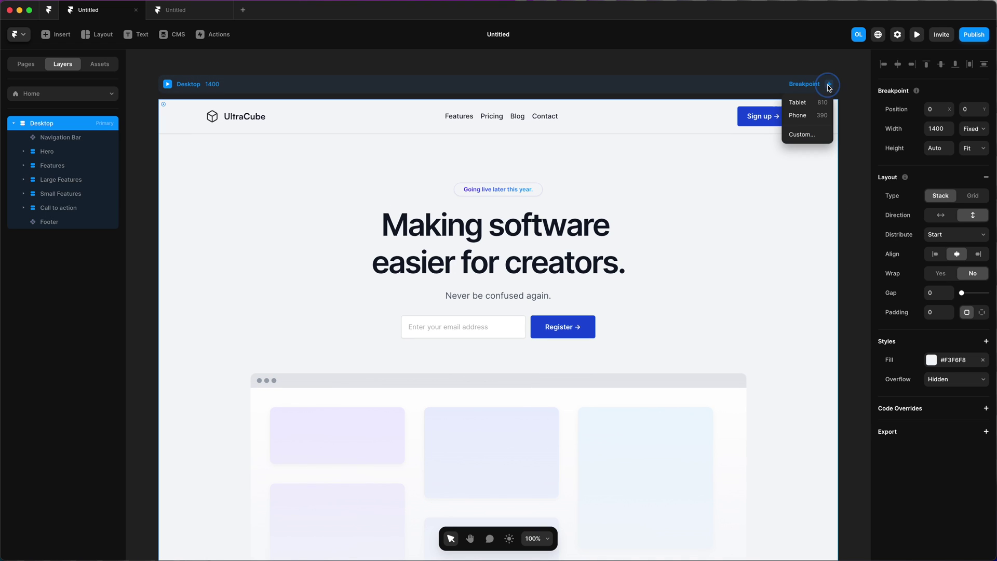
{"action": "left_click", "coordinate": [817, 106]}
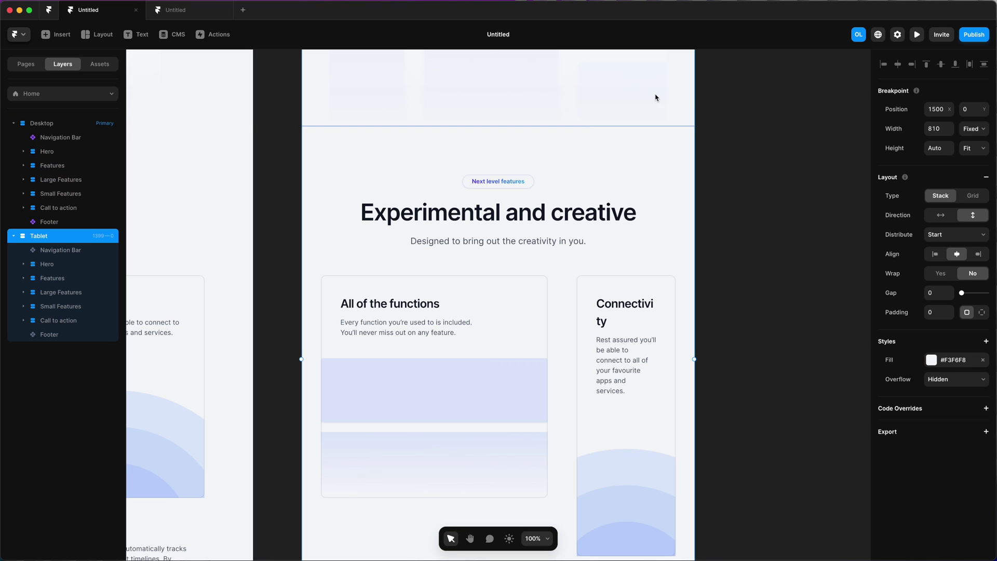
Set the width of the Desktop hero's Container to 100%
{"action": "scroll", "coordinate": [733, 111], "scroll_direction": "up", "scroll_amount": 10}
{"action": "scroll", "coordinate": [733, 114], "scroll_direction": "down", "scroll_amount": 5}
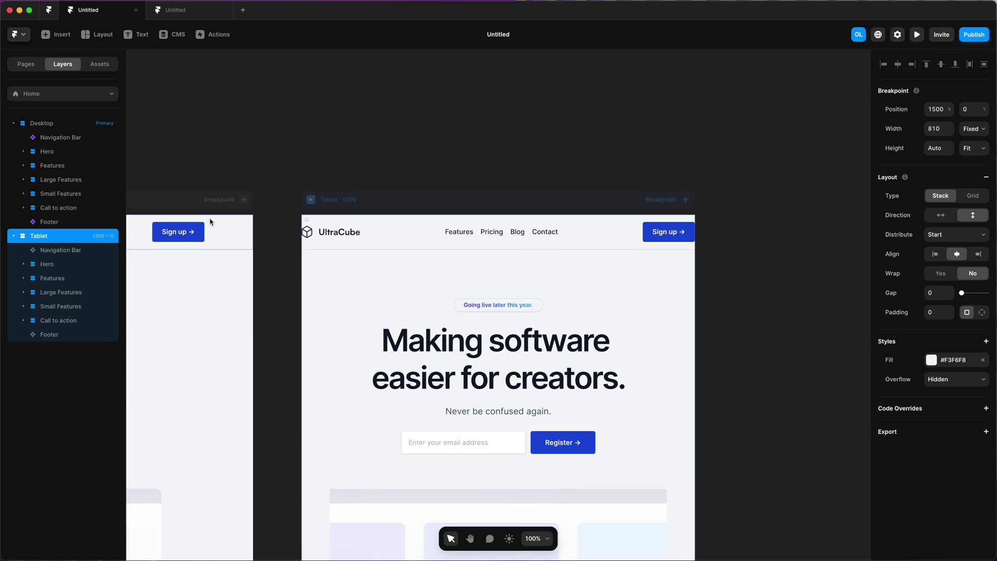
{"action": "left_click", "coordinate": [212, 218]}
{"action": "key", "text": "super+minus"}
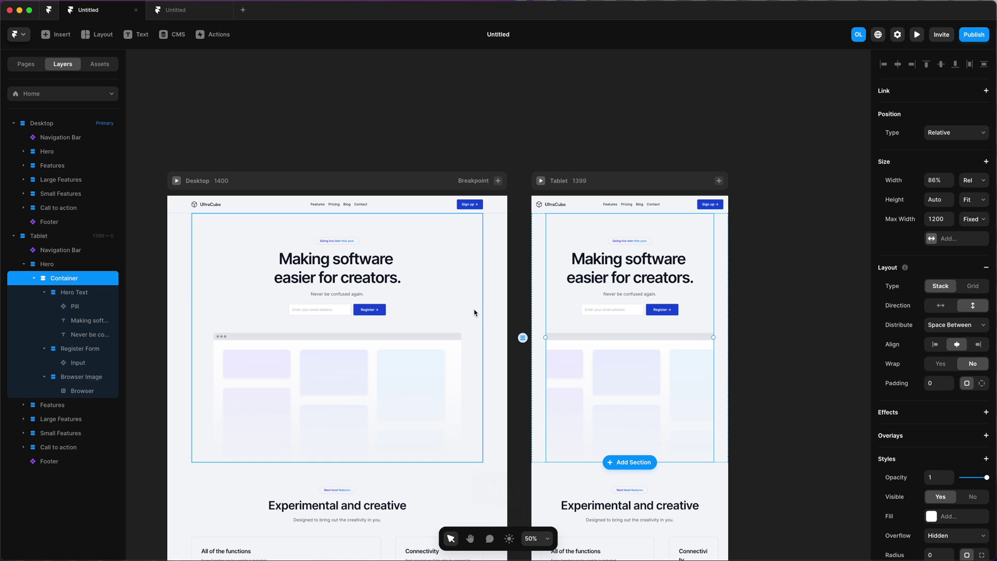
{"action": "left_click", "coordinate": [451, 328]}
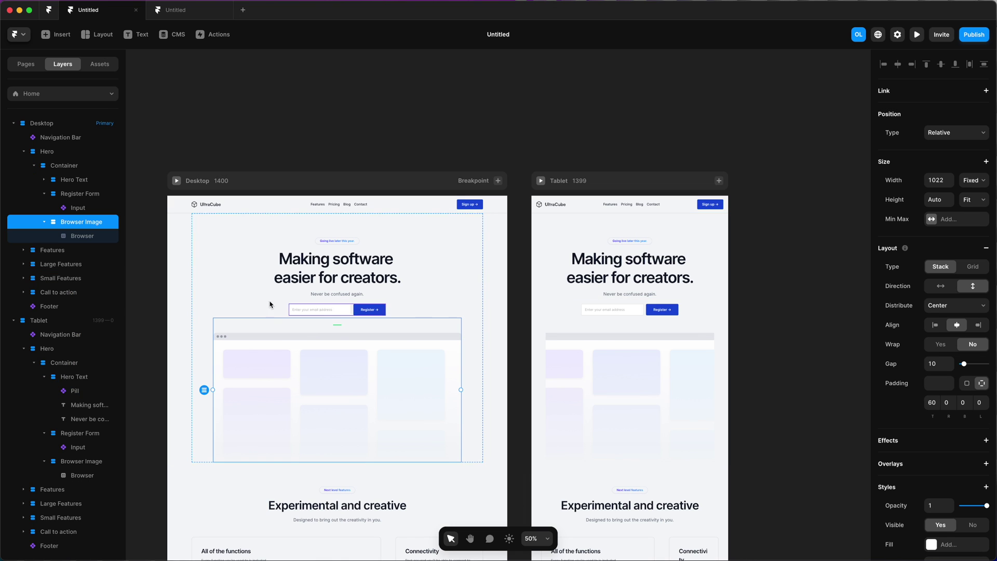
{"action": "left_click", "coordinate": [13, 321]}
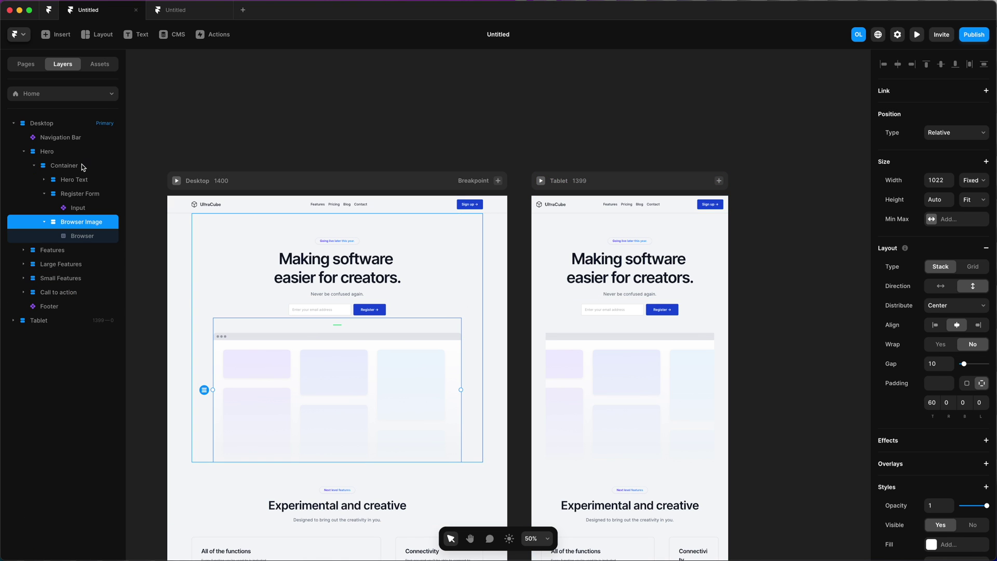
{"action": "left_click", "coordinate": [65, 165]}
{"action": "left_click", "coordinate": [937, 219]}
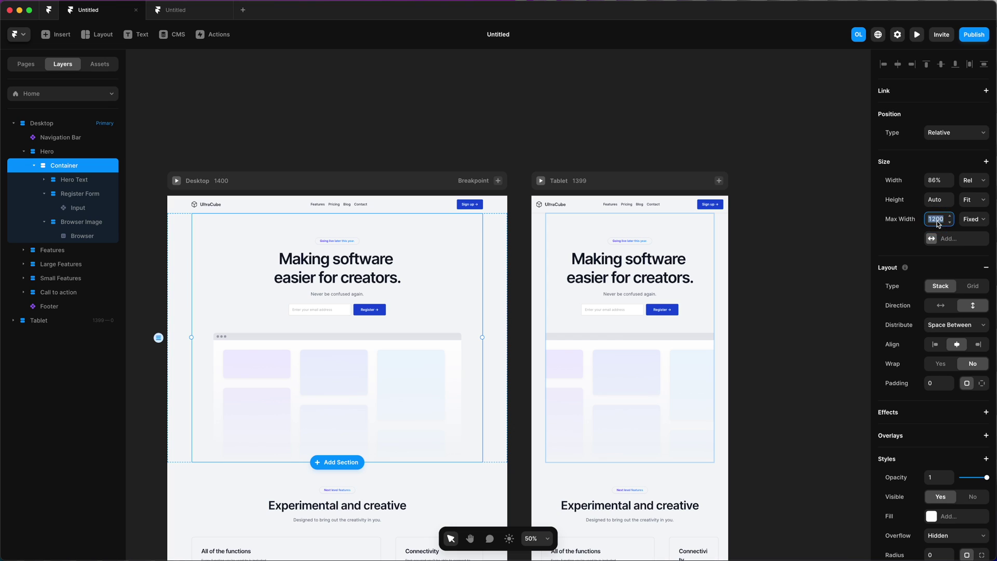
{"action": "left_click", "coordinate": [937, 181]}
{"action": "type", "text": "100"}
{"action": "key", "text": "Return"}
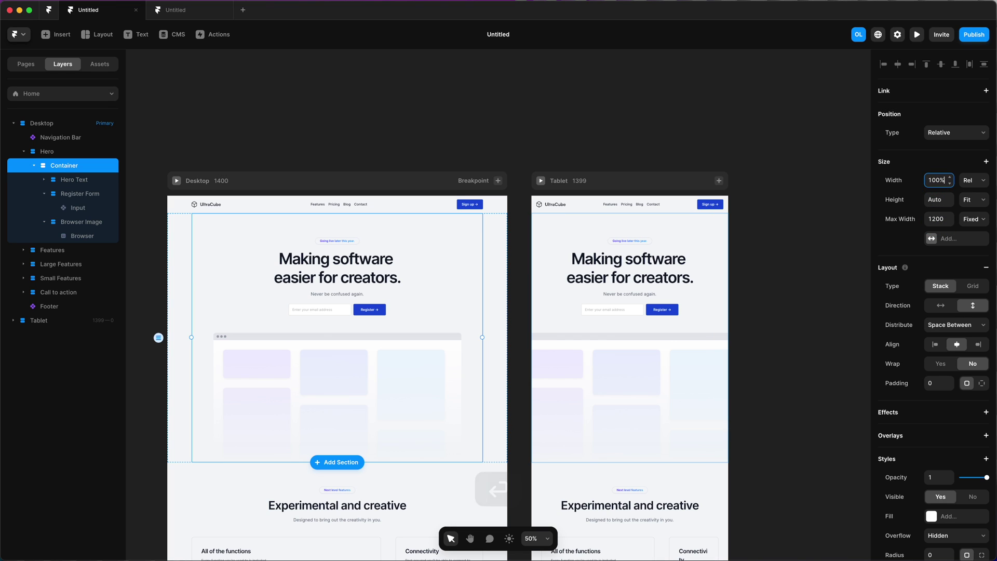
Set the max width of the Desktop hero's Container to 1240
{"action": "left_click", "coordinate": [937, 221]}
{"action": "type", "text": "12"}
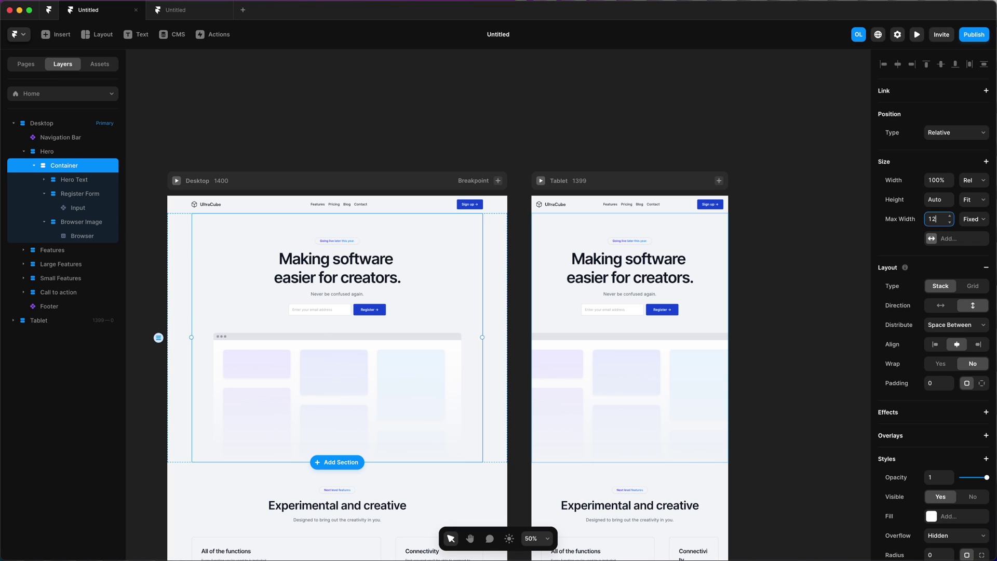
{"action": "key", "text": "Return"}
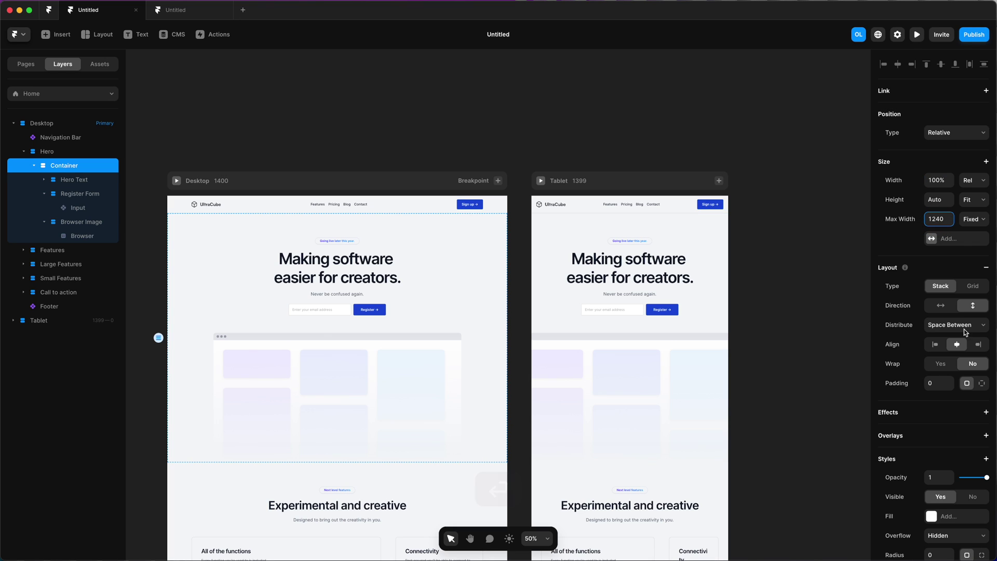
Give the Desktop hero's Container individual side paddings with 20 on the left and 20 on the right
{"action": "left_click", "coordinate": [981, 383]}
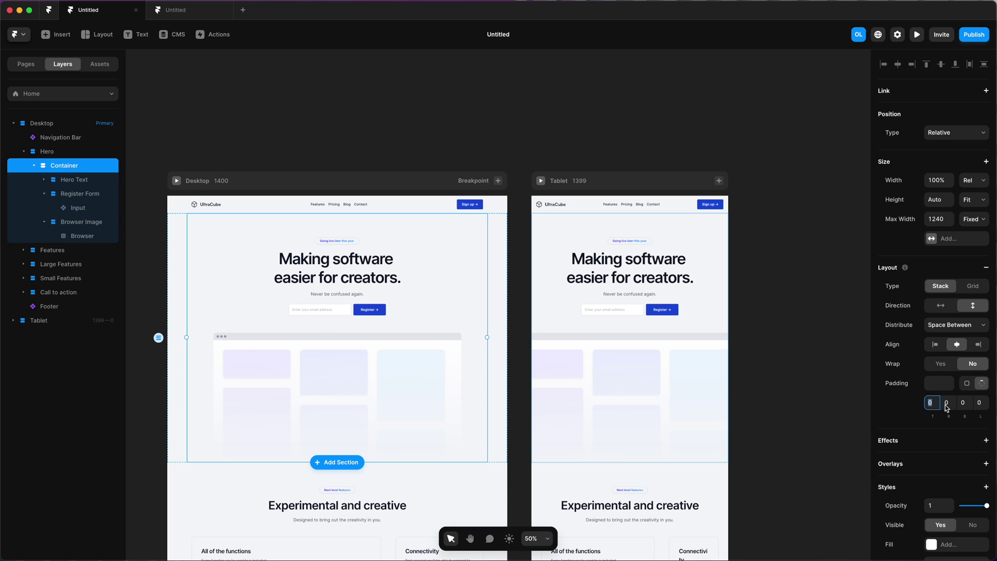
{"action": "left_click", "coordinate": [979, 403]}
{"action": "type", "text": "20"}
{"action": "key", "text": "Return"}
{"action": "left_click", "coordinate": [948, 402]}
{"action": "type", "text": "20"}
{"action": "key", "text": "Return"}
Set the max width of the Container in the Desktop's Call to action section to 1240
{"action": "scroll", "coordinate": [856, 361], "scroll_direction": "down", "scroll_amount": 10}
{"action": "left_click", "coordinate": [414, 112]}
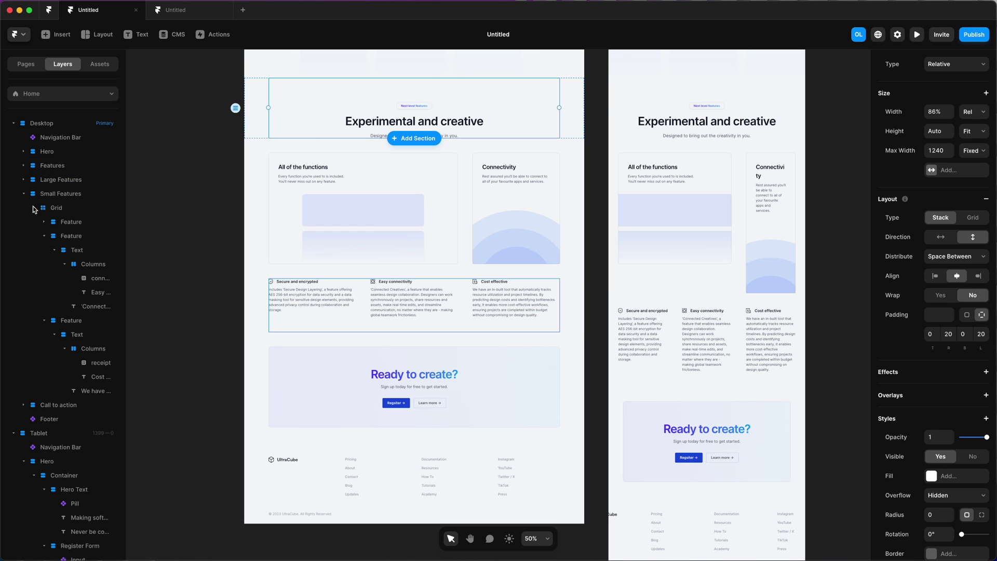
{"action": "left_click", "coordinate": [23, 165]}
{"action": "left_click", "coordinate": [22, 194]}
{"action": "left_click", "coordinate": [23, 208]}
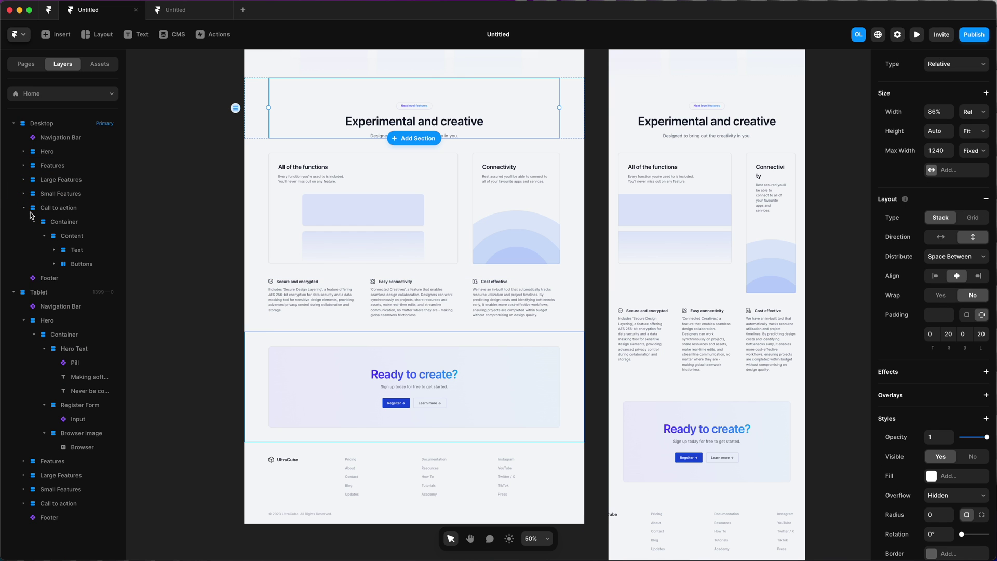
{"action": "left_click", "coordinate": [62, 222]}
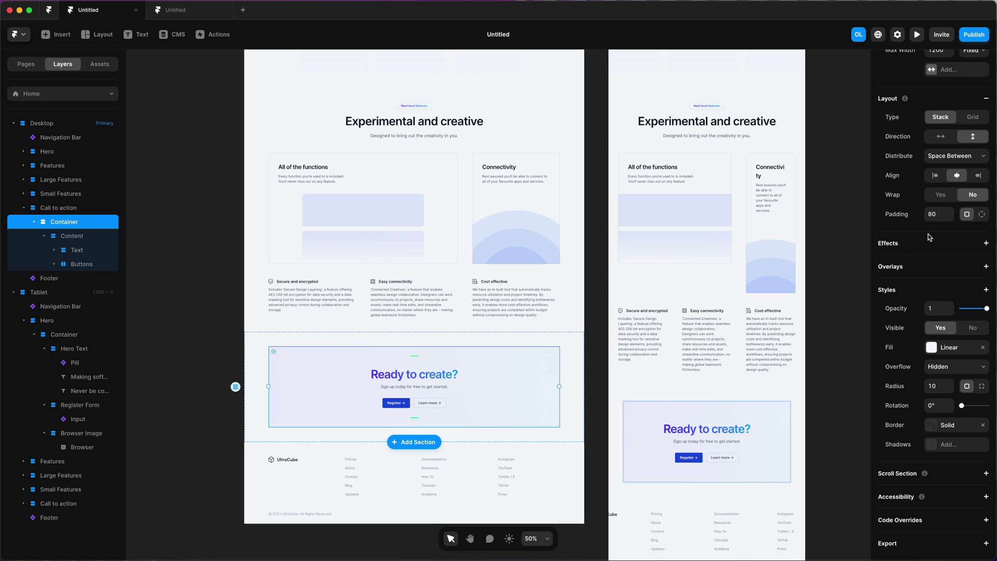
{"action": "scroll", "coordinate": [932, 234], "scroll_direction": "up", "scroll_amount": 5}
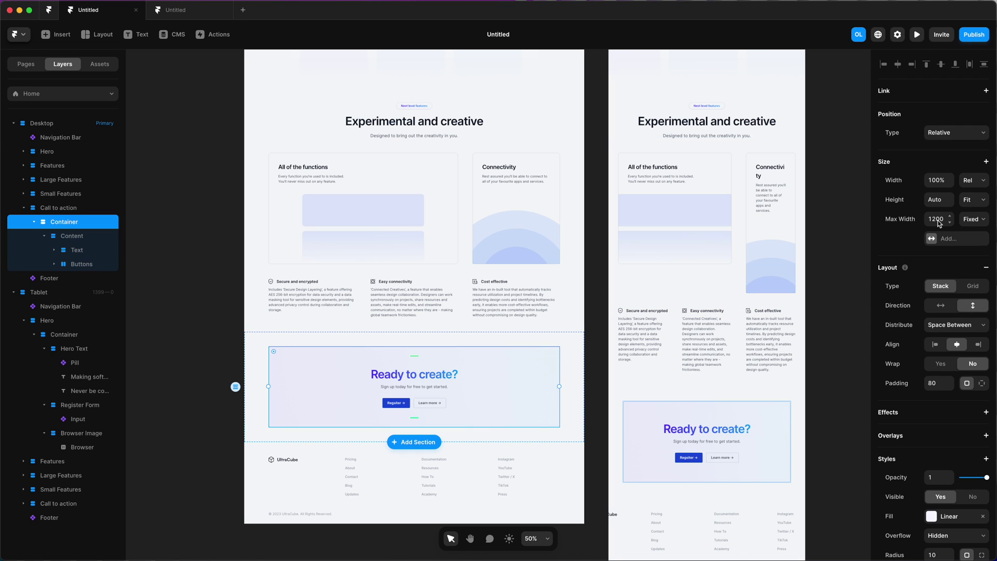
{"action": "left_click", "coordinate": [938, 219]}
{"action": "type", "text": "1240"}
{"action": "key", "text": "Return"}
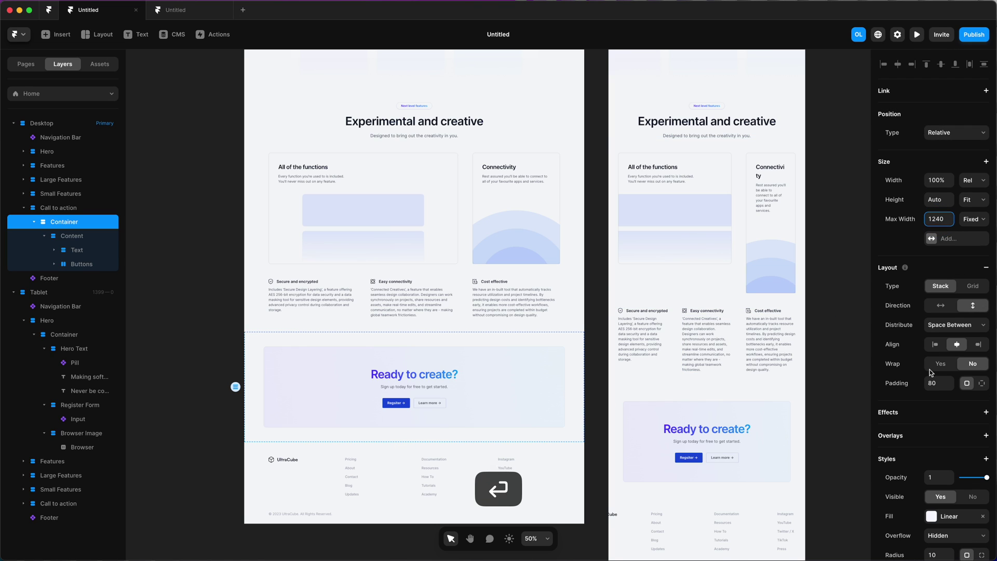
Give the Container in the Desktop's Call to action section individual side paddings of 20 right and 20 left
{"action": "scroll", "coordinate": [930, 372], "scroll_direction": "down", "scroll_amount": 1}
{"action": "left_click", "coordinate": [981, 357]}
{"action": "left_click", "coordinate": [948, 377]}
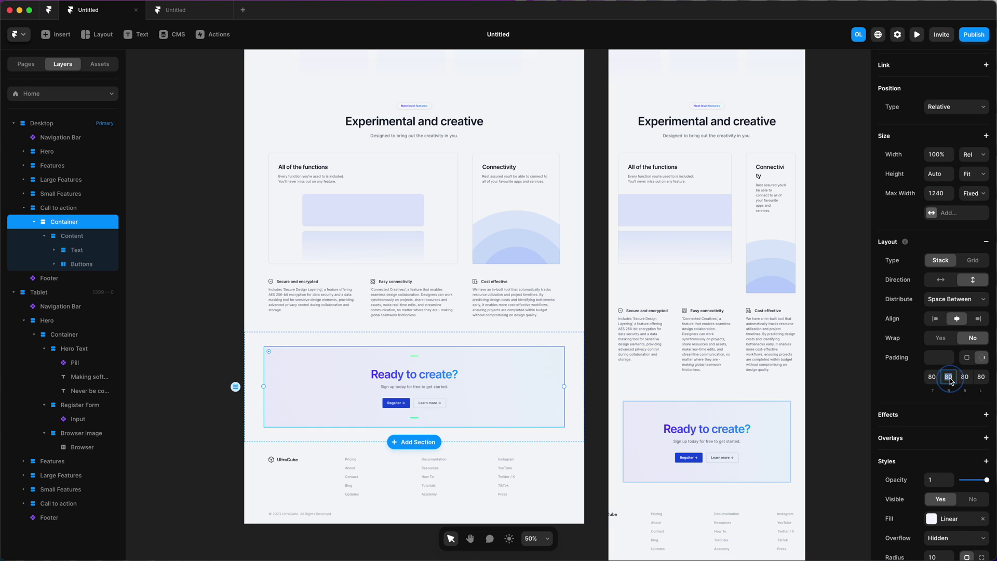
{"action": "type", "text": "20"}
{"action": "key", "text": "Return"}
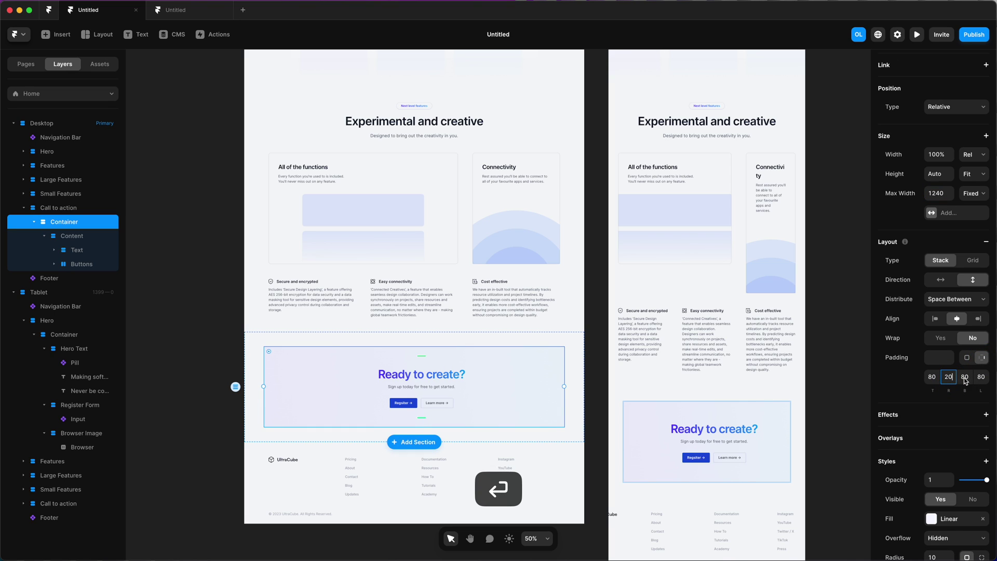
{"action": "left_click", "coordinate": [981, 376]}
{"action": "type", "text": "200"}
{"action": "key", "text": "Return"}
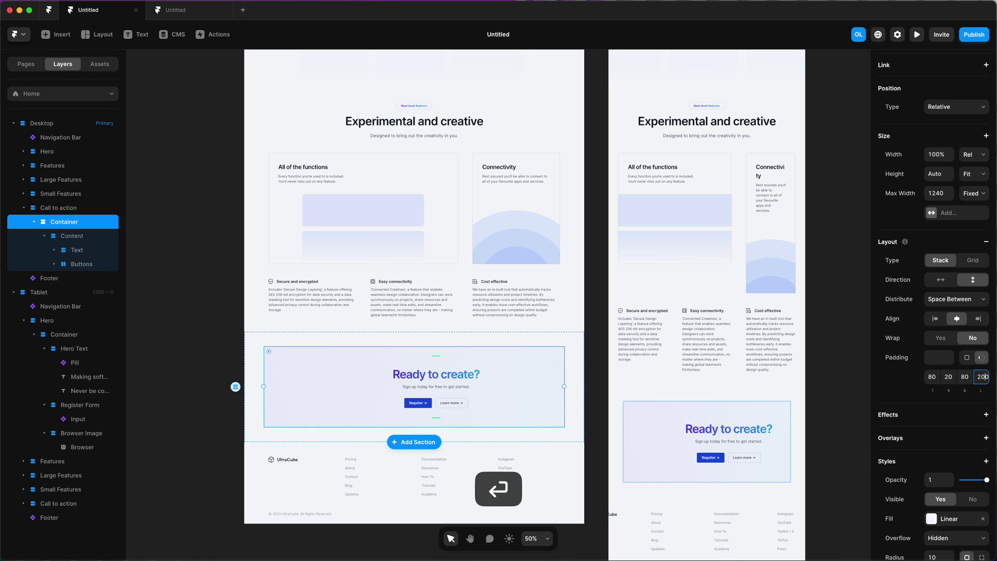
{"action": "key", "text": "Return"}
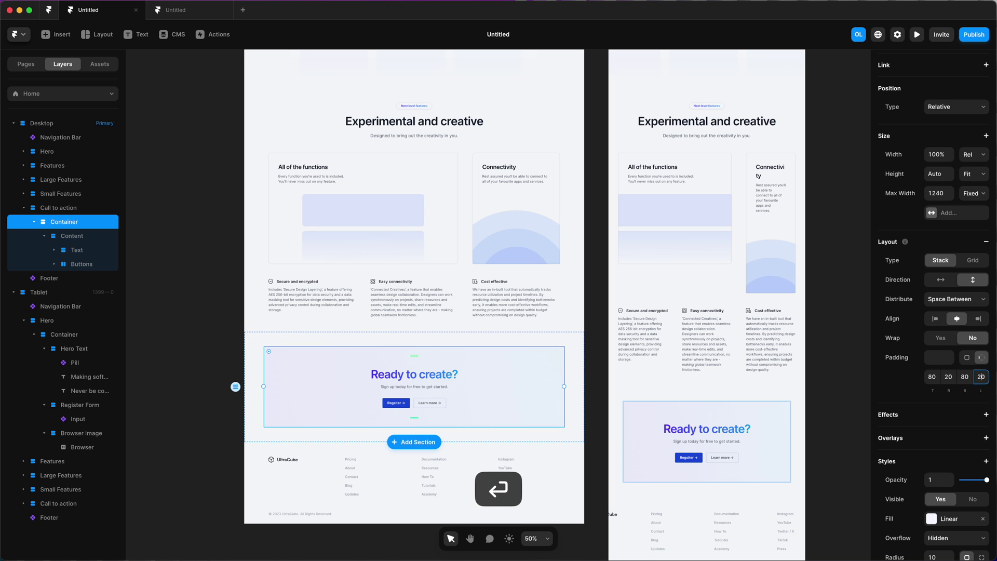
{"action": "left_click", "coordinate": [836, 363]}
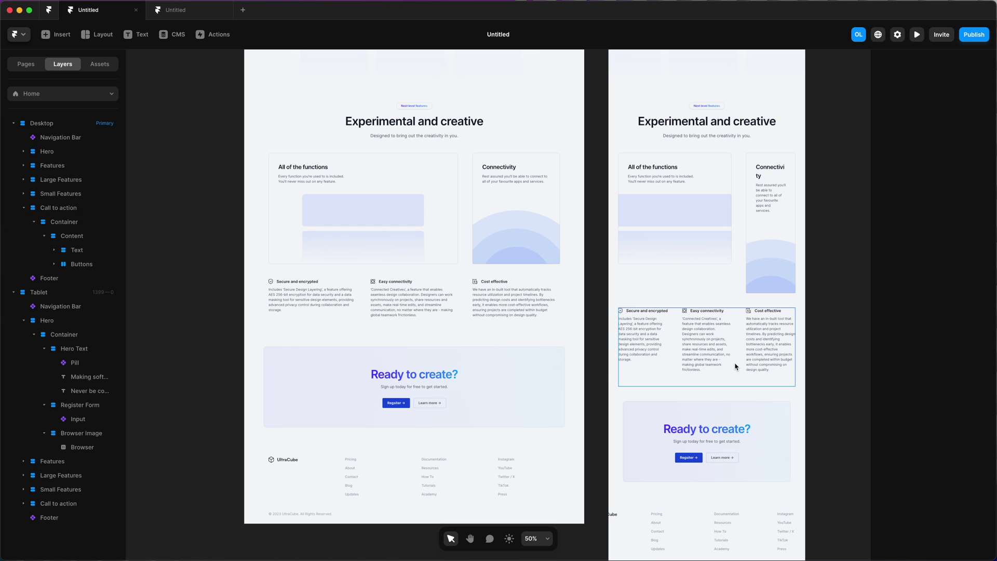
Set the top padding of the Tablet hero's Hero Text stack to 60
{"action": "scroll", "coordinate": [748, 364], "scroll_direction": "up", "scroll_amount": 6}
{"action": "scroll", "coordinate": [735, 364], "scroll_direction": "right", "scroll_amount": 4}
{"action": "scroll", "coordinate": [735, 363], "scroll_direction": "up", "scroll_amount": 8}
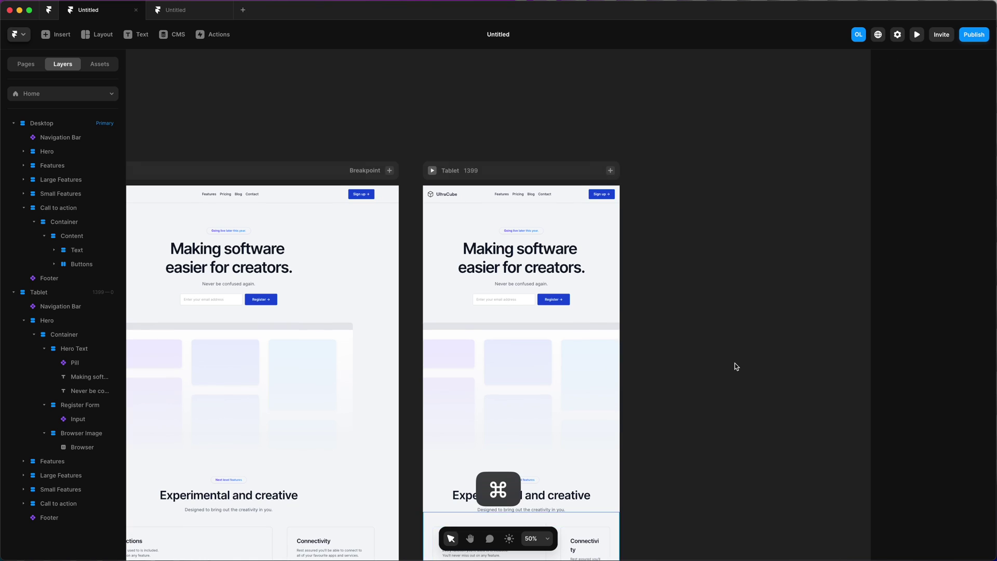
{"action": "key", "text": "super+equal"}
{"action": "left_click", "coordinate": [74, 348]}
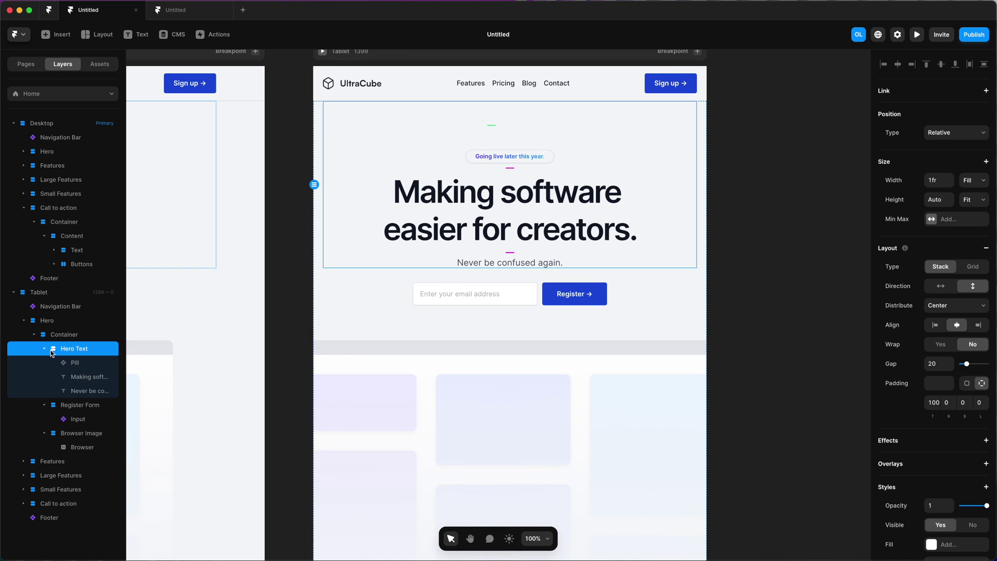
{"action": "left_click", "coordinate": [44, 348]}
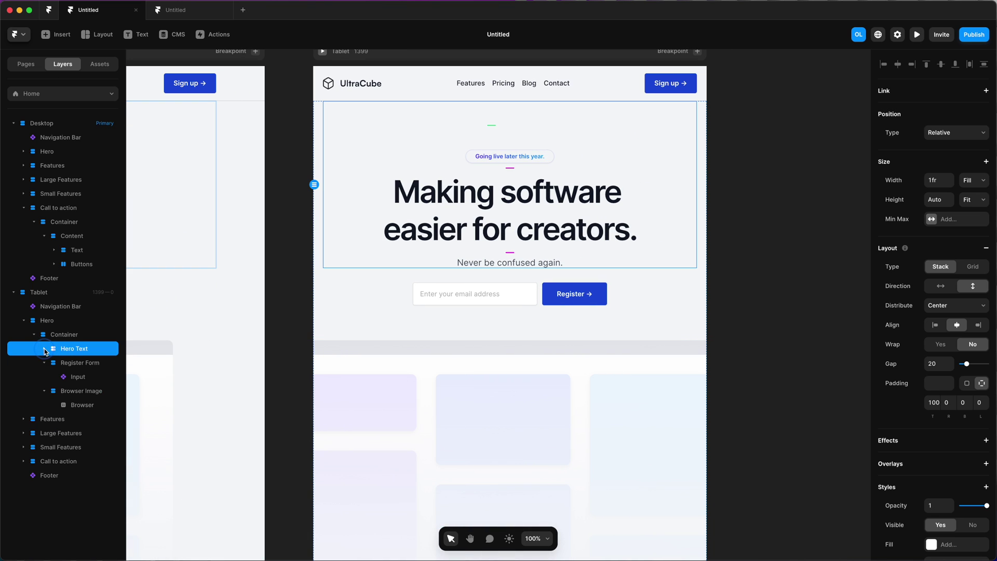
{"action": "left_click", "coordinate": [933, 403]}
{"action": "key", "text": "shift+Down"}
{"action": "key", "text": "shift+Down"}
{"action": "key", "text": "shift+Down"}
{"action": "key", "text": "shift+Down"}
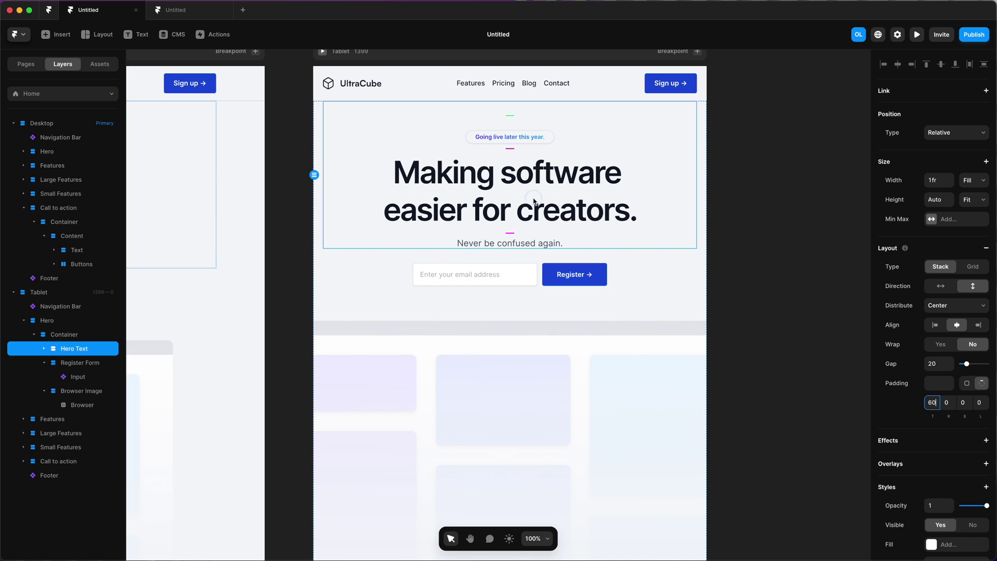
Change the height sizing of the Desktop hero's Browser Image to Fixed
{"action": "scroll", "coordinate": [534, 201], "scroll_direction": "down", "scroll_amount": 5}
{"action": "left_click", "coordinate": [81, 208]}
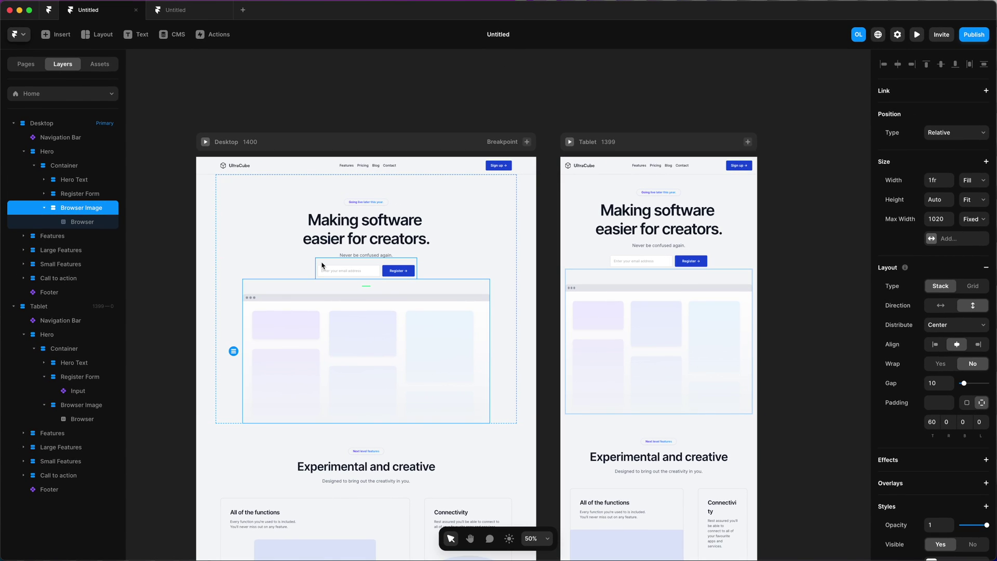
{"action": "left_click", "coordinate": [90, 223]}
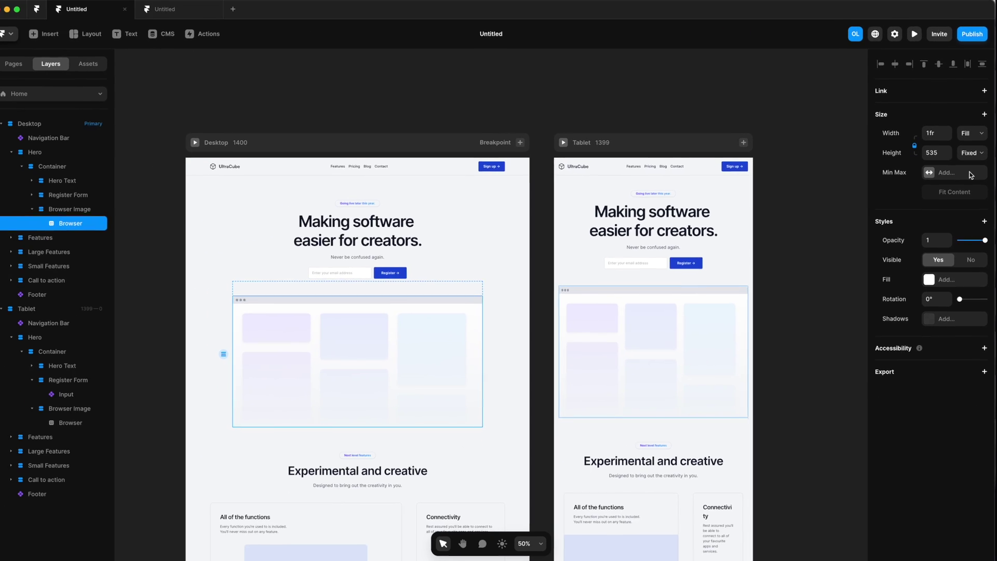
{"action": "left_click", "coordinate": [97, 211]}
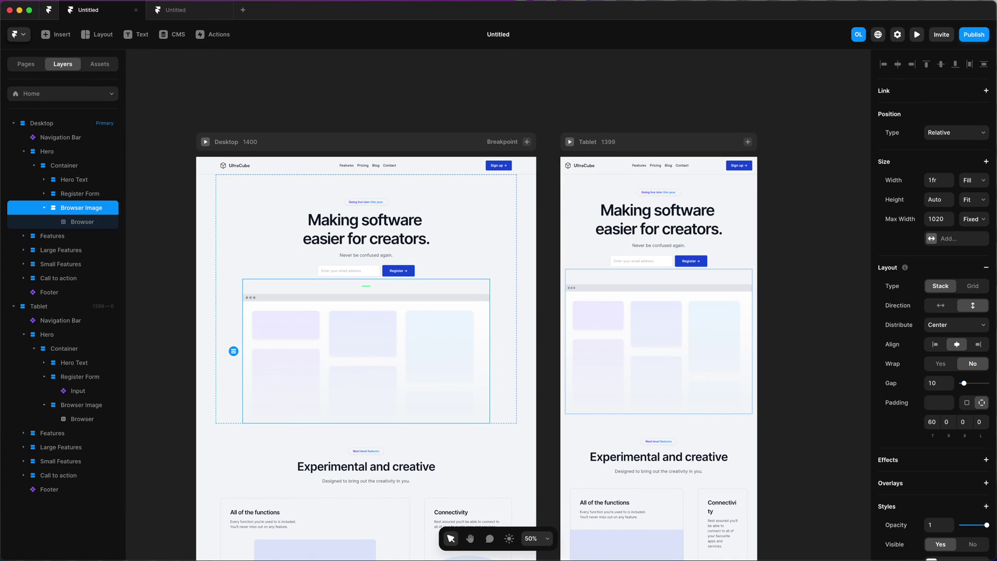
{"action": "left_click", "coordinate": [974, 200]}
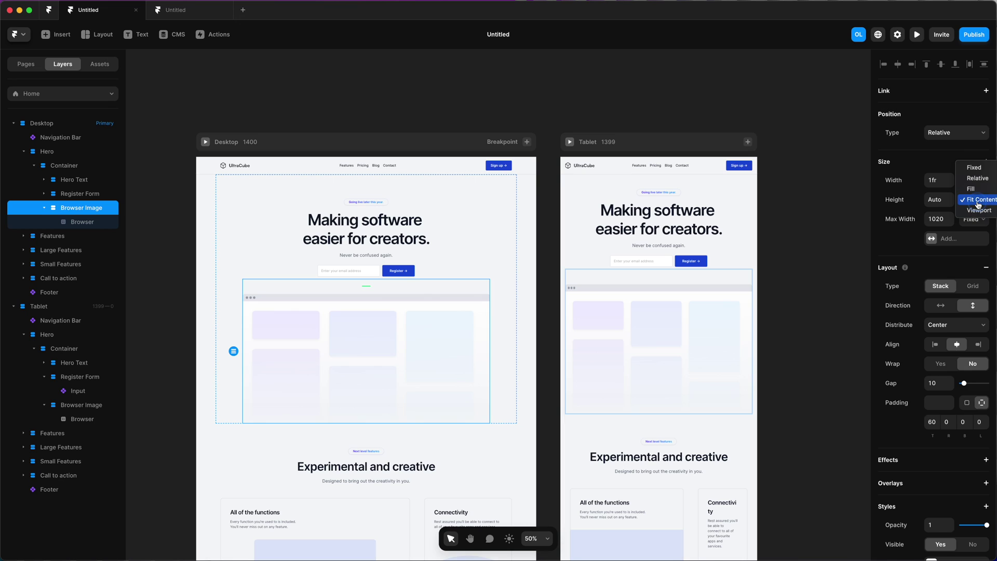
{"action": "left_click", "coordinate": [975, 168]}
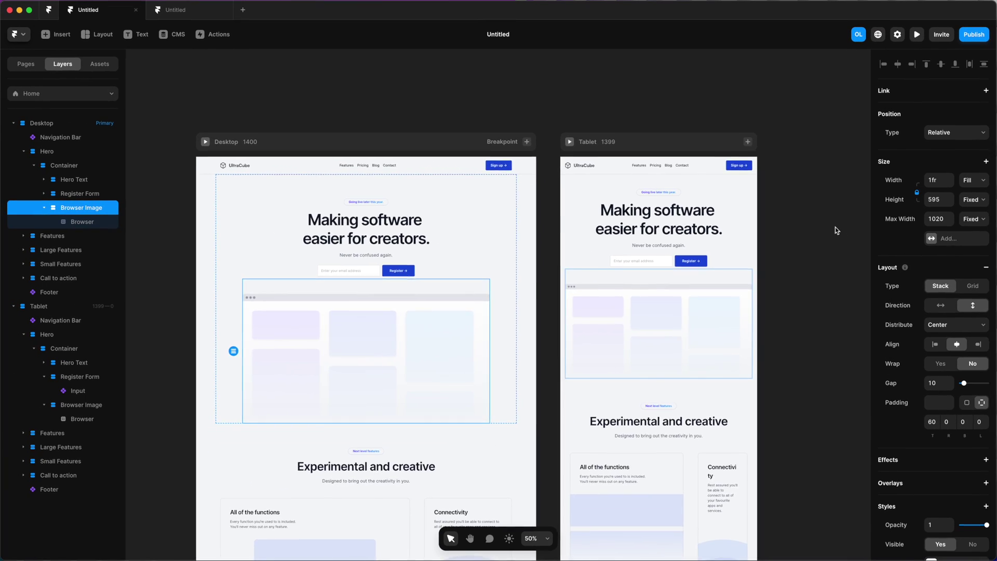
Set the top padding of the Tablet hero's Browser Image to 40
{"action": "scroll", "coordinate": [835, 227], "scroll_direction": "up", "scroll_amount": 5}
{"action": "left_click", "coordinate": [701, 349]}
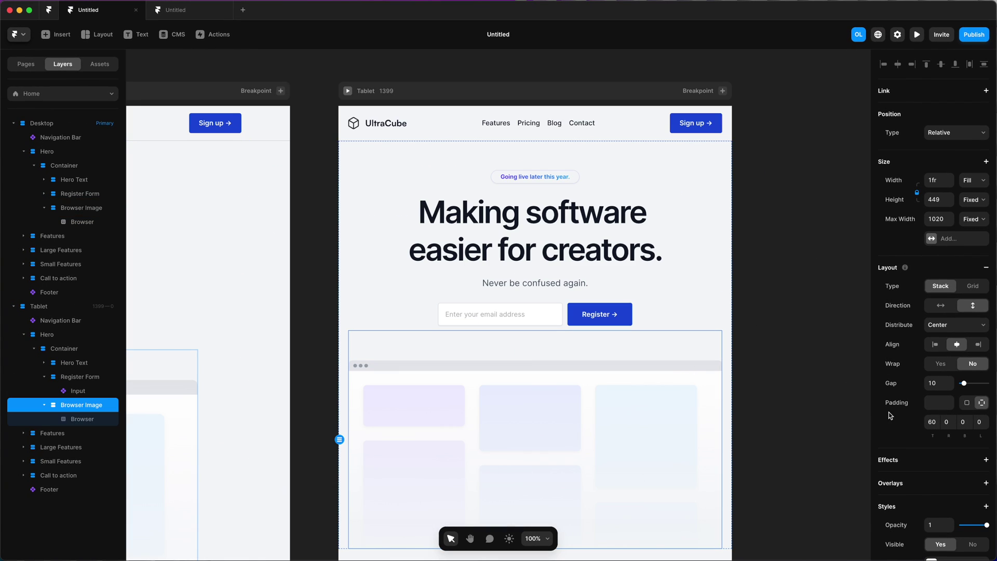
{"action": "left_click", "coordinate": [929, 424]}
{"action": "key", "text": "shift+Down"}
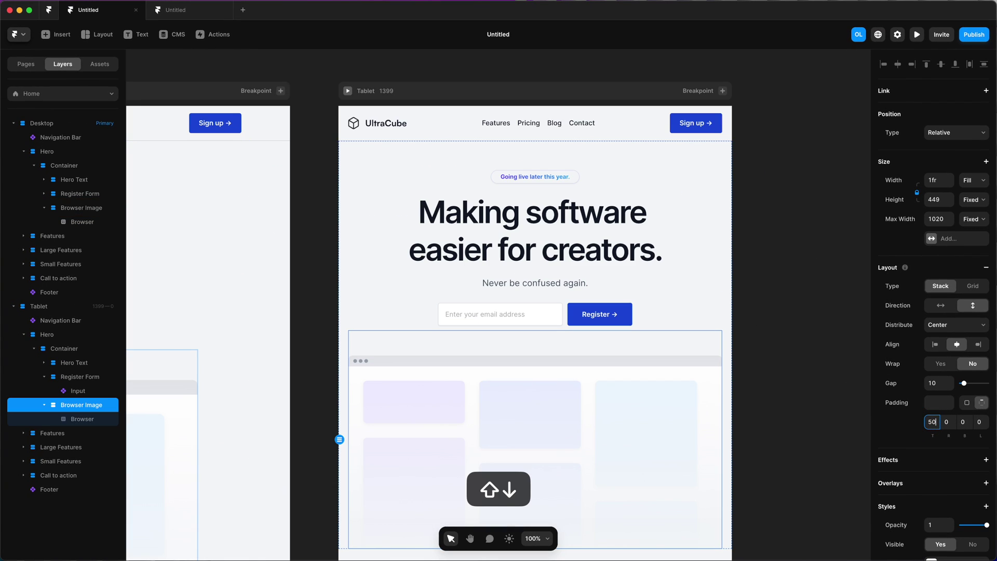
Set the top padding of the Section Heading in the Tablet's Features section to 60
{"action": "scroll", "coordinate": [745, 281], "scroll_direction": "down", "scroll_amount": 10}
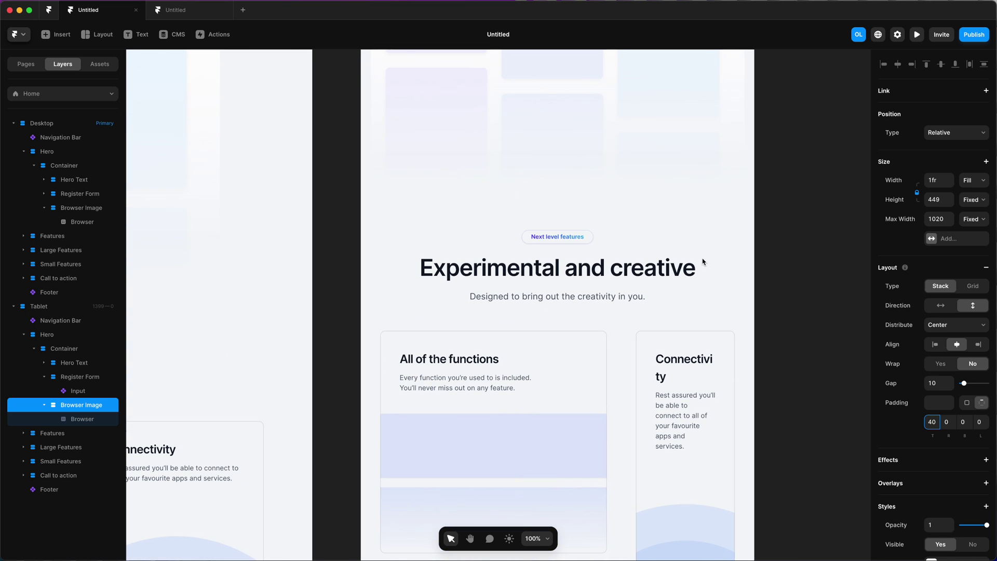
{"action": "left_click", "coordinate": [735, 247]}
{"action": "left_click", "coordinate": [933, 405]}
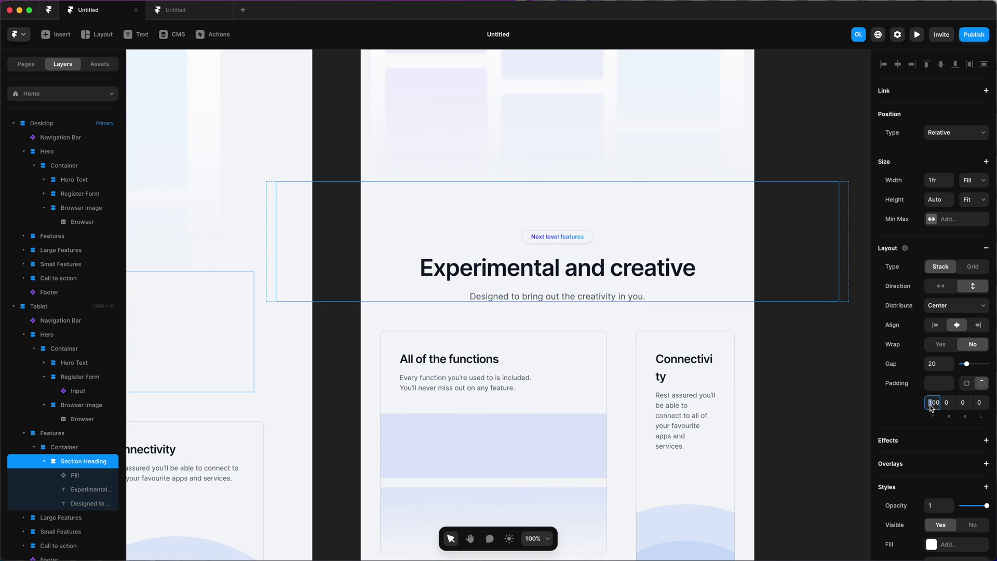
{"action": "key", "text": "shift+Down"}
{"action": "key", "text": "shift+Down"}
{"action": "key", "text": "shift+Down"}
{"action": "key", "text": "shift+Down"}
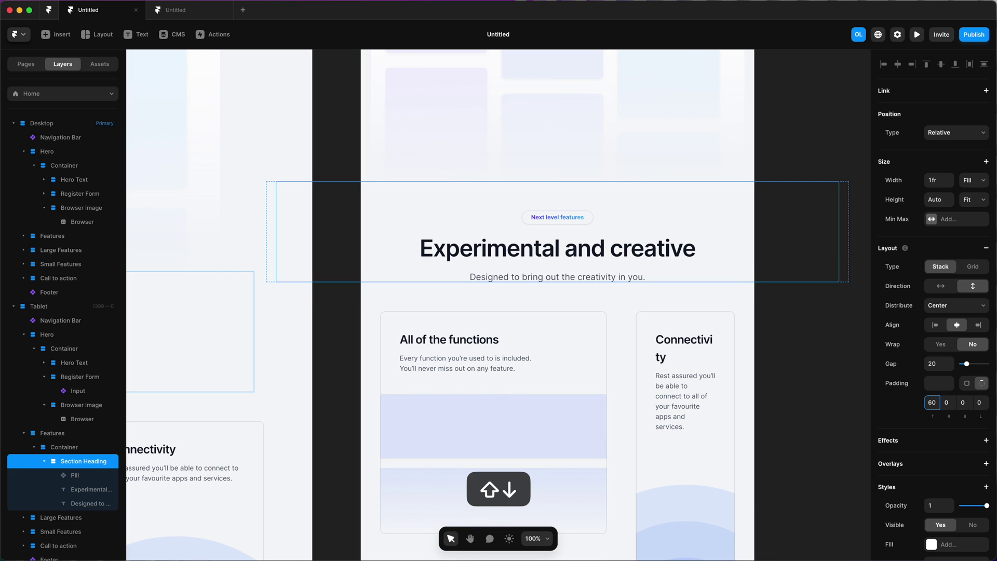
Change the Grid in the Tablet's Large Features section to a stack layout with vertical direction
{"action": "scroll", "coordinate": [582, 263], "scroll_direction": "down", "scroll_amount": 4}
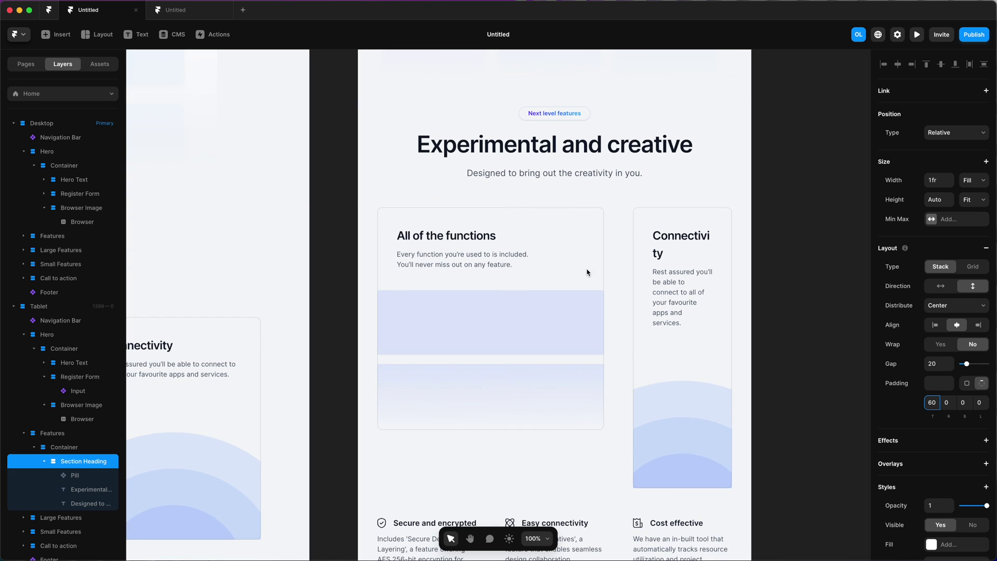
{"action": "left_click", "coordinate": [618, 265]}
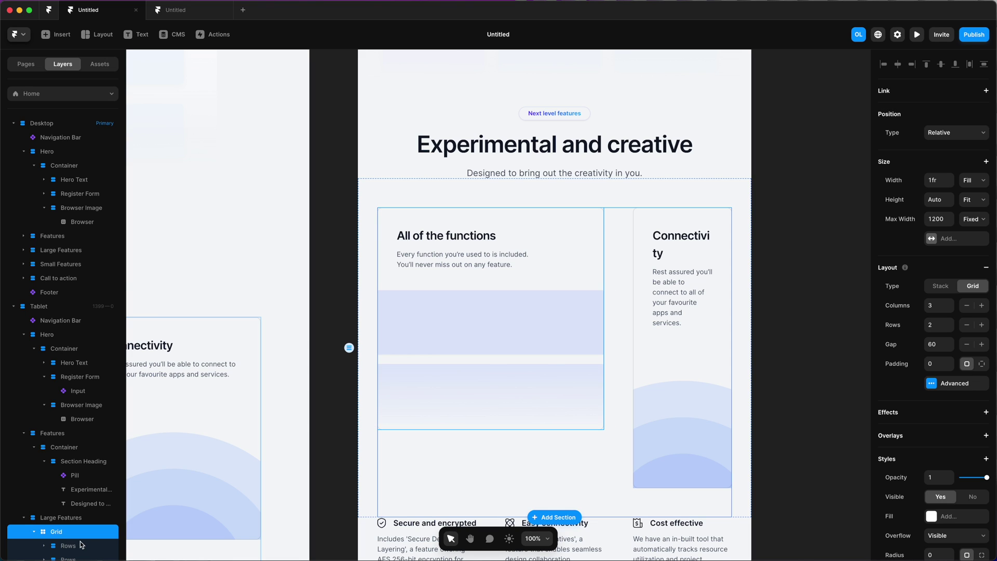
{"action": "left_click", "coordinate": [942, 286]}
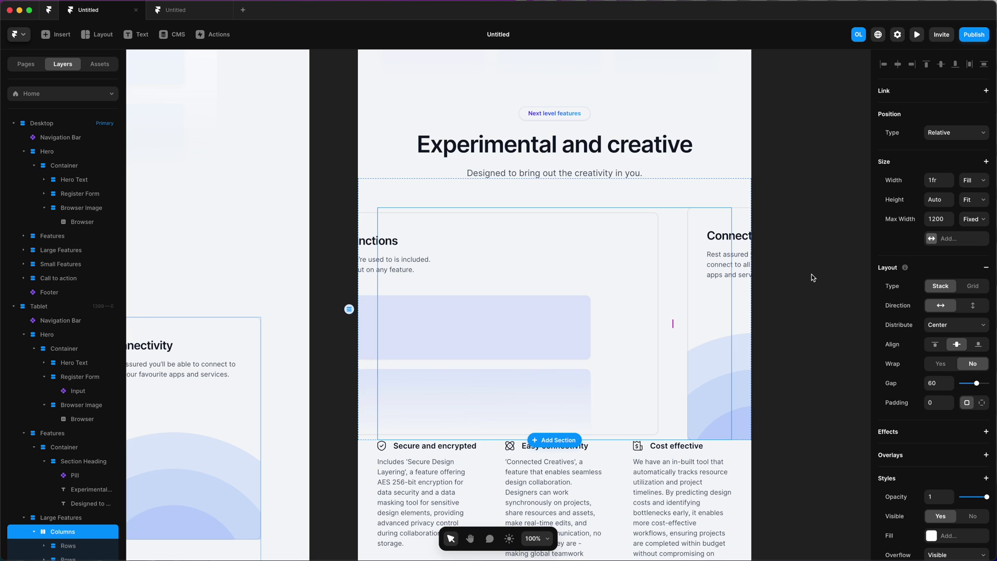
{"action": "left_click", "coordinate": [973, 305]}
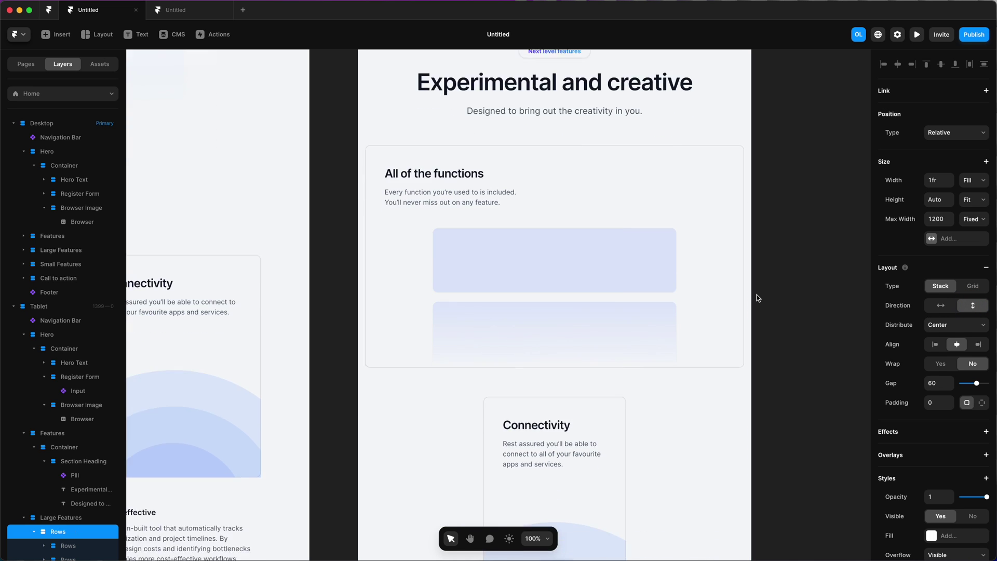
{"action": "scroll", "coordinate": [756, 294], "scroll_direction": "down", "scroll_amount": 3}
{"action": "scroll", "coordinate": [756, 295], "scroll_direction": "up", "scroll_amount": 3}
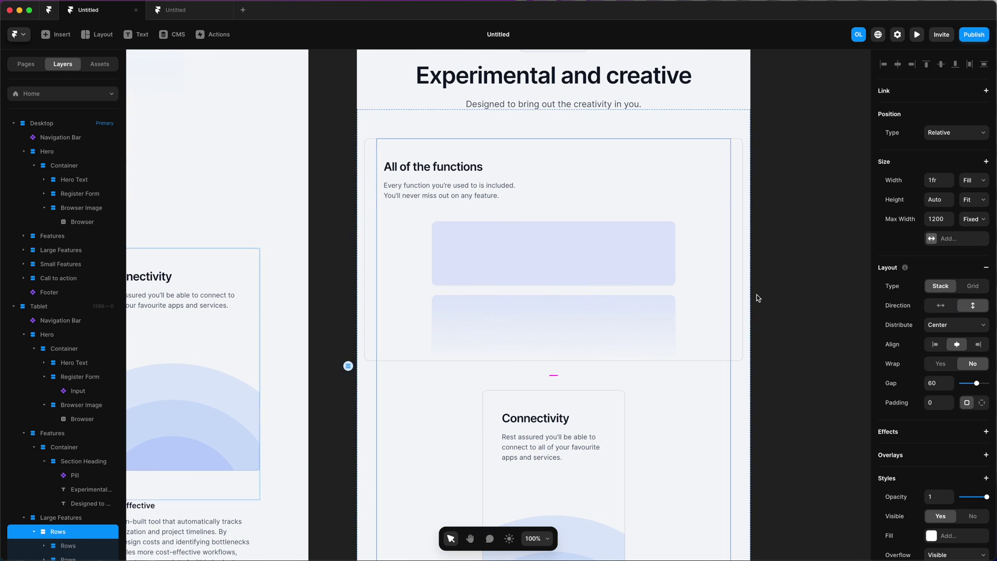
{"action": "scroll", "coordinate": [757, 294], "scroll_direction": "down", "scroll_amount": 2}
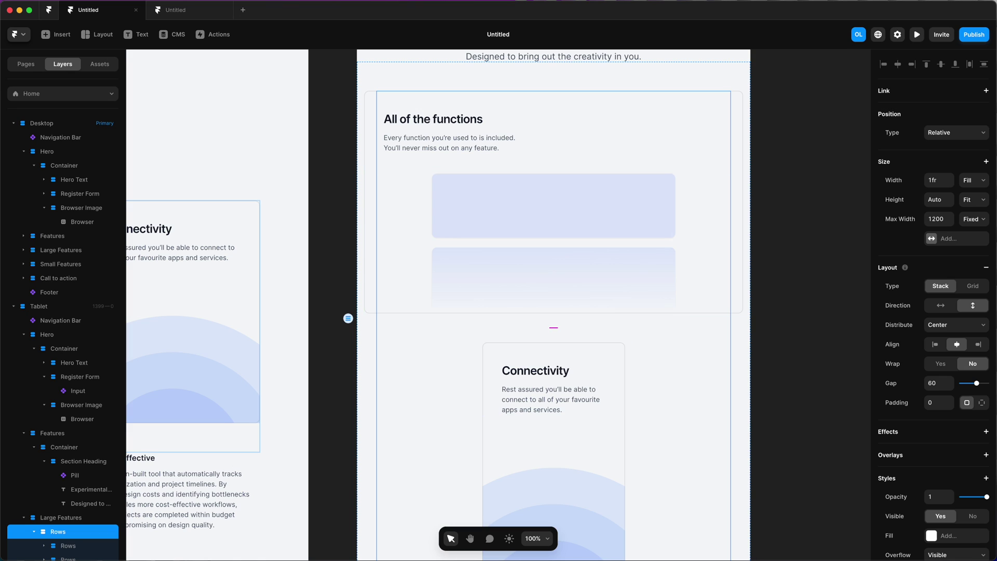
Set the width of the Connectivity card in the Tablet's Large Features section to Fill
{"action": "scroll", "coordinate": [83, 498], "scroll_direction": "down", "scroll_amount": 2}
{"action": "left_click", "coordinate": [70, 515]}
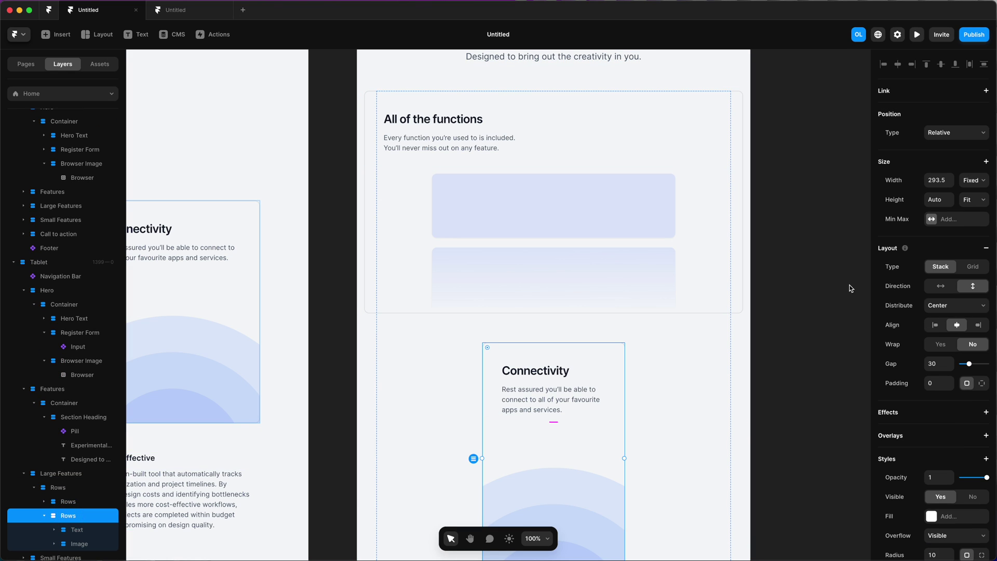
{"action": "left_click", "coordinate": [967, 185]}
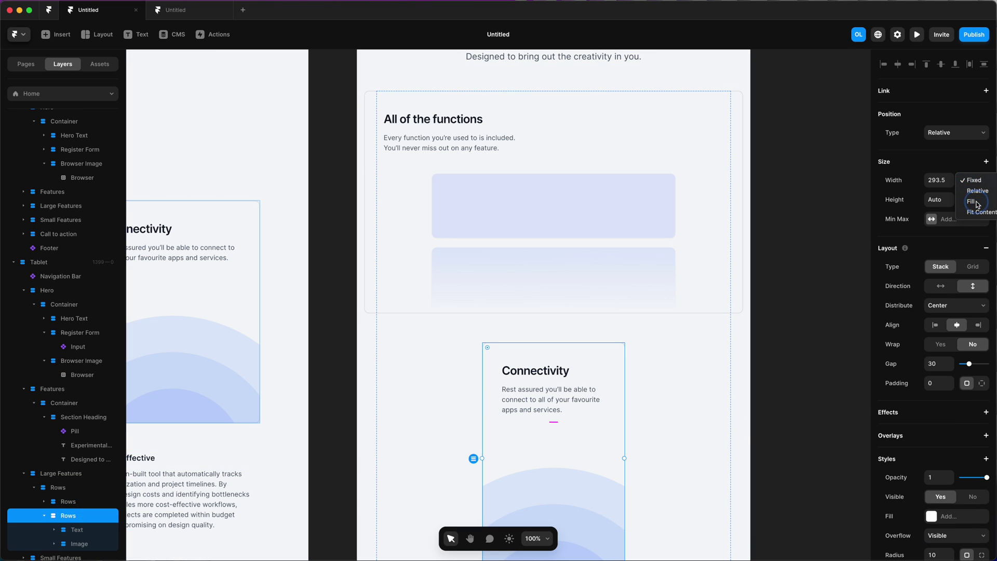
{"action": "left_click", "coordinate": [958, 192]}
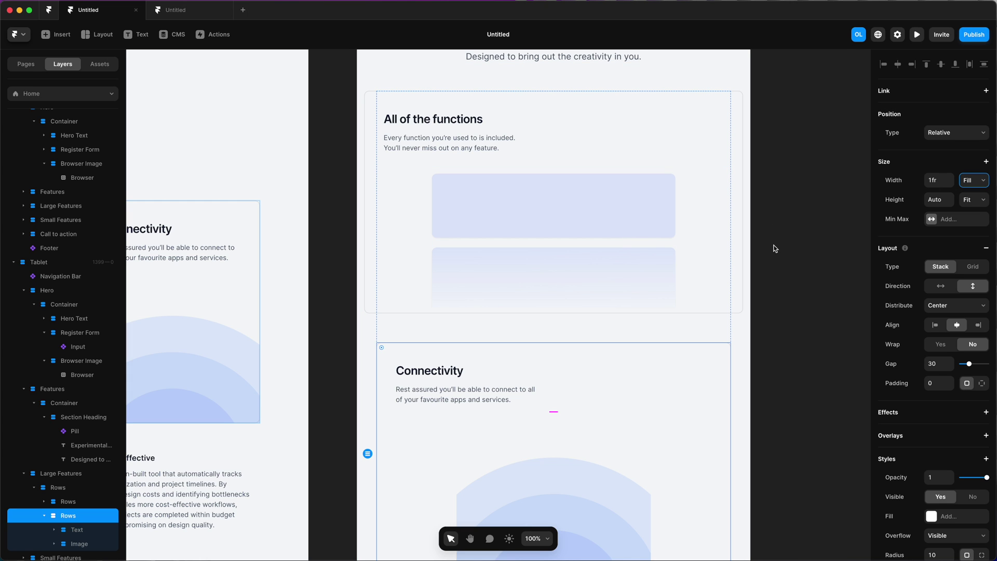
{"action": "scroll", "coordinate": [774, 248], "scroll_direction": "down", "scroll_amount": 1}
{"action": "scroll", "coordinate": [774, 248], "scroll_direction": "left", "scroll_amount": 1}
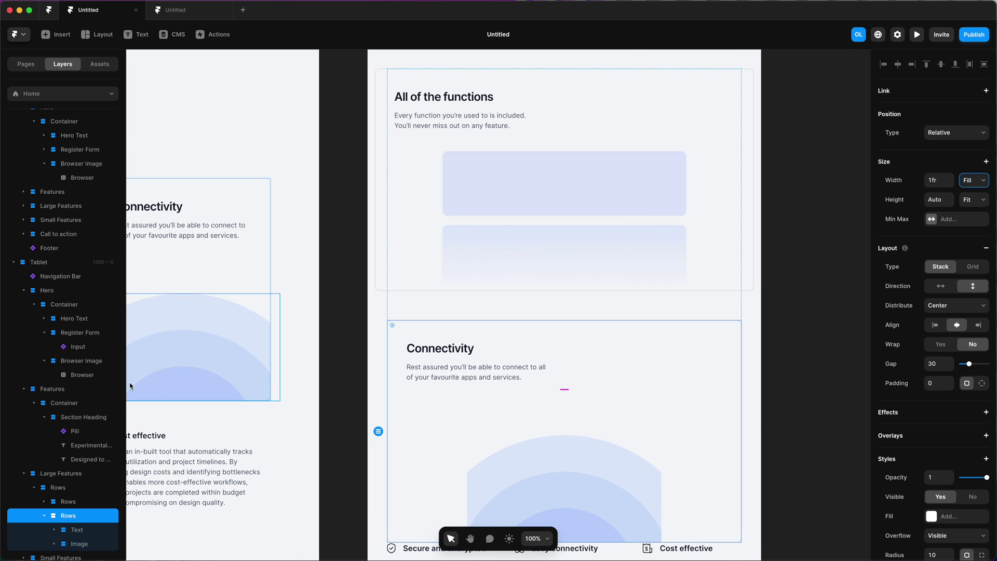
Set the width of the "All of the functions" card in the Tablet's Large Features section to Fill
{"action": "left_click", "coordinate": [72, 501]}
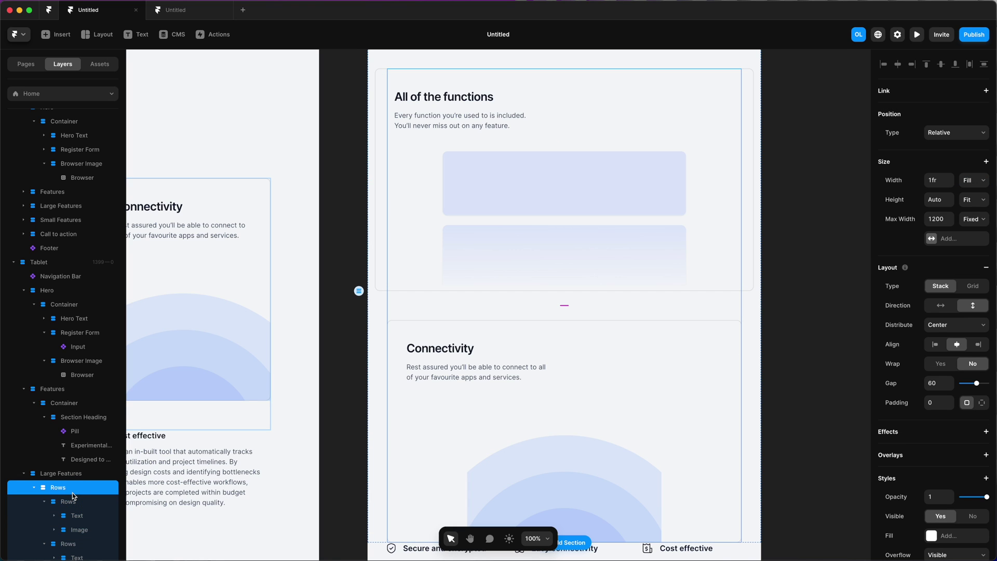
{"action": "left_click", "coordinate": [973, 180]}
{"action": "left_click", "coordinate": [972, 200]}
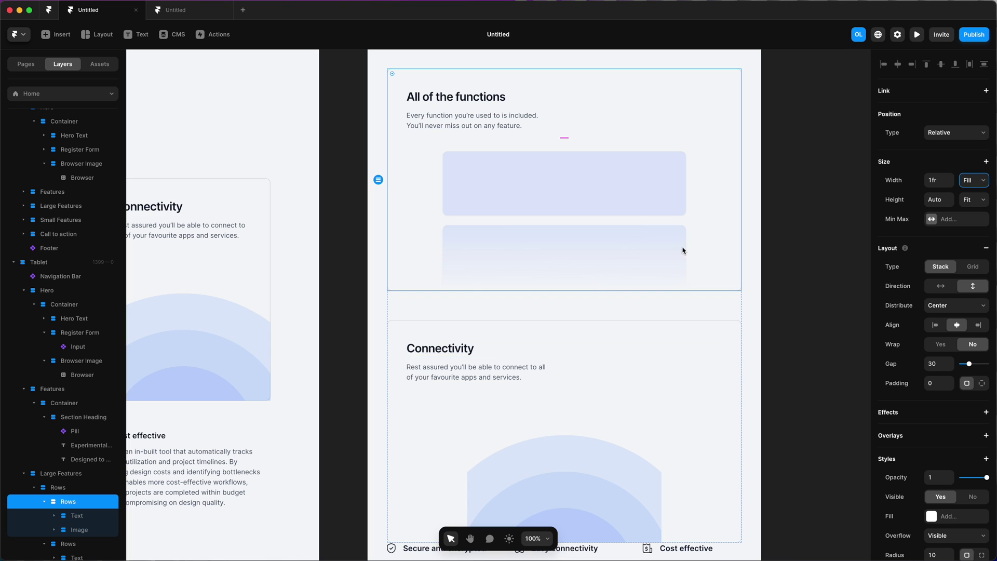
{"action": "scroll", "coordinate": [778, 254], "scroll_direction": "up", "scroll_amount": 3}
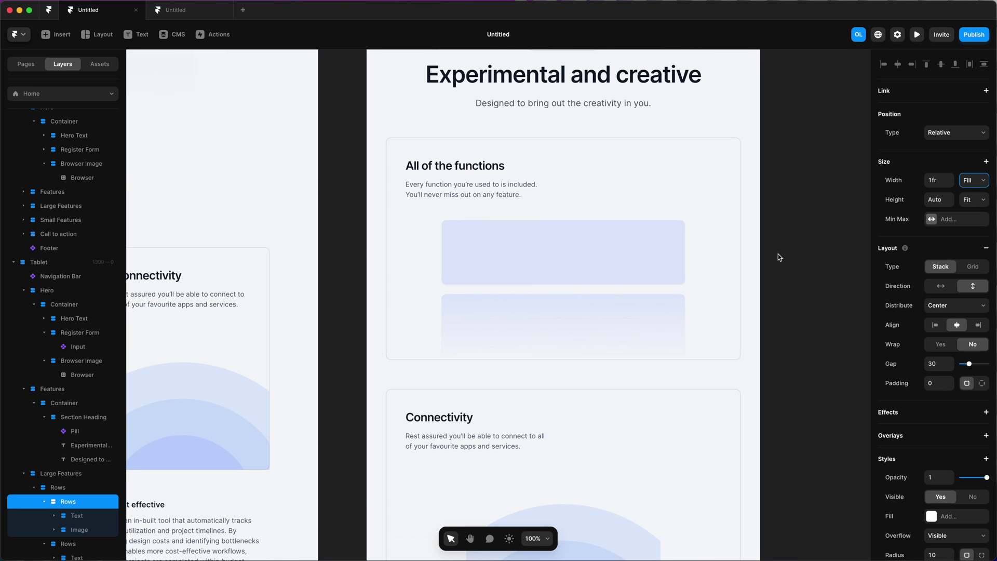
{"action": "scroll", "coordinate": [778, 255], "scroll_direction": "down", "scroll_amount": 5}
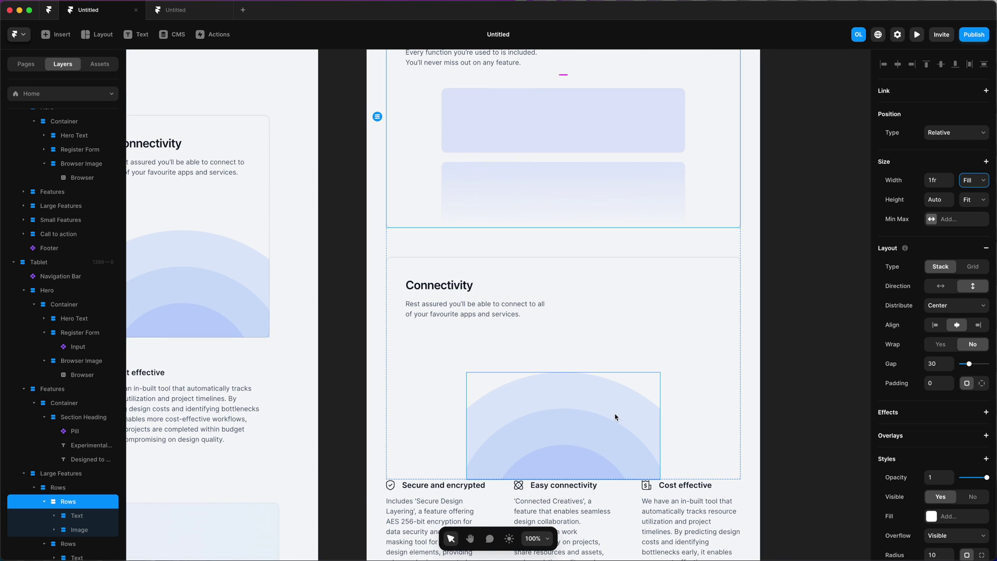
Undo the last change and hide the rings image inside the Tablet's Connectivity card
{"action": "key", "text": "super+z"}
{"action": "left_click", "coordinate": [86, 506]}
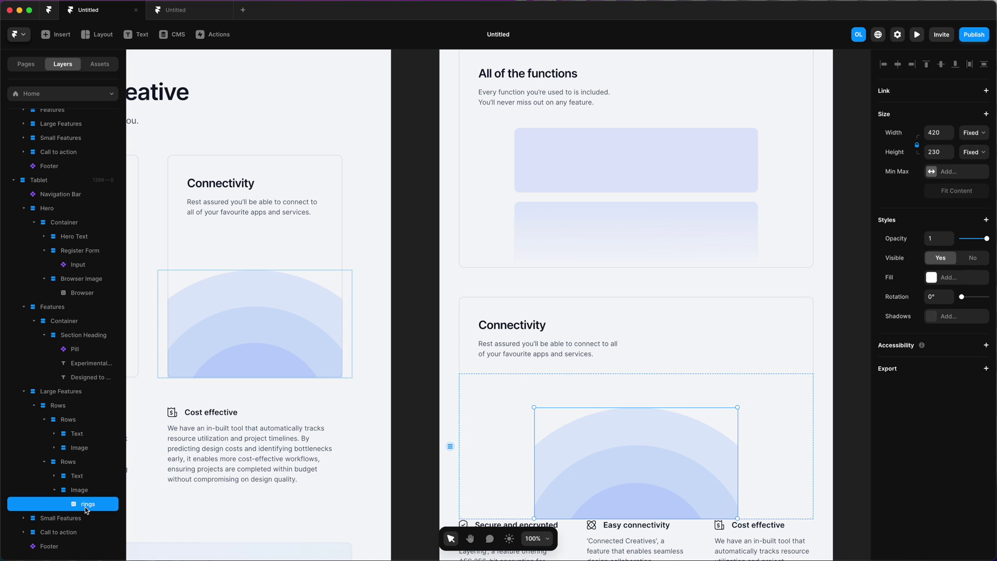
{"action": "key", "text": "super+shift+h"}
Give the Image frame in the Tablet's Connectivity card an image fill using rings.svg
{"action": "left_click", "coordinate": [86, 490]}
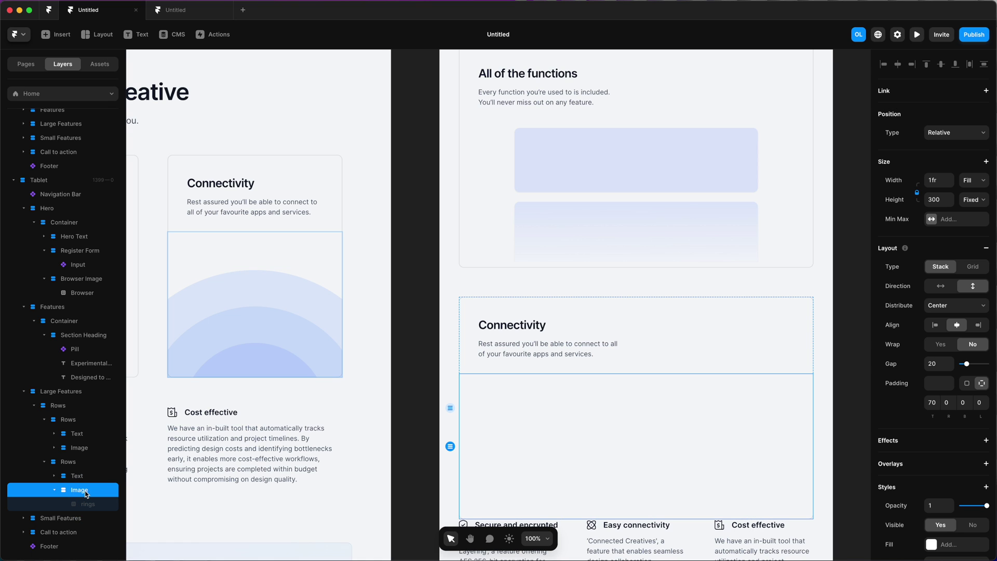
{"action": "scroll", "coordinate": [726, 438], "scroll_direction": "down", "scroll_amount": 2}
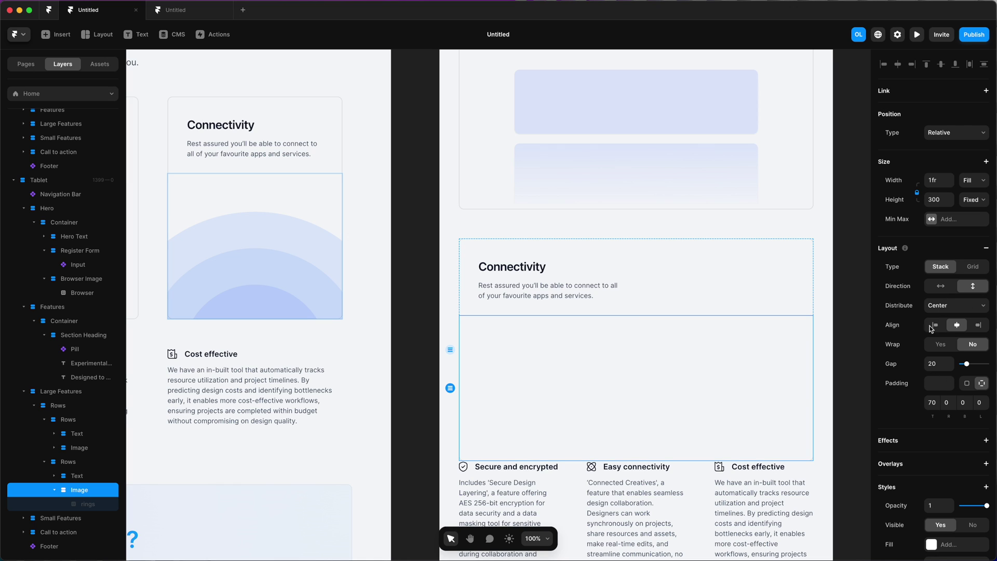
{"action": "scroll", "coordinate": [932, 431], "scroll_direction": "down", "scroll_amount": 2}
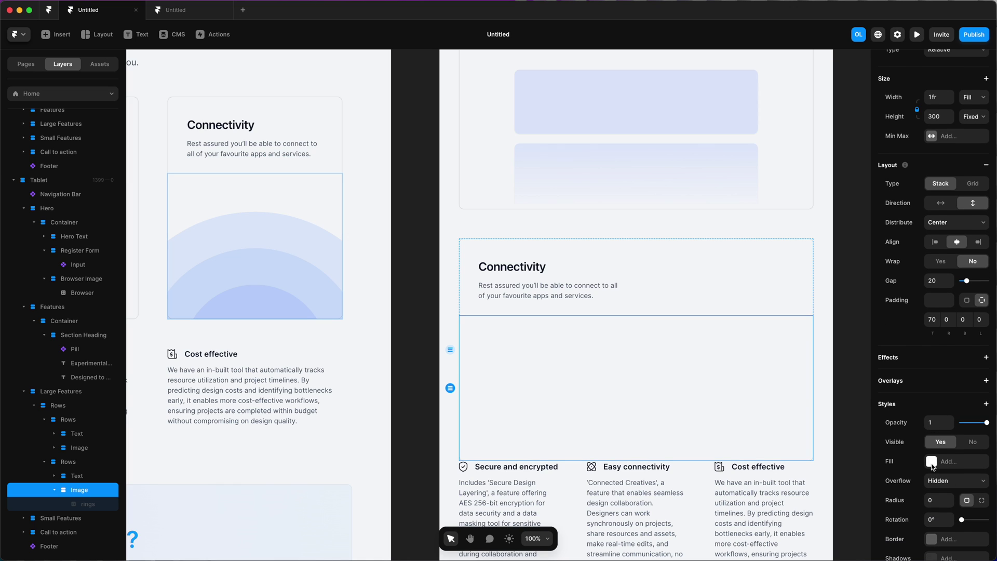
{"action": "scroll", "coordinate": [932, 466], "scroll_direction": "down", "scroll_amount": 1}
{"action": "left_click", "coordinate": [931, 439]}
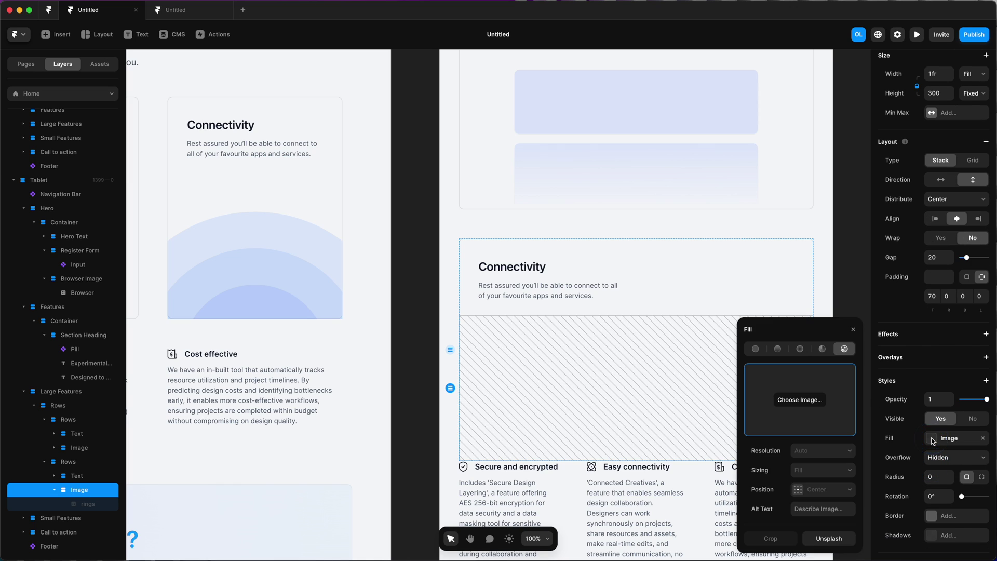
{"action": "left_click", "coordinate": [801, 404]}
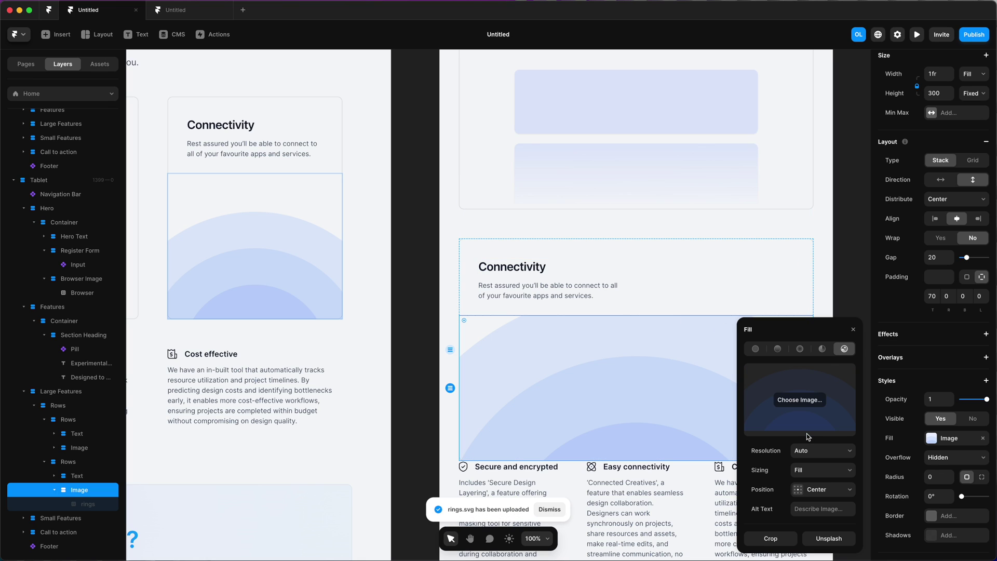
Set the position of the Connectivity card's rings image fill to Top Center, leaving its sizing and resolution as they are
{"action": "left_click", "coordinate": [823, 470]}
{"action": "left_click", "coordinate": [820, 451]}
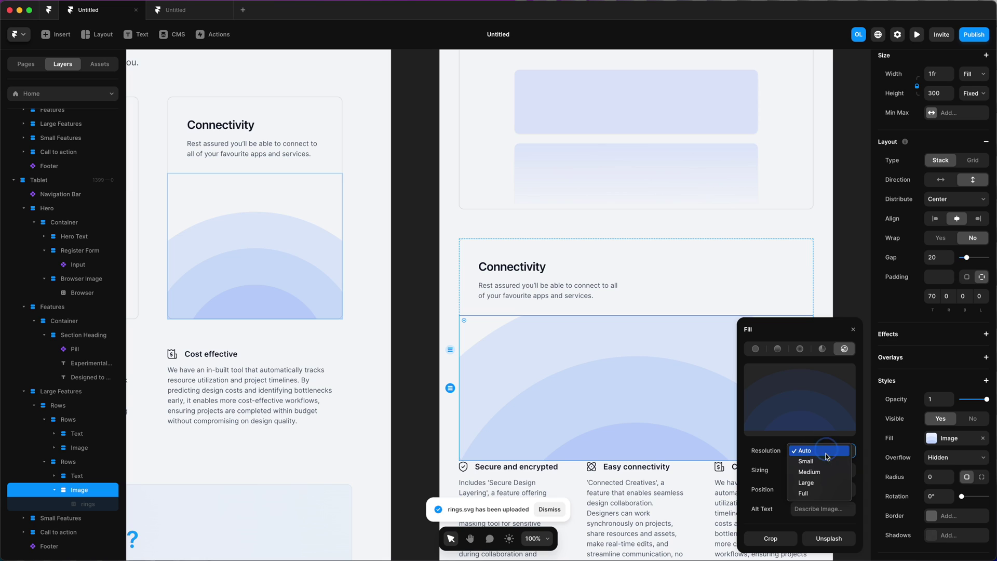
{"action": "key", "text": "Escape"}
{"action": "left_click", "coordinate": [815, 489]}
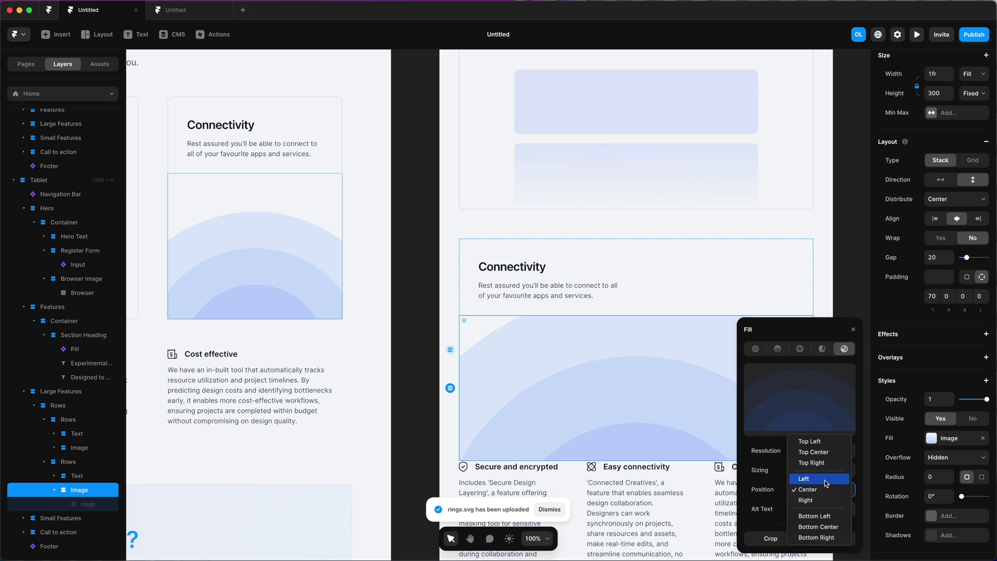
{"action": "left_click", "coordinate": [828, 452]}
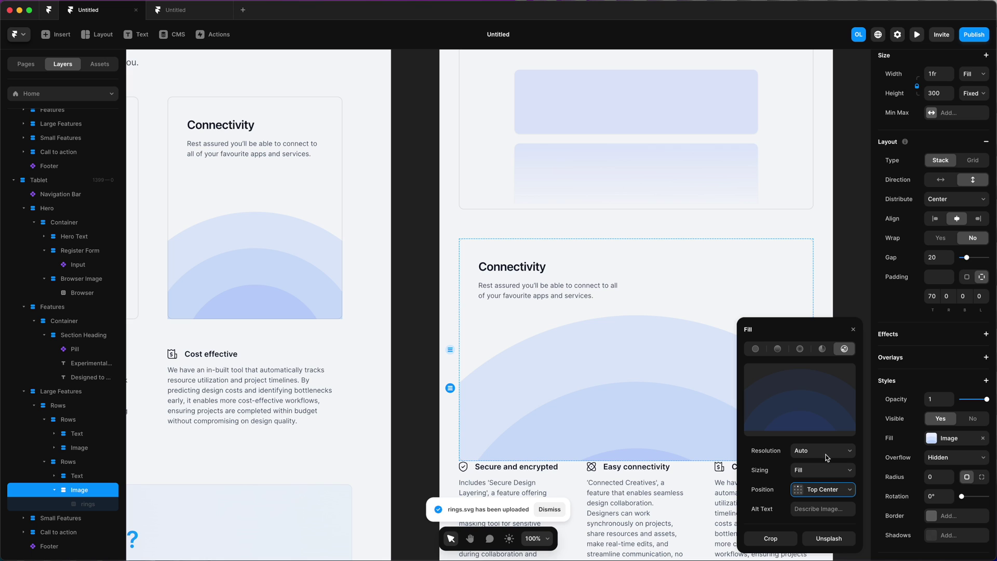
{"action": "left_click", "coordinate": [853, 331]}
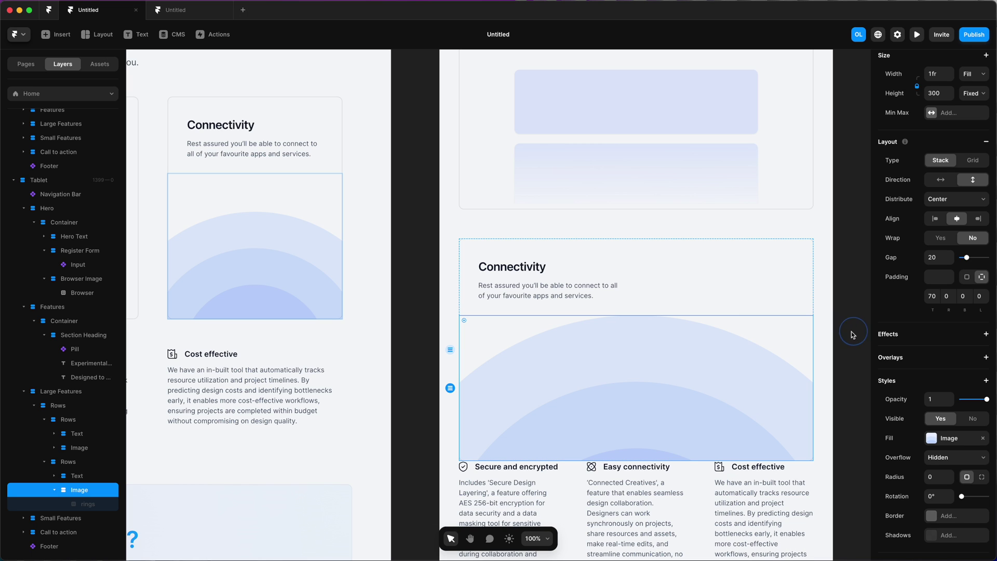
{"action": "left_click", "coordinate": [837, 332]}
Set the top padding of the Tablet's Small Features section to 30
{"action": "scroll", "coordinate": [837, 341], "scroll_direction": "up", "scroll_amount": 1}
{"action": "scroll", "coordinate": [837, 343], "scroll_direction": "down", "scroll_amount": 5}
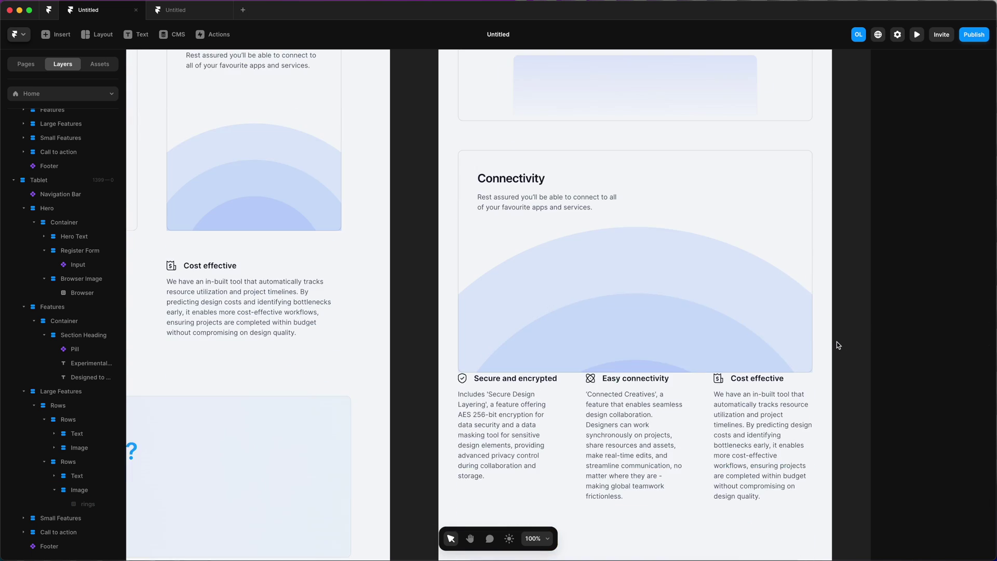
{"action": "left_click", "coordinate": [826, 332]}
{"action": "left_click", "coordinate": [933, 403]}
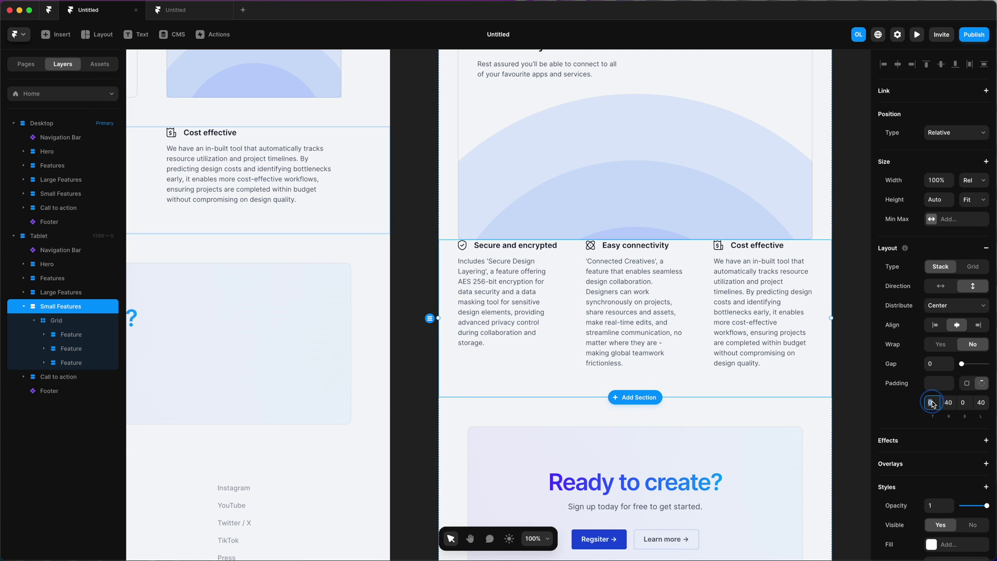
{"action": "key", "text": "shift+Up"}
{"action": "key", "text": "shift+Up"}
{"action": "key", "text": "shift+Up"}
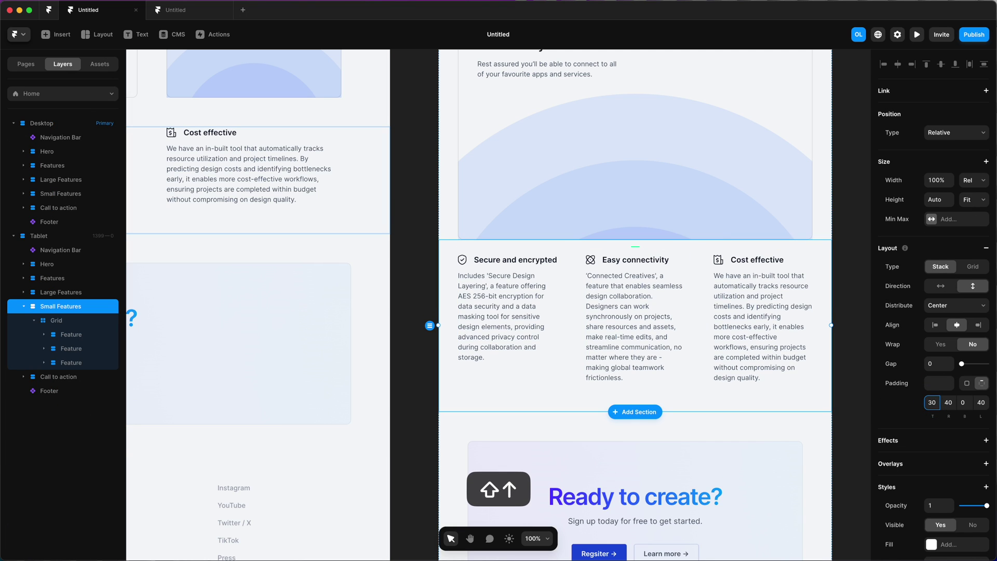
Set the gap of the Grid in the Tablet's Small Features section to 30
{"action": "scroll", "coordinate": [848, 383], "scroll_direction": "down", "scroll_amount": 2}
{"action": "left_click", "coordinate": [733, 329]}
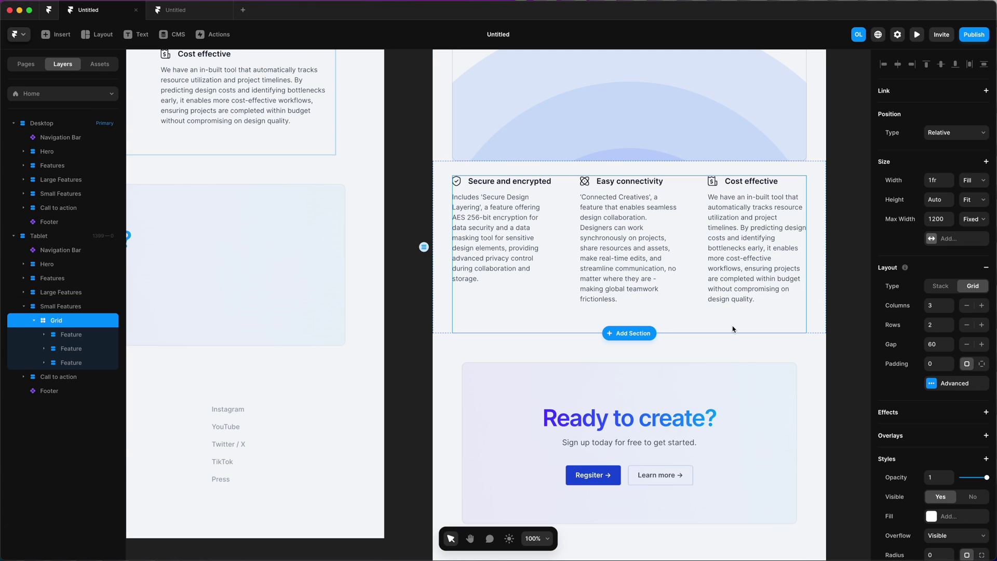
{"action": "left_click", "coordinate": [942, 347]}
{"action": "key", "text": "shift+Down"}
{"action": "key", "text": "shift+Down"}
{"action": "key", "text": "shift+Down"}
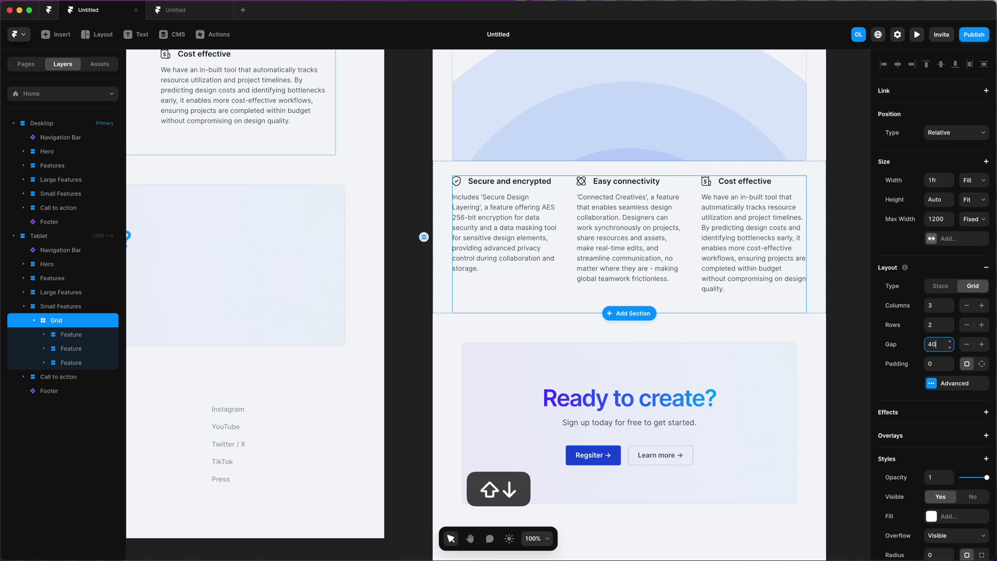
Set the Grid in the Tablet's Small Features section to a single row
{"action": "left_click", "coordinate": [937, 327]}
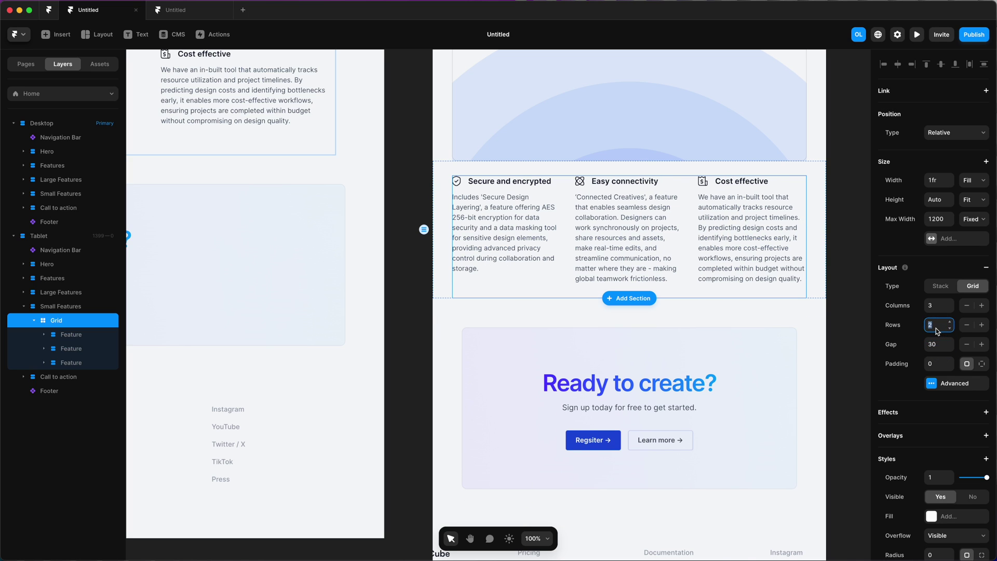
{"action": "type", "text": "0"}
{"action": "key", "text": "Return"}
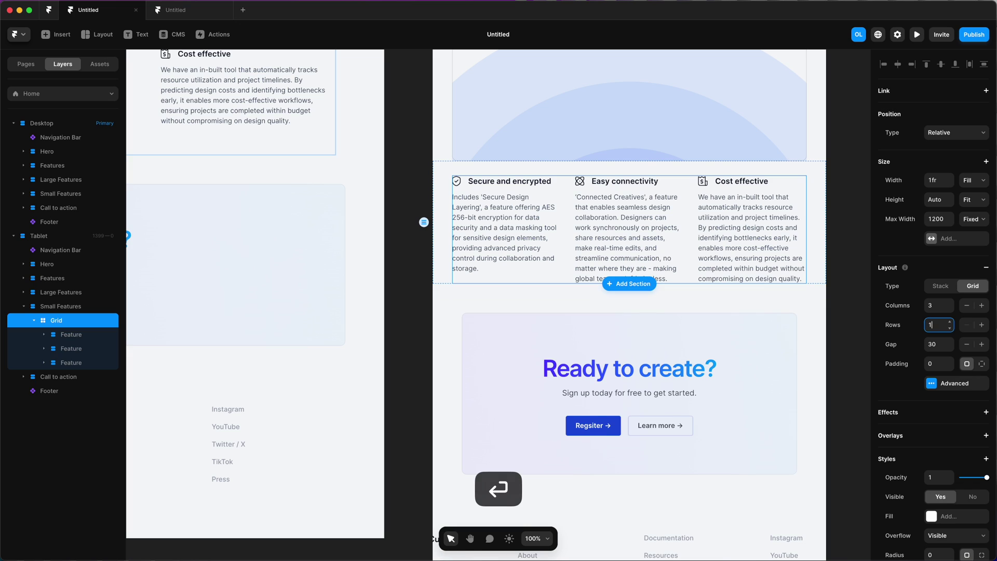
Set individual paddings for the Tablet's Call to action section, with the right and left paddings at 20
{"action": "left_click", "coordinate": [815, 315]}
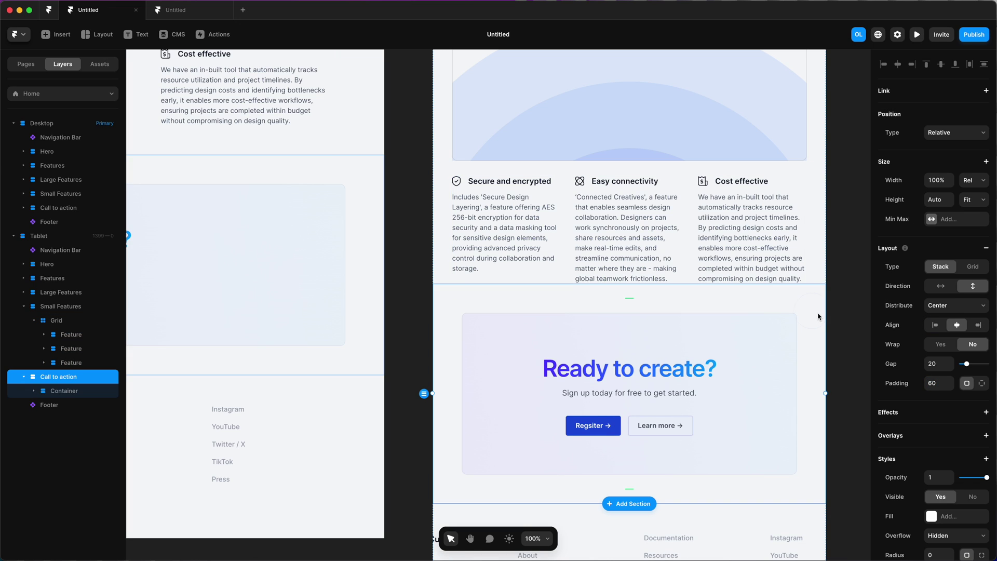
{"action": "left_click", "coordinate": [982, 384]}
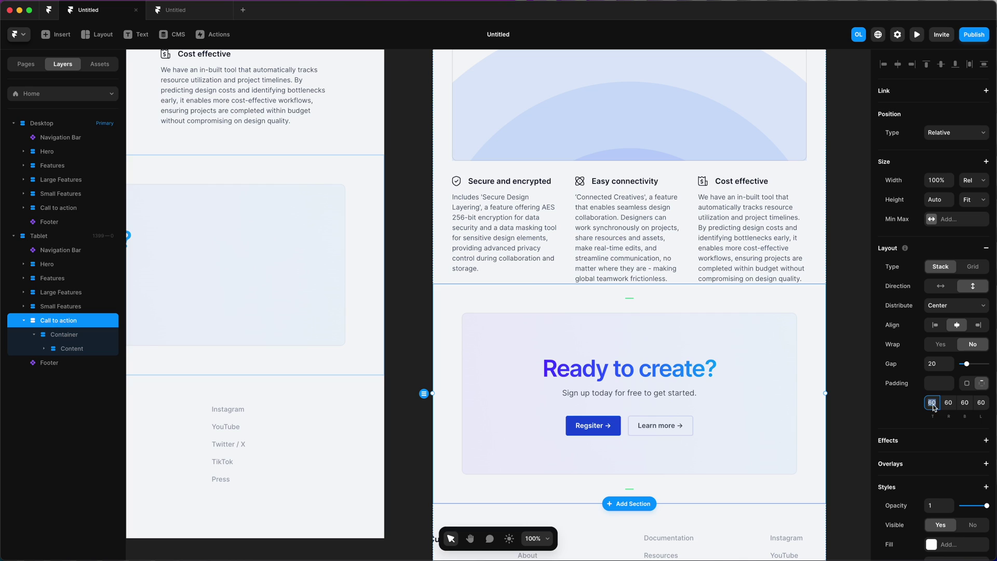
{"action": "left_click", "coordinate": [949, 403]}
{"action": "type", "text": "20"}
{"action": "key", "text": "Return"}
{"action": "left_click", "coordinate": [981, 403]}
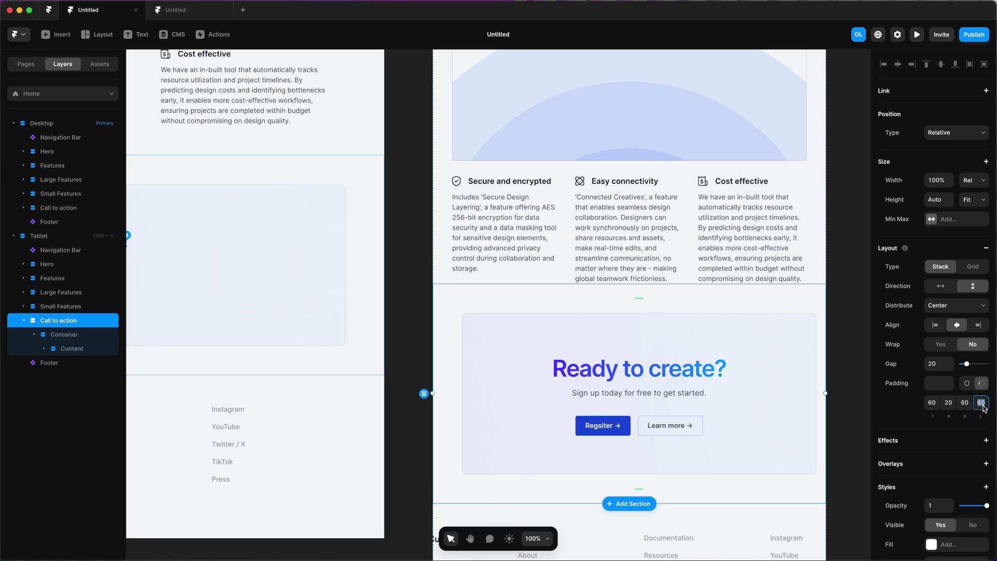
{"action": "type", "text": "20"}
{"action": "key", "text": "Return"}
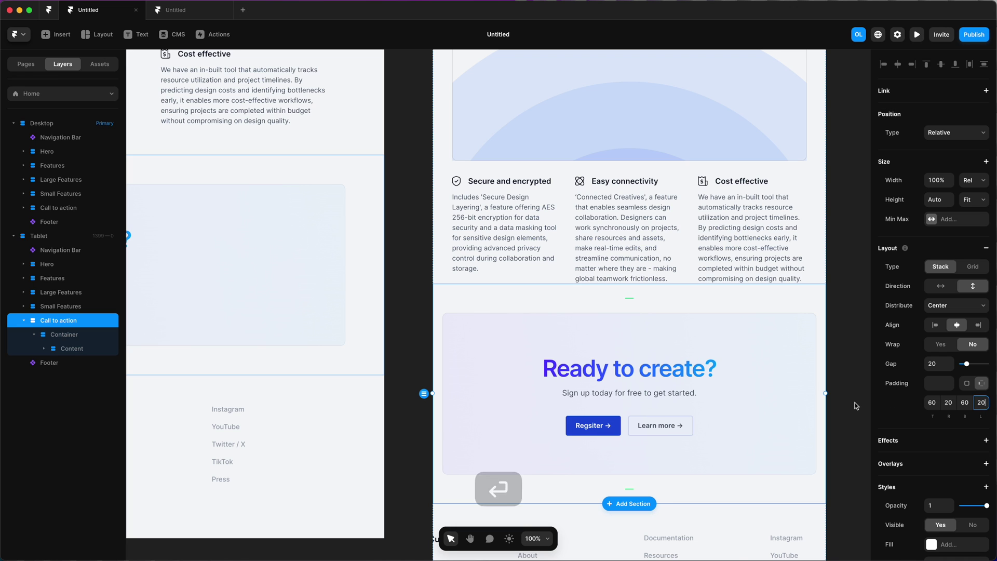
Review the Tablet layout from the hero down to the call to action and footer
{"action": "left_click", "coordinate": [842, 407]}
{"action": "scroll", "coordinate": [843, 406], "scroll_direction": "down", "scroll_amount": 3}
{"action": "scroll", "coordinate": [844, 407], "scroll_direction": "down", "scroll_amount": 2}
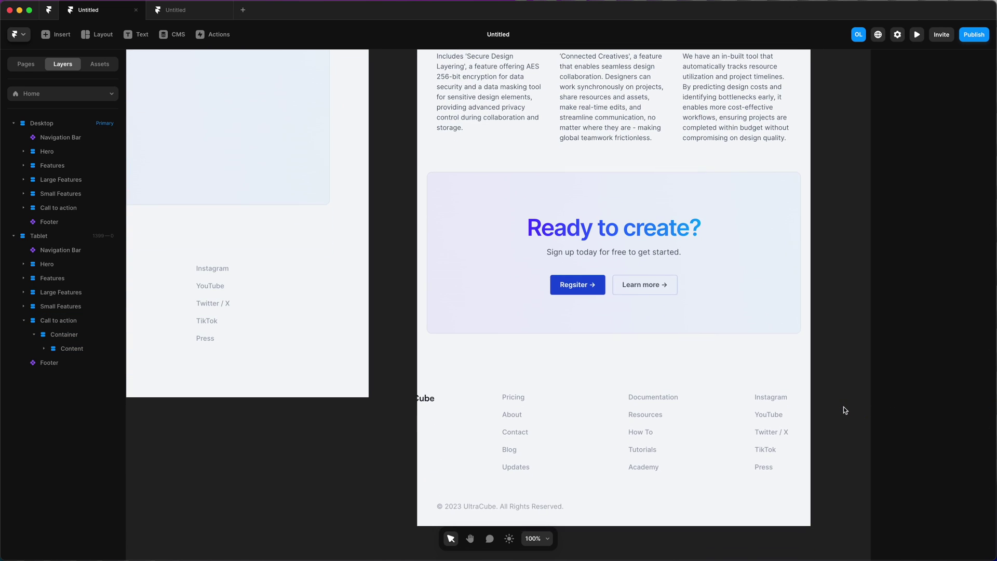
{"action": "scroll", "coordinate": [844, 407], "scroll_direction": "up", "scroll_amount": 2}
{"action": "scroll", "coordinate": [844, 407], "scroll_direction": "down", "scroll_amount": 1}
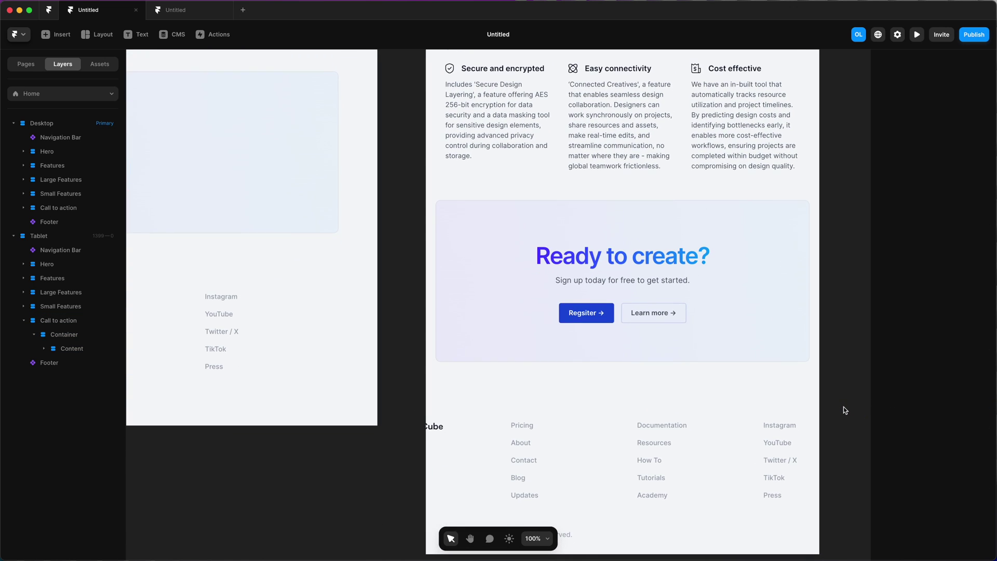
{"action": "scroll", "coordinate": [844, 406], "scroll_direction": "up", "scroll_amount": 4}
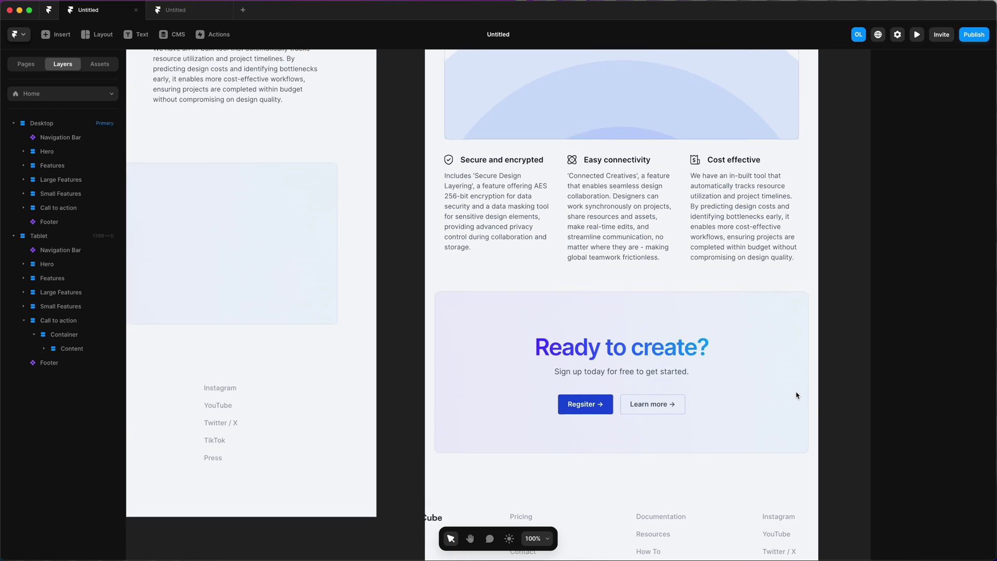
{"action": "scroll", "coordinate": [797, 396], "scroll_direction": "up", "scroll_amount": 20}
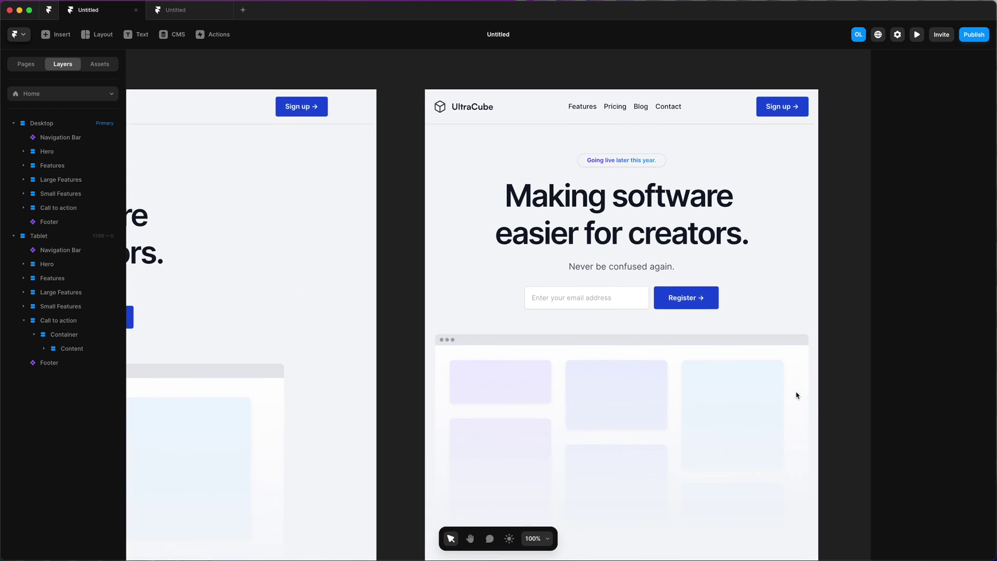
{"action": "scroll", "coordinate": [797, 395], "scroll_direction": "down", "scroll_amount": 20}
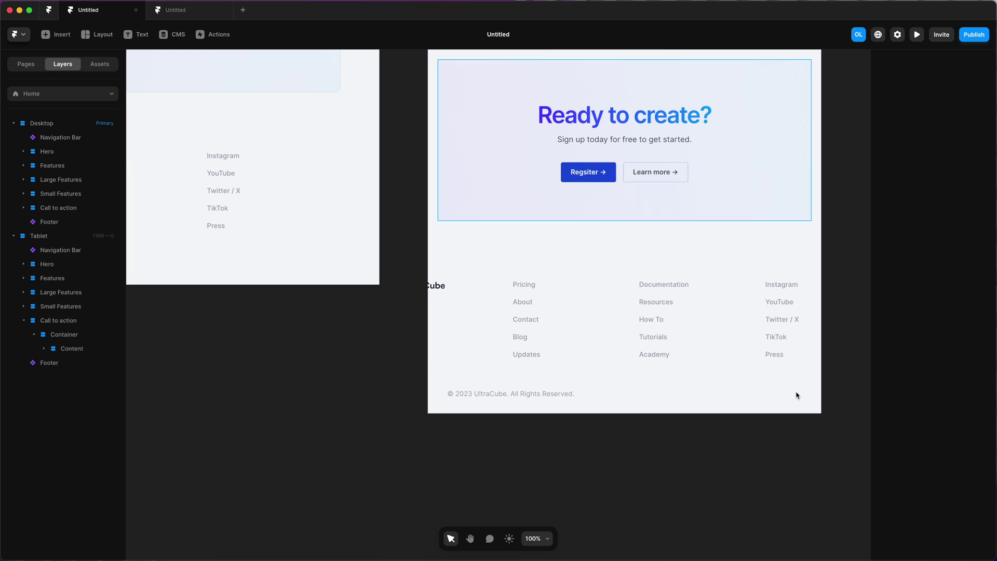
Open the Footer component for editing and add a second variant beside the primary one
{"action": "left_click", "coordinate": [583, 393]}
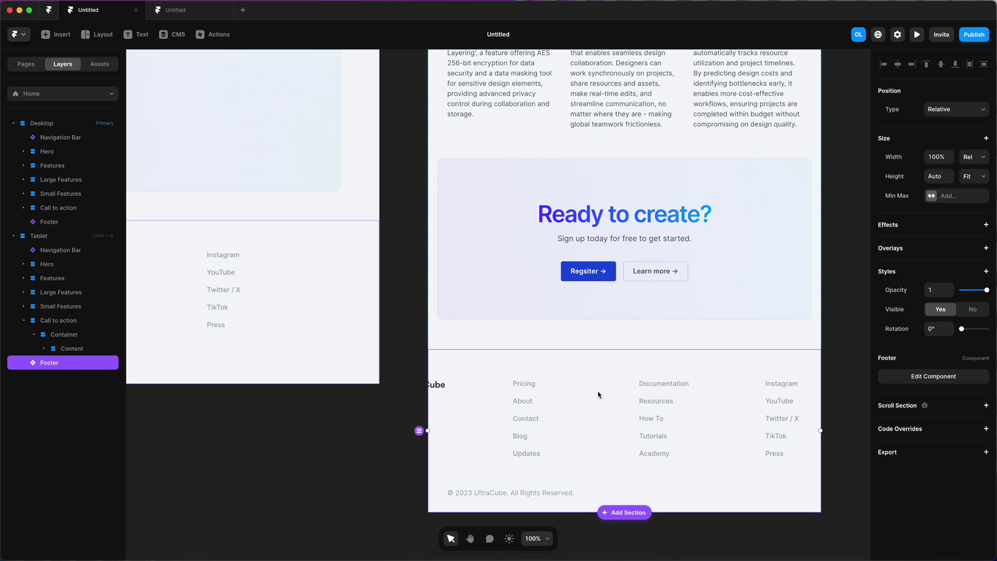
{"action": "double_click", "coordinate": [682, 398]}
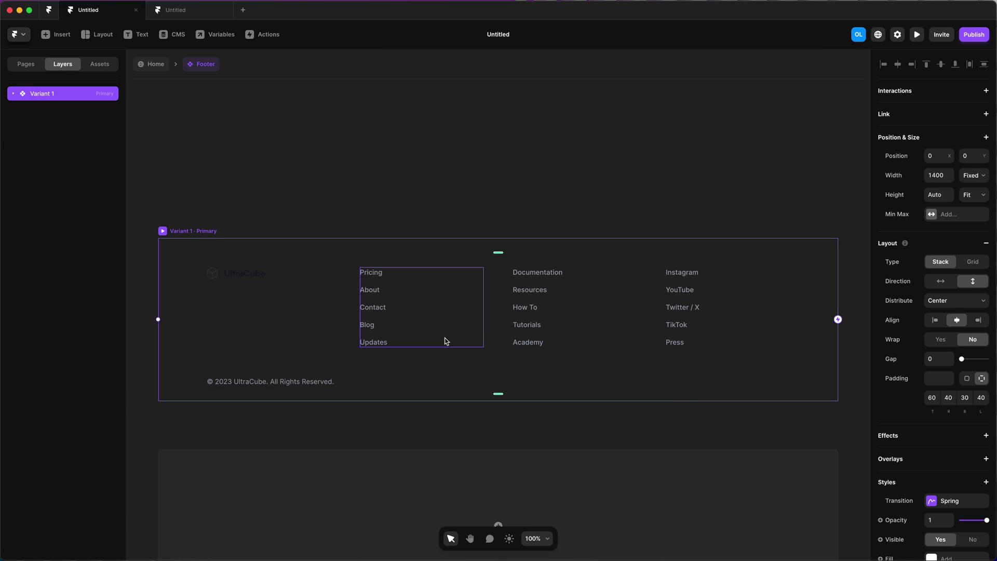
{"action": "scroll", "coordinate": [529, 263], "scroll_direction": "down", "scroll_amount": 5}
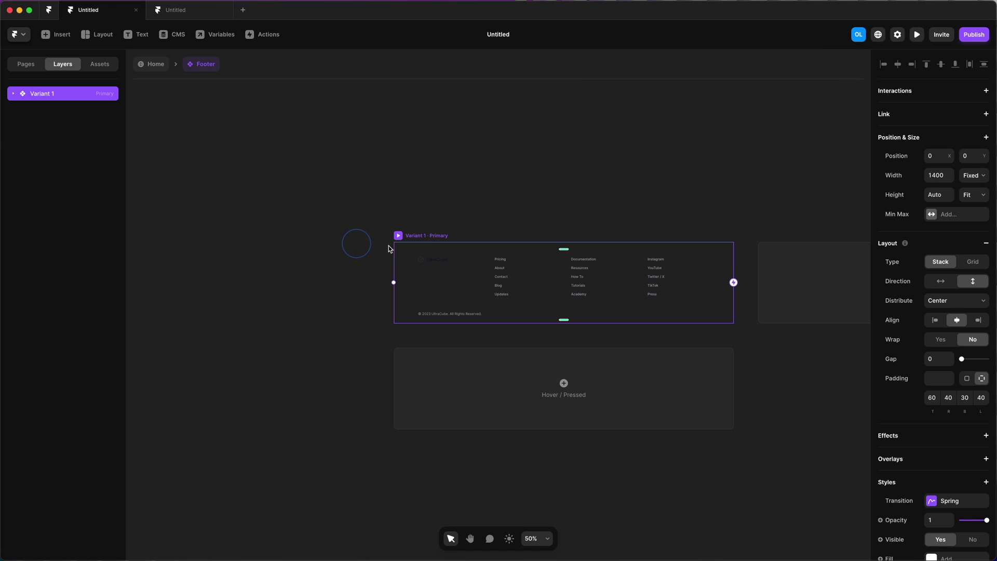
{"action": "left_click", "coordinate": [799, 265]}
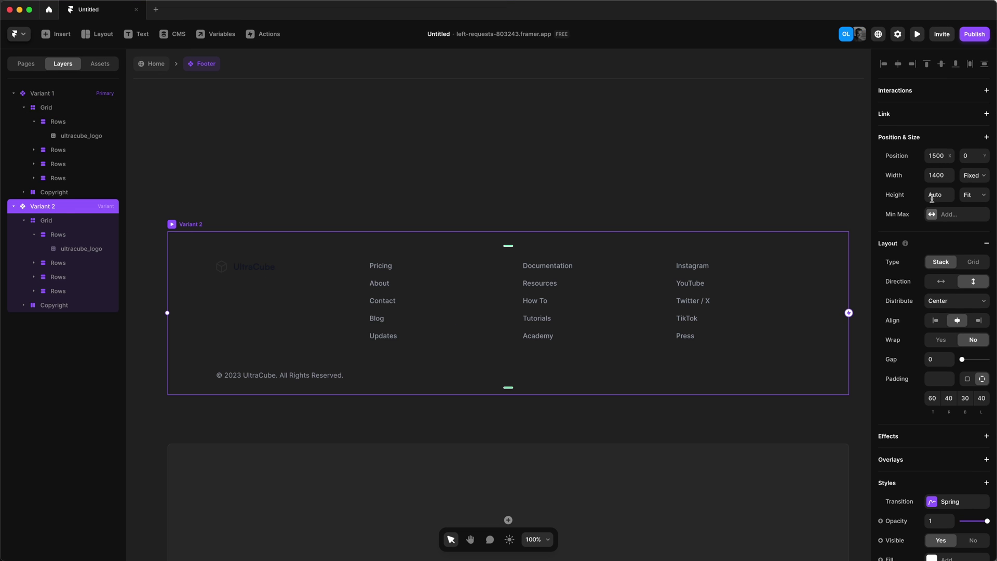
Set the width of the Footer's Variant 2 to 800
{"action": "left_click", "coordinate": [938, 177]}
{"action": "type", "text": "800"}
{"action": "key", "text": "Return"}
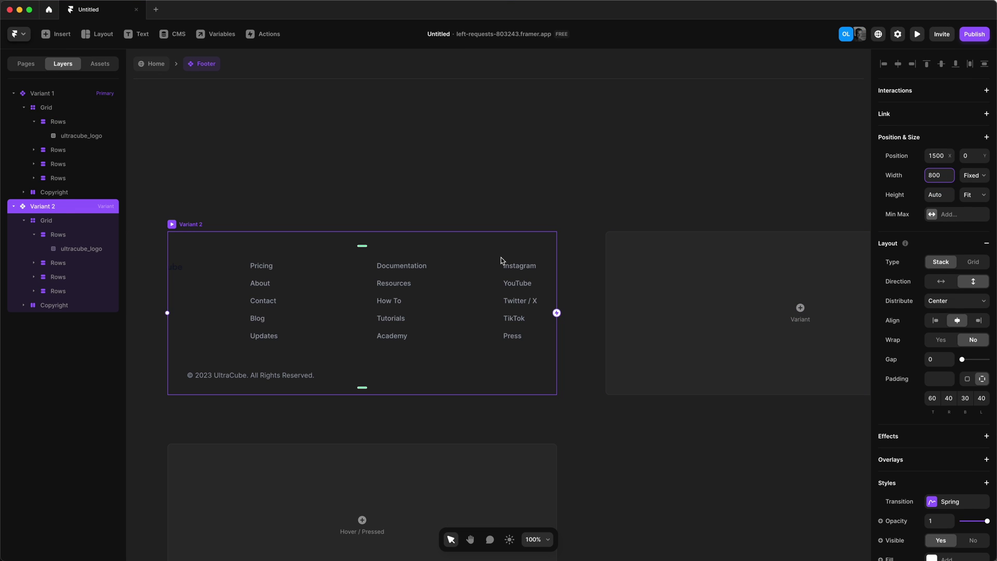
Set the Variant 2 grid's columns to Auto with a minimum width of 130
{"action": "scroll", "coordinate": [501, 260], "scroll_direction": "left", "scroll_amount": 5}
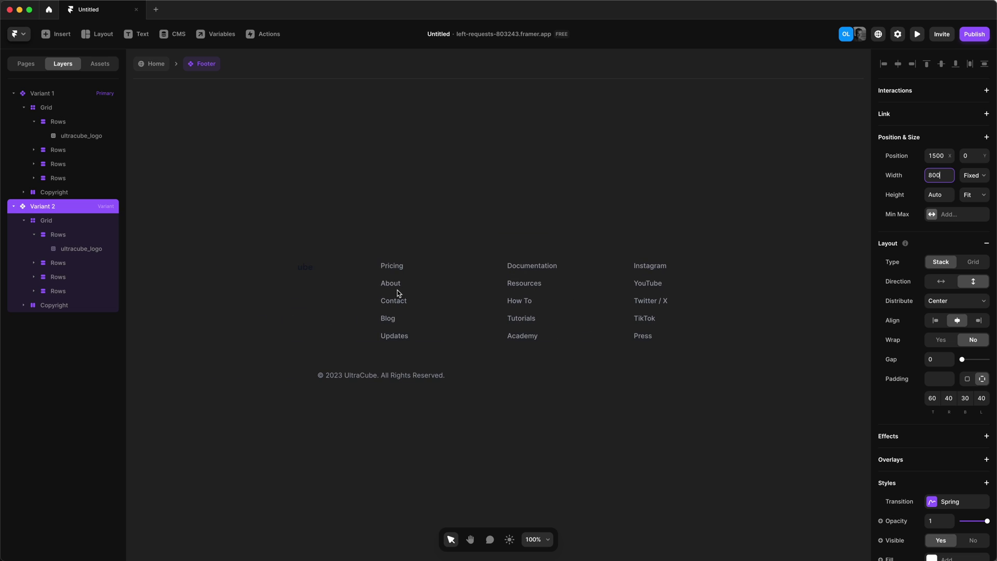
{"action": "left_click", "coordinate": [59, 225]}
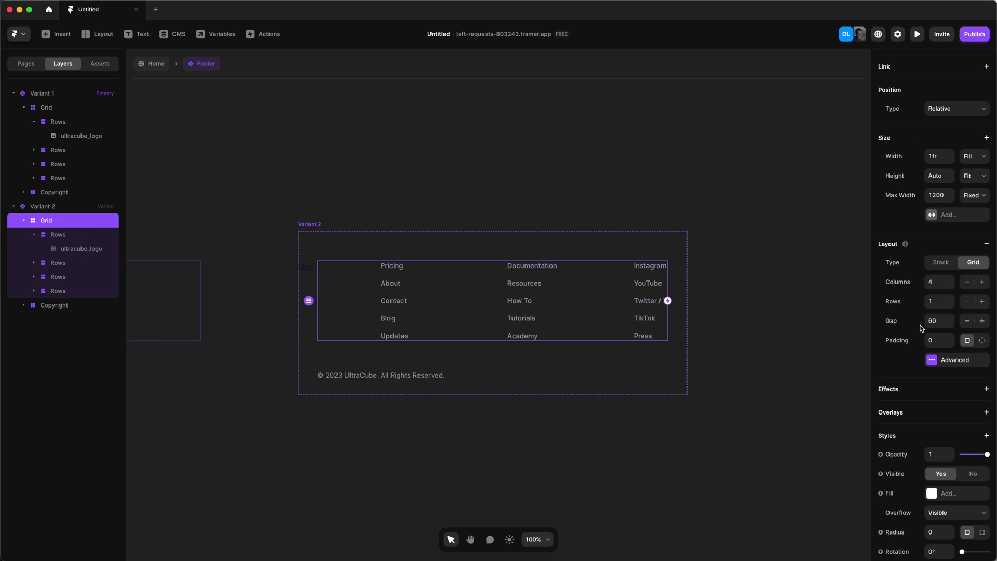
{"action": "left_click", "coordinate": [932, 360]}
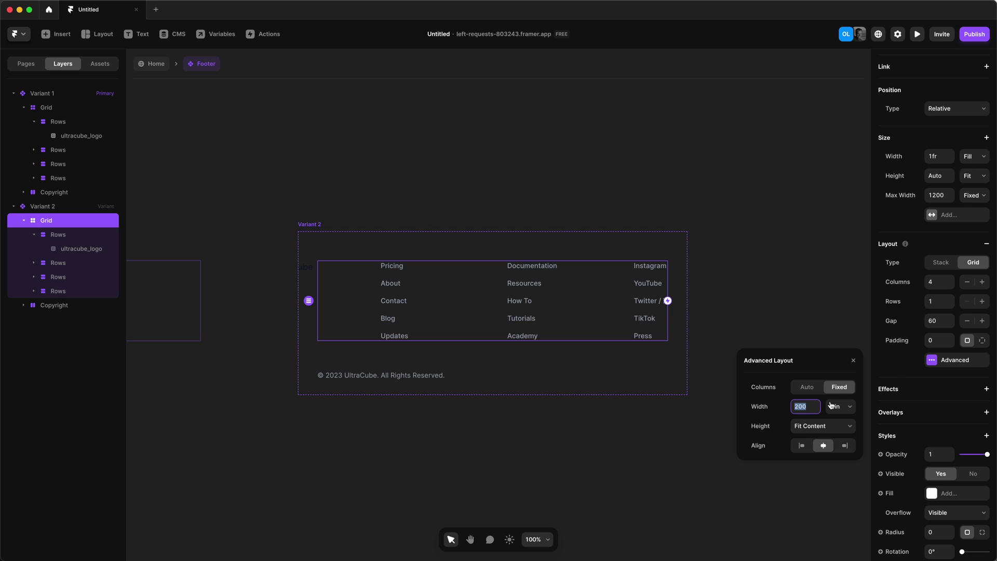
{"action": "key", "text": "shift+Down"}
{"action": "key", "text": "shift+Down"}
{"action": "key", "text": "shift+Down"}
{"action": "key", "text": "shift+Down"}
{"action": "key", "text": "shift+Down"}
{"action": "key", "text": "shift+Down"}
{"action": "key", "text": "shift+Down"}
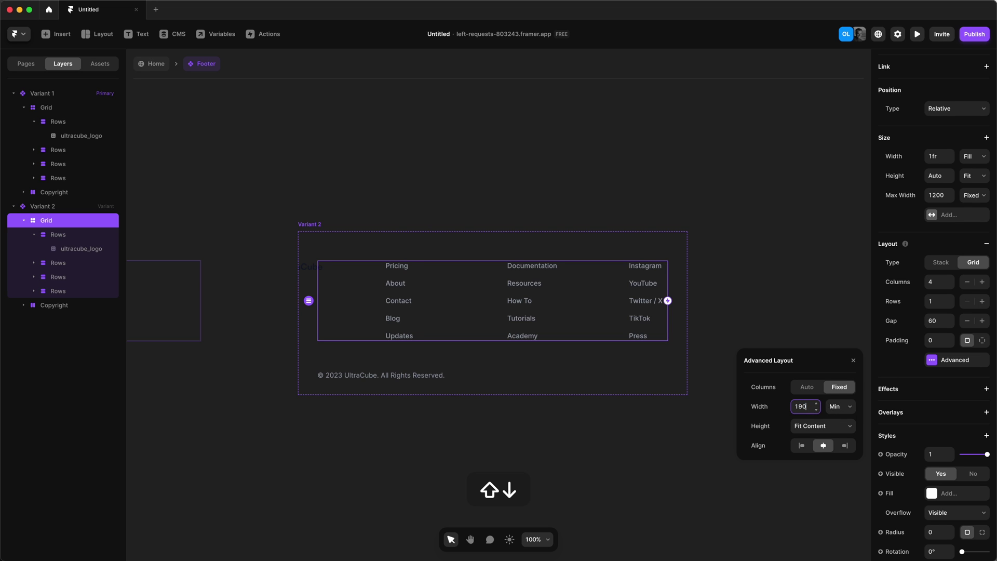
{"action": "left_click", "coordinate": [807, 387]}
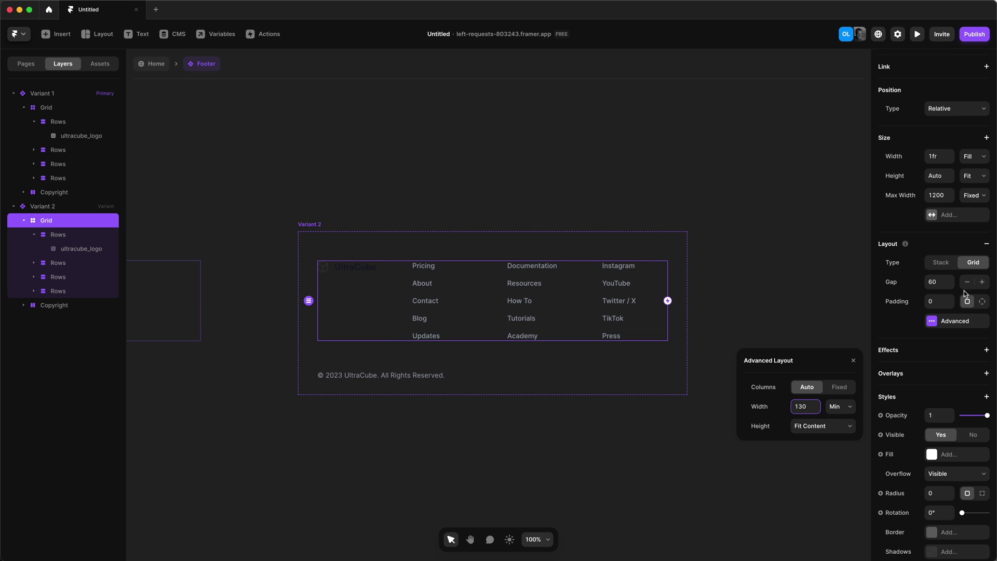
Set the gap of the Variant 2 grid to 20
{"action": "left_click", "coordinate": [944, 282]}
{"action": "key", "text": "shift+Down"}
{"action": "key", "text": "shift+Down"}
{"action": "key", "text": "shift+Down"}
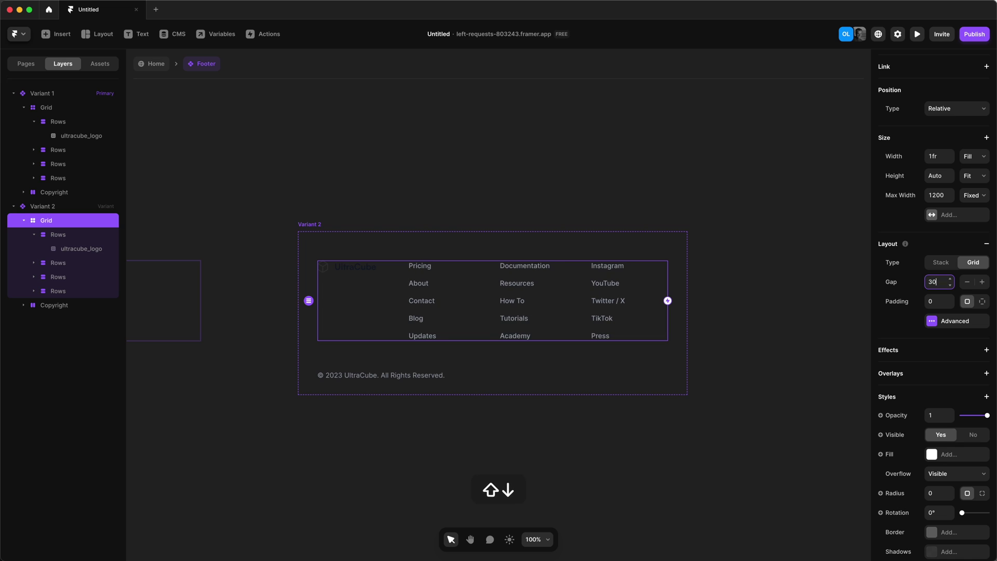
{"action": "key", "text": "shift+Down"}
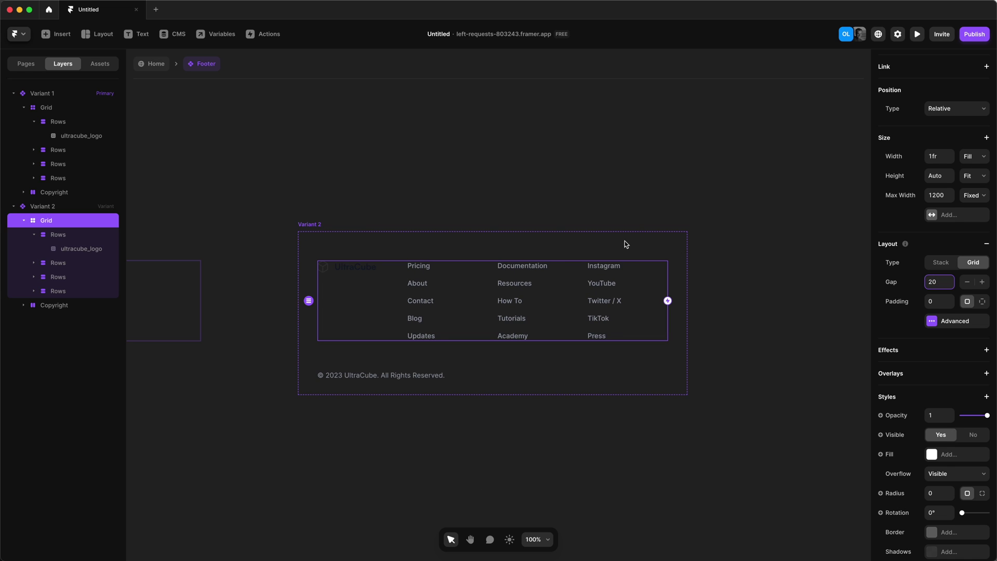
Rename Variant 2 as Tablet and add a third Footer variant named Mobile beside it
{"action": "double_click", "coordinate": [37, 207]}
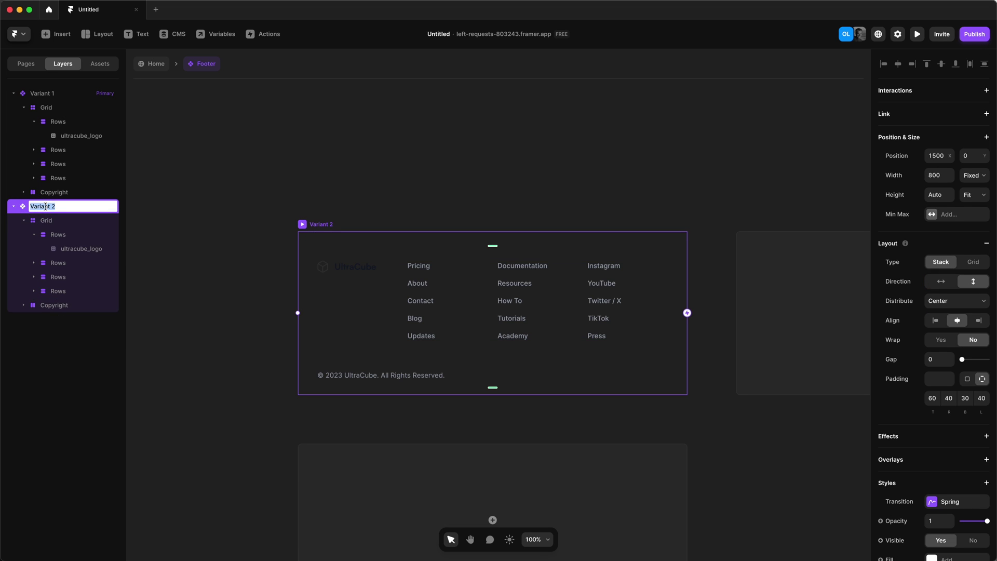
{"action": "key", "text": "Return"}
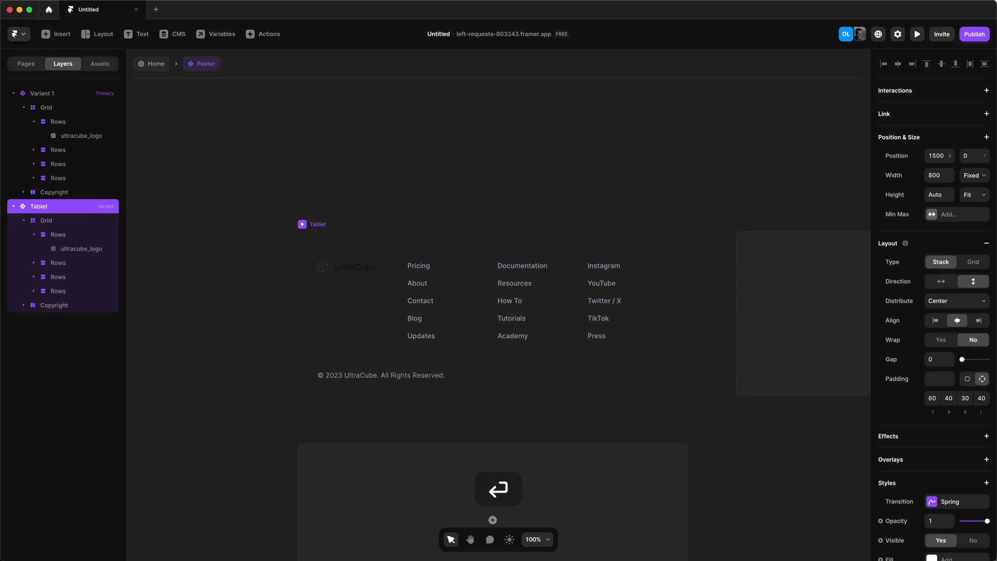
{"action": "left_click", "coordinate": [687, 312]}
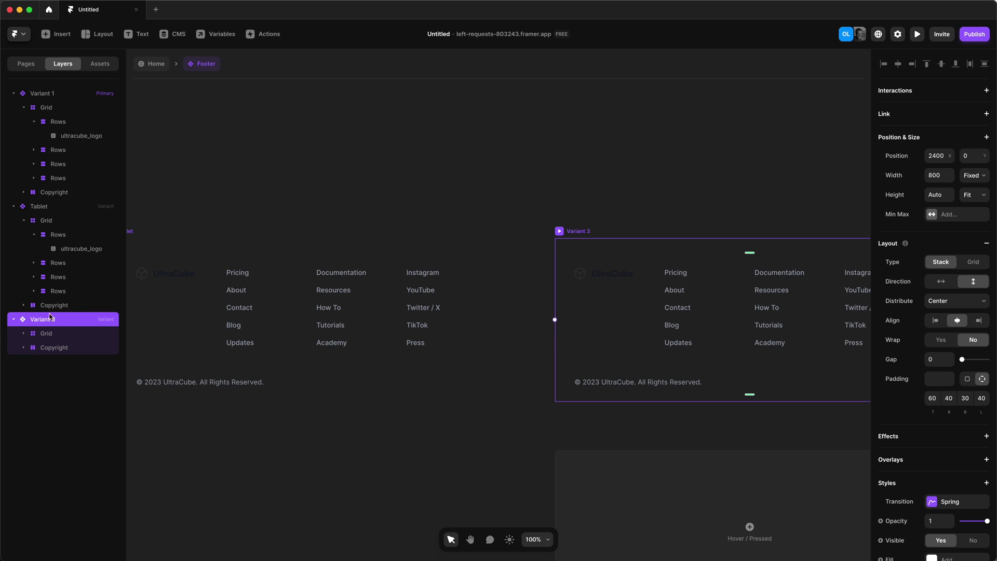
{"action": "double_click", "coordinate": [32, 319]}
{"action": "type", "text": "Mobile"}
{"action": "key", "text": "Return"}
Set the width of the Footer's Mobile variant to 400
{"action": "scroll", "coordinate": [592, 360], "scroll_direction": "right", "scroll_amount": 3}
{"action": "scroll", "coordinate": [519, 323], "scroll_direction": "right", "scroll_amount": 2}
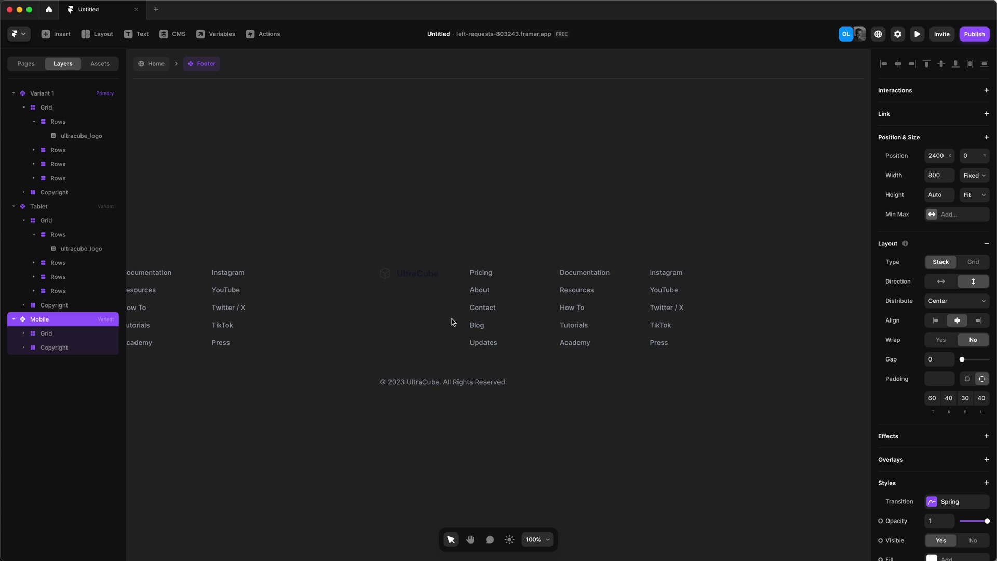
{"action": "left_click", "coordinate": [932, 174]}
{"action": "type", "text": "400"}
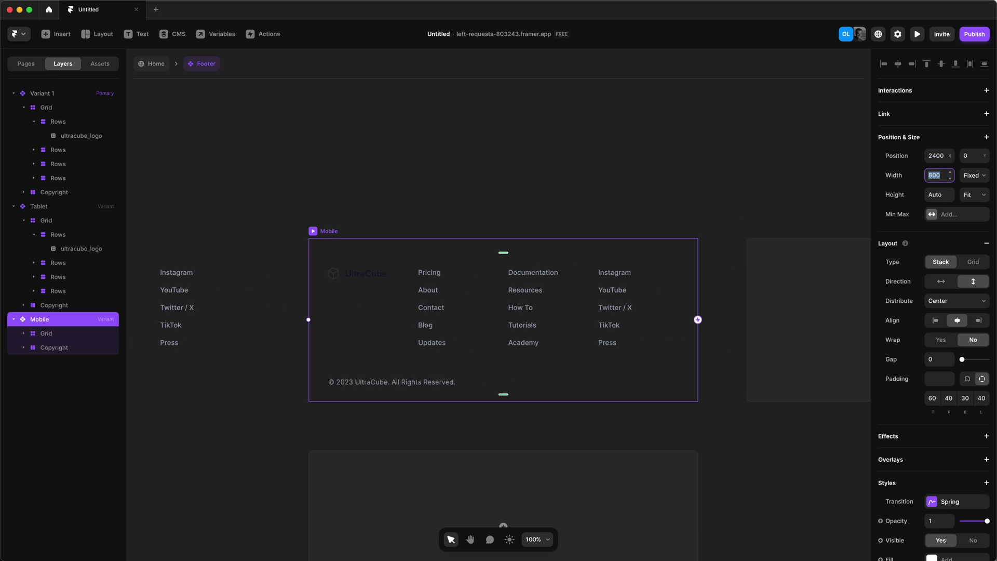
{"action": "key", "text": "Return"}
{"action": "scroll", "coordinate": [437, 347], "scroll_direction": "left", "scroll_amount": 1}
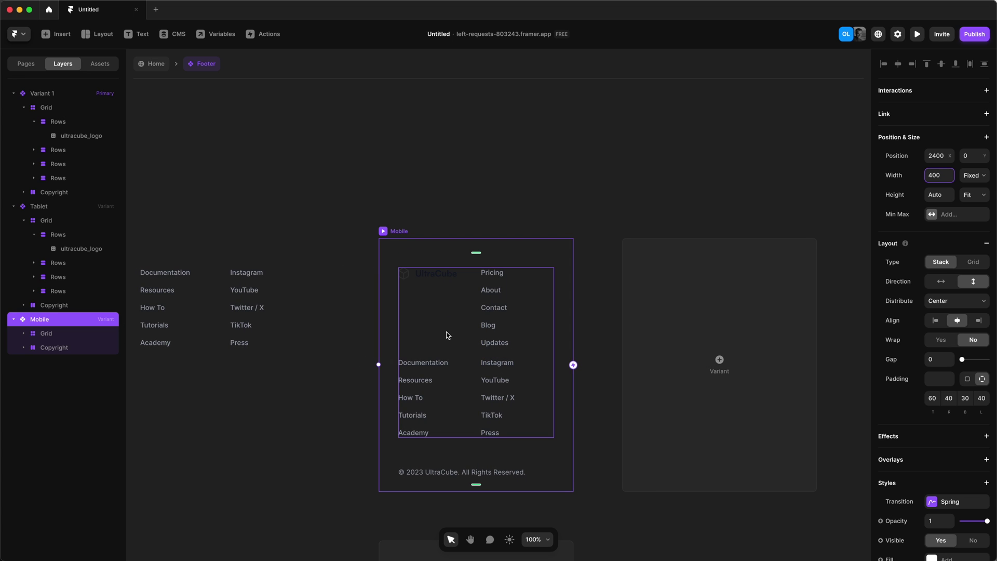
Return to the Home page and switch the Tablet breakpoint's Footer to the Tablet variant
{"action": "scroll", "coordinate": [447, 335], "scroll_direction": "left", "scroll_amount": 1}
{"action": "left_click", "coordinate": [156, 66]}
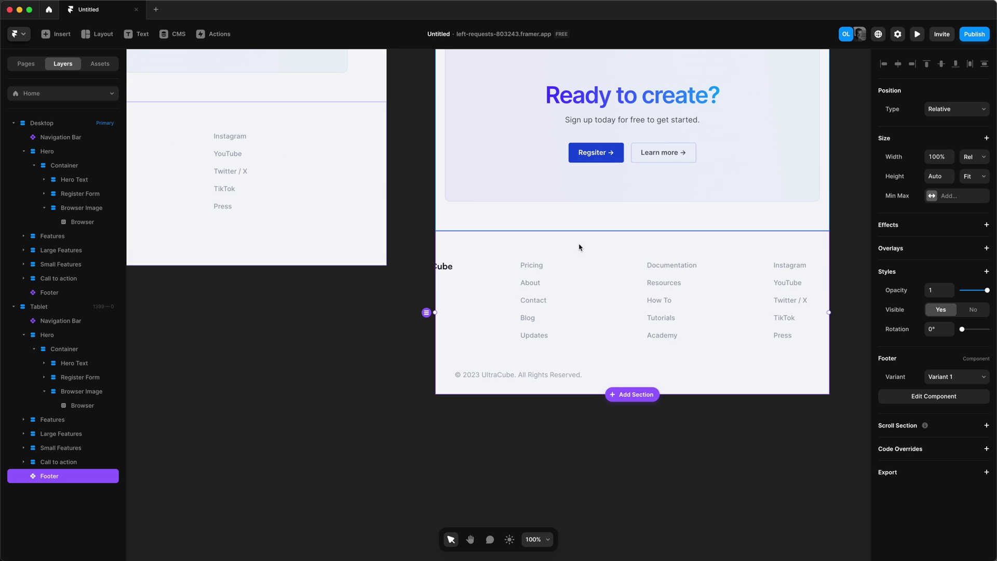
{"action": "left_click", "coordinate": [967, 383]}
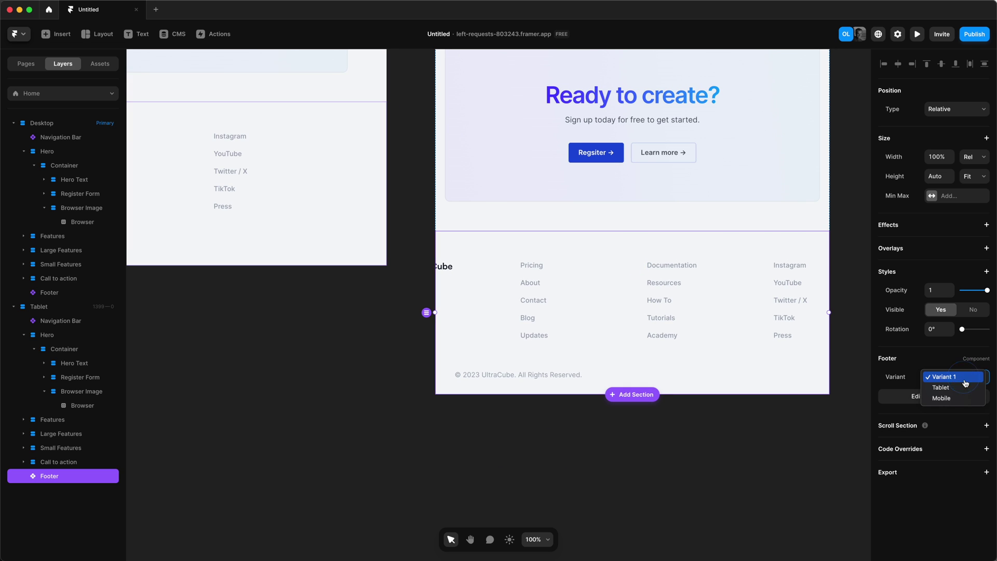
{"action": "left_click", "coordinate": [961, 388]}
{"action": "scroll", "coordinate": [831, 347], "scroll_direction": "right", "scroll_amount": 2}
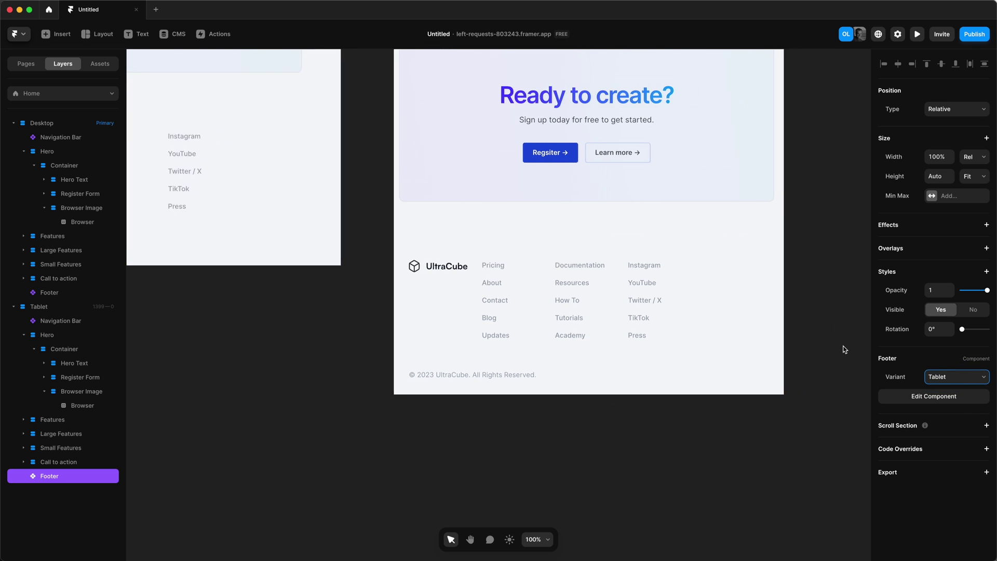
Set the gap of the outer Rows stack in the Tablet's Large Features section to 40
{"action": "scroll", "coordinate": [818, 346], "scroll_direction": "up", "scroll_amount": 2}
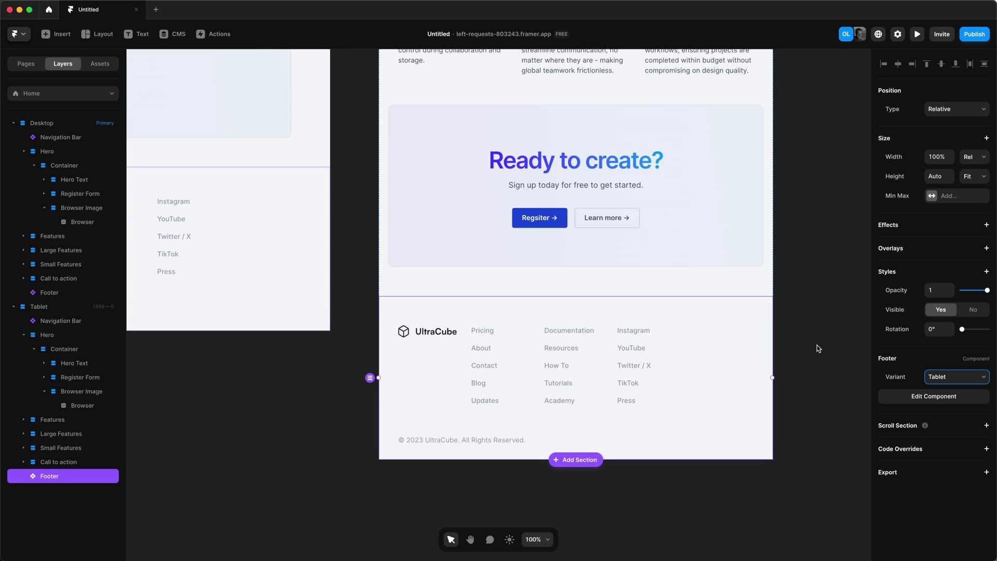
{"action": "scroll", "coordinate": [817, 345], "scroll_direction": "up", "scroll_amount": 15}
{"action": "scroll", "coordinate": [753, 260], "scroll_direction": "left", "scroll_amount": 2}
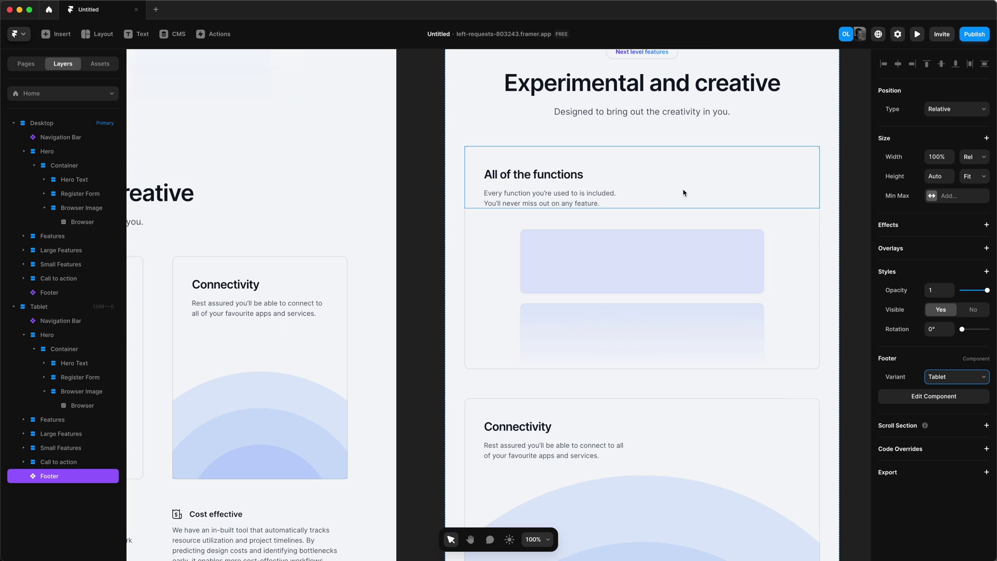
{"action": "left_click", "coordinate": [708, 178]}
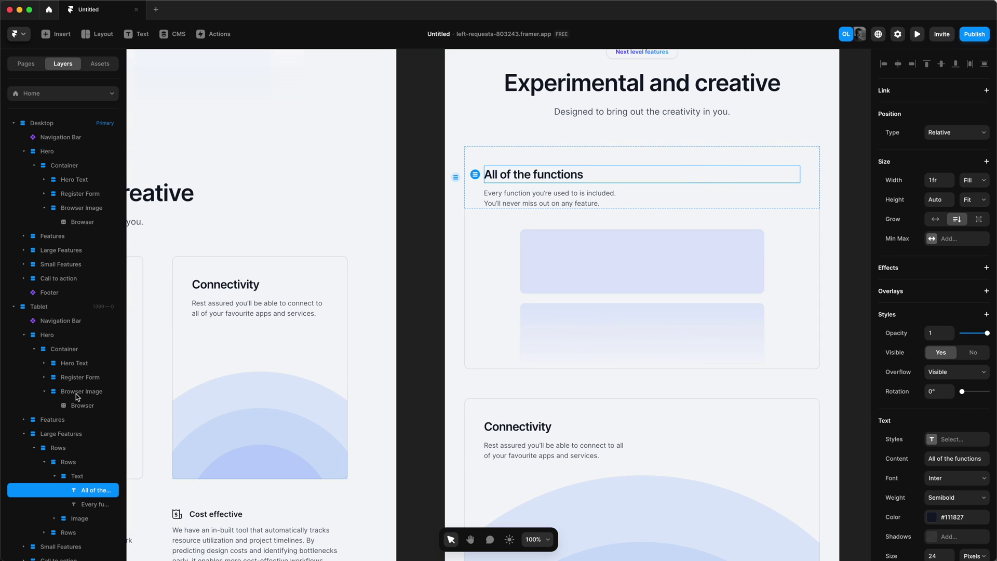
{"action": "left_click", "coordinate": [83, 462]}
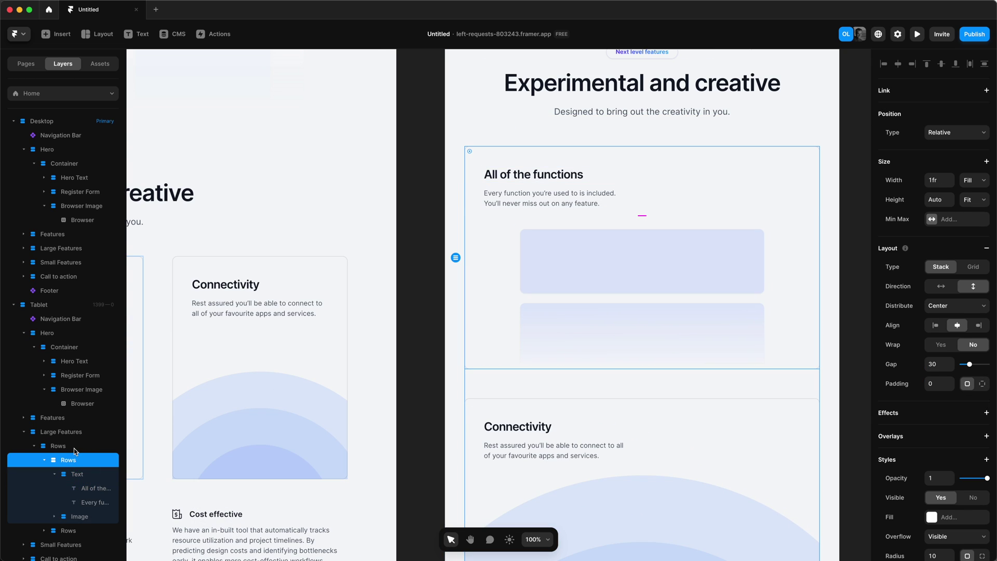
{"action": "left_click", "coordinate": [74, 447]}
{"action": "left_click", "coordinate": [946, 382]}
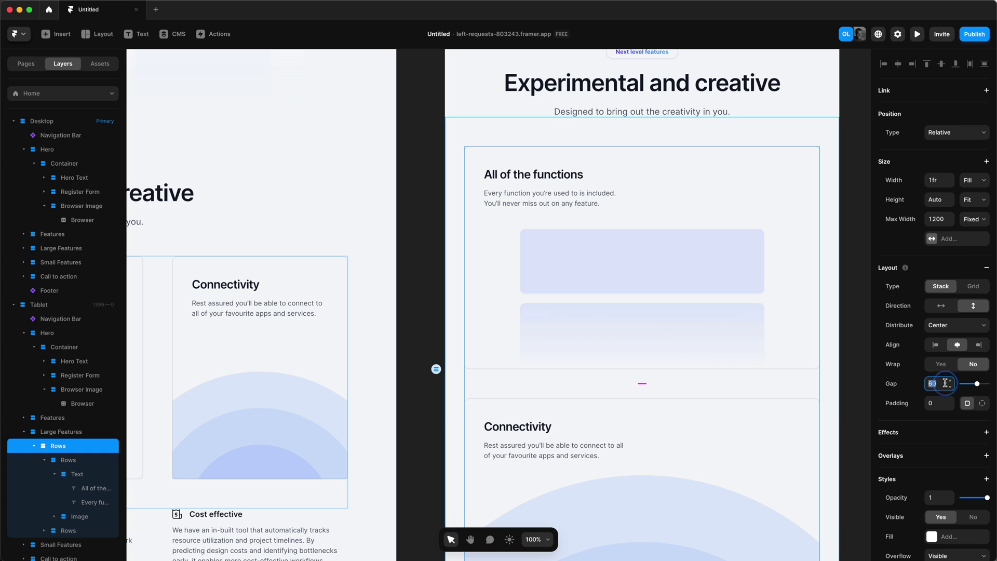
{"action": "key", "text": "shift+Down"}
{"action": "key", "text": "shift+Down"}
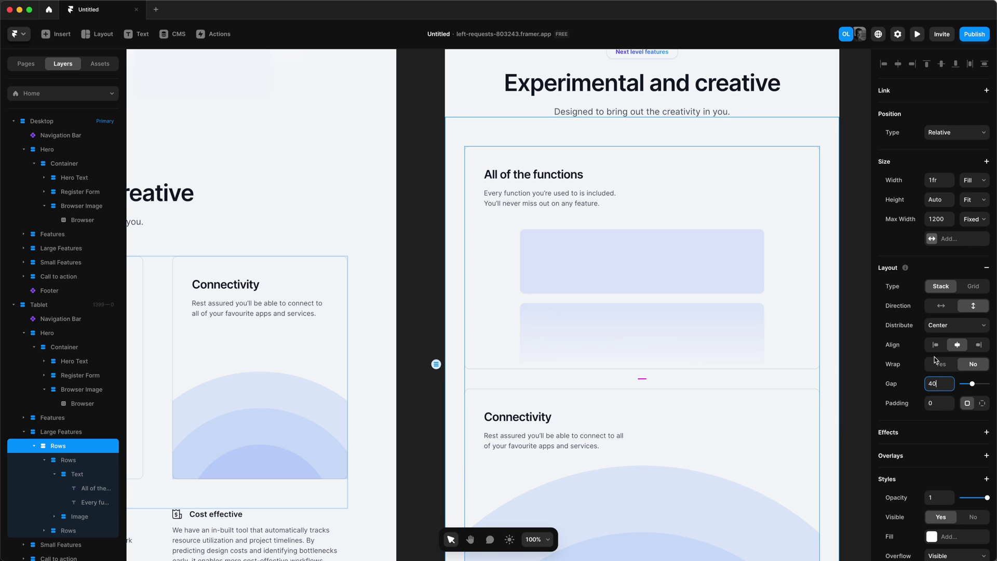
Set the right and left paddings of the Tablet's Large Features section to 20
{"action": "left_click", "coordinate": [75, 432]}
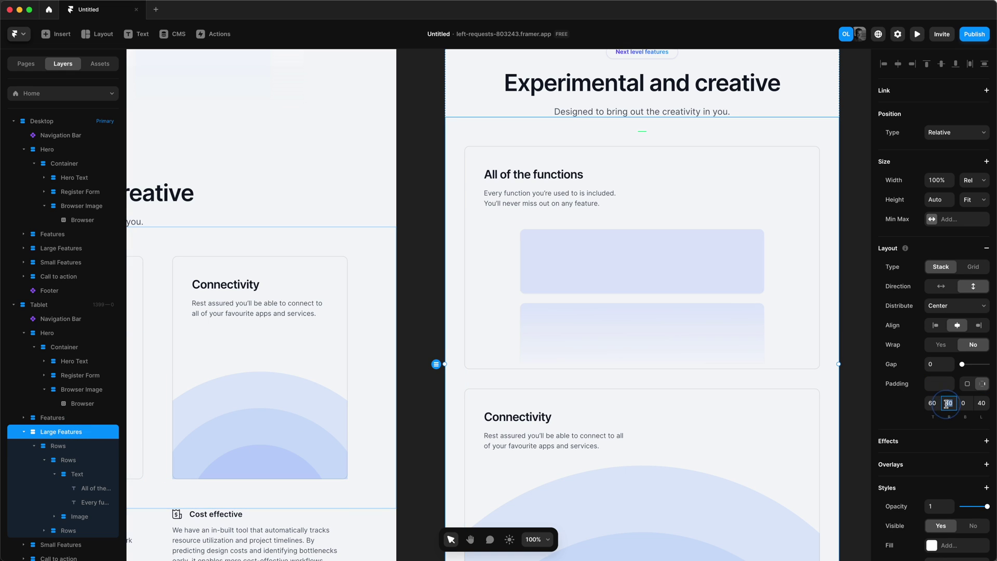
{"action": "type", "text": "20"}
{"action": "key", "text": "Return"}
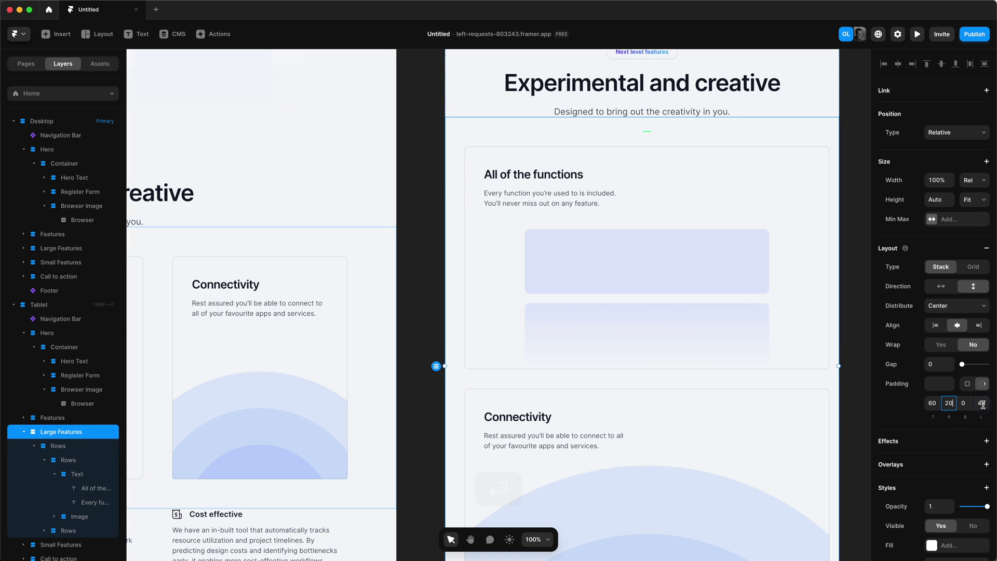
{"action": "type", "text": "200"}
{"action": "key", "text": "Return"}
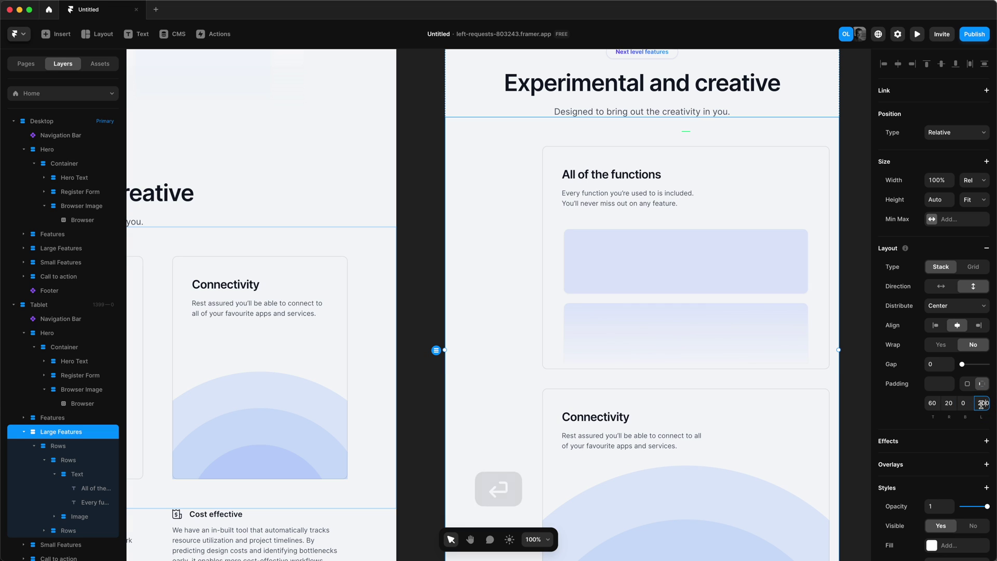
{"action": "key", "text": "Right"}
{"action": "key", "text": "Return"}
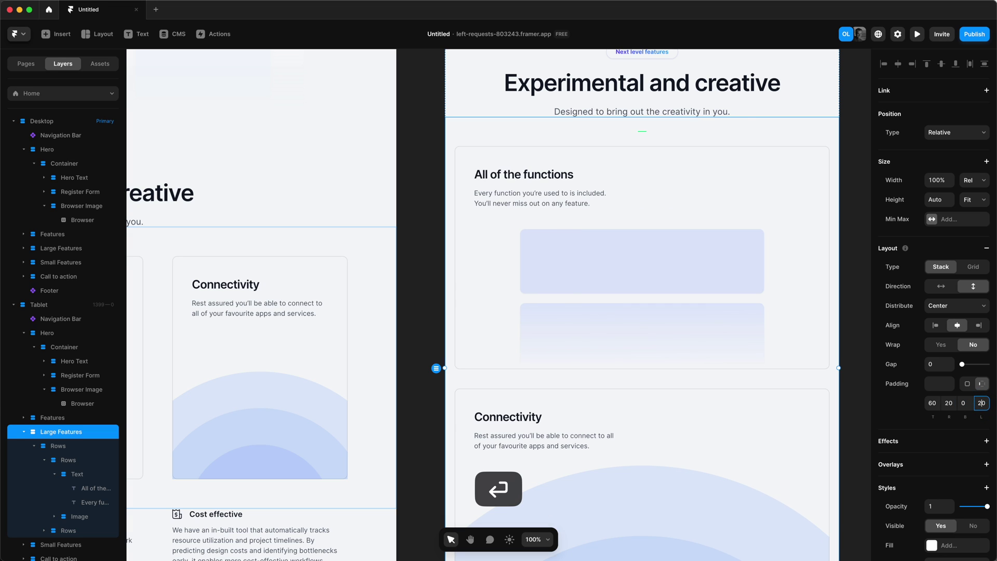
Create a new Heading 1 text style from the Desktop hero title "Making software easier for creators."
{"action": "scroll", "coordinate": [656, 368], "scroll_direction": "up", "scroll_amount": 15}
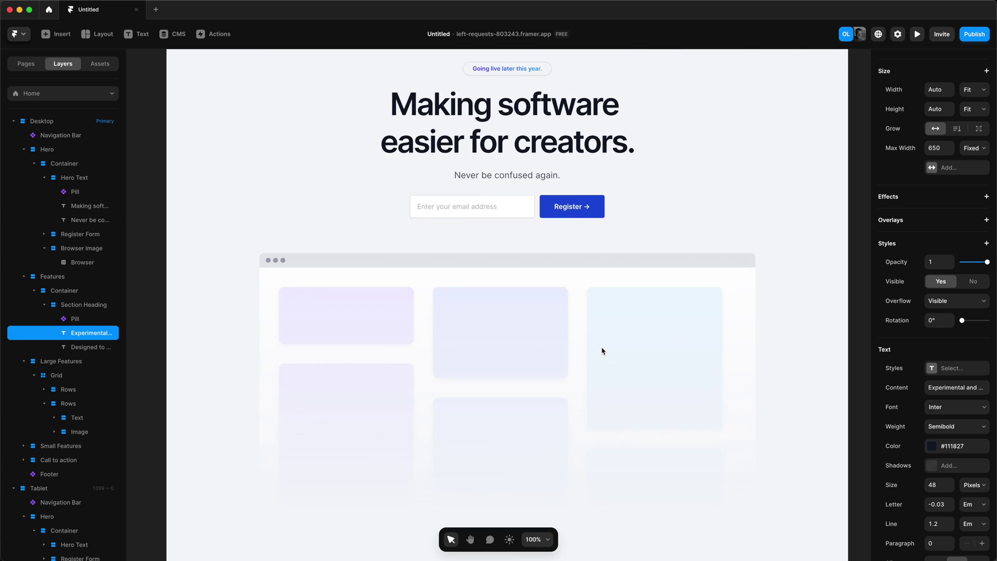
{"action": "left_click", "coordinate": [575, 253]}
{"action": "scroll", "coordinate": [935, 364], "scroll_direction": "down", "scroll_amount": 5}
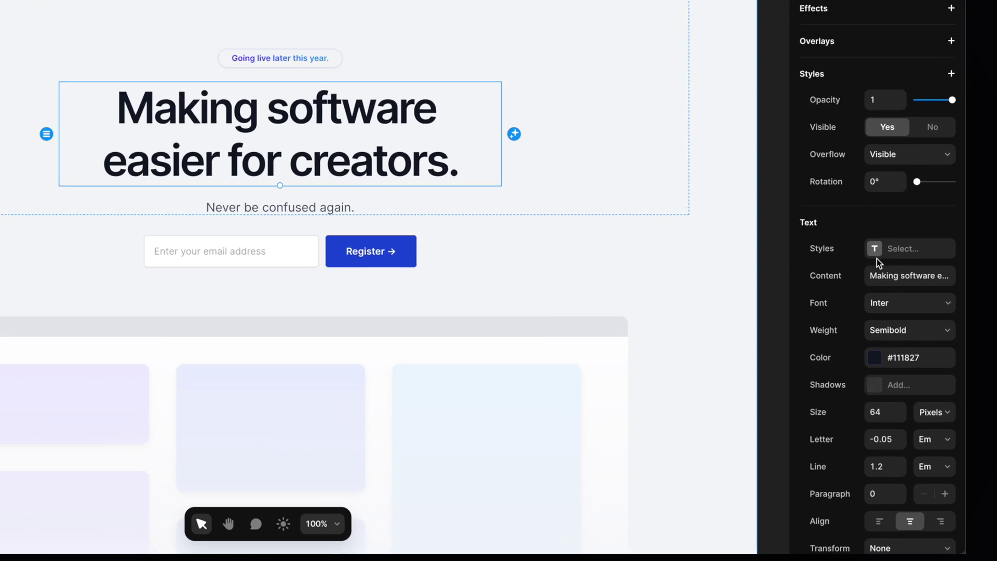
{"action": "left_click", "coordinate": [877, 254]}
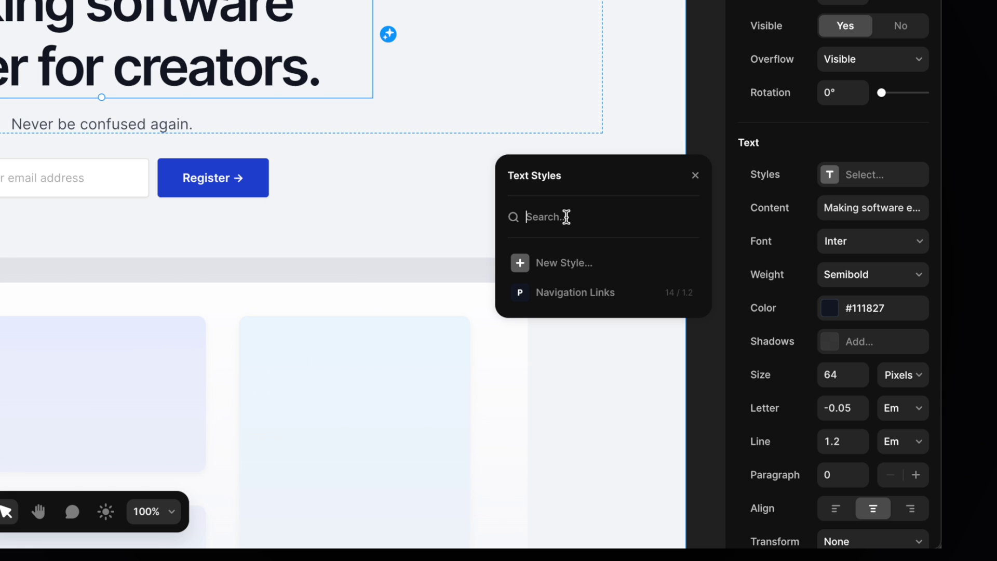
{"action": "left_click", "coordinate": [521, 264]}
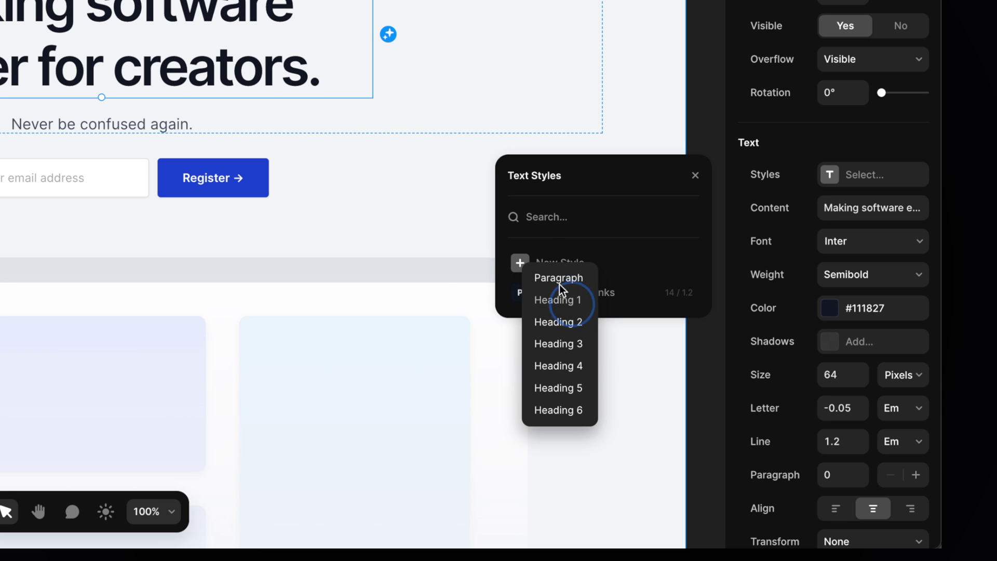
{"action": "left_click", "coordinate": [559, 300]}
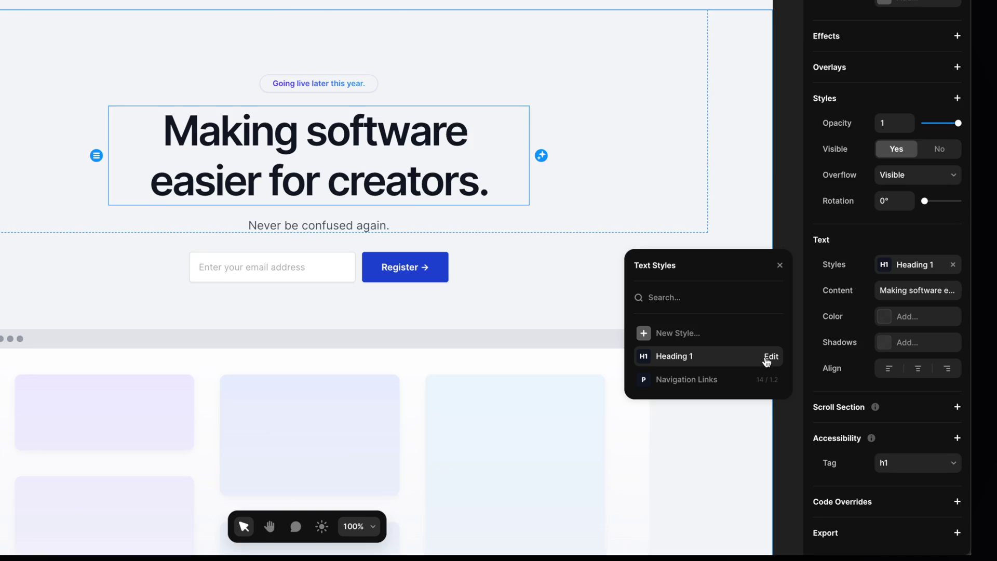
Check the Heading 1 style's settings and rename the style as Homepage Hero Title
{"action": "left_click", "coordinate": [698, 302]}
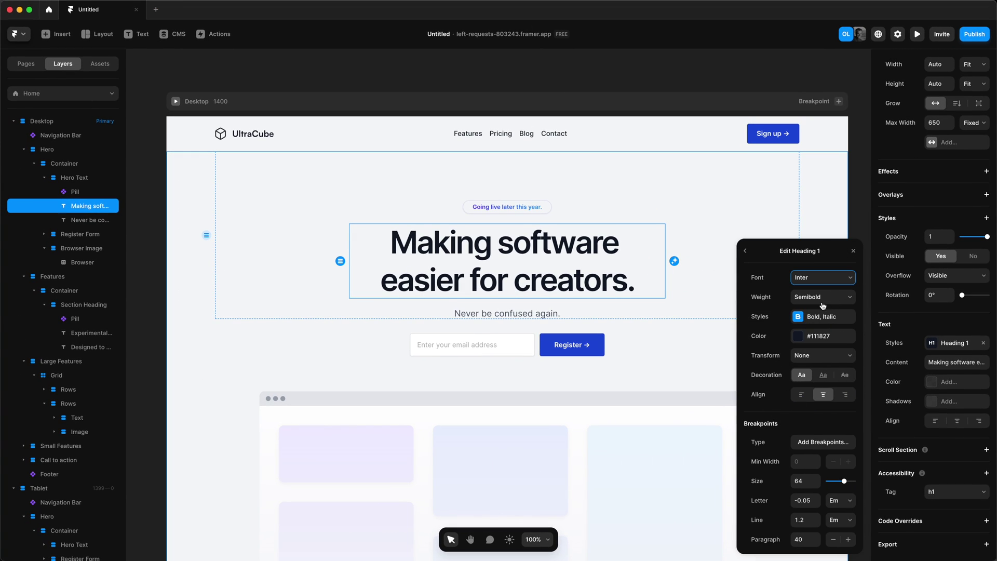
{"action": "left_click", "coordinate": [745, 252]}
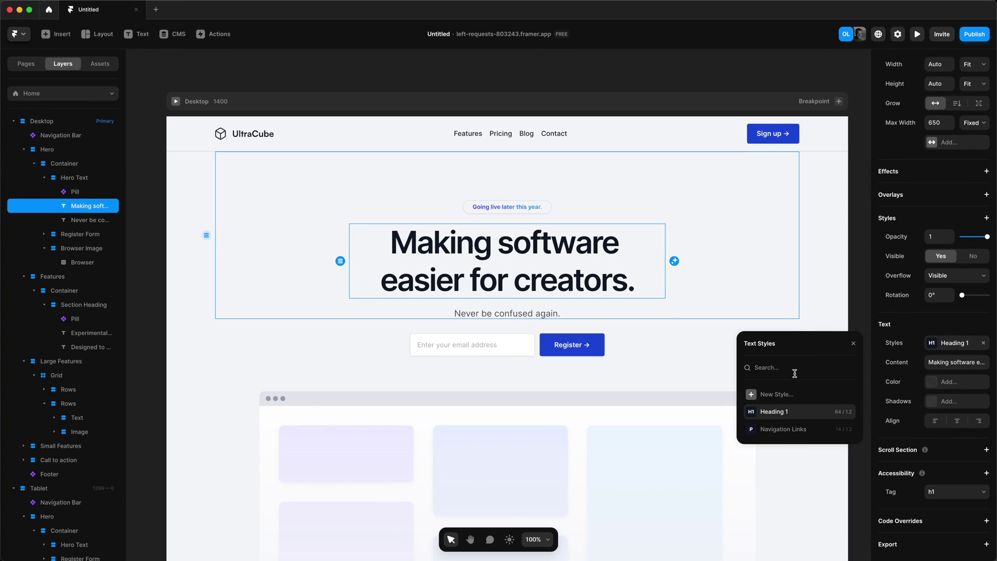
{"action": "right_click", "coordinate": [781, 413]}
{"action": "left_click", "coordinate": [815, 463]}
{"action": "type", "text": "Homepage Hero Title"}
{"action": "key", "text": "Return"}
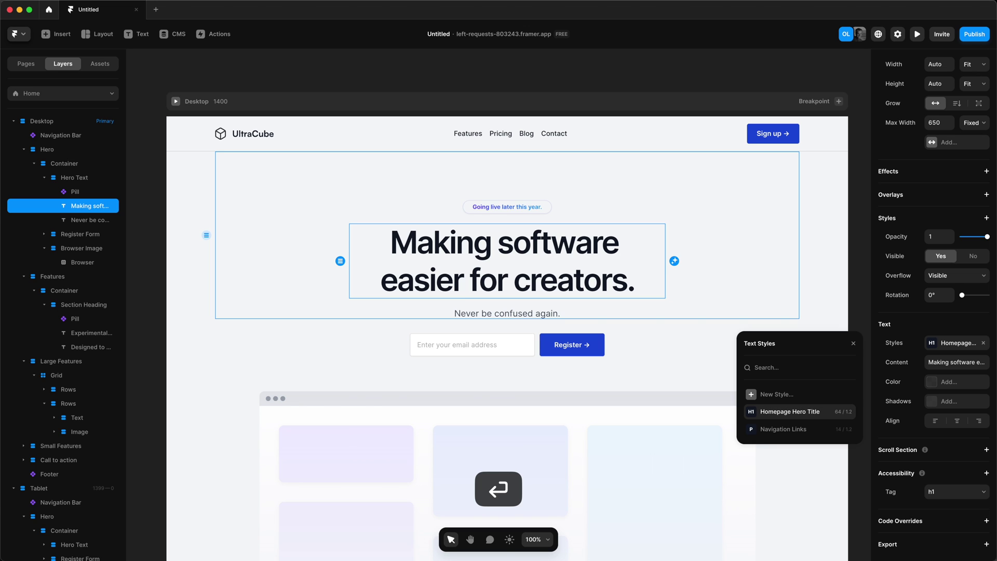
Create a new text style named Sub Text from the Desktop hero subtitle "Never be confused again."
{"action": "left_click", "coordinate": [527, 316]}
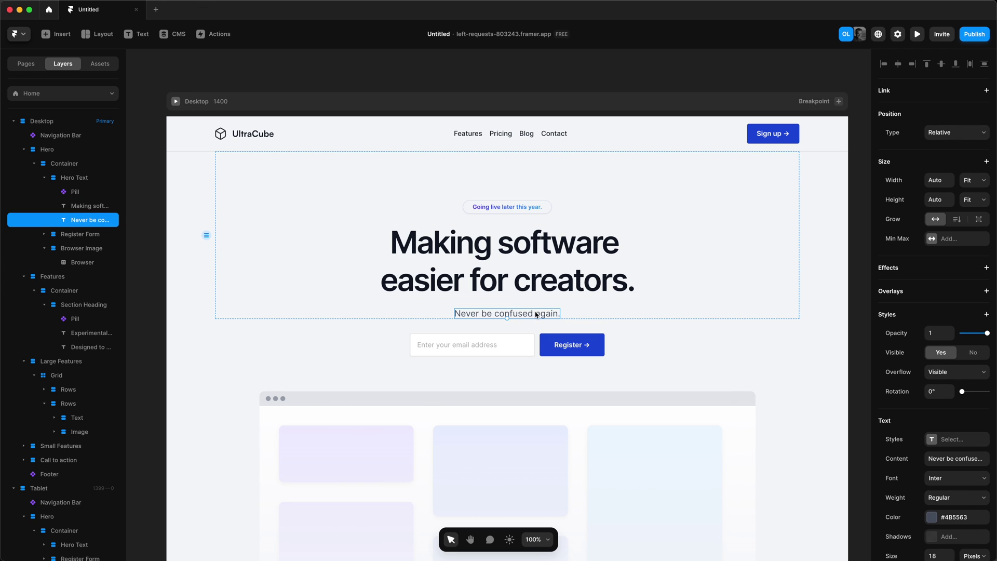
{"action": "left_click", "coordinate": [934, 438]}
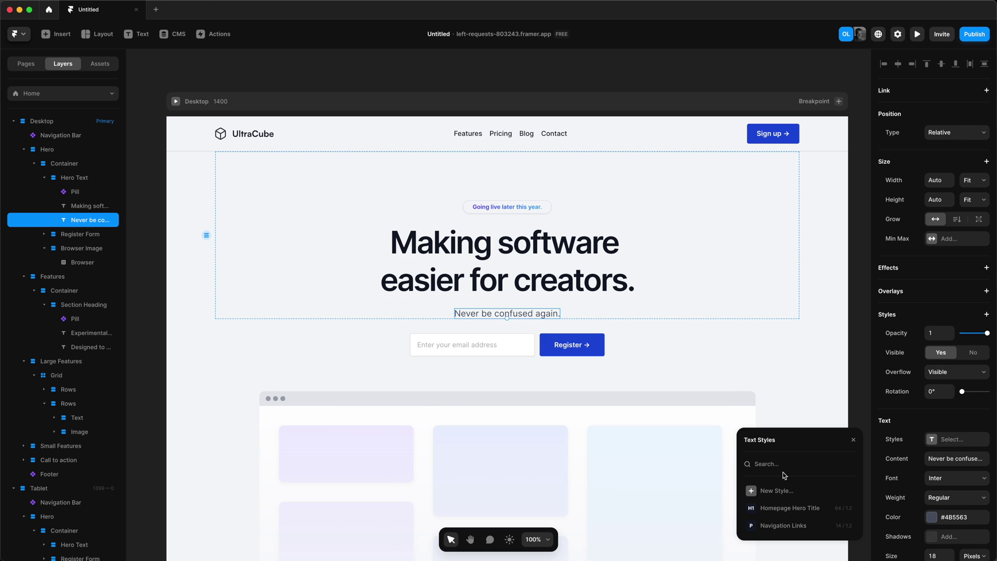
{"action": "left_click", "coordinate": [769, 491]}
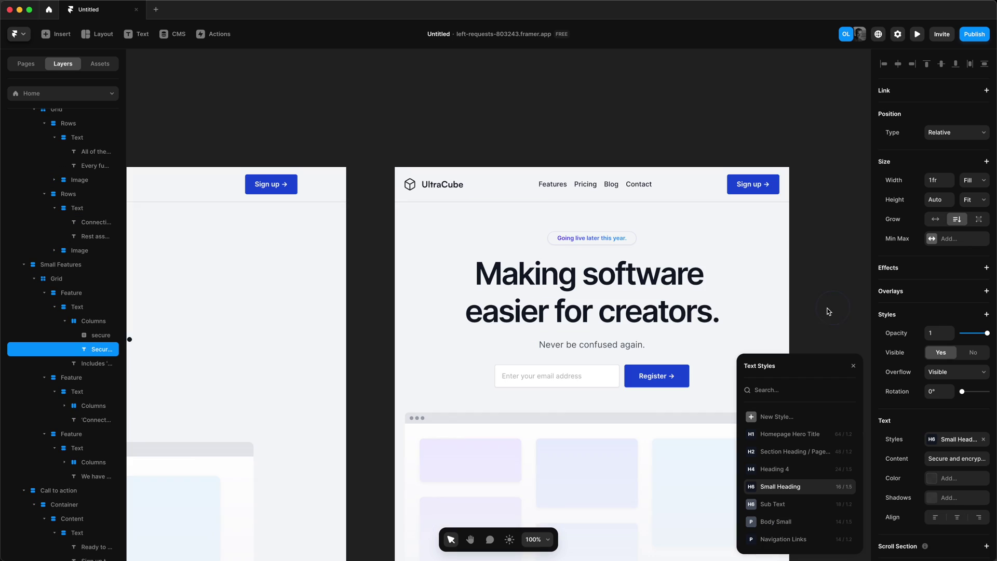
Close the text styles and add a 390-wide Phone breakpoint to the page
{"action": "scroll", "coordinate": [783, 310], "scroll_direction": "right", "scroll_amount": 3}
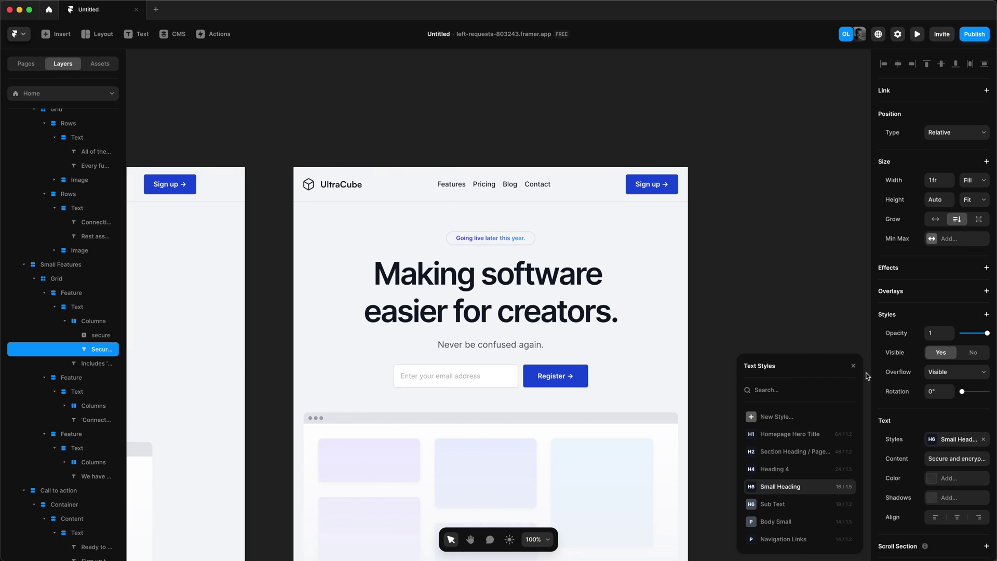
{"action": "left_click", "coordinate": [854, 367]}
{"action": "left_click", "coordinate": [654, 152]}
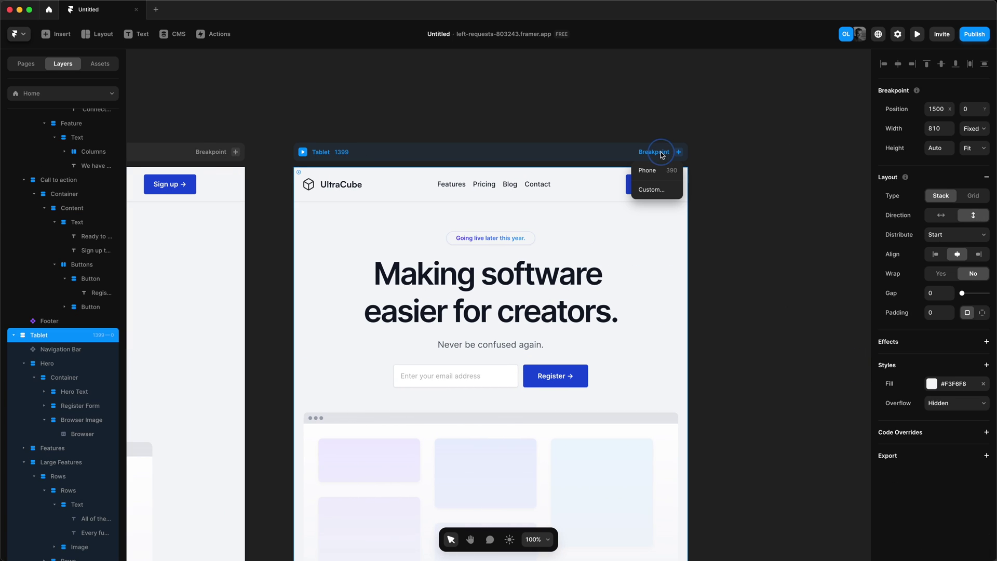
{"action": "left_click", "coordinate": [668, 179]}
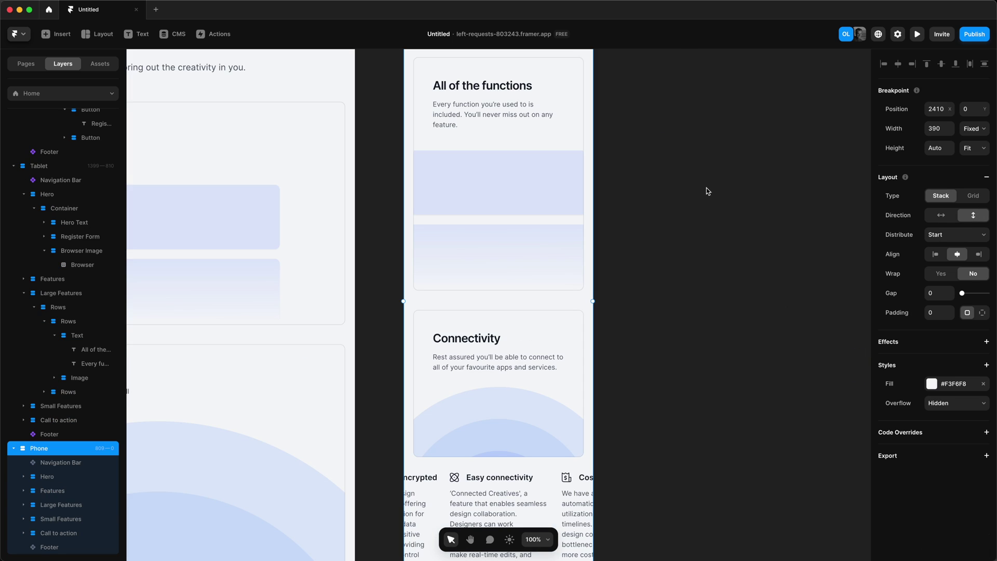
Insert the light Topbar Dropdown Menu navigation above the existing Navigation Bar in the Desktop breakpoint
{"action": "scroll", "coordinate": [541, 198], "scroll_direction": "up", "scroll_amount": 10}
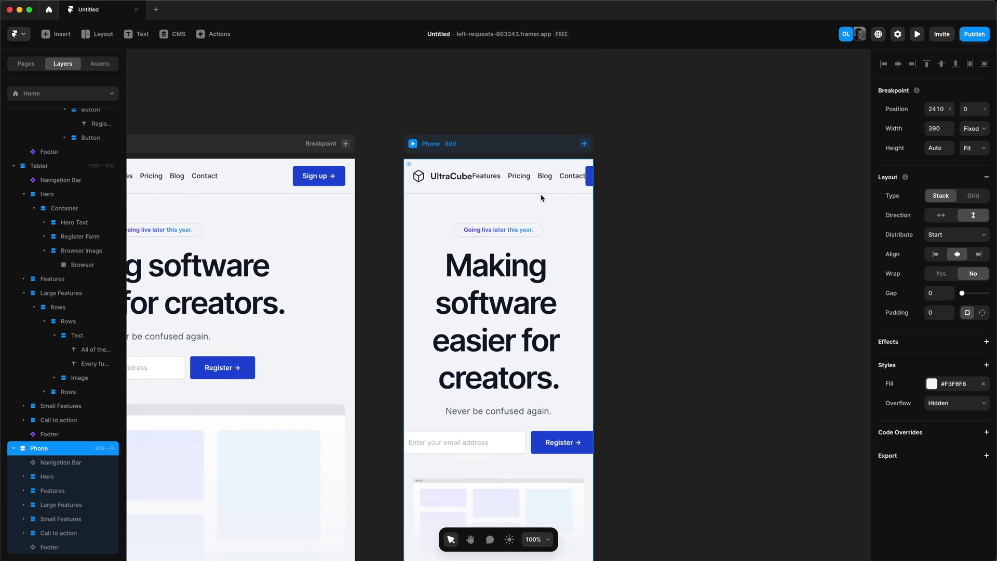
{"action": "scroll", "coordinate": [541, 198], "scroll_direction": "left", "scroll_amount": 8}
{"action": "scroll", "coordinate": [541, 198], "scroll_direction": "down", "scroll_amount": 2}
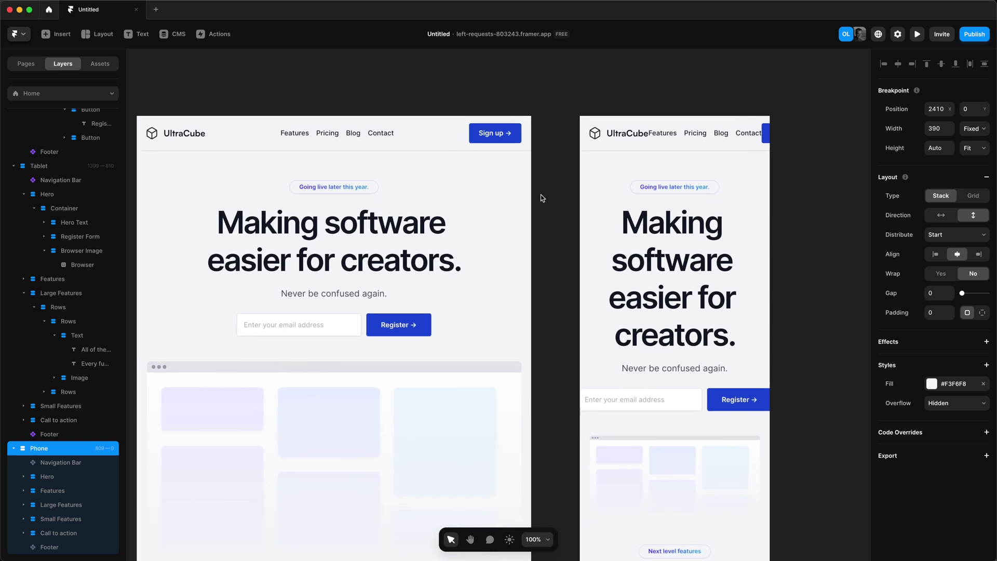
{"action": "scroll", "coordinate": [541, 198], "scroll_direction": "left", "scroll_amount": 2}
{"action": "scroll", "coordinate": [540, 198], "scroll_direction": "up", "scroll_amount": 1}
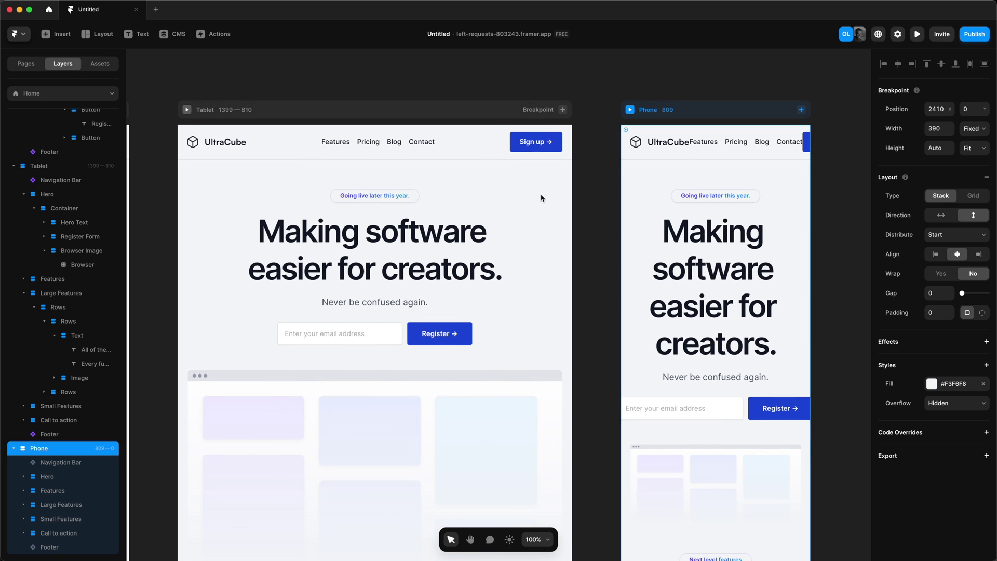
{"action": "scroll", "coordinate": [541, 196], "scroll_direction": "right", "scroll_amount": 4}
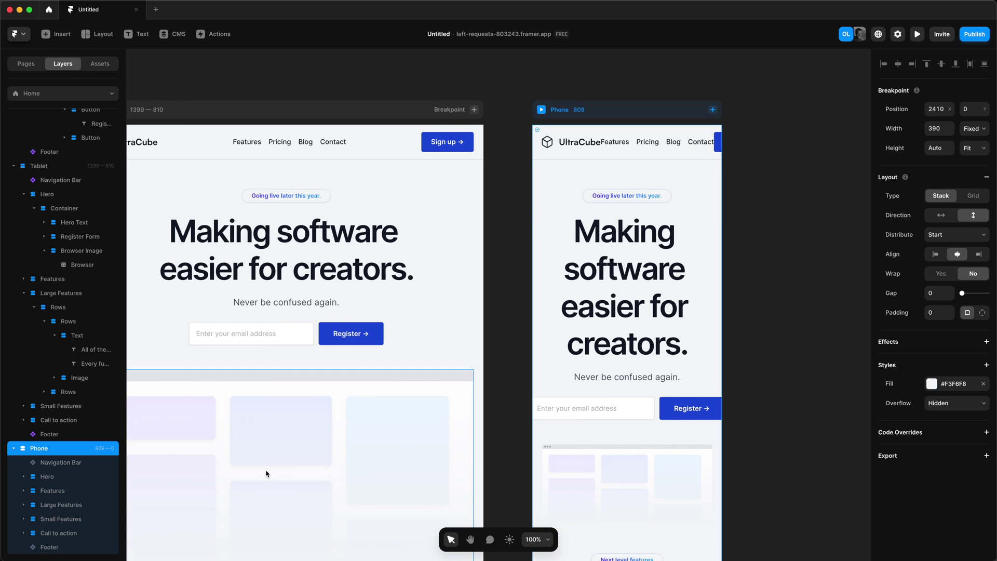
{"action": "left_click", "coordinate": [272, 147]}
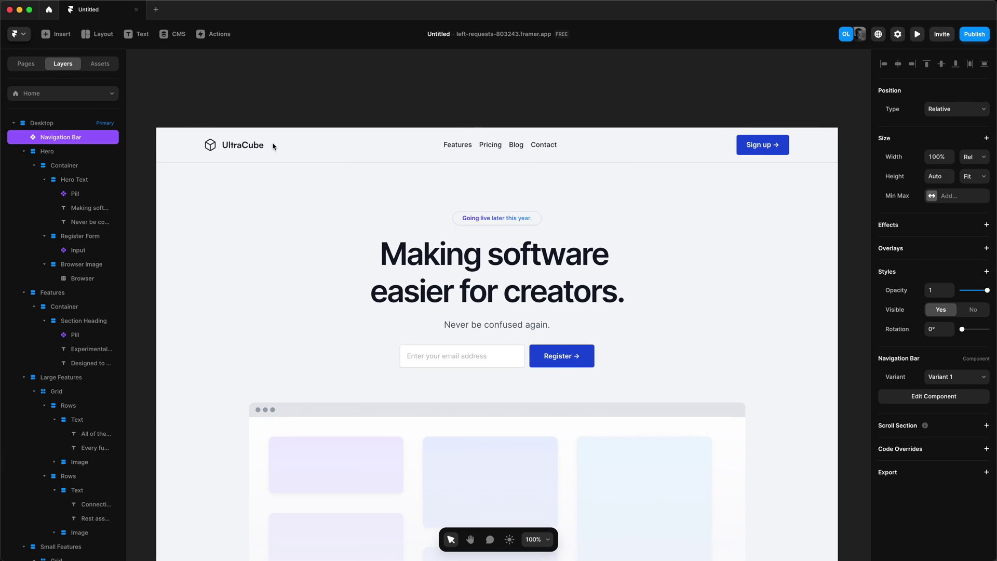
{"action": "left_click", "coordinate": [54, 34]}
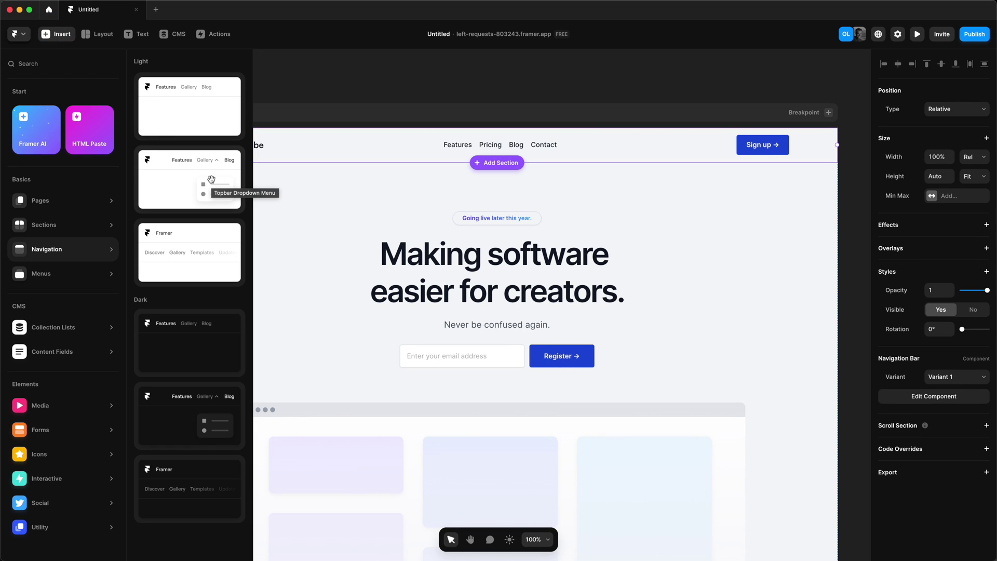
{"action": "left_click_drag", "start_coordinate": [193, 179], "coordinate": [365, 128]}
Edit the inserted navigation component, giving it the UltraCube logo and setting its Desktop fill to #F4F6F8
{"action": "left_click", "coordinate": [398, 180]}
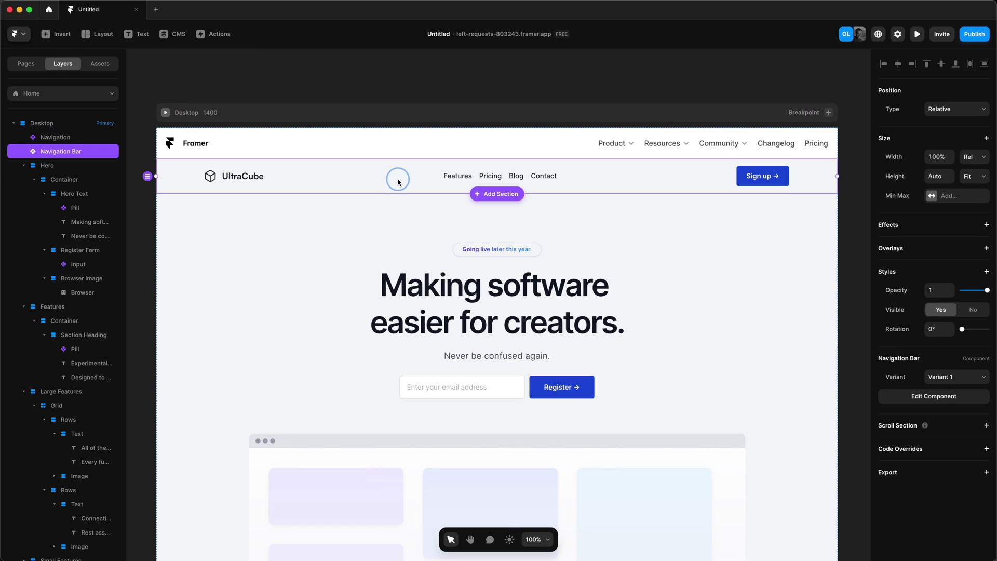
{"action": "double_click", "coordinate": [398, 182]}
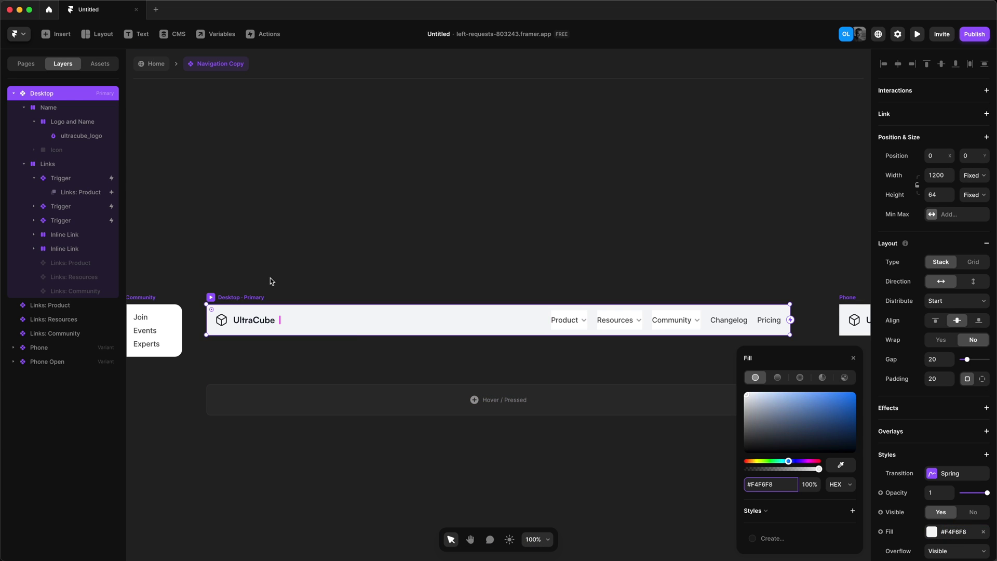
Unlink and replace all instances of the Product trigger in the Navigation Copy component so that it can be edited
{"action": "left_click", "coordinate": [569, 328]}
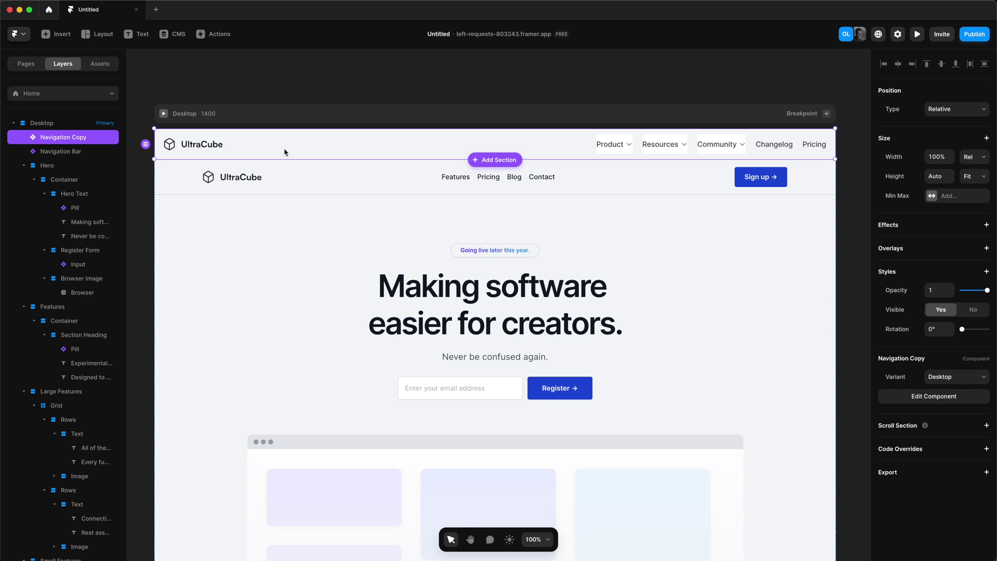
{"action": "right_click", "coordinate": [641, 327]}
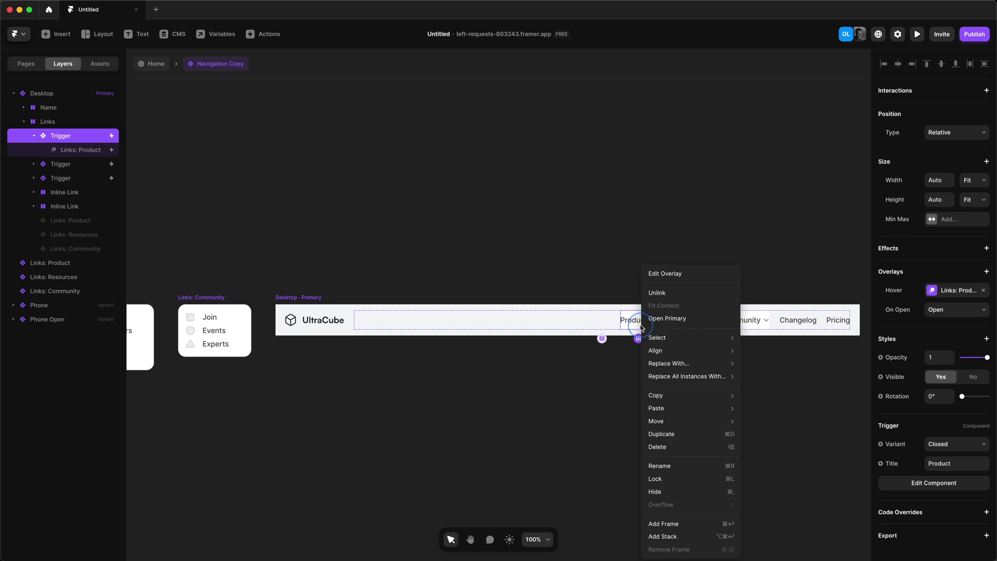
{"action": "key", "text": "Escape"}
{"action": "double_click", "coordinate": [634, 320]}
{"action": "left_click", "coordinate": [517, 322]}
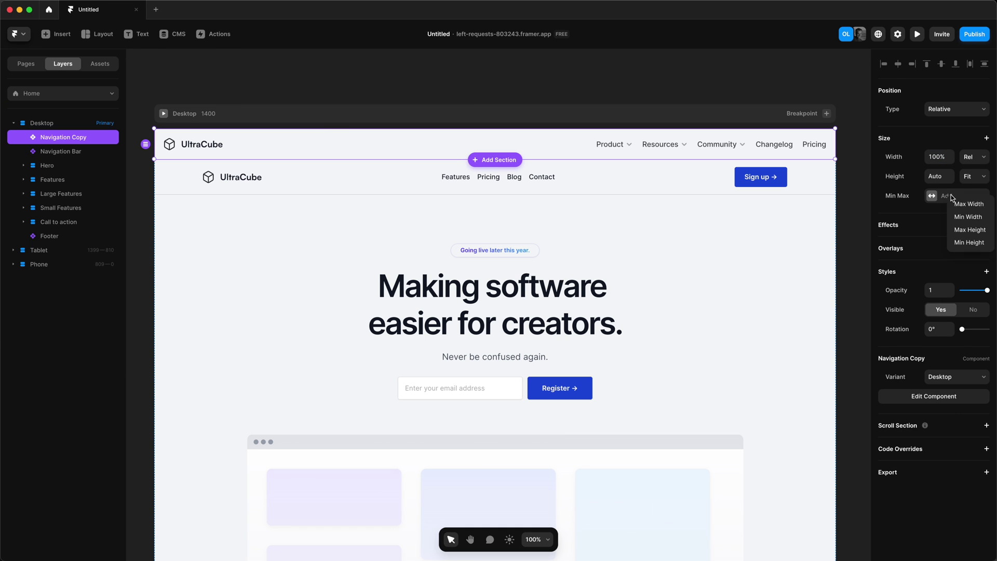
Try to limit the Navigation Copy's width with a Max Width of 1200 and a container around its Name and Links stacks
{"action": "key", "text": "Escape"}
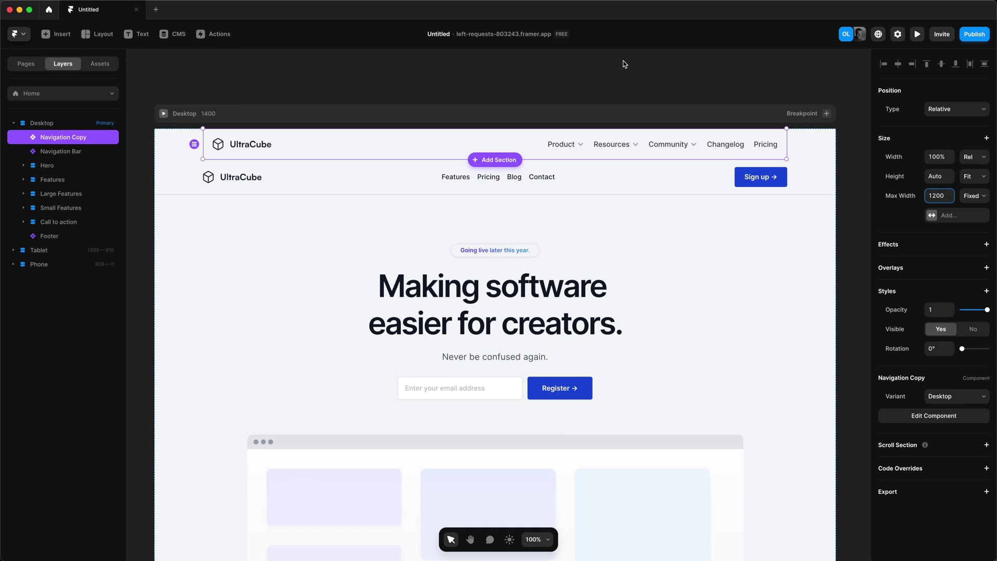
{"action": "double_click", "coordinate": [52, 137]}
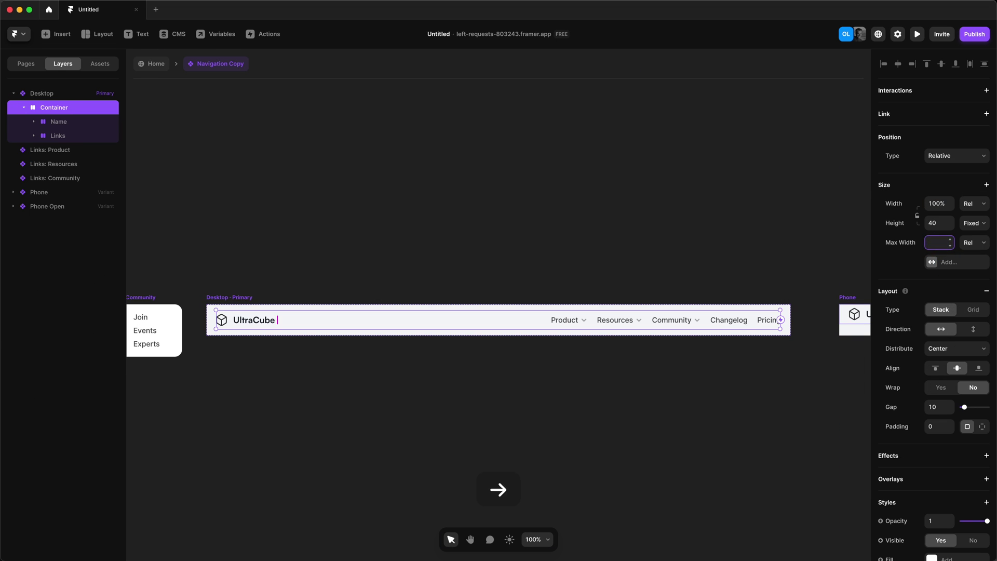
{"action": "scroll", "coordinate": [499, 322], "scroll_direction": "right", "scroll_amount": 10}
{"action": "left_click", "coordinate": [405, 326]}
{"action": "left_click", "coordinate": [950, 356]}
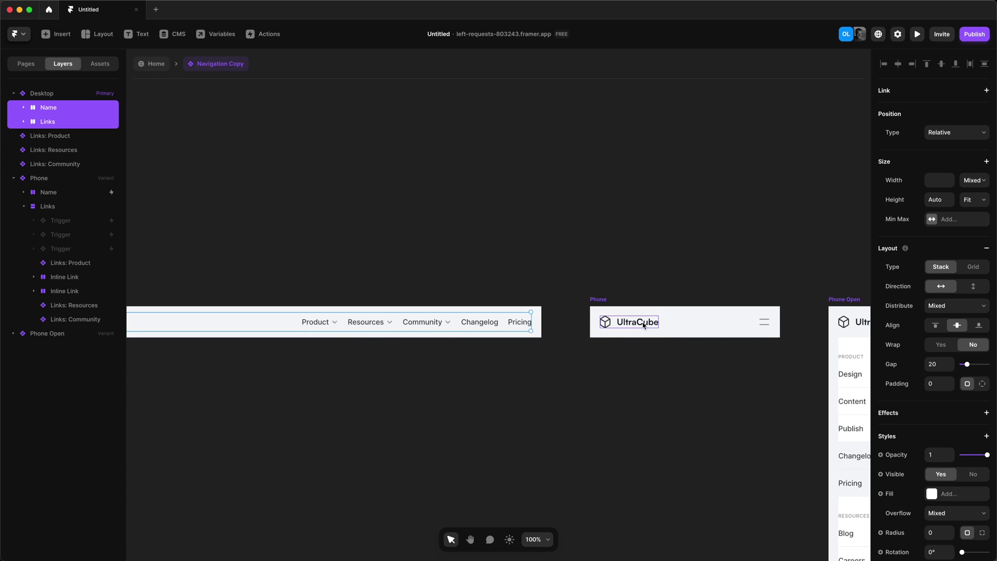
Unlink the Product and Resources link instances in the navigation's Phone Open variant for editing
{"action": "key", "text": "super+minus"}
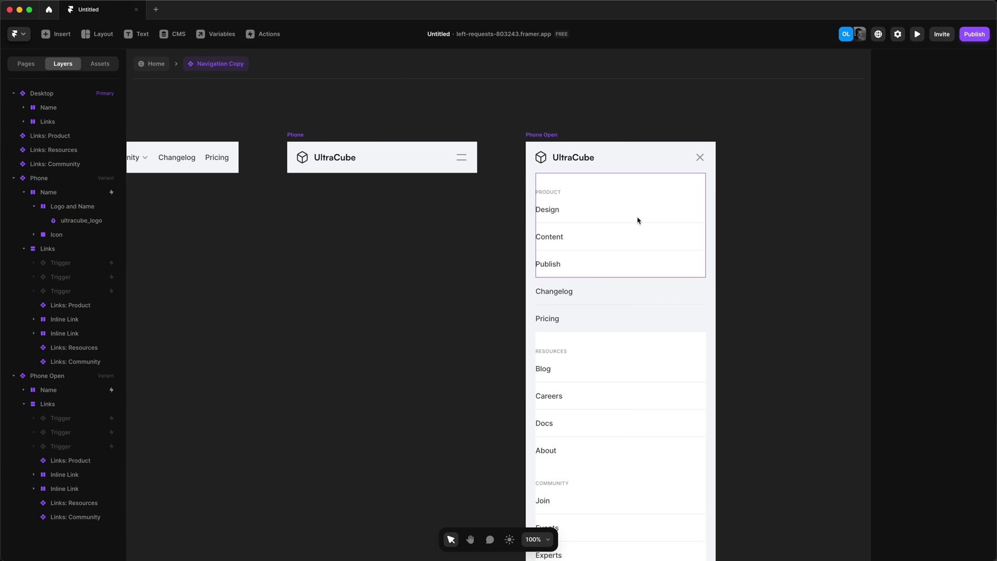
{"action": "double_click", "coordinate": [639, 218]}
{"action": "left_click", "coordinate": [520, 305]}
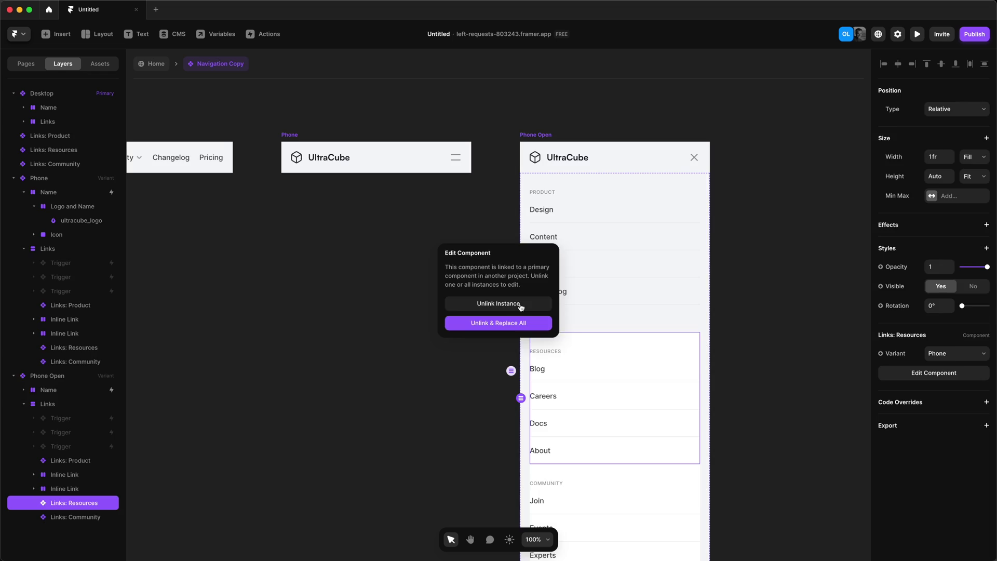
{"action": "left_click", "coordinate": [520, 305]}
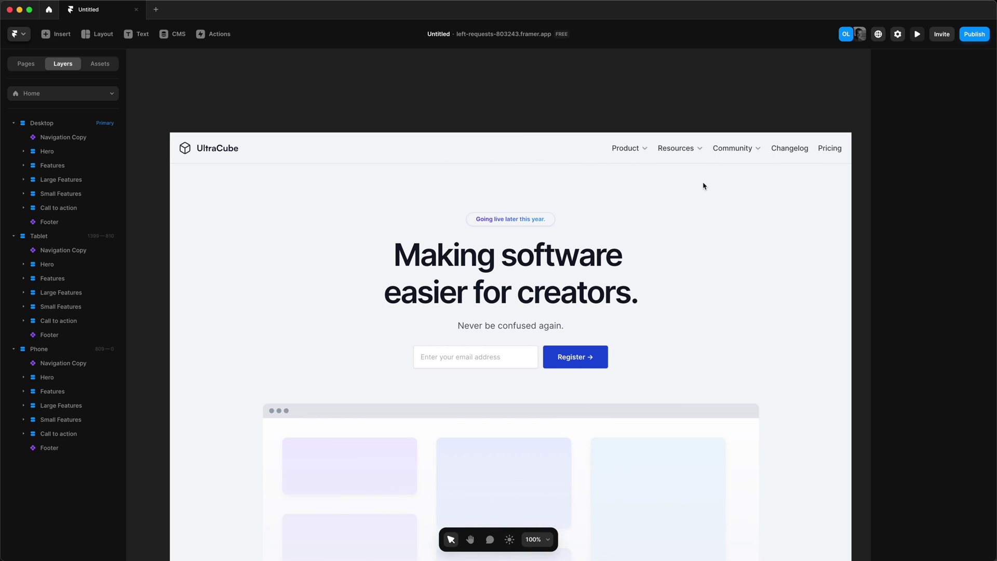
Review the Desktop page and the Phone breakpoint, checking the new navigation and how the hero section fits
{"action": "scroll", "coordinate": [704, 186], "scroll_direction": "down", "scroll_amount": 10}
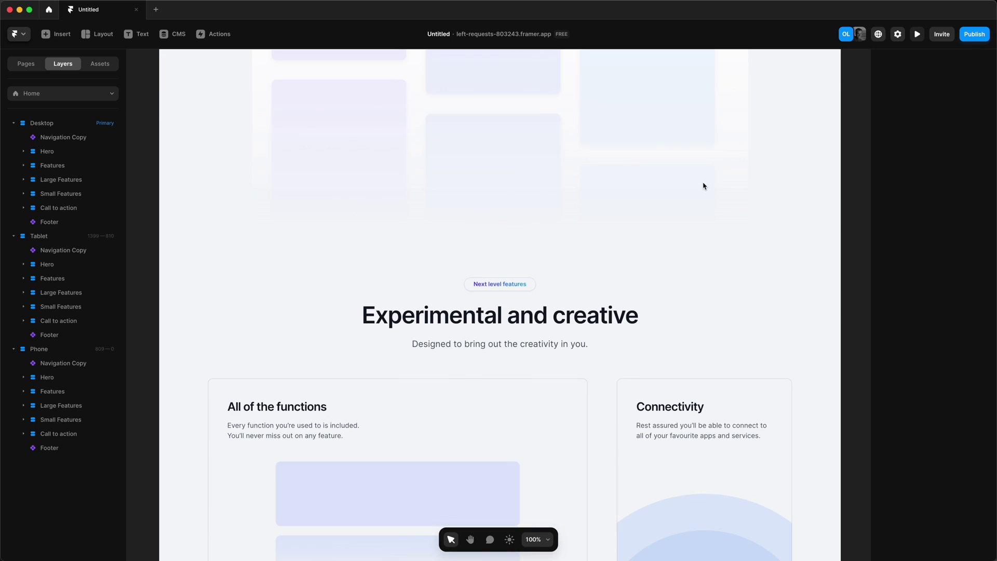
{"action": "scroll", "coordinate": [704, 186], "scroll_direction": "up", "scroll_amount": 5}
{"action": "scroll", "coordinate": [703, 186], "scroll_direction": "up", "scroll_amount": 5}
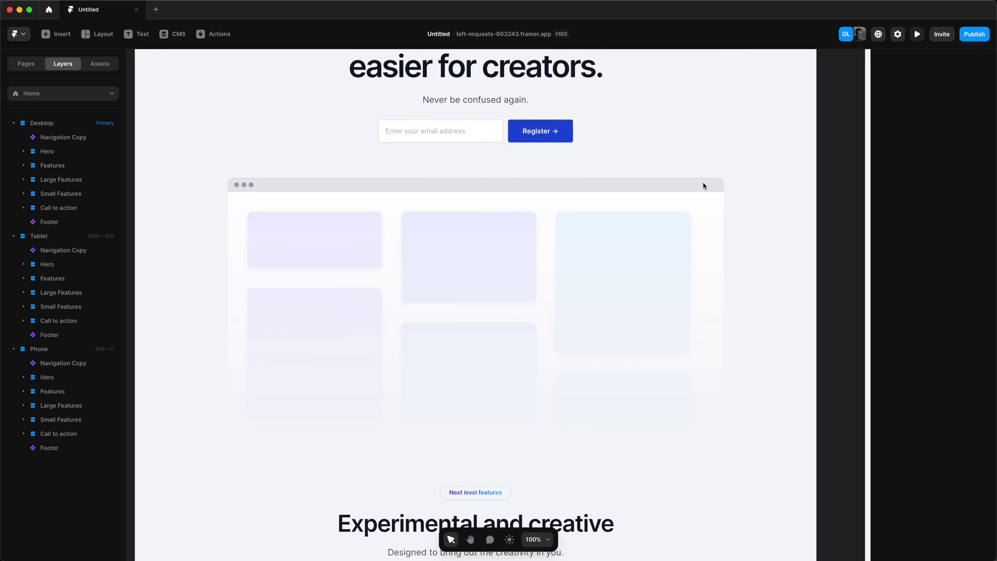
{"action": "scroll", "coordinate": [704, 186], "scroll_direction": "right", "scroll_amount": 15}
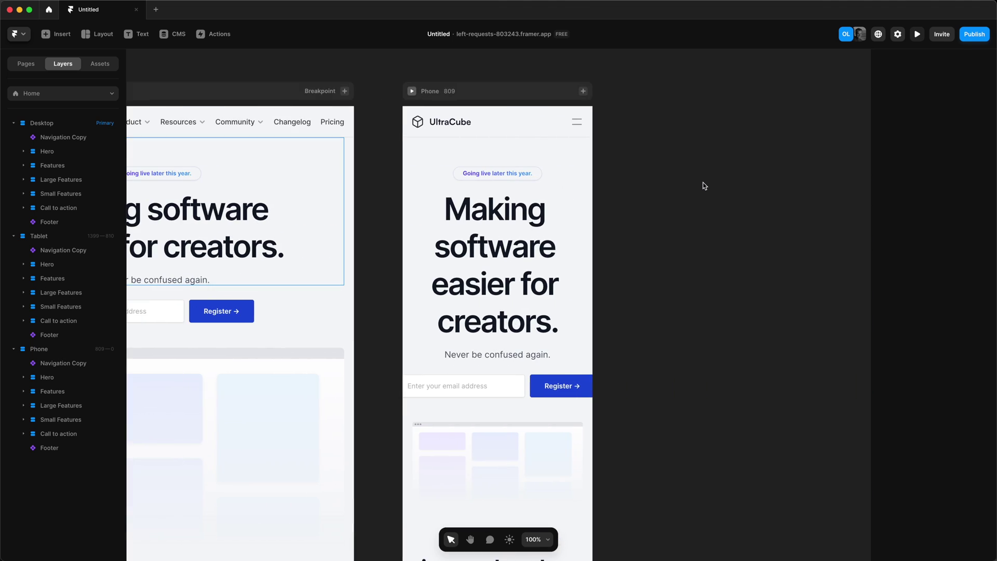
{"action": "scroll", "coordinate": [704, 186], "scroll_direction": "down", "scroll_amount": 3}
{"action": "scroll", "coordinate": [704, 186], "scroll_direction": "up", "scroll_amount": 5}
{"action": "scroll", "coordinate": [704, 186], "scroll_direction": "down", "scroll_amount": 1}
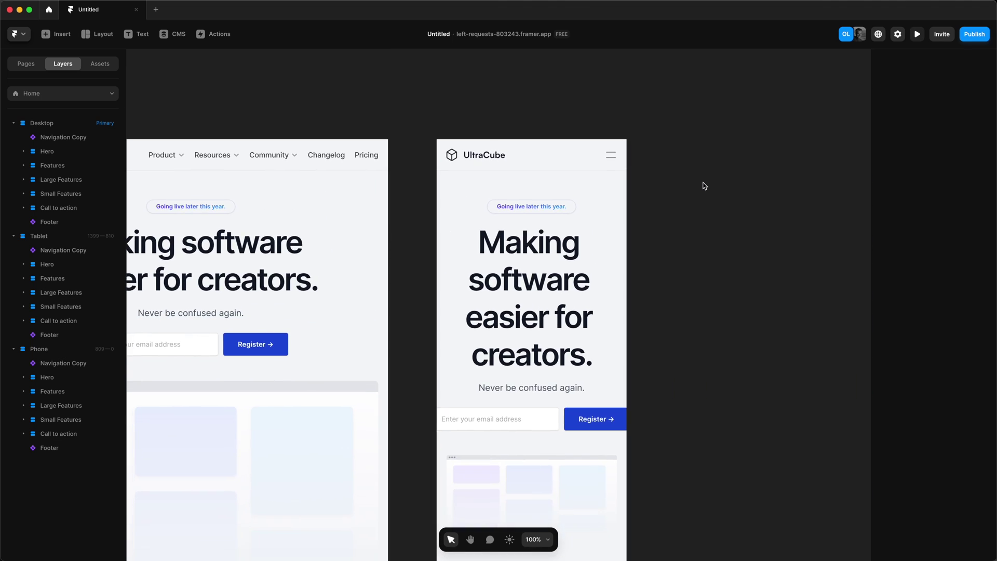
{"action": "scroll", "coordinate": [704, 186], "scroll_direction": "down", "scroll_amount": 1}
Add breakpoints to the Homepage Hero Title style used by the Phone title and check its M and S settings
{"action": "left_click", "coordinate": [531, 242]}
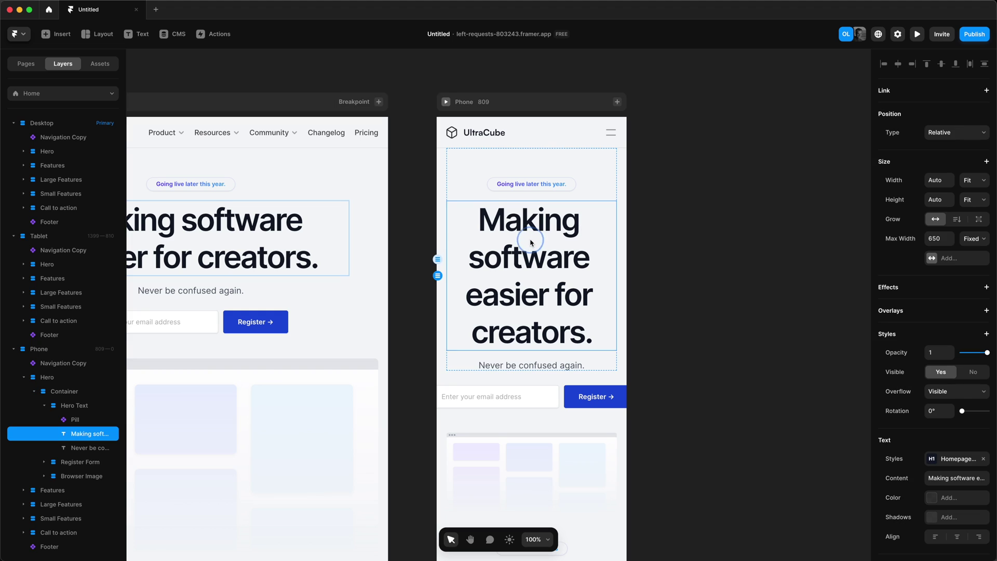
{"action": "left_click", "coordinate": [936, 462]}
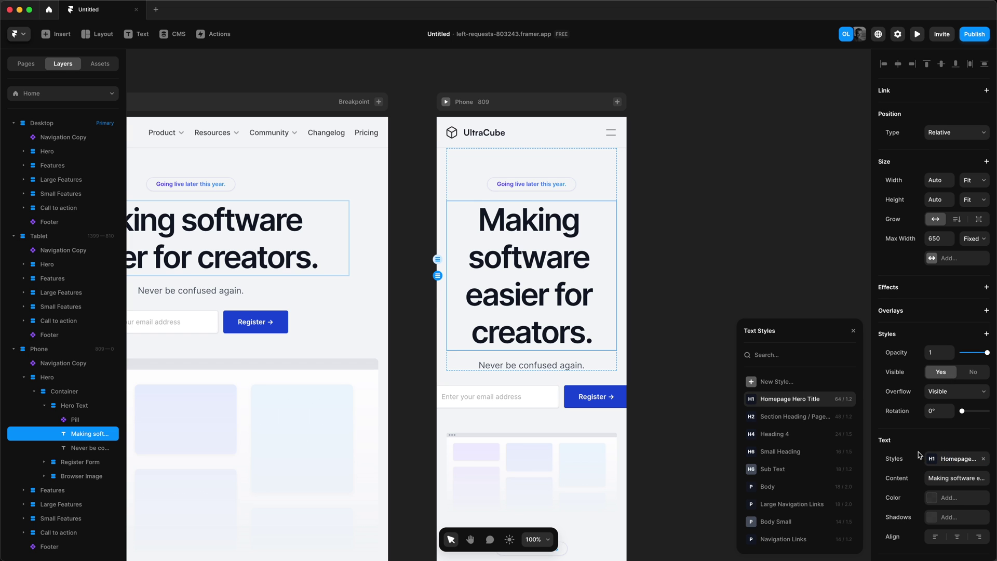
{"action": "left_click", "coordinate": [847, 406]}
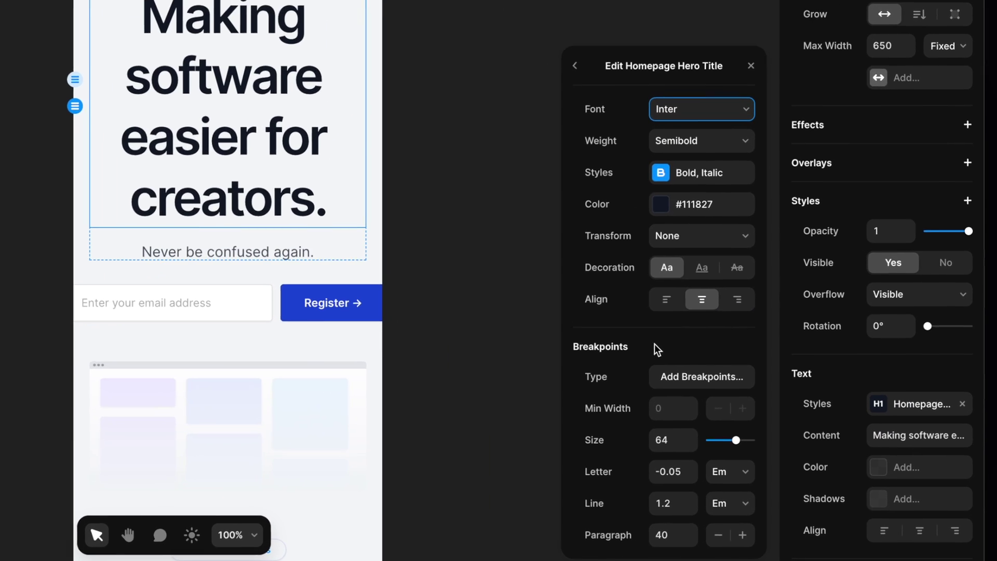
{"action": "left_click", "coordinate": [698, 377]}
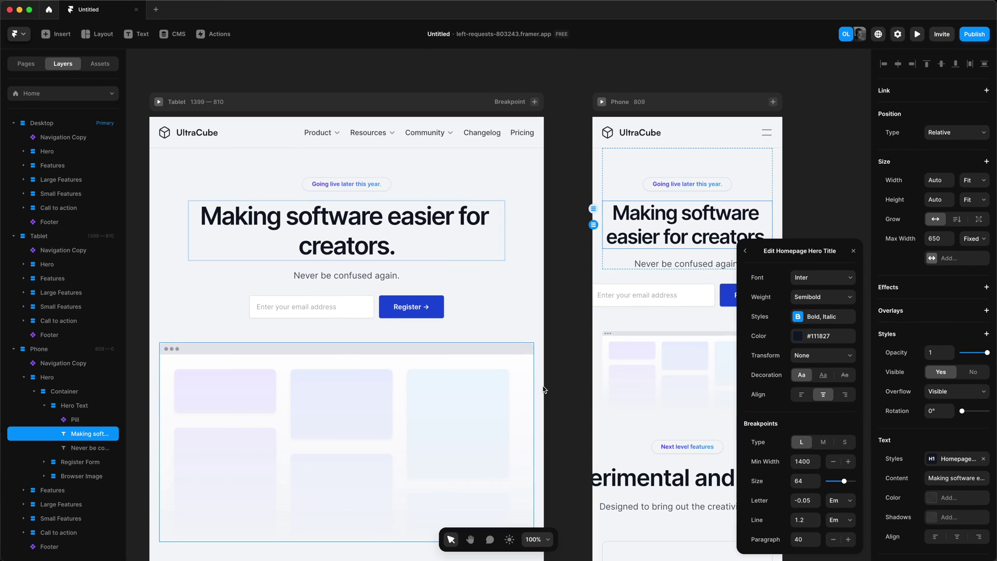
{"action": "left_click", "coordinate": [823, 442]}
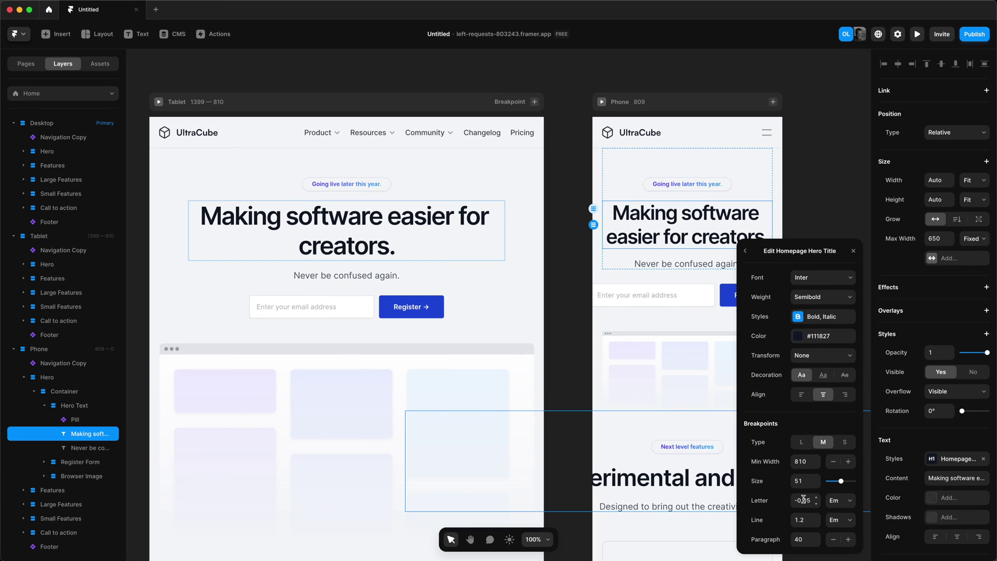
{"action": "left_click", "coordinate": [844, 442]}
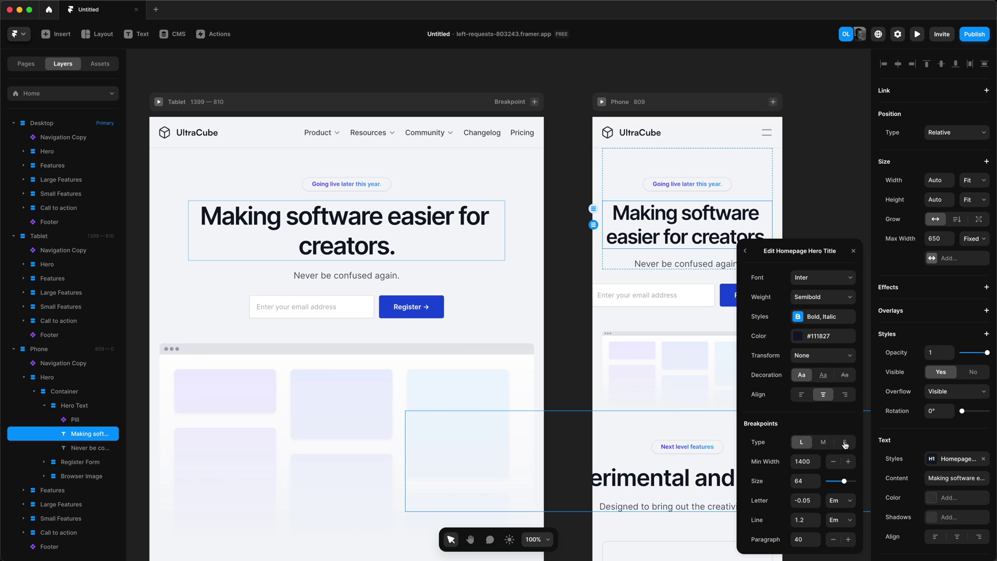
Edit the Sub Text style from the Phone hero subtitle and add breakpoints to it
{"action": "left_click", "coordinate": [672, 266]}
{"action": "left_click", "coordinate": [931, 438]}
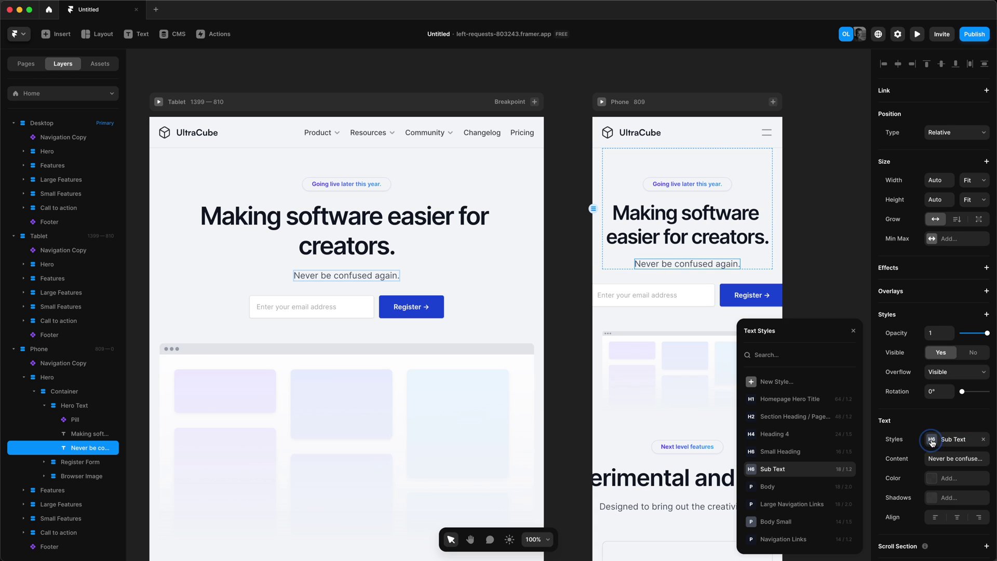
{"action": "left_click", "coordinate": [847, 469]}
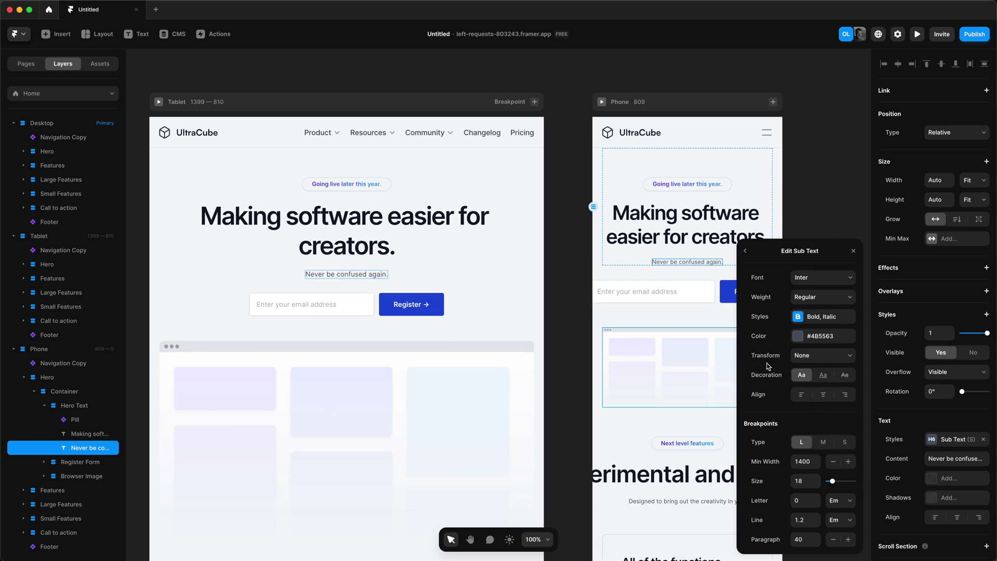
Set the Sub Text style's size to 14 at the S breakpoint and 16 at the M breakpoint
{"action": "left_click", "coordinate": [846, 442]}
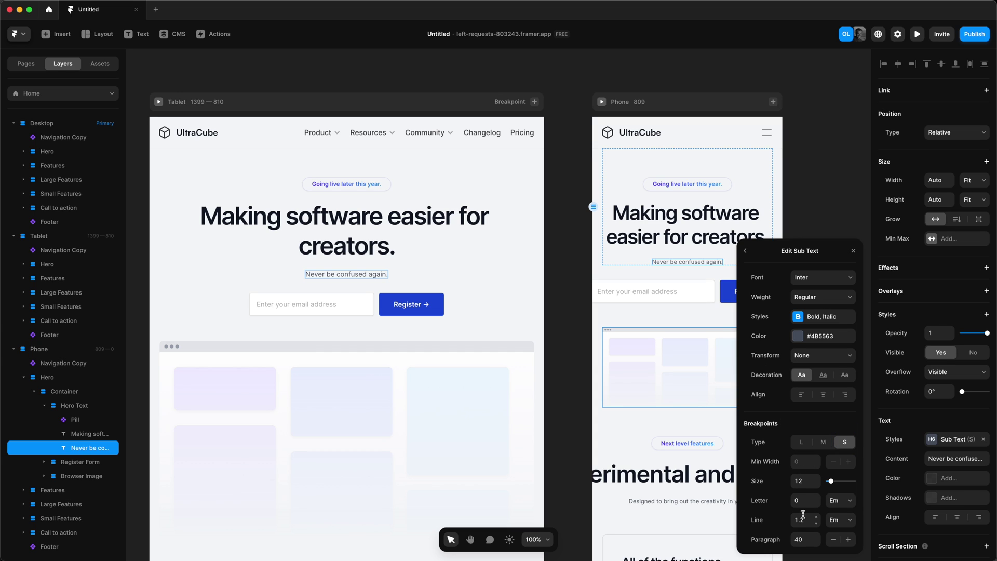
{"action": "left_click", "coordinate": [804, 481]}
{"action": "key", "text": "Up"}
{"action": "key", "text": "Up"}
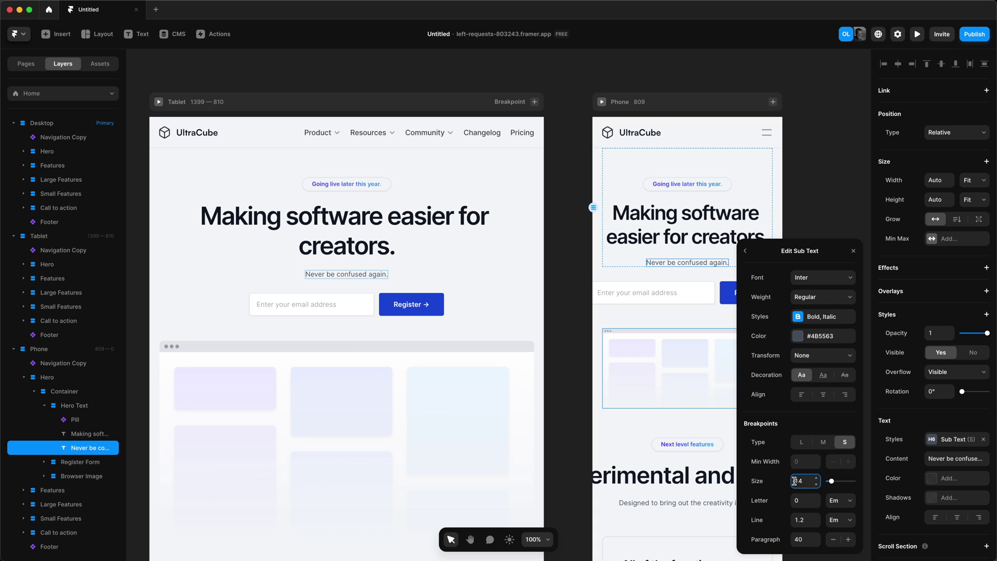
{"action": "left_click", "coordinate": [824, 442]}
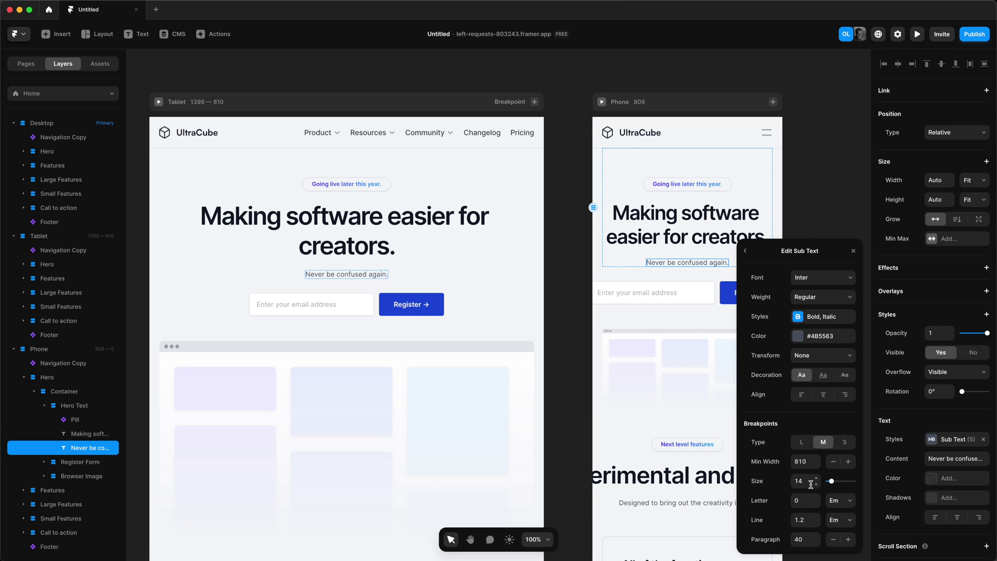
{"action": "left_click", "coordinate": [811, 485]}
{"action": "key", "text": "Up"}
{"action": "key", "text": "Up"}
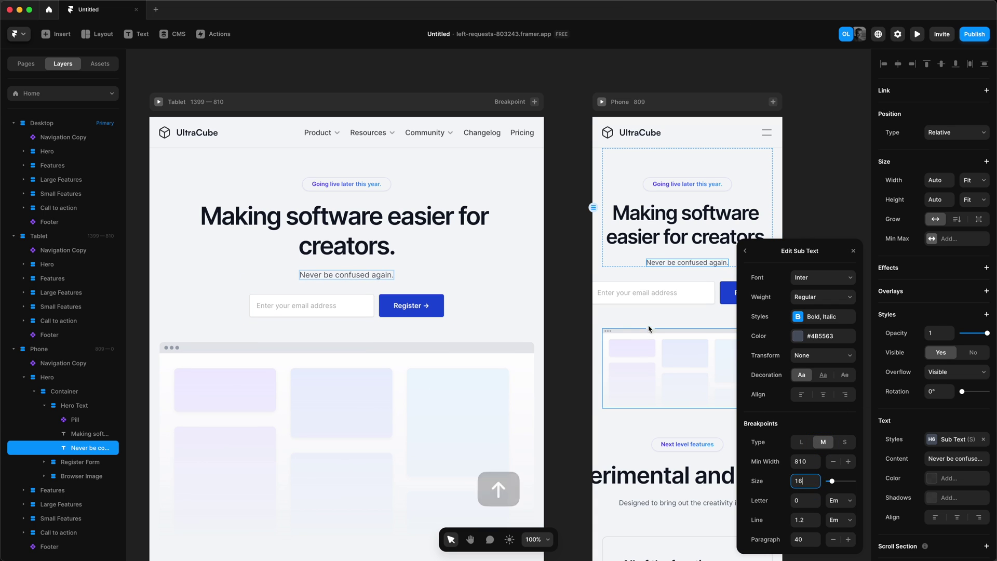
Switch the Phone hero's email Input component to a vertical layout
{"action": "left_click", "coordinate": [676, 299]}
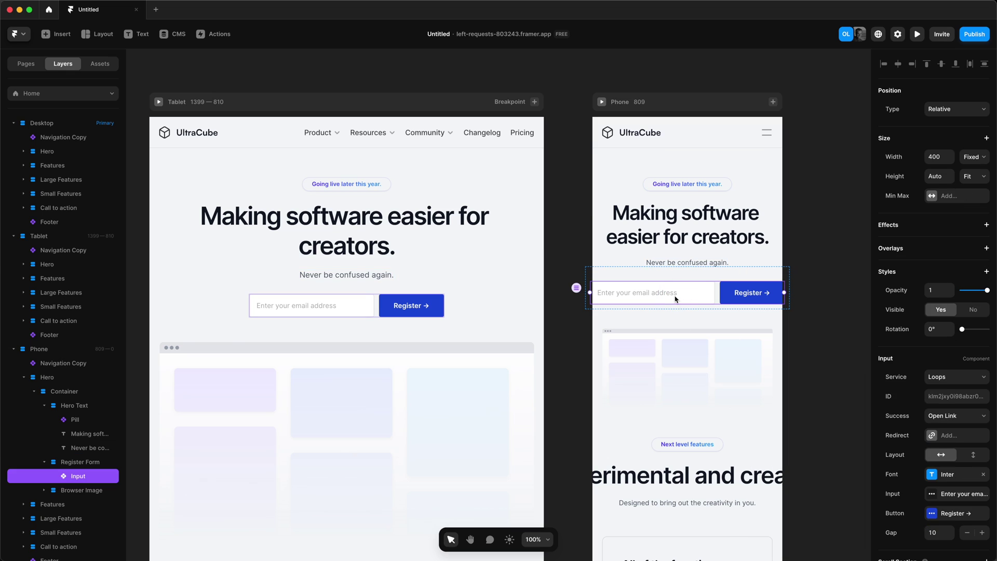
{"action": "scroll", "coordinate": [939, 395], "scroll_direction": "down", "scroll_amount": 2}
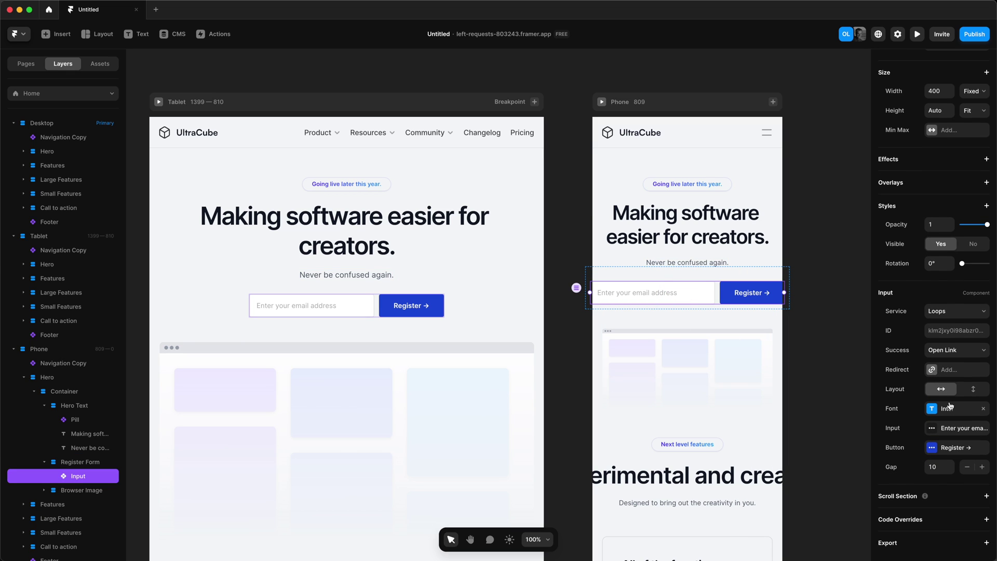
{"action": "left_click", "coordinate": [974, 390]}
Set the width of the Phone hero's Register Form stack to 100%
{"action": "left_click", "coordinate": [75, 463]}
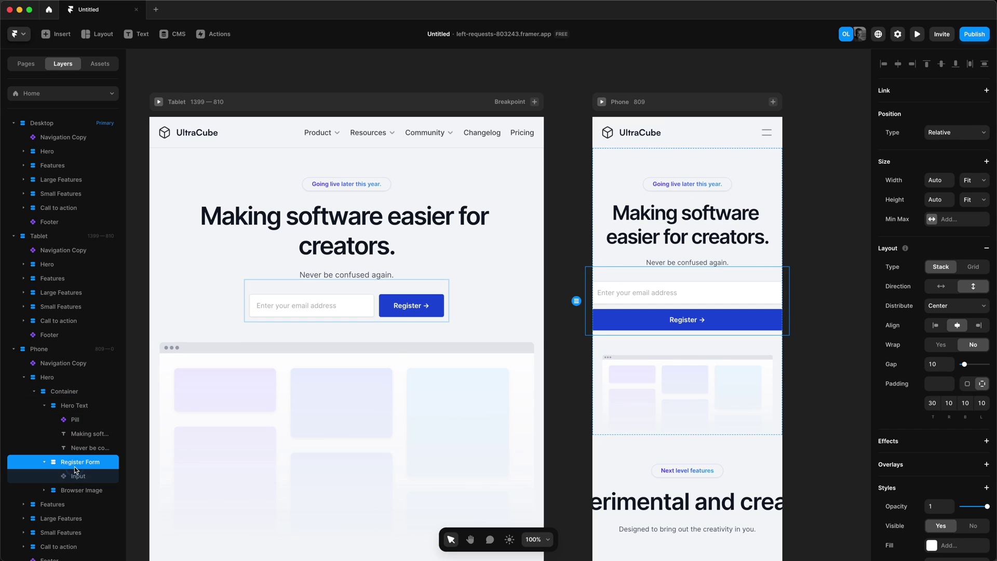
{"action": "left_click", "coordinate": [938, 180]}
{"action": "type", "text": "100%"}
{"action": "key", "text": "Return"}
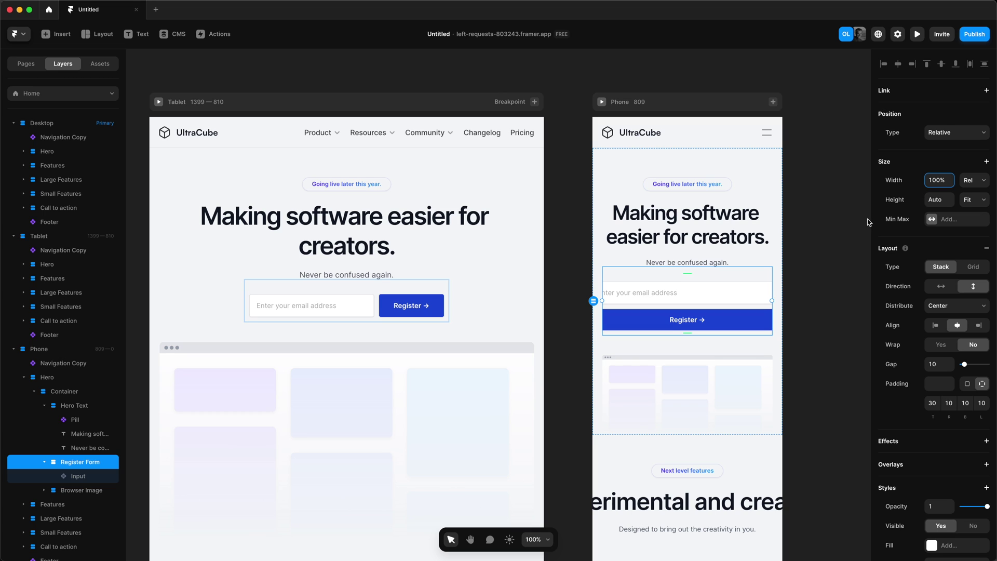
Set the width of the Input component inside the Phone Register Form to 100%
{"action": "left_click", "coordinate": [78, 477]}
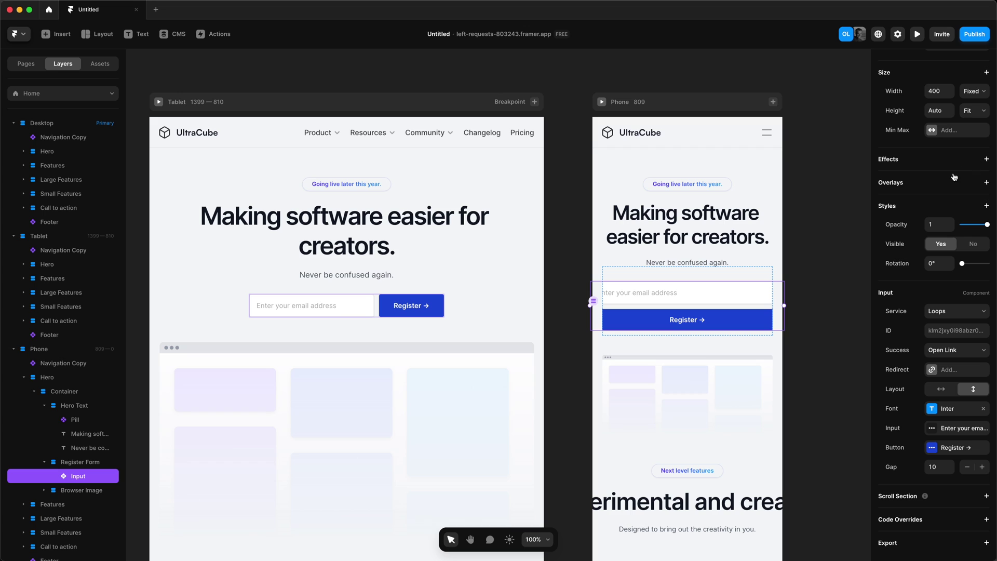
{"action": "scroll", "coordinate": [938, 172], "scroll_direction": "up", "scroll_amount": 3}
{"action": "left_click", "coordinate": [937, 157]}
{"action": "type", "text": "100%"}
{"action": "key", "text": "Return"}
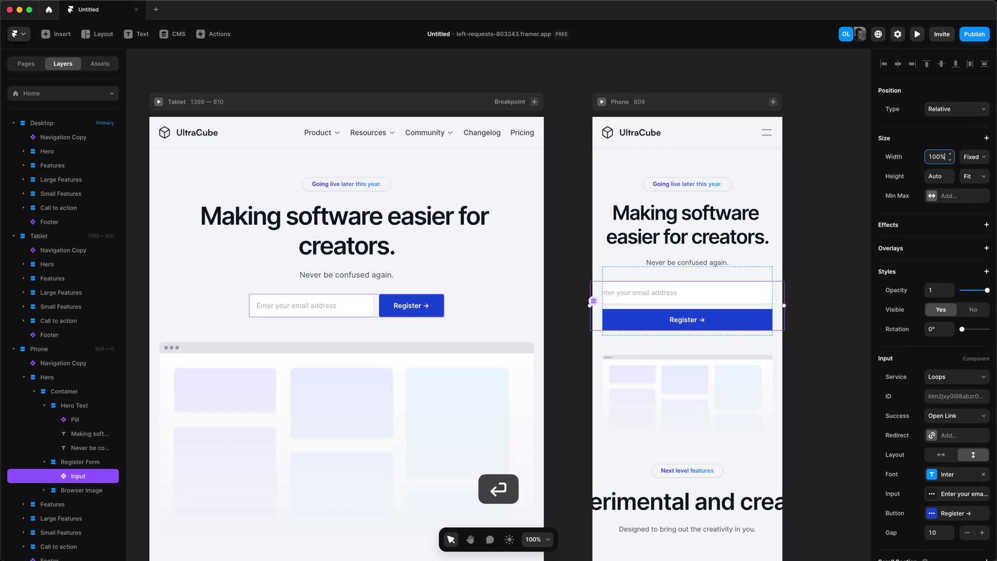
{"action": "left_click", "coordinate": [827, 231]}
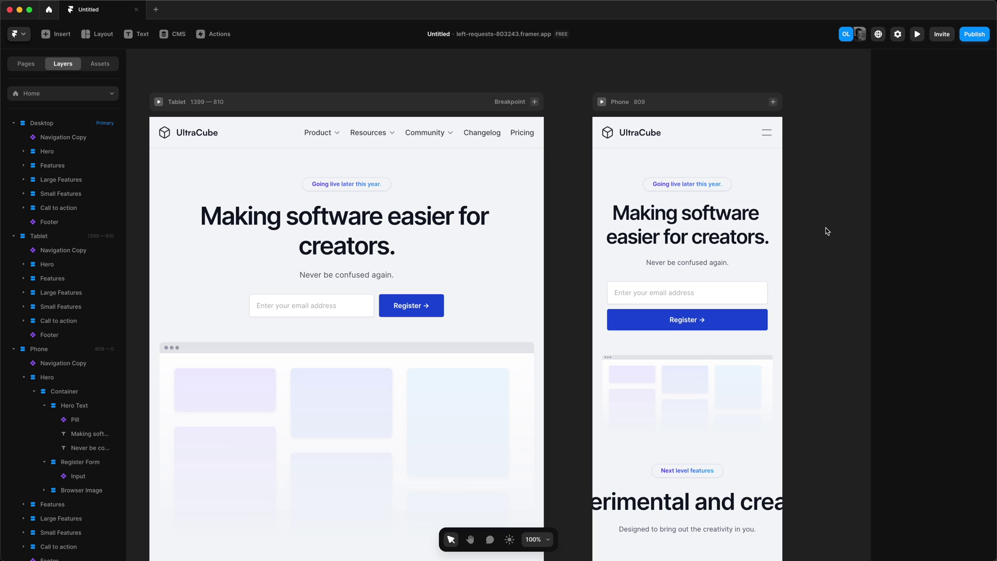
Set the width of the Desktop page's Features section to 100%
{"action": "scroll", "coordinate": [764, 227], "scroll_direction": "down", "scroll_amount": 5}
{"action": "left_click", "coordinate": [376, 249]}
{"action": "key", "text": "super+minus"}
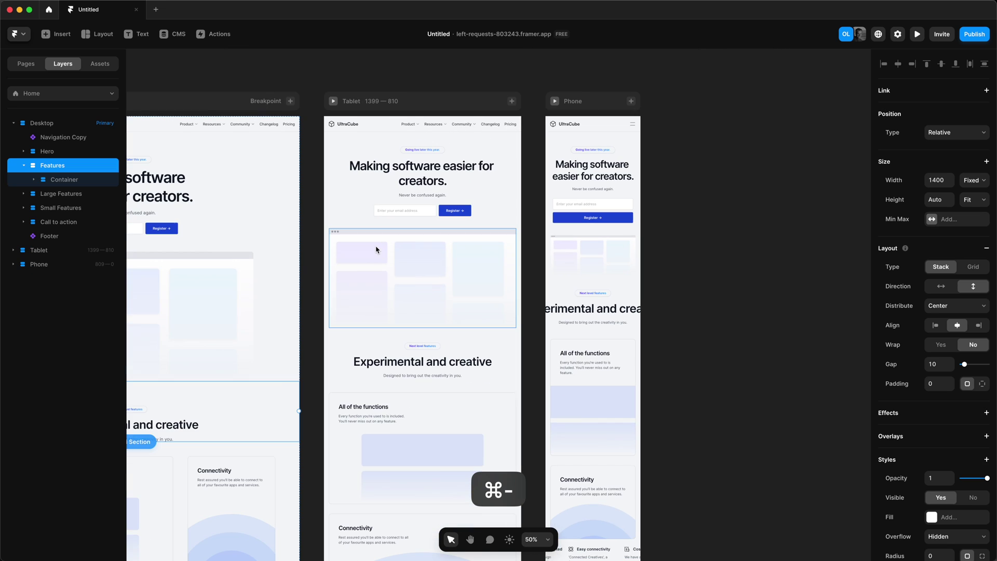
{"action": "scroll", "coordinate": [377, 250], "scroll_direction": "left", "scroll_amount": 5}
{"action": "scroll", "coordinate": [366, 291], "scroll_direction": "down", "scroll_amount": 3}
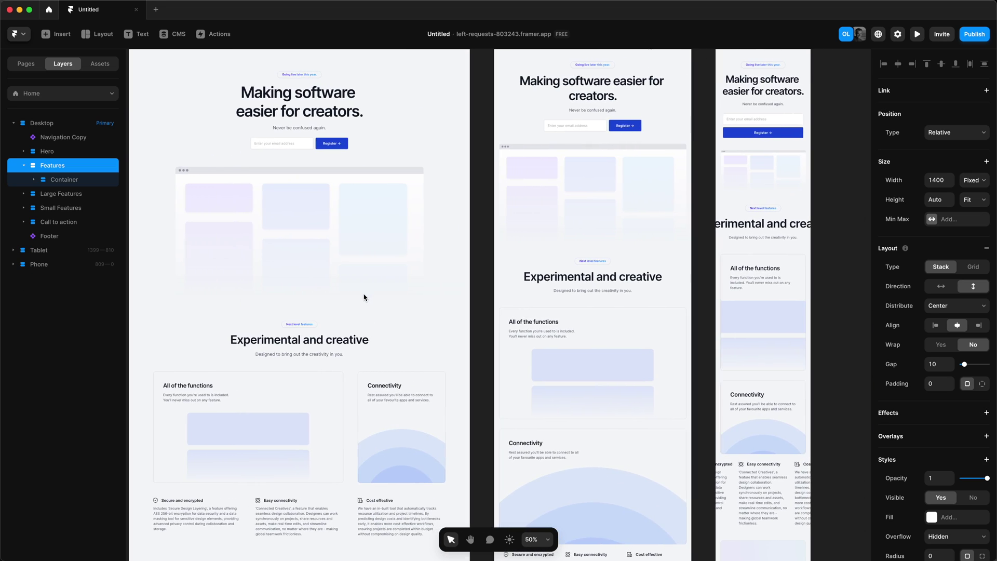
{"action": "scroll", "coordinate": [364, 314], "scroll_direction": "right", "scroll_amount": 1}
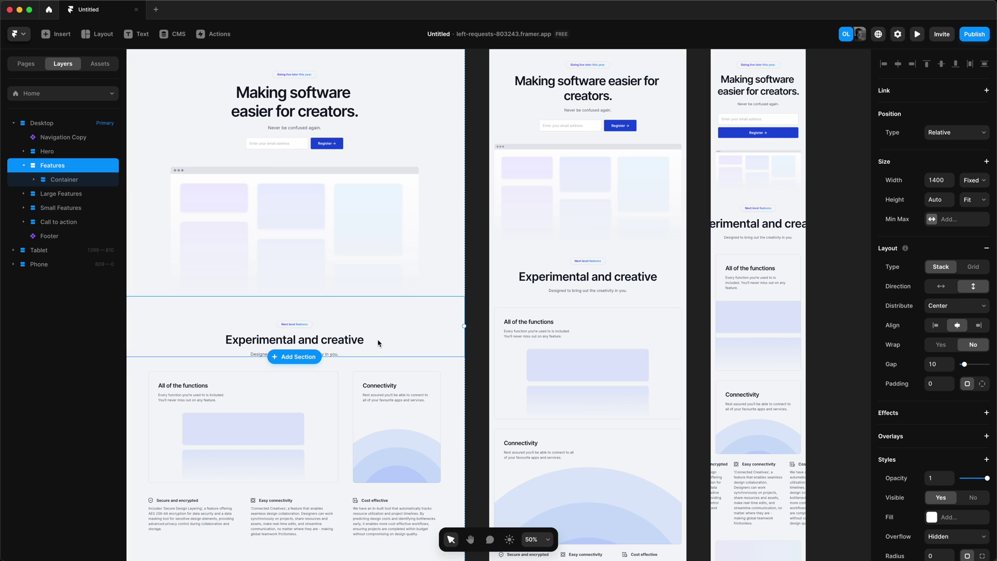
{"action": "left_click", "coordinate": [939, 180]}
{"action": "type", "text": "100%"}
{"action": "key", "text": "Return"}
Edit the Section Heading text style from the Phone "Experimental and creative" title and add breakpoints to it
{"action": "left_click", "coordinate": [758, 64]}
{"action": "scroll", "coordinate": [675, 291], "scroll_direction": "down", "scroll_amount": 3}
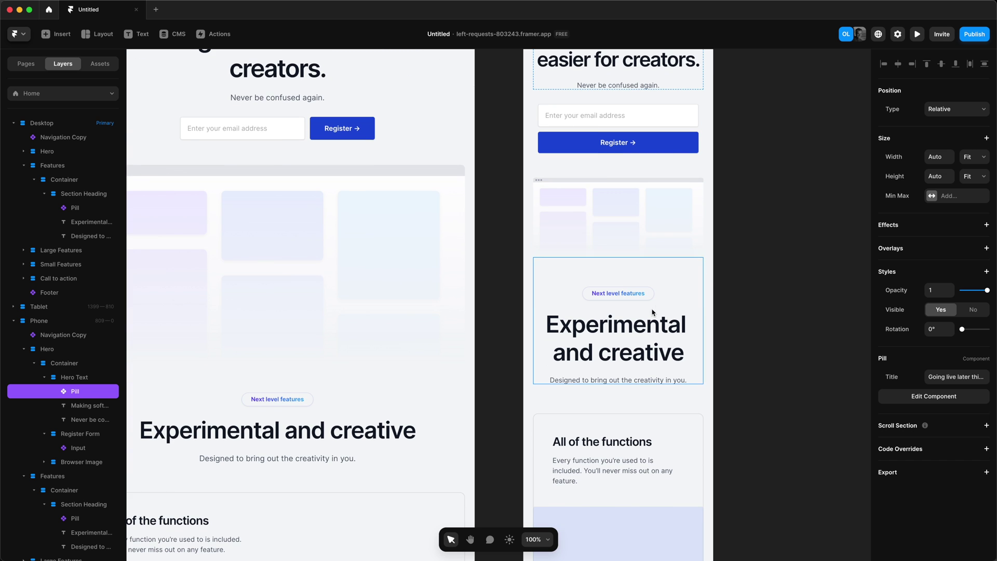
{"action": "left_click", "coordinate": [669, 335]}
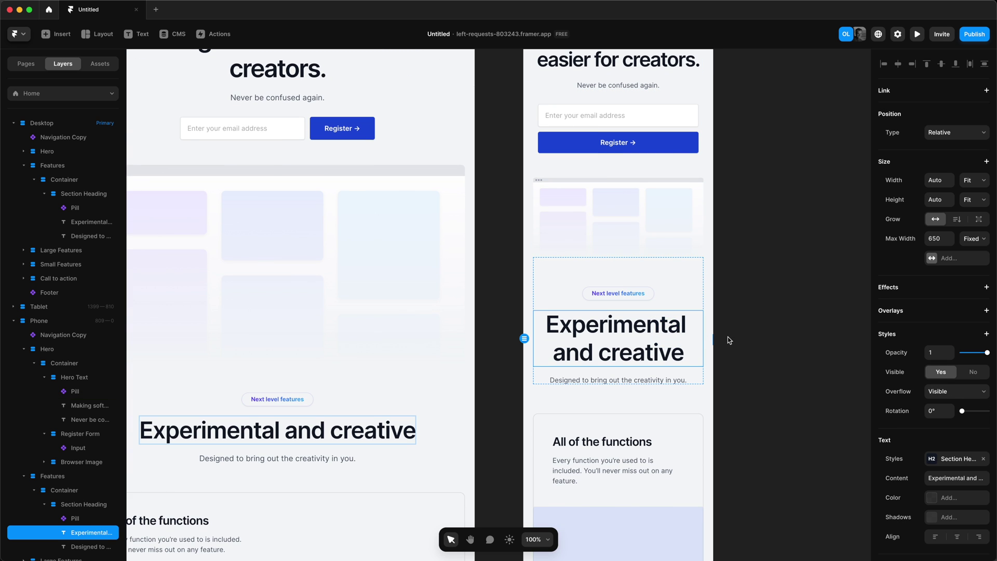
{"action": "left_click", "coordinate": [940, 462]}
{"action": "left_click", "coordinate": [847, 417]}
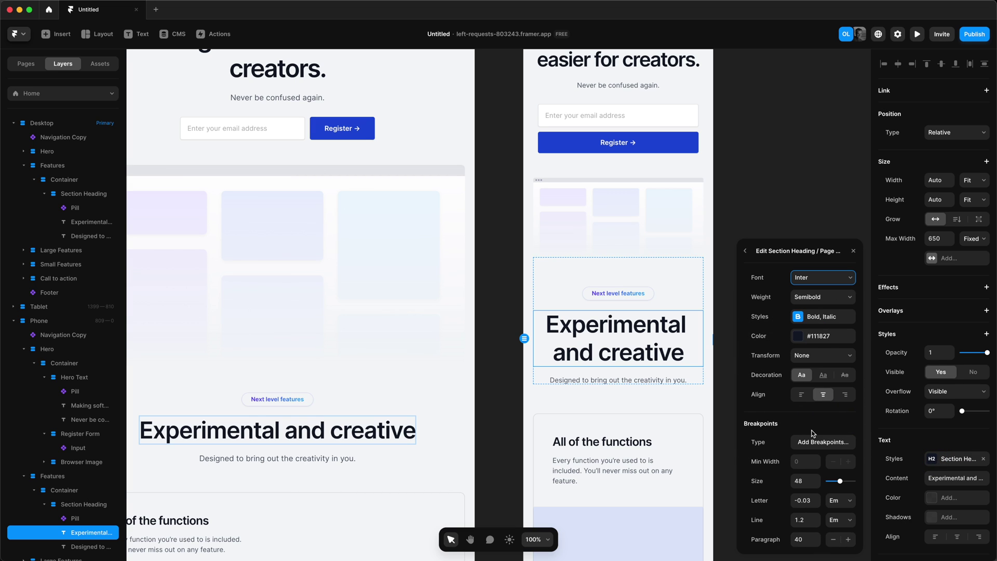
{"action": "left_click", "coordinate": [823, 442]}
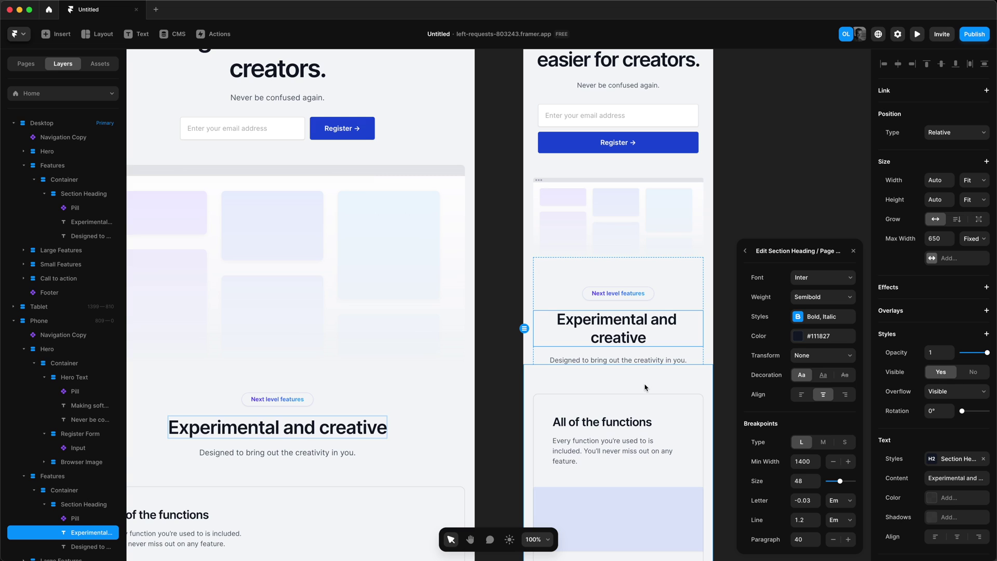
Add breakpoints to the Heading 4 style used by Phone's "All of the functions" title and set its M size to 20
{"action": "scroll", "coordinate": [639, 380], "scroll_direction": "down", "scroll_amount": 2}
{"action": "left_click", "coordinate": [631, 370]}
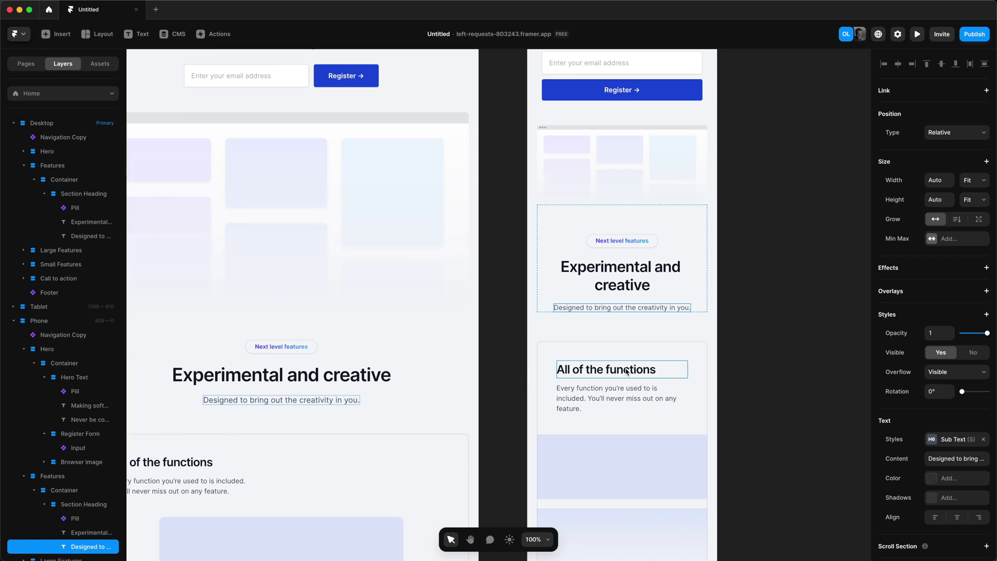
{"action": "left_click", "coordinate": [946, 440]}
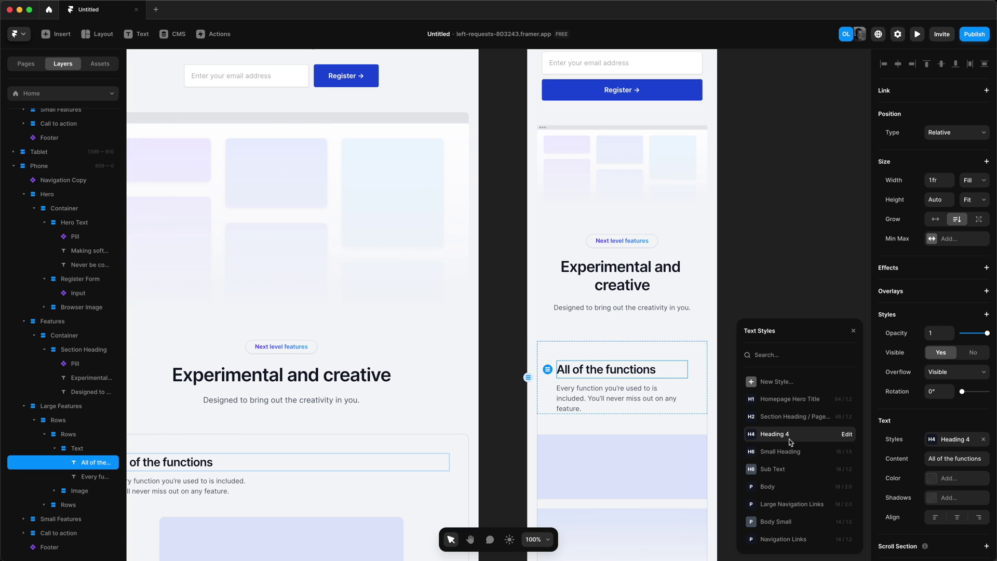
{"action": "left_click", "coordinate": [847, 435]}
{"action": "left_click", "coordinate": [818, 442]}
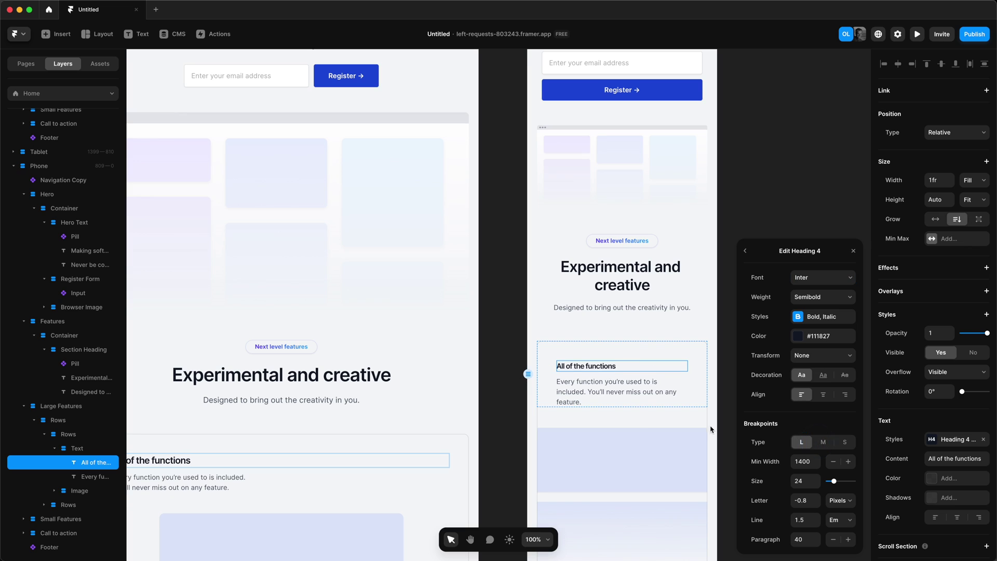
{"action": "left_click", "coordinate": [828, 443]}
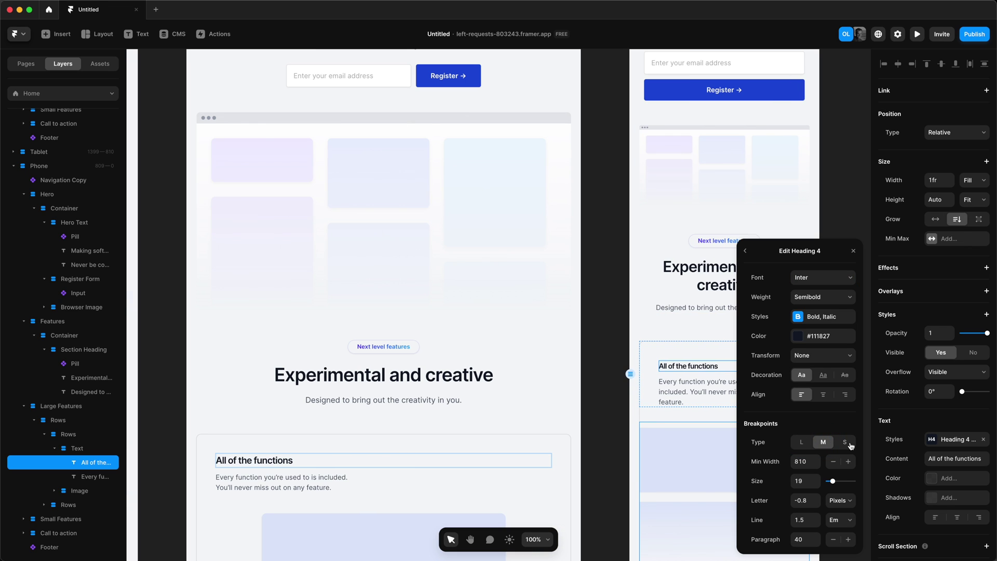
{"action": "left_click", "coordinate": [809, 479]}
{"action": "key", "text": "Up"}
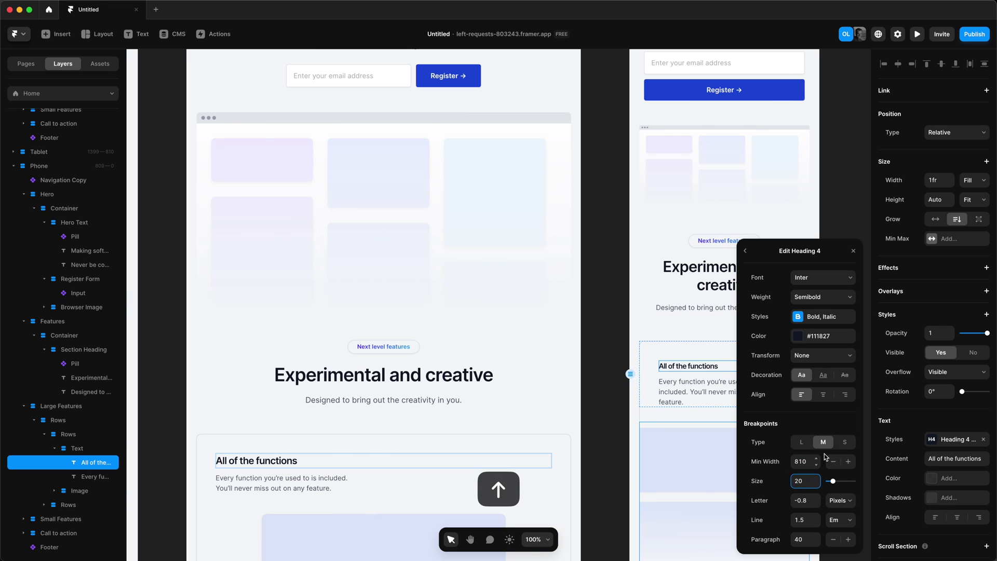
Set Heading 4's size to 16 at the S breakpoint and adjust its letter spacing there
{"action": "left_click", "coordinate": [844, 442]}
{"action": "left_click", "coordinate": [805, 481]}
{"action": "key", "text": "Up"}
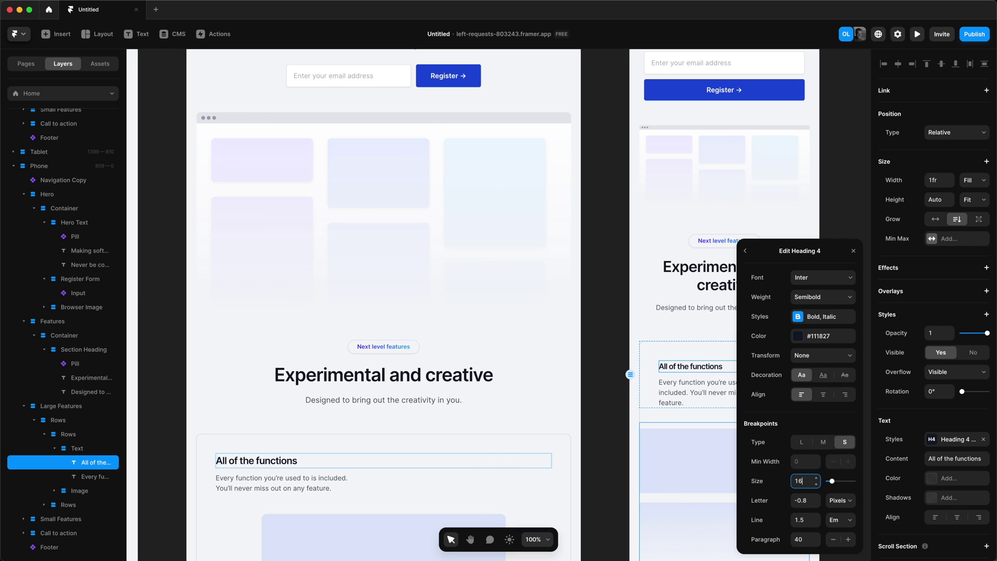
{"action": "key", "text": "Up"}
{"action": "key", "text": "Up"}
{"action": "key", "text": "Up"}
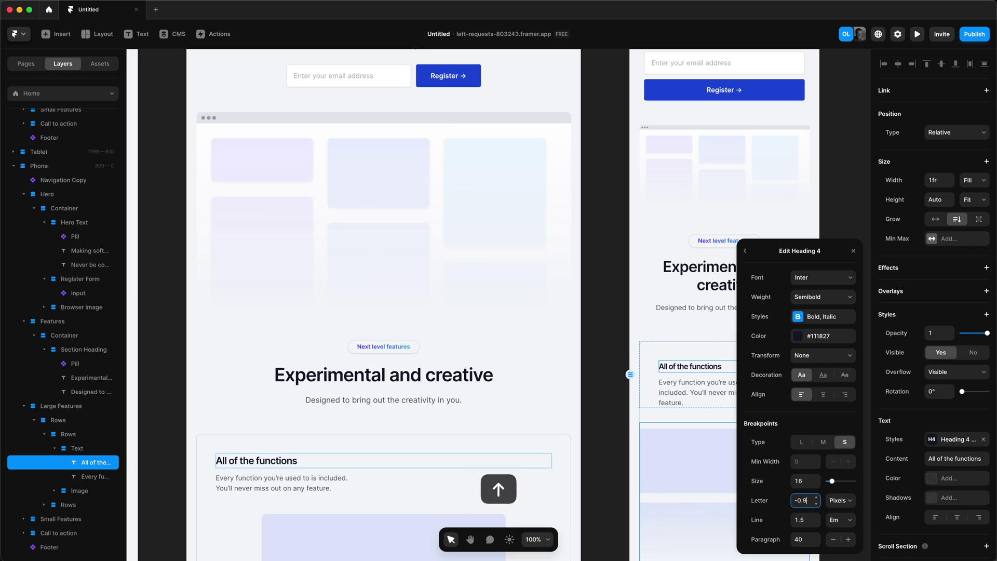
Add breakpoints to the Body Small style used by the first Phone feature card's description and enlarge its M and S sizes
{"action": "left_click", "coordinate": [707, 390]}
{"action": "left_click", "coordinate": [956, 459]}
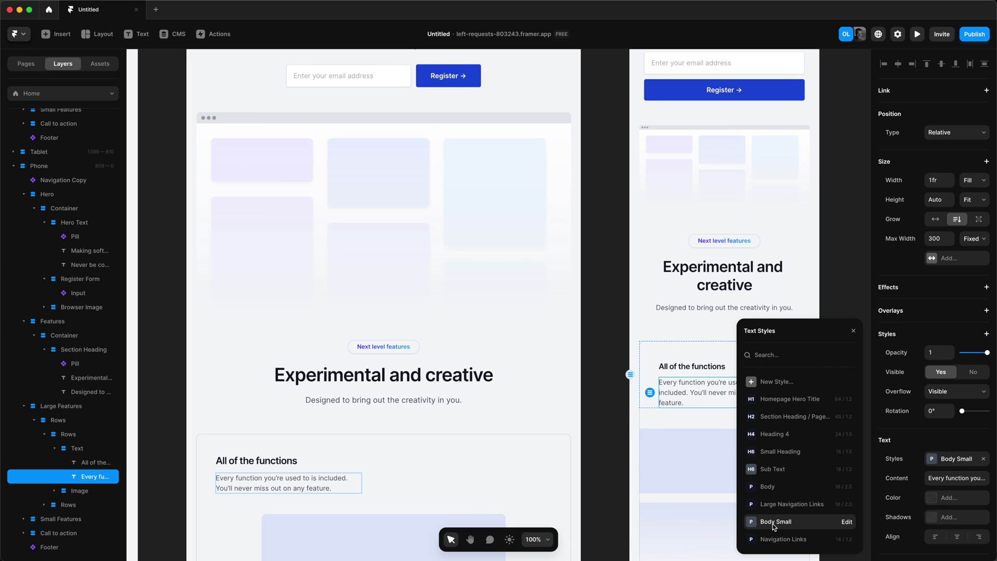
{"action": "left_click", "coordinate": [847, 522]}
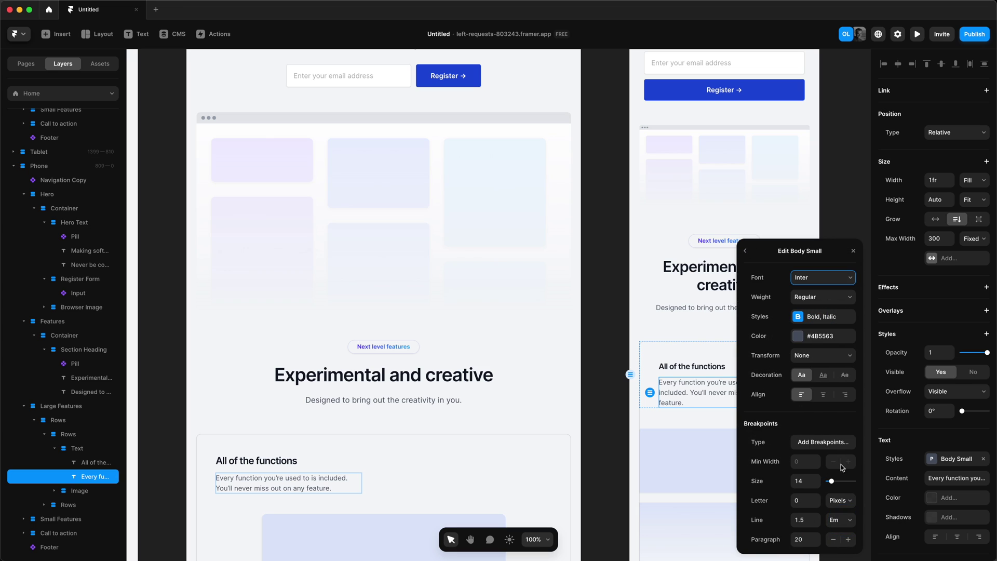
{"action": "left_click", "coordinate": [817, 443]}
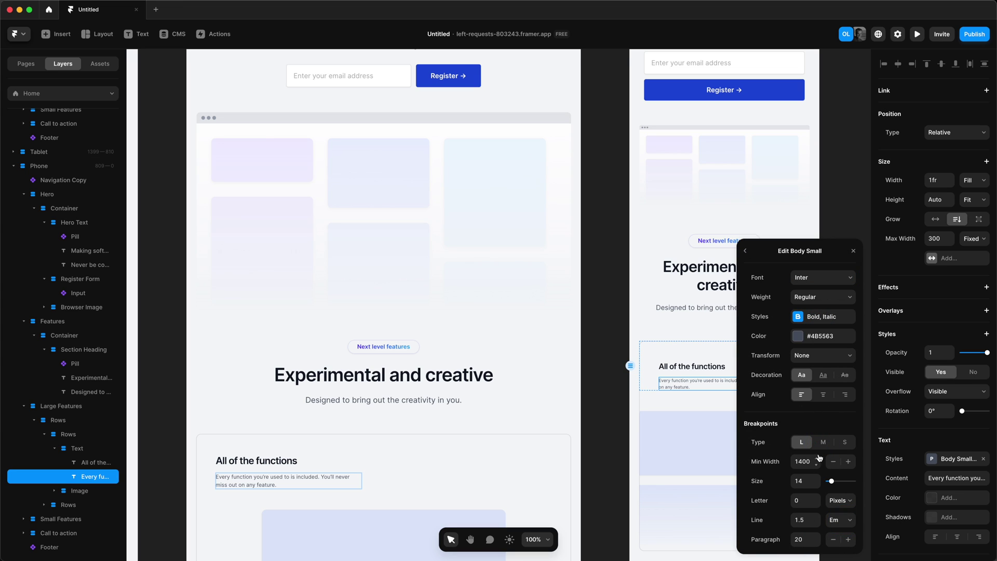
{"action": "left_click", "coordinate": [824, 443]}
{"action": "left_click", "coordinate": [847, 442]}
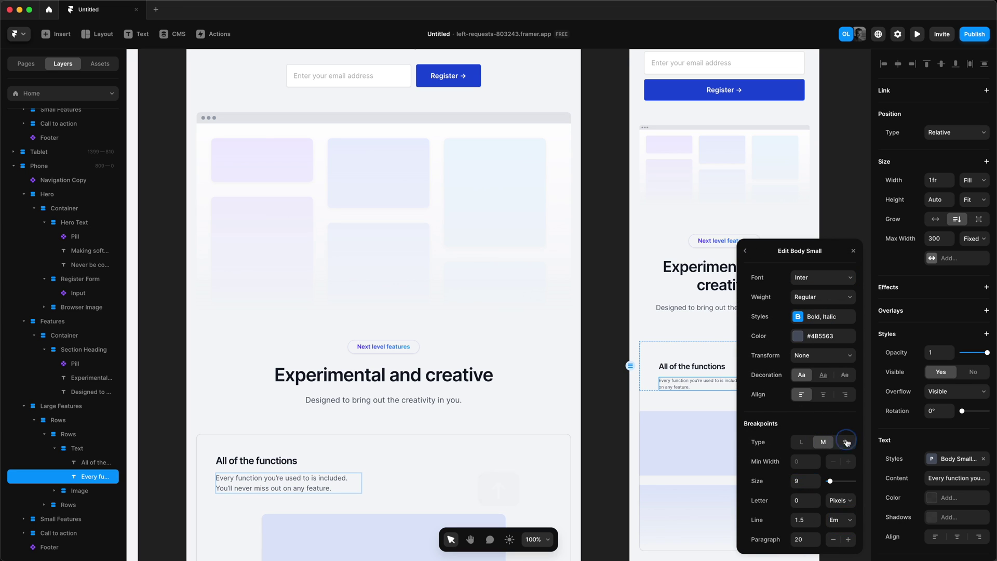
{"action": "left_click", "coordinate": [854, 254]}
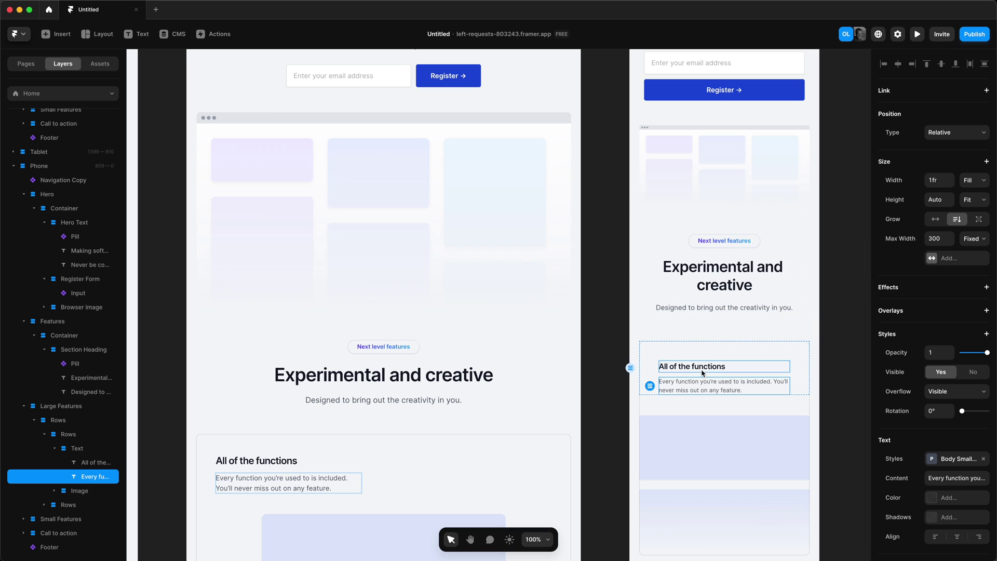
Shrink the Cards graphic in the first Phone feature card and set that card's stack gap to 30
{"action": "scroll", "coordinate": [704, 372], "scroll_direction": "down", "scroll_amount": 5}
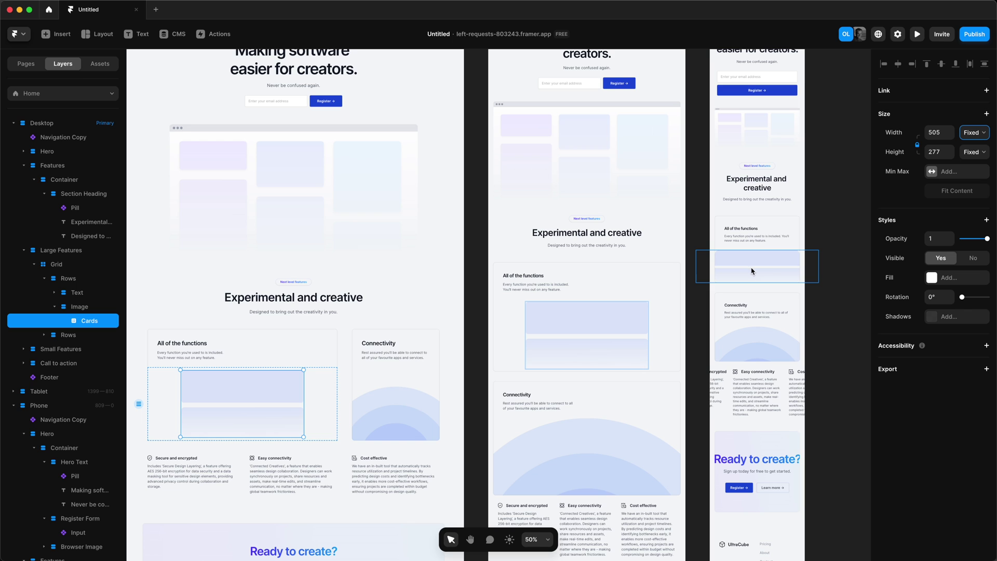
{"action": "left_click", "coordinate": [755, 270]}
{"action": "left_click", "coordinate": [943, 134]}
{"action": "key", "text": "shift+Down"}
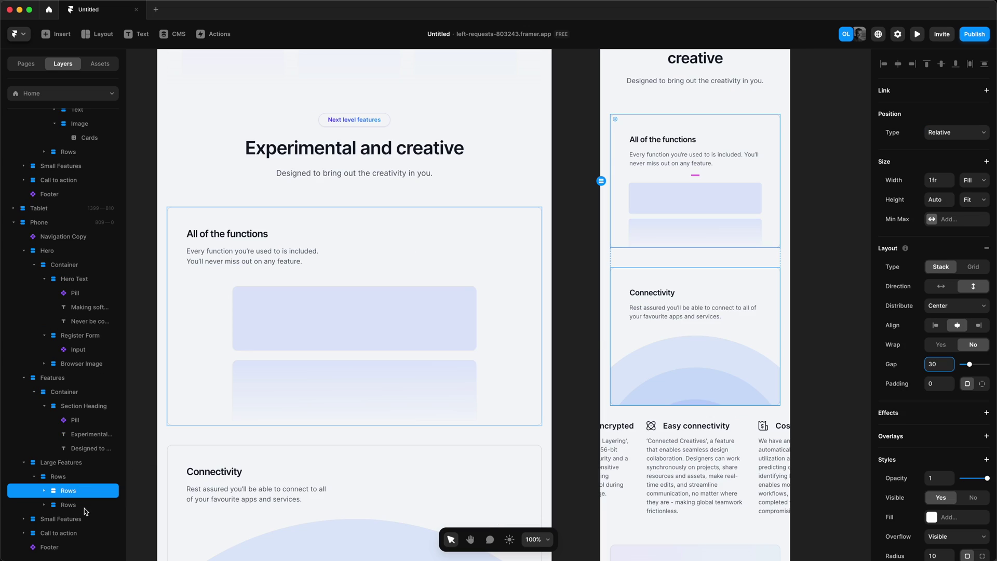
Set the top padding of the Text stack in the Phone "All of the functions" card to 20
{"action": "left_click", "coordinate": [84, 508]}
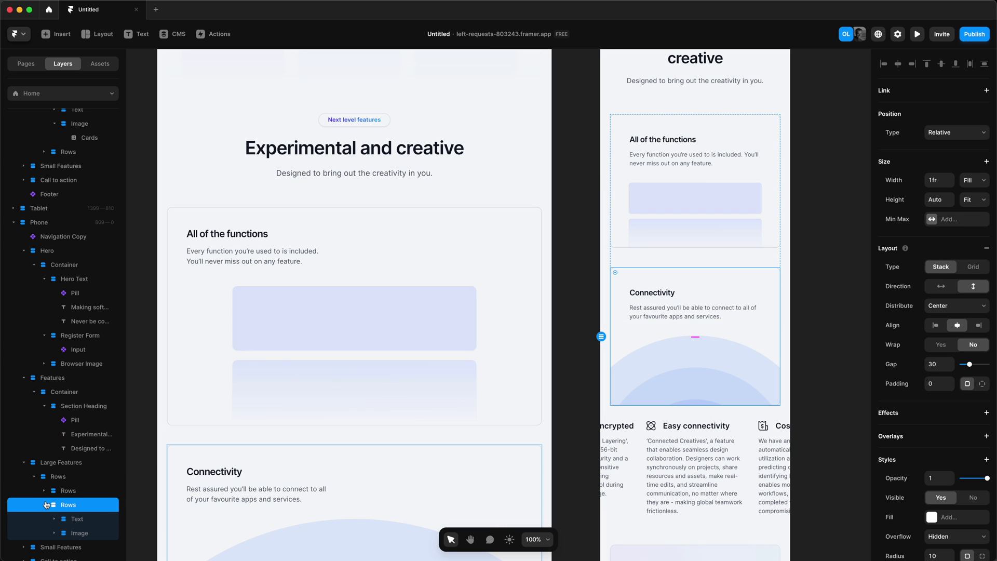
{"action": "left_click", "coordinate": [49, 490]}
{"action": "left_click", "coordinate": [89, 504]}
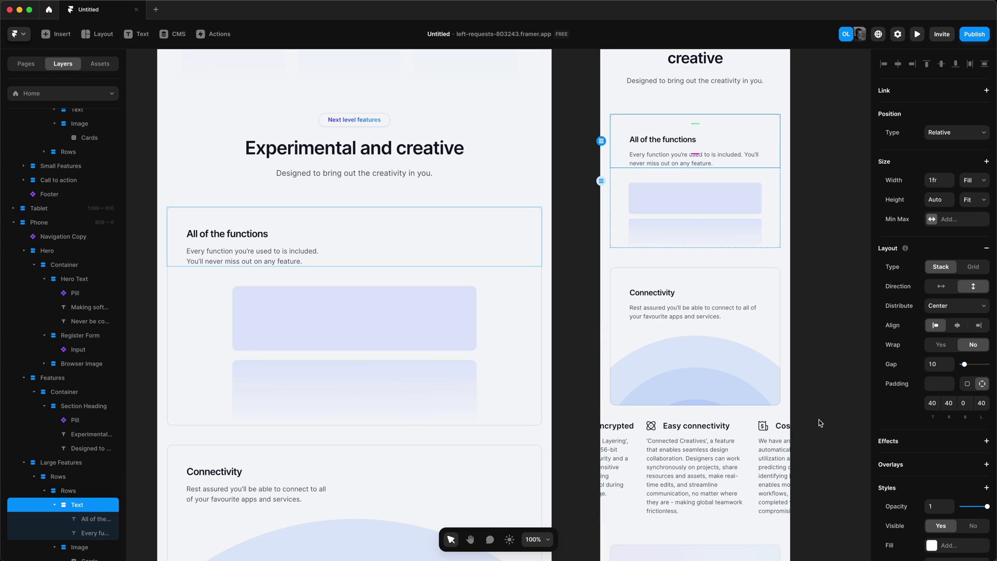
{"action": "left_click", "coordinate": [932, 404]}
{"action": "type", "text": "20"}
{"action": "key", "text": "Return"}
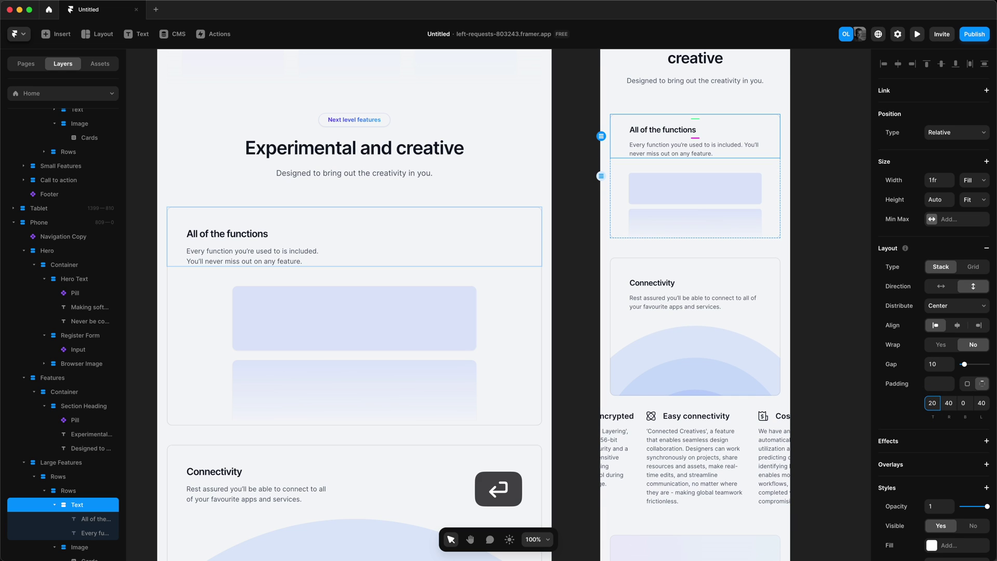
Set the right and left padding of the Text stack in the Phone "All of the functions" card to 20
{"action": "left_click", "coordinate": [949, 403]}
{"action": "type", "text": "200"}
{"action": "key", "text": "Return"}
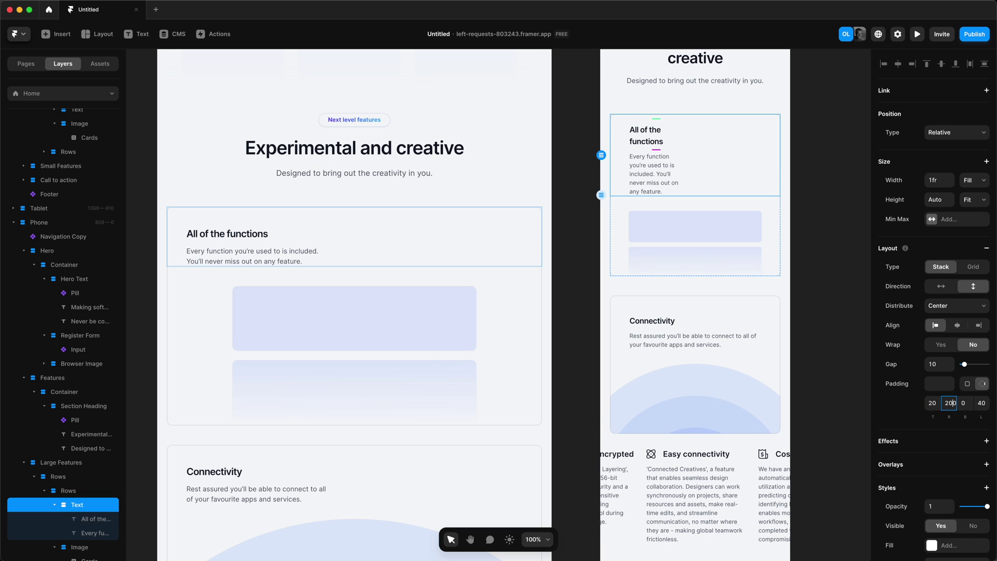
{"action": "key", "text": "BackSpace"}
{"action": "key", "text": "Return"}
{"action": "left_click", "coordinate": [981, 403]}
{"action": "type", "text": "20"}
{"action": "key", "text": "Return"}
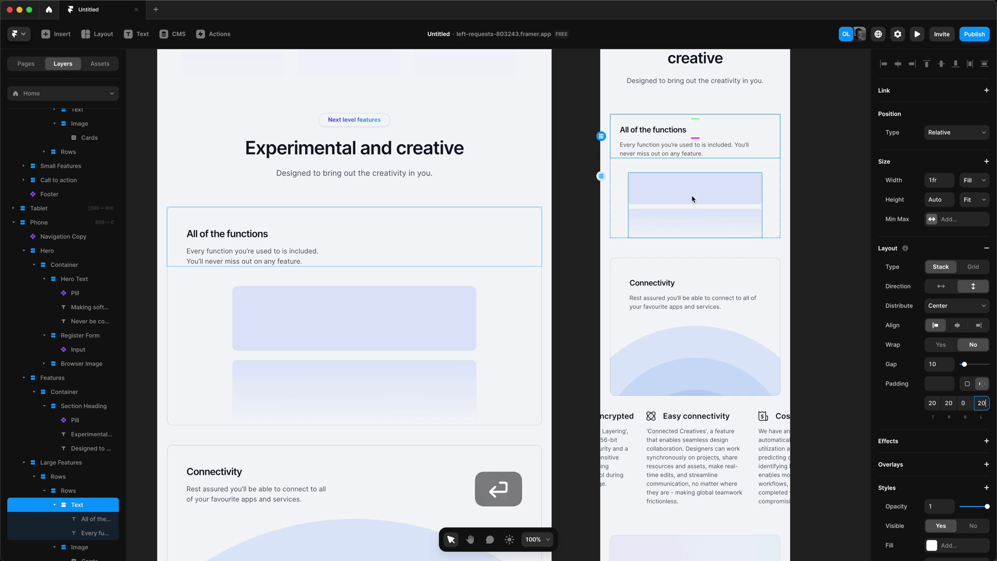
Set the stack gap of the Phone "All of the functions" card to 20
{"action": "left_click", "coordinate": [766, 178]}
{"action": "left_click", "coordinate": [76, 495]}
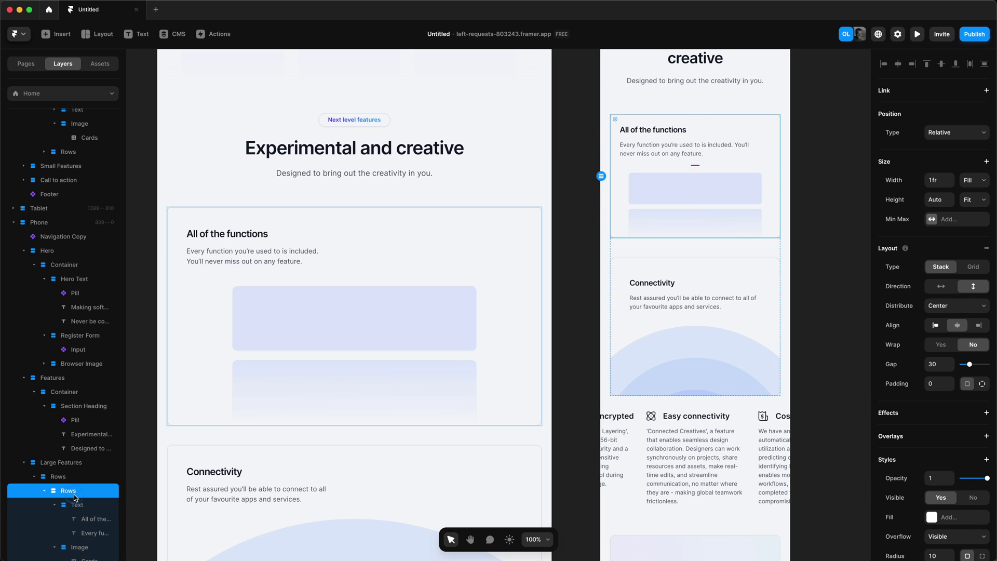
{"action": "left_click", "coordinate": [932, 363]}
{"action": "type", "text": "20"}
{"action": "key", "text": "Return"}
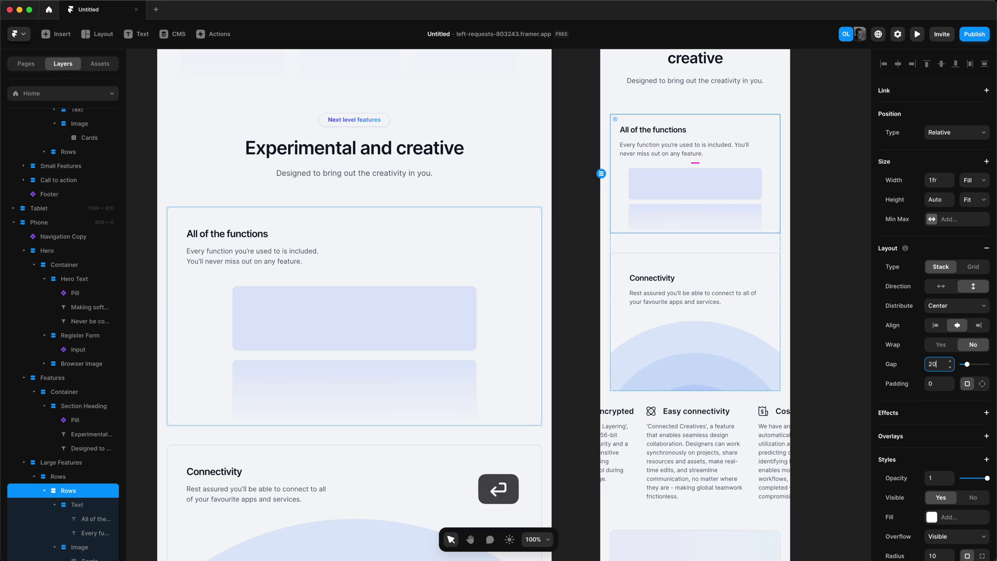
Set the top, right and left padding of the Text stack in the Phone "Connectivity" card to 20
{"action": "left_click", "coordinate": [778, 293]}
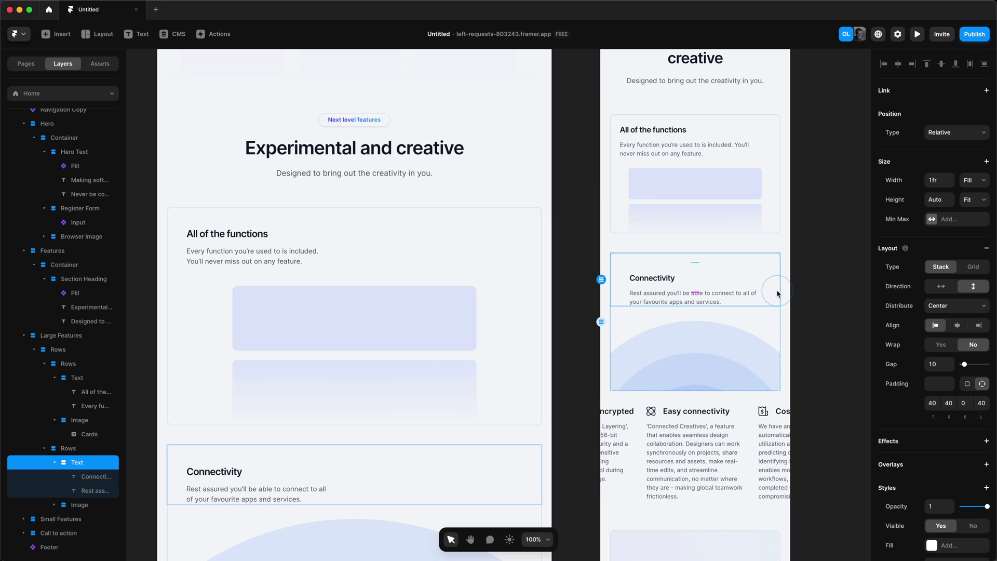
{"action": "left_click", "coordinate": [932, 403]}
{"action": "type", "text": "20"}
{"action": "key", "text": "Return"}
{"action": "left_click", "coordinate": [948, 404]}
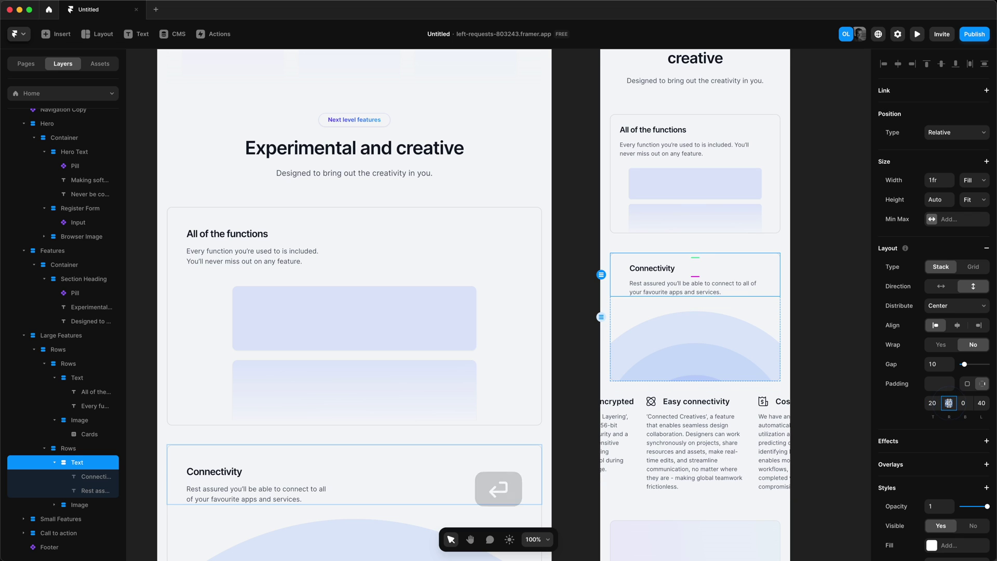
{"action": "type", "text": "20"}
{"action": "key", "text": "Return"}
{"action": "left_click", "coordinate": [982, 404]}
{"action": "type", "text": "200"}
{"action": "key", "text": "Return"}
{"action": "key", "text": "BackSpace"}
{"action": "key", "text": "Return"}
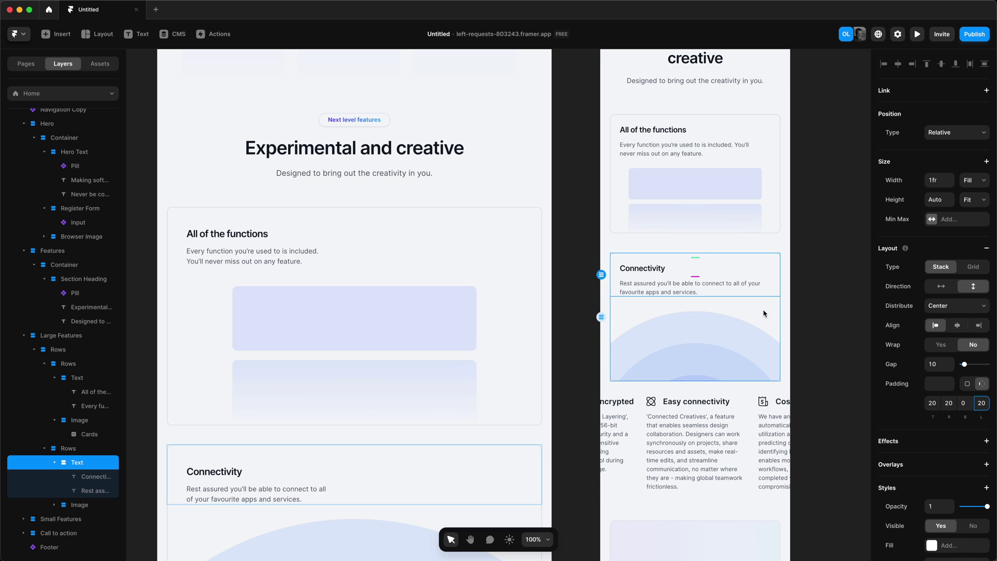
{"action": "left_click", "coordinate": [766, 313]}
{"action": "left_click", "coordinate": [806, 333]}
Convert the Phone Small Features grid into a vertical stack
{"action": "scroll", "coordinate": [751, 274], "scroll_direction": "down", "scroll_amount": 5}
{"action": "scroll", "coordinate": [752, 274], "scroll_direction": "down", "scroll_amount": 1}
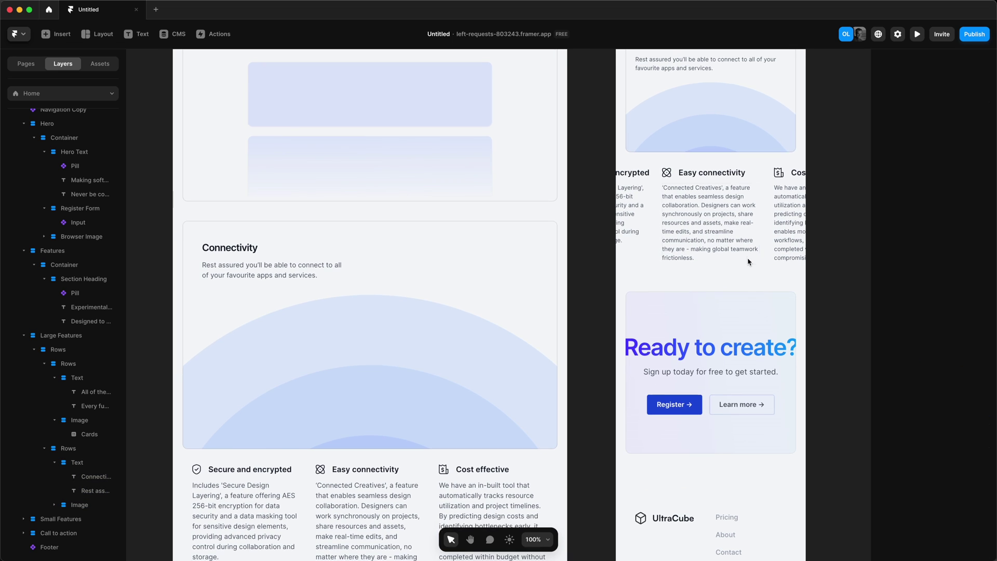
{"action": "left_click", "coordinate": [747, 257]}
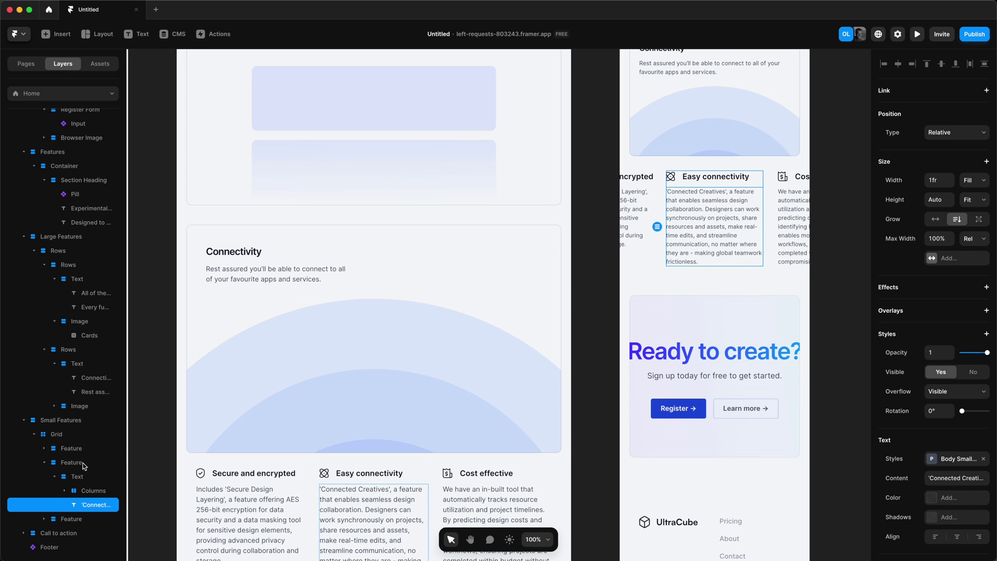
{"action": "left_click", "coordinate": [70, 438]}
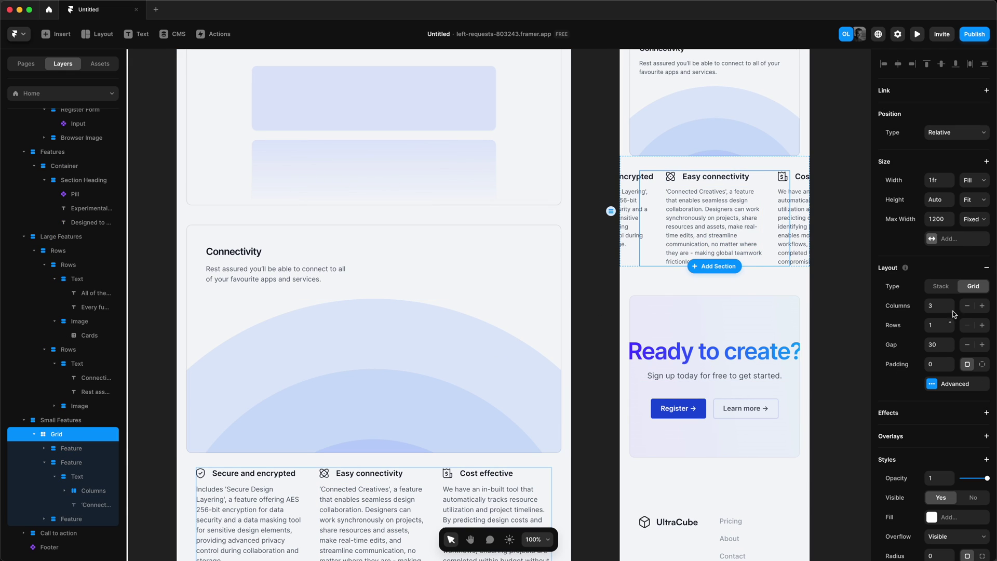
{"action": "left_click", "coordinate": [943, 288]}
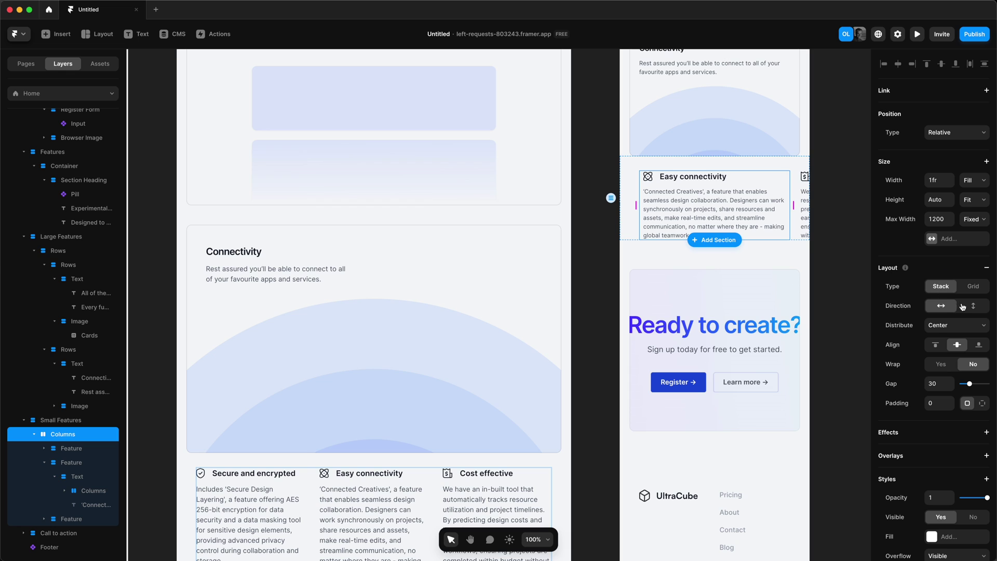
{"action": "left_click", "coordinate": [975, 307]}
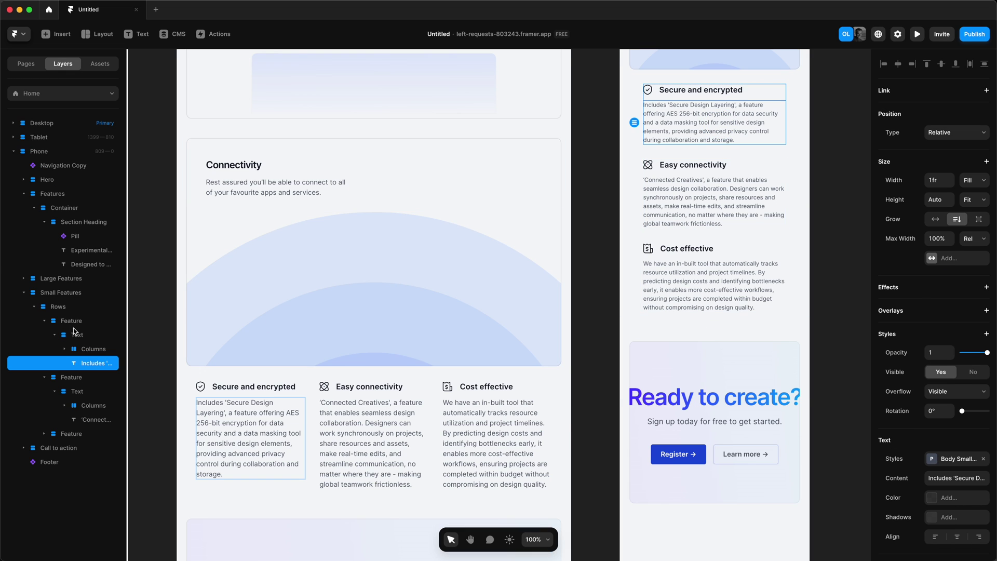
Set the width of all three Feature stacks in the Phone Small Features section to Fill
{"action": "left_click", "coordinate": [78, 322]}
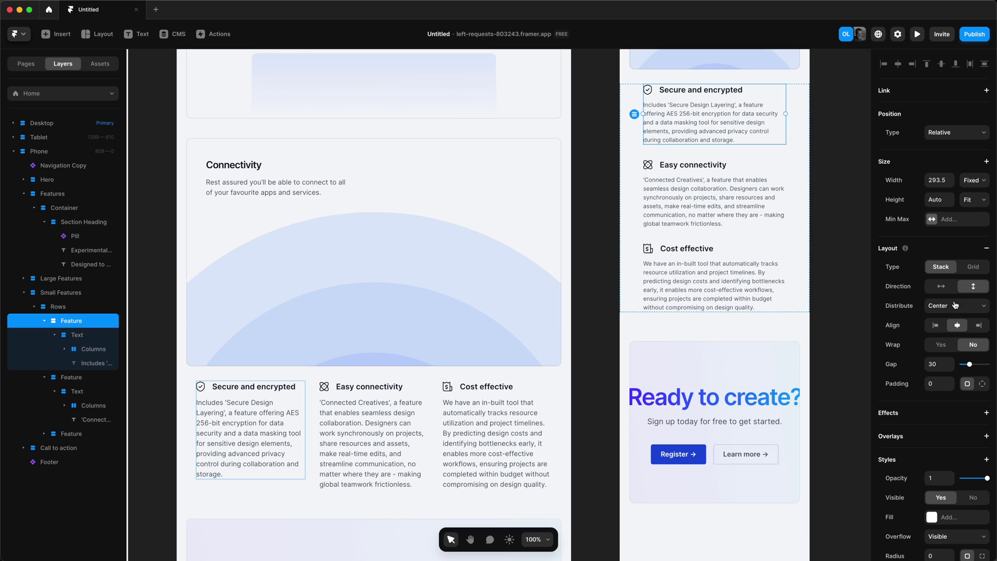
{"action": "left_click", "coordinate": [967, 182]}
{"action": "left_click", "coordinate": [981, 201]}
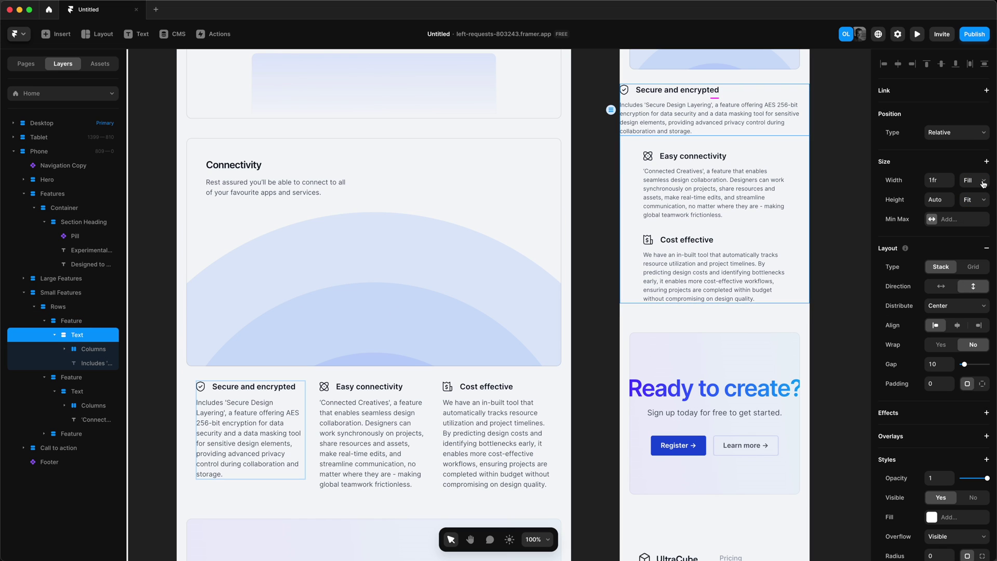
{"action": "left_click", "coordinate": [44, 320]}
{"action": "left_click", "coordinate": [71, 377]}
{"action": "left_click", "coordinate": [975, 179]}
{"action": "left_click", "coordinate": [981, 201]}
{"action": "left_click", "coordinate": [63, 349]}
{"action": "left_click", "coordinate": [974, 180]}
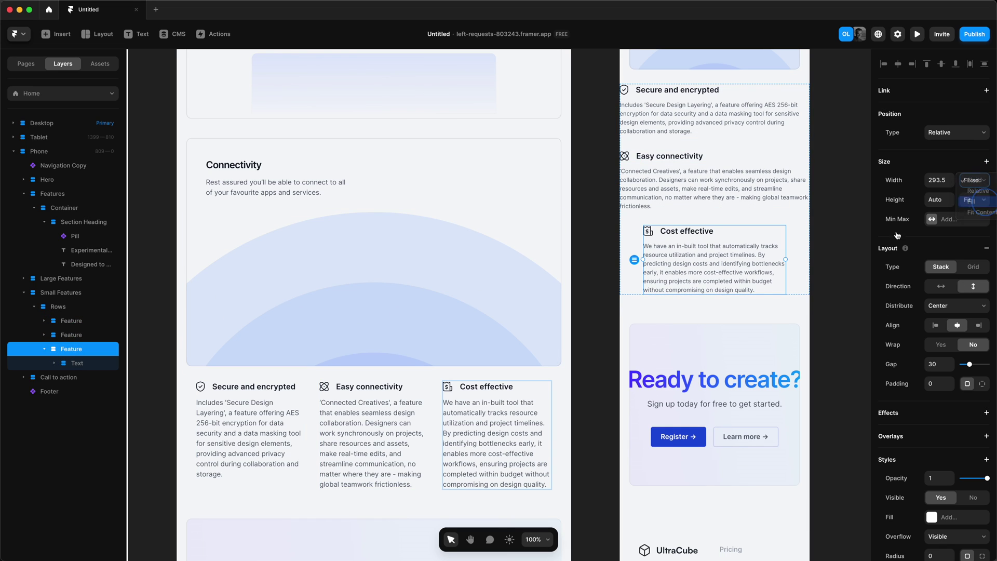
{"action": "left_click", "coordinate": [982, 200]}
Set the right and left padding of the Phone Small Features section to 20
{"action": "key", "text": "Escape"}
{"action": "key", "text": "Escape"}
{"action": "left_click", "coordinate": [949, 403]}
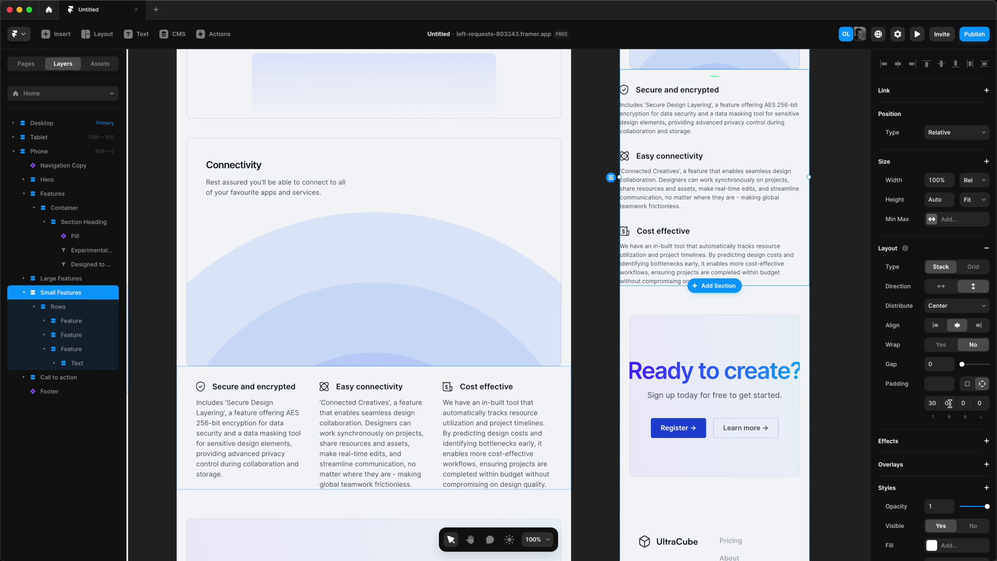
{"action": "type", "text": "20"}
{"action": "key", "text": "Return"}
{"action": "key", "text": "Tab"}
{"action": "key", "text": "Tab"}
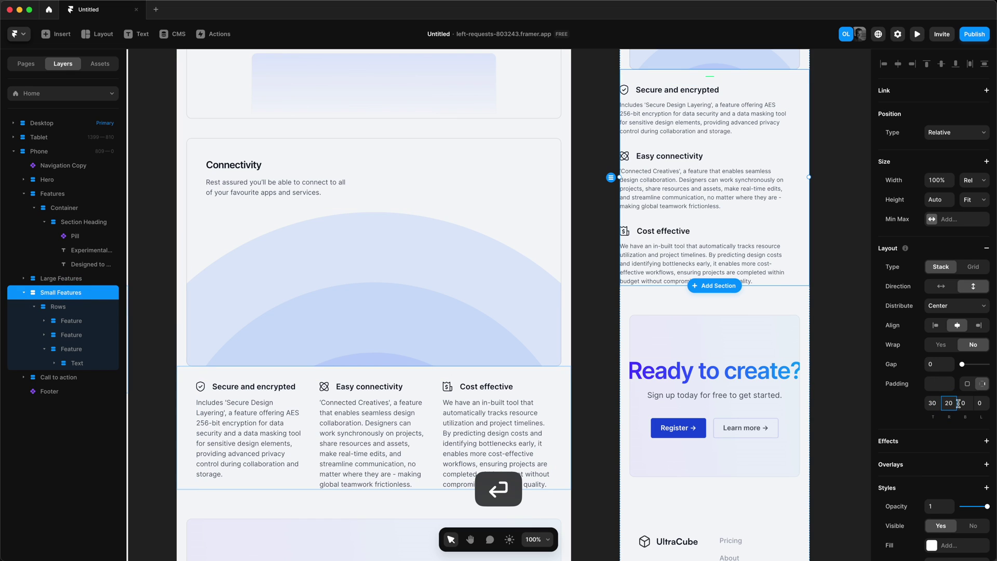
{"action": "type", "text": "20"}
{"action": "key", "text": "Return"}
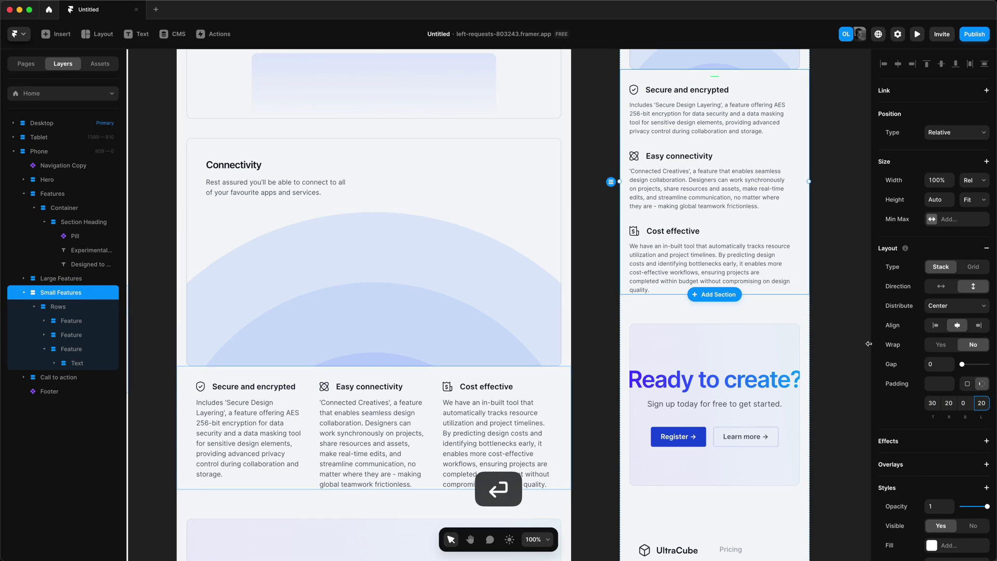
Reduce the font size of the Phone "Ready to create?" heading to 30 pixels
{"action": "scroll", "coordinate": [838, 341], "scroll_direction": "up", "scroll_amount": 3}
{"action": "scroll", "coordinate": [814, 363], "scroll_direction": "down", "scroll_amount": 3}
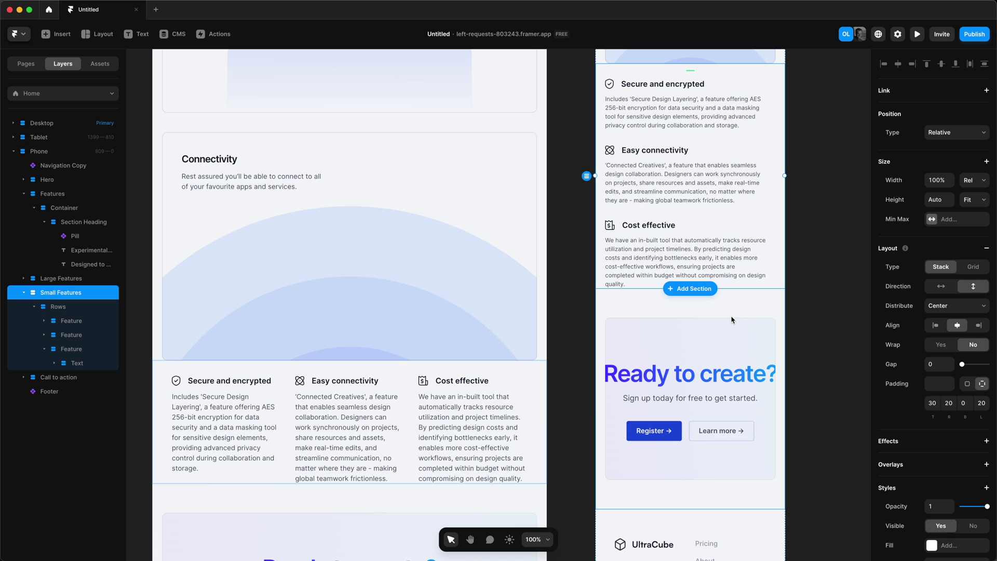
{"action": "scroll", "coordinate": [754, 289], "scroll_direction": "down", "scroll_amount": 5}
{"action": "key", "text": "super+equal"}
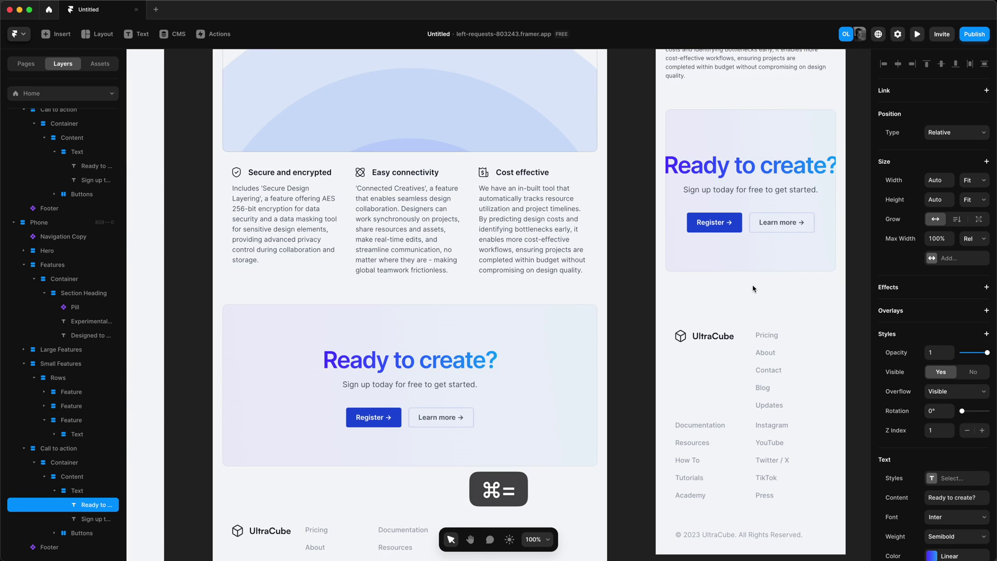
{"action": "scroll", "coordinate": [759, 290], "scroll_direction": "up", "scroll_amount": 1}
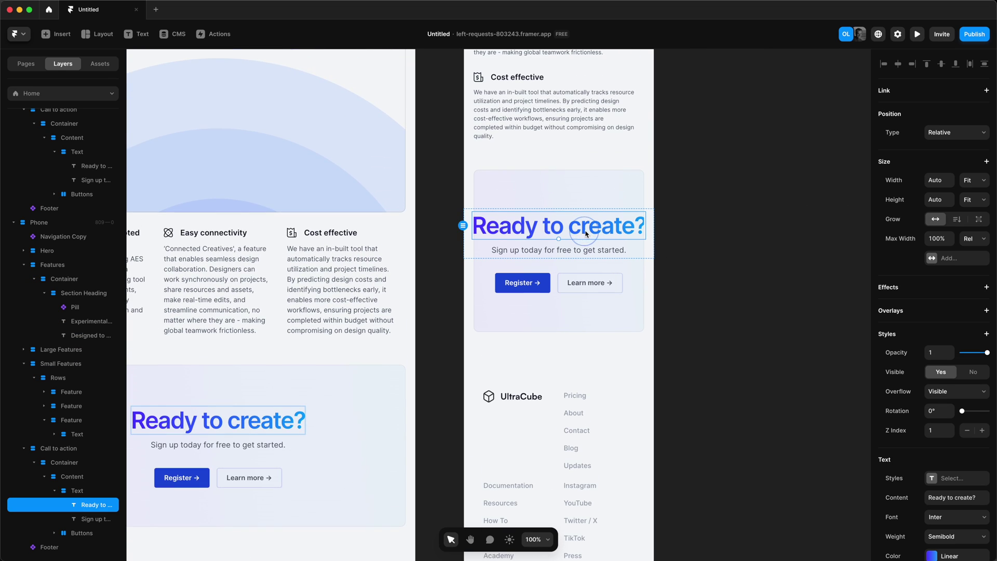
{"action": "scroll", "coordinate": [947, 485], "scroll_direction": "down", "scroll_amount": 5}
{"action": "left_click", "coordinate": [938, 481]}
{"action": "key", "text": "Down"}
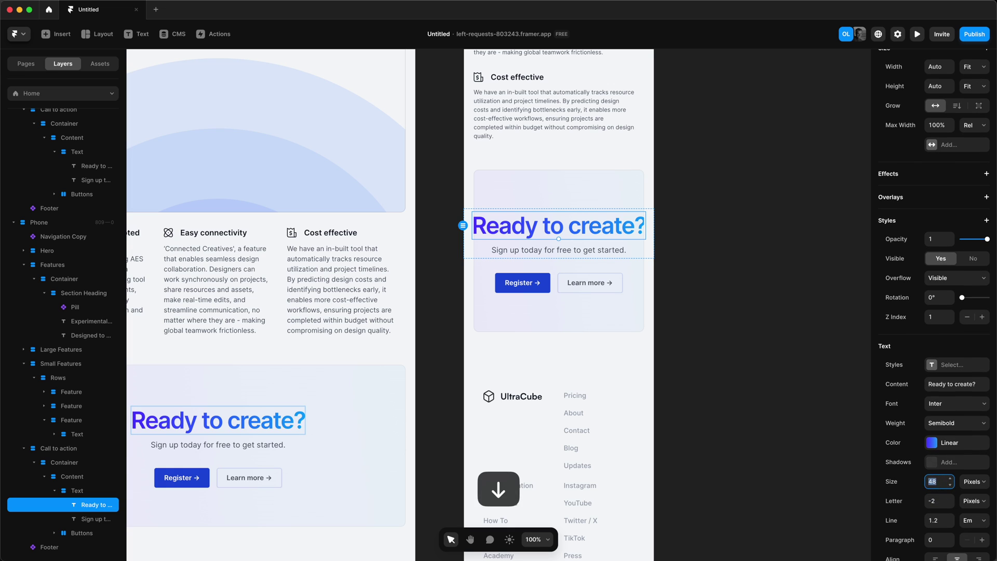
{"action": "key", "text": "Down"}
{"action": "key", "text": "Down"}
{"action": "key", "text": "Down"}
{"action": "key", "text": "Down"}
{"action": "key", "text": "Down"}
{"action": "key", "text": "Down"}
{"action": "key", "text": "Down"}
{"action": "key", "text": "Down"}
{"action": "key", "text": "Down"}
{"action": "key", "text": "Down"}
{"action": "key", "text": "Down"}
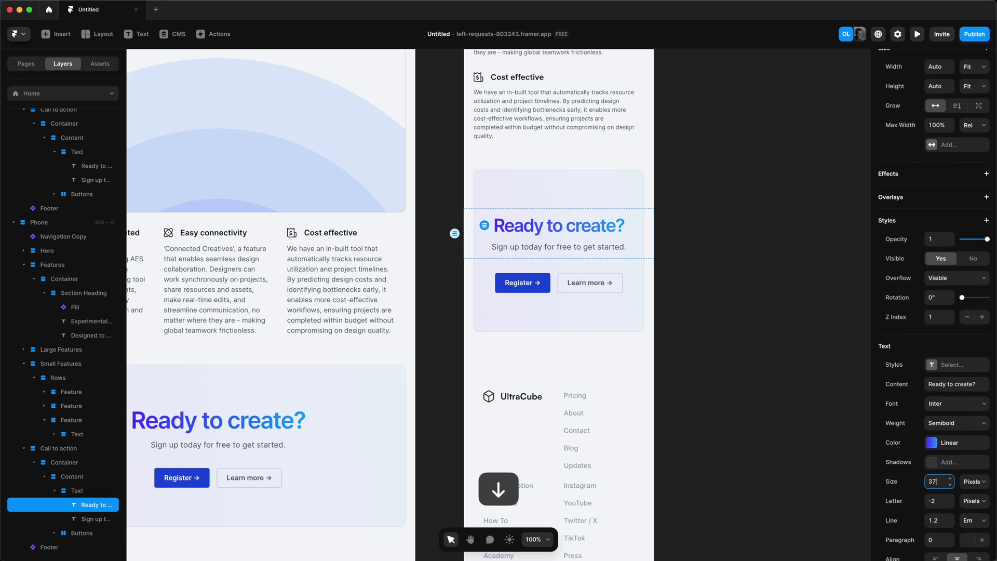
{"action": "key", "text": "Down"}
{"action": "key", "text": "Down"}
{"action": "key", "text": "Down"}
{"action": "key", "text": "Down"}
{"action": "key", "text": "Down"}
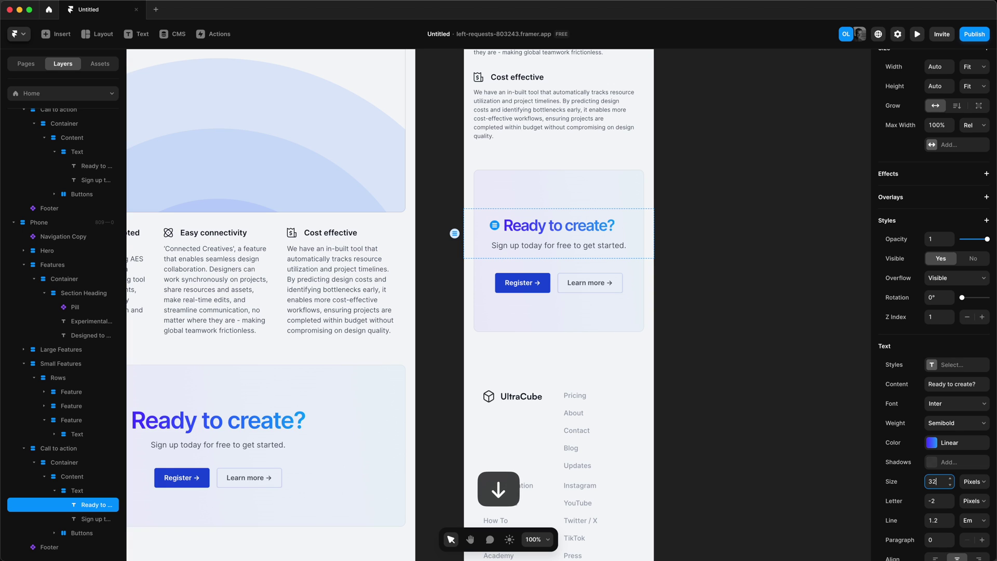
{"action": "key", "text": "Down"}
{"action": "key", "text": "Down"}
Set the letter spacing of the Phone "Ready to create?" heading to -1.5 pixels
{"action": "left_click", "coordinate": [938, 501]}
{"action": "key", "text": "Up"}
{"action": "key", "text": "Up"}
{"action": "key", "text": "Up"}
{"action": "key", "text": "Up"}
{"action": "key", "text": "Up"}
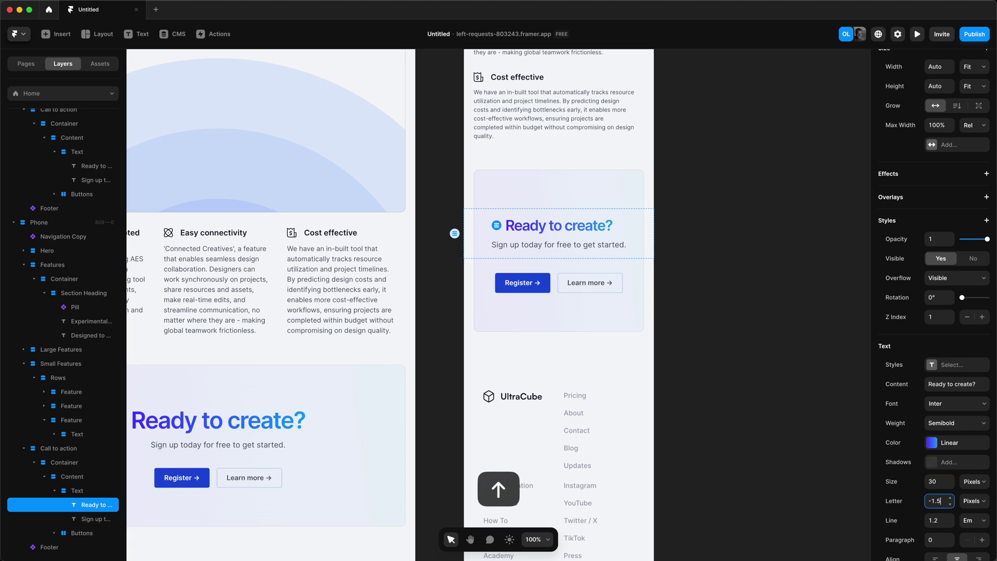
{"action": "key", "text": "Tab"}
Apply the Sub Text style to the "Sign up today for free to get started." line in the Phone call to action
{"action": "left_click", "coordinate": [958, 478]}
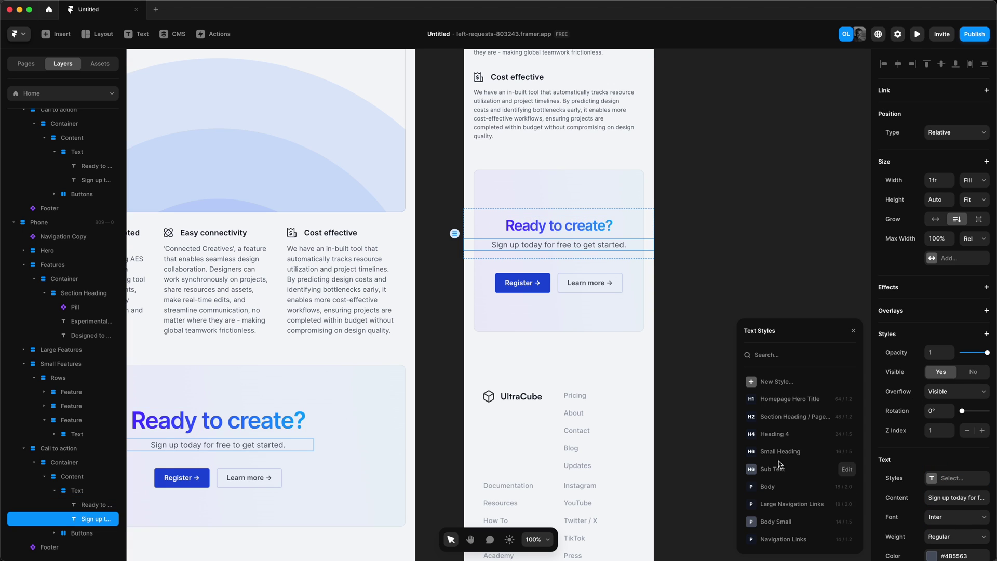
{"action": "left_click", "coordinate": [773, 469]}
{"action": "key", "text": "Escape"}
Set the width of the Text stack in the Phone call to action to Fill
{"action": "left_click", "coordinate": [78, 491]}
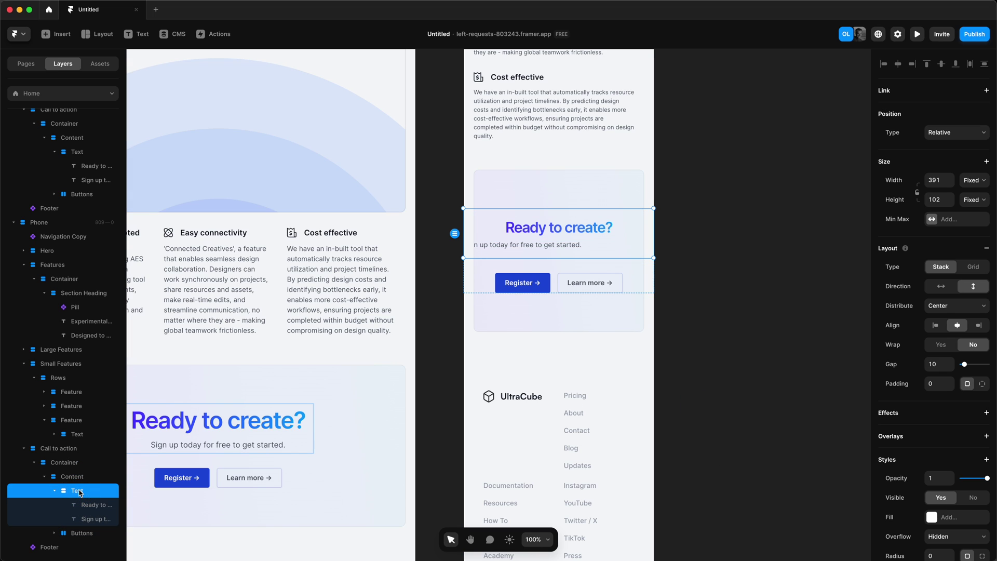
{"action": "left_click", "coordinate": [975, 180]}
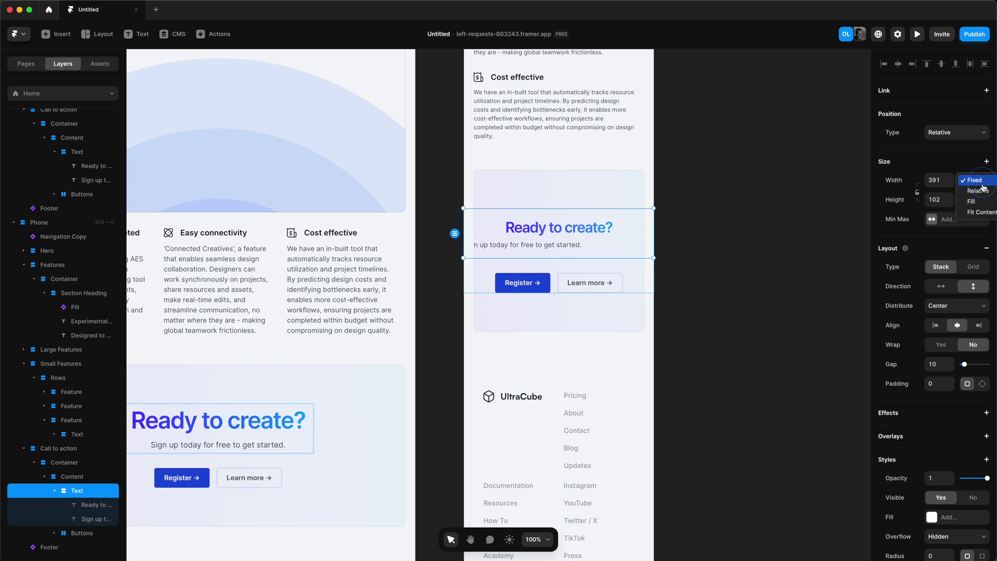
{"action": "left_click", "coordinate": [980, 207]}
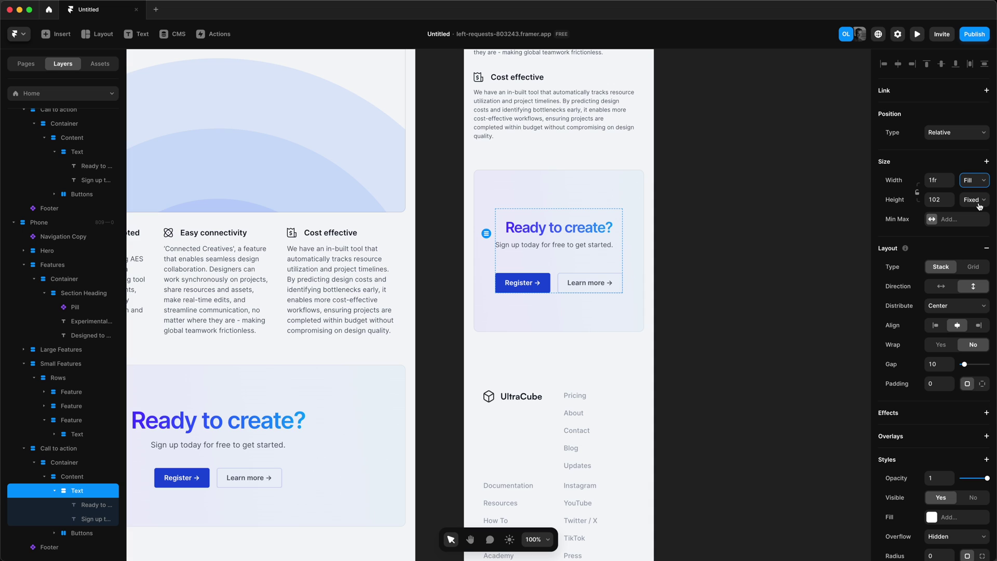
Centre-align the "Sign up today for free to get started." text in the Phone call to action
{"action": "left_click", "coordinate": [93, 519]}
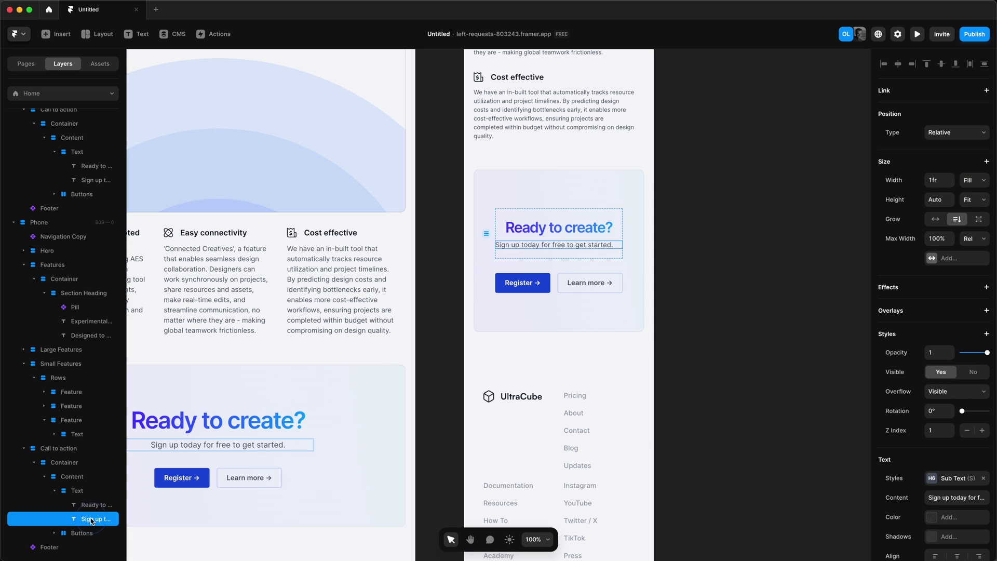
{"action": "scroll", "coordinate": [950, 402], "scroll_direction": "down", "scroll_amount": 3}
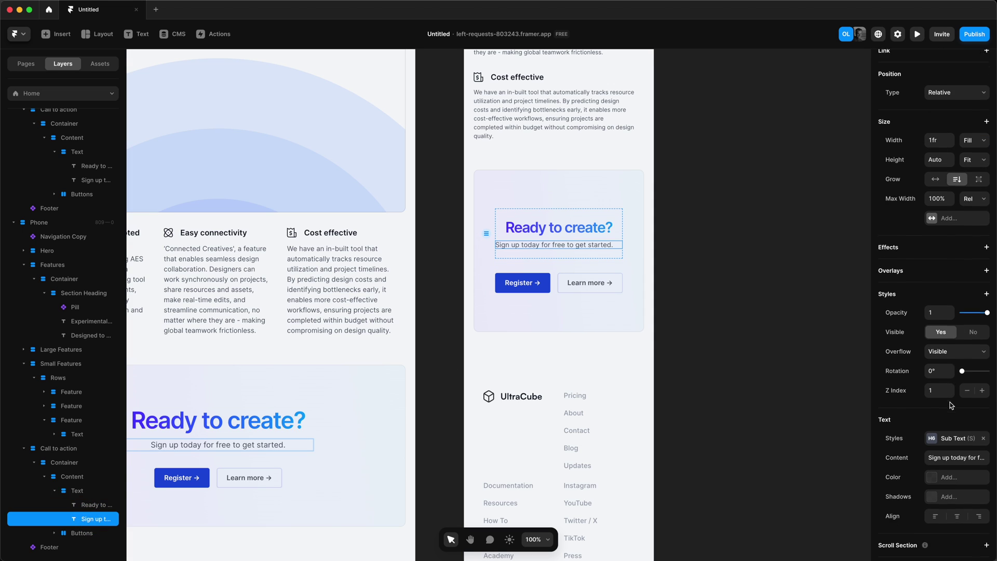
{"action": "left_click", "coordinate": [957, 484]}
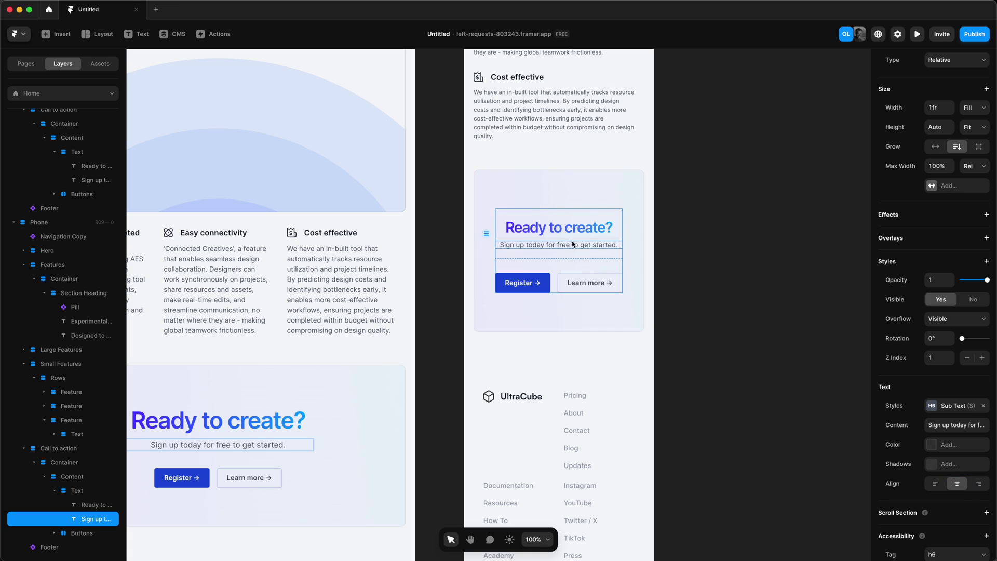
Set the top padding of the Phone Call to action container to 40
{"action": "left_click", "coordinate": [587, 190]}
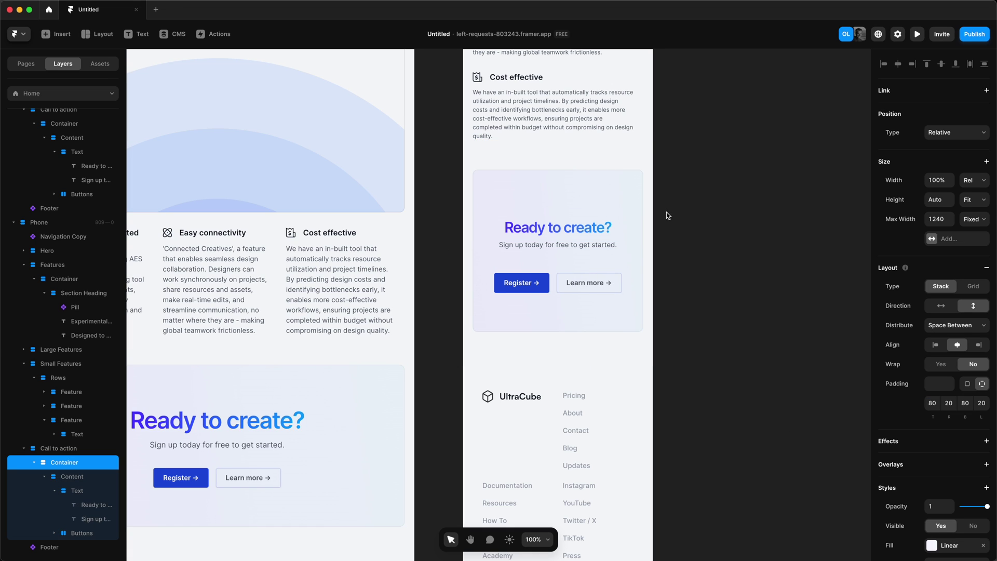
{"action": "left_click", "coordinate": [932, 403]}
{"action": "key", "text": "Right"}
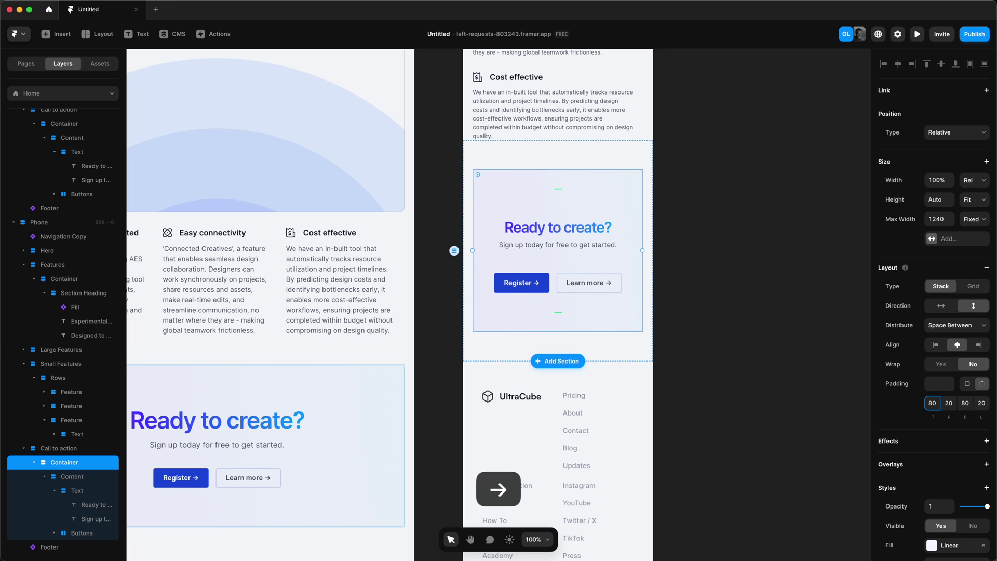
{"action": "key", "text": "BackSpace"}
{"action": "type", "text": "4"}
{"action": "key", "text": "Return"}
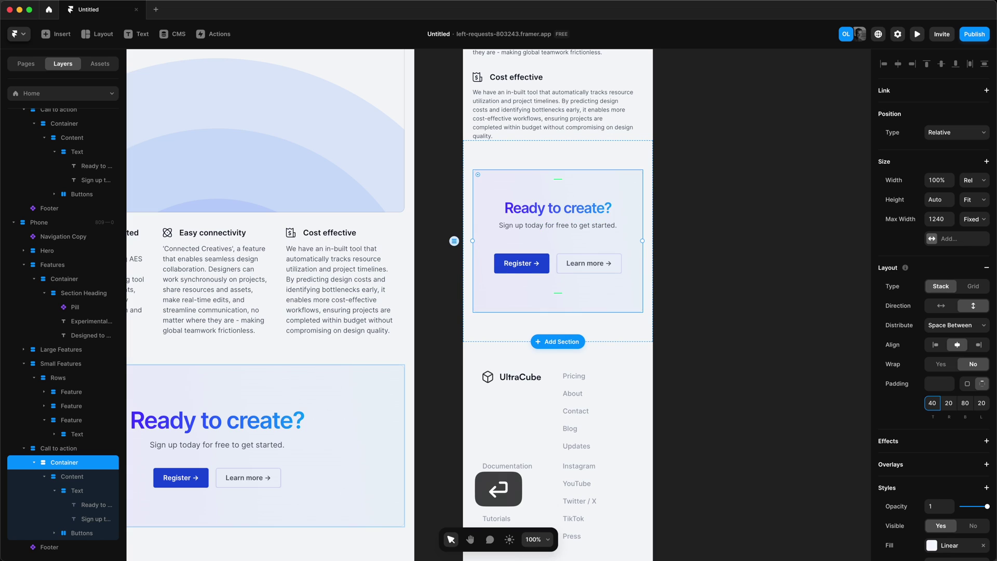
Set the Phone Call to action container's bottom padding to 40 and its right and left padding to 10
{"action": "left_click", "coordinate": [965, 404]}
{"action": "key", "text": "Return"}
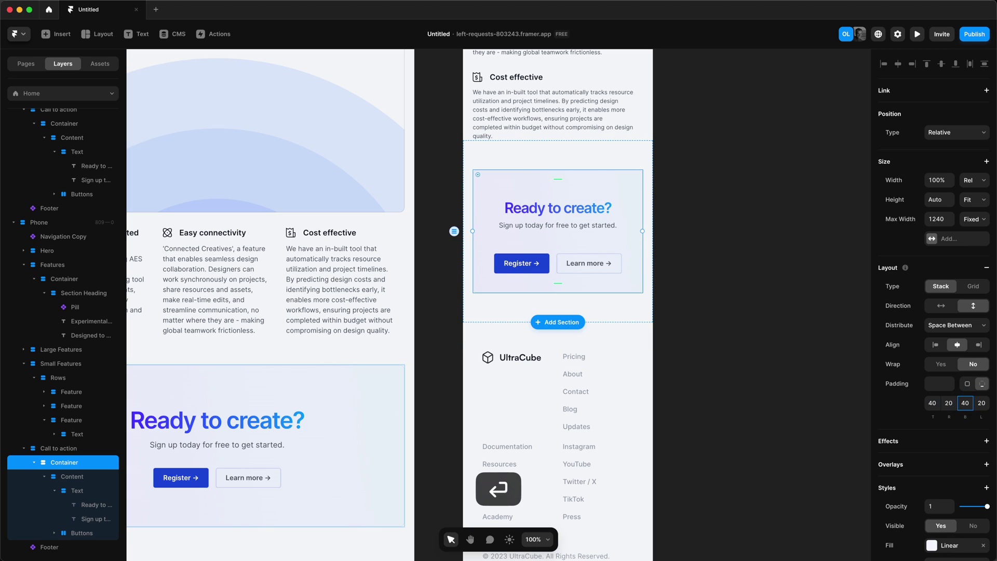
{"action": "left_click", "coordinate": [950, 403]}
{"action": "key", "text": "shift+Down"}
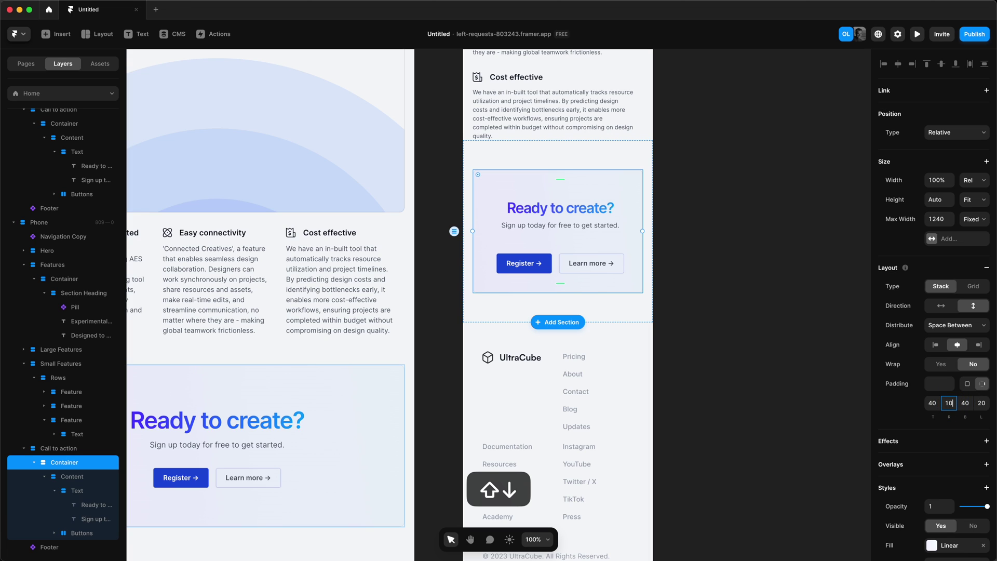
{"action": "left_click", "coordinate": [981, 403]}
{"action": "key", "text": "shift+Down"}
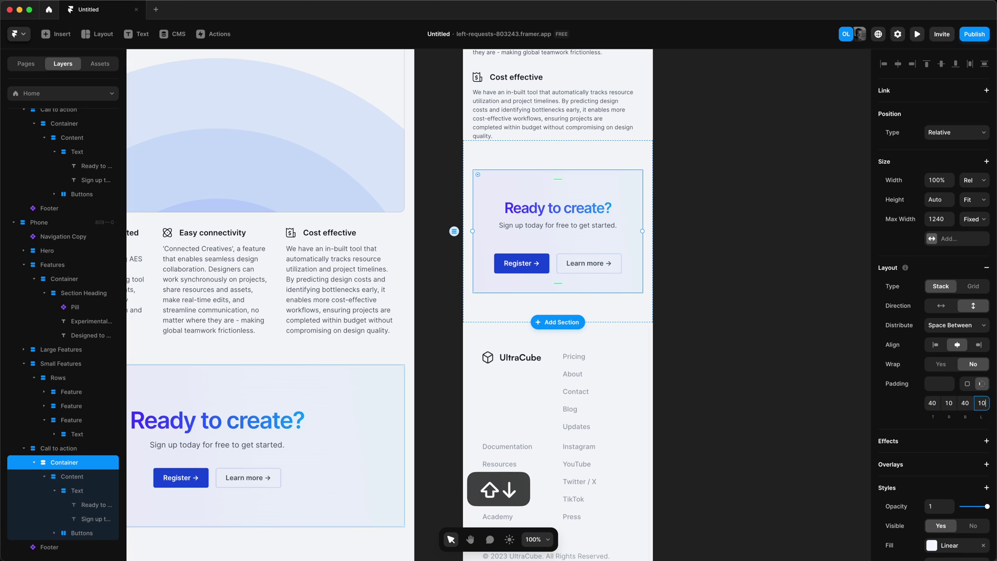
Set the gap of the Content stack in the Phone call to action to 10
{"action": "left_click", "coordinate": [73, 476]}
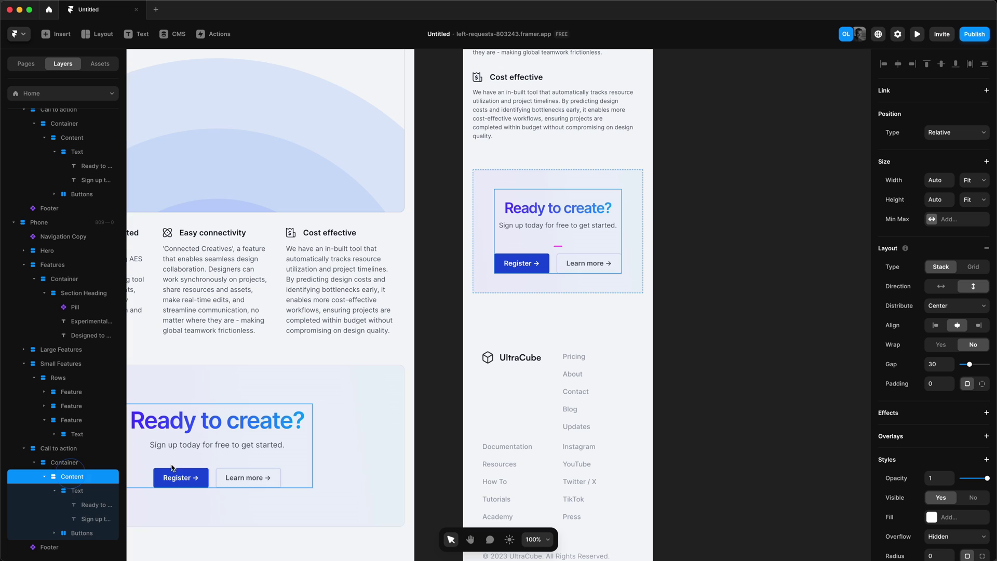
{"action": "left_click", "coordinate": [941, 364]}
{"action": "key", "text": "shift+Down"}
{"action": "key", "text": "shift+Down"}
{"action": "key", "text": "shift+Down"}
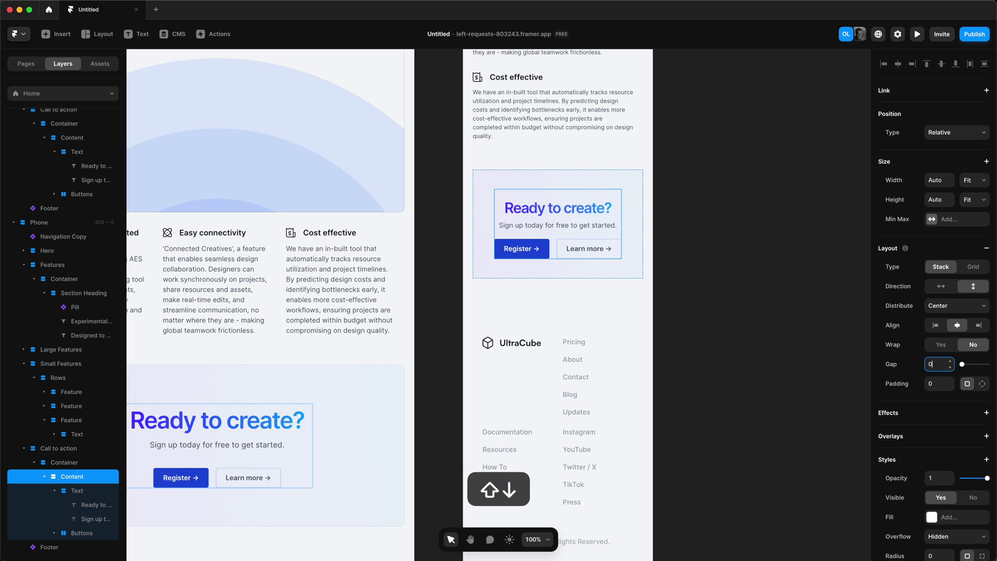
{"action": "key", "text": "shift+Up"}
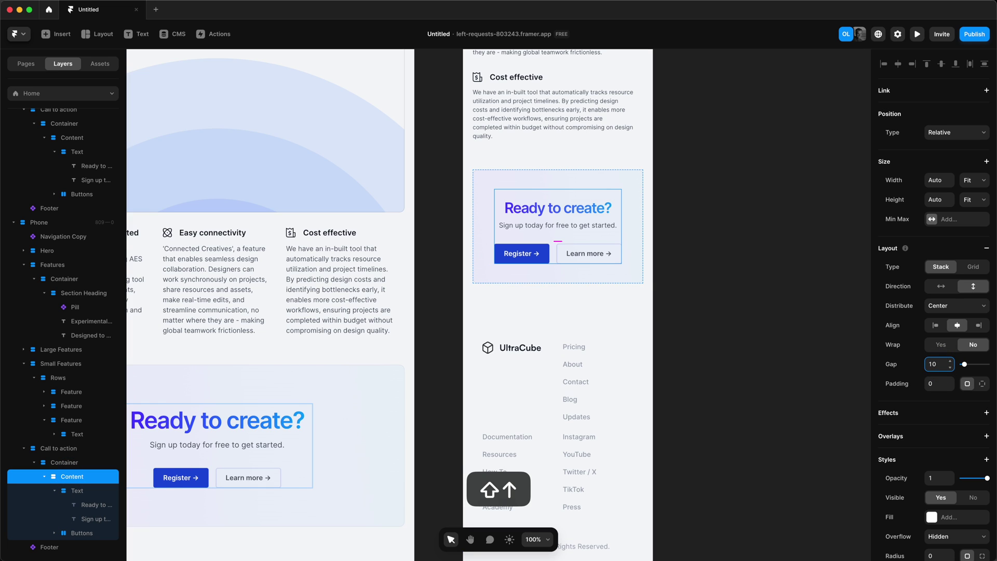
{"action": "left_click", "coordinate": [728, 326]}
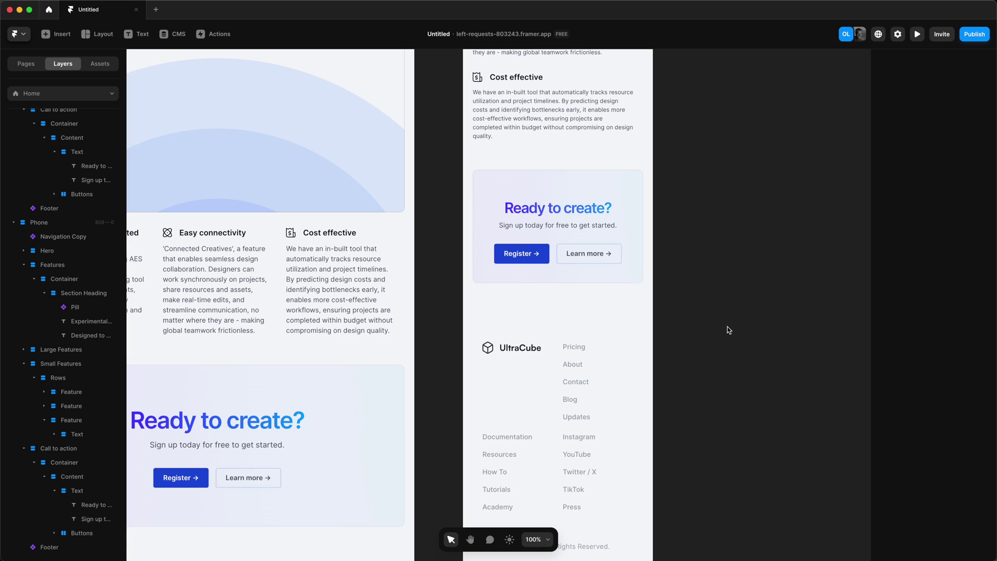
Reduce the top padding of the Phone Call to action container to 20
{"action": "left_click", "coordinate": [624, 272]}
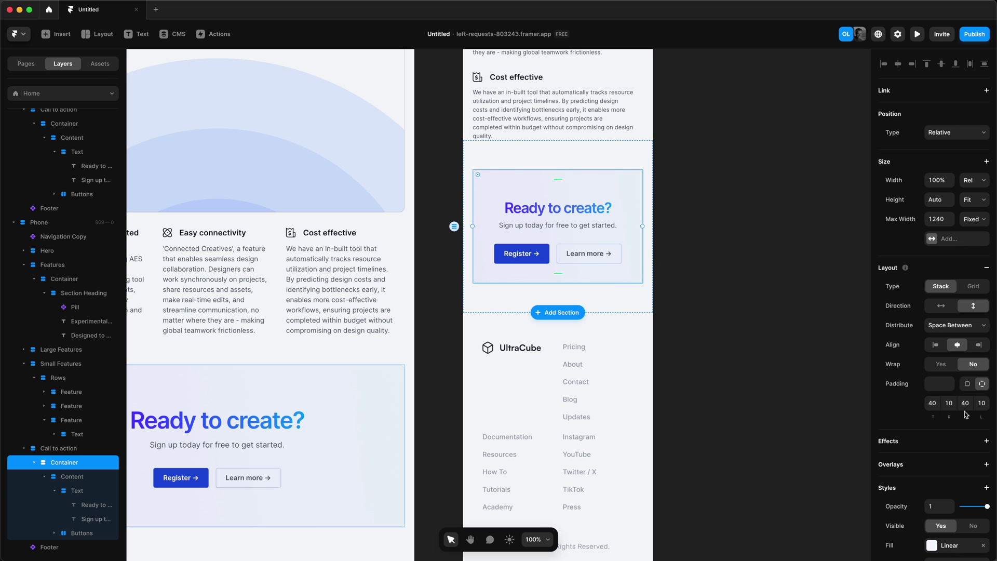
{"action": "left_click", "coordinate": [933, 403]}
{"action": "key", "text": "shift+Down"}
{"action": "key", "text": "shift+Down"}
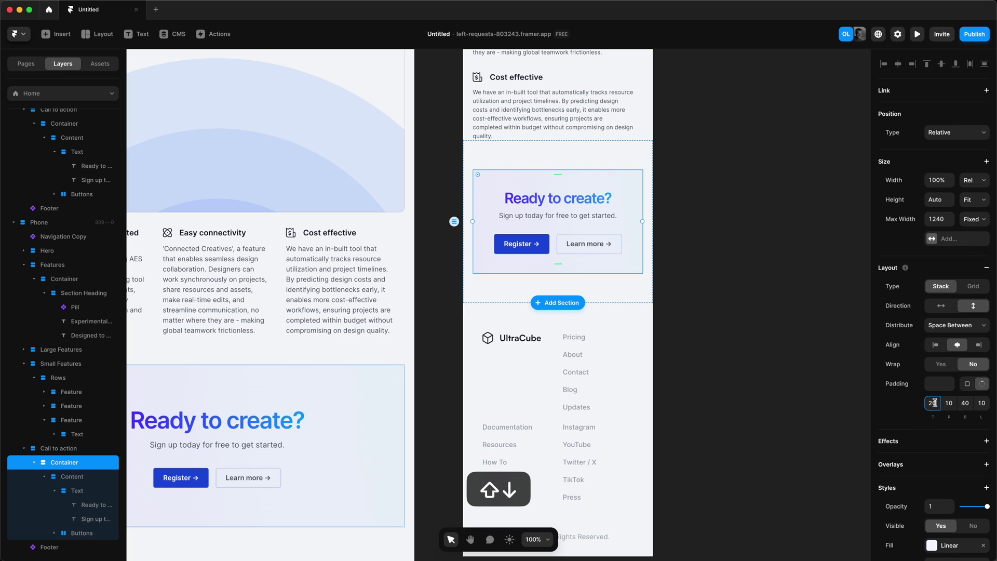
Select the Text stack holding the heading and sub text in the Phone call to action
{"action": "left_click", "coordinate": [599, 193]}
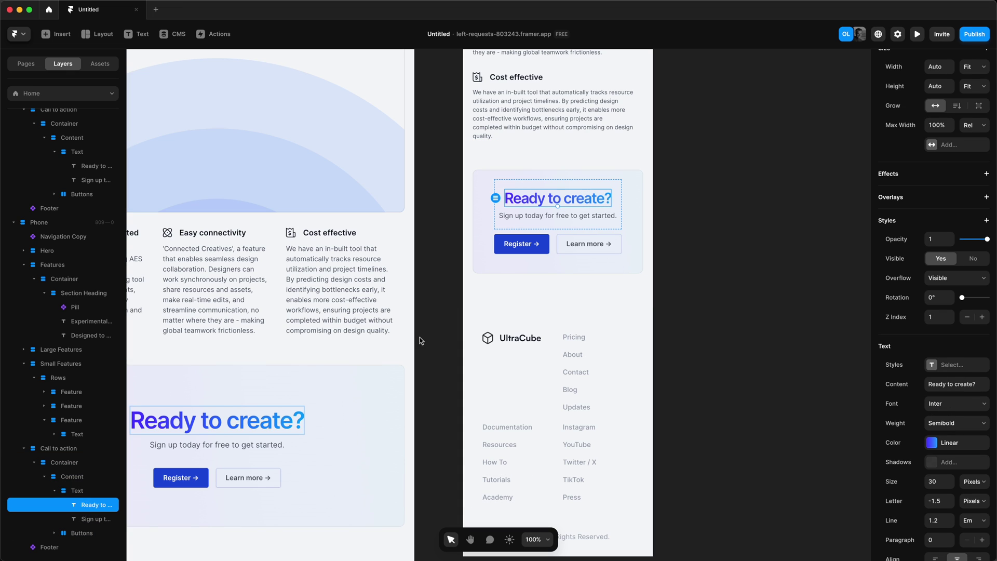
{"action": "left_click", "coordinate": [79, 491]}
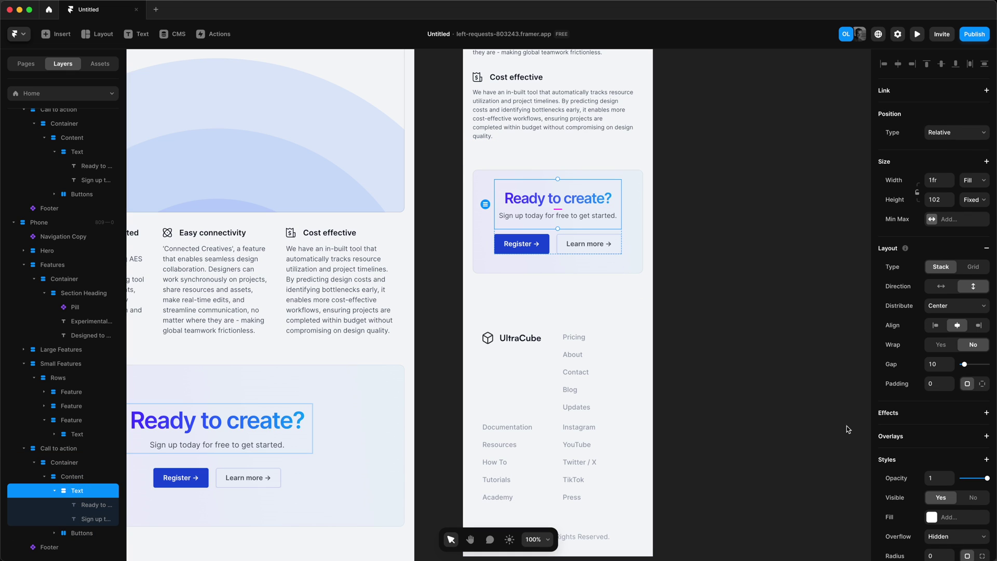